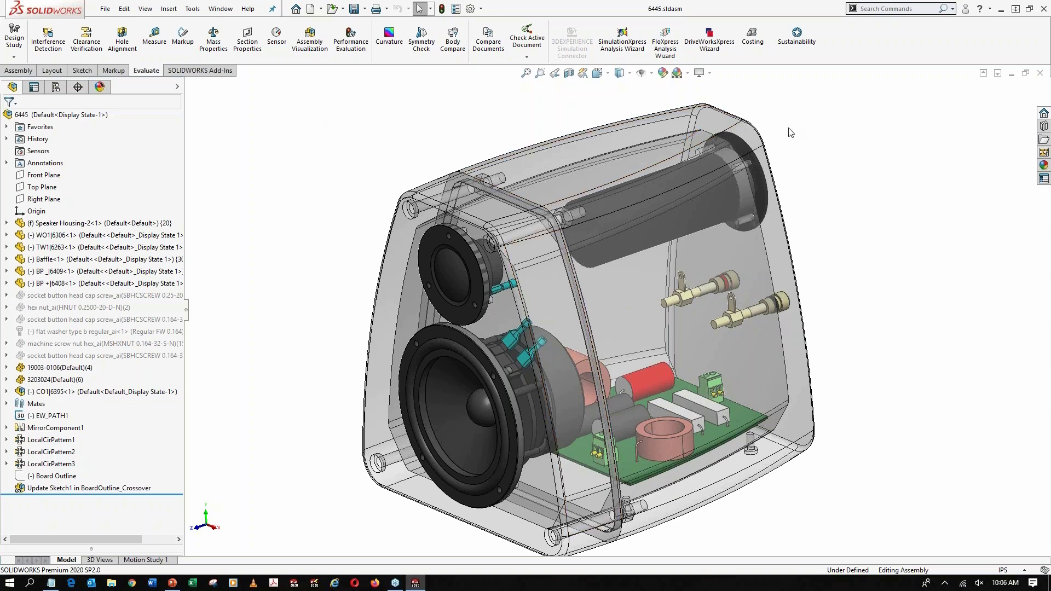
pyautogui.moveTo(592, 240); pyautogui.dragTo(504, 203, button='middle')
pyautogui.scroll(-6, 518, 178)
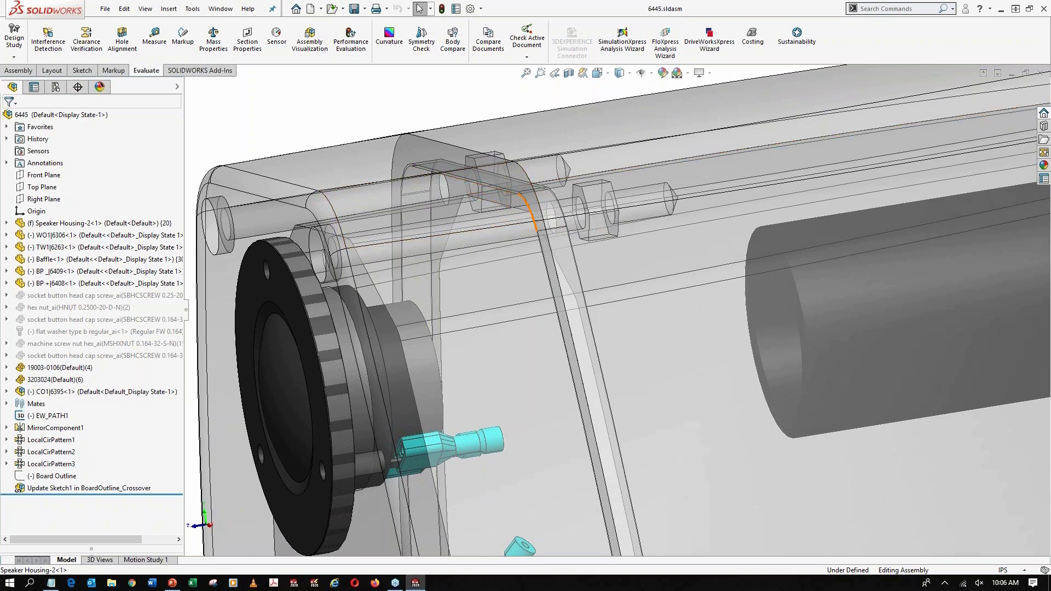
pyautogui.scroll(1, 552, 202)
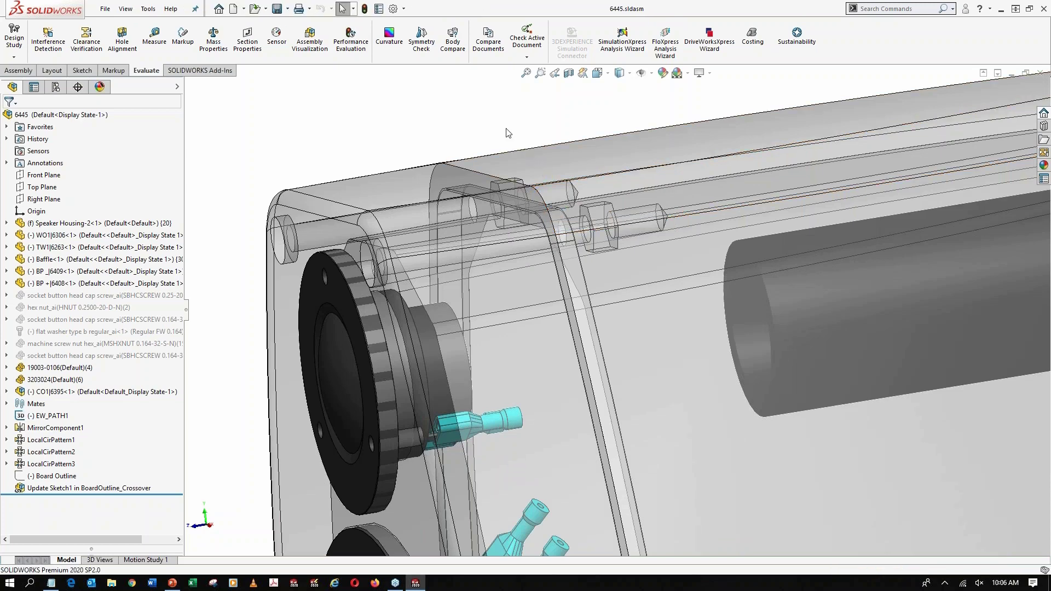
# Close the speaker assembly and create a new part document
pyautogui.hotkey('ctrl', 'w')
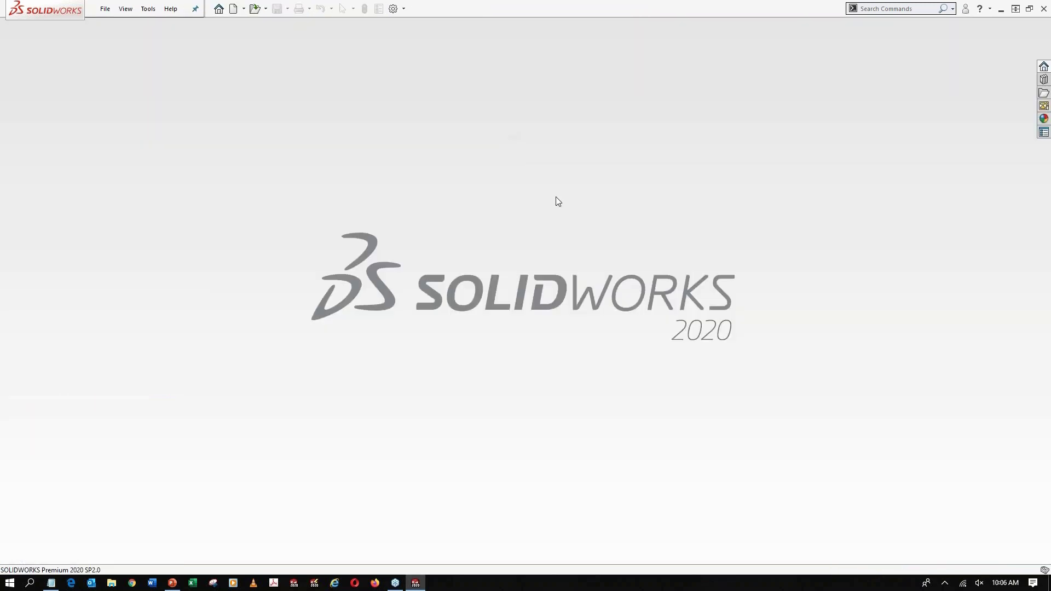
pyautogui.click(236, 10)
pyautogui.doubleClick(381, 216)
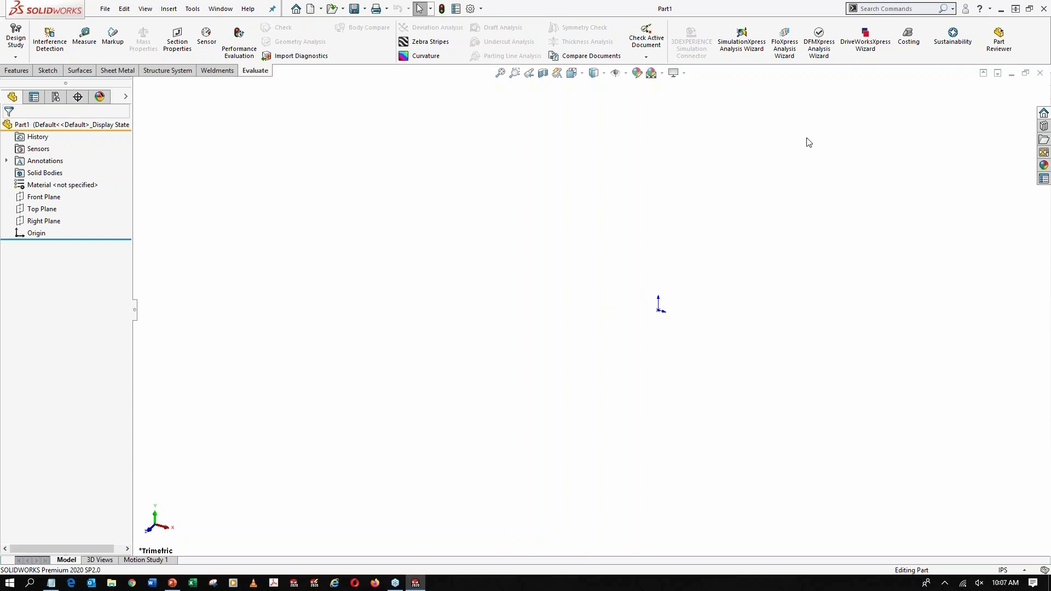
# Set the search to Commands, look up "equ" to locate the Equations command, and open the equations and global variables table
pyautogui.click(953, 9)
pyautogui.click(896, 23)
pyautogui.click(953, 10)
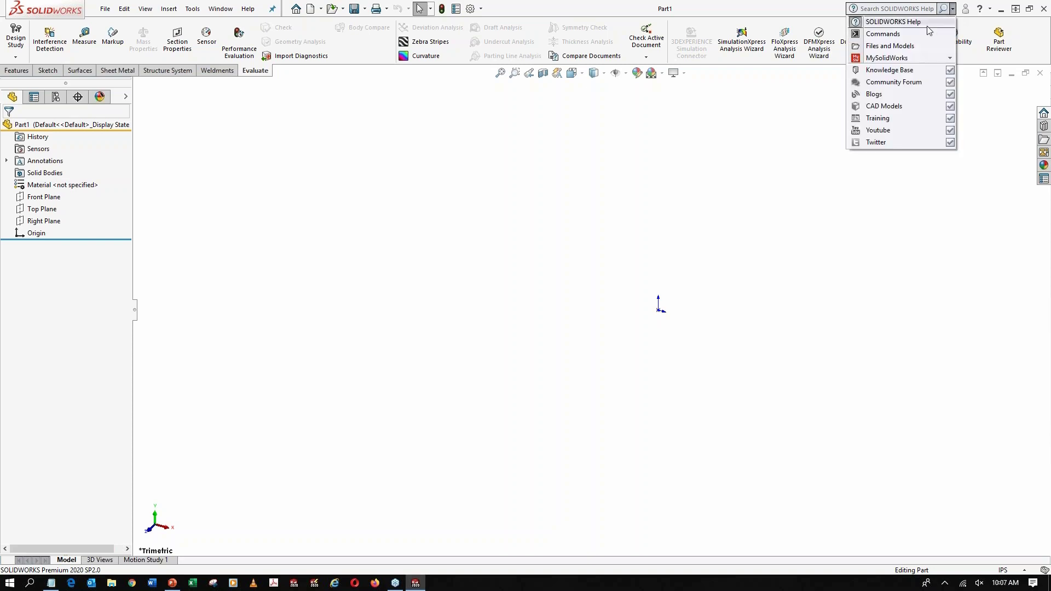
pyautogui.click(898, 34)
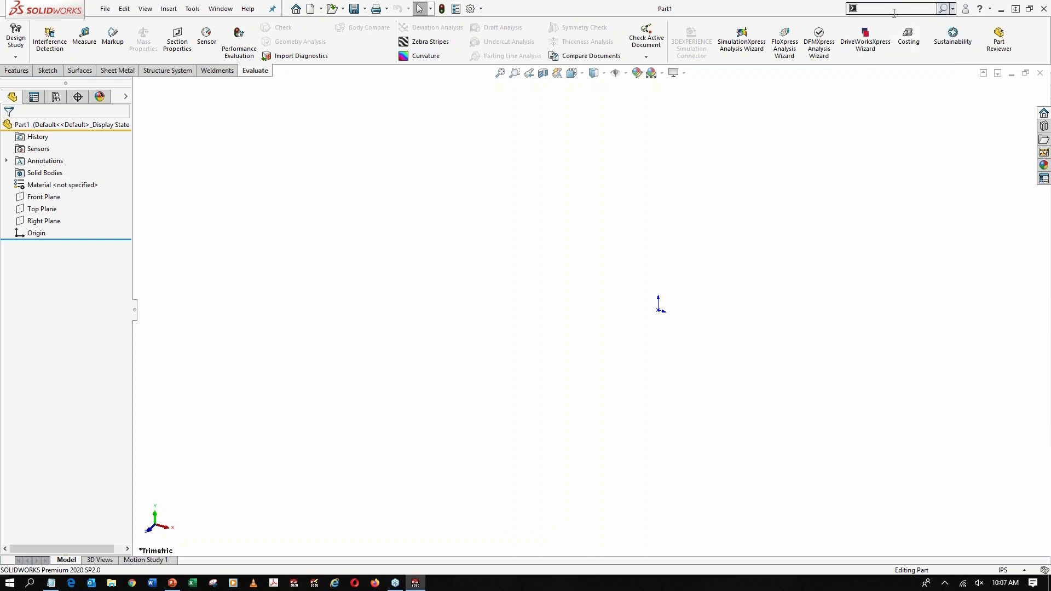
pyautogui.write('equ')
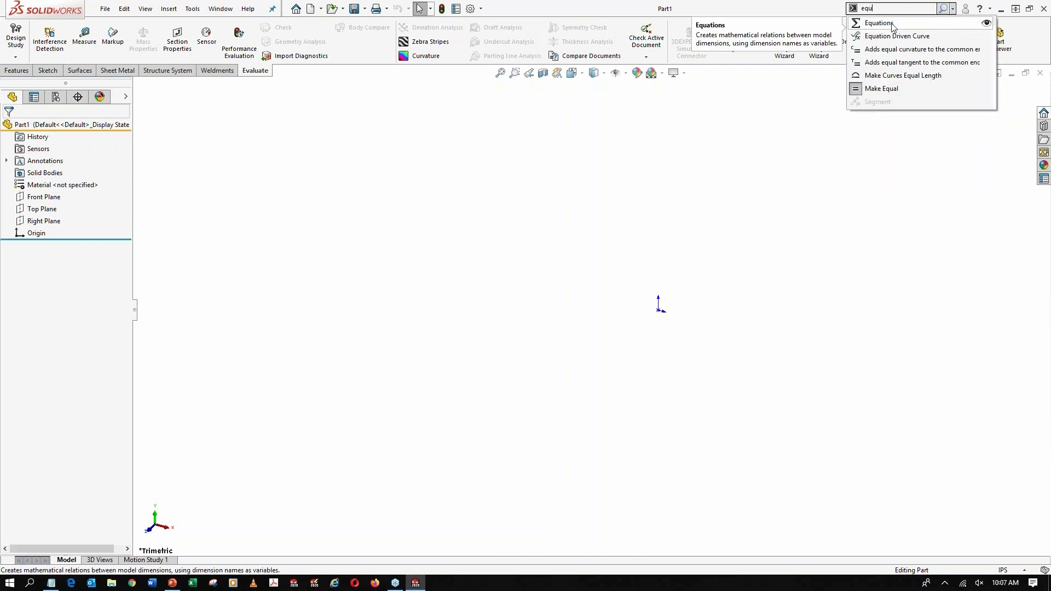
pyautogui.click(986, 24)
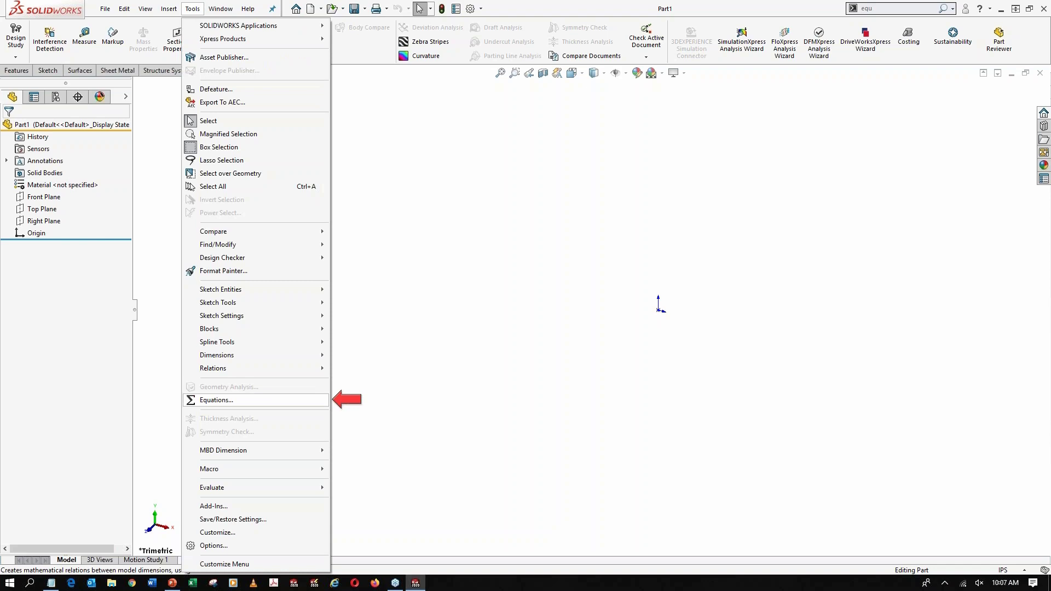
pyautogui.click(259, 403)
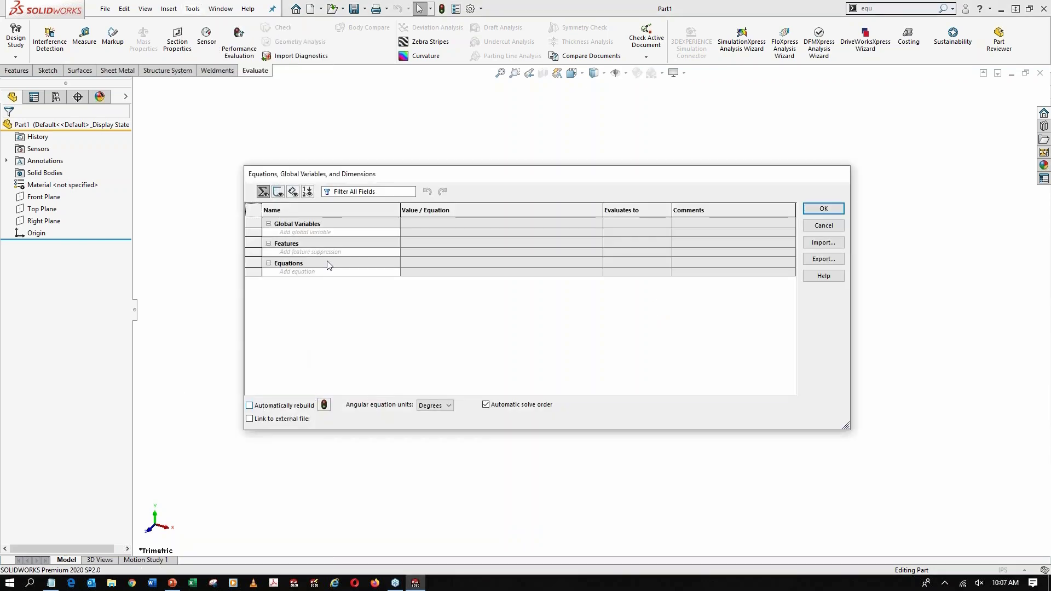
# Add a global variable H with the value 7.5 and the comment Height
pyautogui.click(332, 233)
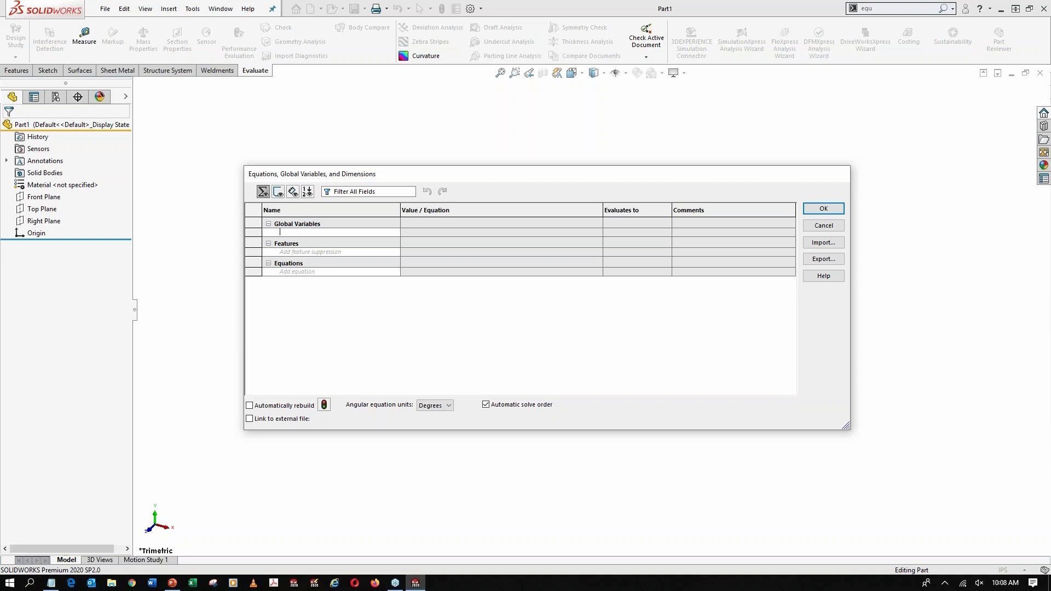
pyautogui.write('H')
pyautogui.press('Tab')
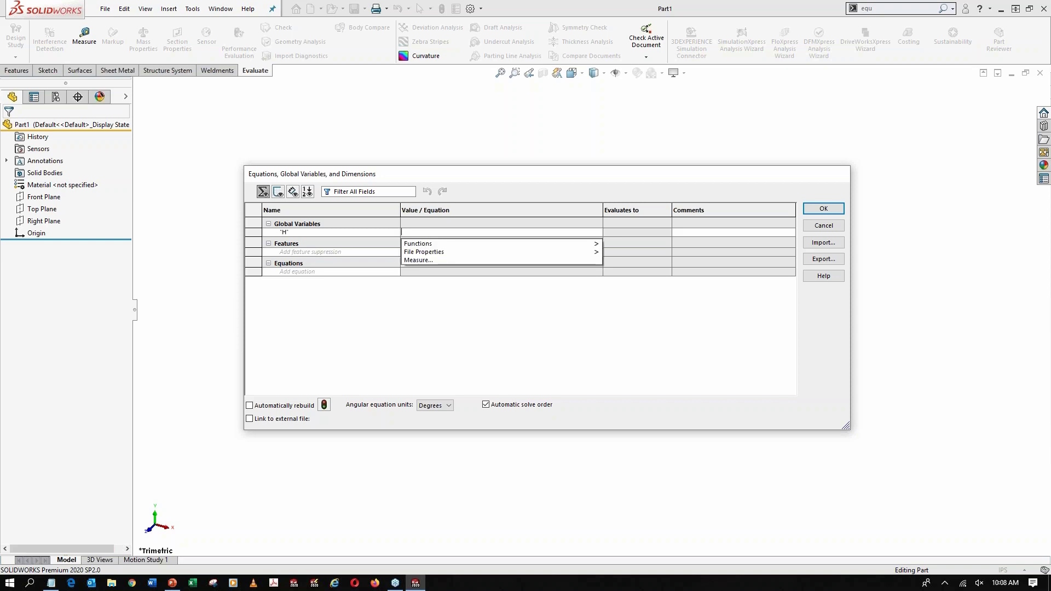
pyautogui.write('7.5')
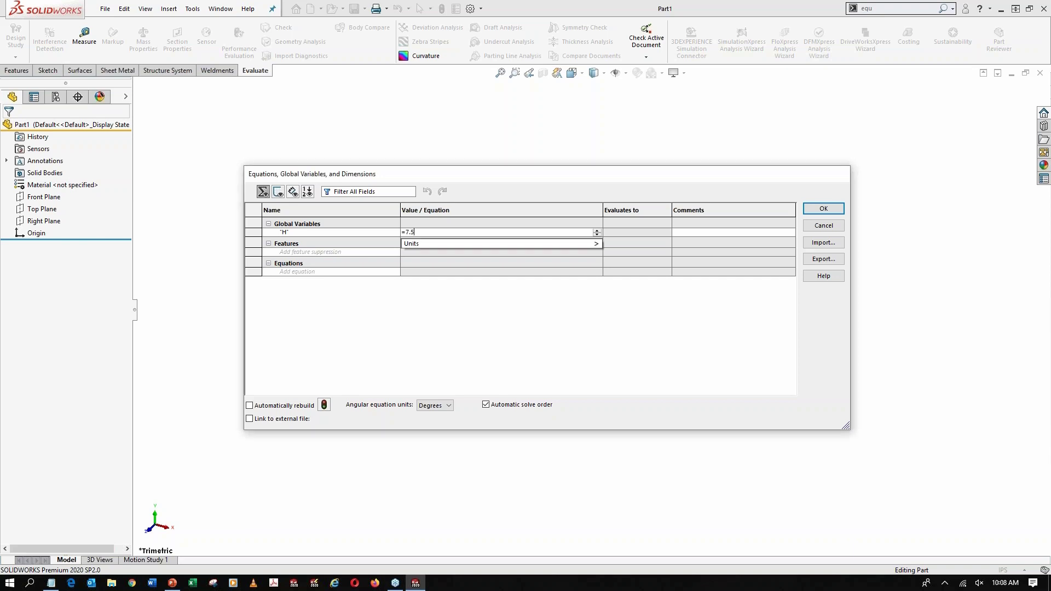
pyautogui.press('Tab')
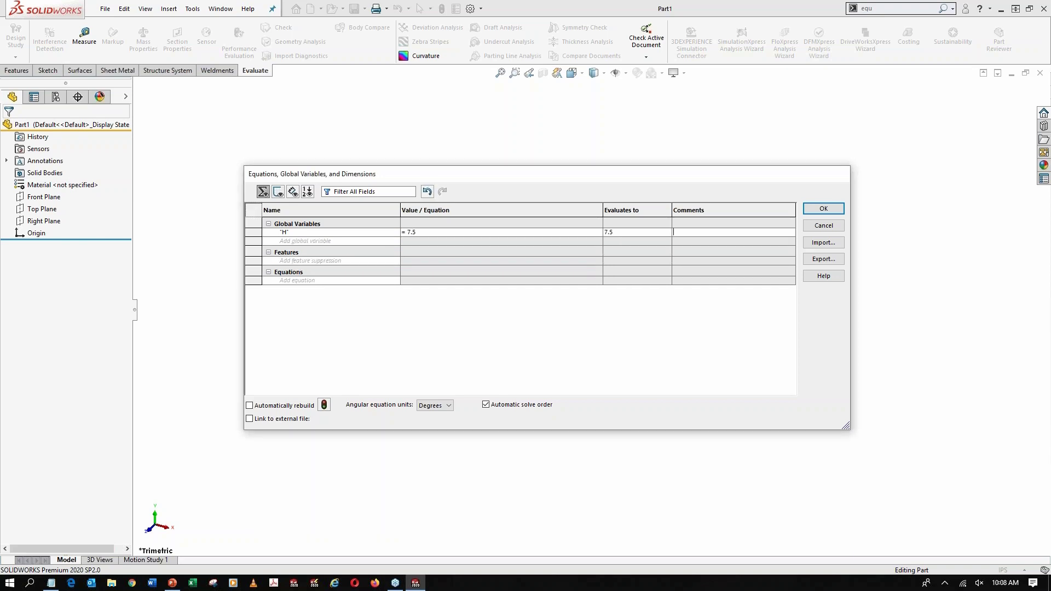
pyautogui.write('Height')
# Add a global variable Depth with the value 8 and the comment Depth
pyautogui.click(280, 241)
pyautogui.write('Depth')
pyautogui.press('Tab')
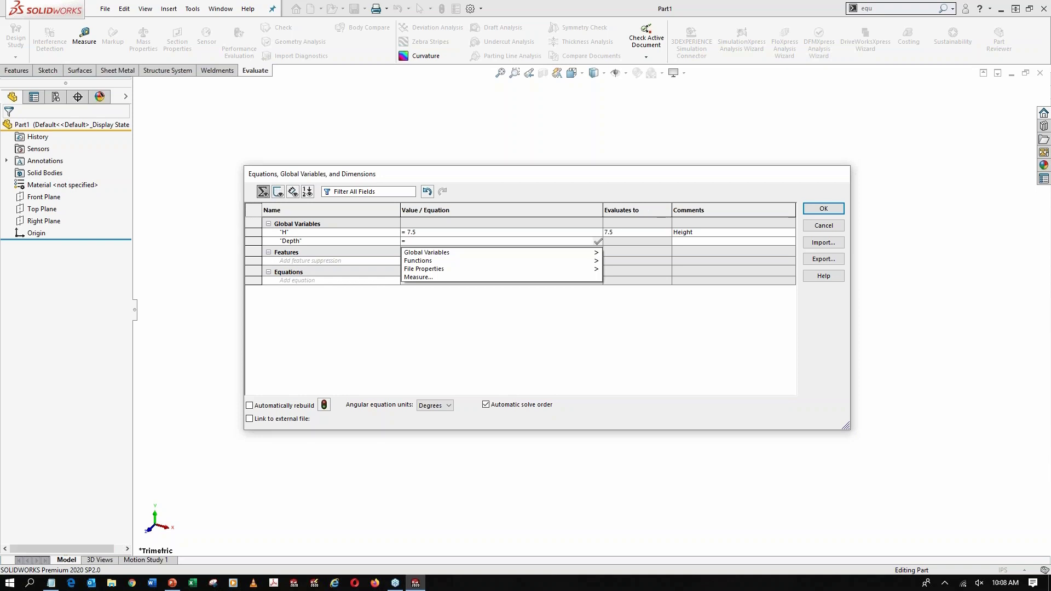
pyautogui.write('8')
pyautogui.press('Tab')
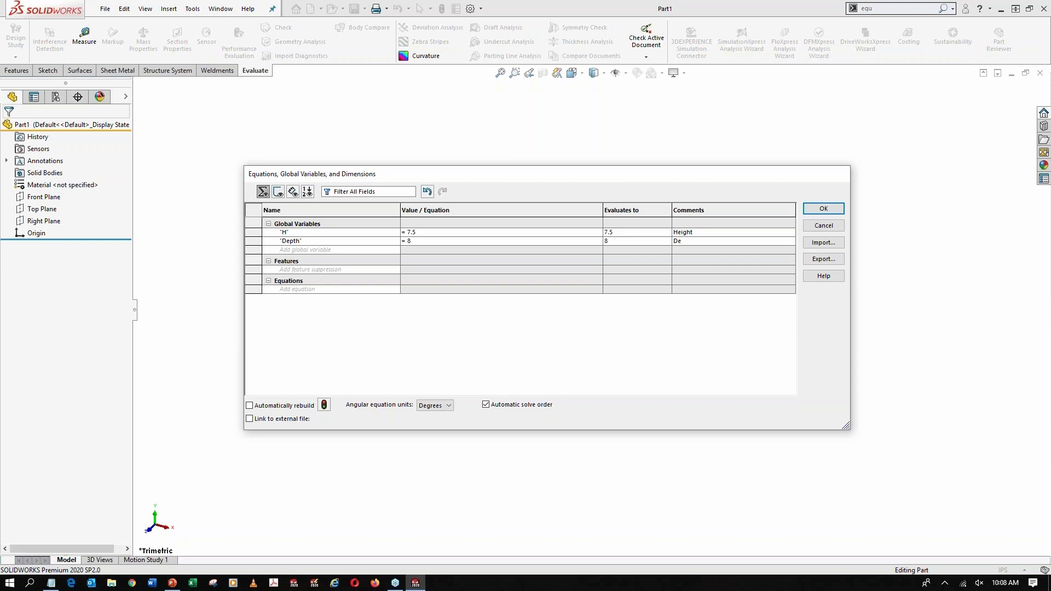
pyautogui.write('Depth')
pyautogui.press('Tab')
# Shorten the name of the Depth global variable to D
pyautogui.click(298, 241)
pyautogui.press('BackSpace')
pyautogui.press('BackSpace')
pyautogui.press('BackSpace')
pyautogui.press('BackSpace')
# Add a global variable TF with the value 3.25 and the comment Top Front
pyautogui.click(316, 250)
pyautogui.write('TF')
pyautogui.press('Tab')
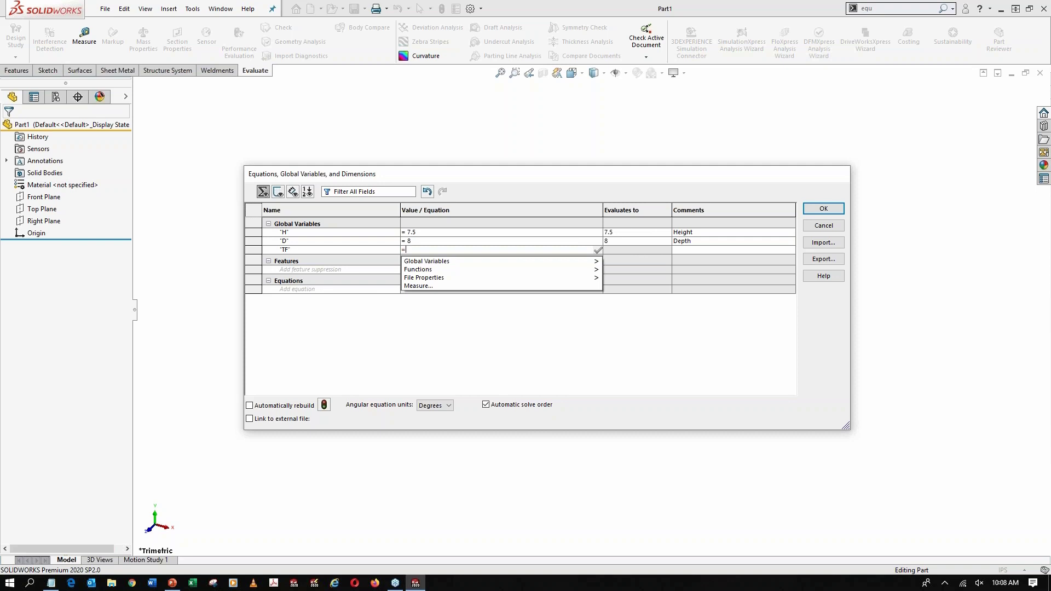
pyautogui.write('3.25')
pyautogui.press('Tab')
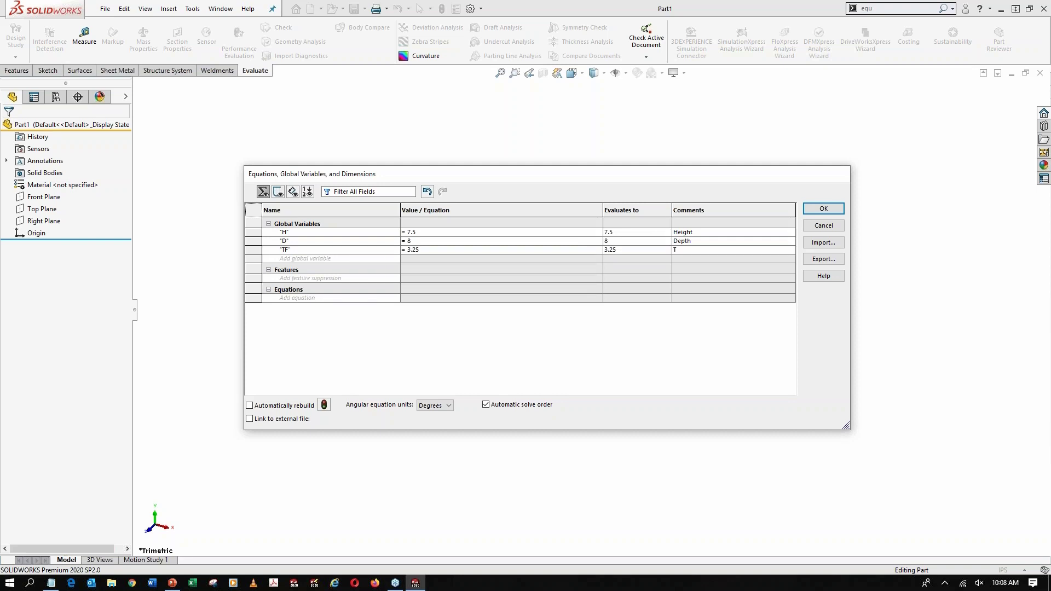
pyautogui.write('Top Front')
pyautogui.press('Return')
# Add a global variable TB with the value 2 and the comment Top Back
pyautogui.write('TB')
pyautogui.press('Tab')
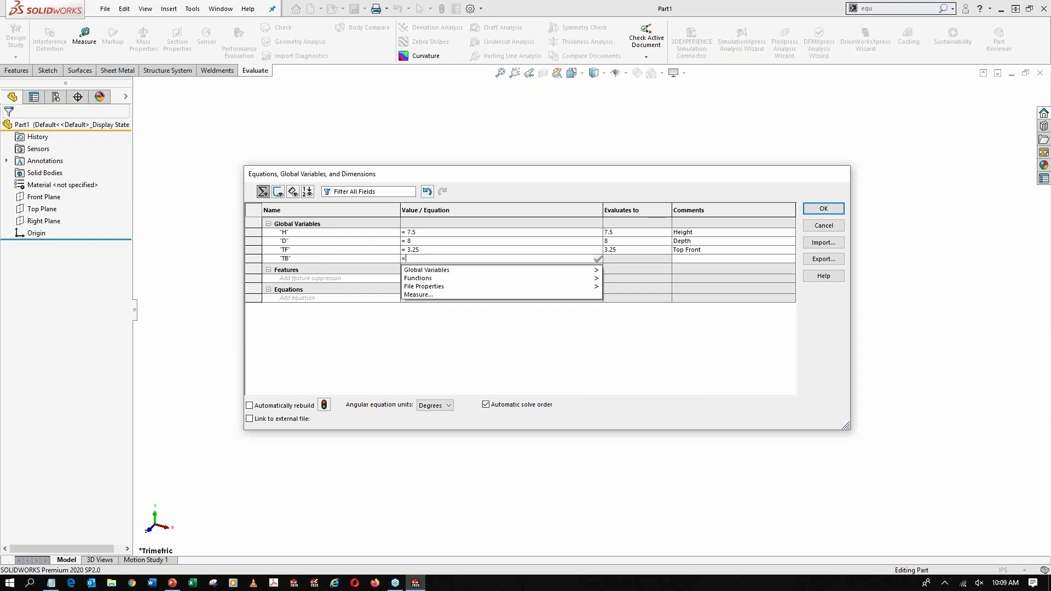
pyautogui.write('2')
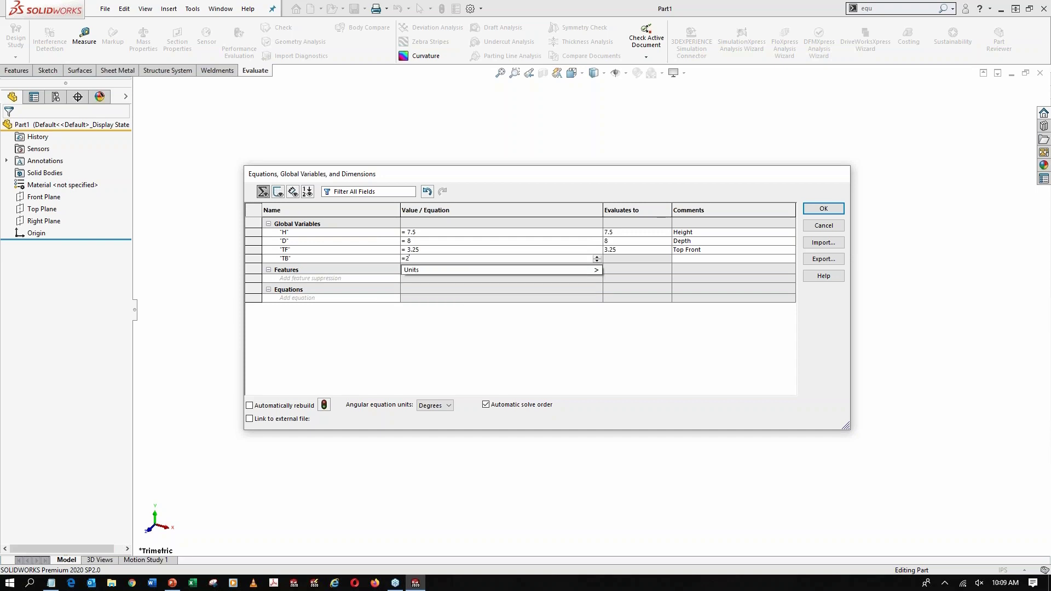
pyautogui.press('Tab')
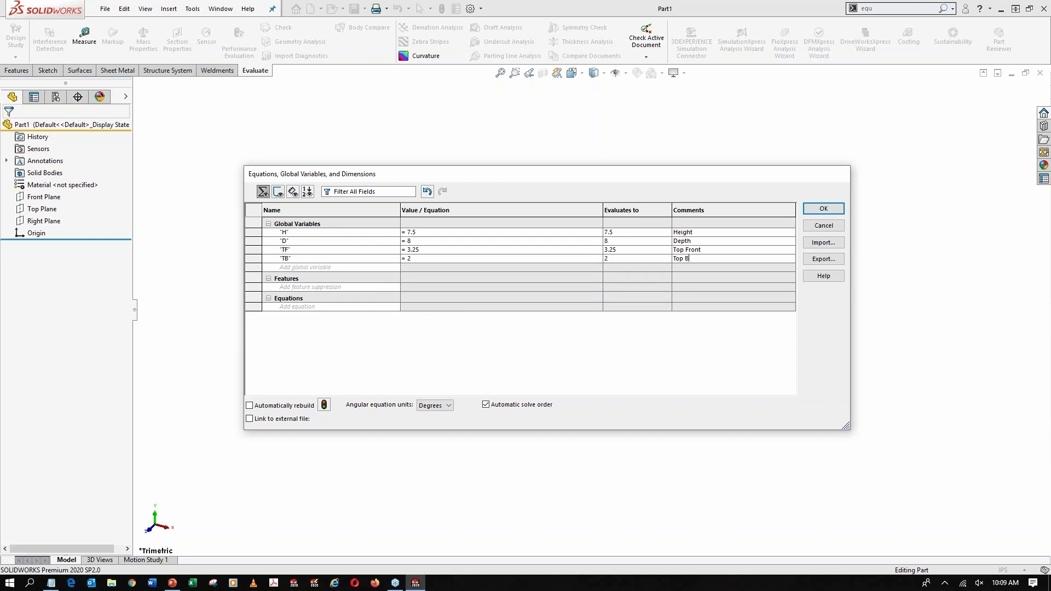
pyautogui.write('ack')
pyautogui.press('Return')
# Add a global variable BF with the value 7.25 and the comment Bottom Front
pyautogui.write('F')
pyautogui.press('Tab')
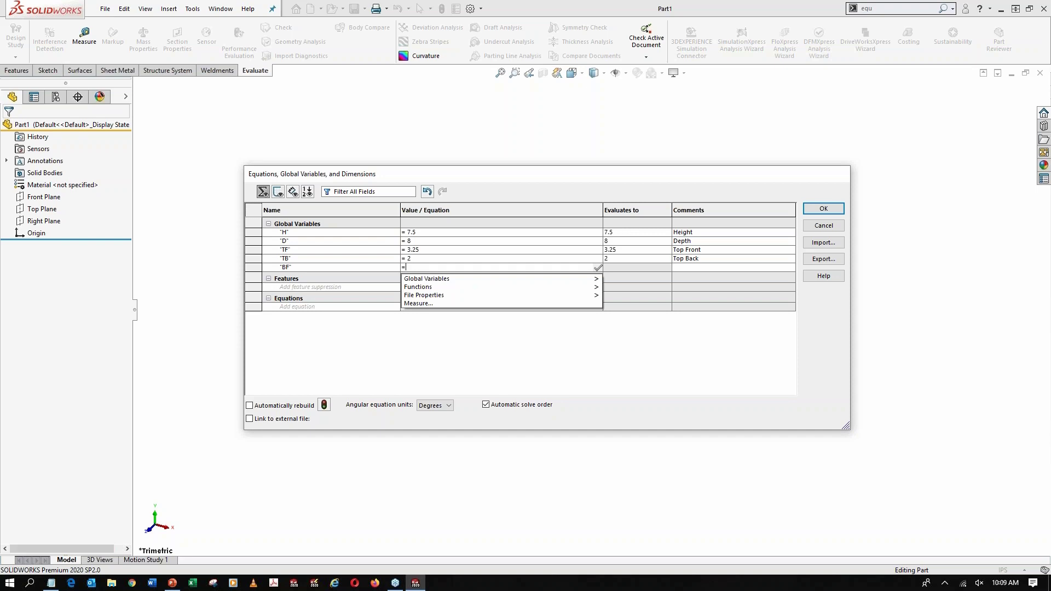
pyautogui.write('7.25')
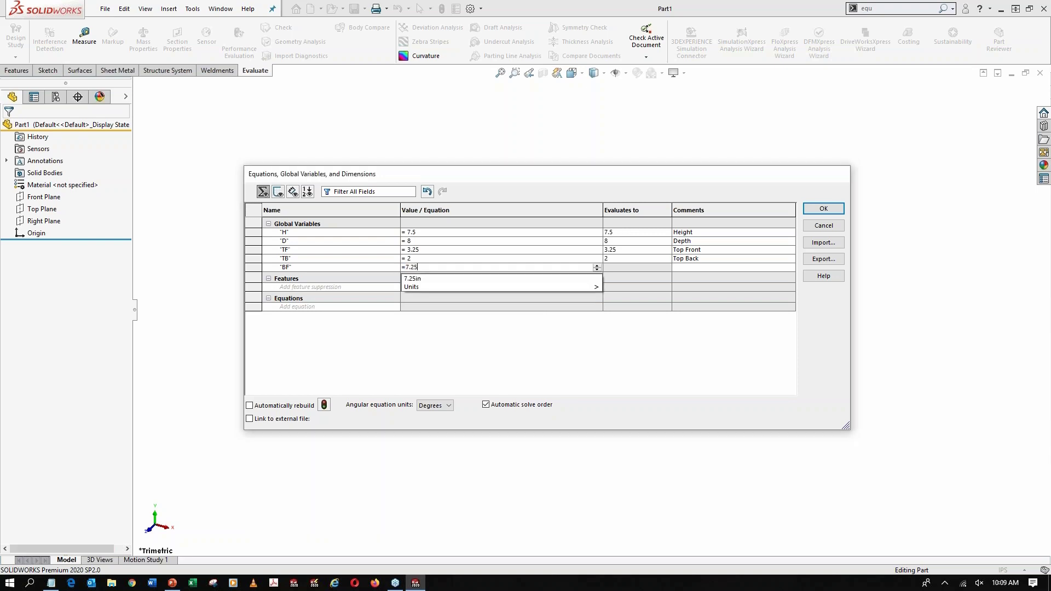
pyautogui.press('Tab')
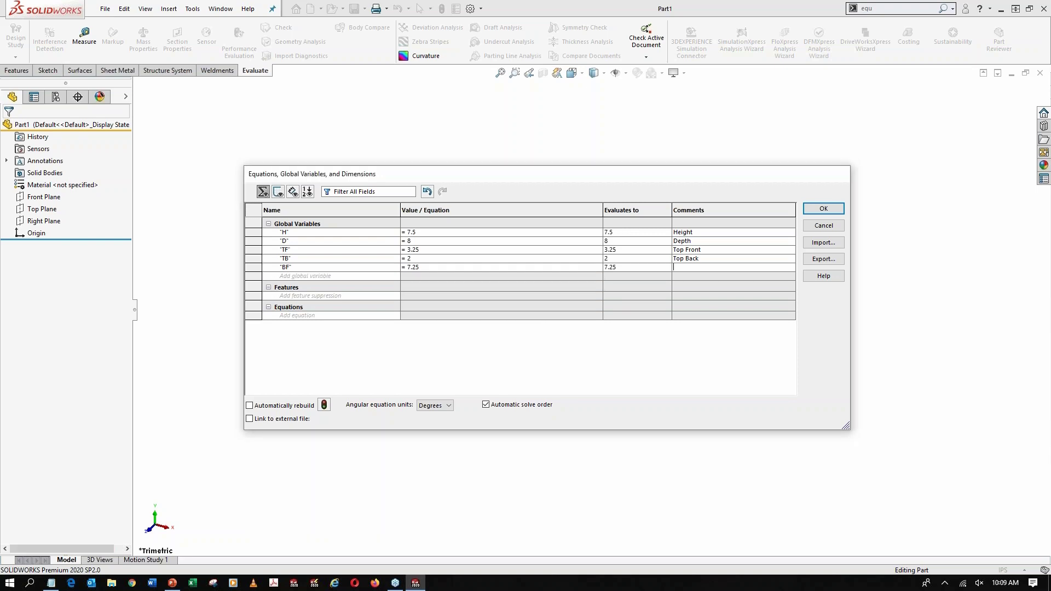
pyautogui.write('Bottom Front')
pyautogui.press('Tab')
# Add a global variable BB with the value 5 and the comment Bottom Back
pyautogui.write('BB')
pyautogui.press('Tab')
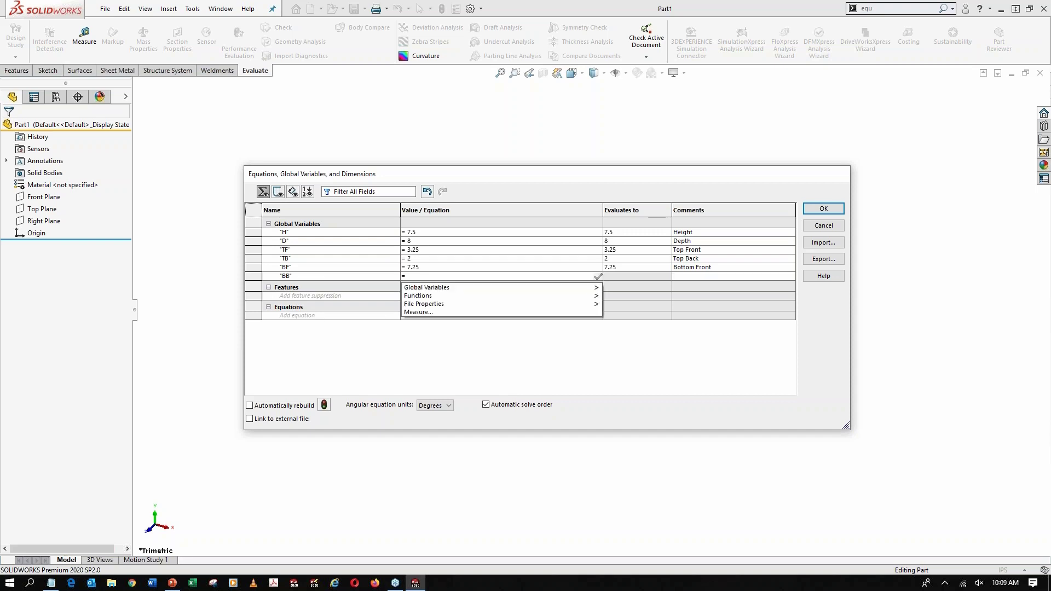
pyautogui.write('5')
pyautogui.press('Return')
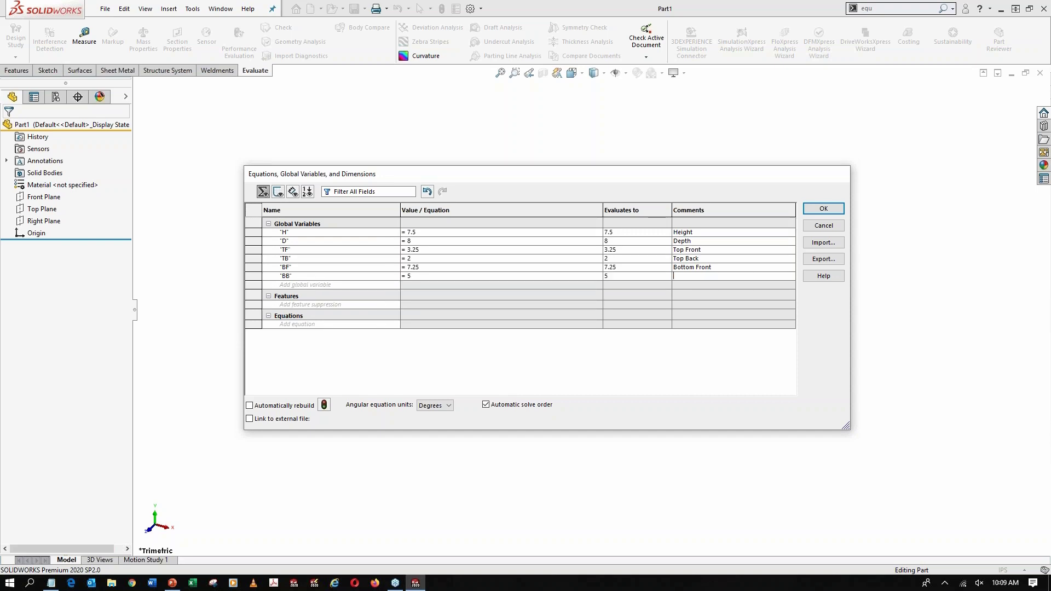
pyautogui.write('Bottom Back')
# Add a global variable Curves with the value 20 and a comment identifying it as a radius
pyautogui.click(313, 285)
pyautogui.write('Curves')
pyautogui.press('Tab')
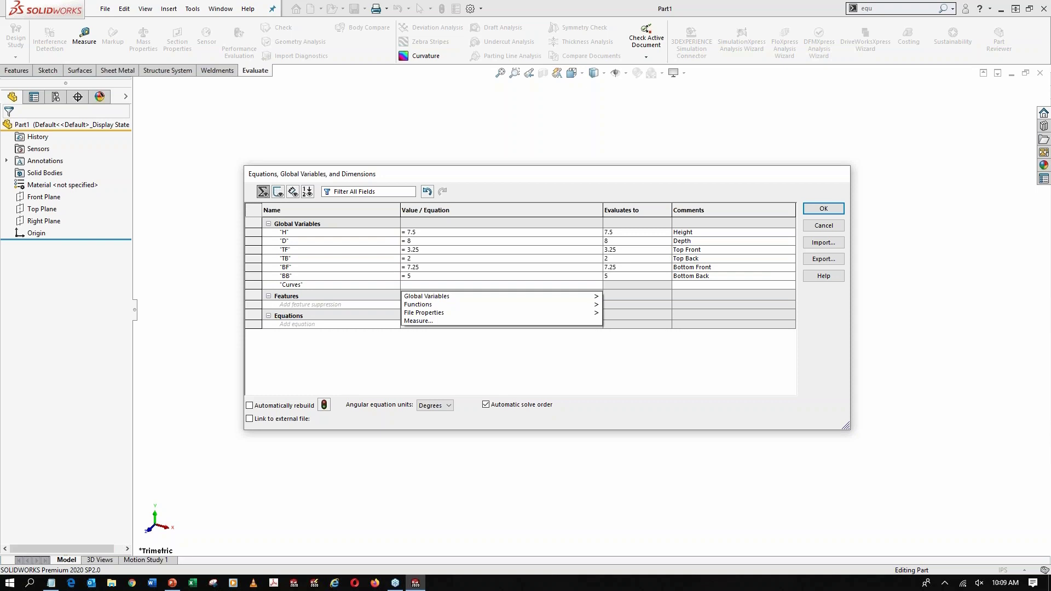
pyautogui.write('=20')
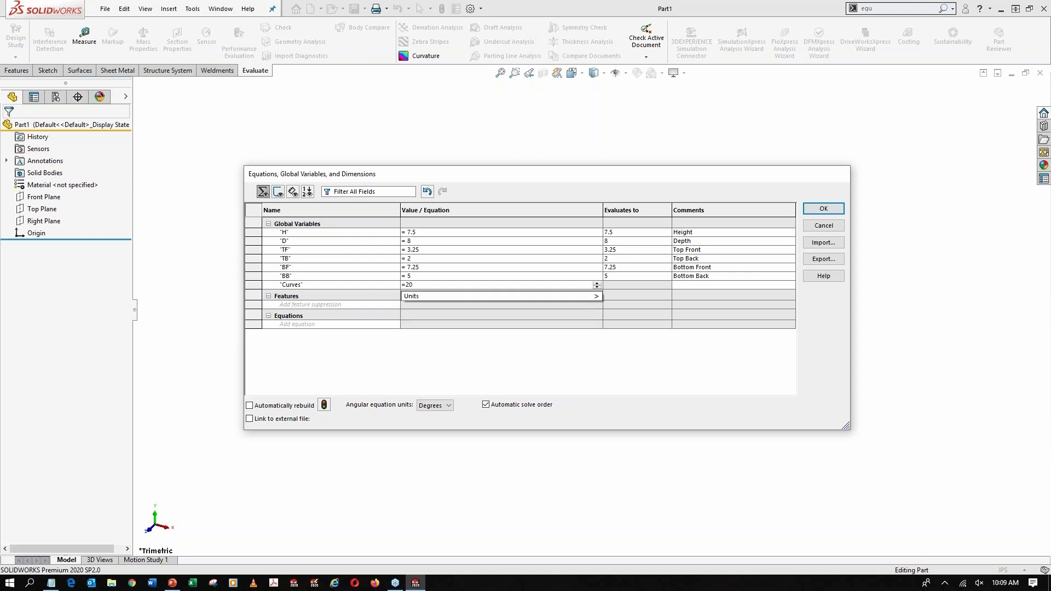
pyautogui.press('Tab')
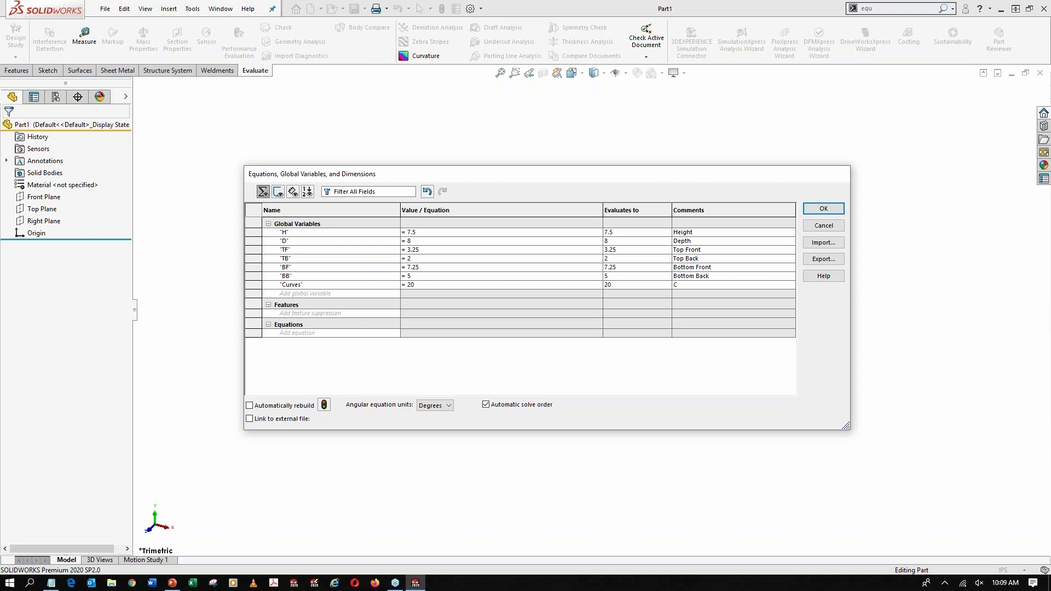
pyautogui.write('Radius')
# Accept the global variables table and review the variables in the part's Equations folder
pyautogui.click(821, 211)
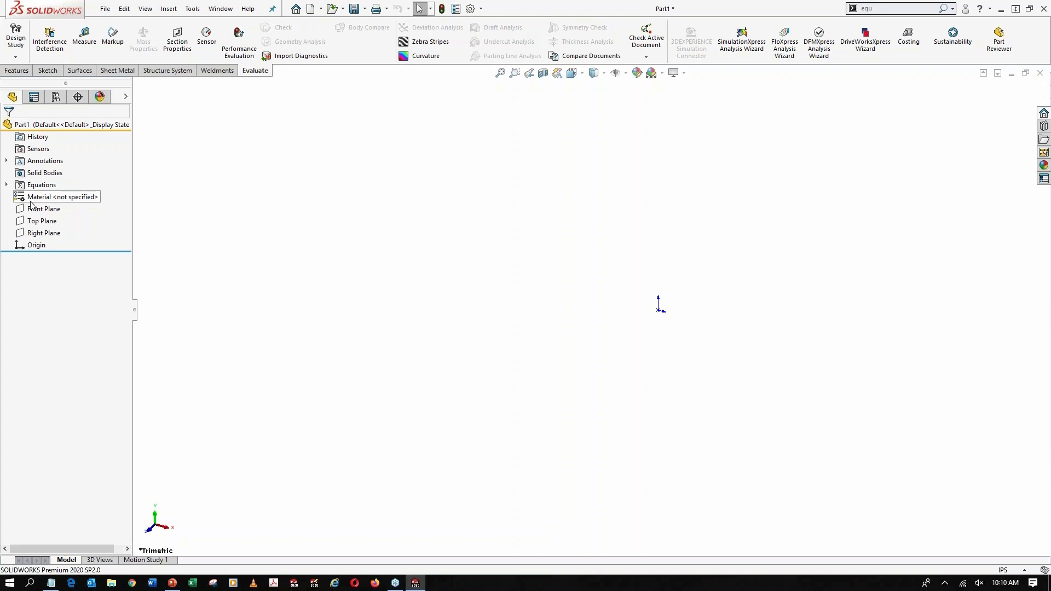
pyautogui.click(6, 185)
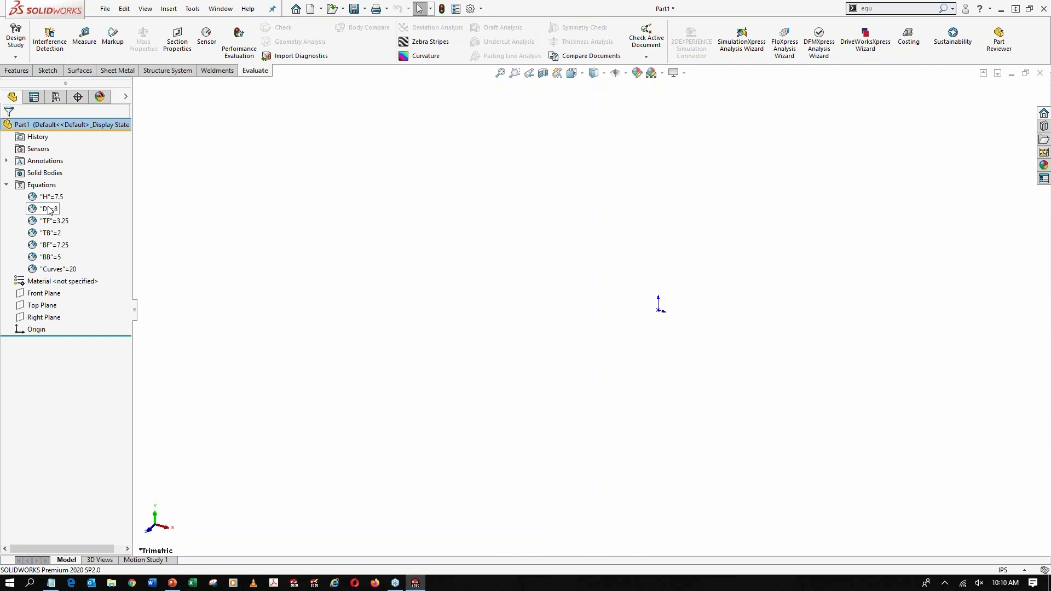
pyautogui.click(7, 186)
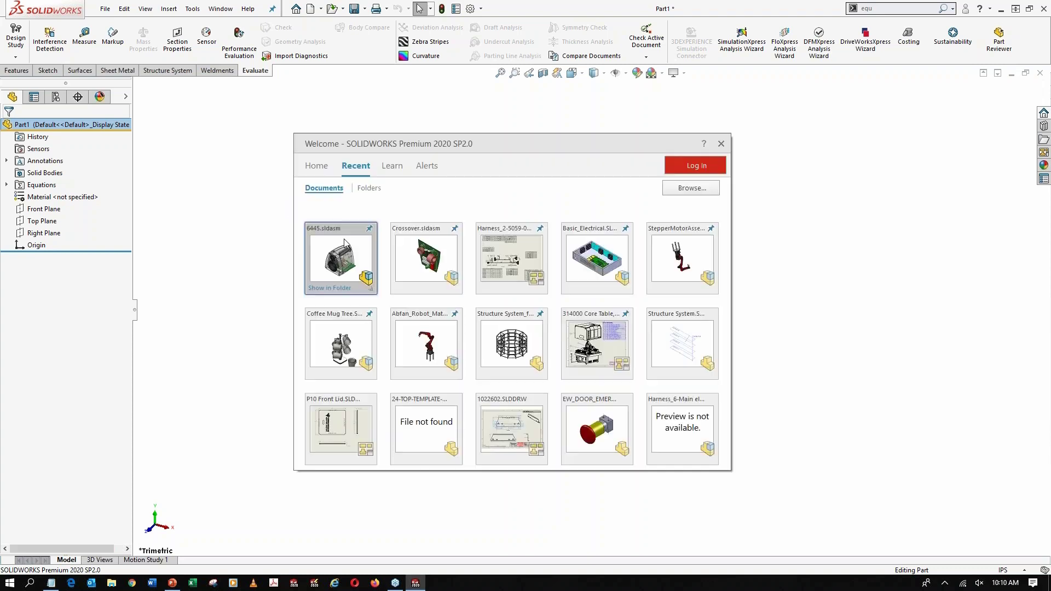
# Open the recent assembly 6445.sldasm, inspect the speaker housing's shape from several angles, and return to the new part
pyautogui.click(346, 242)
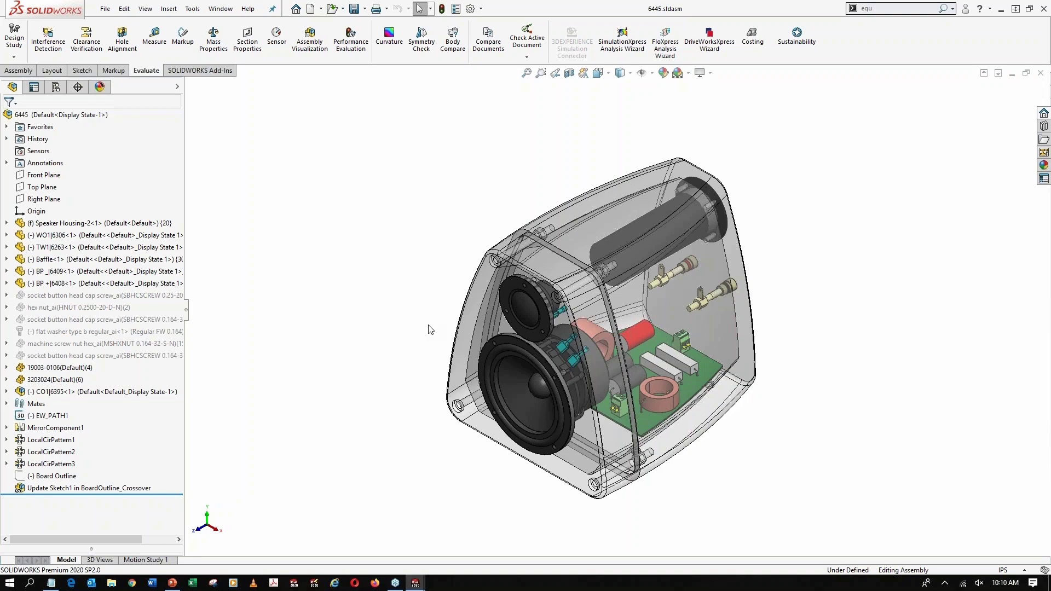
pyautogui.moveTo(430, 329); pyautogui.dragTo(488, 401, button='middle')
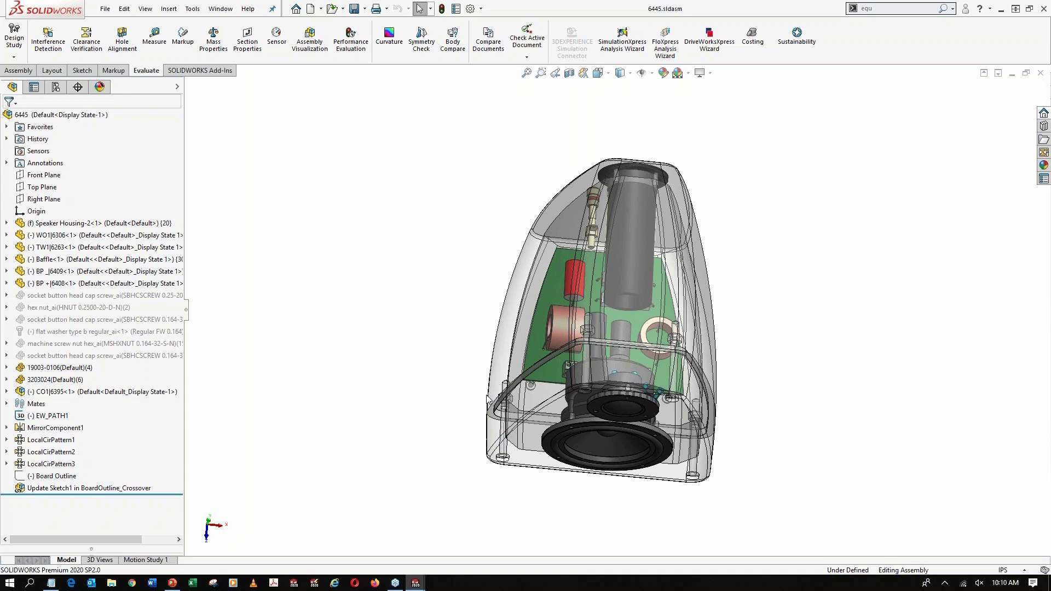
pyautogui.moveTo(489, 401); pyautogui.dragTo(467, 259, button='middle')
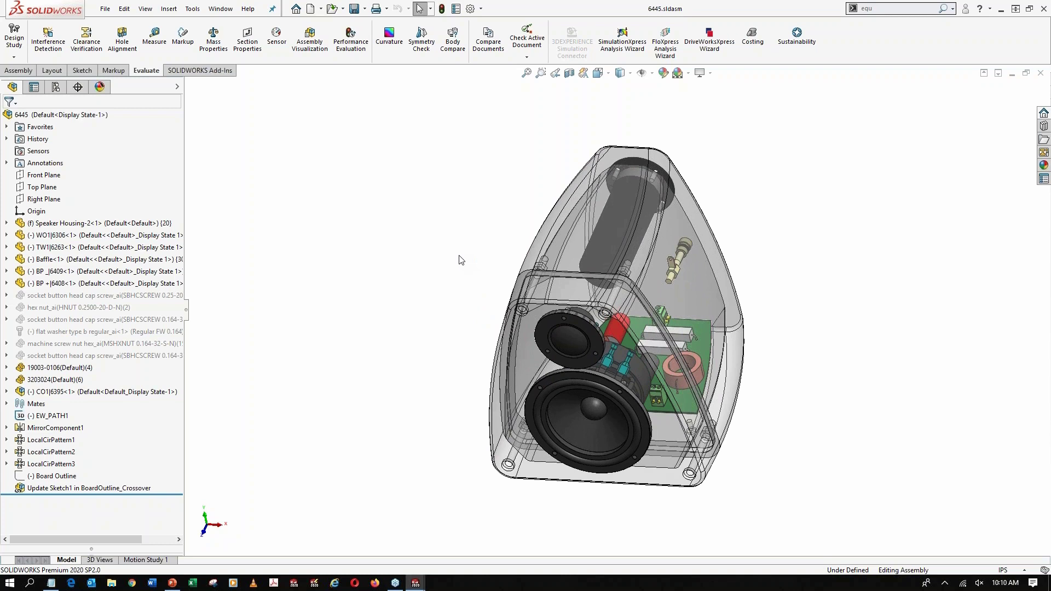
pyautogui.hotkey('ctrl', 'Tab')
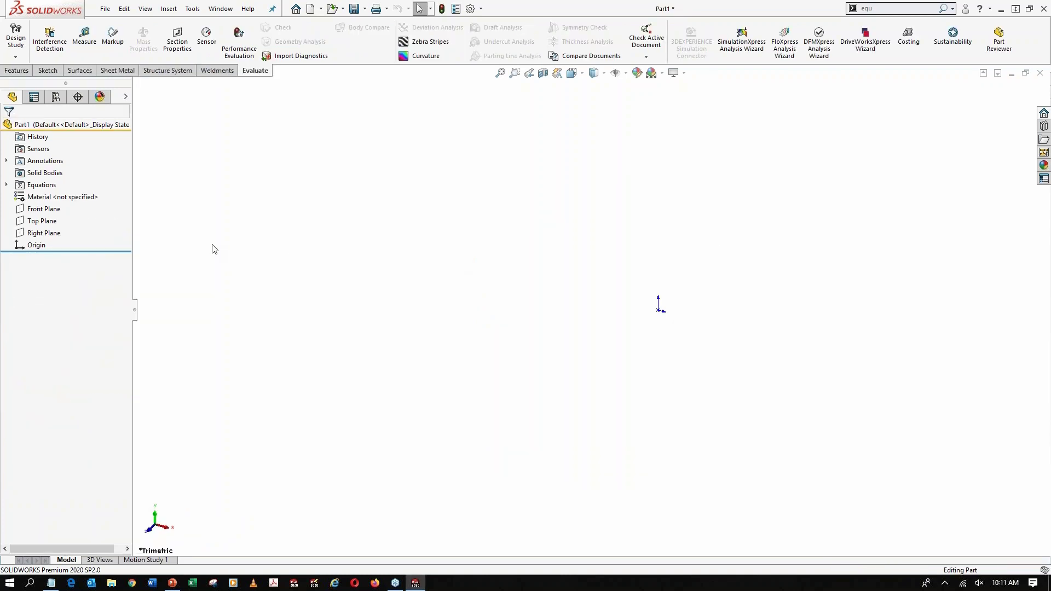
# Start a sketch on the Top Plane and draw a horizontal midpoint line about 2.96 in long, centred on the origin
pyautogui.click(48, 221)
pyautogui.click(70, 204)
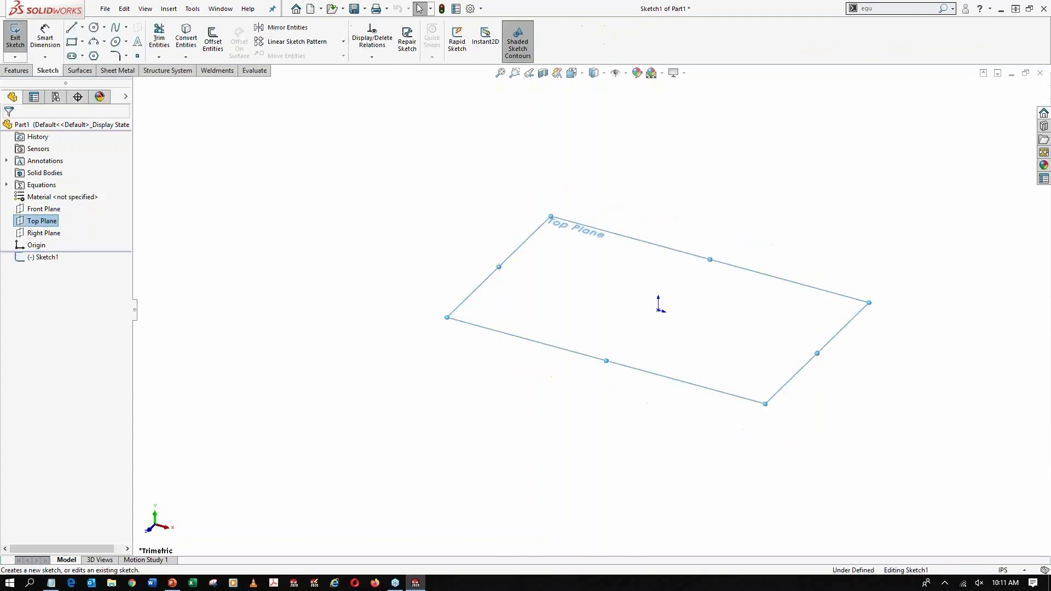
pyautogui.click(82, 27)
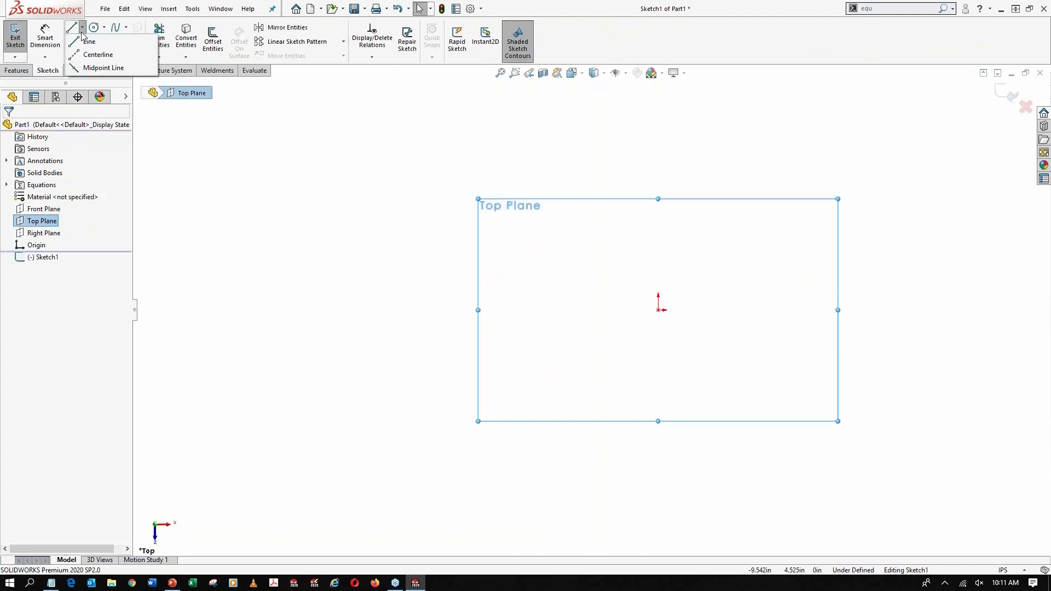
pyautogui.click(658, 309)
pyautogui.click(734, 310)
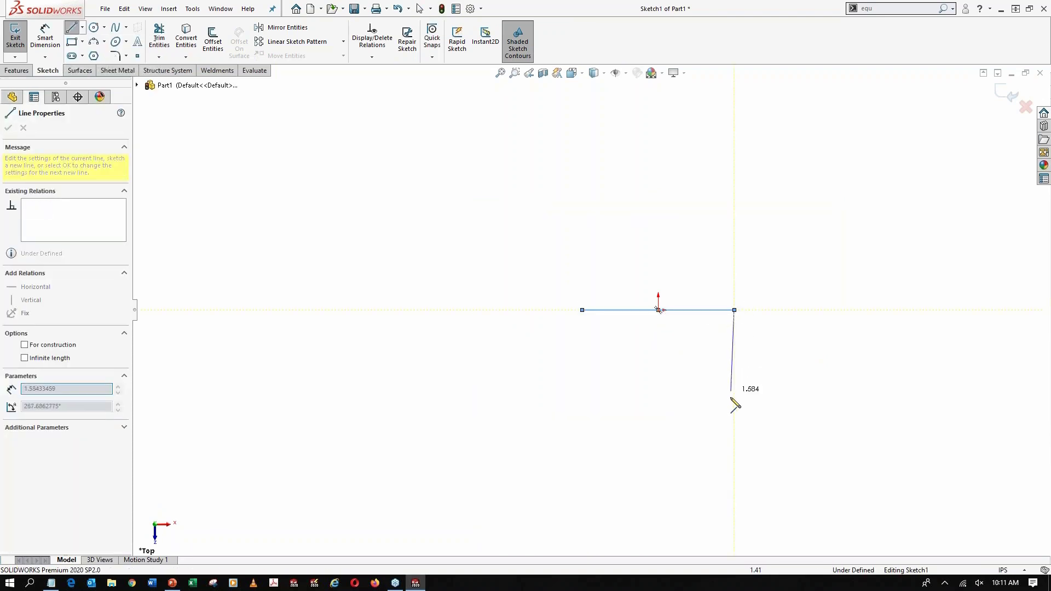
pyautogui.press('Escape')
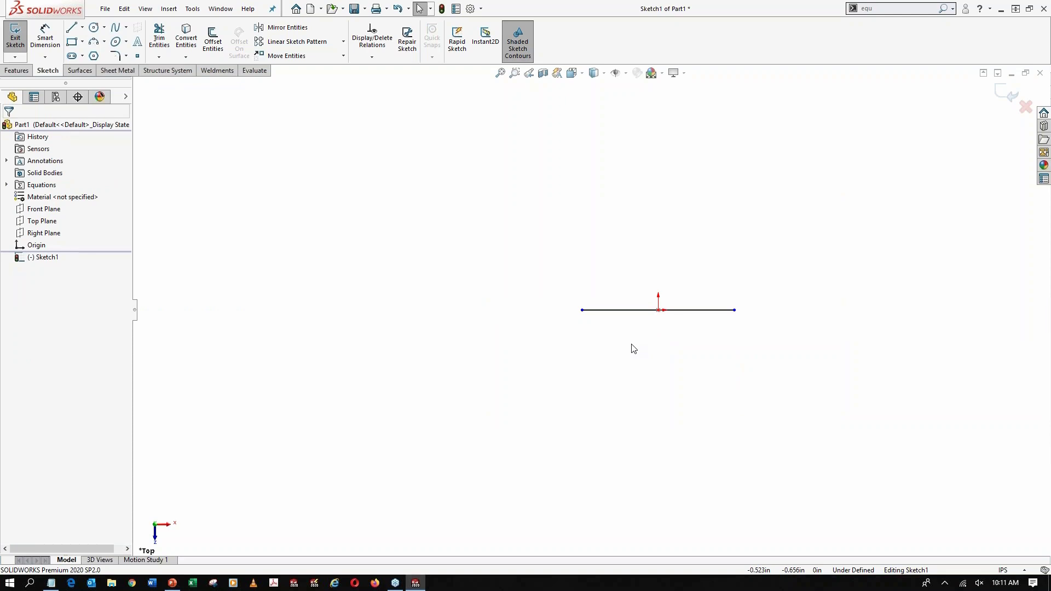
# Draw a vertical line about 3.10 in long upward from the origin and convert it to construction geometry
pyautogui.press('l')
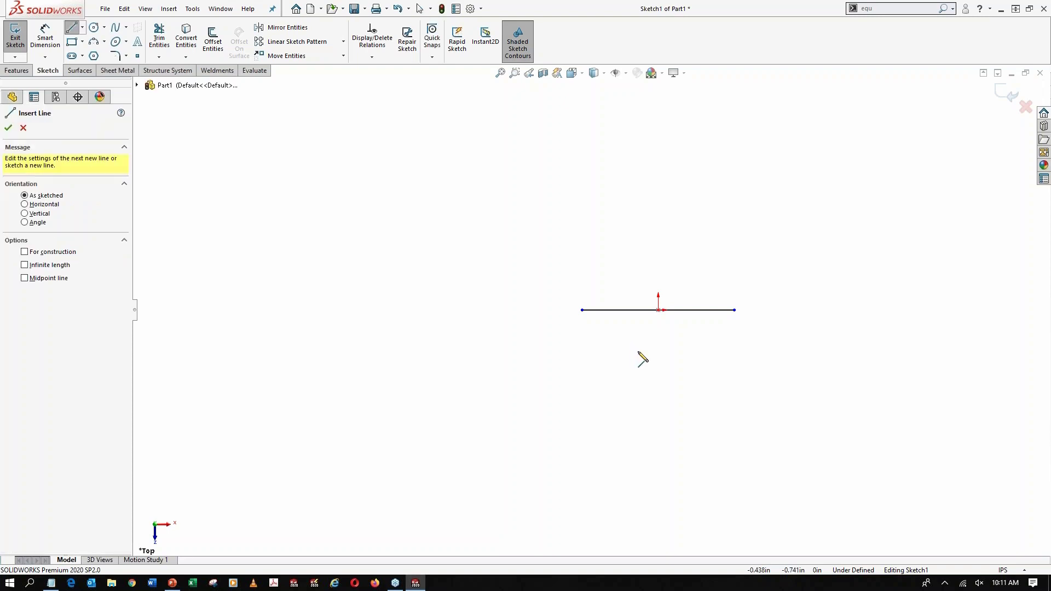
pyautogui.click(658, 310)
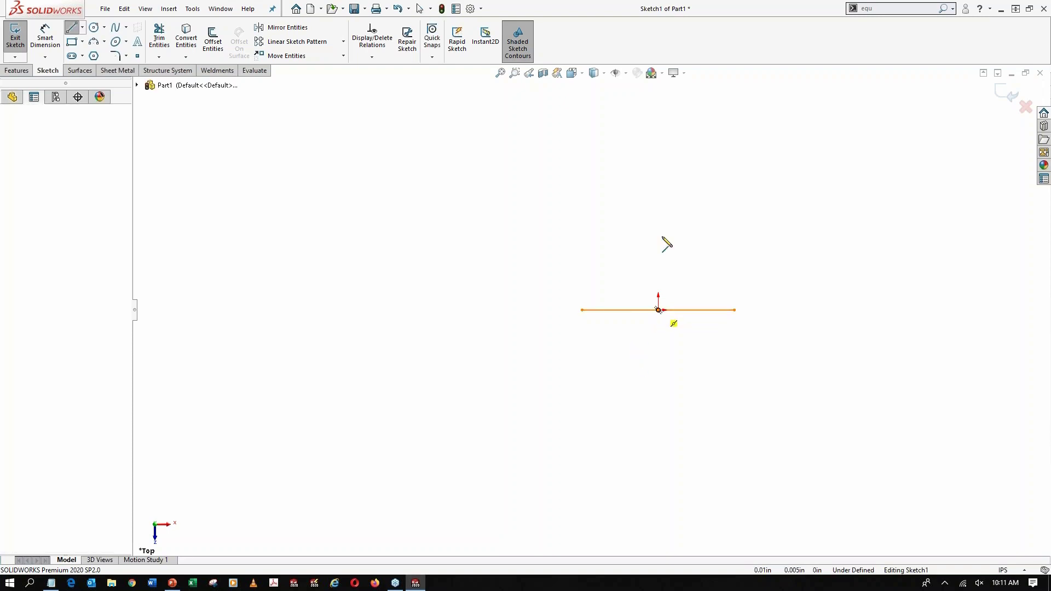
pyautogui.click(658, 151)
pyautogui.press('Escape')
pyautogui.press('Escape')
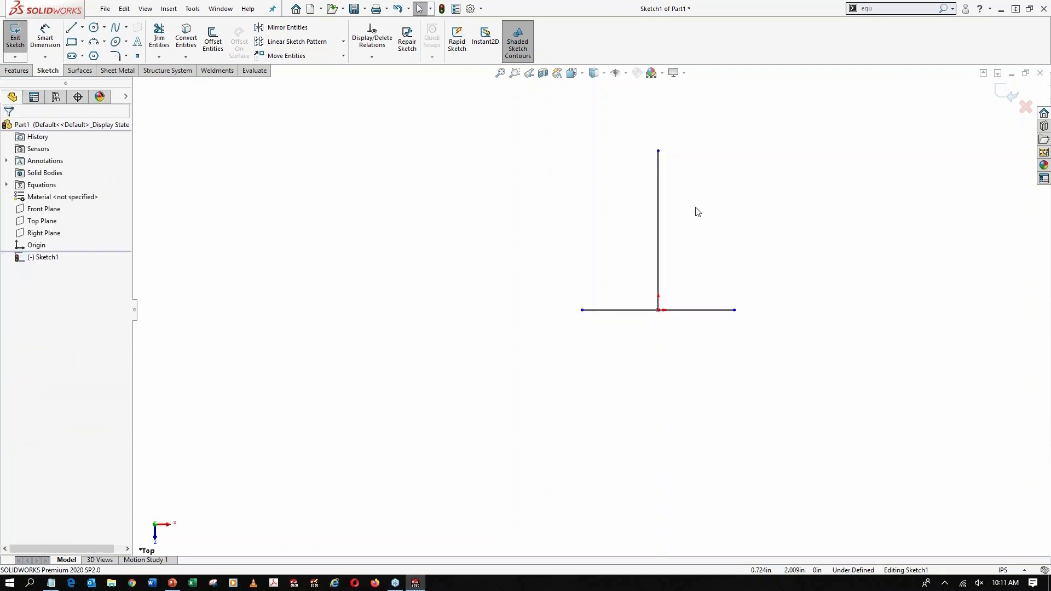
pyautogui.click(658, 180)
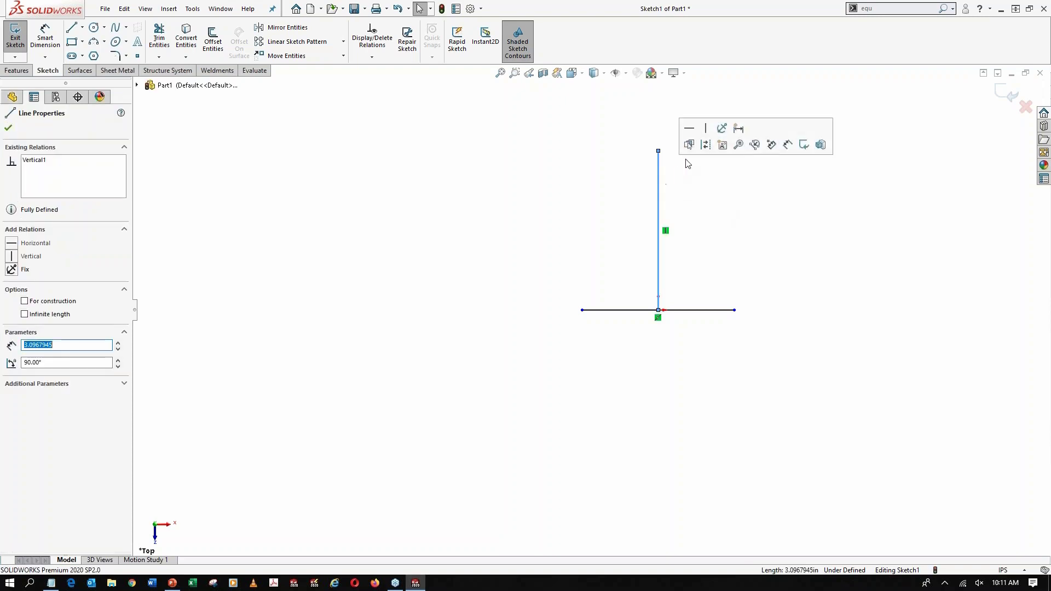
pyautogui.click(706, 146)
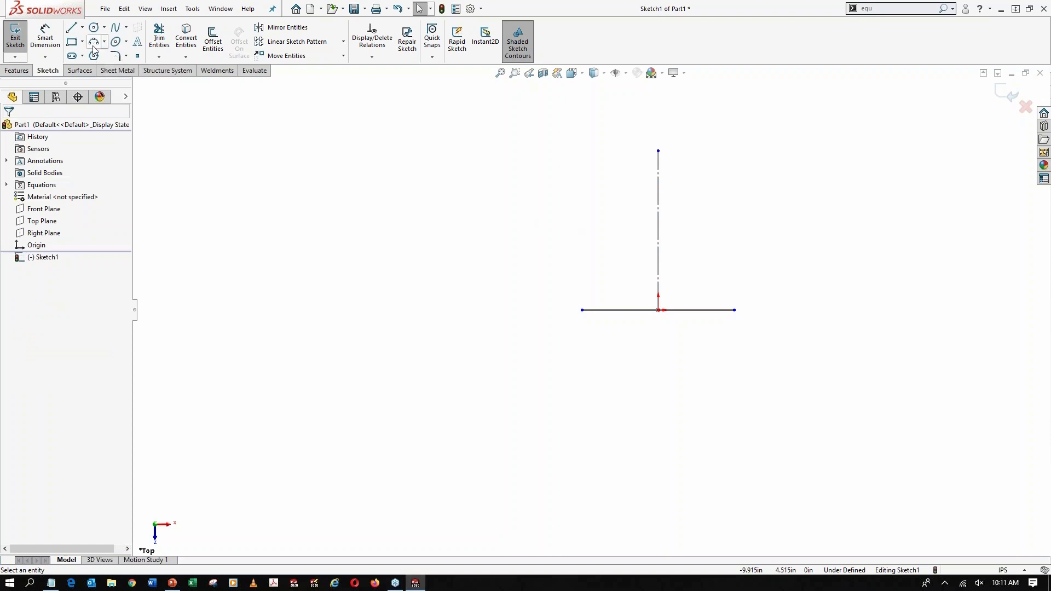
# Draw a short separate horizontal line and make its midpoint coincident with the upper end of the vertical centerline
pyautogui.click(73, 30)
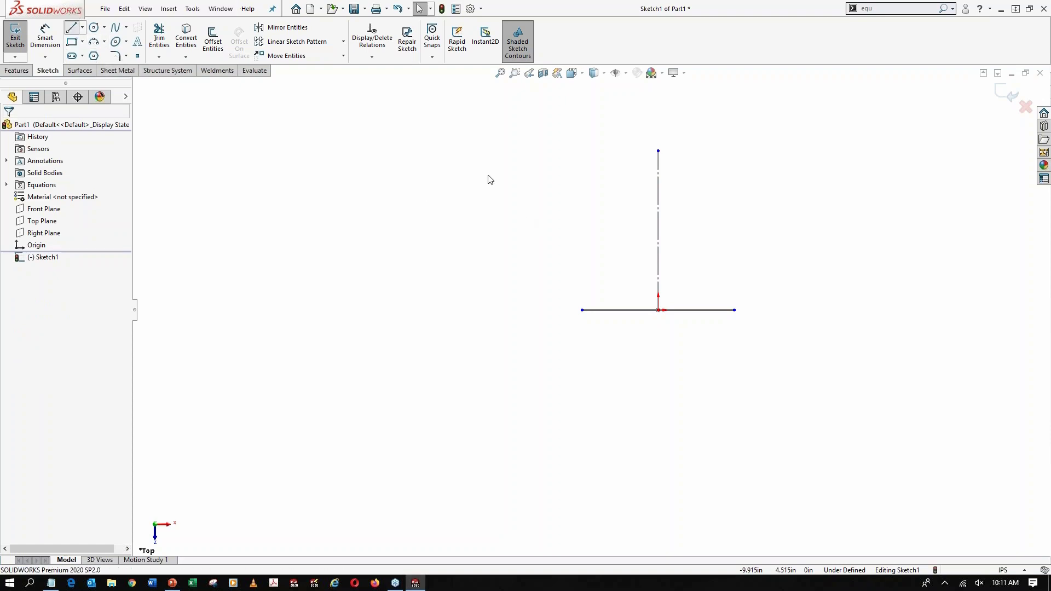
pyautogui.click(505, 141)
pyautogui.click(582, 141)
pyautogui.press('Escape')
pyautogui.click(544, 140)
pyautogui.keyDown('ctrl'); pyautogui.click(658, 151); pyautogui.keyUp('ctrl')
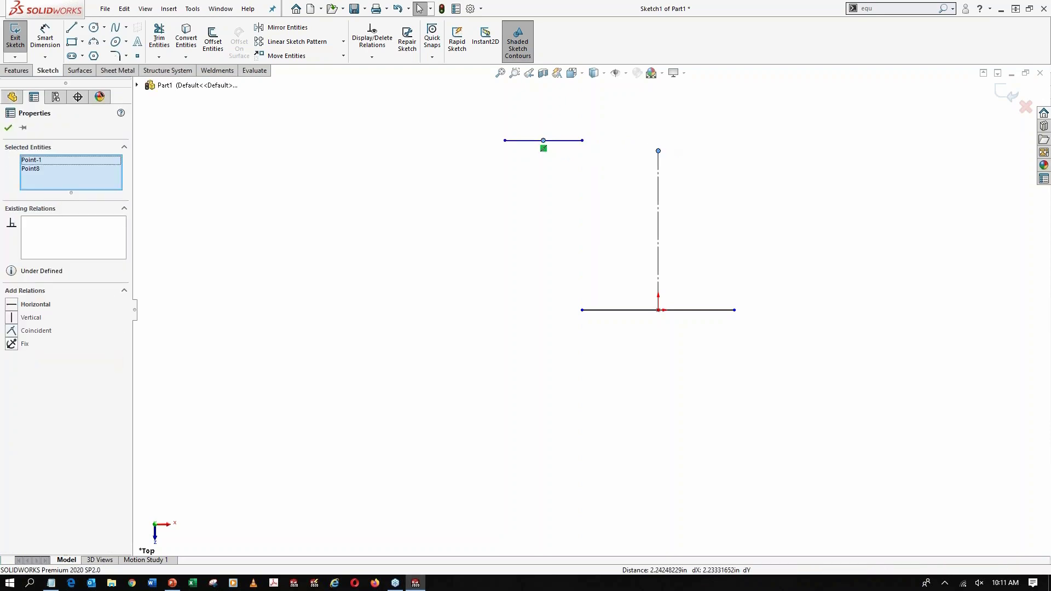
pyautogui.click(724, 104)
pyautogui.click(788, 279)
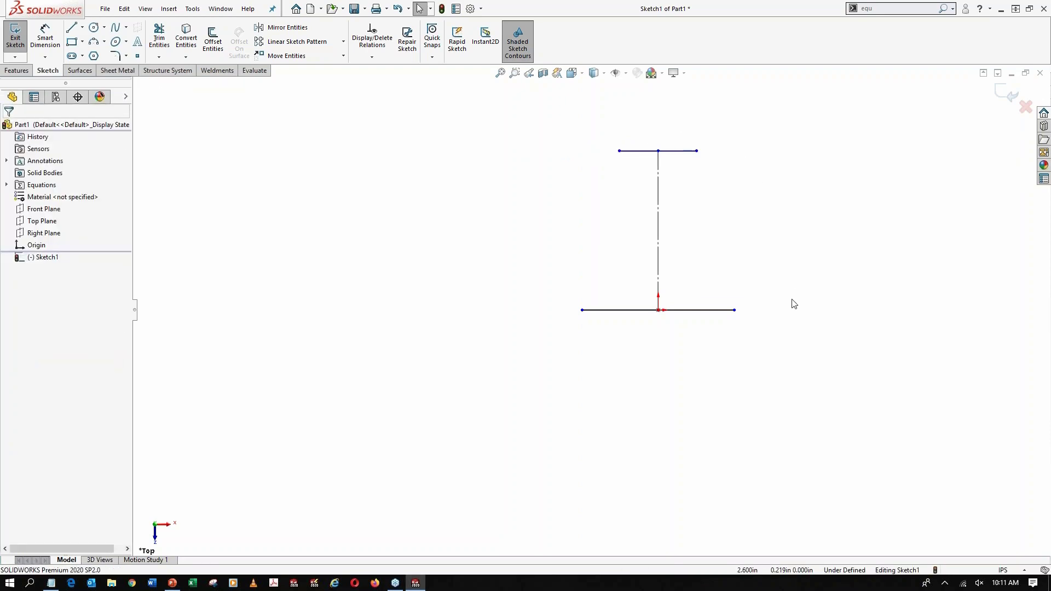
# Close both sides of the profile with outward-bulging three-point arcs joining the ends of the two horizontal lines, the right one about 3.46 in radius
pyautogui.click(94, 41)
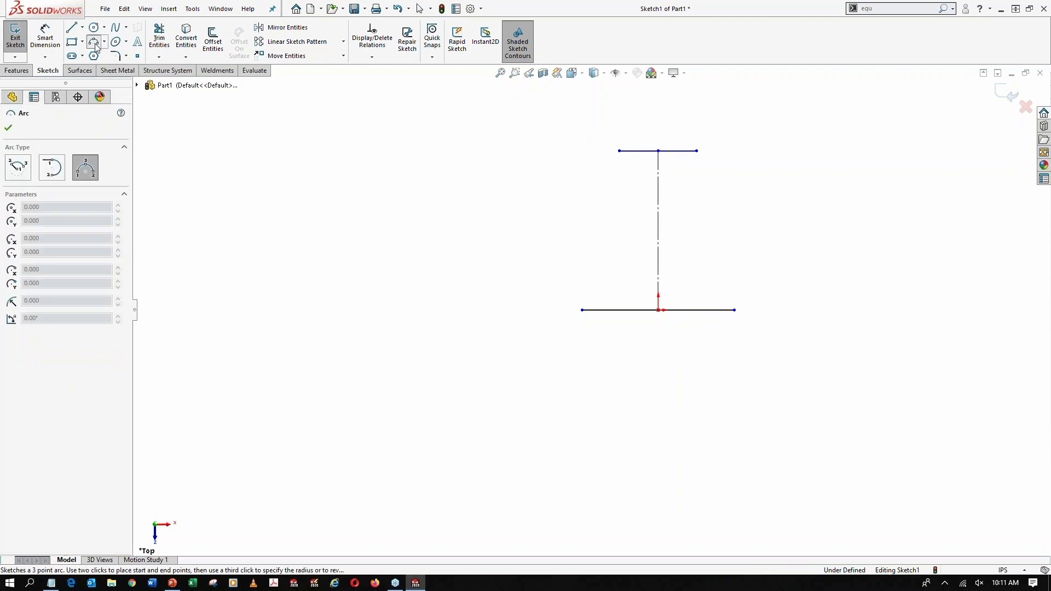
pyautogui.click(696, 151)
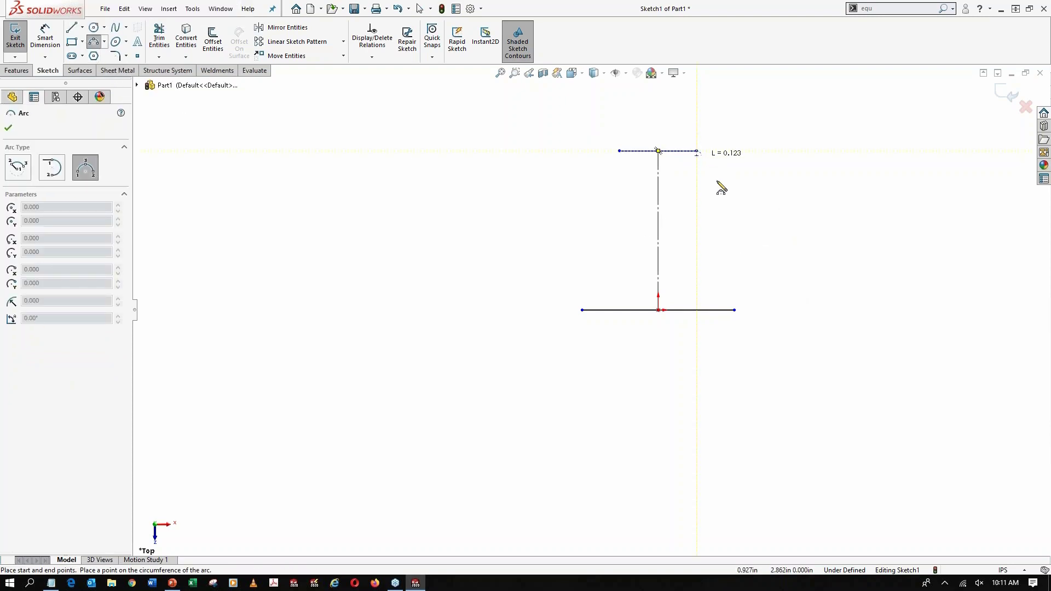
pyautogui.click(735, 310)
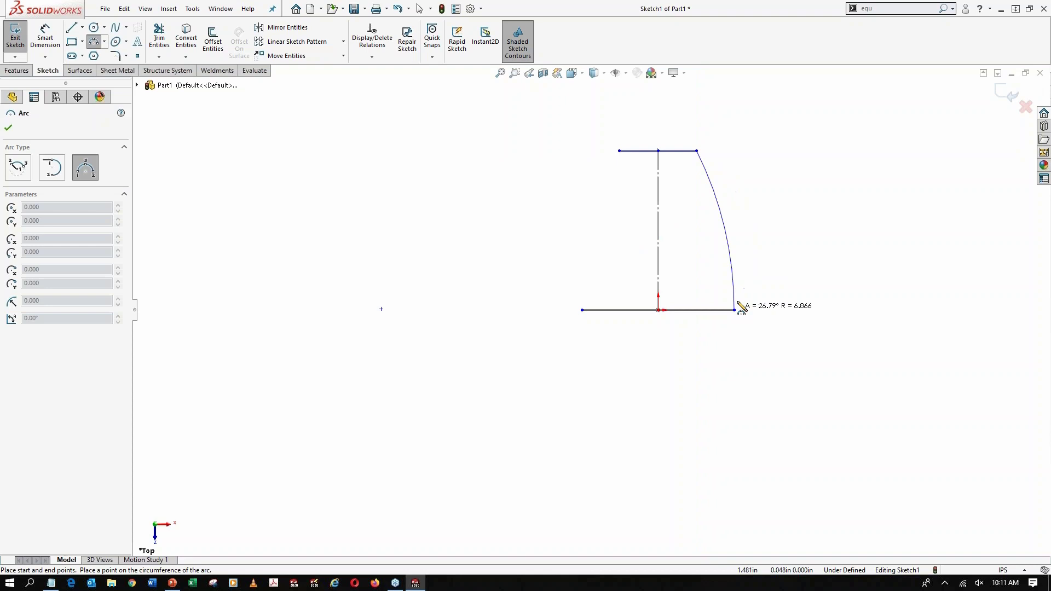
pyautogui.click(735, 226)
pyautogui.click(582, 310)
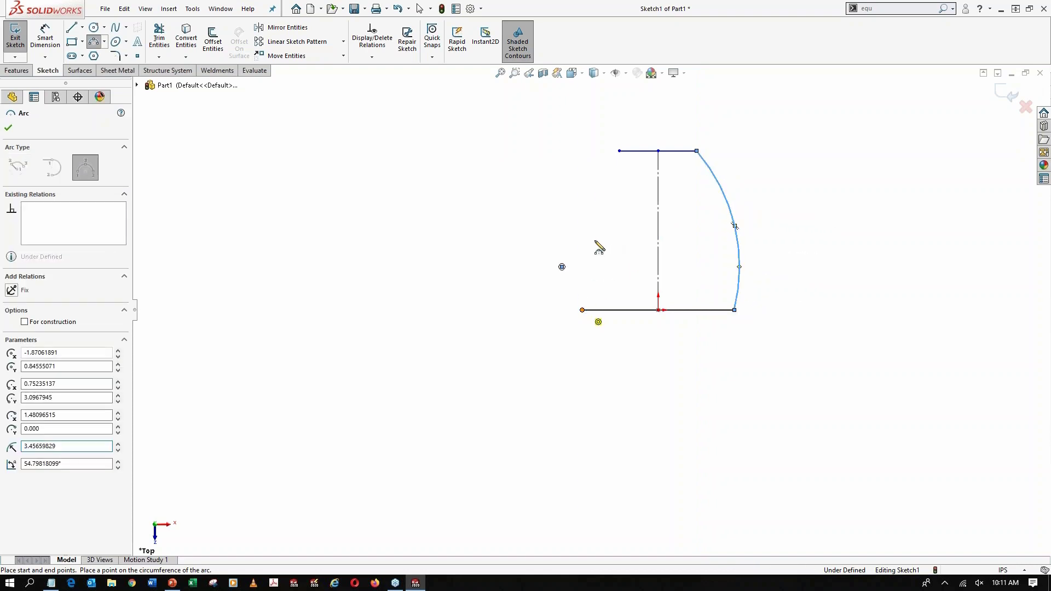
pyautogui.click(619, 151)
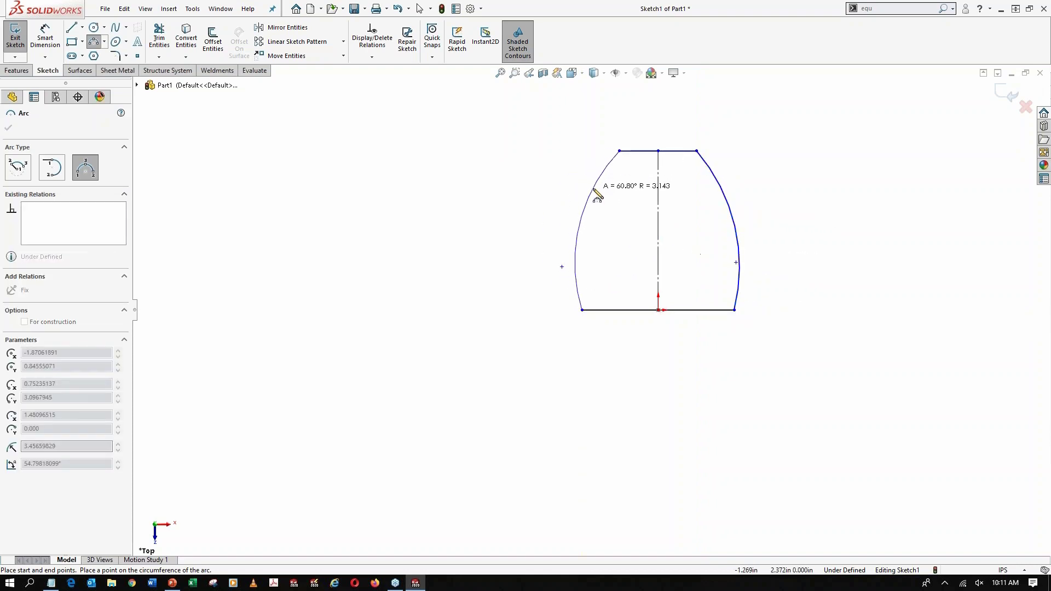
pyautogui.click(578, 225)
pyautogui.press('Escape')
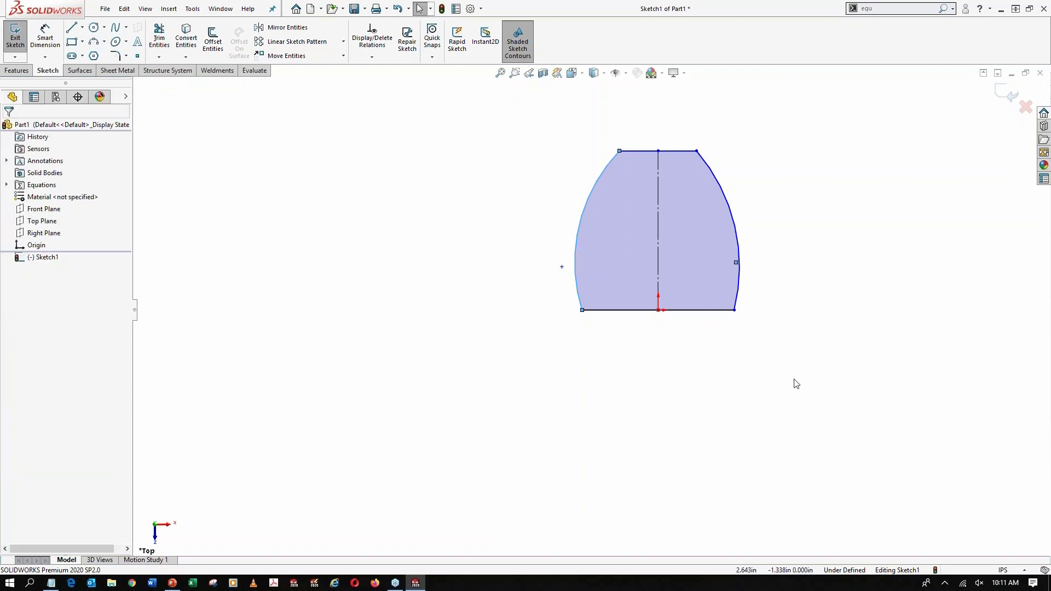
pyautogui.click(719, 400)
# Dimension the lower horizontal line and link its length to the global variable BF (7.25)
pyautogui.click(45, 37)
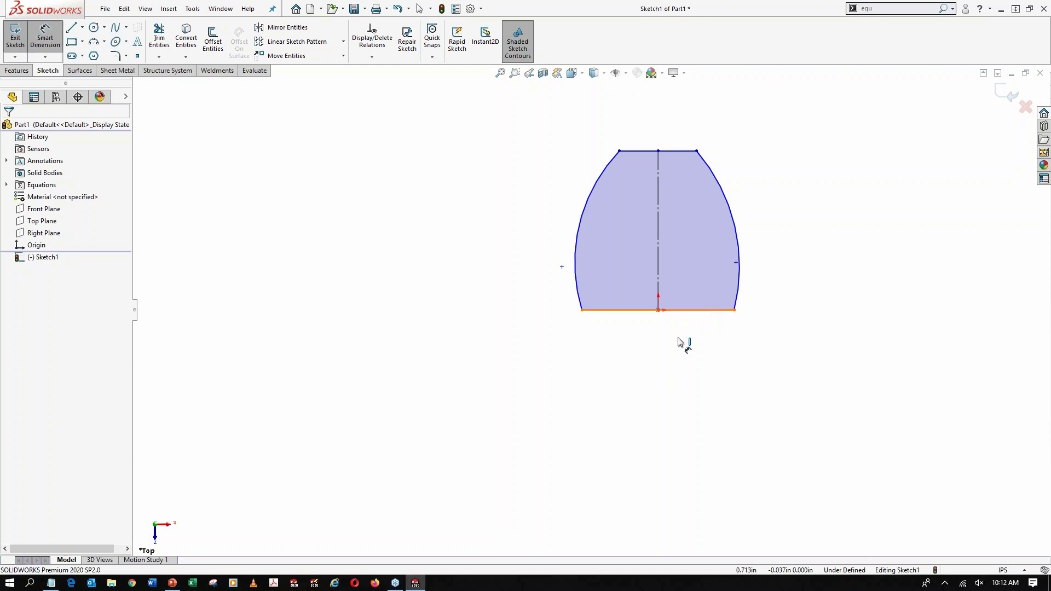
pyautogui.click(679, 310)
pyautogui.click(663, 364)
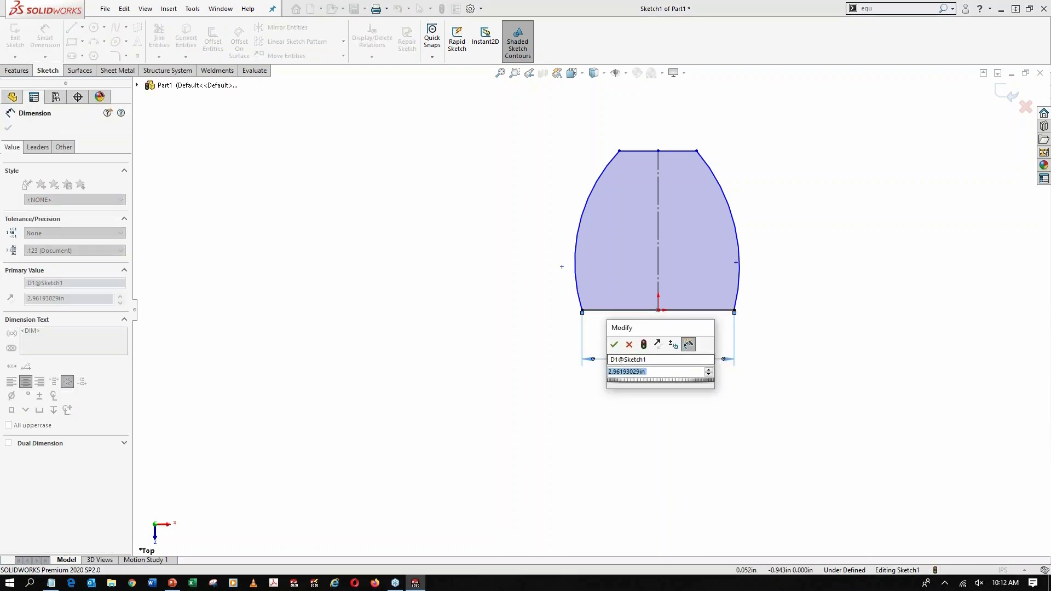
pyautogui.write('=')
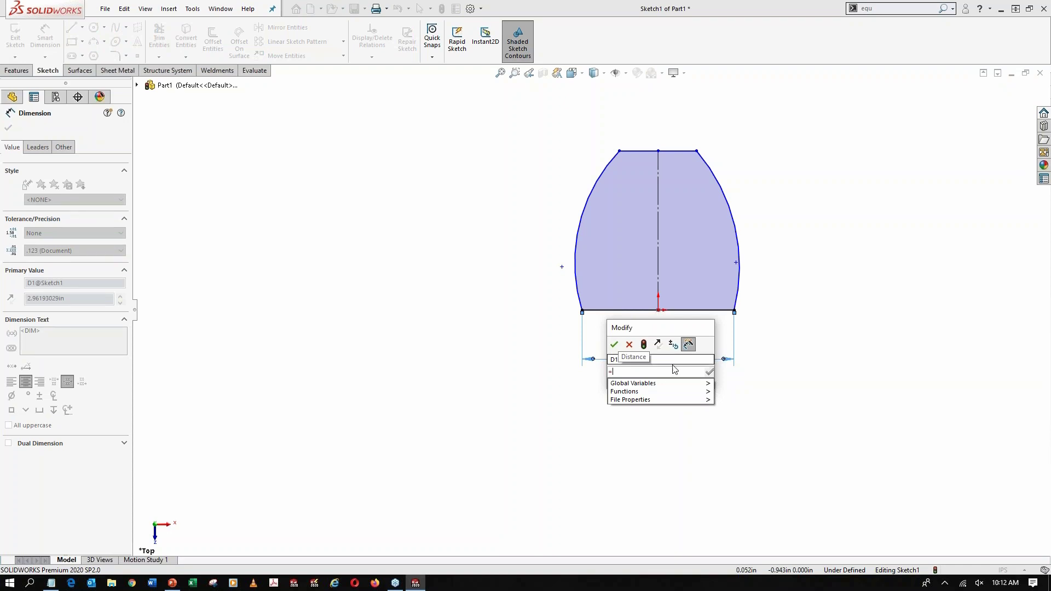
pyautogui.moveTo(698, 387)
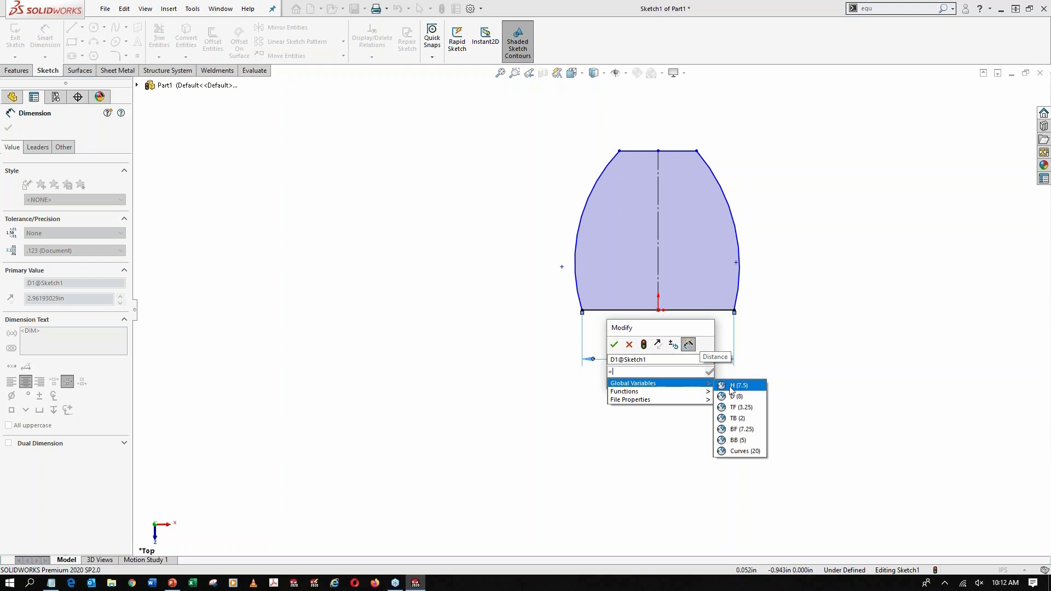
pyautogui.click(750, 429)
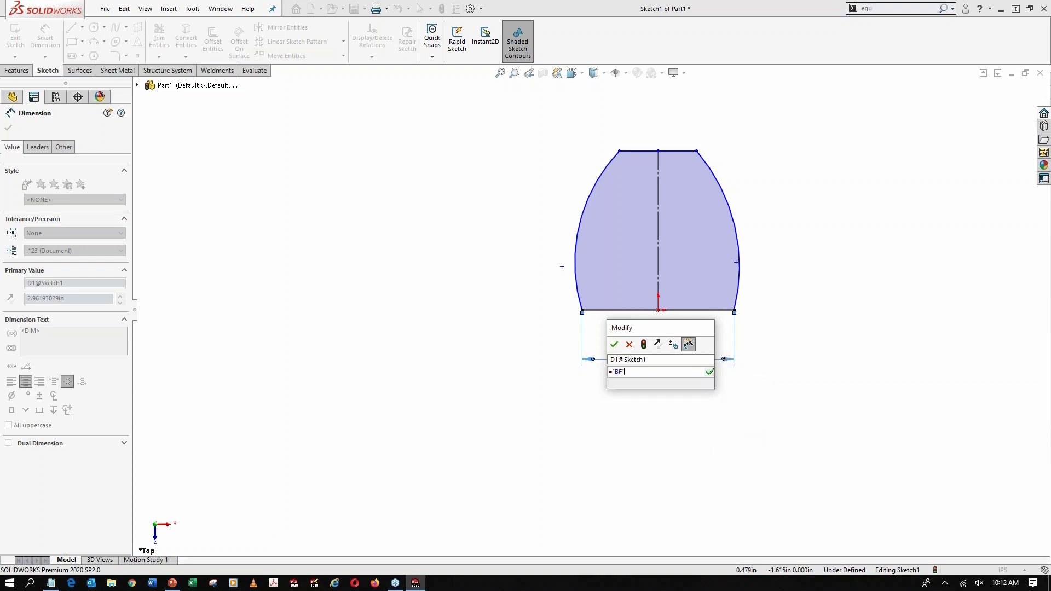
pyautogui.click(614, 344)
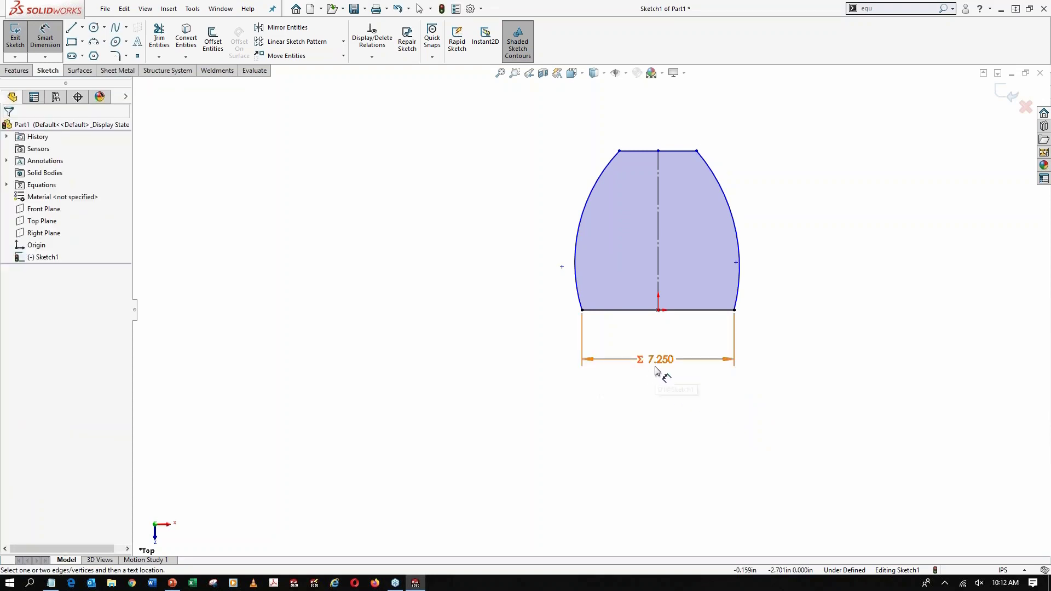
# Dimension the upper horizontal line and link its length to the global variable BB (5)
pyautogui.click(676, 151)
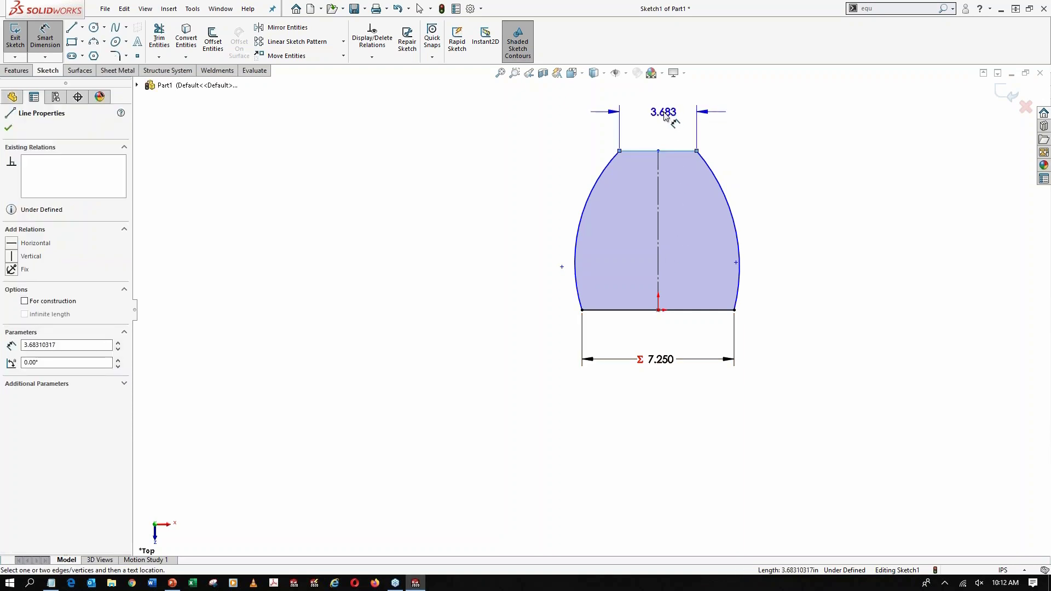
pyautogui.click(664, 111)
pyautogui.write('=')
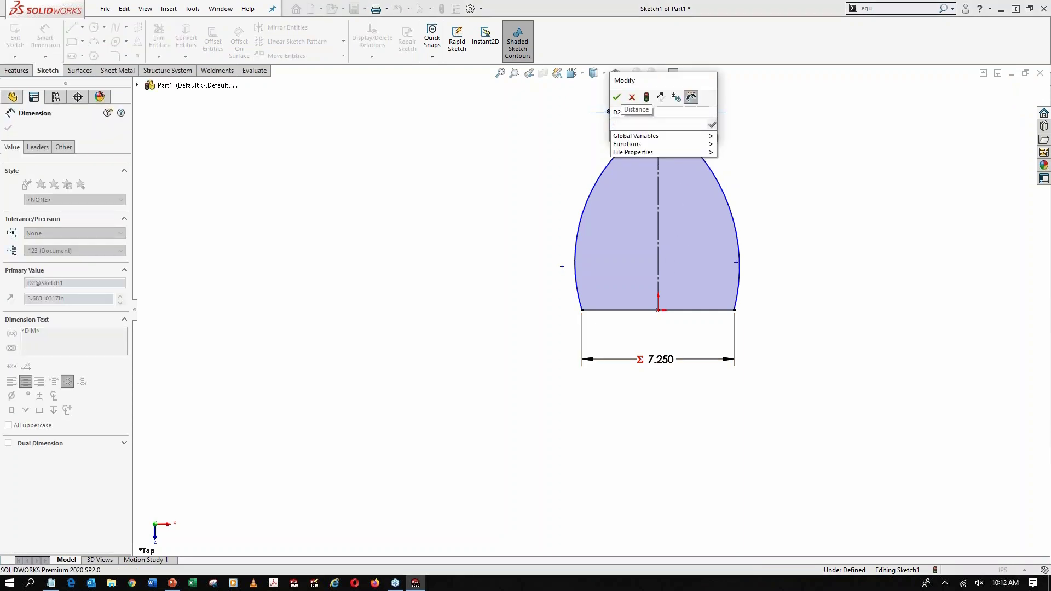
pyautogui.moveTo(657, 136)
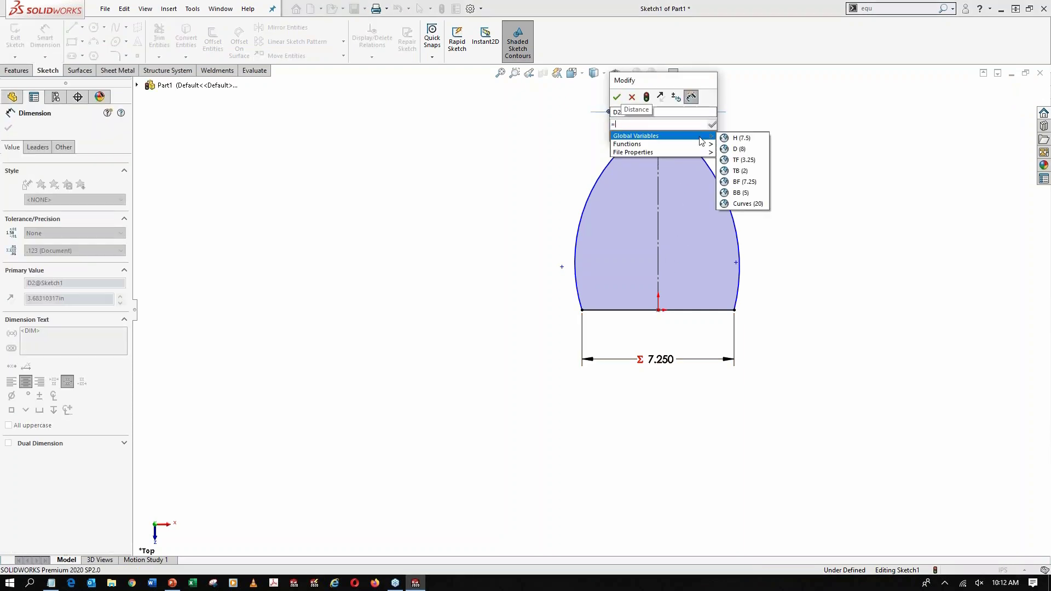
pyautogui.click(757, 193)
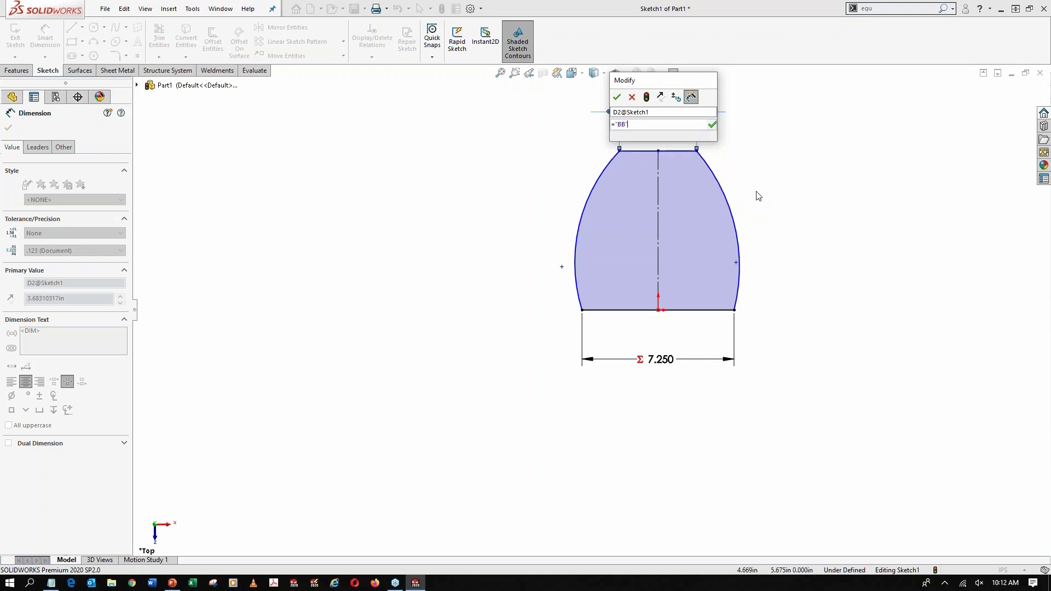
pyautogui.click(617, 97)
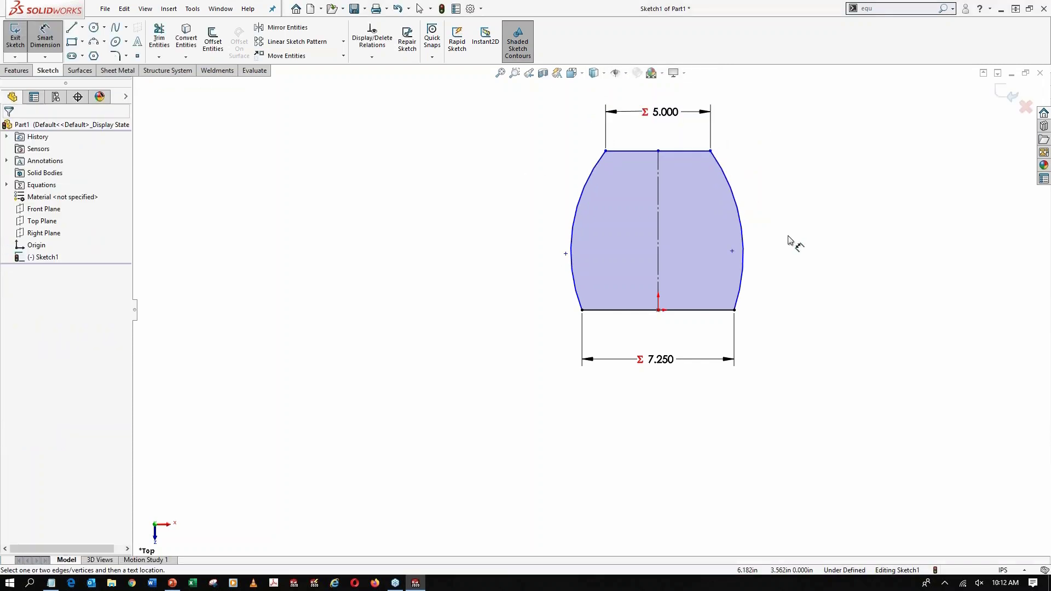
# Dimension the right arc's radius, link it to the global variable Curves (20), and place the dimension beside the arc
pyautogui.click(740, 208)
pyautogui.click(792, 165)
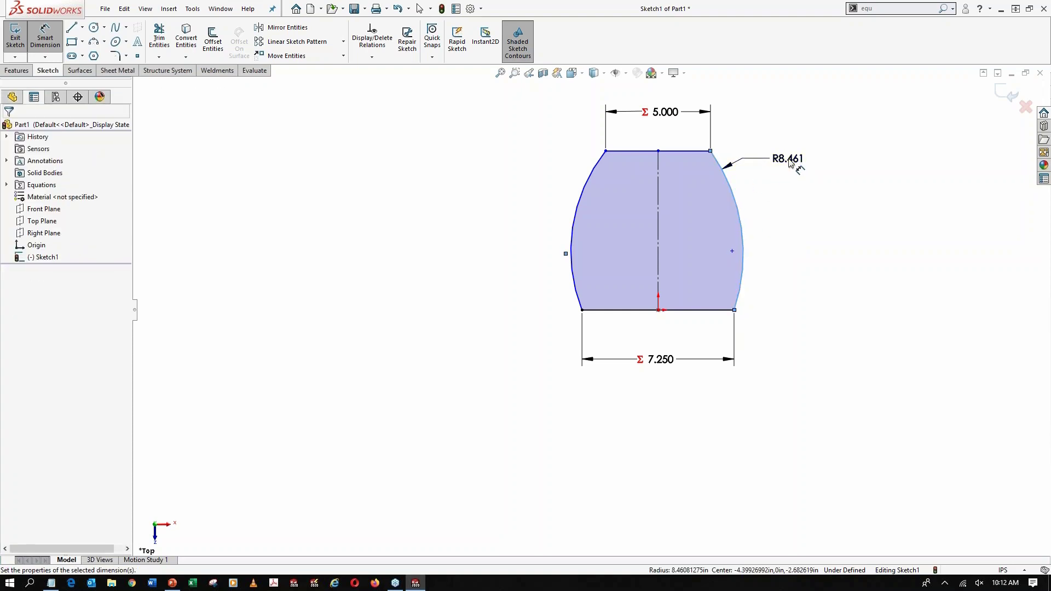
pyautogui.write('=')
pyautogui.moveTo(823, 192)
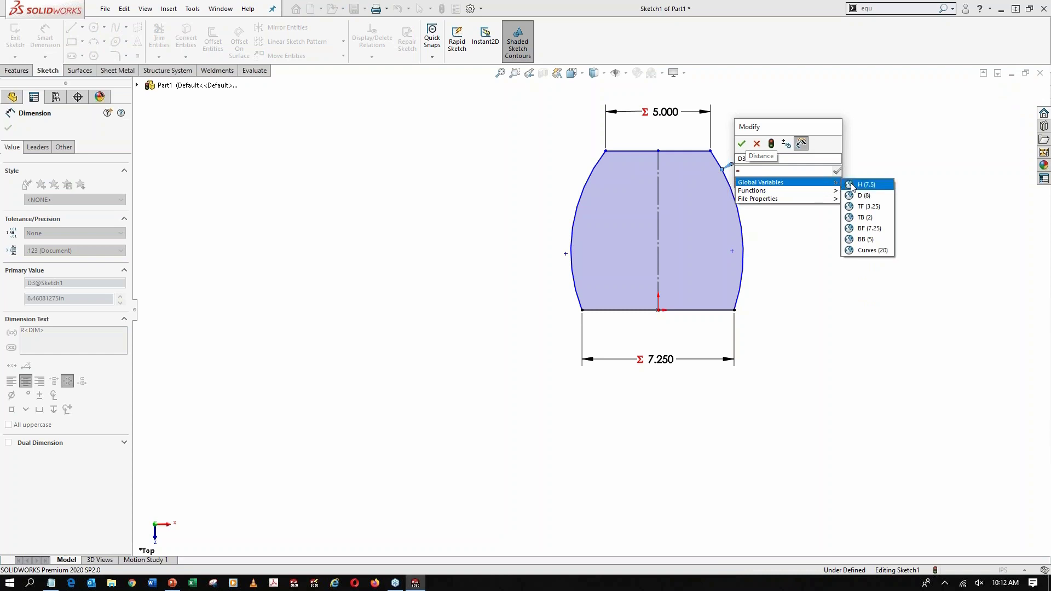
pyautogui.click(875, 247)
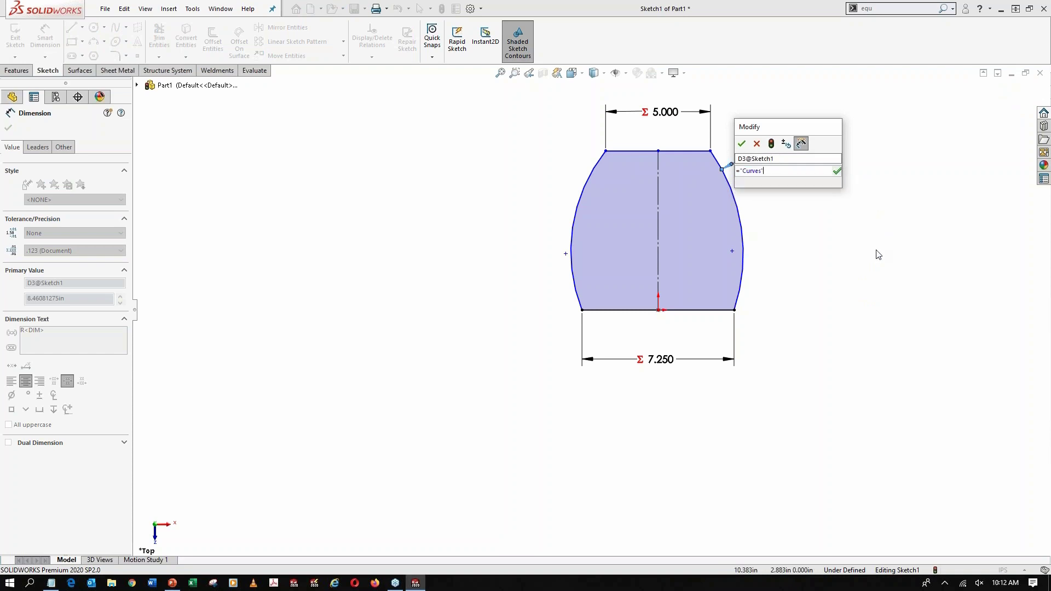
pyautogui.click(742, 144)
pyautogui.moveTo(765, 103); pyautogui.dragTo(789, 197)
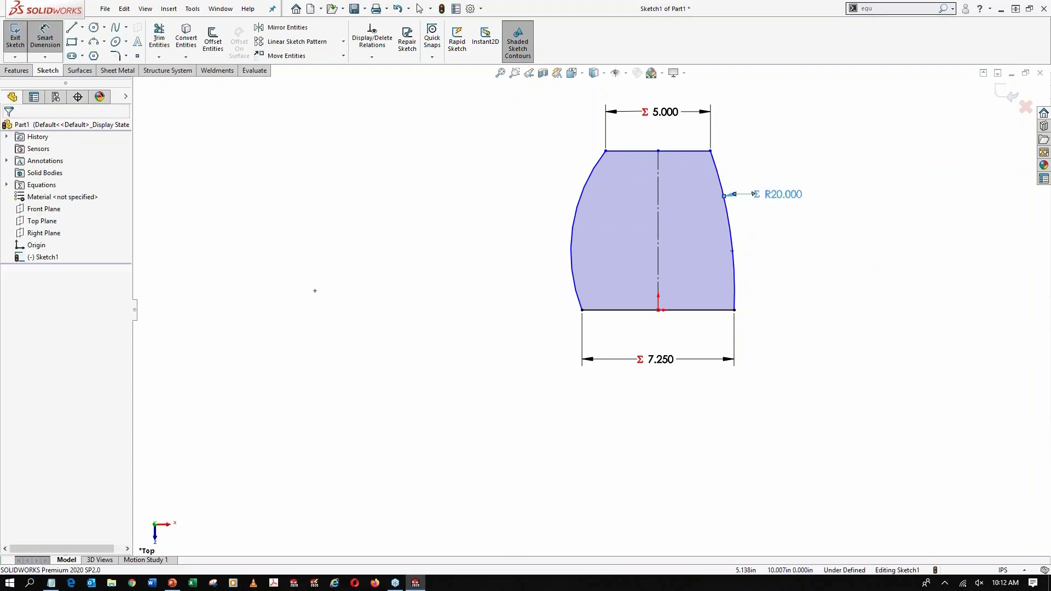
# Add an equal relation between the left and right side arcs of the base profile
pyautogui.press('Escape')
pyautogui.click(731, 250)
pyautogui.keyDown('ctrl'); pyautogui.click(590, 177); pyautogui.keyUp('ctrl')
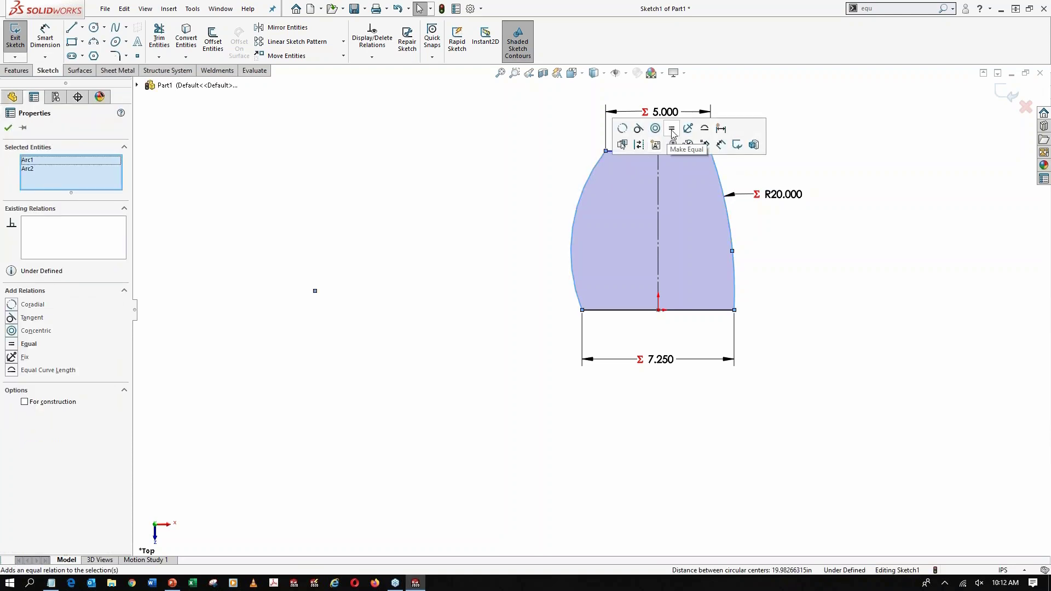
pyautogui.click(671, 129)
pyautogui.click(841, 302)
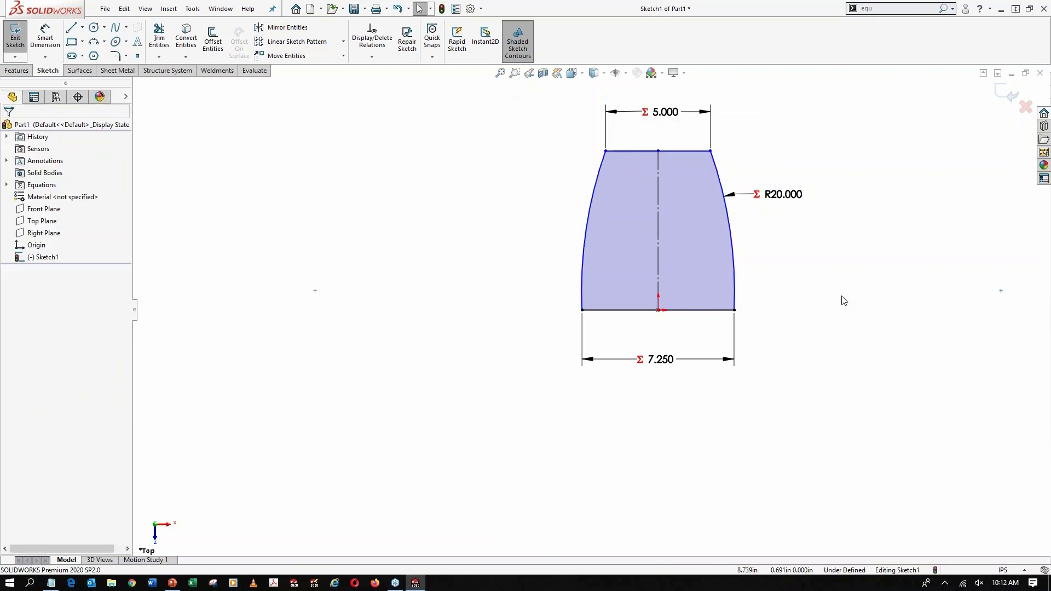
# Dimension the vertical centerline's length, link it to the global variable D (8), and place the dimension close beside the centerline
pyautogui.moveTo(834, 320); pyautogui.dragTo(833, 264, button='right')
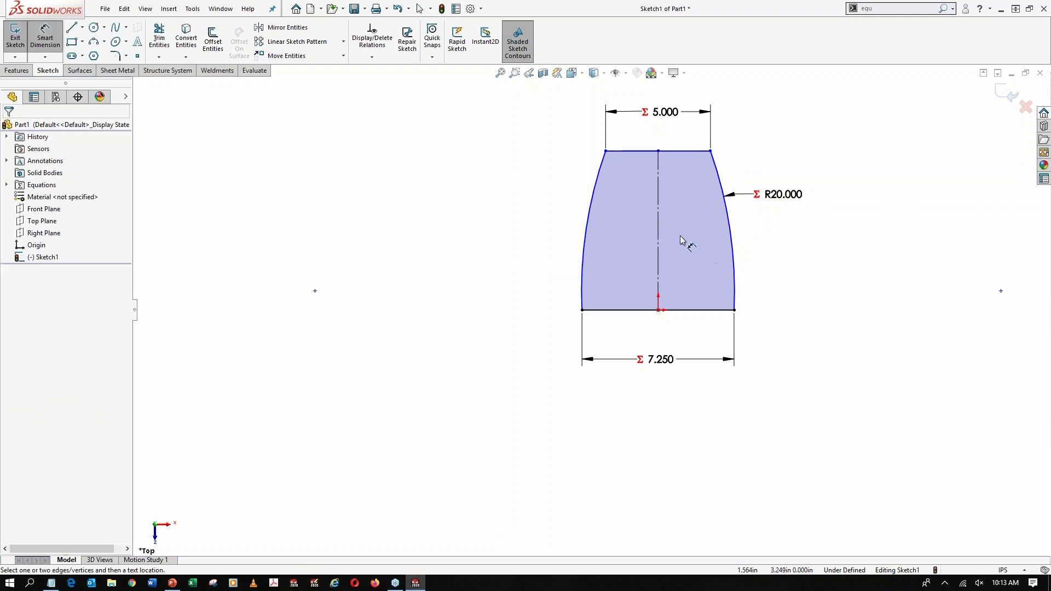
pyautogui.click(662, 232)
pyautogui.click(615, 225)
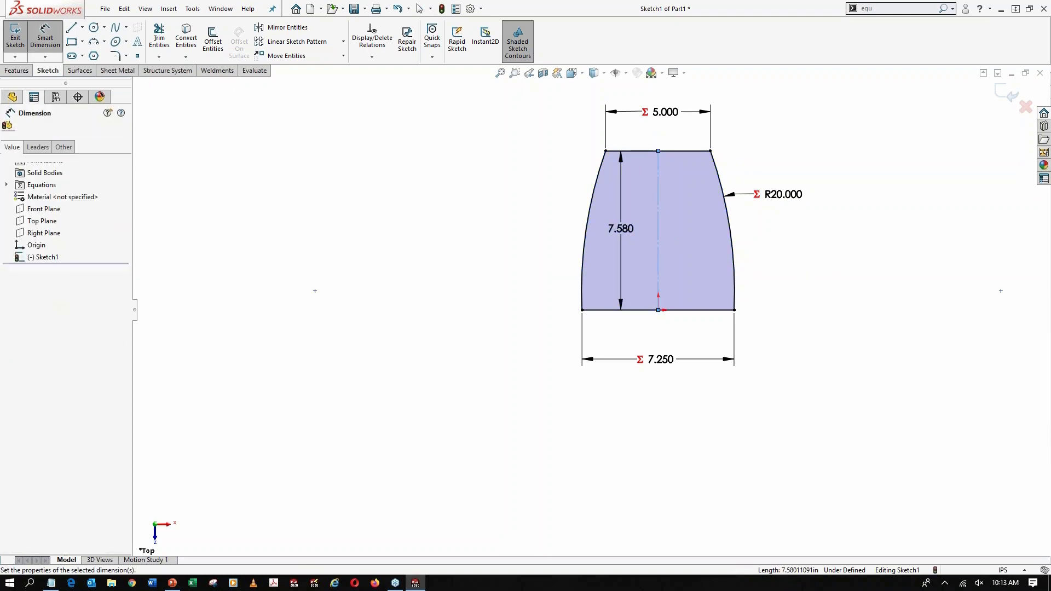
pyautogui.write('=')
pyautogui.moveTo(668, 256)
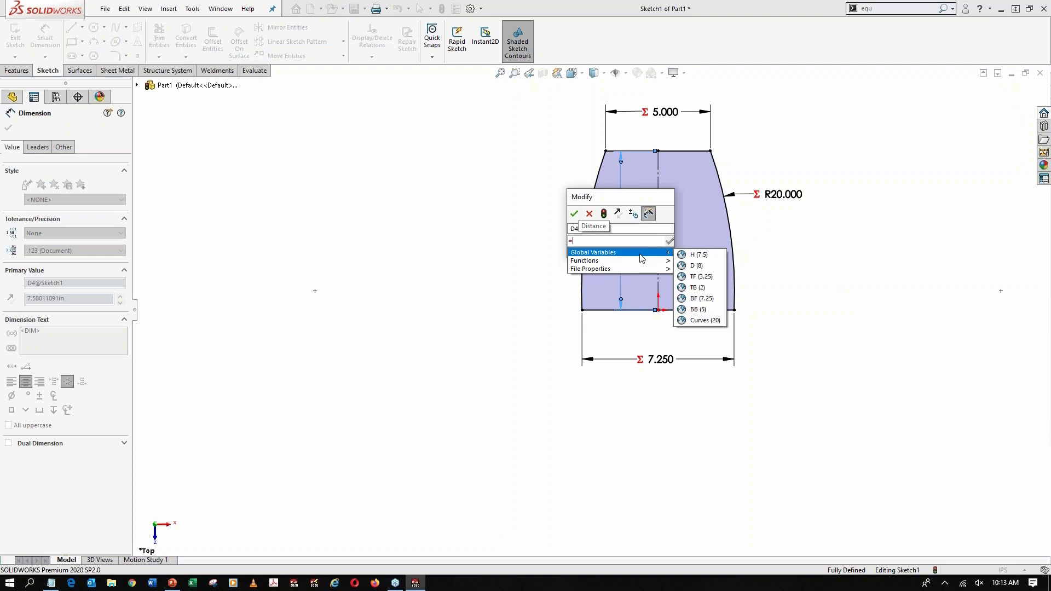
pyautogui.click(700, 266)
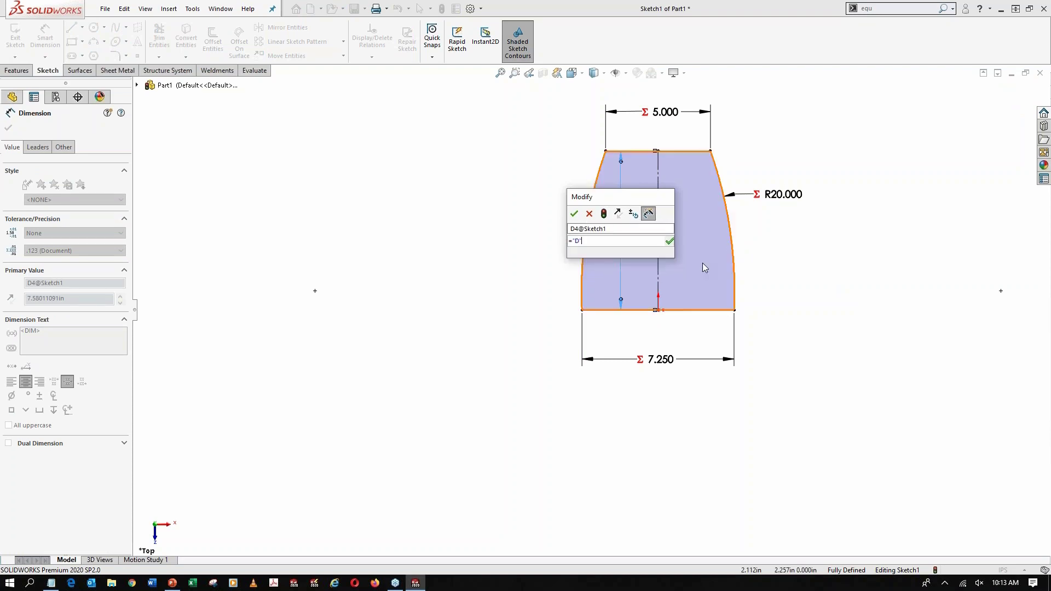
pyautogui.click(574, 213)
pyautogui.click(449, 272)
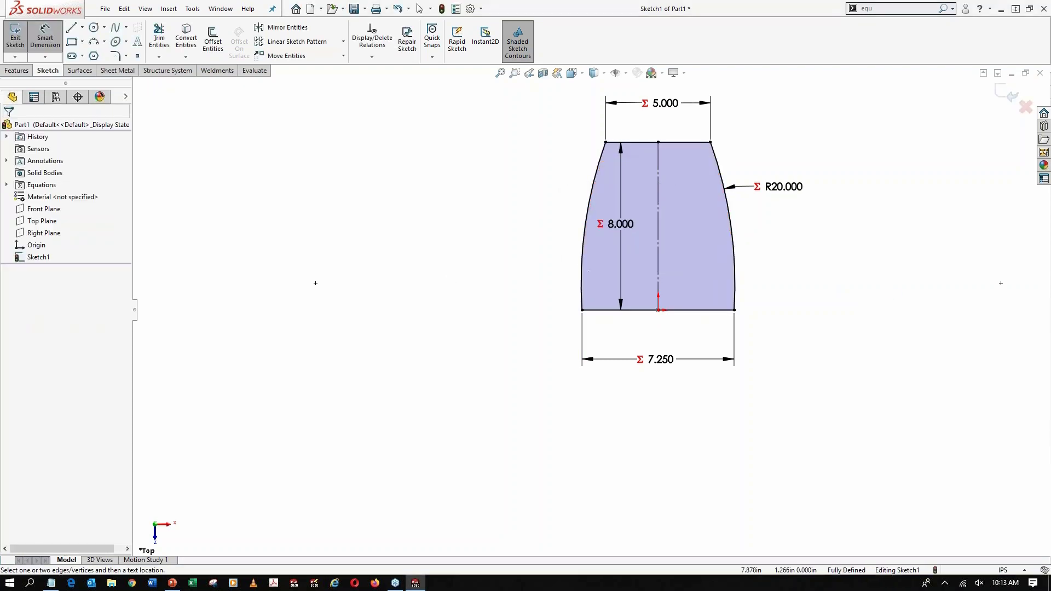
pyautogui.moveTo(612, 235); pyautogui.dragTo(633, 236)
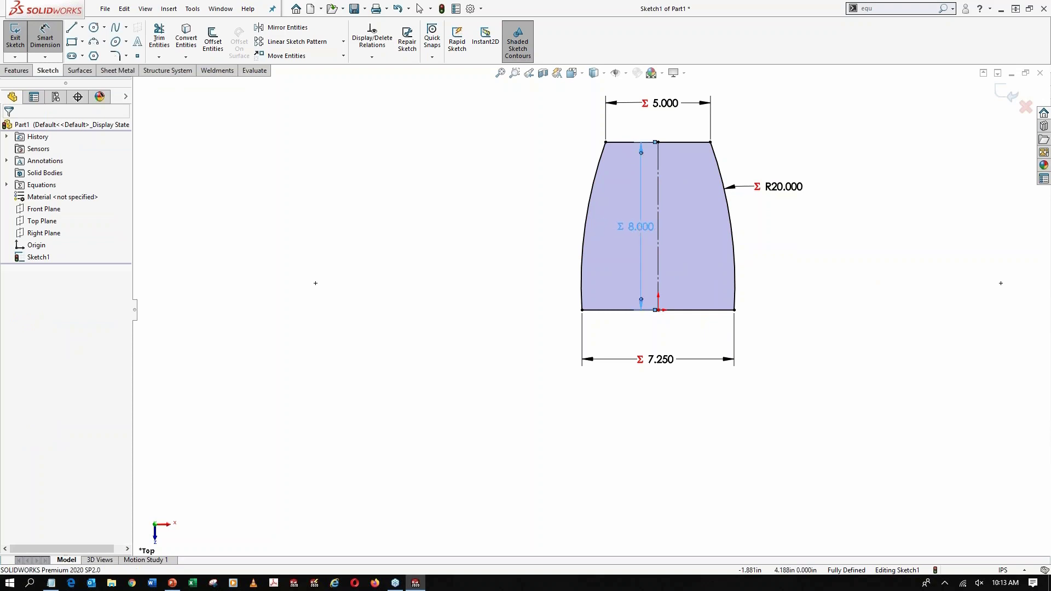
pyautogui.click(900, 350)
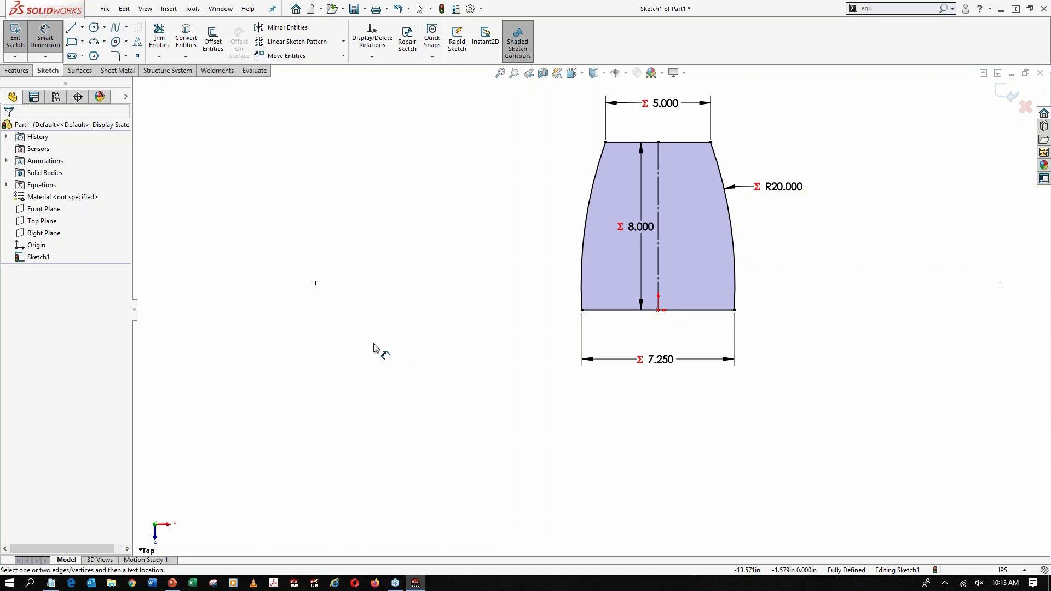
# Exit the profile sketch and create a reference plane offset 8 in above the Top Plane
pyautogui.click(20, 43)
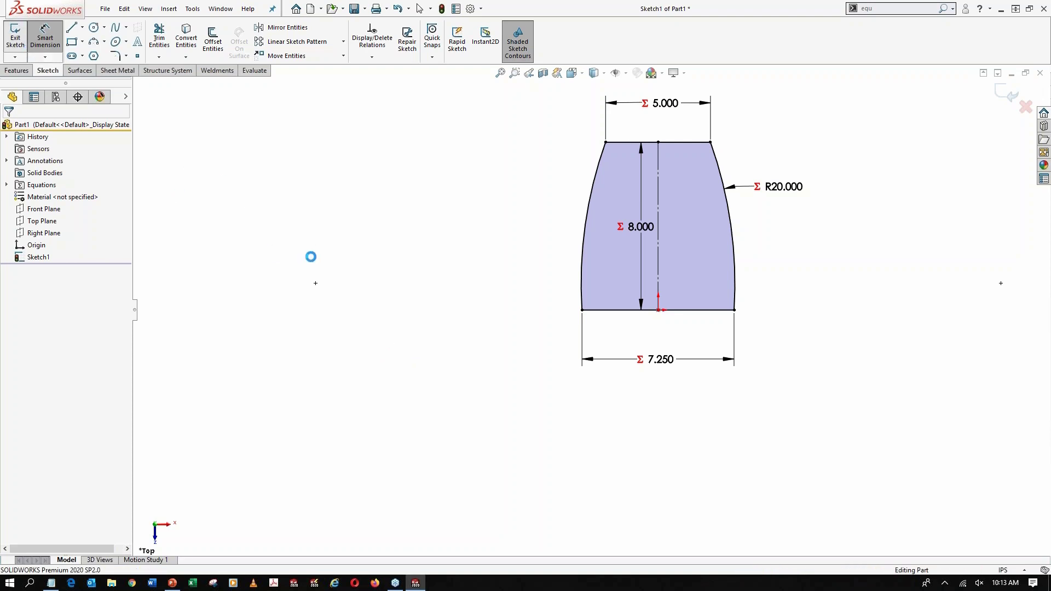
pyautogui.hotkey('ctrl', '7')
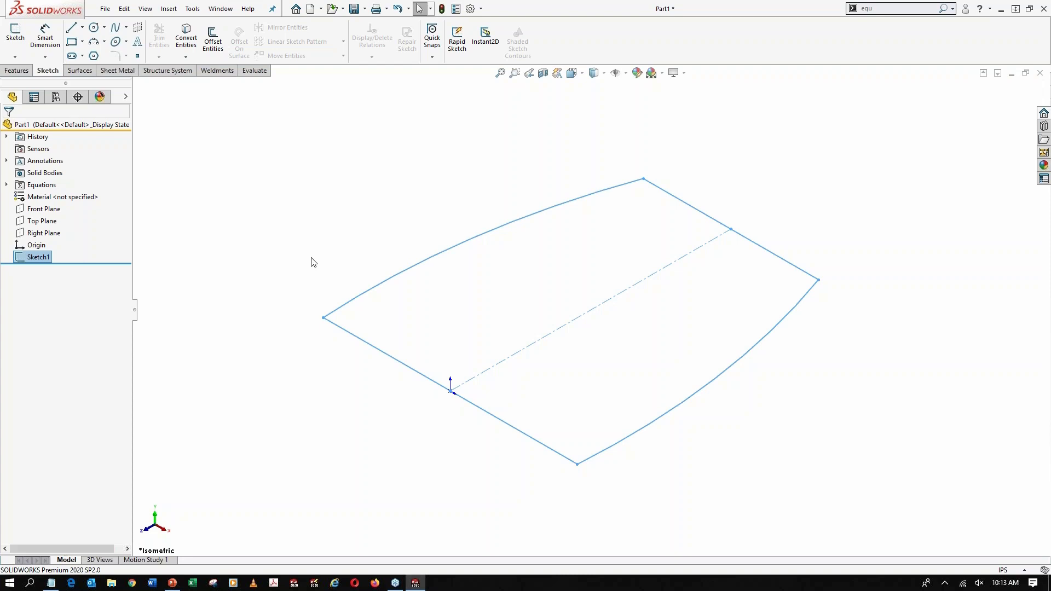
pyautogui.click(44, 221)
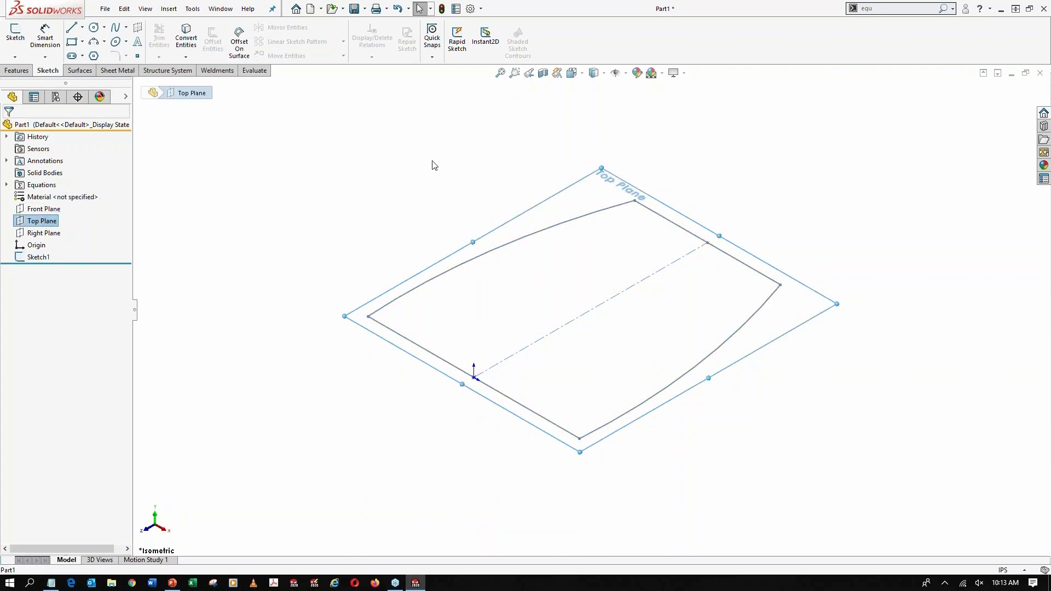
pyautogui.scroll(1, 514, 319)
pyautogui.keyDown('ctrl'); pyautogui.moveTo(465, 364); pyautogui.dragTo(516, 141); pyautogui.keyUp('ctrl')
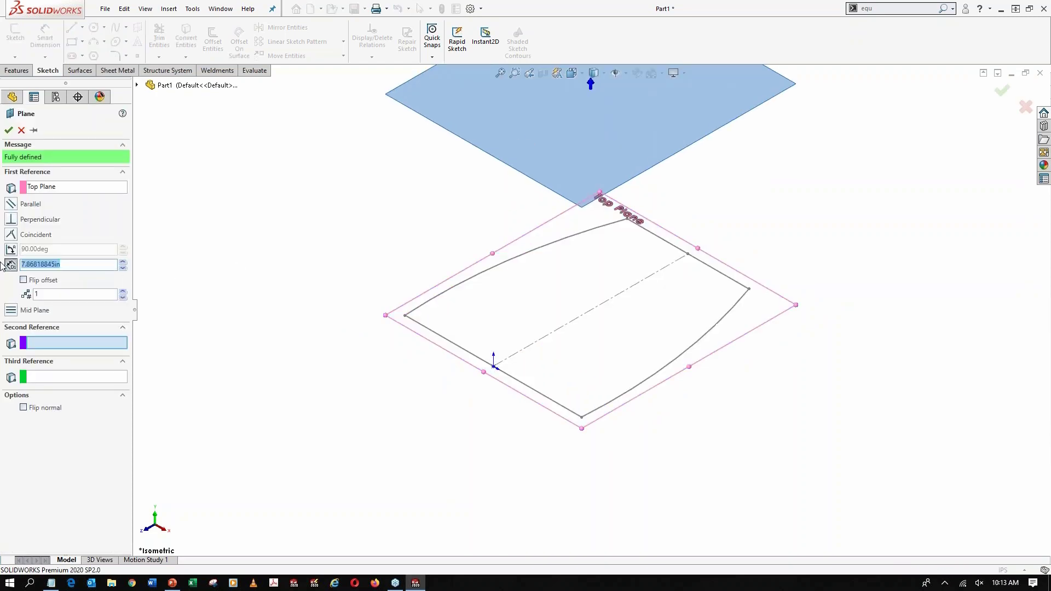
pyautogui.write('=')
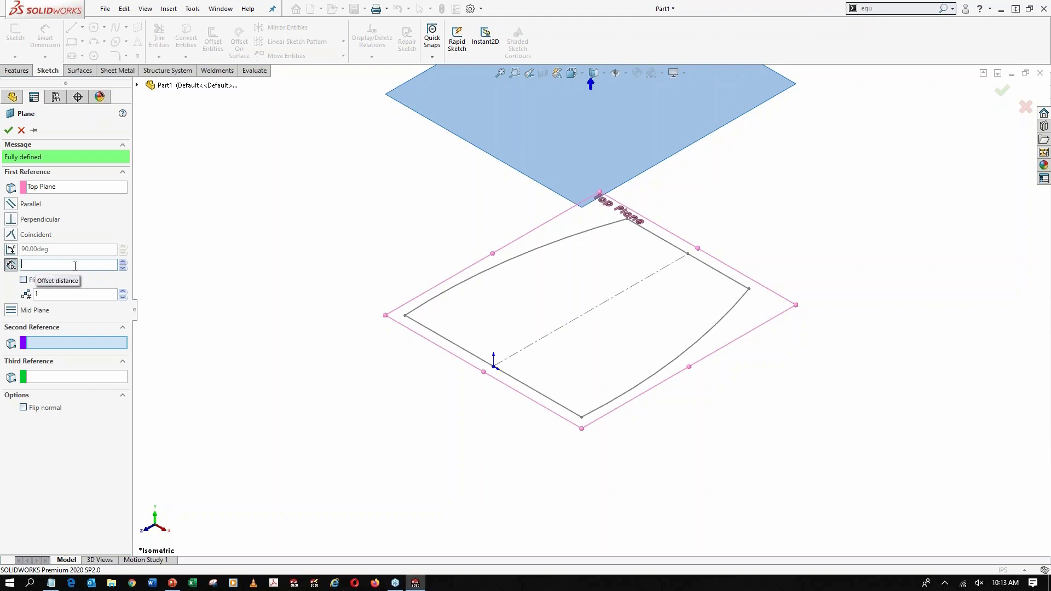
pyautogui.click(8, 130)
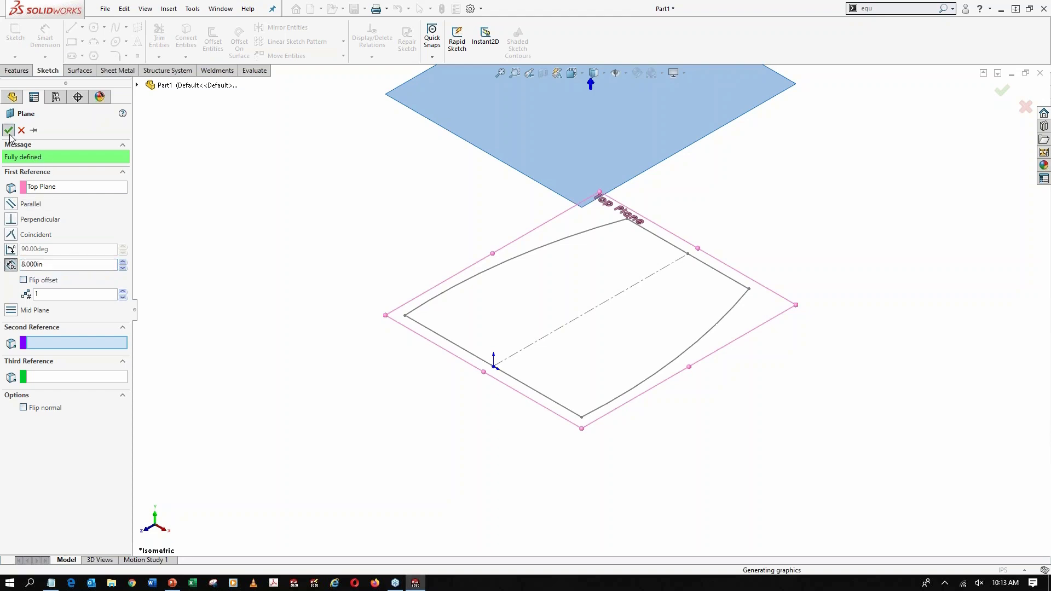
# Link the new plane's offset distance to the global variable H (7.5)
pyautogui.scroll(1, 407, 198)
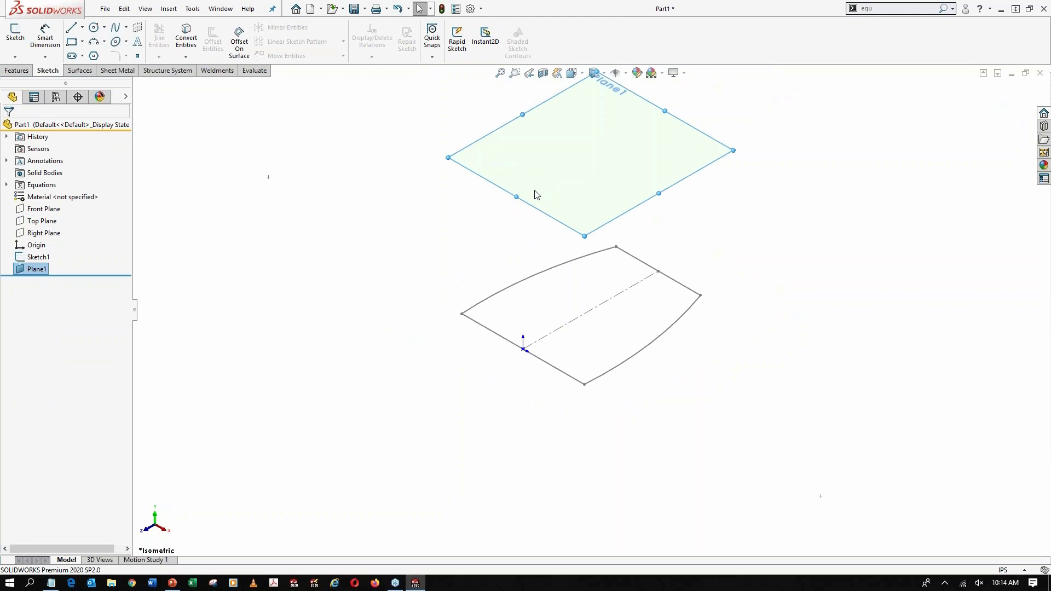
pyautogui.doubleClick(536, 195)
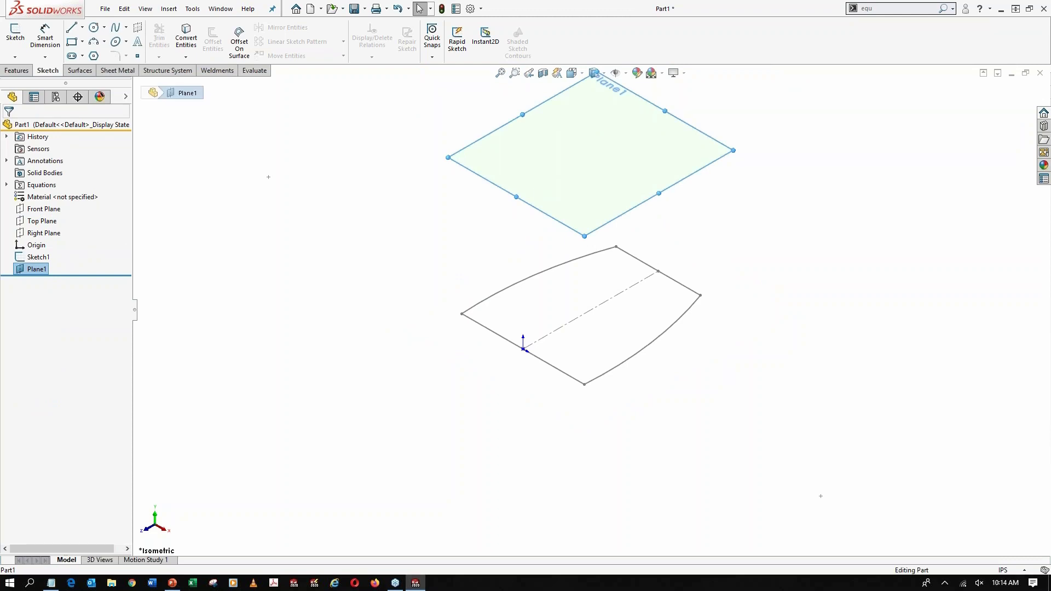
pyautogui.doubleClick(592, 155)
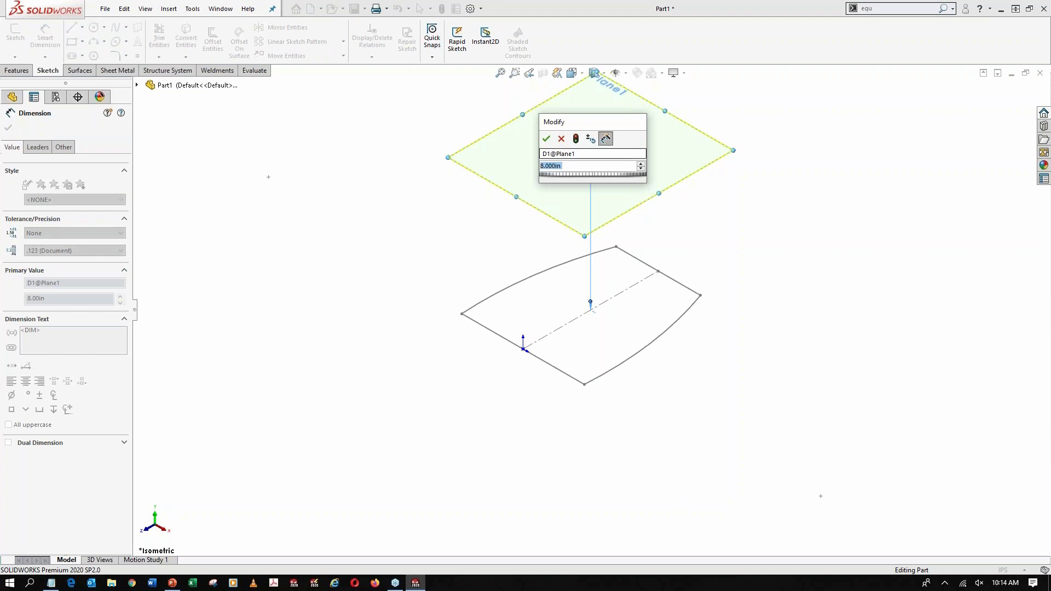
pyautogui.write('=')
pyautogui.moveTo(630, 180)
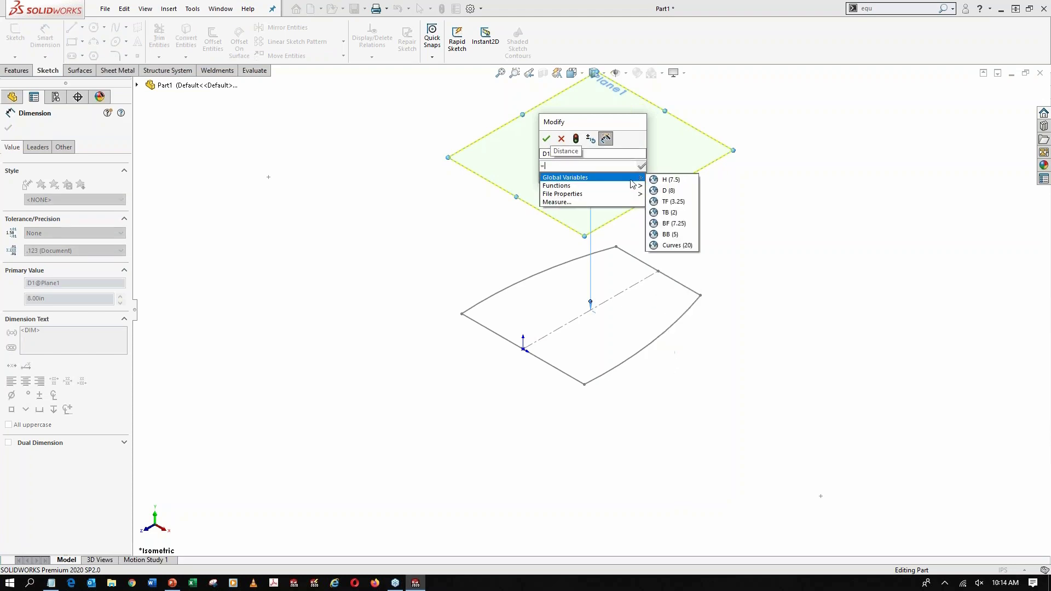
pyautogui.click(671, 185)
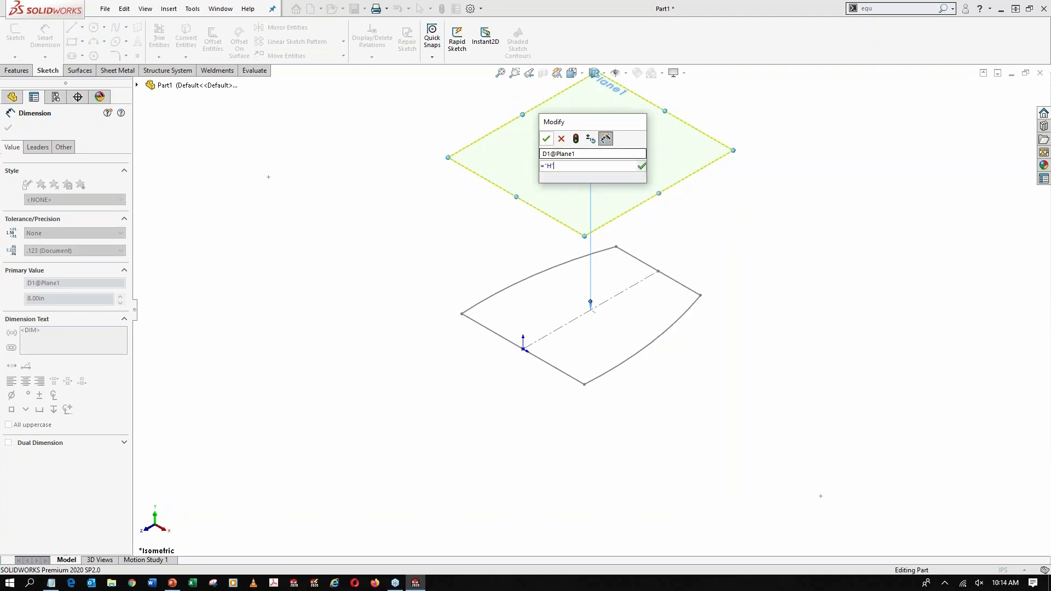
pyautogui.click(547, 139)
pyautogui.click(381, 223)
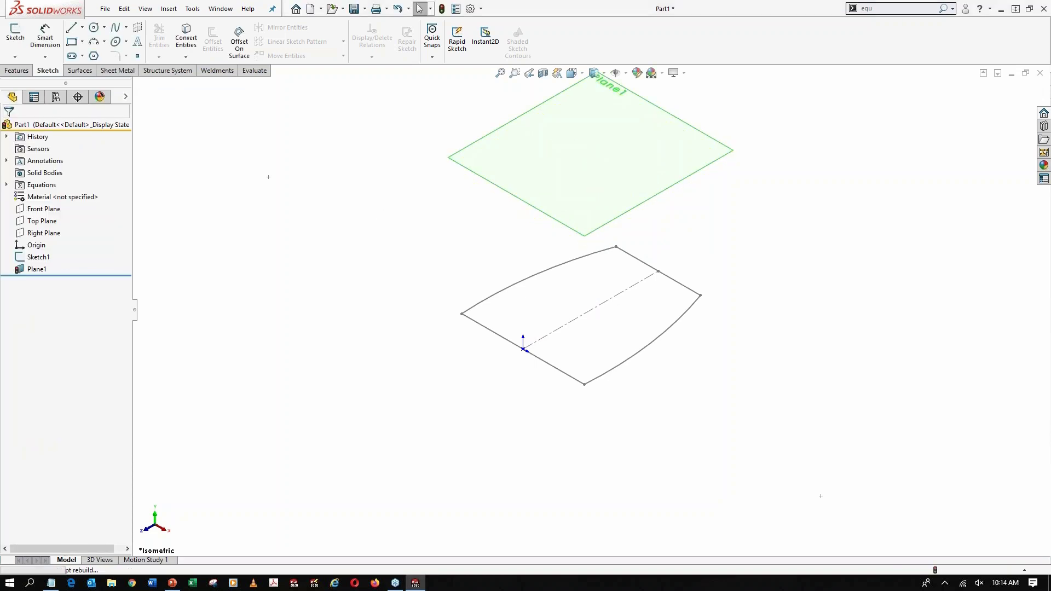
# Start a sketch on the offset plane and draw a horizontal line about 4.14 in long across the base profile's left side near its lower end
pyautogui.click(535, 187)
pyautogui.click(578, 146)
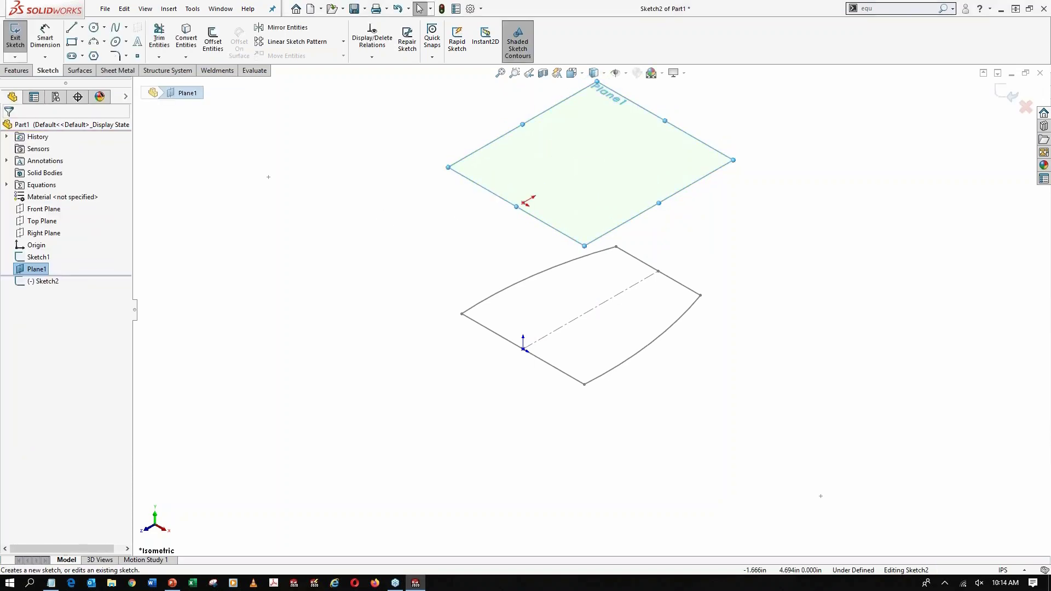
pyautogui.click(82, 27)
pyautogui.click(90, 40)
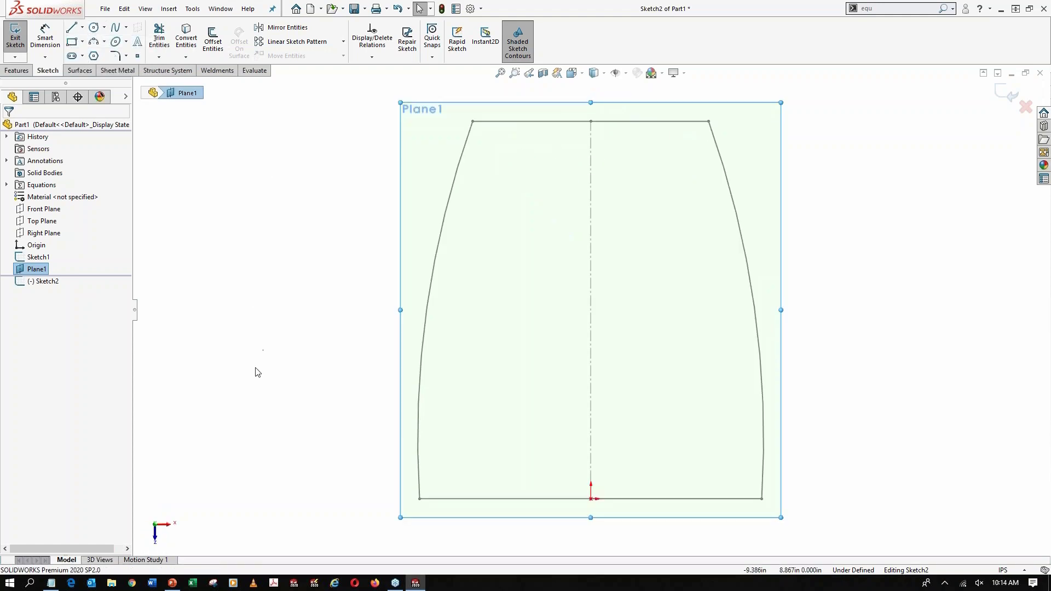
pyautogui.click(266, 428)
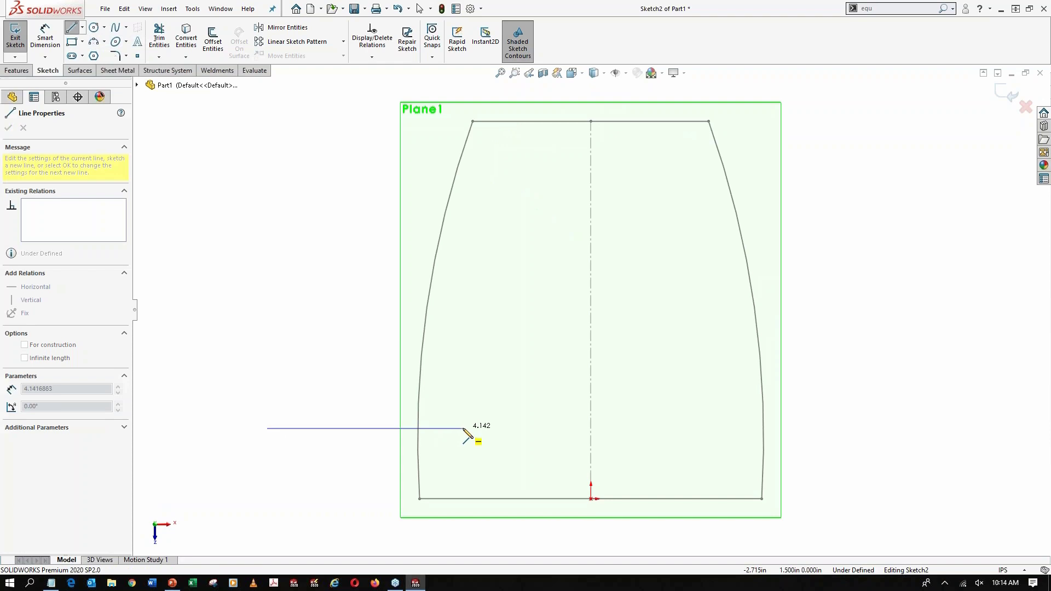
pyautogui.click(463, 428)
pyautogui.press('Escape')
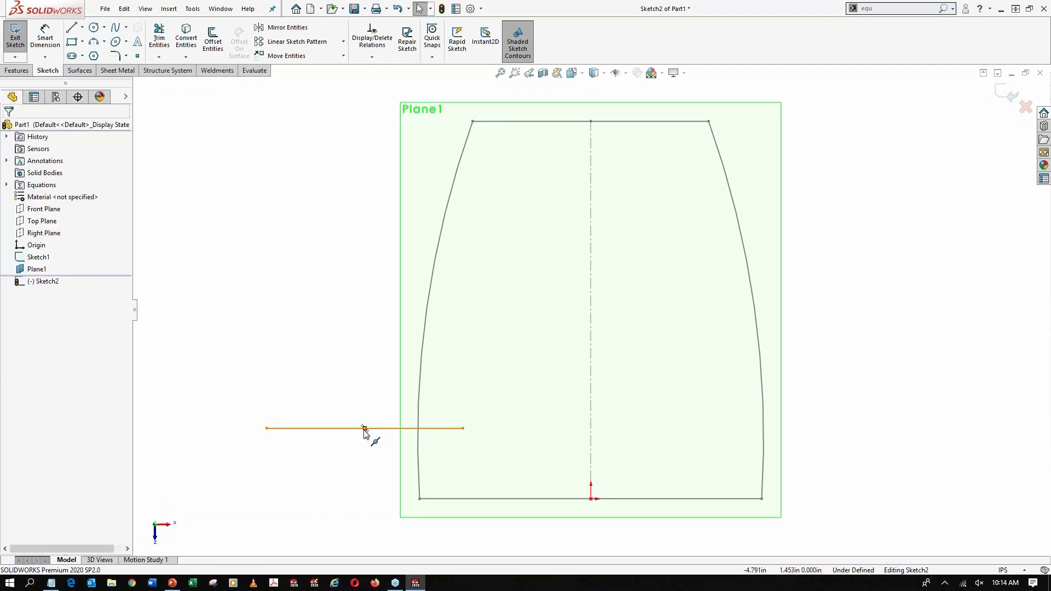
# Constrain the horizontal line's midpoint to the origin so the line is centered on it
pyautogui.keyDown('ctrl'); pyautogui.click(590, 498); pyautogui.keyUp('ctrl')
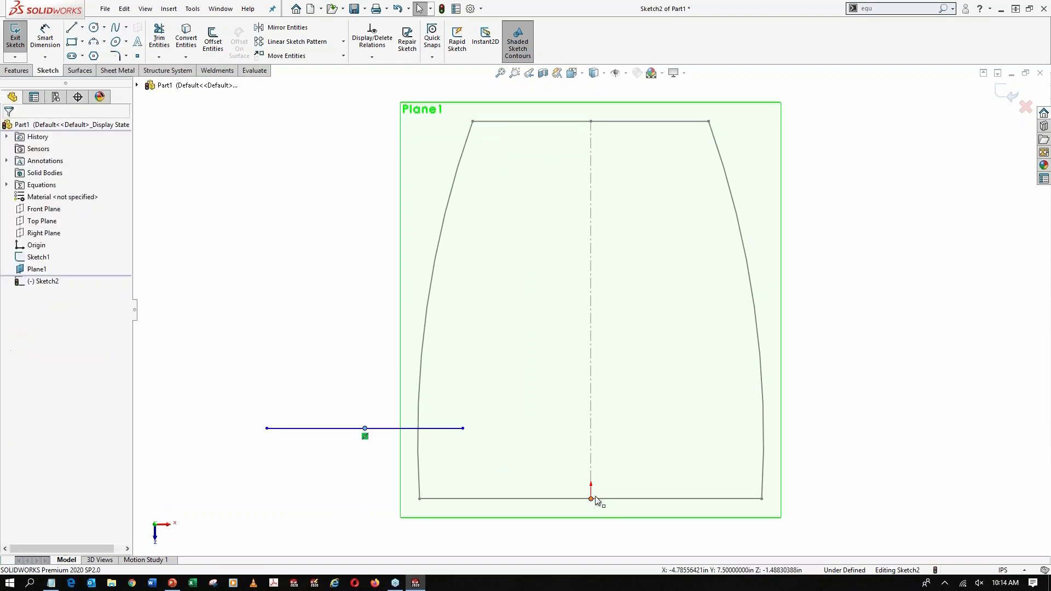
pyautogui.click(673, 450)
pyautogui.click(941, 359)
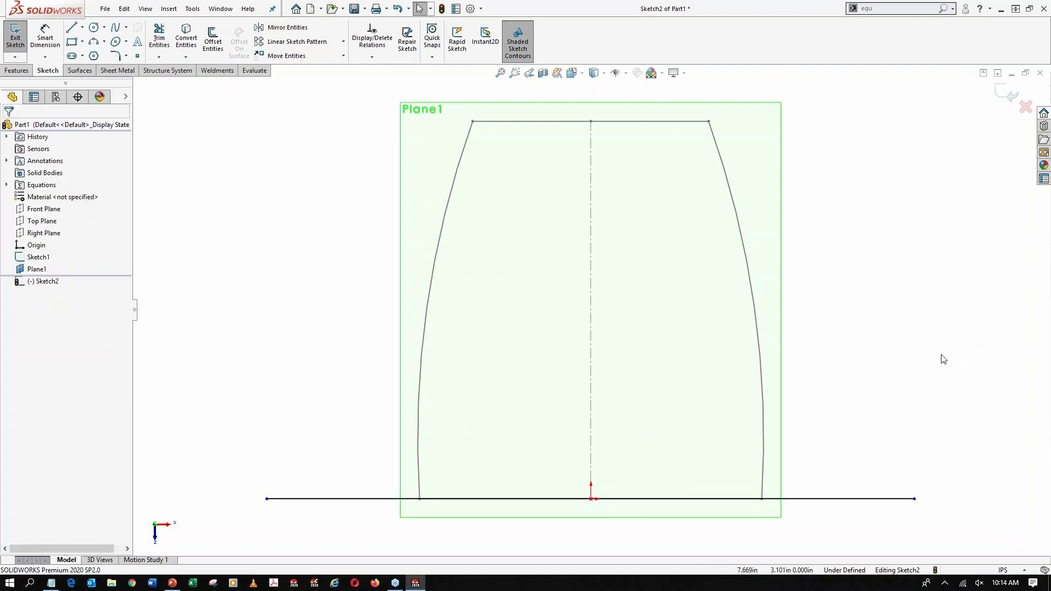
# Dimension the centered horizontal line and link its length to the global variable TF (3.25)
pyautogui.scroll(-2, 930, 383)
pyautogui.scroll(2, 865, 393)
pyautogui.moveTo(791, 337); pyautogui.dragTo(792, 275, button='right')
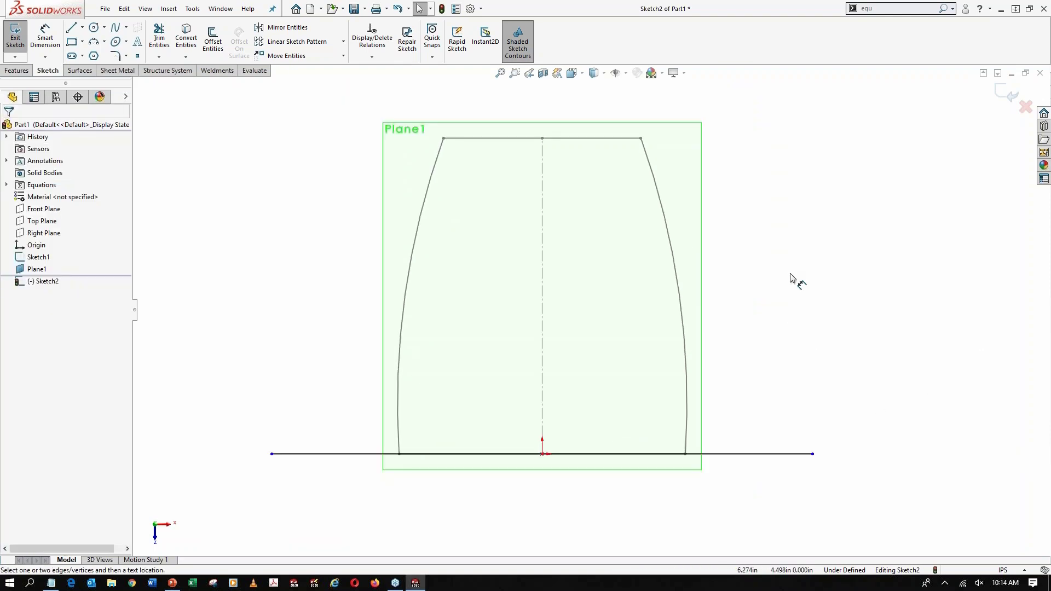
pyautogui.scroll(2, 597, 328)
pyautogui.click(616, 411)
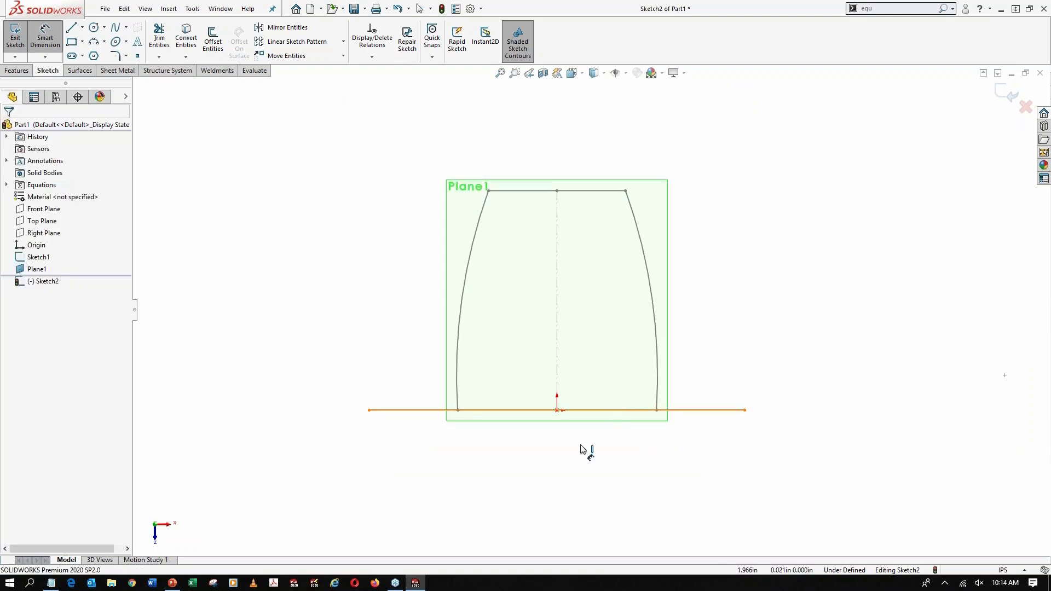
pyautogui.click(544, 475)
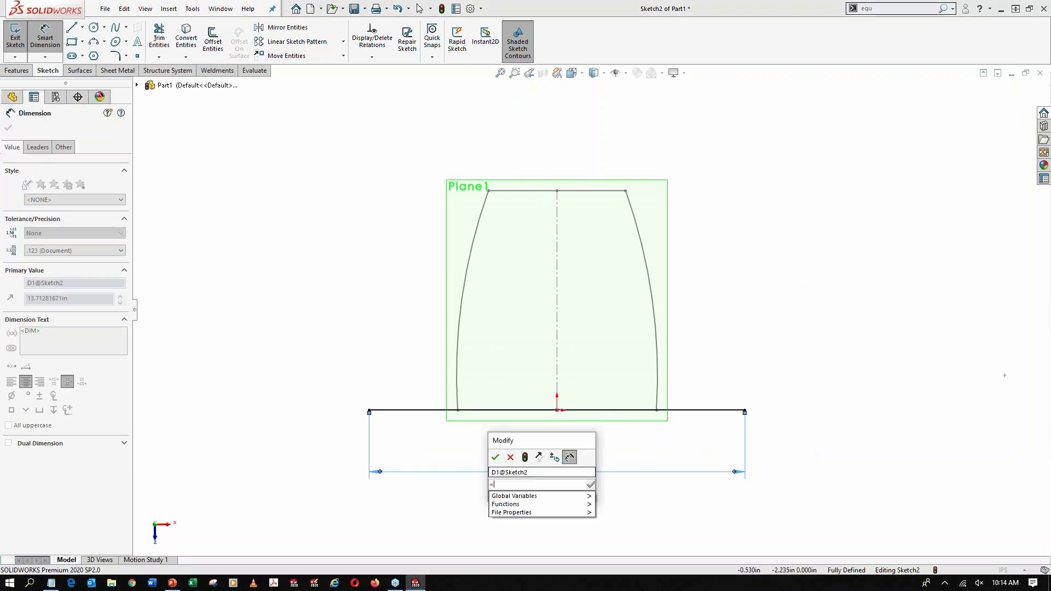
pyautogui.write('=')
pyautogui.moveTo(580, 496)
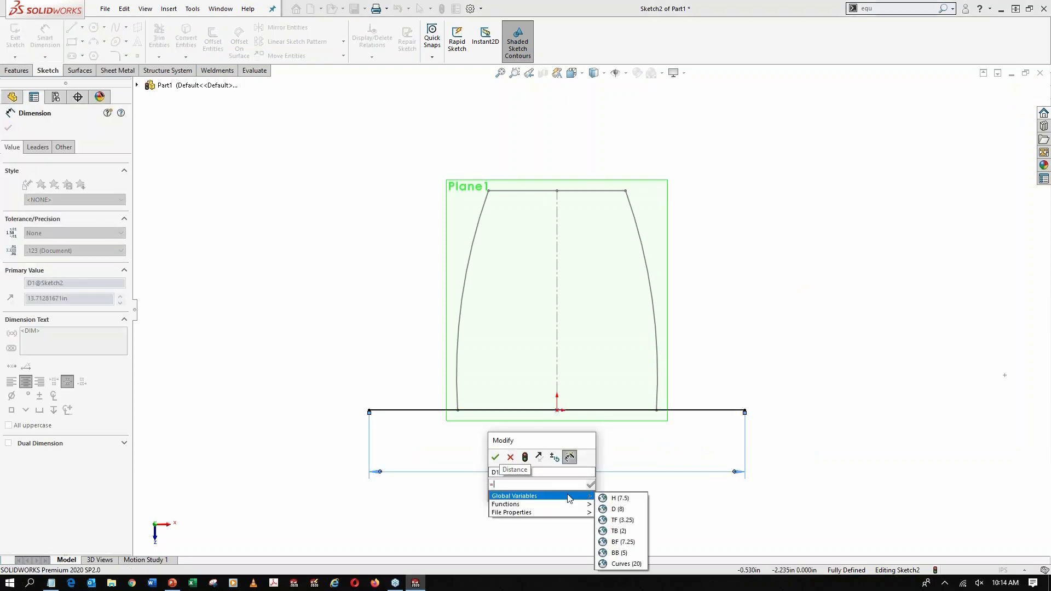
pyautogui.click(629, 520)
pyautogui.press('Return')
pyautogui.press('Return')
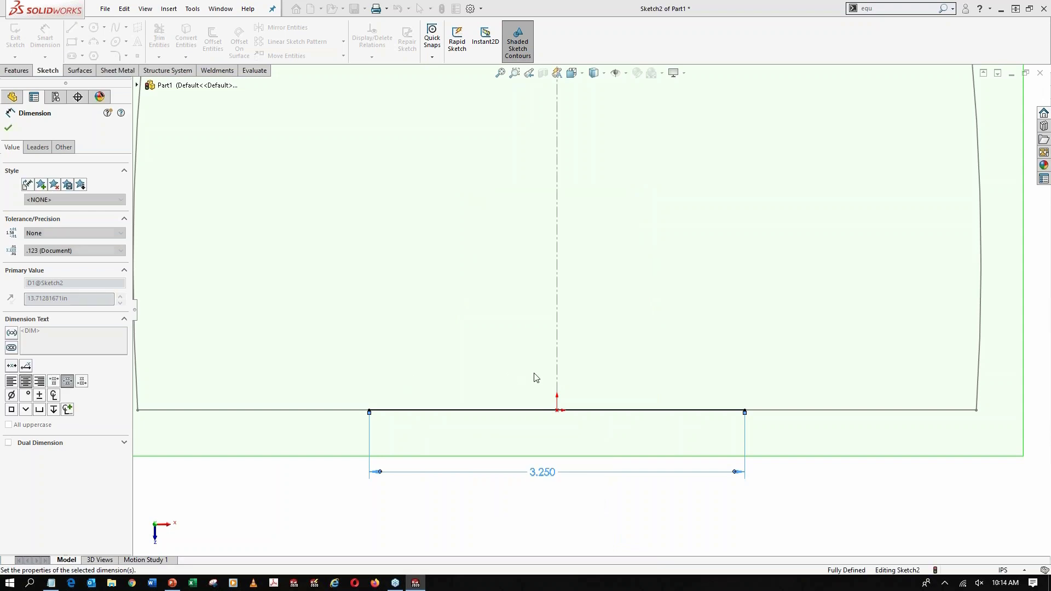
pyautogui.scroll(3, 629, 394)
pyautogui.press('Escape')
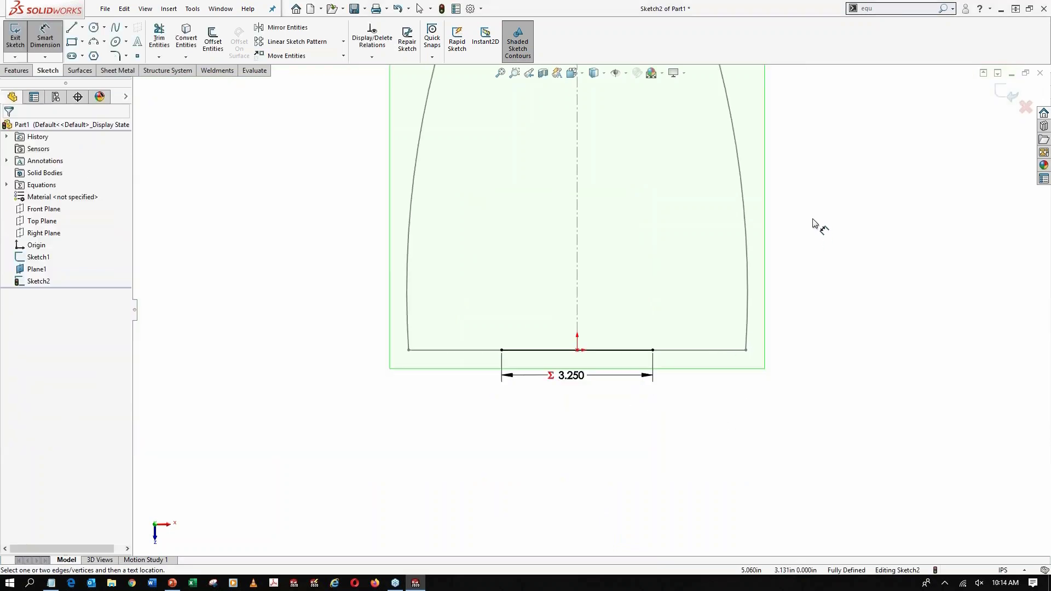
# Draw a horizontal line about 2.97 in long across the centerline, just below the base profile's short far edge
pyautogui.keyDown('ctrl'); pyautogui.moveTo(816, 225); pyautogui.dragTo(821, 335, button='middle'); pyautogui.keyUp('ctrl')
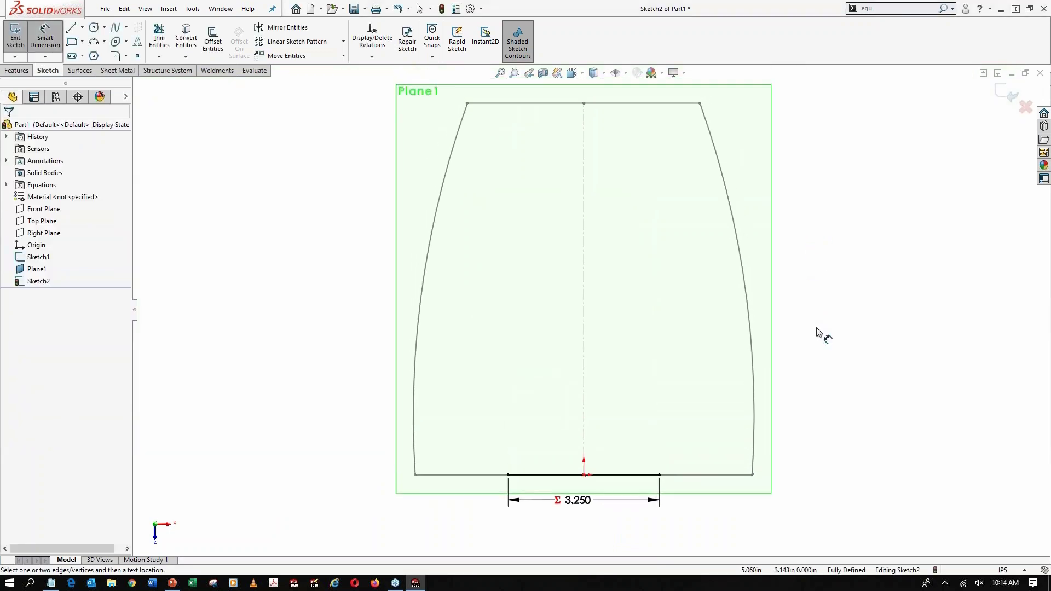
pyautogui.click(82, 28)
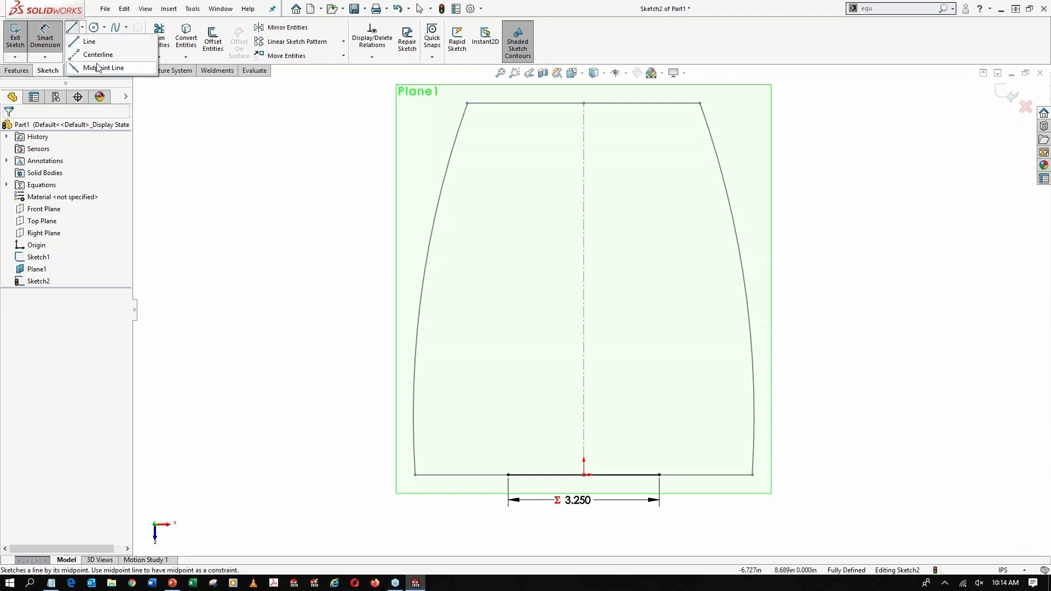
pyautogui.click(90, 44)
pyautogui.click(514, 143)
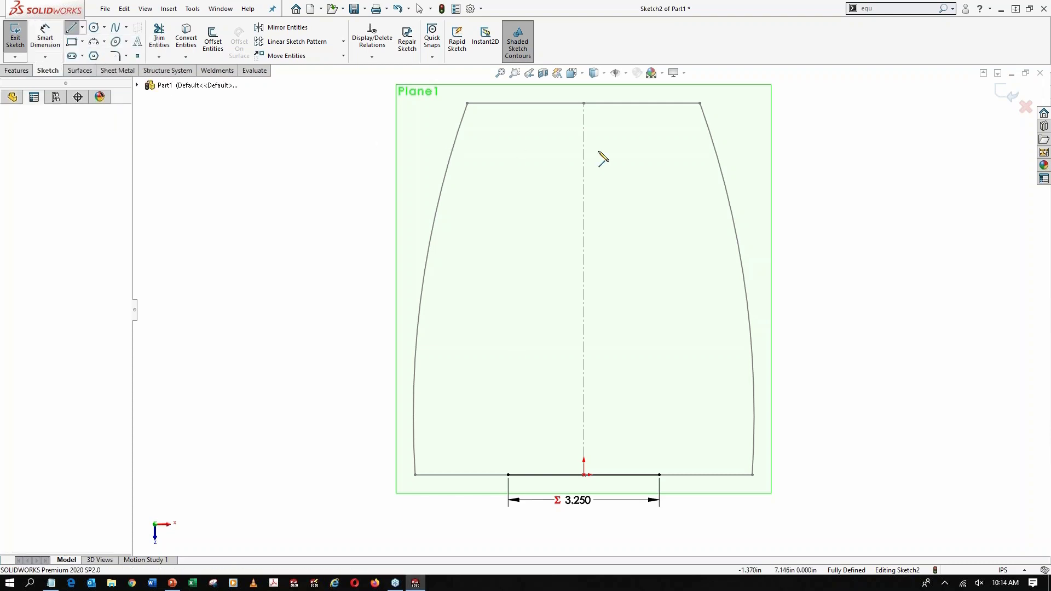
pyautogui.click(652, 142)
pyautogui.press('Escape')
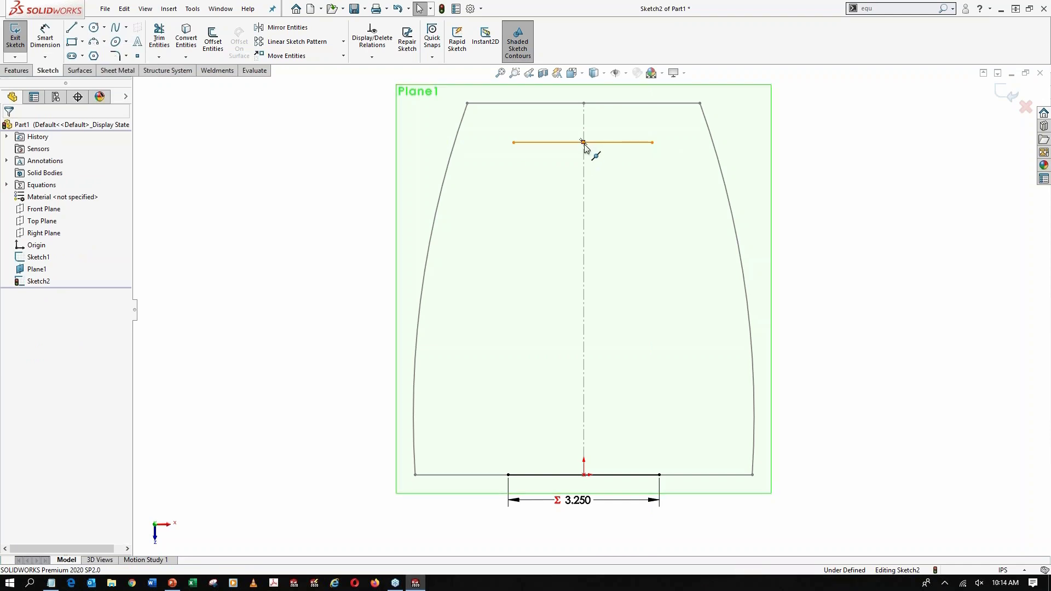
# Make the new line's midpoint coincident with the far endpoint of the base sketch's centerline
pyautogui.click(591, 144)
pyautogui.keyDown('ctrl'); pyautogui.click(584, 103); pyautogui.keyUp('ctrl')
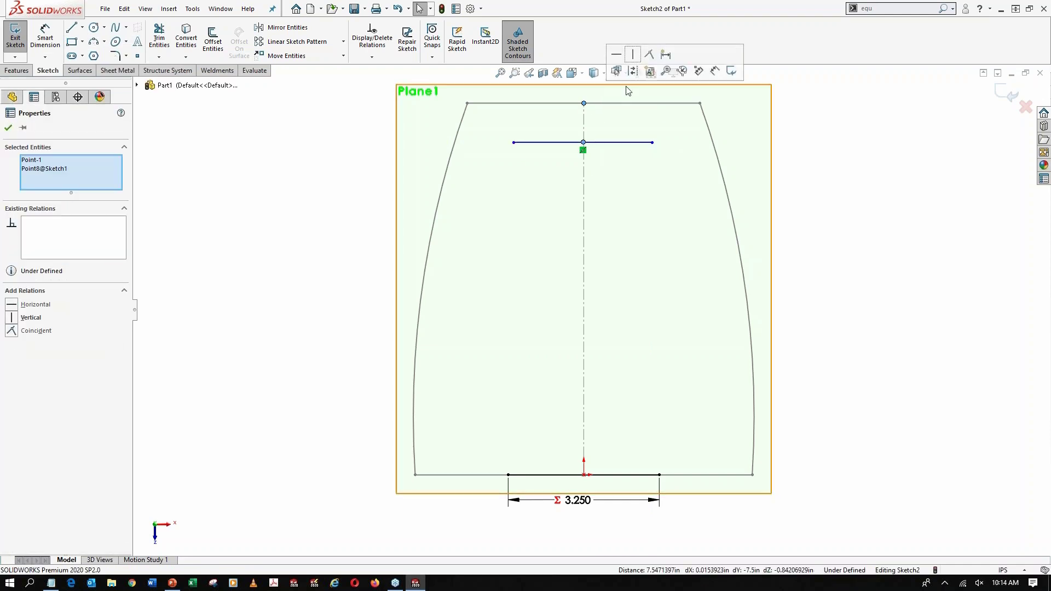
pyautogui.click(658, 54)
pyautogui.click(874, 215)
pyautogui.moveTo(875, 218); pyautogui.dragTo(872, 186, button='right')
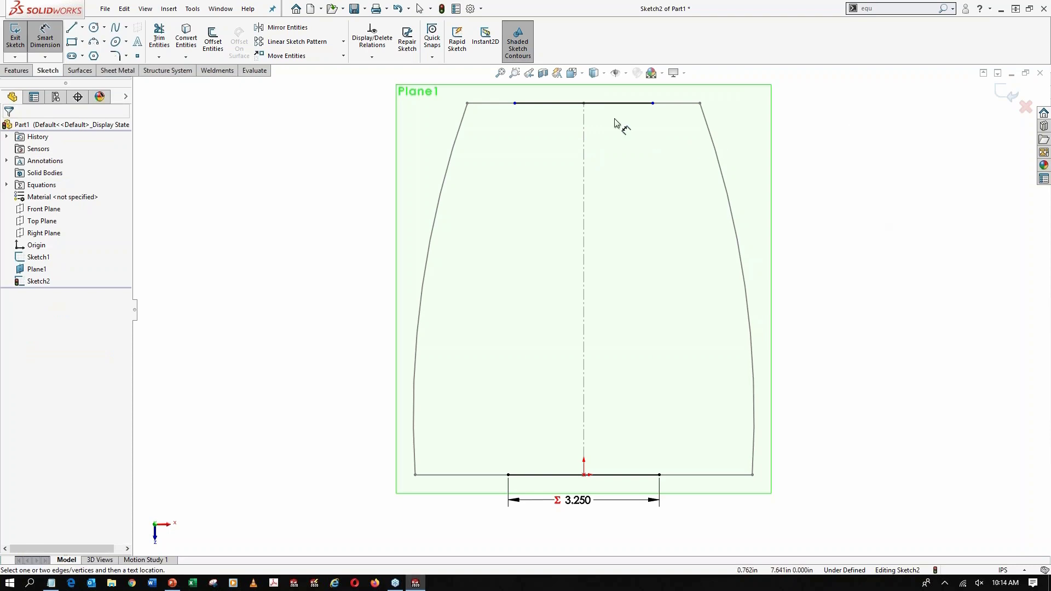
pyautogui.scroll(1, 612, 117)
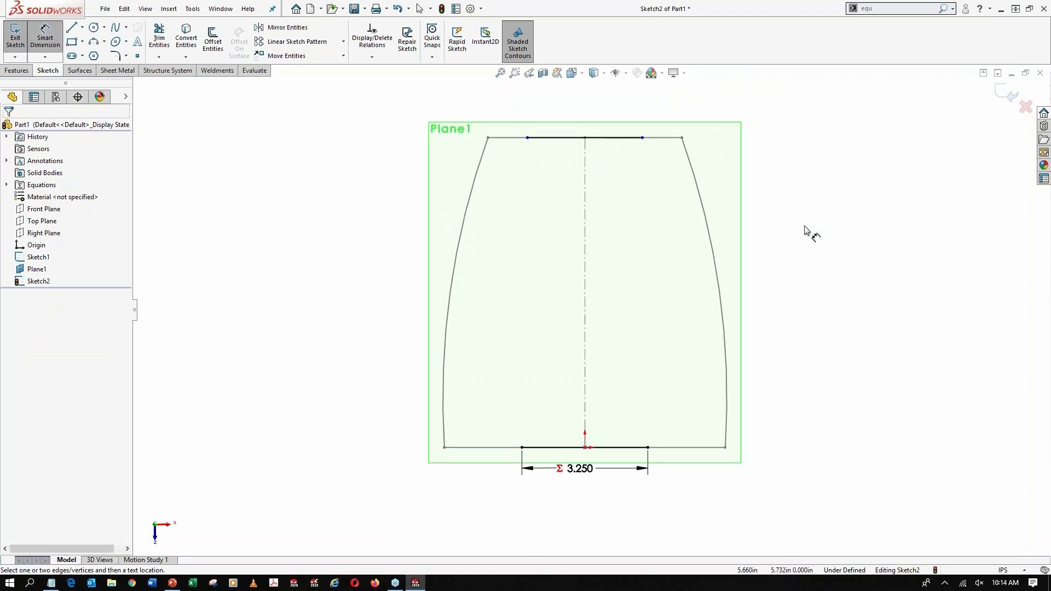
pyautogui.press('Escape')
pyautogui.moveTo(801, 230)
pyautogui.mouseDown(button='right')
pyautogui.moveTo(809, 210)
pyautogui.moveTo(801, 220)
pyautogui.moveTo(799, 202)
pyautogui.moveTo(811, 222)
pyautogui.moveTo(795, 226)
pyautogui.mouseUp(button='right')
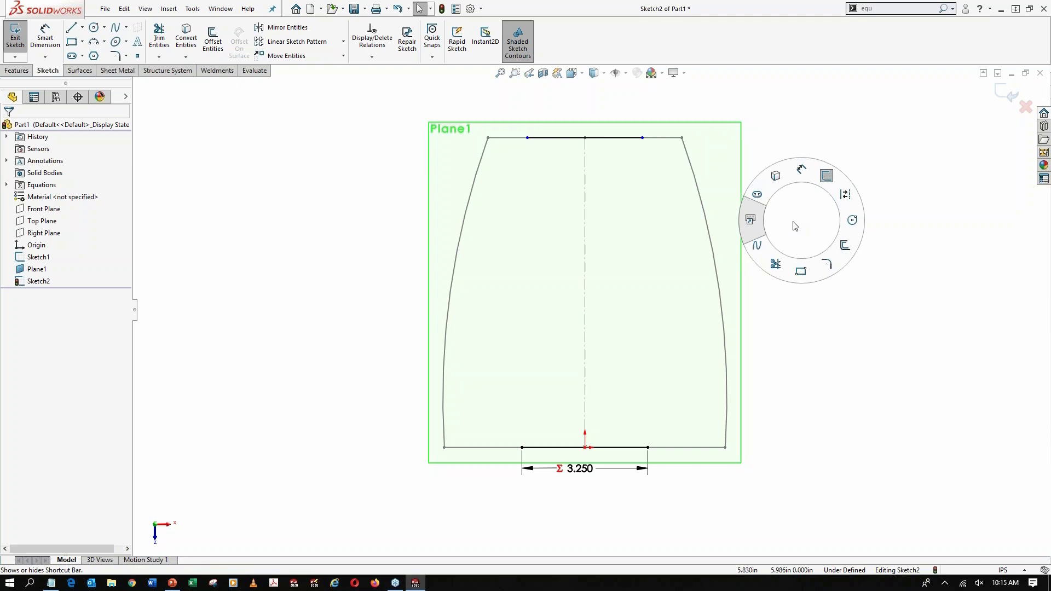
pyautogui.moveTo(796, 227); pyautogui.dragTo(795, 227, button='right')
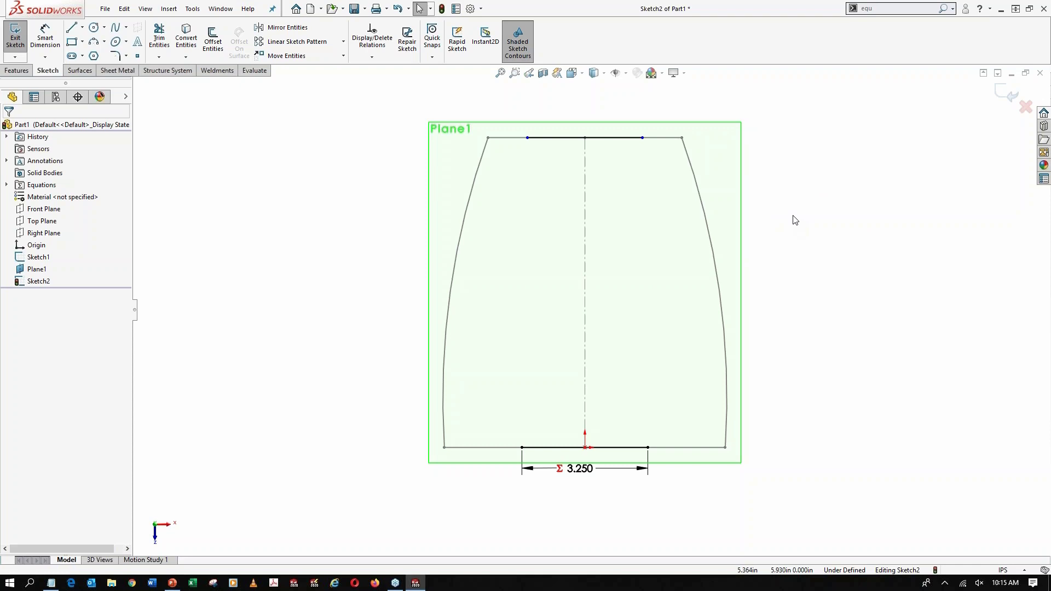
pyautogui.moveTo(795, 220)
pyautogui.mouseDown(button='right')
pyautogui.moveTo(805, 207)
pyautogui.moveTo(798, 230)
pyautogui.moveTo(781, 232)
pyautogui.mouseUp(button='right')
pyautogui.press('s')
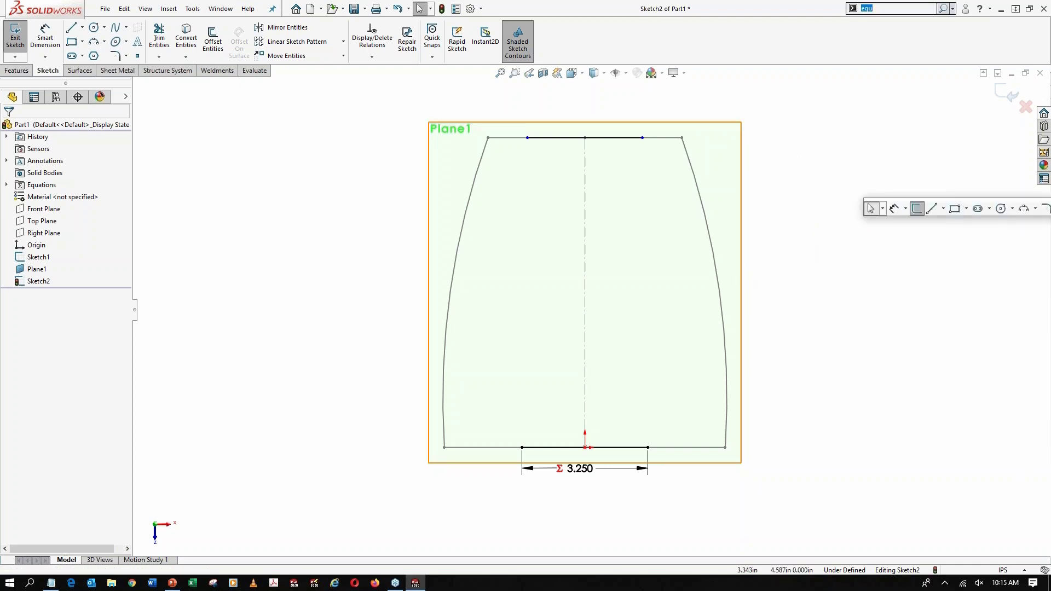
pyautogui.press('s')
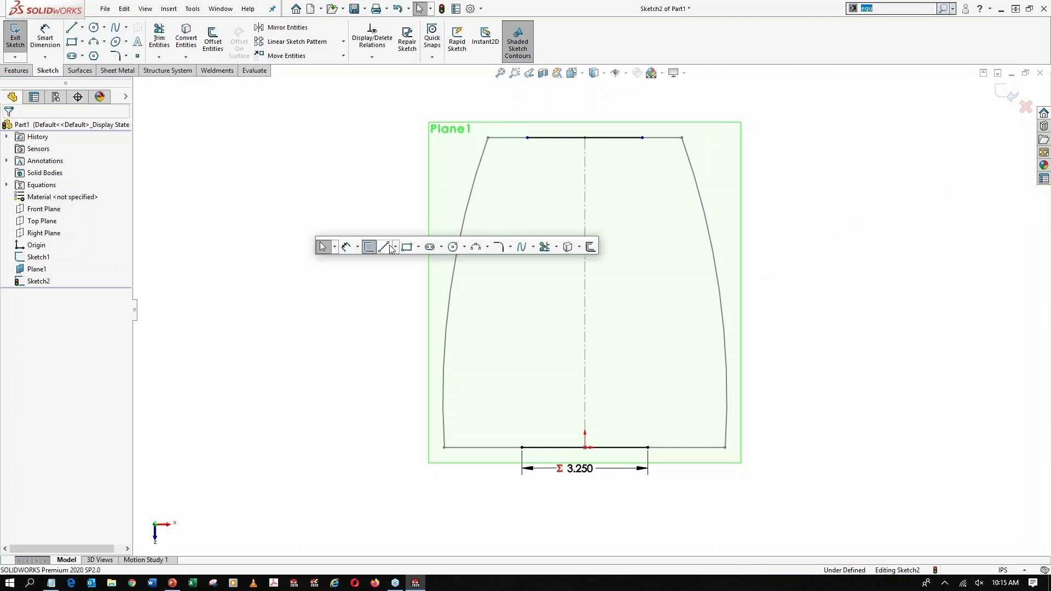
pyautogui.rightClick(390, 247)
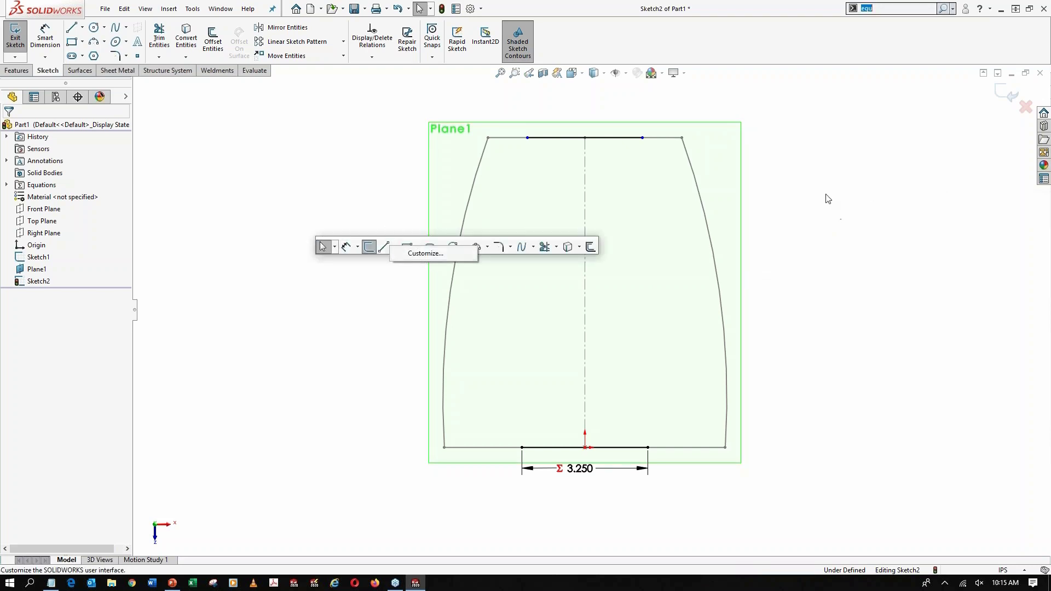
pyautogui.click(802, 200)
pyautogui.moveTo(805, 202); pyautogui.dragTo(751, 203, button='right')
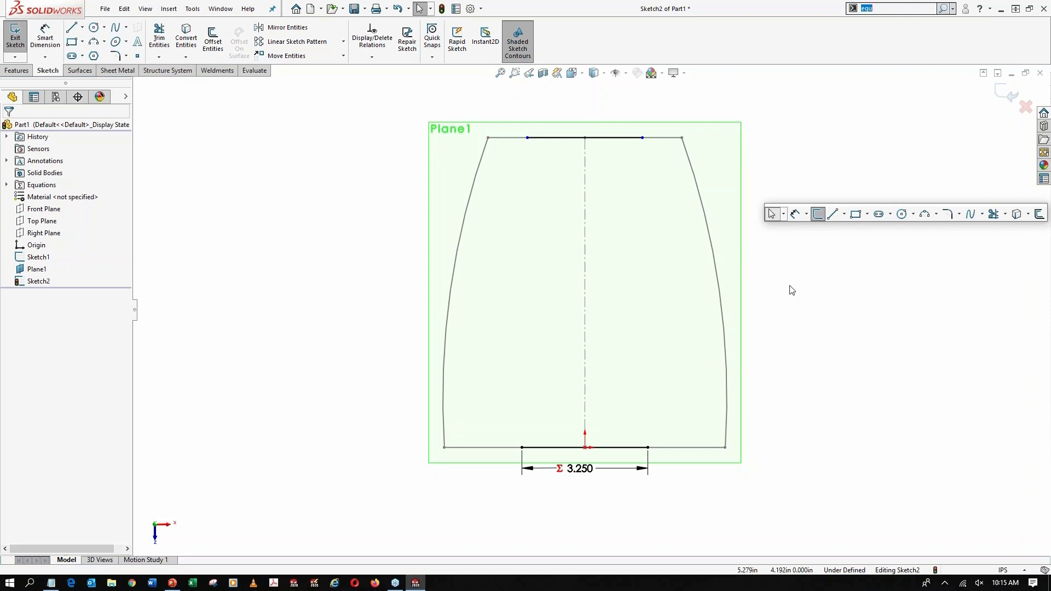
pyautogui.moveTo(782, 256); pyautogui.dragTo(767, 253, button='right')
# Dimension the far horizontal line and link its length to the global variable TB (2)
pyautogui.moveTo(828, 231); pyautogui.dragTo(816, 149, button='right')
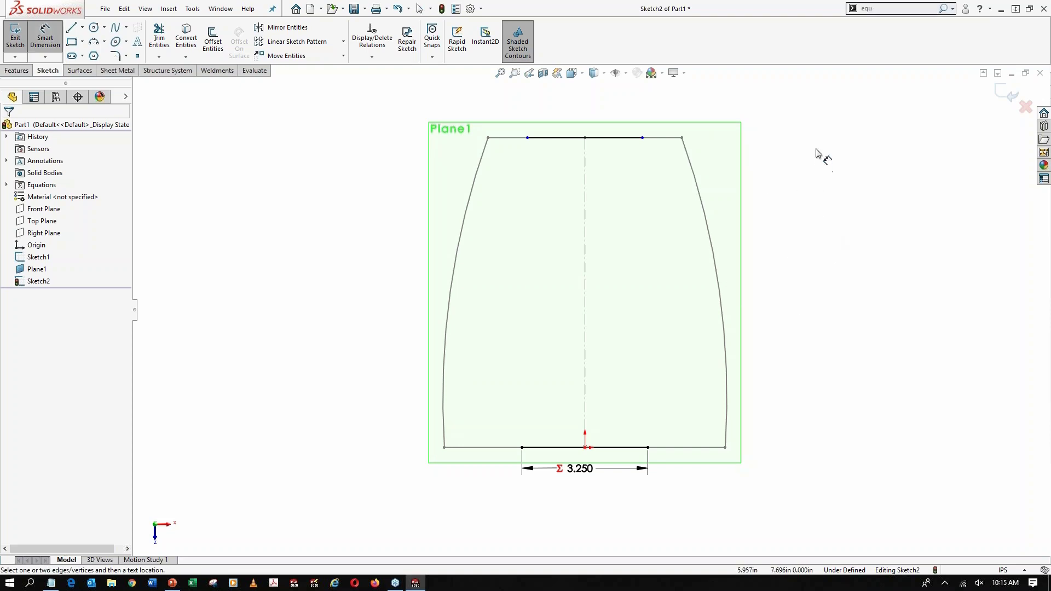
pyautogui.click(622, 137)
pyautogui.click(575, 98)
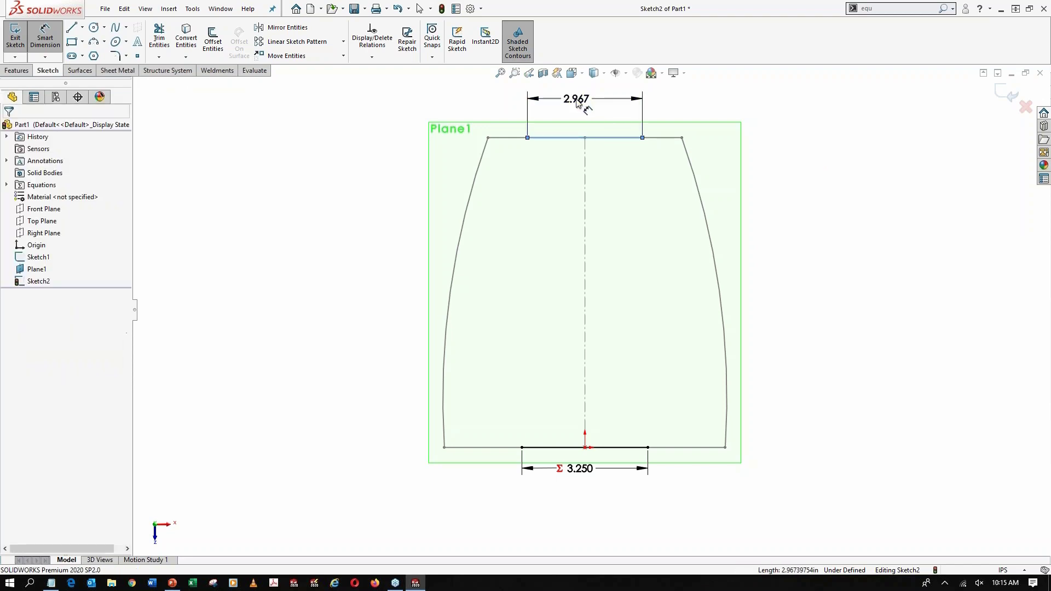
pyautogui.write('=')
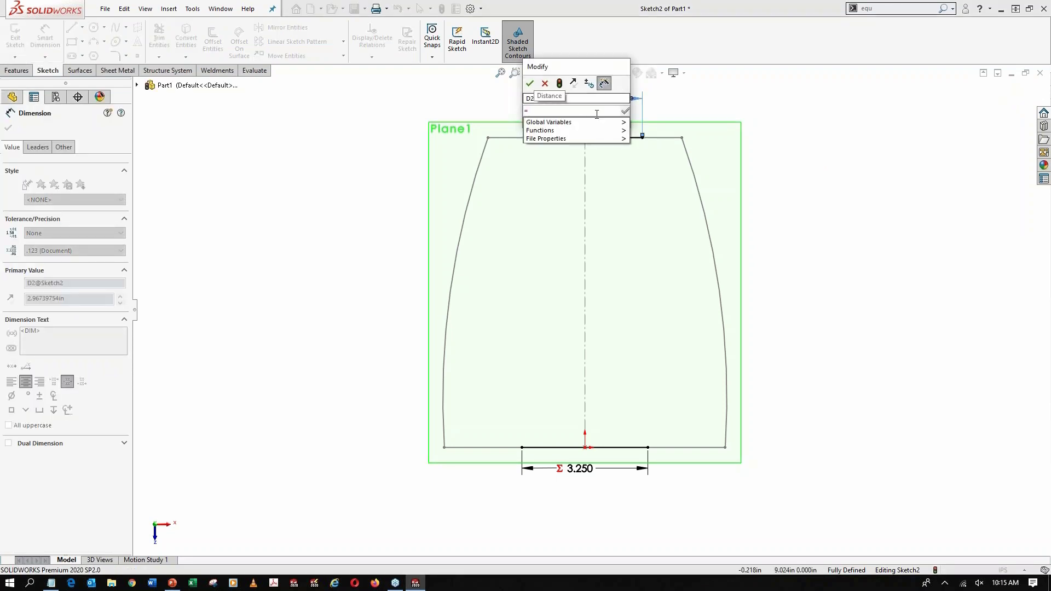
pyautogui.click(653, 157)
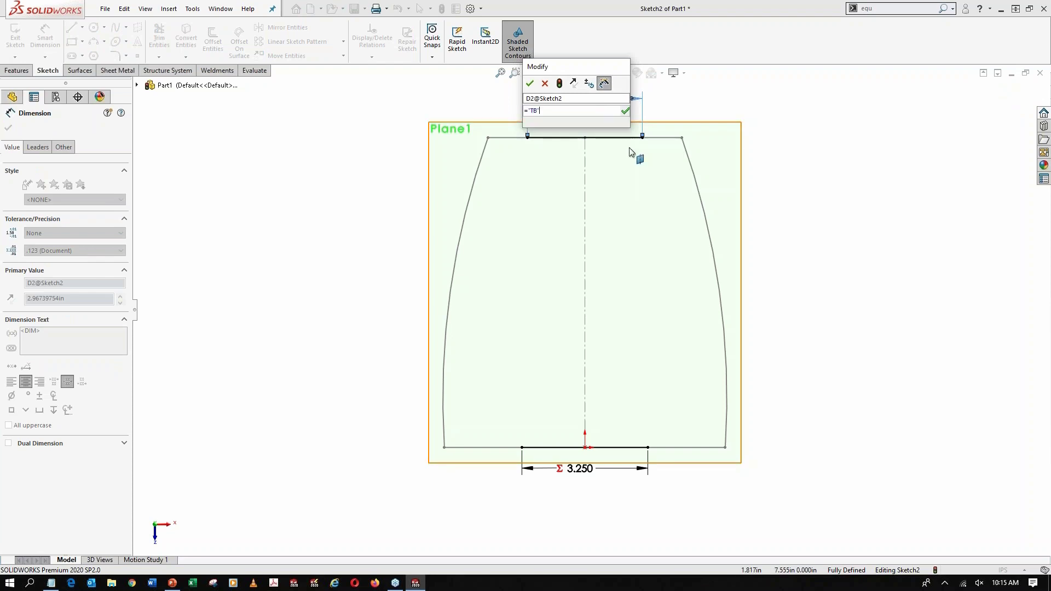
pyautogui.click(529, 85)
pyautogui.click(774, 222)
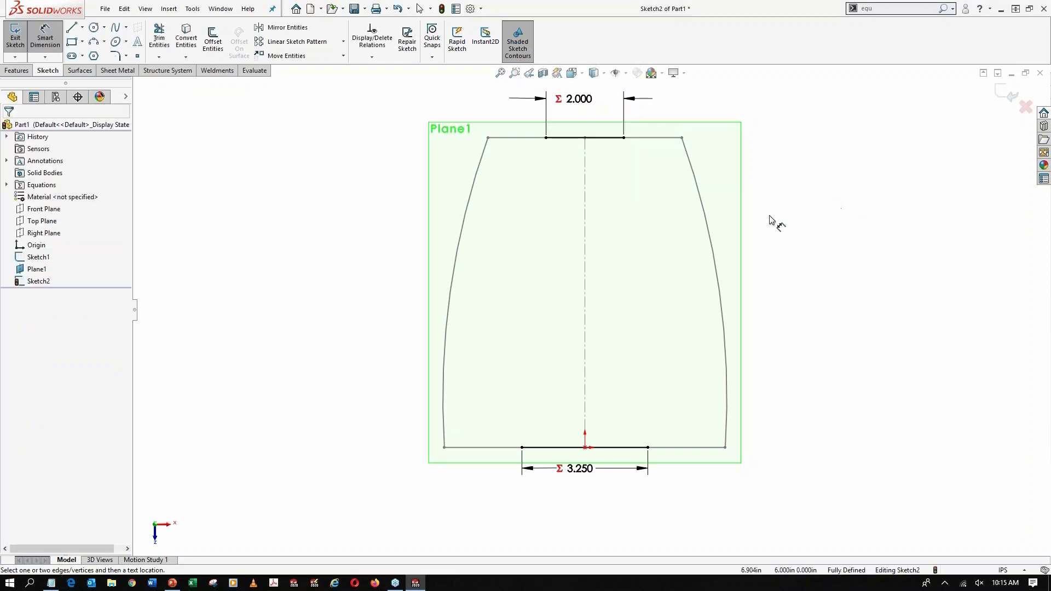
# Join the ends of the two horizontal lines with outward-bulging three-point arcs, radius about 17.24 in on the left and 11.02 in on the right
pyautogui.click(93, 43)
pyautogui.click(546, 138)
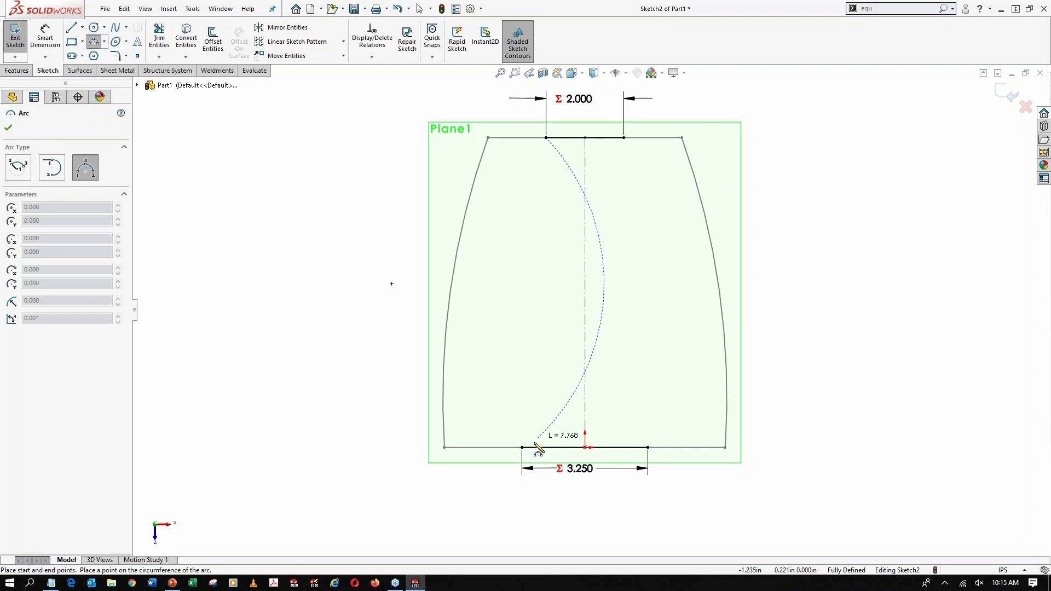
pyautogui.click(521, 447)
pyautogui.click(517, 314)
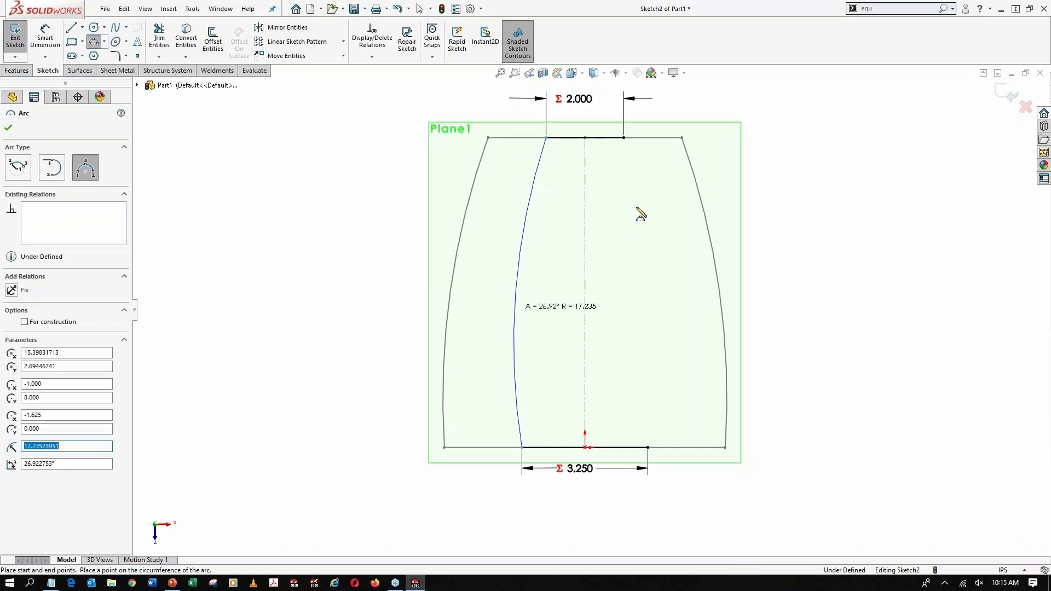
pyautogui.click(624, 137)
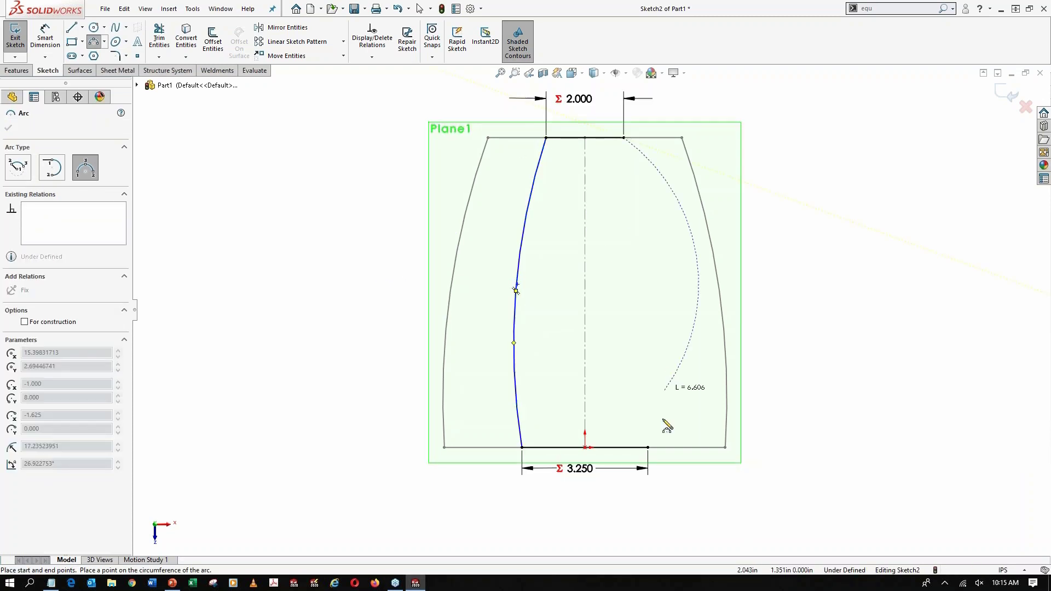
pyautogui.click(648, 447)
pyautogui.click(672, 303)
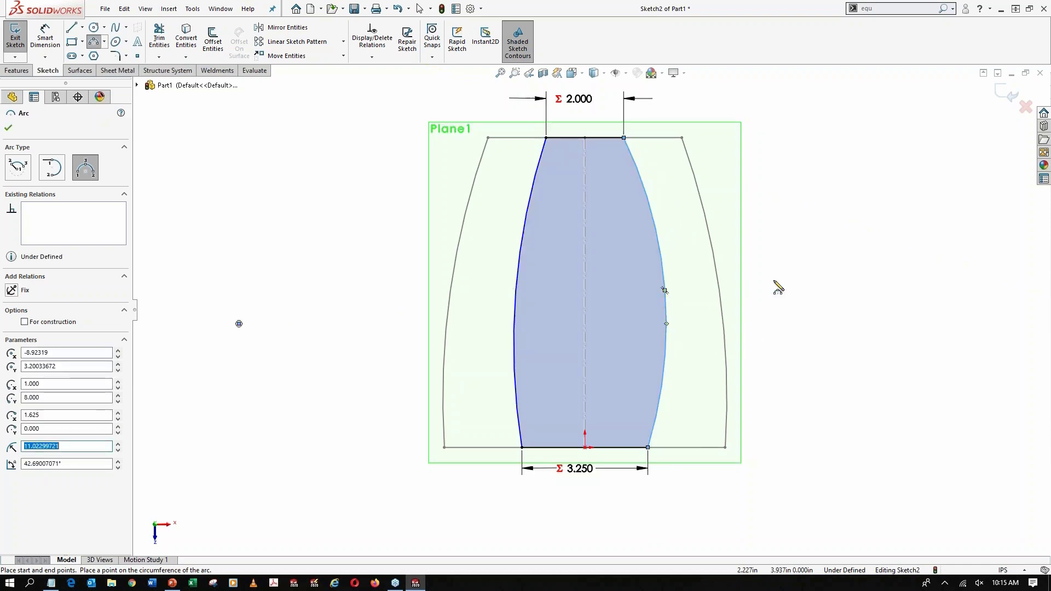
pyautogui.press('Escape')
# Dimension the right arc's radius and link it to the global variable Curves (20)
pyautogui.moveTo(822, 345); pyautogui.dragTo(821, 310, button='right')
pyautogui.click(661, 250)
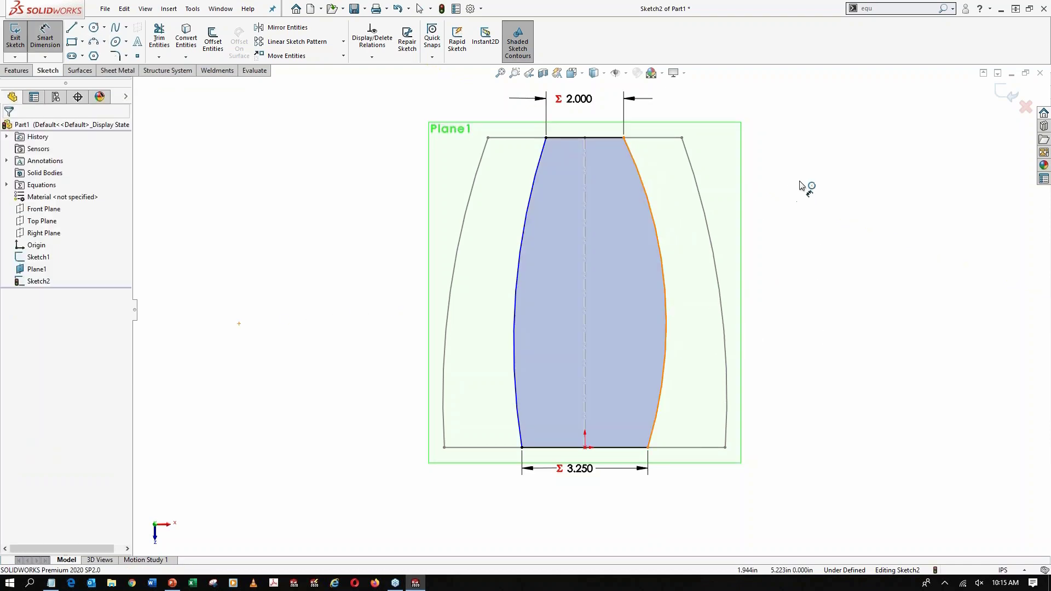
pyautogui.click(804, 183)
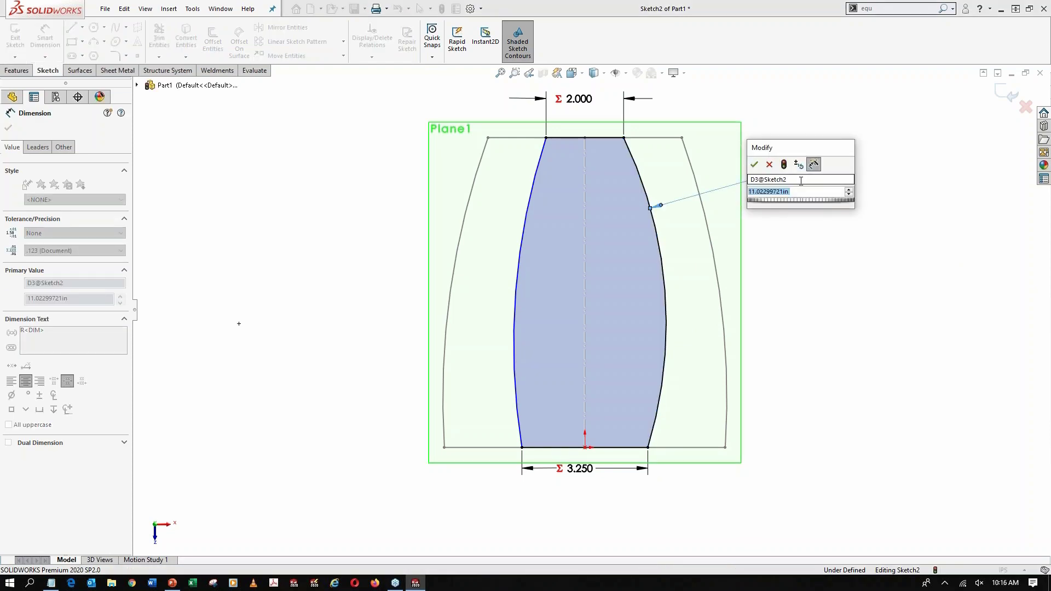
pyautogui.write('=')
pyautogui.moveTo(831, 203)
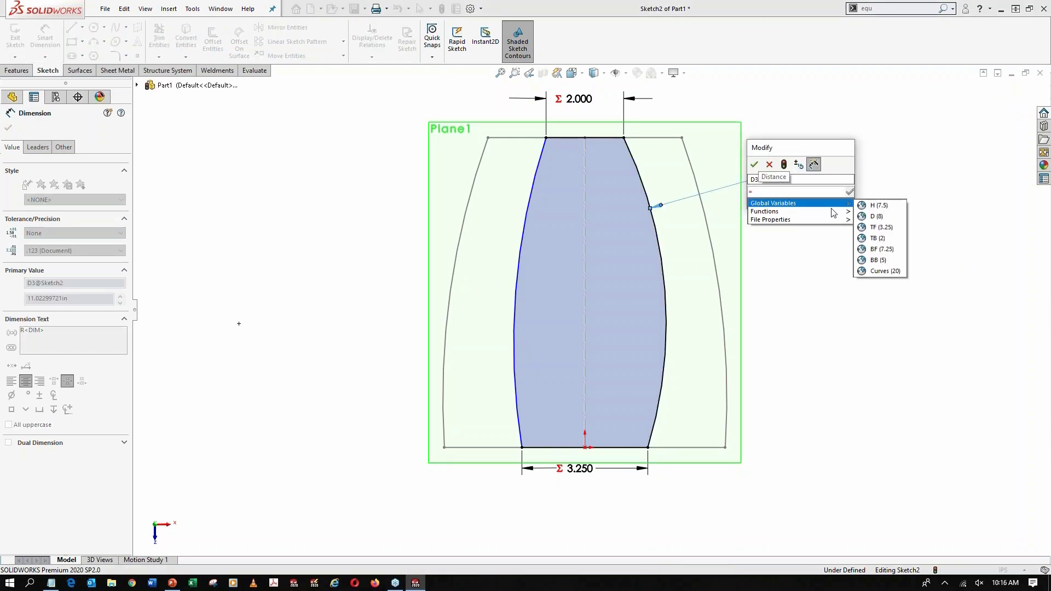
pyautogui.click(882, 271)
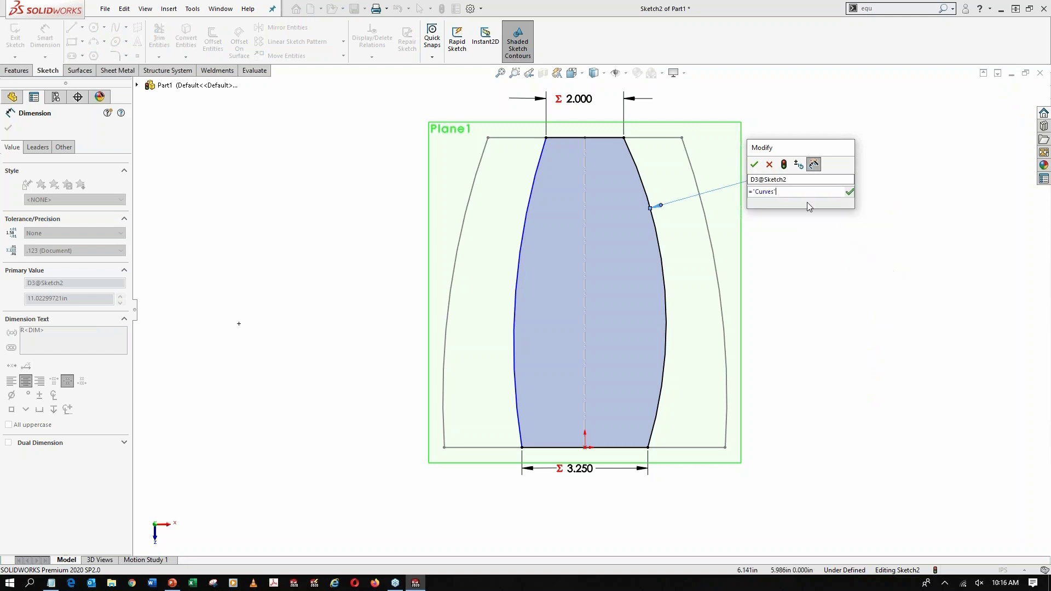
pyautogui.press('Return')
pyautogui.press('Escape')
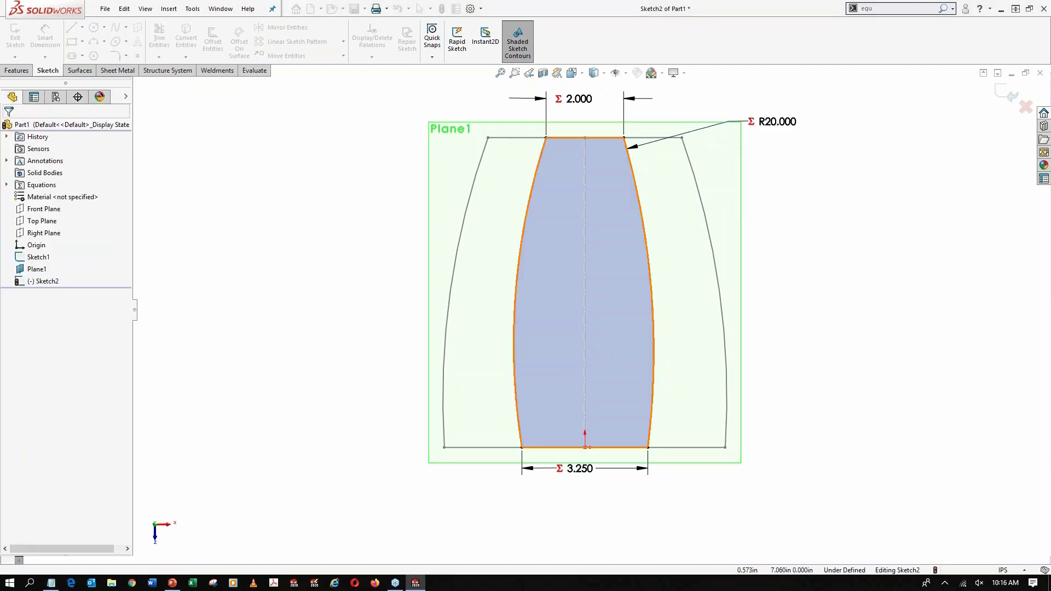
# Apply an Equal relation between the two side arcs and exit the top profile sketch
pyautogui.click(635, 181)
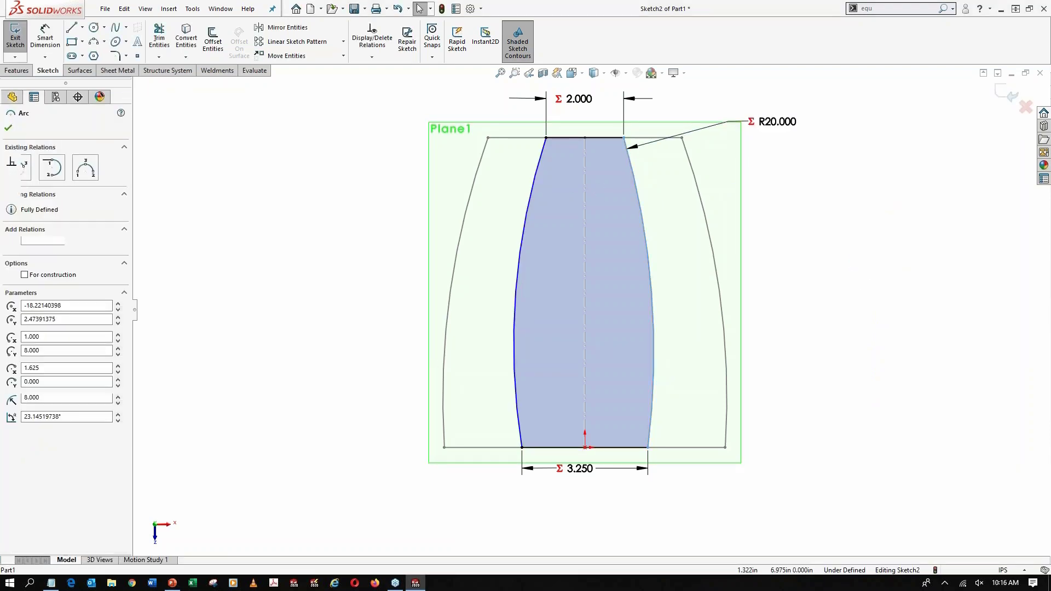
pyautogui.keyDown('ctrl'); pyautogui.click(528, 197); pyautogui.keyUp('ctrl')
pyautogui.click(611, 150)
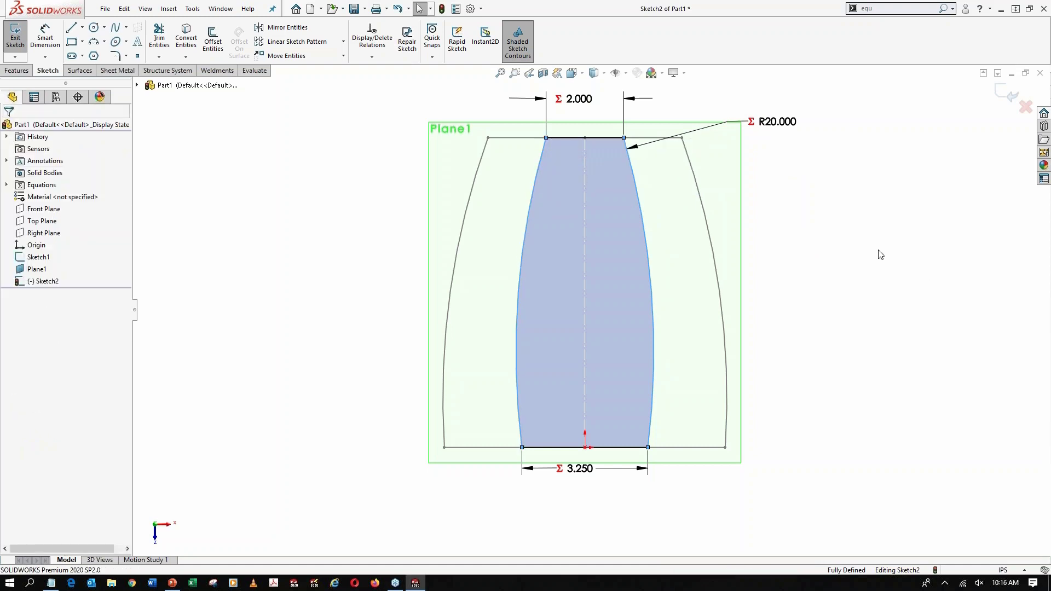
pyautogui.click(11, 36)
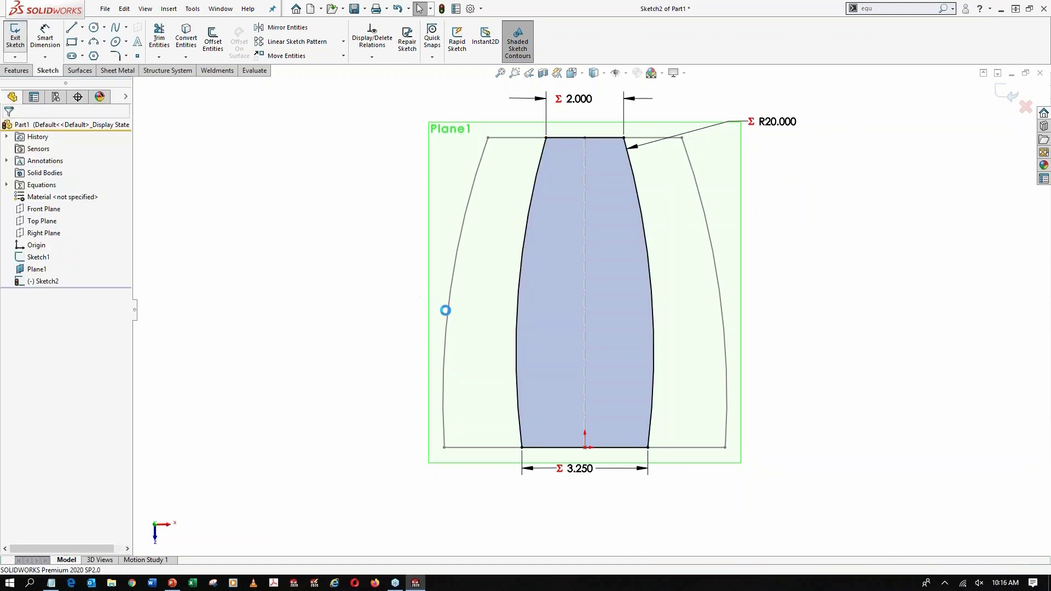
# Switch to the isometric view and hide the offset plane Plane1
pyautogui.click(410, 326)
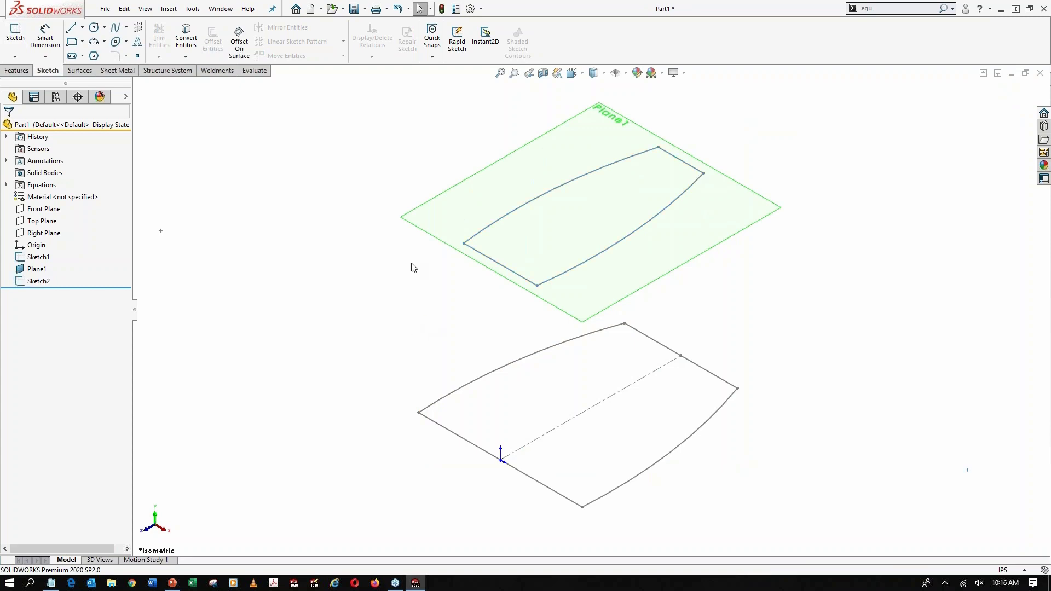
pyautogui.click(477, 219)
pyautogui.click(505, 203)
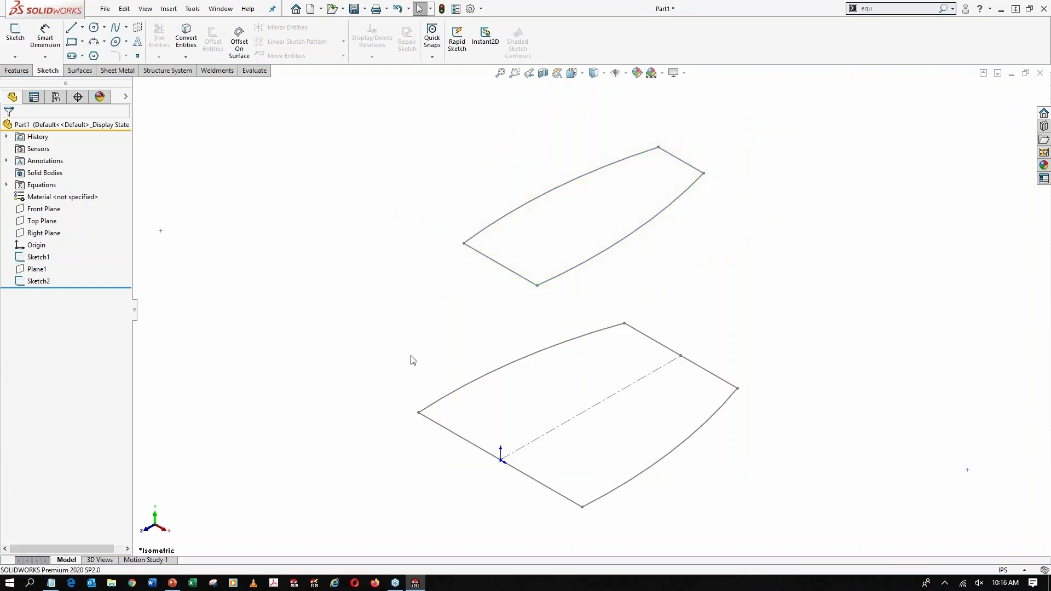
# Sketch two outward-bulging three-point arcs on the Front Plane joining the profiles' front corners, radius about 16.55 in on the right and 11.95 in on the left
pyautogui.click(44, 209)
pyautogui.click(41, 188)
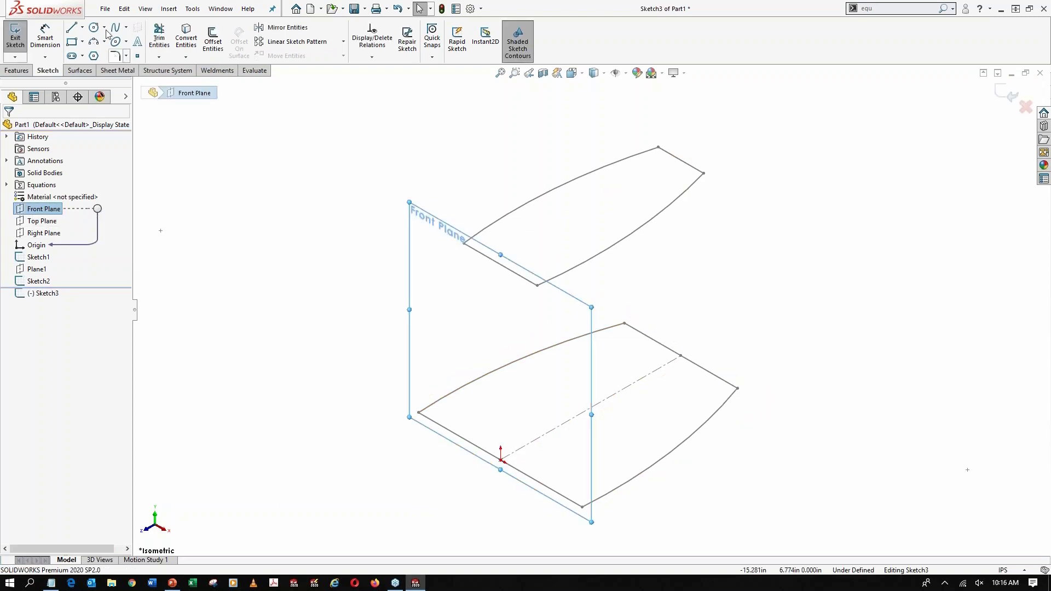
pyautogui.click(94, 41)
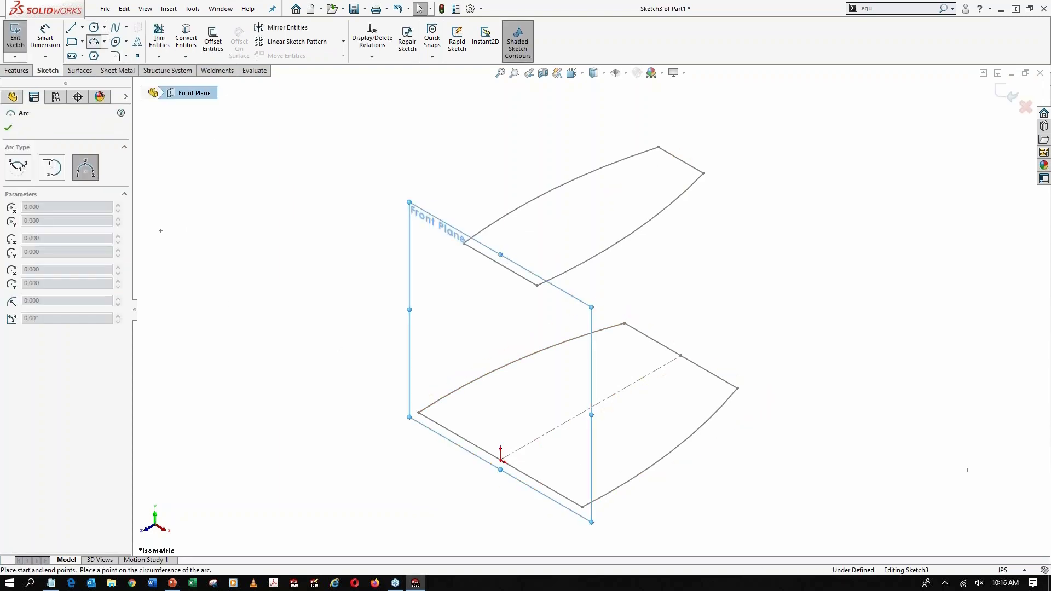
pyautogui.click(537, 286)
pyautogui.click(582, 506)
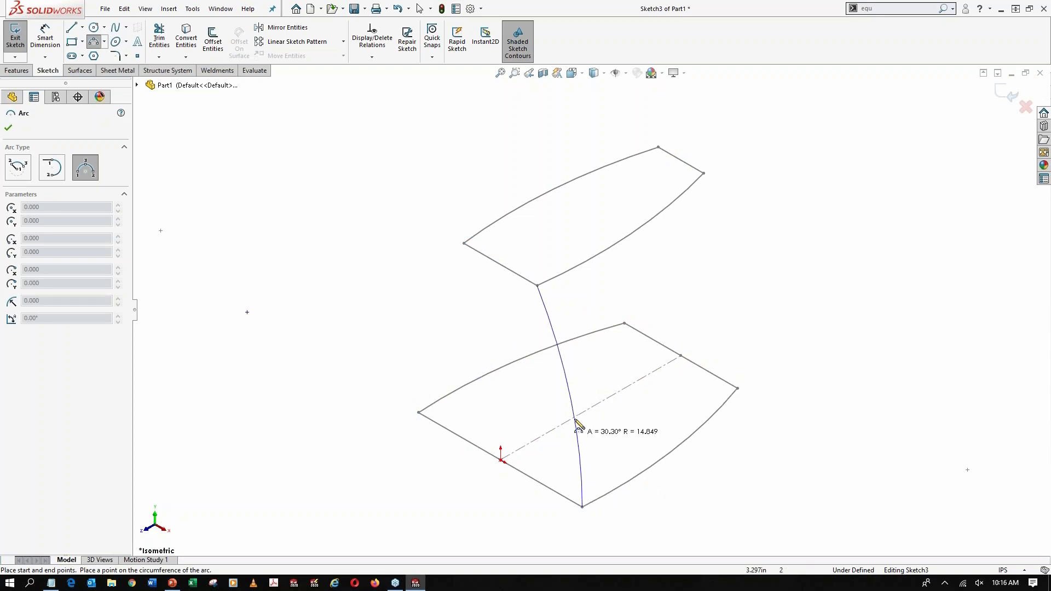
pyautogui.click(569, 399)
pyautogui.click(464, 244)
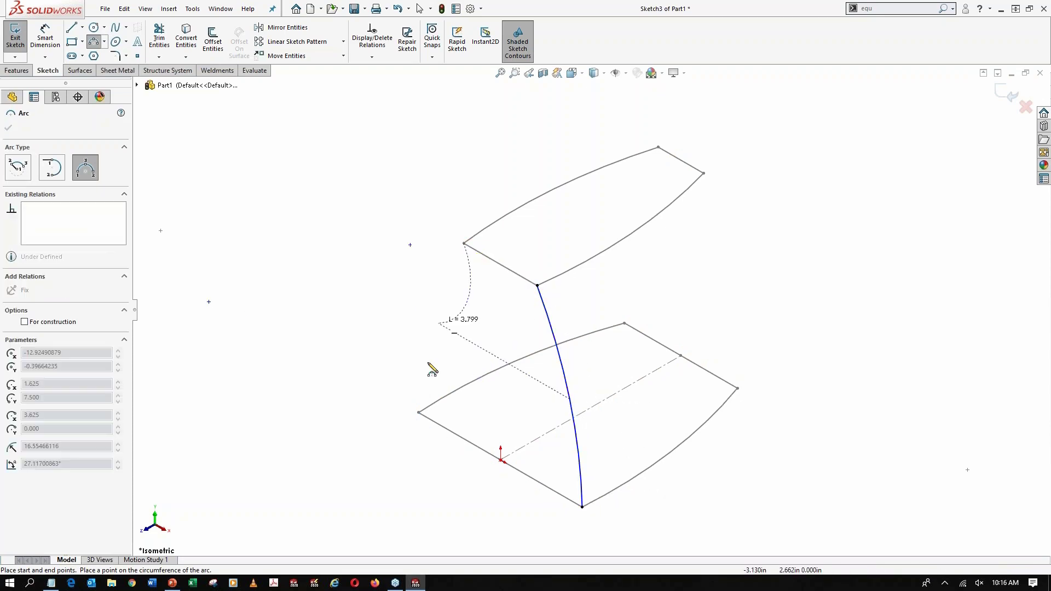
pyautogui.click(419, 412)
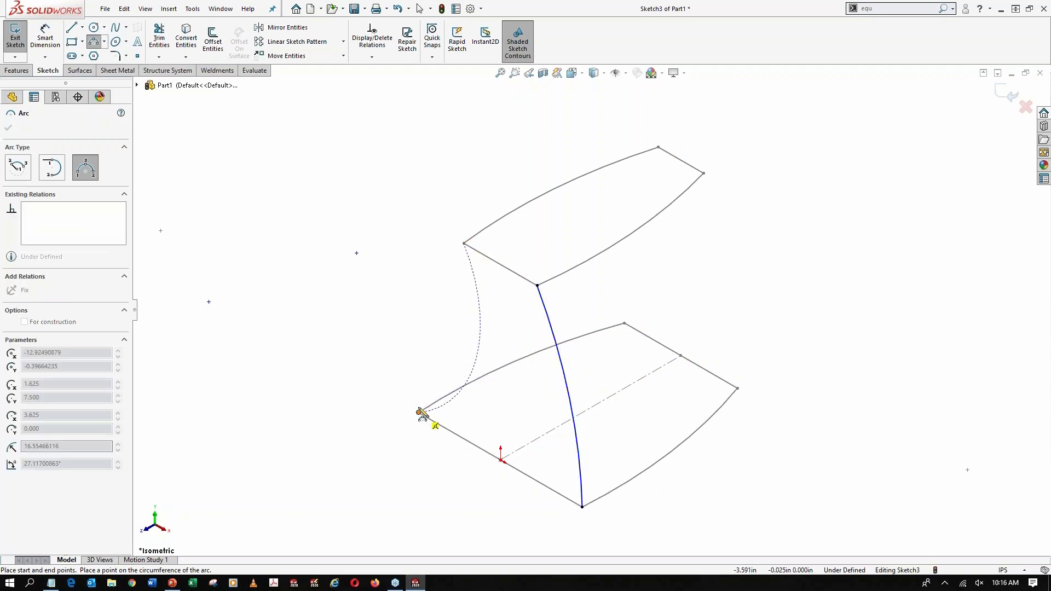
pyautogui.click(424, 330)
pyautogui.press('Escape')
# Dimension the left front arc's radius and link it to the global variable Curves (20)
pyautogui.press('d')
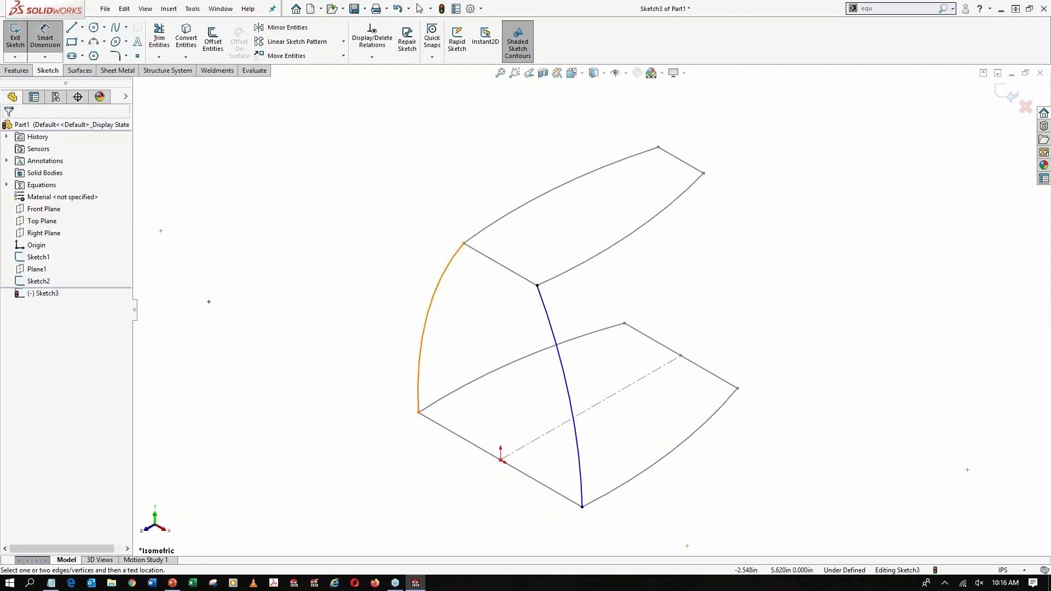
pyautogui.click(438, 283)
pyautogui.click(364, 263)
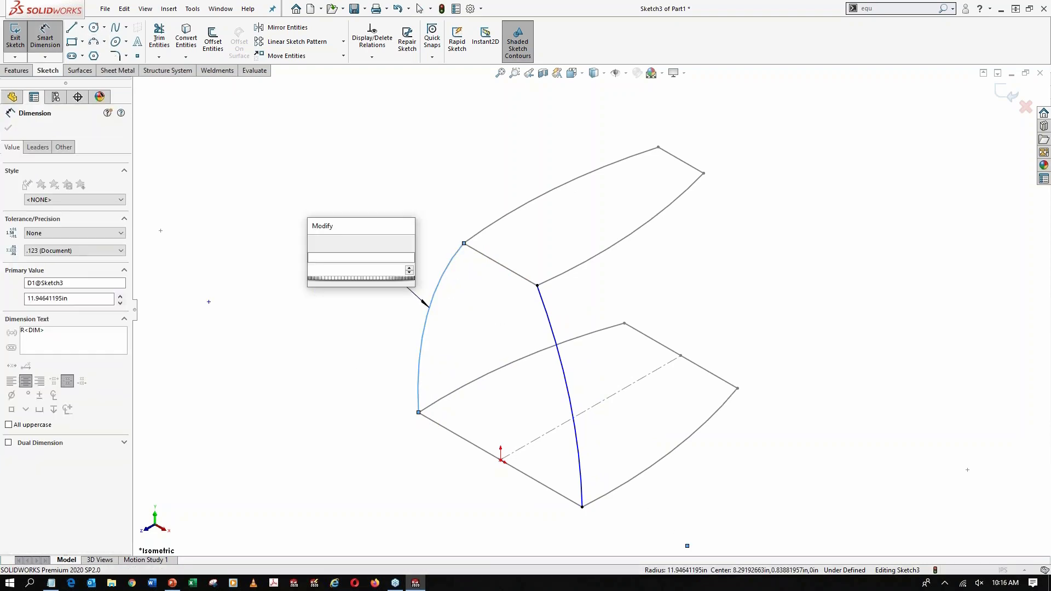
pyautogui.write('=')
pyautogui.moveTo(403, 282)
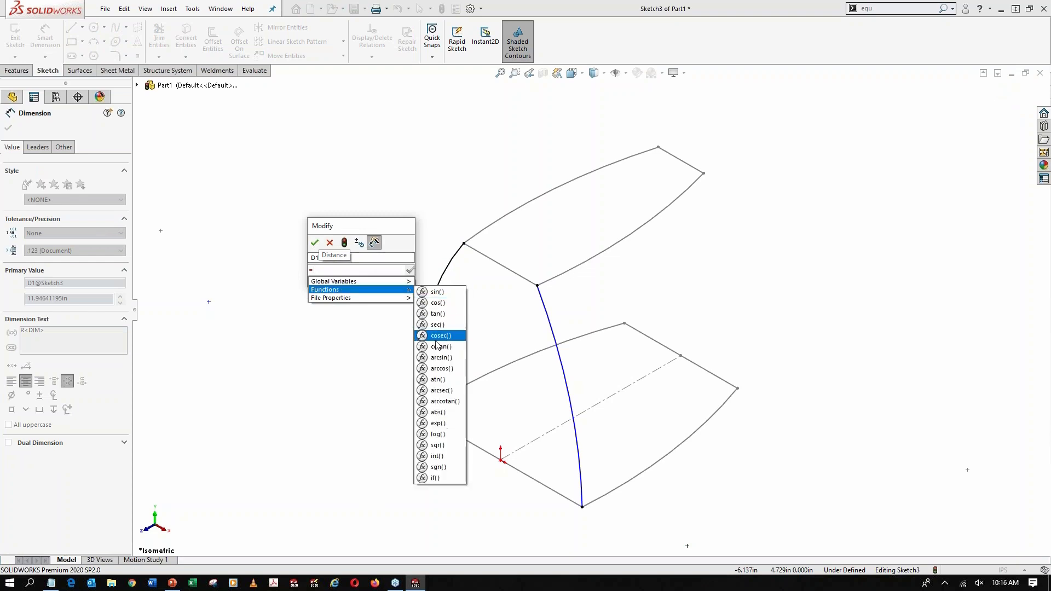
pyautogui.click(443, 350)
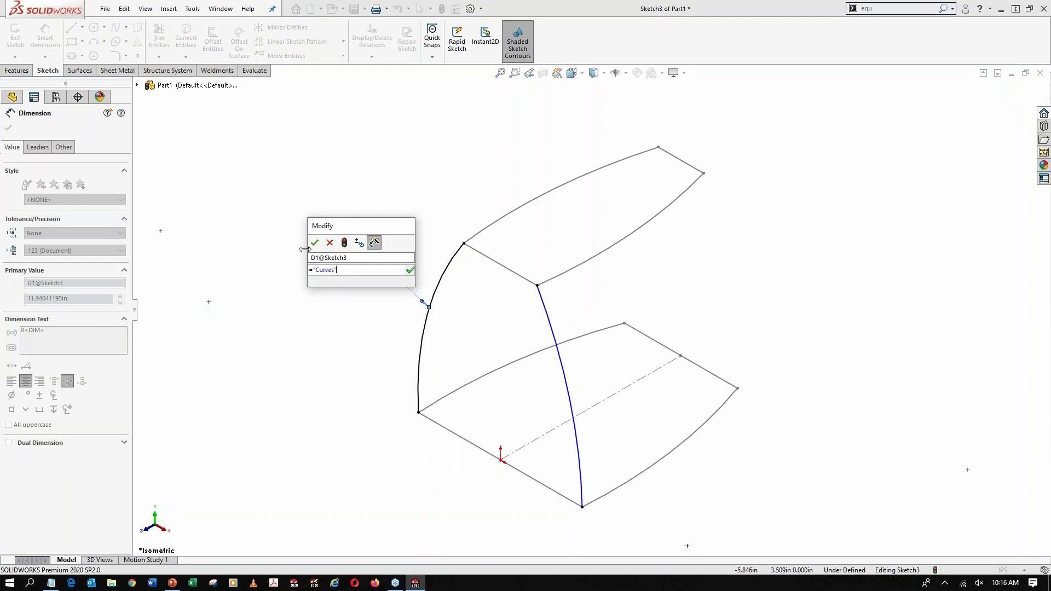
pyautogui.click(315, 243)
pyautogui.press('Escape')
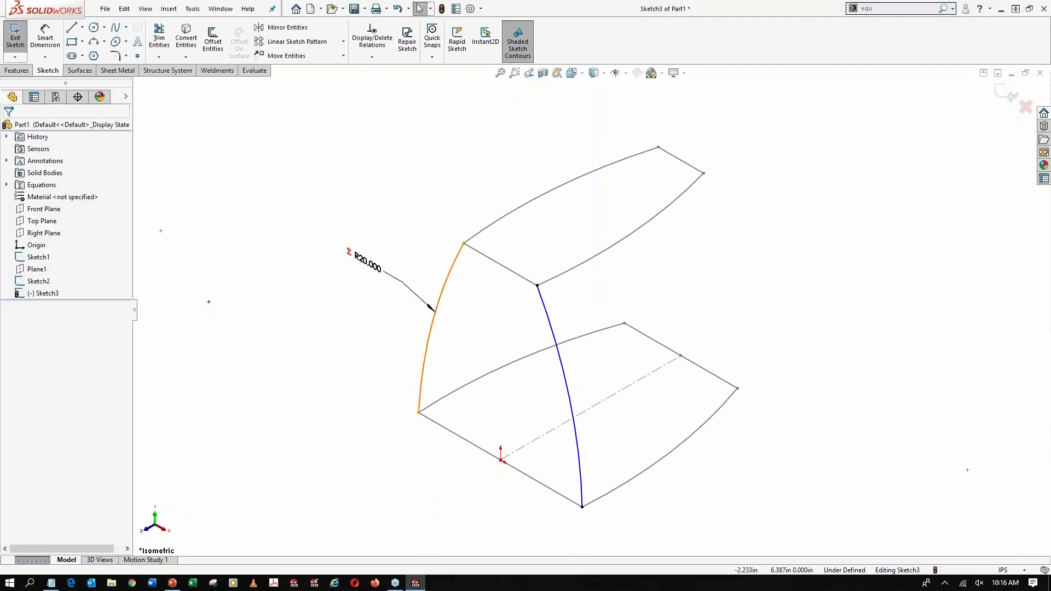
# Apply an Equal relation between the two front guide arcs and exit the sketch
pyautogui.click(450, 272)
pyautogui.keyDown('ctrl'); pyautogui.click(546, 311); pyautogui.keyUp('ctrl')
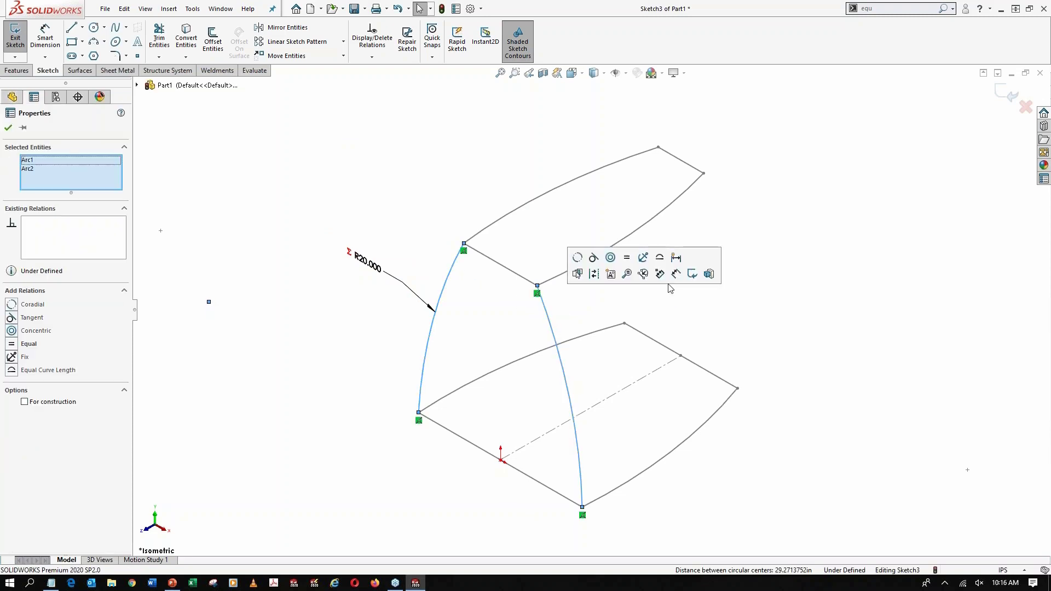
pyautogui.click(668, 277)
pyautogui.press('Escape')
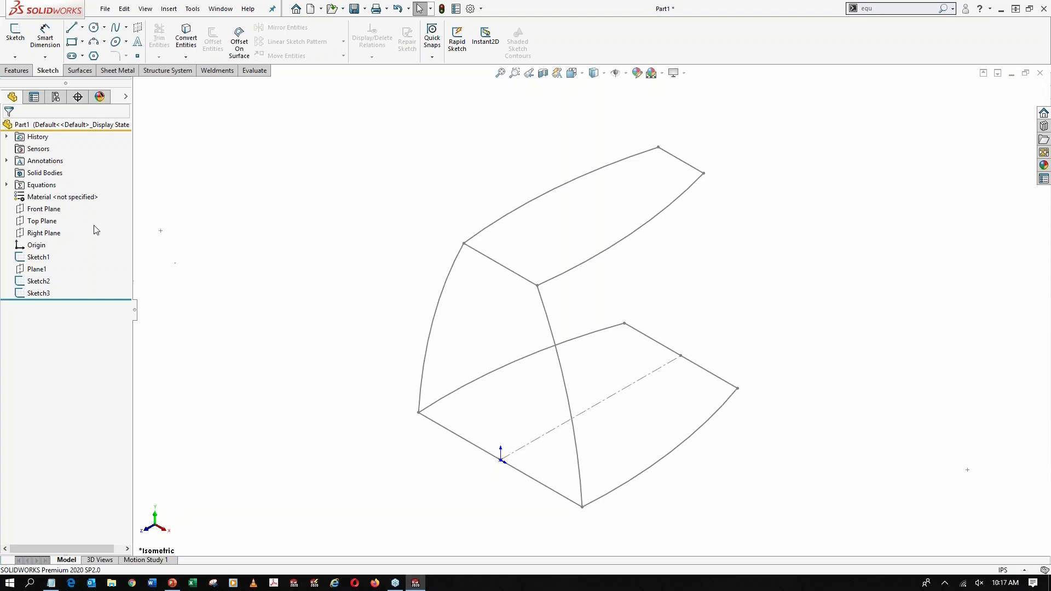
# Create a reference plane parallel to the Front Plane through the back endpoint of the base sketch's centerline
pyautogui.click(44, 208)
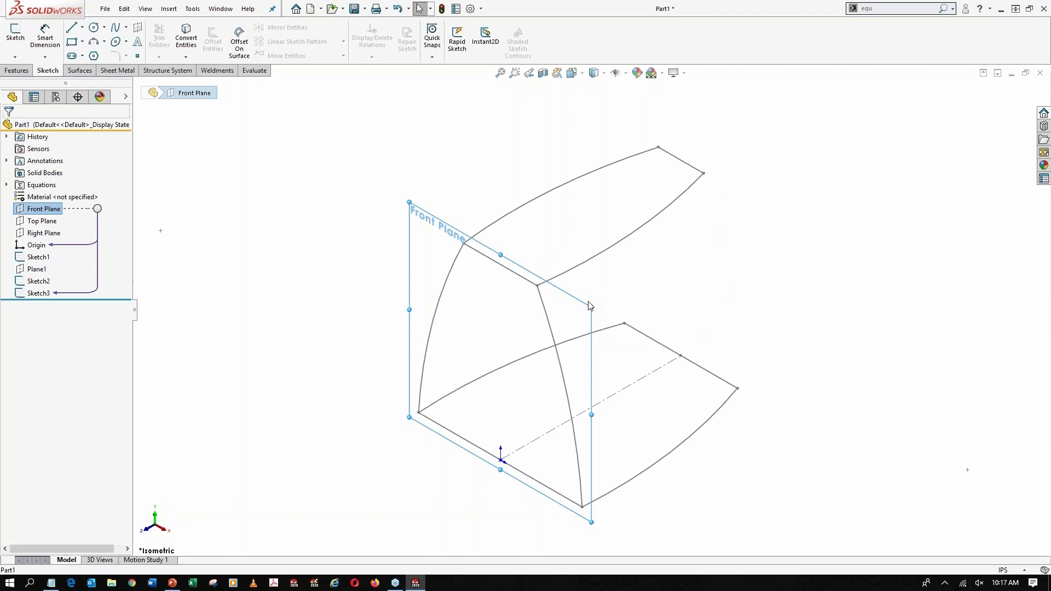
pyautogui.keyDown('ctrl'); pyautogui.moveTo(563, 294); pyautogui.dragTo(663, 262); pyautogui.keyUp('ctrl')
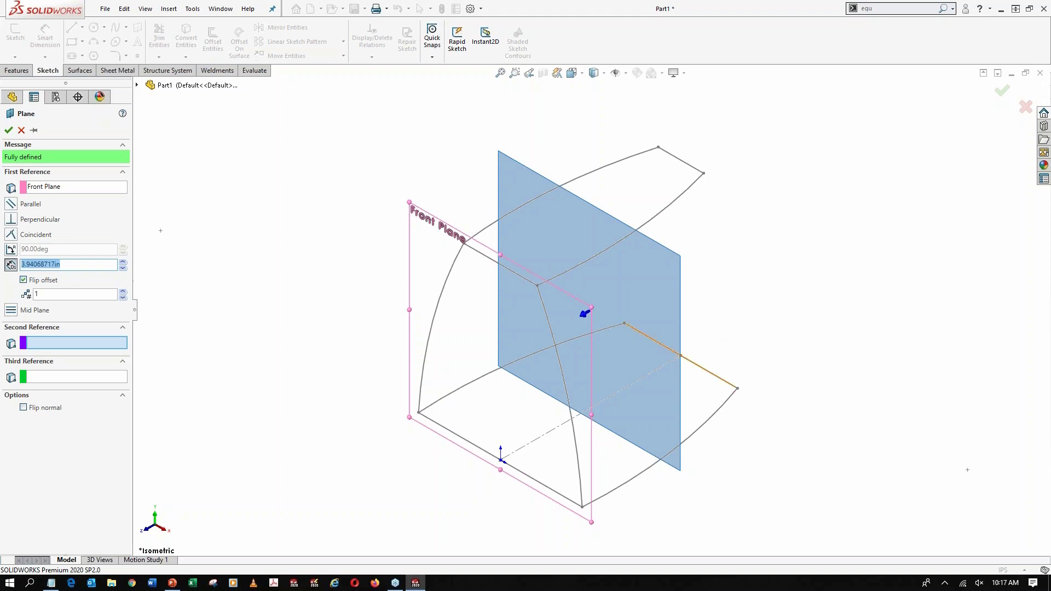
pyautogui.click(680, 355)
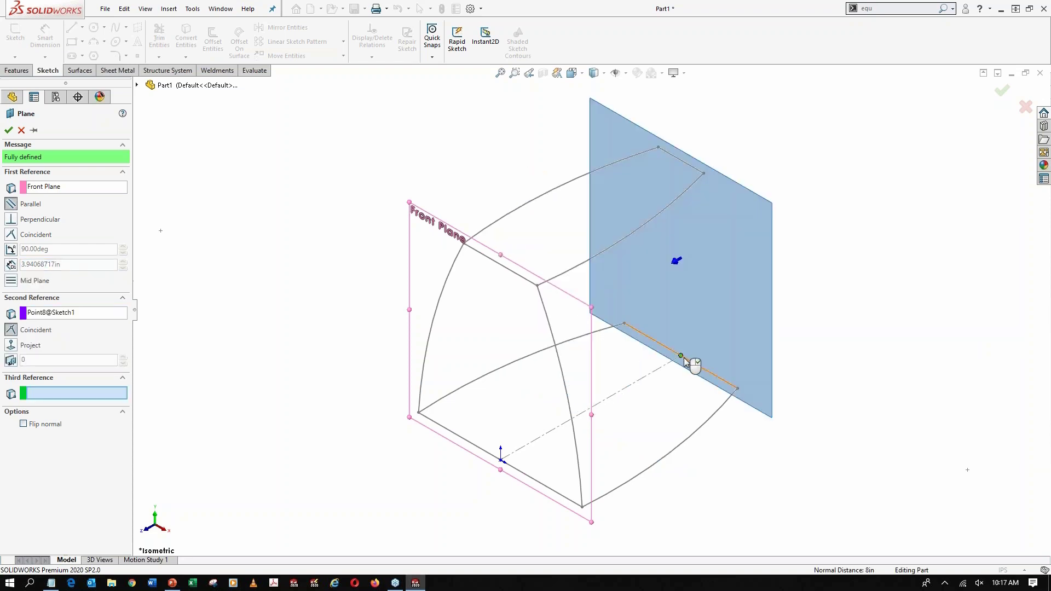
pyautogui.click(9, 130)
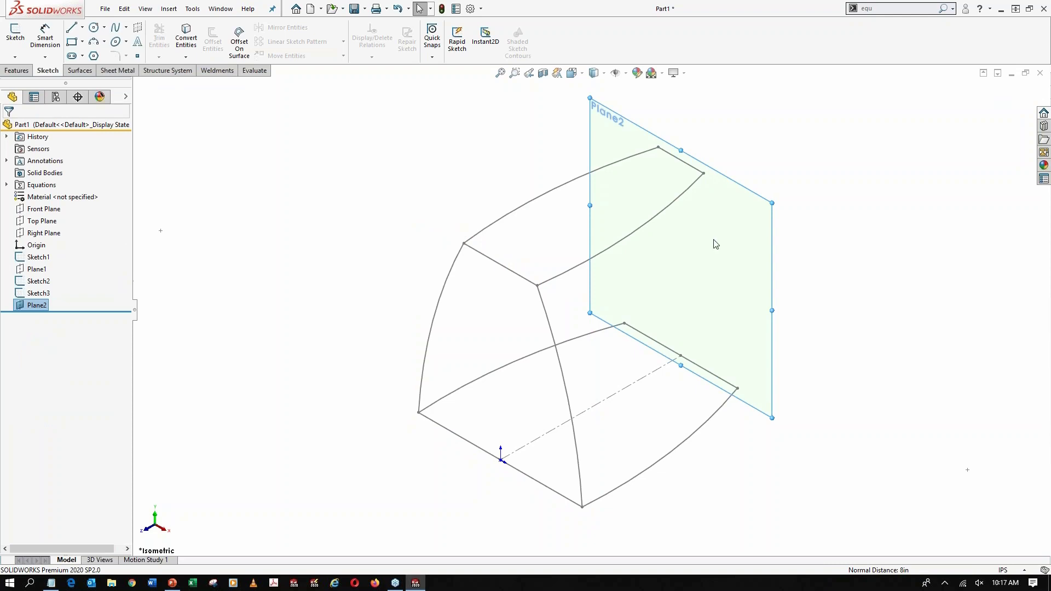
# Sketch two outward-bulging three-point arcs on Plane2 joining the profiles' back corners, radius about 10.84 in on the right and 12.58 in on the left
pyautogui.click(728, 249)
pyautogui.click(754, 218)
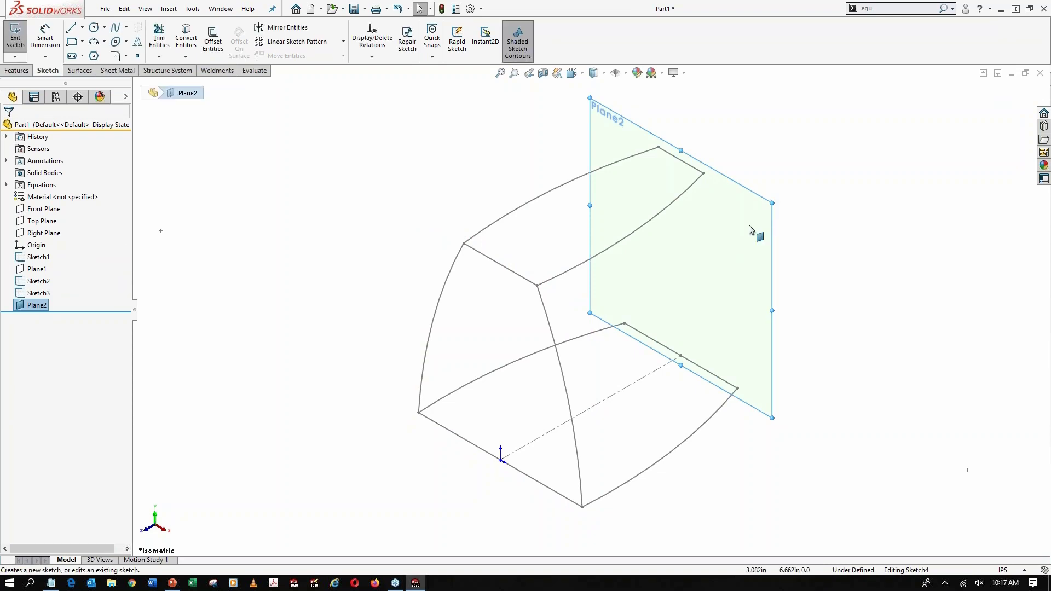
pyautogui.click(93, 42)
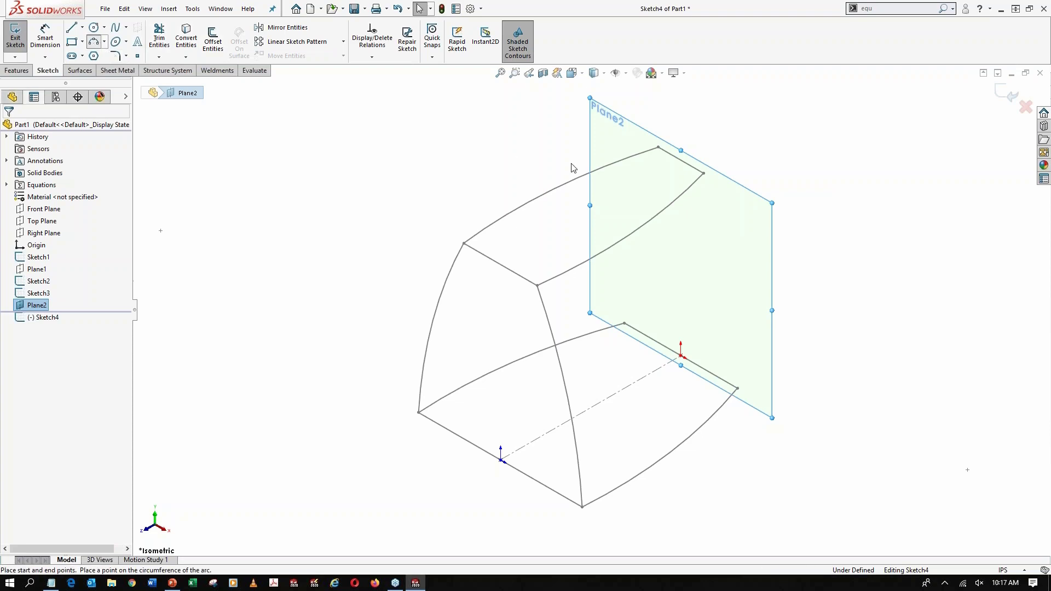
pyautogui.click(704, 174)
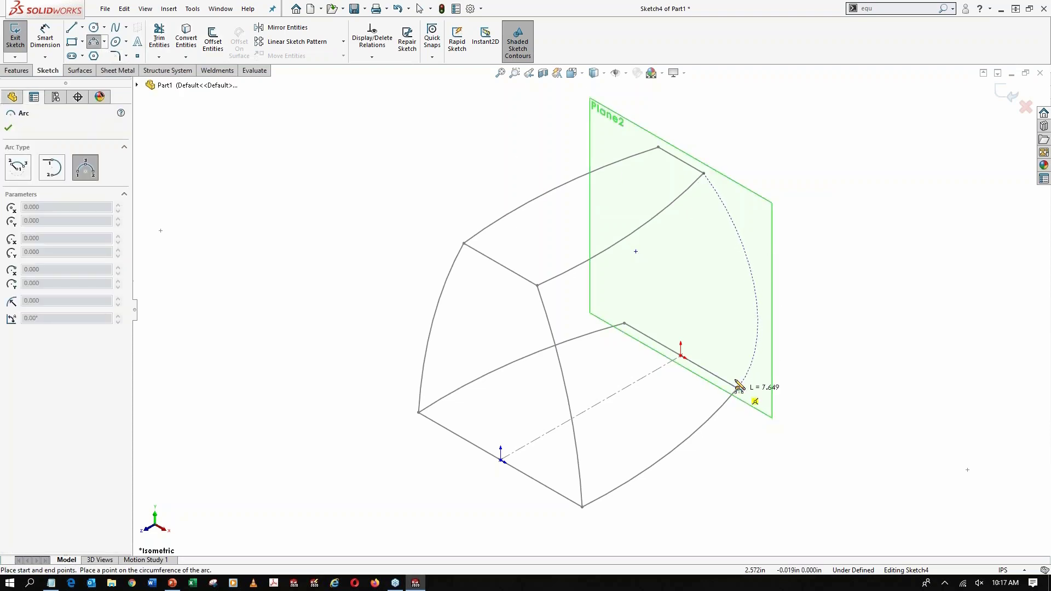
pyautogui.click(738, 388)
pyautogui.click(736, 285)
pyautogui.click(658, 147)
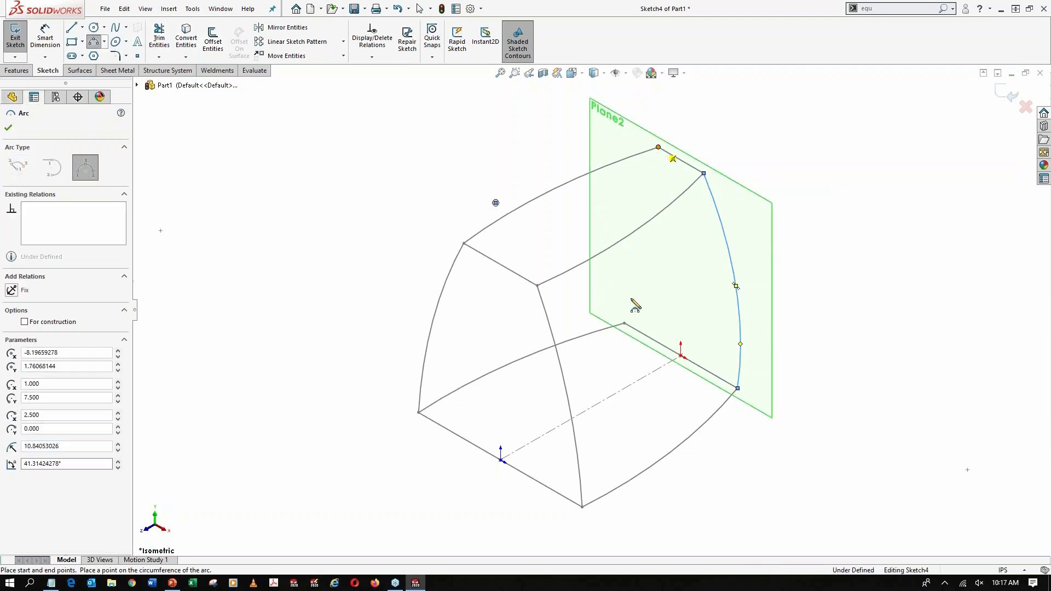
pyautogui.click(624, 324)
pyautogui.click(625, 271)
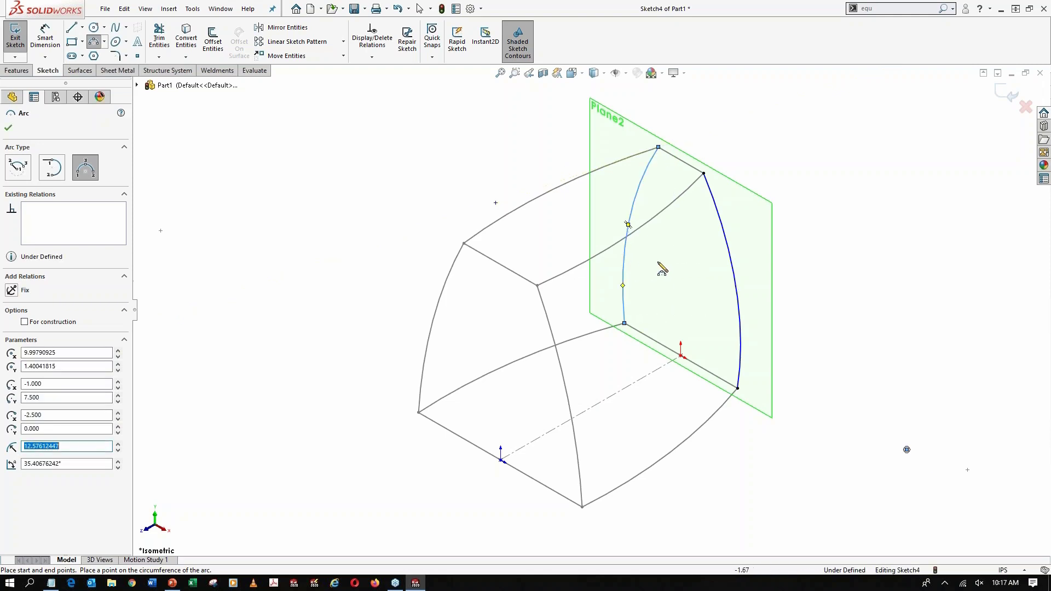
pyautogui.press('Escape')
# Dimension the right back arc's radius, link it to the global variable Curves (20), and place the dimension clear of the sketch
pyautogui.moveTo(836, 330); pyautogui.dragTo(827, 190, button='right')
pyautogui.click(725, 236)
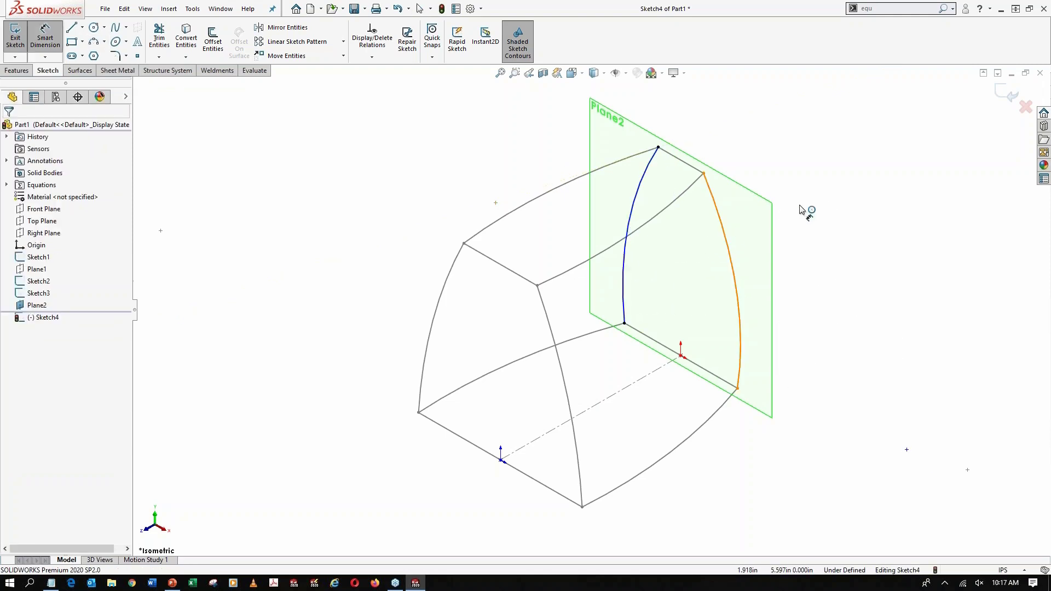
pyautogui.click(736, 192)
pyautogui.write('=')
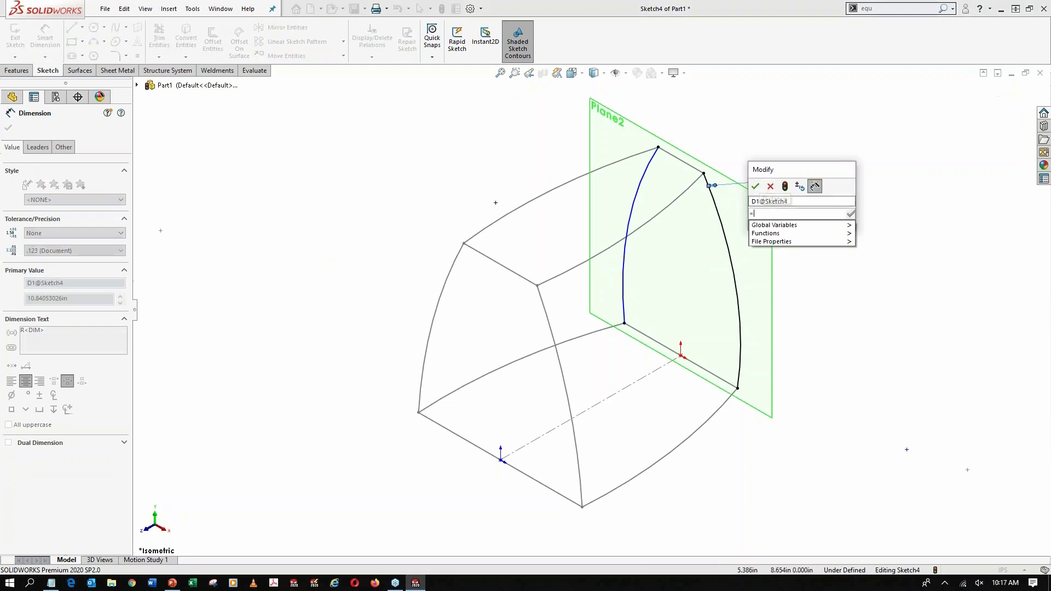
pyautogui.moveTo(845, 229)
pyautogui.click(882, 293)
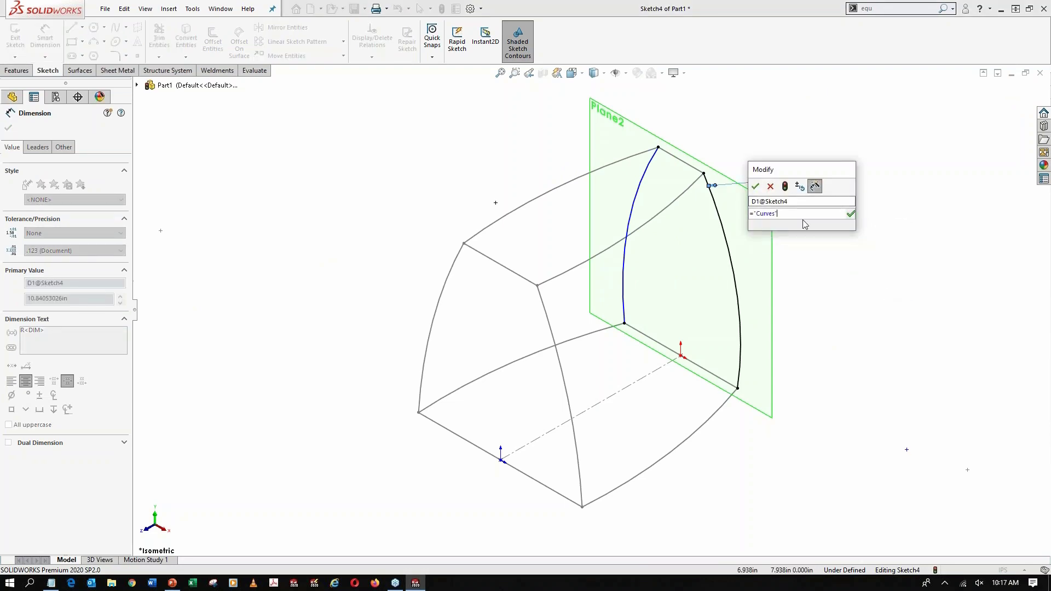
pyautogui.click(755, 190)
pyautogui.moveTo(783, 135); pyautogui.dragTo(832, 248)
pyautogui.press('Escape')
# Apply an Equal relation between the two back guide arcs and exit the sketch
pyautogui.click(728, 274)
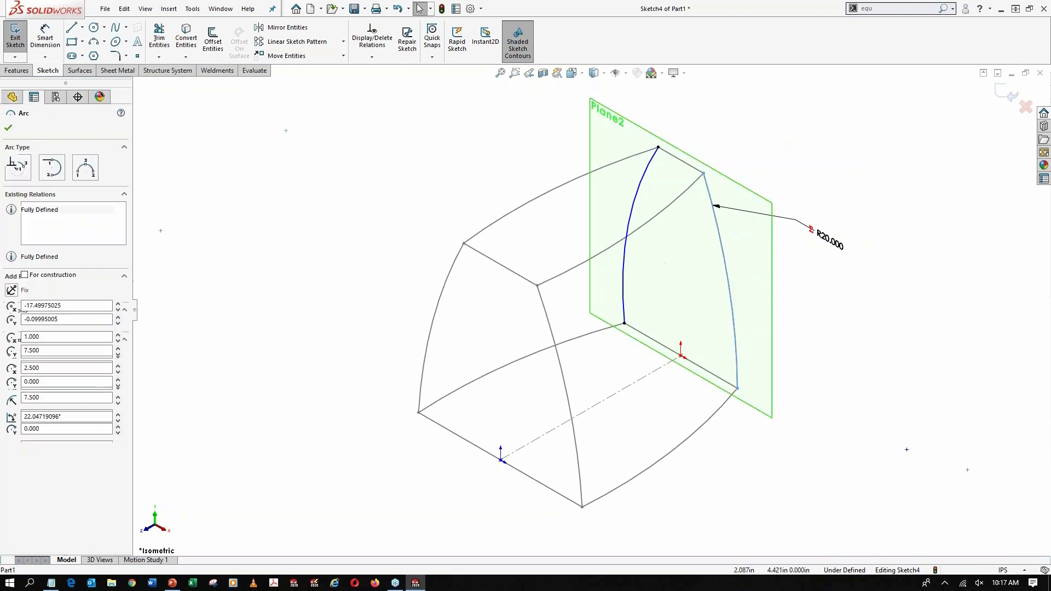
pyautogui.keyDown('ctrl'); pyautogui.click(632, 209); pyautogui.keyUp('ctrl')
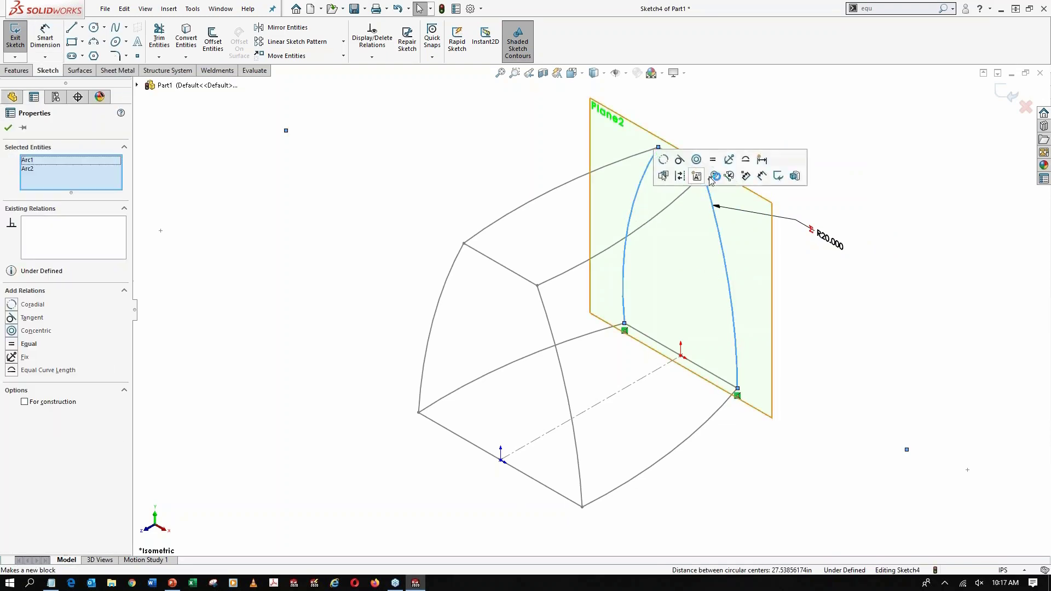
pyautogui.click(717, 167)
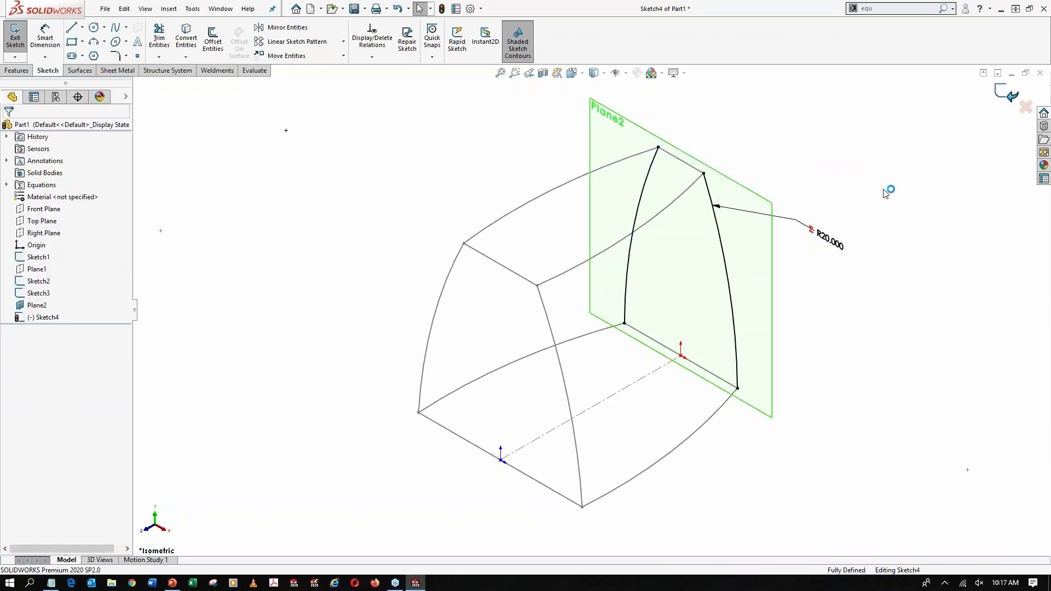
# Hide the reference plane Plane2 at the back of the housing
pyautogui.click(763, 268)
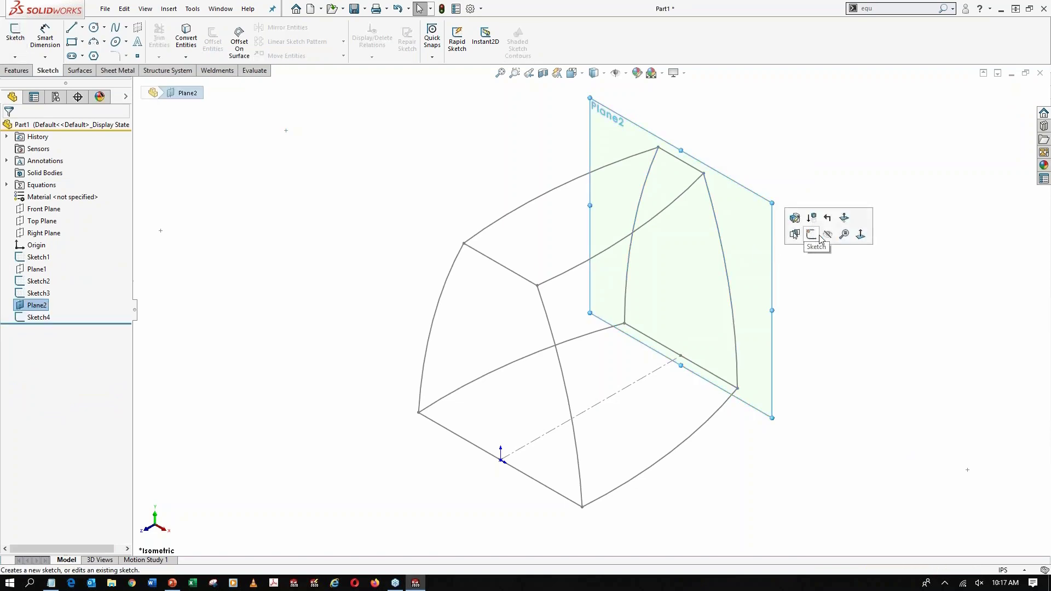
pyautogui.click(828, 235)
pyautogui.moveTo(679, 275)
pyautogui.mouseDown(button='middle')
pyautogui.moveTo(671, 251)
pyautogui.moveTo(642, 235)
pyautogui.moveTo(706, 215)
pyautogui.moveTo(741, 219)
pyautogui.moveTo(718, 228)
pyautogui.moveTo(718, 243)
pyautogui.mouseUp(button='middle')
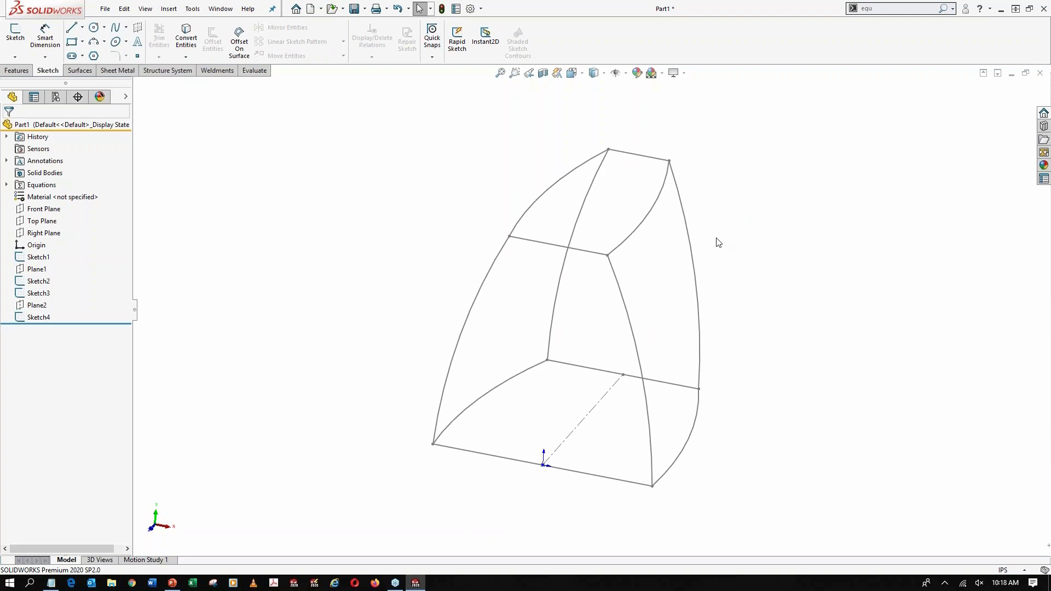
pyautogui.moveTo(684, 281)
pyautogui.mouseDown(button='middle')
pyautogui.moveTo(638, 258)
pyautogui.moveTo(662, 258)
pyautogui.moveTo(643, 227)
pyautogui.moveTo(650, 258)
pyautogui.mouseUp(button='middle')
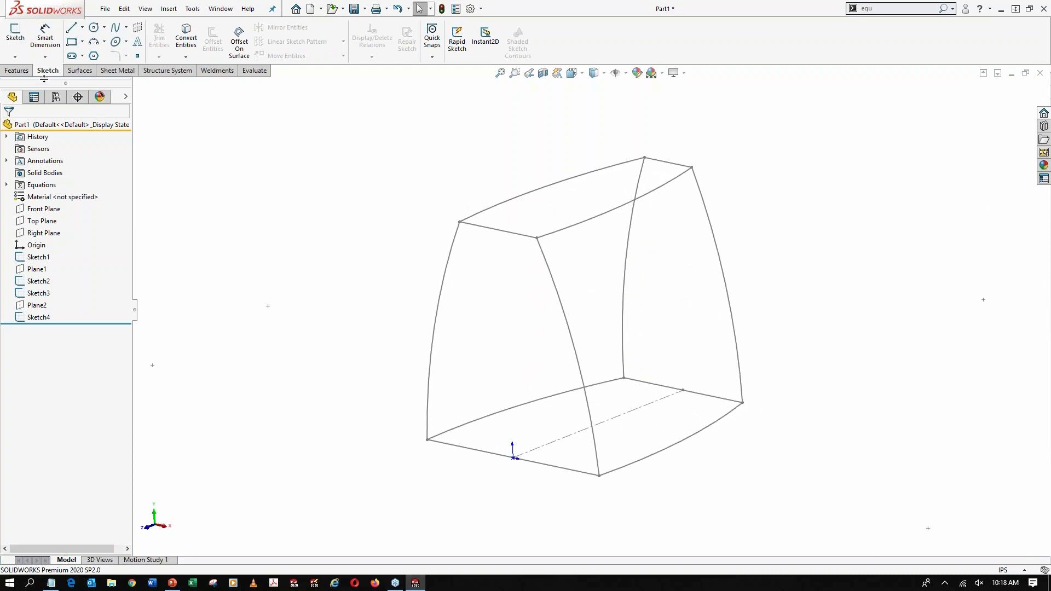
# Start a Lofted Boss/Base using the base profile Sketch1 and the top profile Sketch2, picked at matching front corners
pyautogui.click(18, 71)
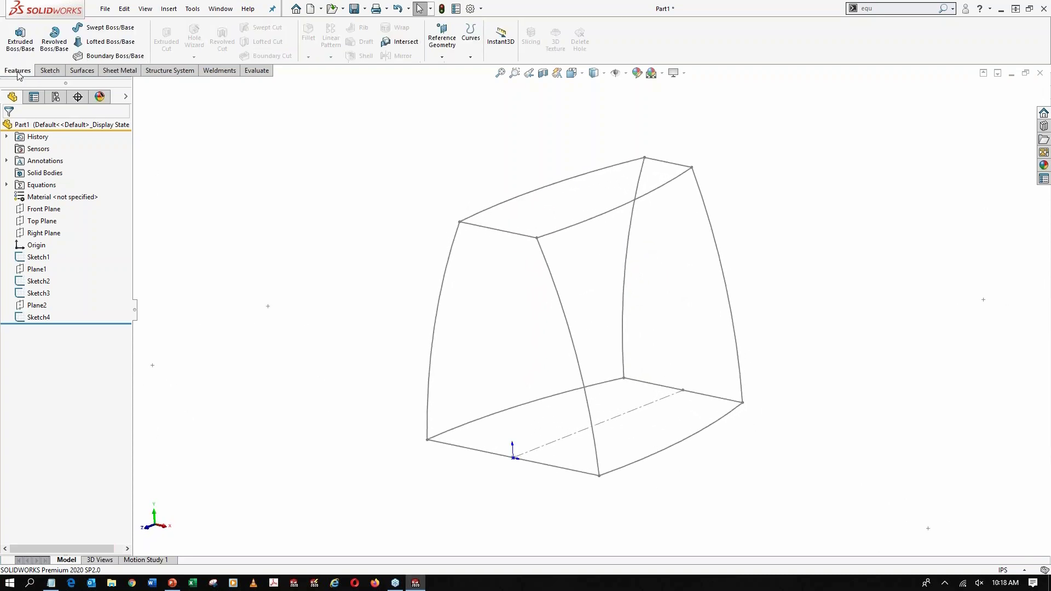
pyautogui.click(104, 41)
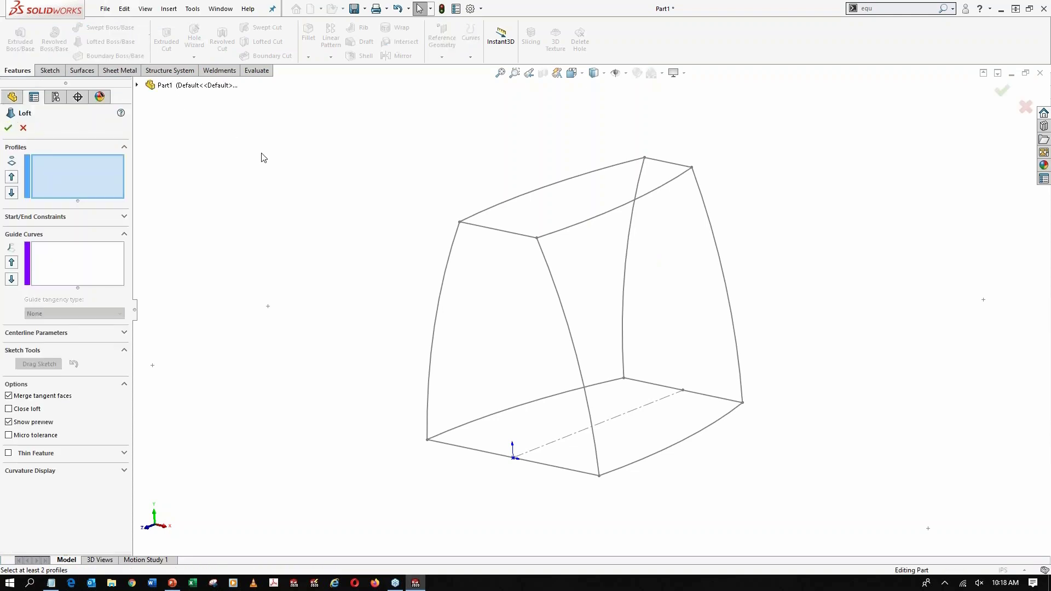
pyautogui.click(633, 467)
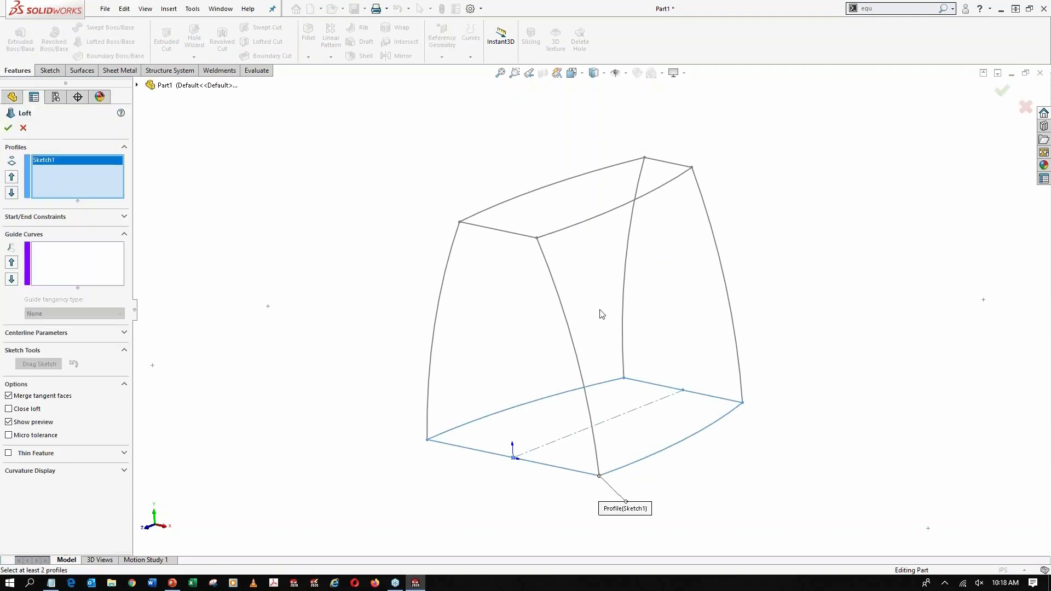
pyautogui.click(566, 230)
pyautogui.moveTo(615, 290); pyautogui.dragTo(638, 273, button='middle')
pyautogui.scroll(-3, 503, 276)
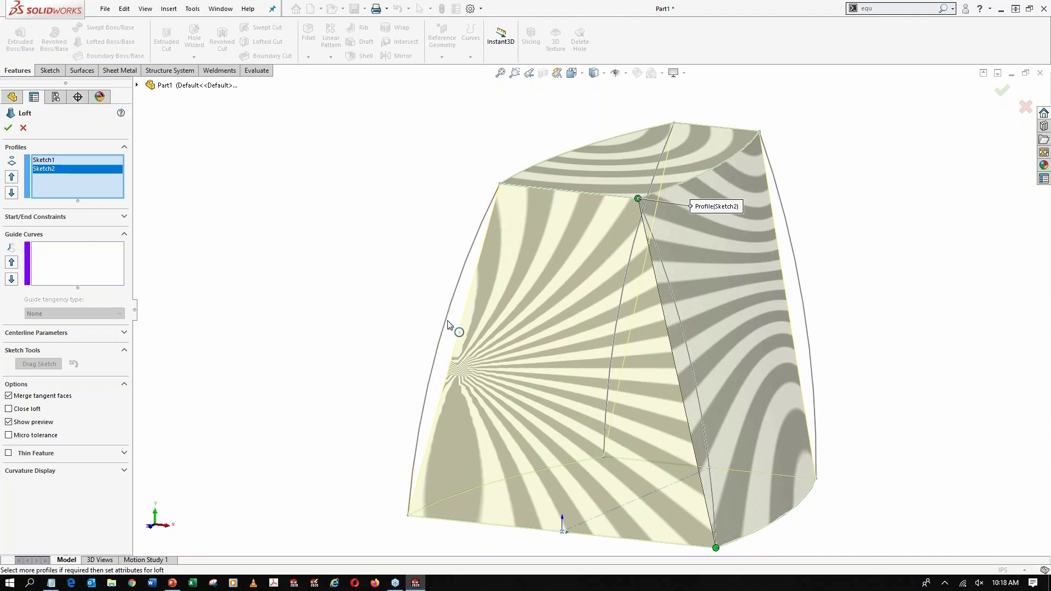
# Add the two front arcs to the loft as separate open-group guide curves
pyautogui.click(93, 260)
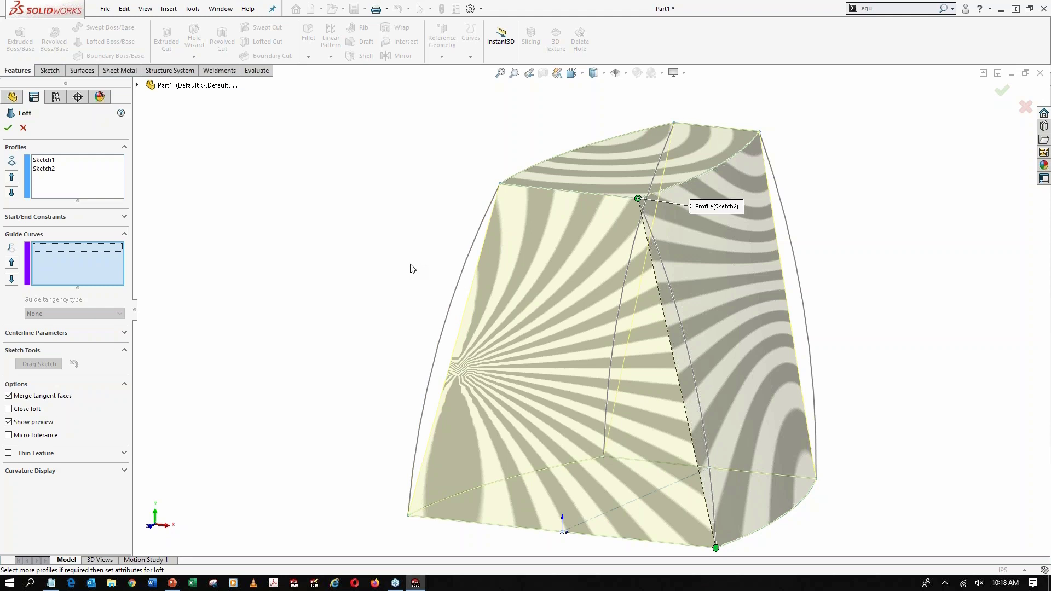
pyautogui.click(468, 263)
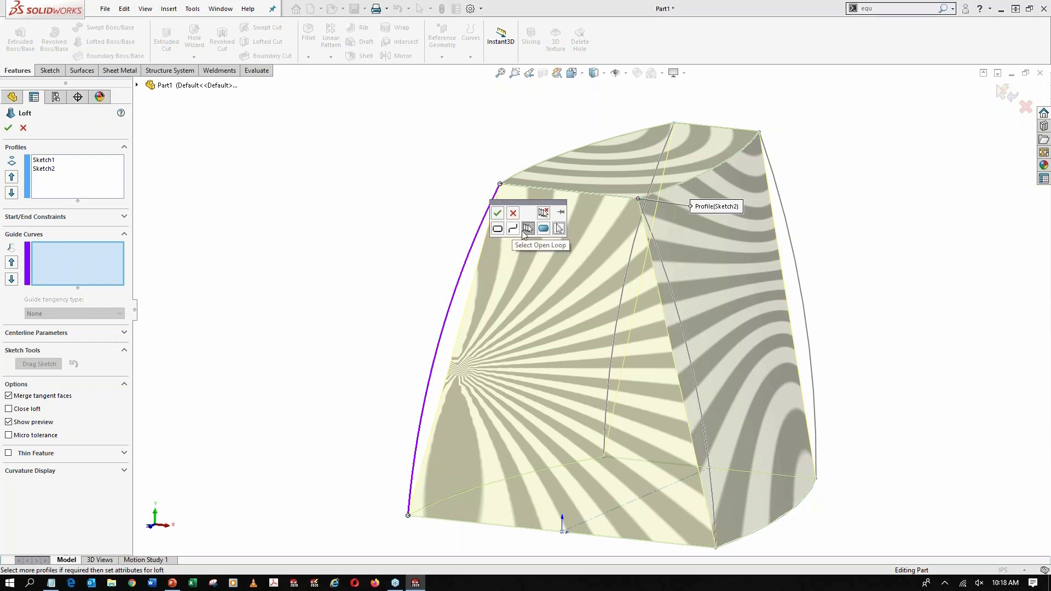
pyautogui.click(497, 212)
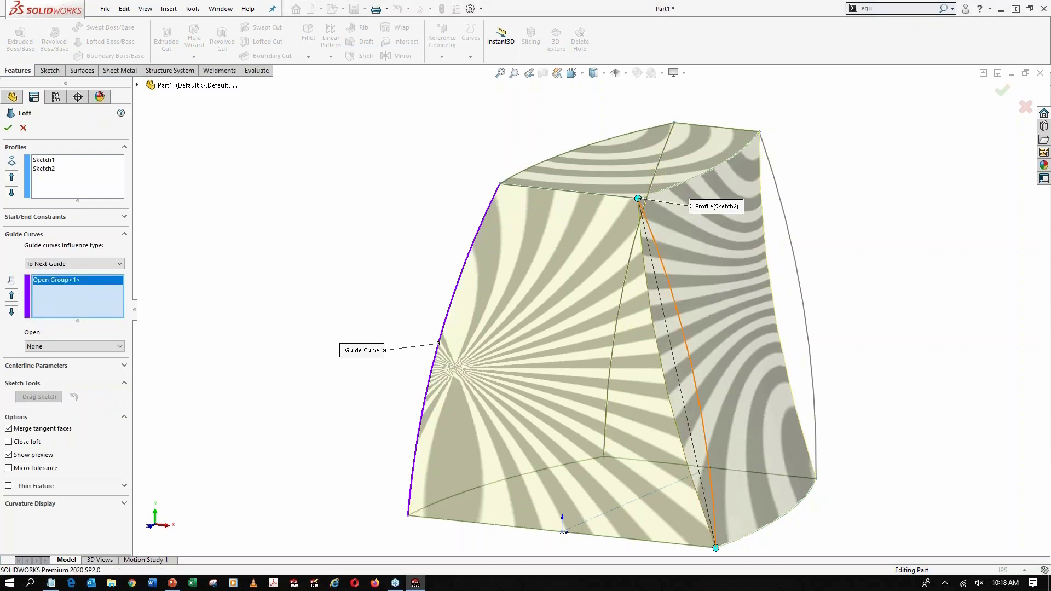
pyautogui.click(667, 280)
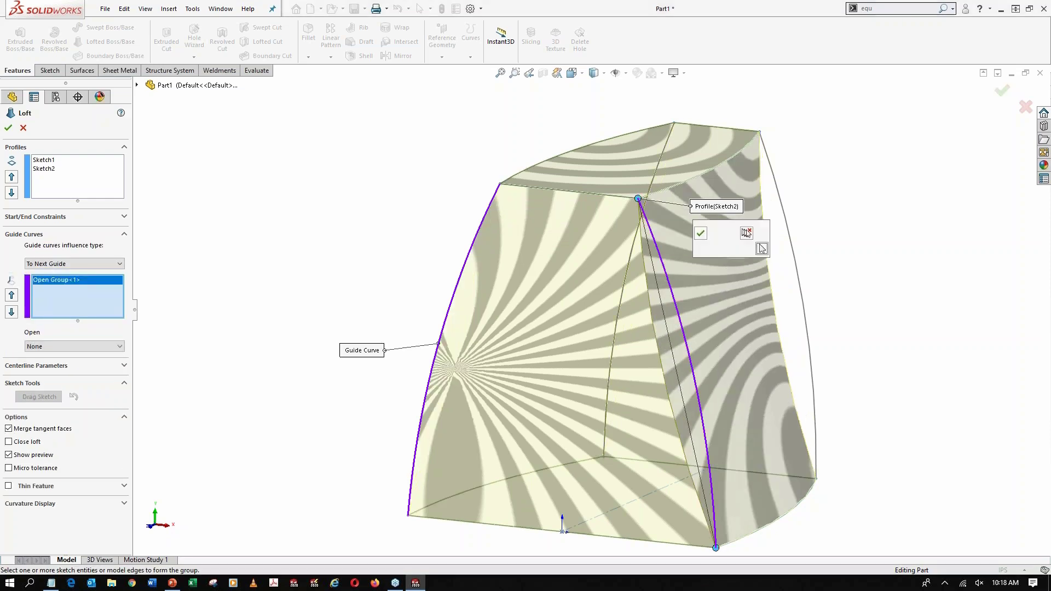
pyautogui.click(700, 232)
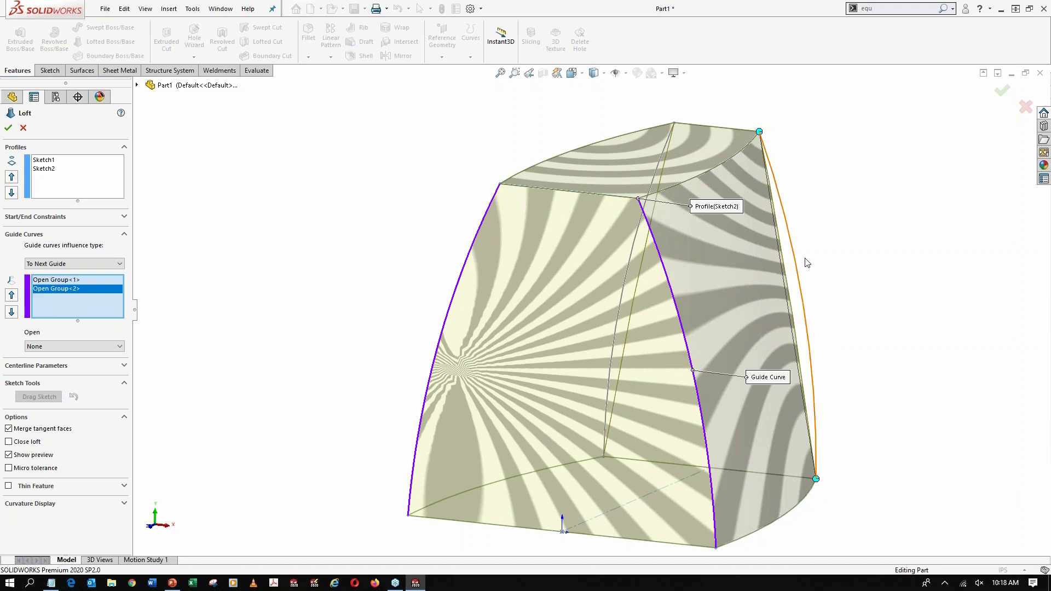
# Add the right and left back arcs as separate guide curves and complete the loft
pyautogui.click(789, 243)
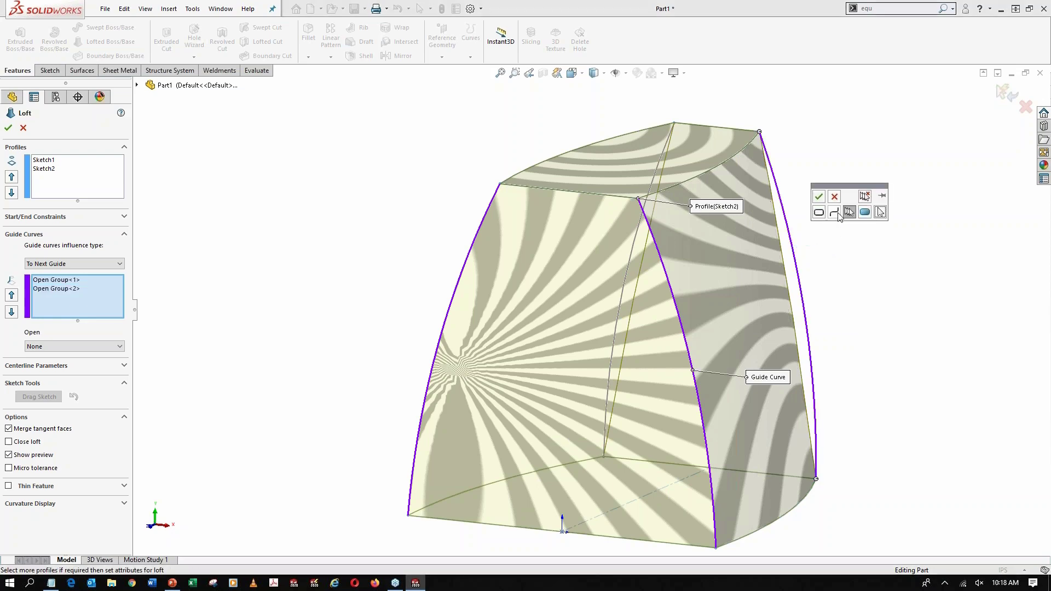
pyautogui.click(818, 196)
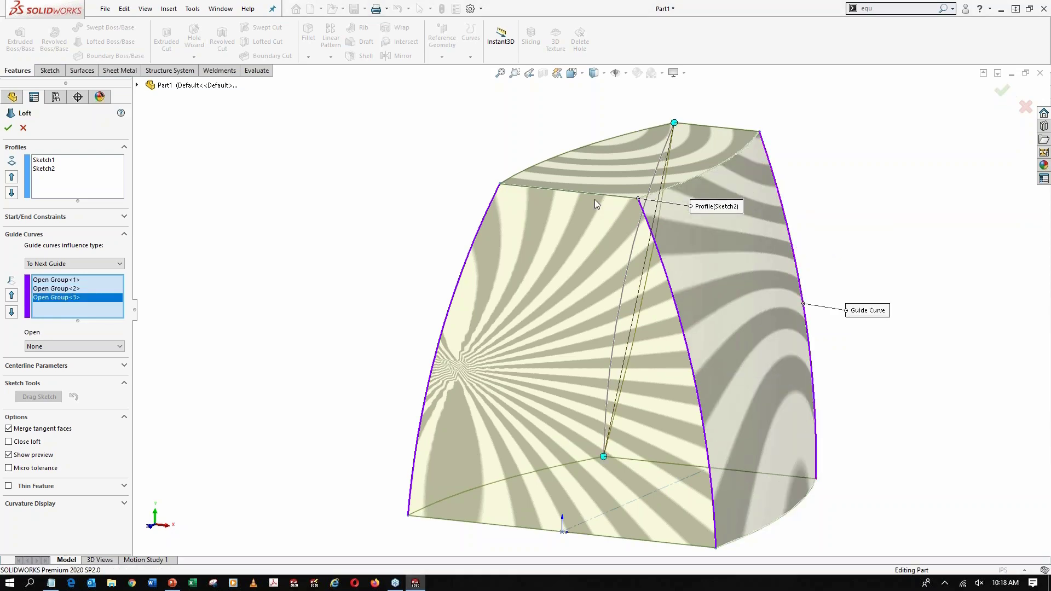
pyautogui.moveTo(620, 196); pyautogui.dragTo(542, 216, button='middle')
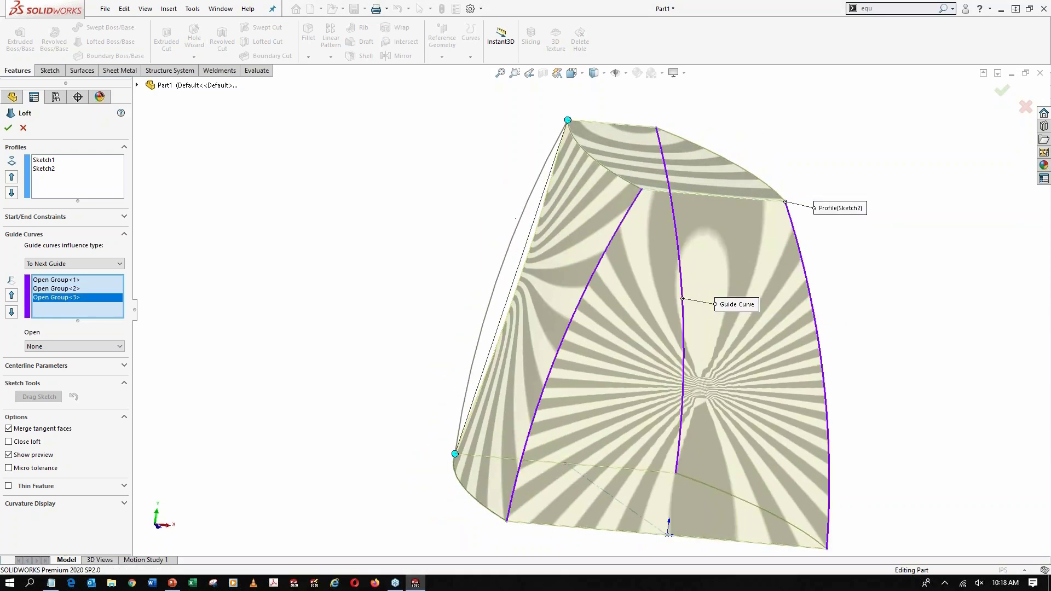
pyautogui.click(520, 225)
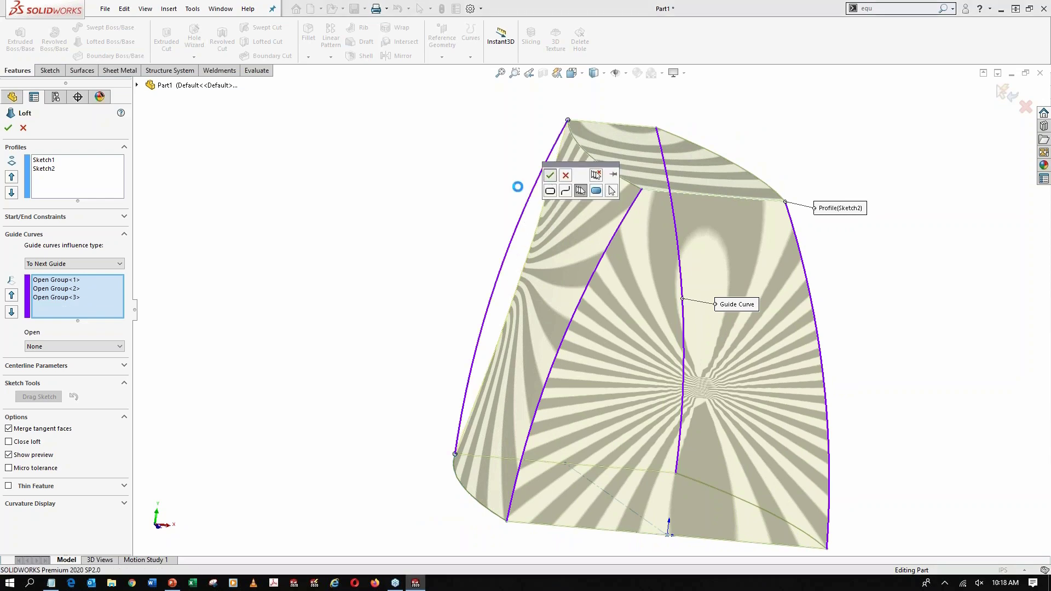
pyautogui.click(550, 174)
pyautogui.moveTo(458, 224); pyautogui.dragTo(309, 221, button='middle')
pyautogui.click(7, 128)
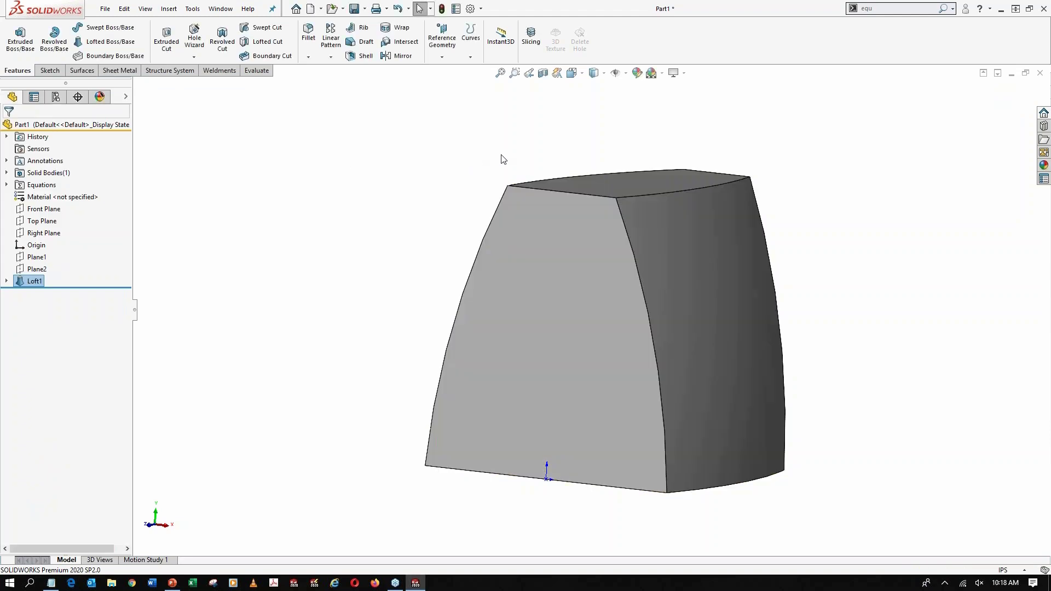
# Inspect the lofted solid from several sides and check its mass properties, especially the volume
pyautogui.moveTo(500, 160); pyautogui.dragTo(599, 296, button='middle')
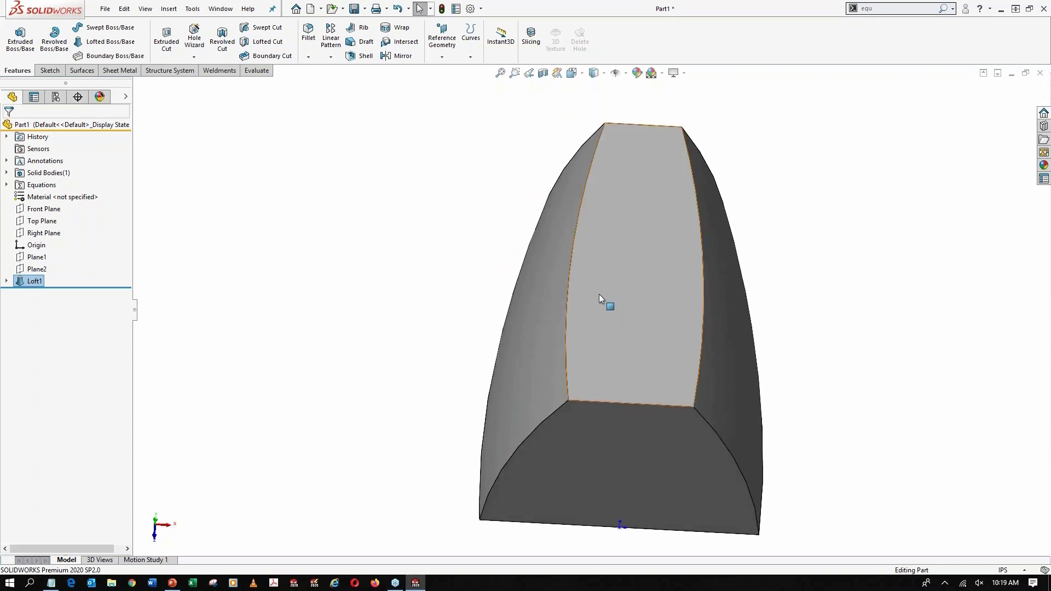
pyautogui.hotkey('ctrl', '7')
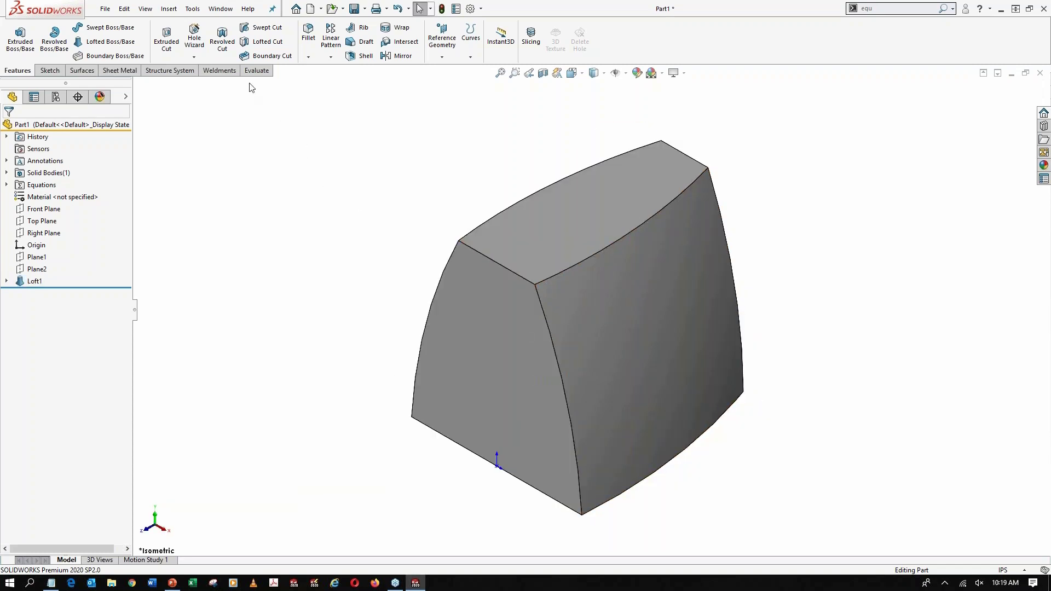
pyautogui.click(258, 72)
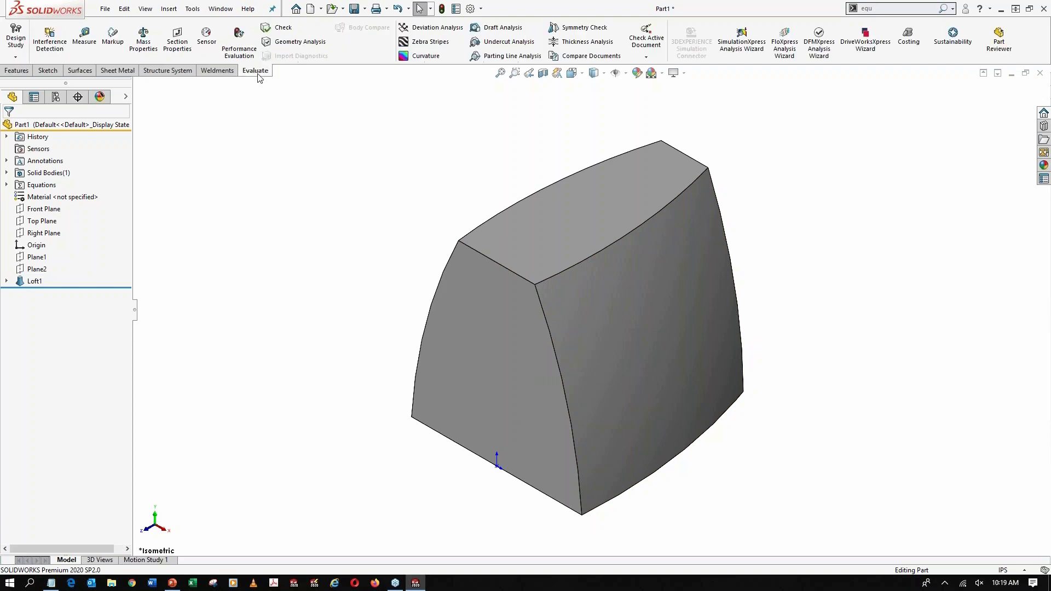
pyautogui.click(144, 37)
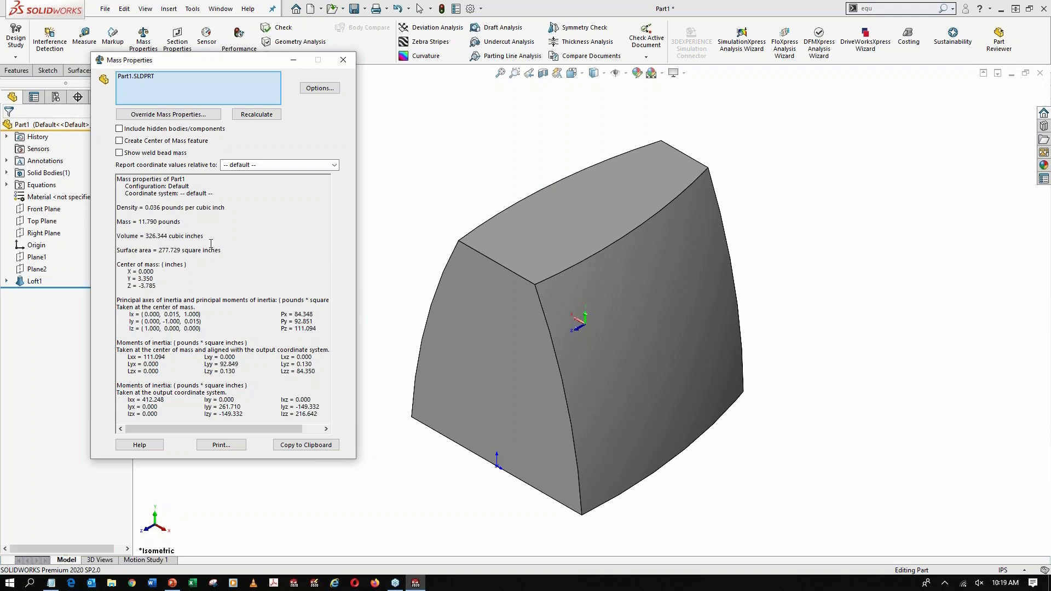
pyautogui.click(343, 60)
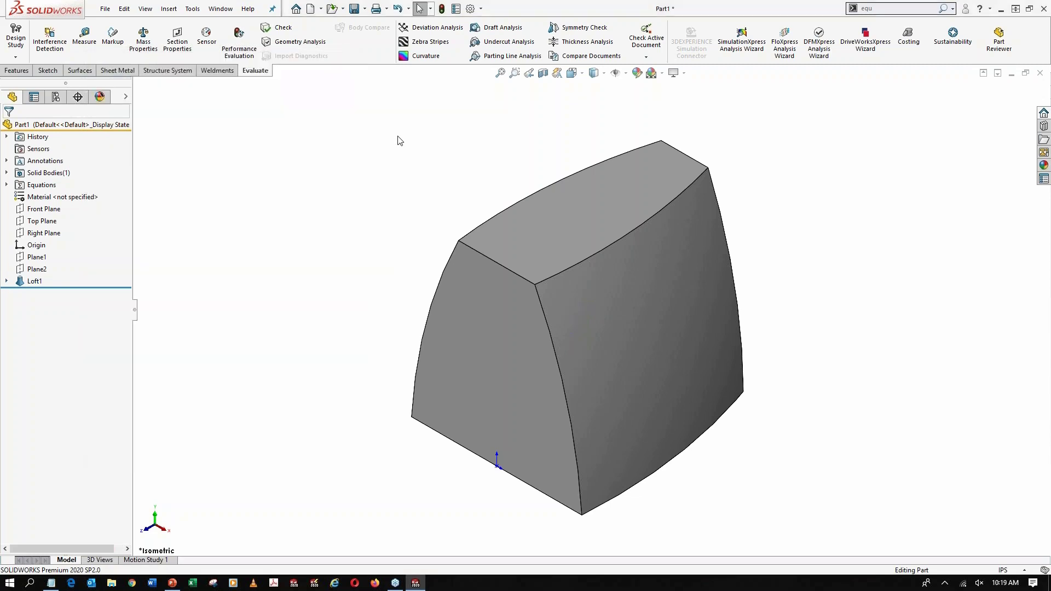
# Preview a Front Plane section through the lofted body at an offset of about -2.53 in, and cancel it
pyautogui.click(543, 72)
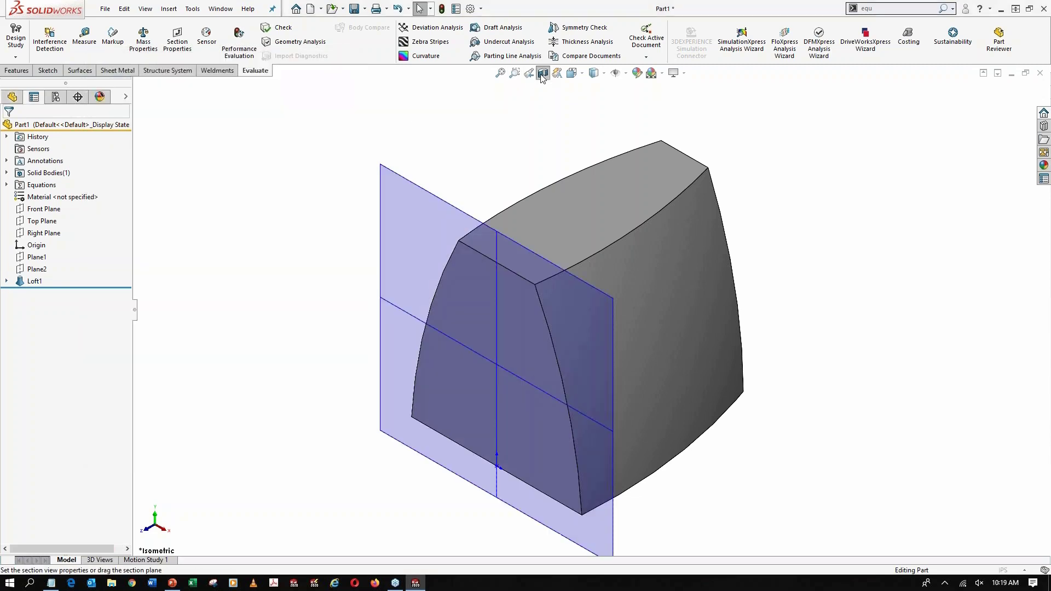
pyautogui.moveTo(457, 387); pyautogui.dragTo(527, 361)
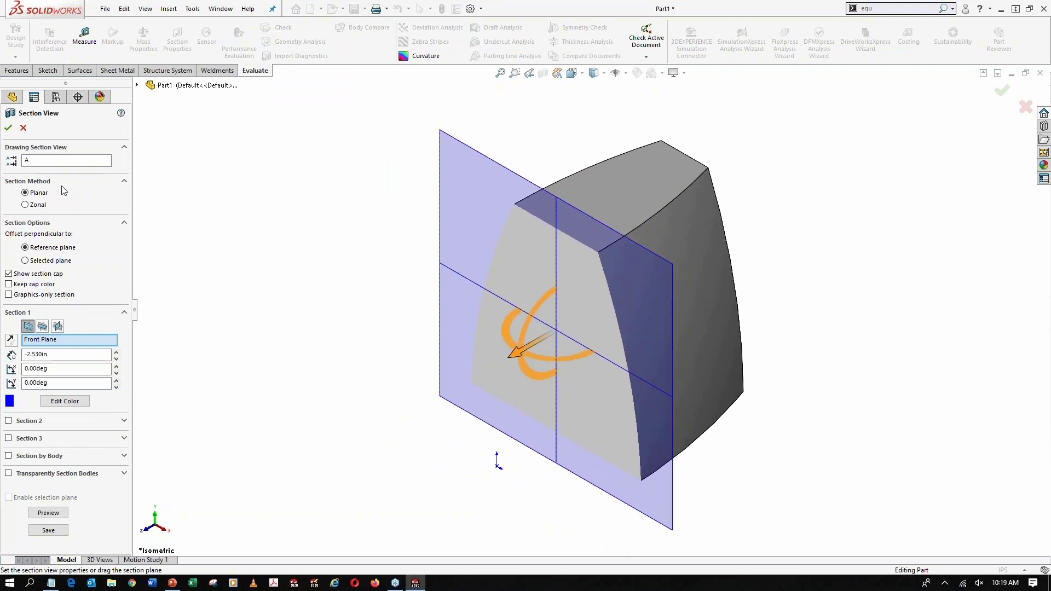
pyautogui.click(22, 129)
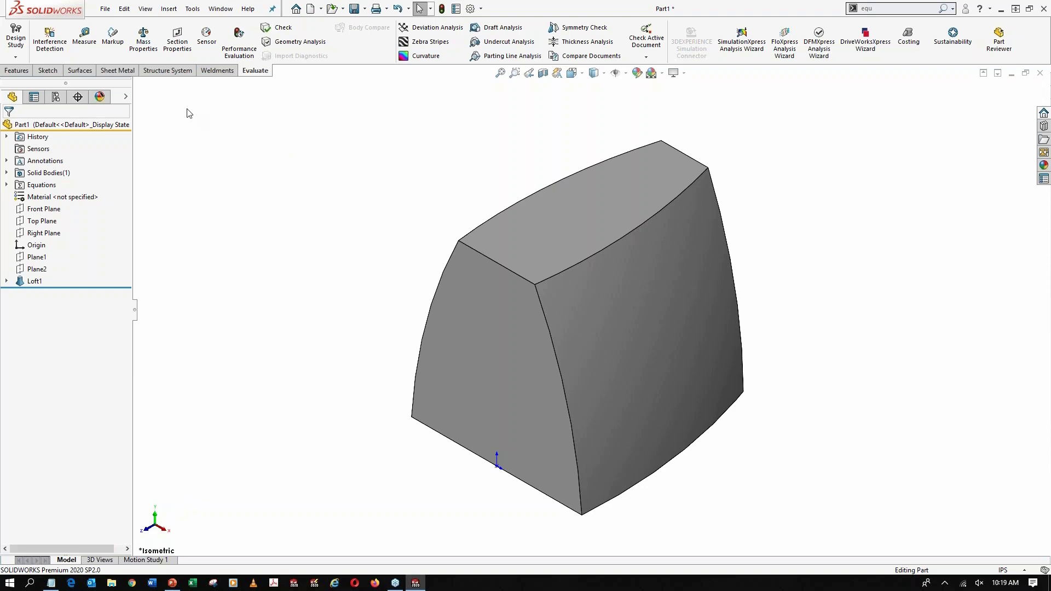
# Shell the lofted body outward with a 0.5 in wall thickness, without removing any faces
pyautogui.click(17, 70)
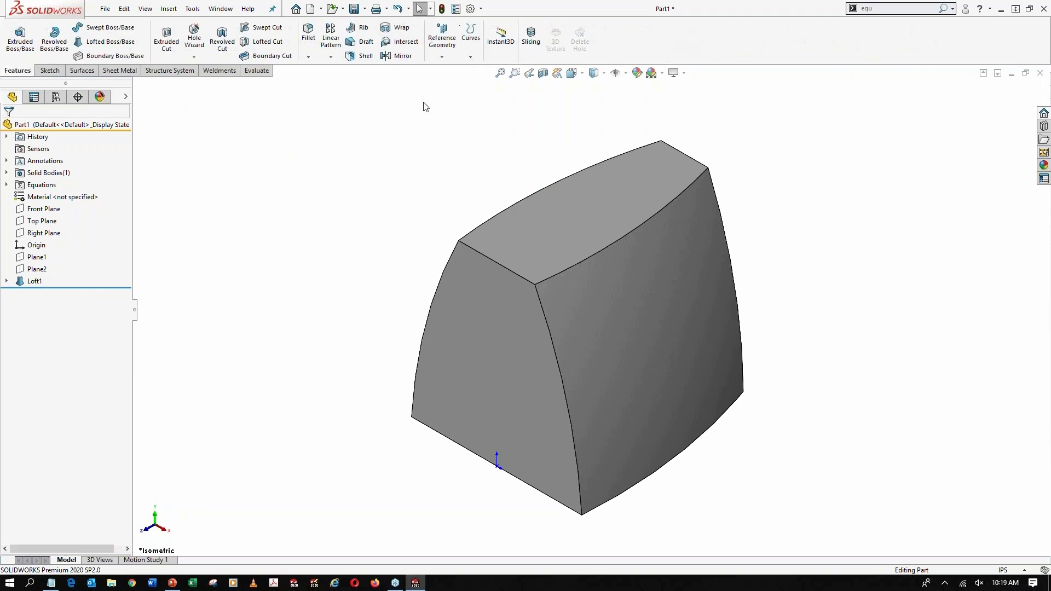
pyautogui.click(362, 56)
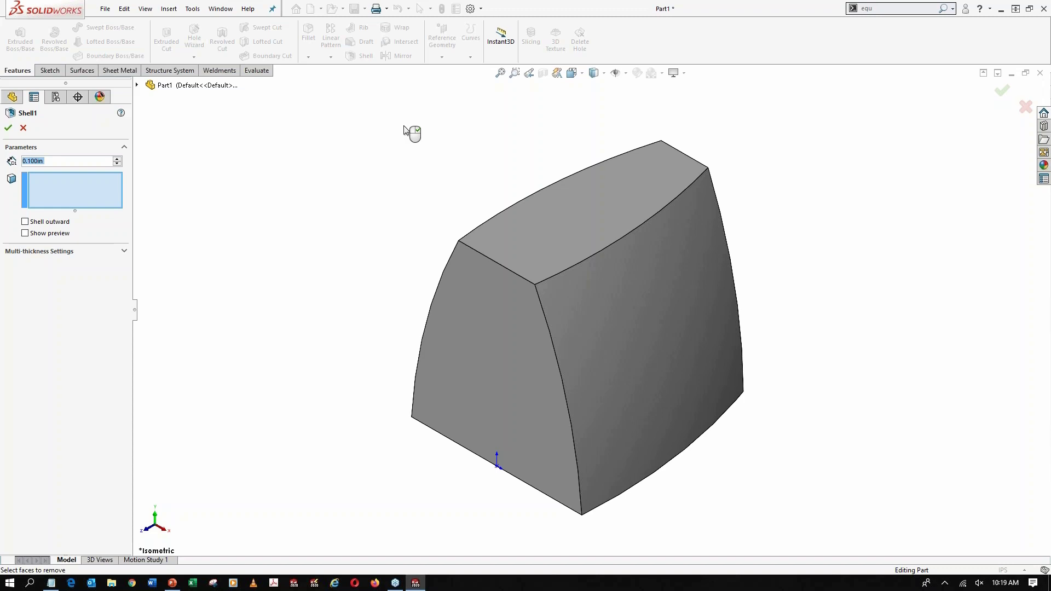
pyautogui.write('0.5')
pyautogui.press('Return')
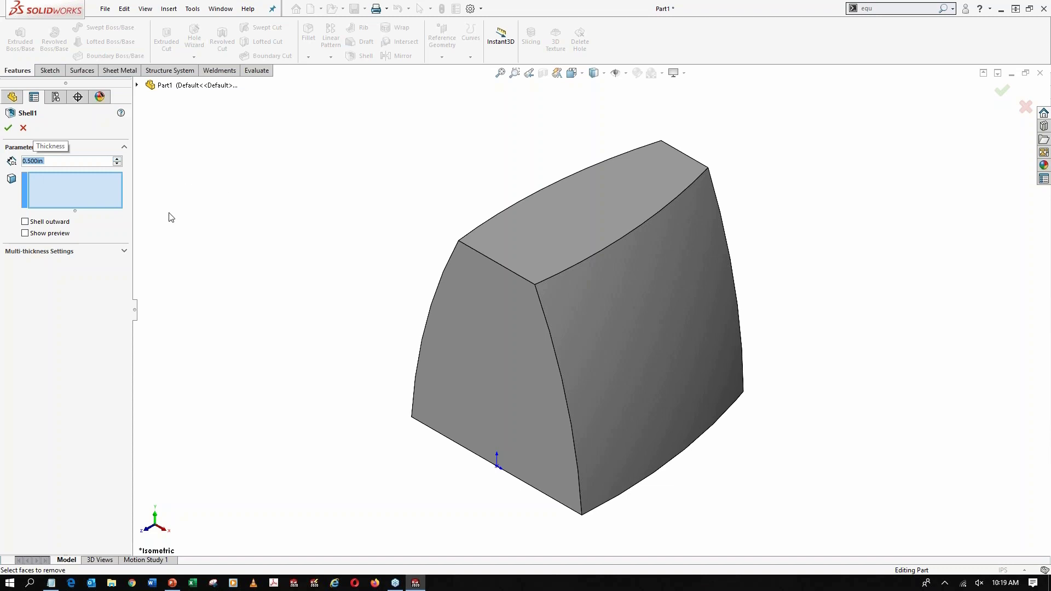
pyautogui.click(32, 223)
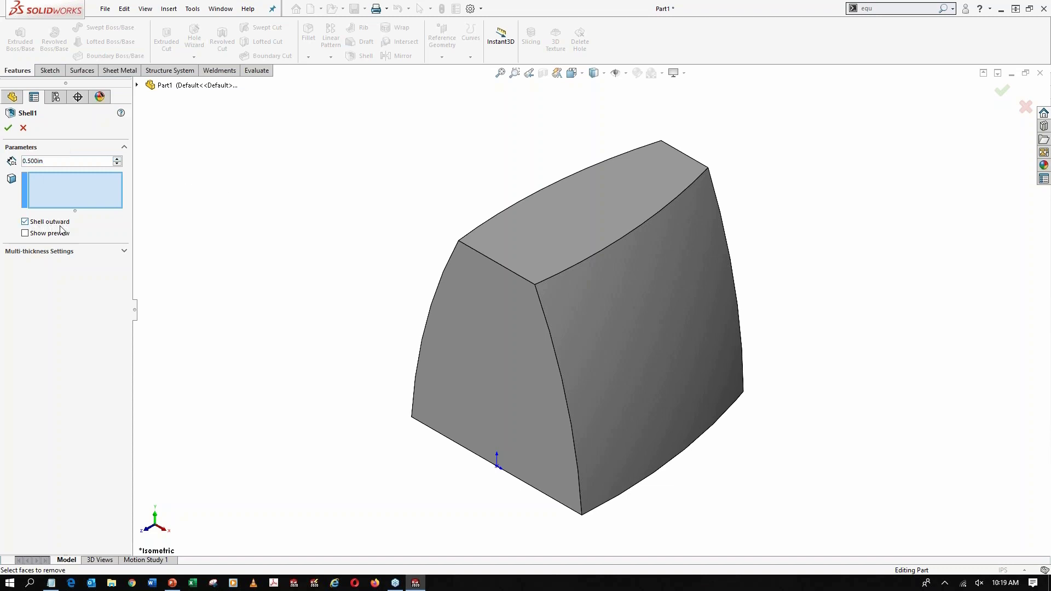
pyautogui.scroll(-1, 481, 310)
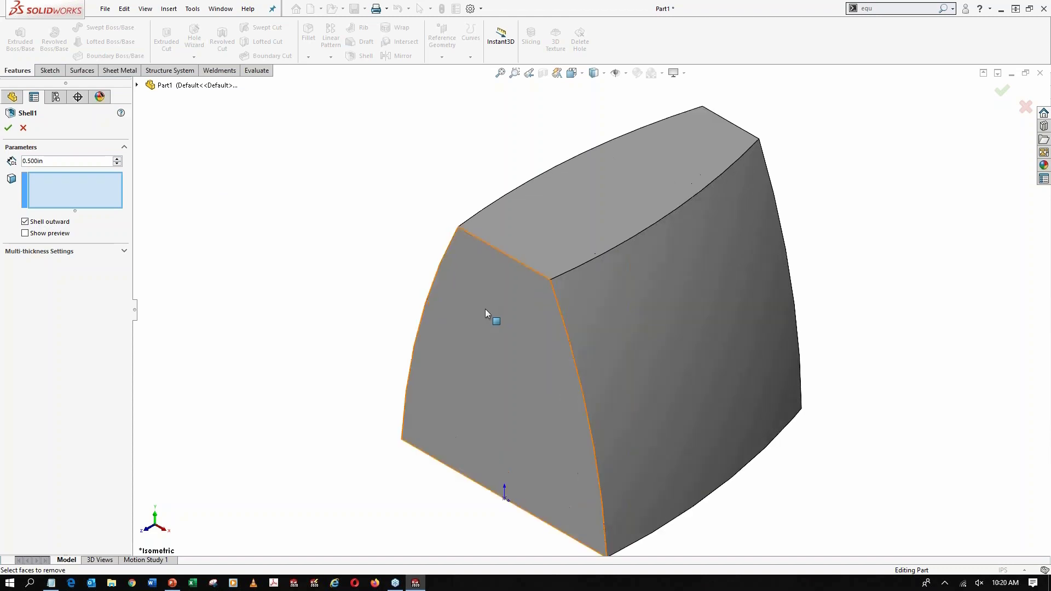
pyautogui.click(8, 128)
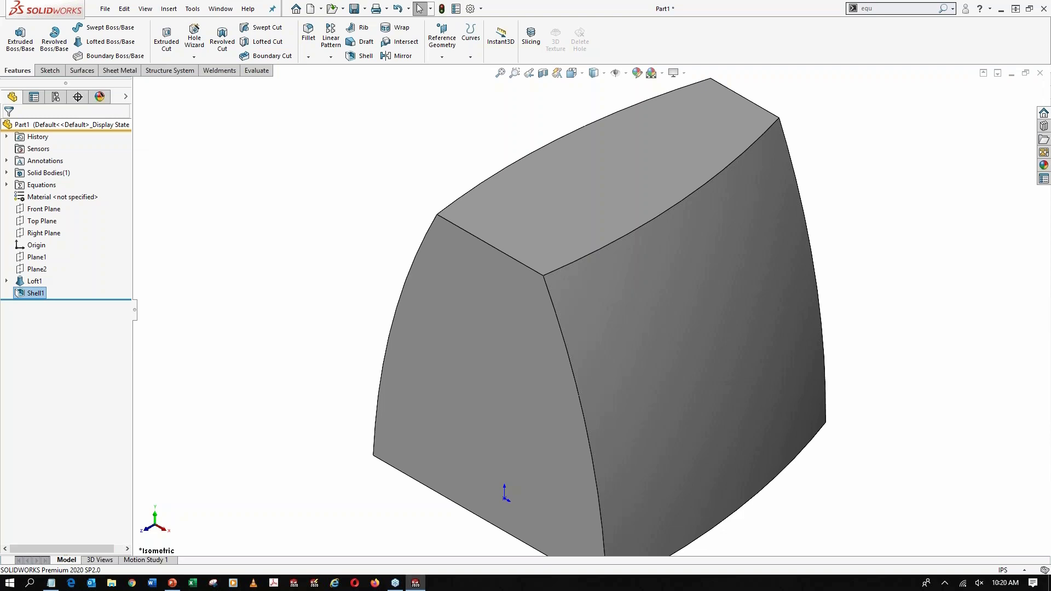
# Inspect the hollow interior with a Front Plane section offset about -3.79 in, and turn the section view off
pyautogui.scroll(2, 516, 100)
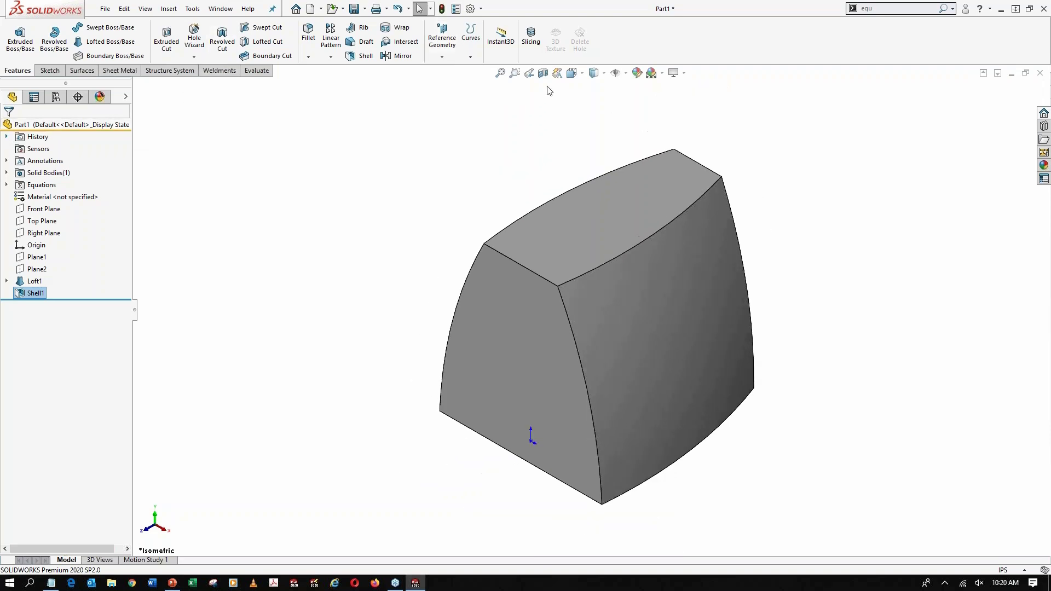
pyautogui.click(542, 73)
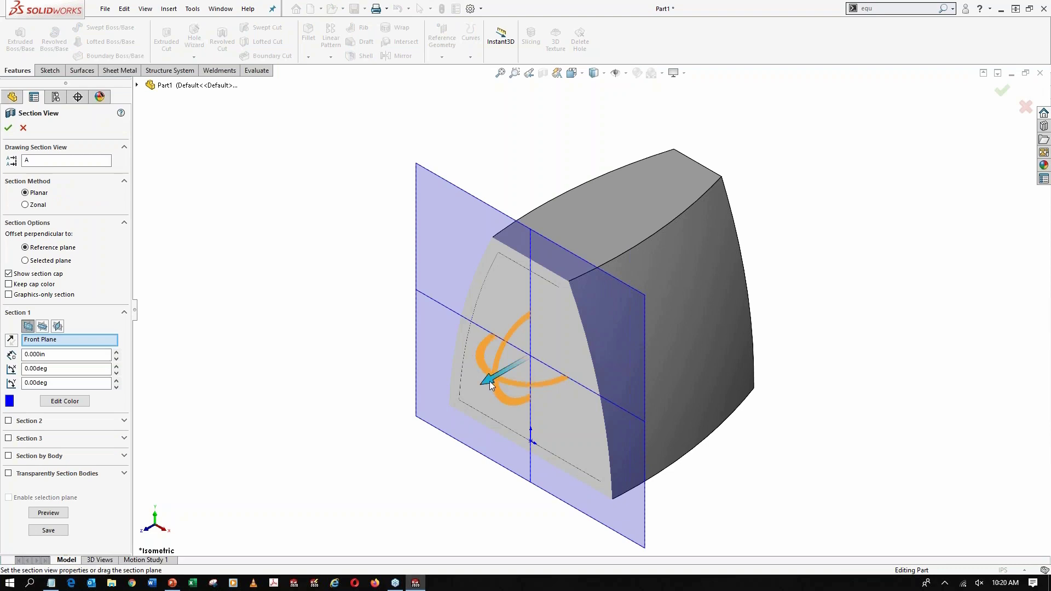
pyautogui.moveTo(489, 381); pyautogui.dragTo(564, 339)
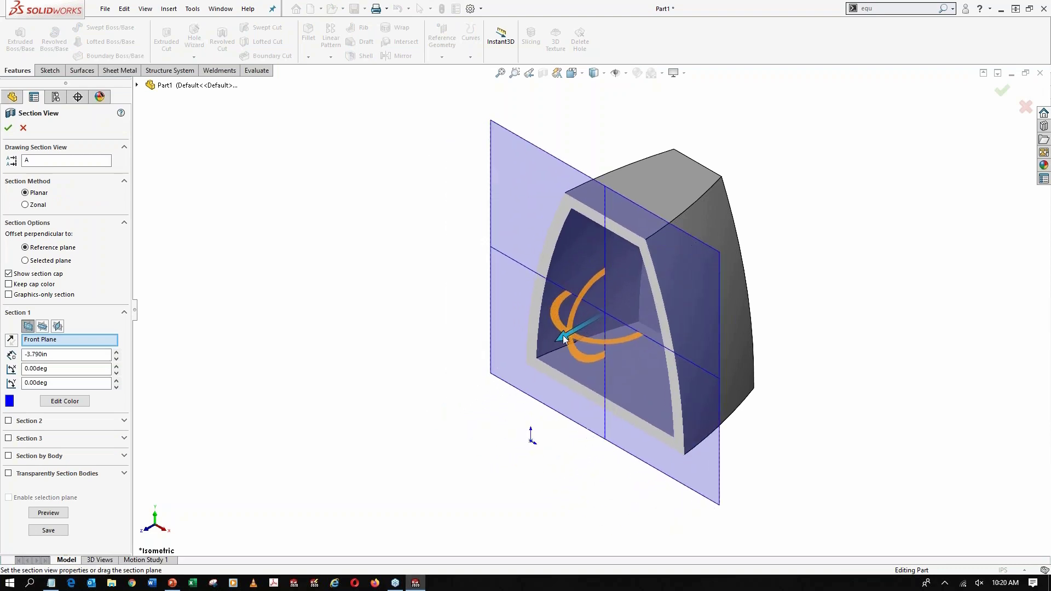
pyautogui.click(8, 127)
pyautogui.moveTo(508, 347); pyautogui.dragTo(516, 321, button='middle')
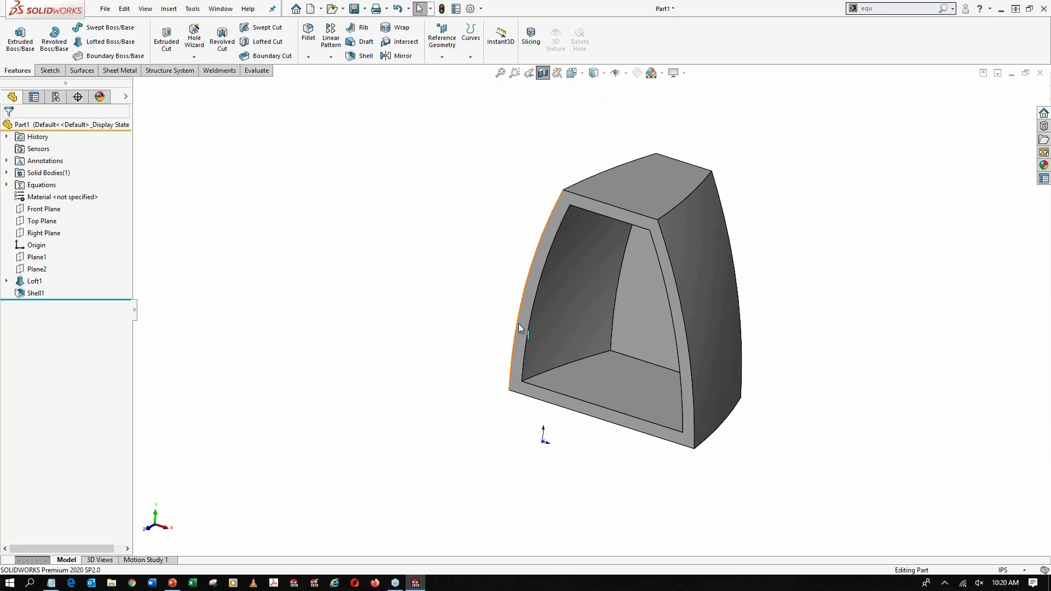
pyautogui.click(543, 73)
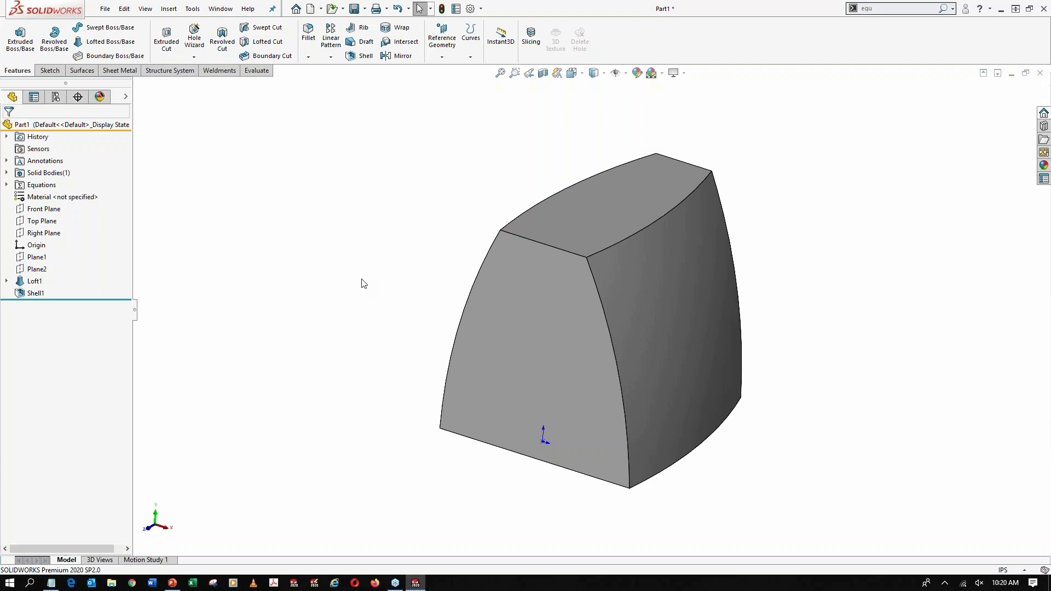
# Intersect the shelled body with the Right Plane, creating only the internal regions as separate solid bodies
pyautogui.click(48, 234)
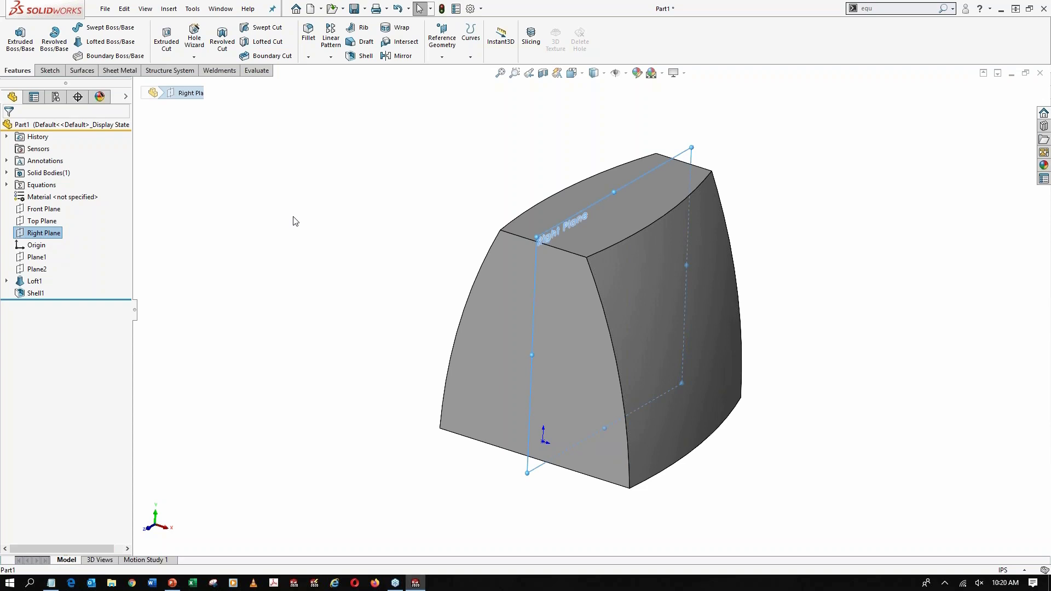
pyautogui.keyDown('ctrl'); pyautogui.click(505, 257); pyautogui.keyUp('ctrl')
pyautogui.click(896, 11)
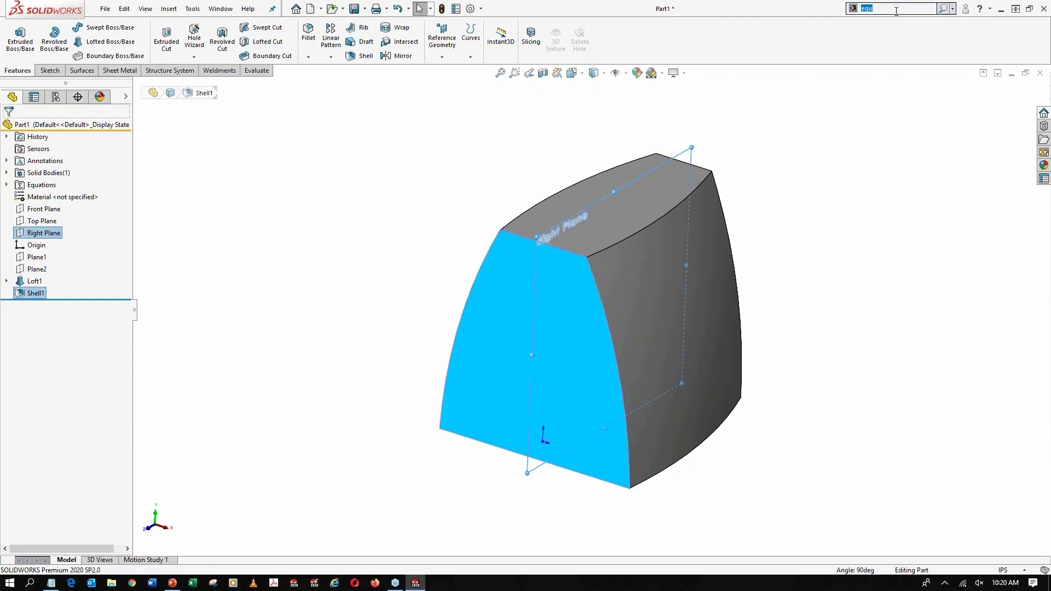
pyautogui.write('inter')
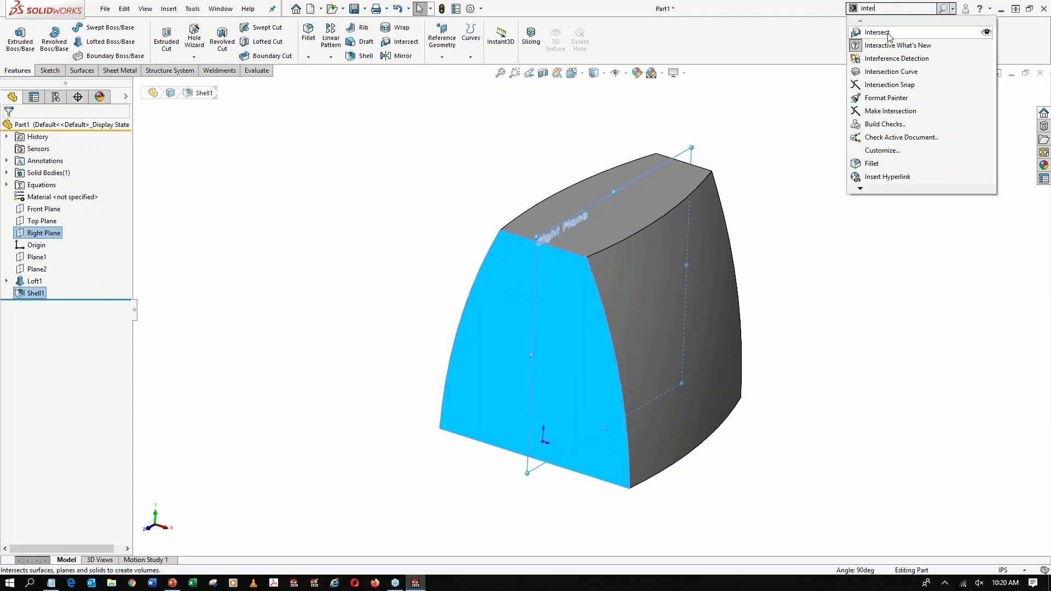
pyautogui.click(876, 32)
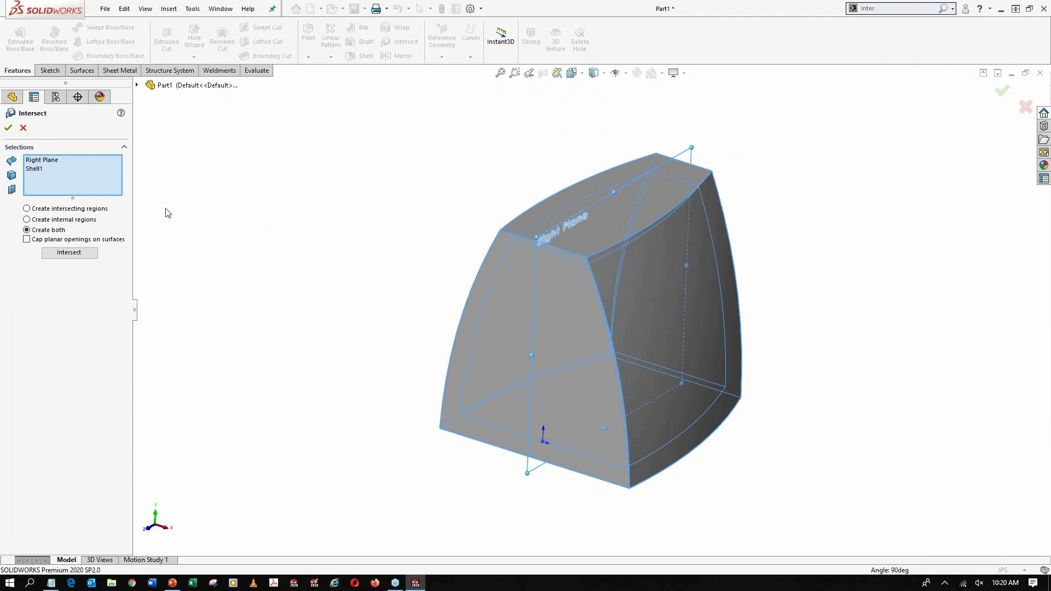
pyautogui.click(68, 220)
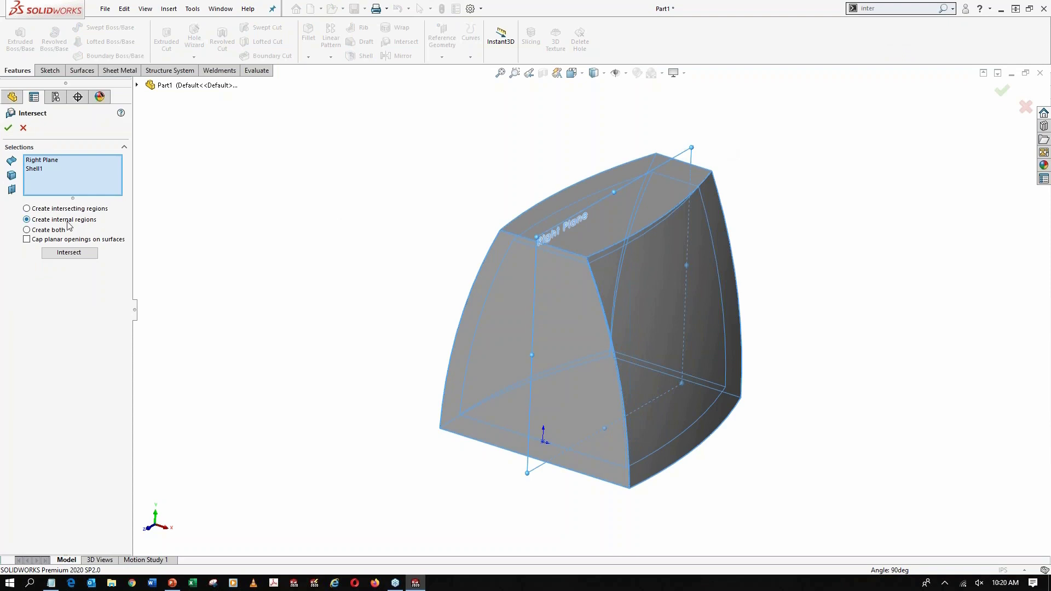
pyautogui.click(78, 259)
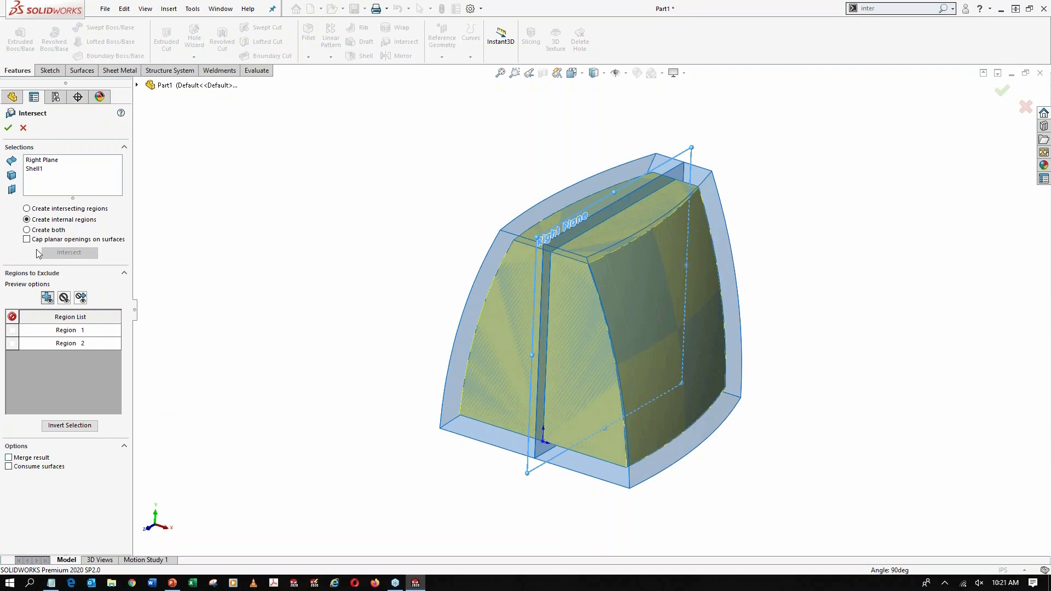
pyautogui.click(9, 128)
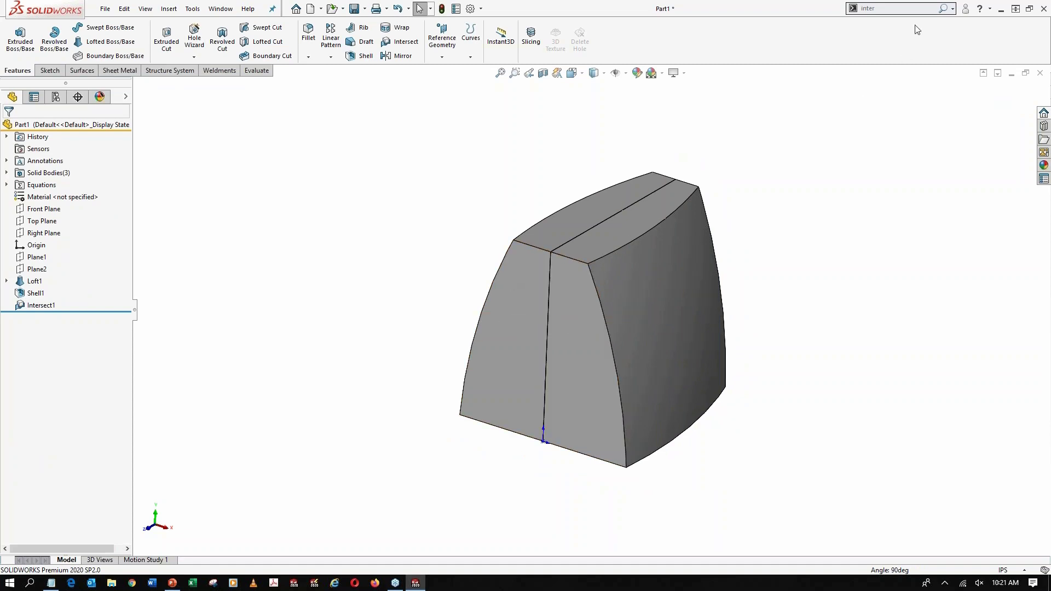
# Combine the two inner half bodies into a single solid with the Add operation
pyautogui.click(909, 6)
pyautogui.write('comb')
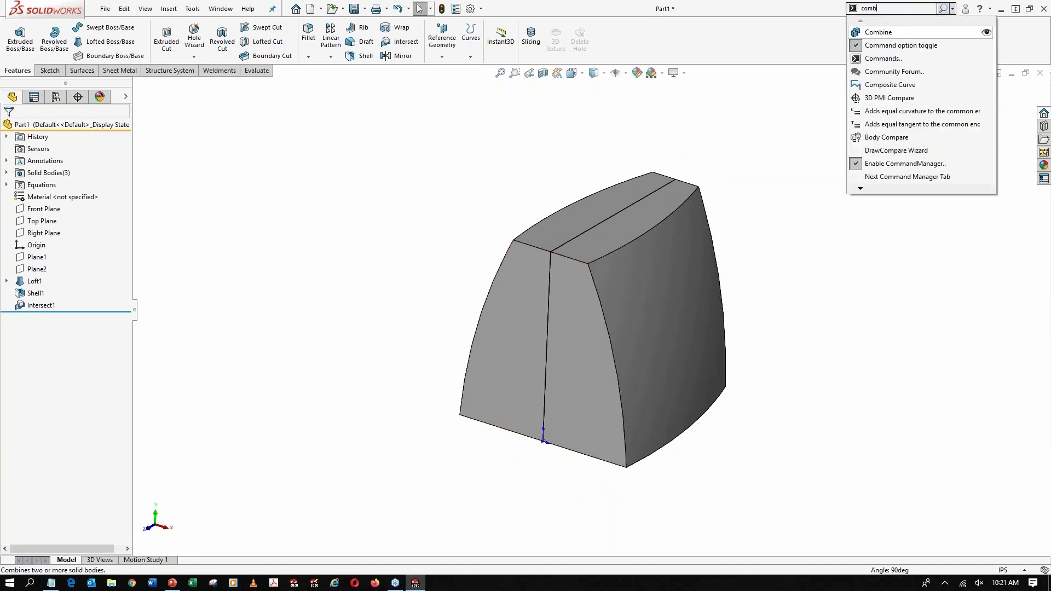
pyautogui.click(909, 22)
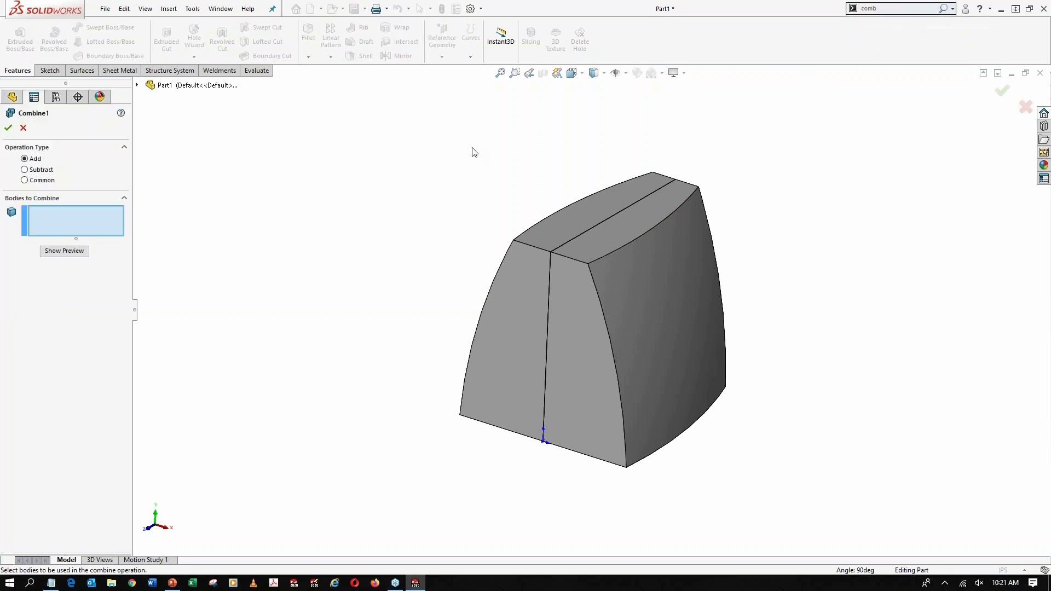
pyautogui.click(524, 267)
pyautogui.click(555, 284)
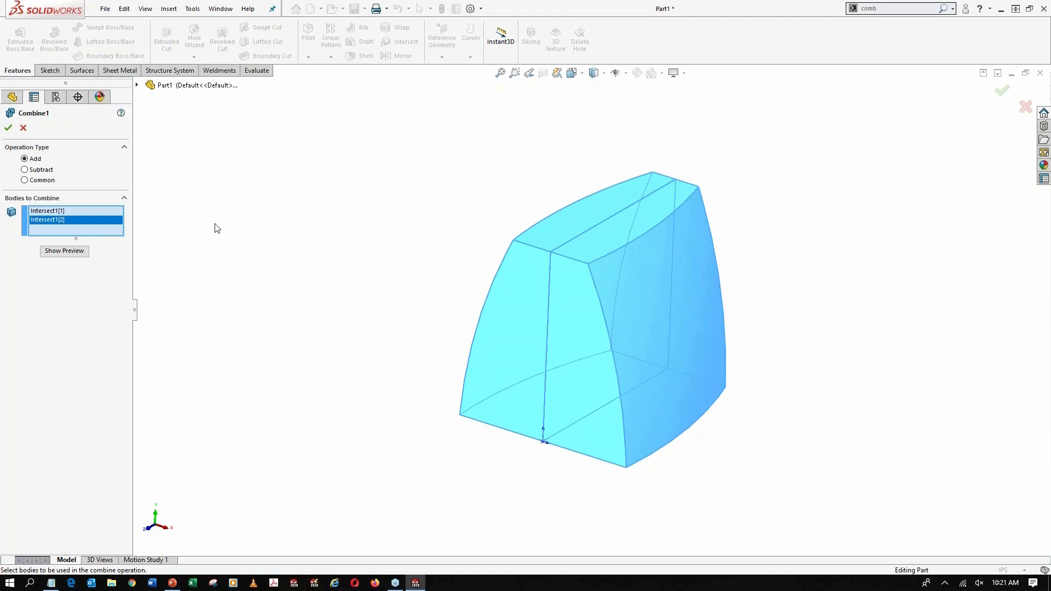
pyautogui.click(9, 128)
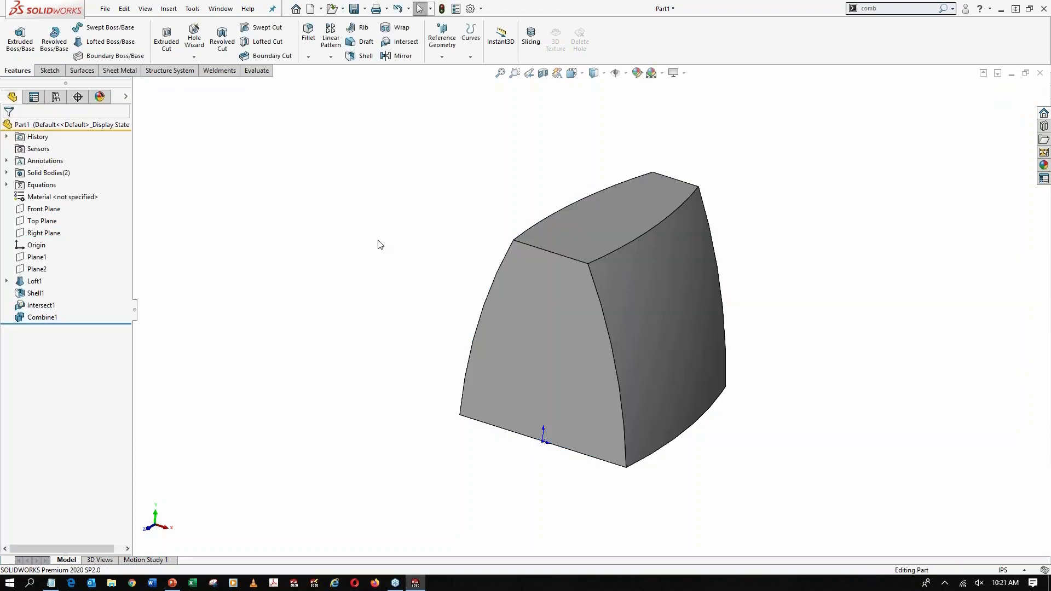
# Check the part's mass properties, especially the volume, with the combined inner body in place
pyautogui.click(267, 72)
pyautogui.click(143, 39)
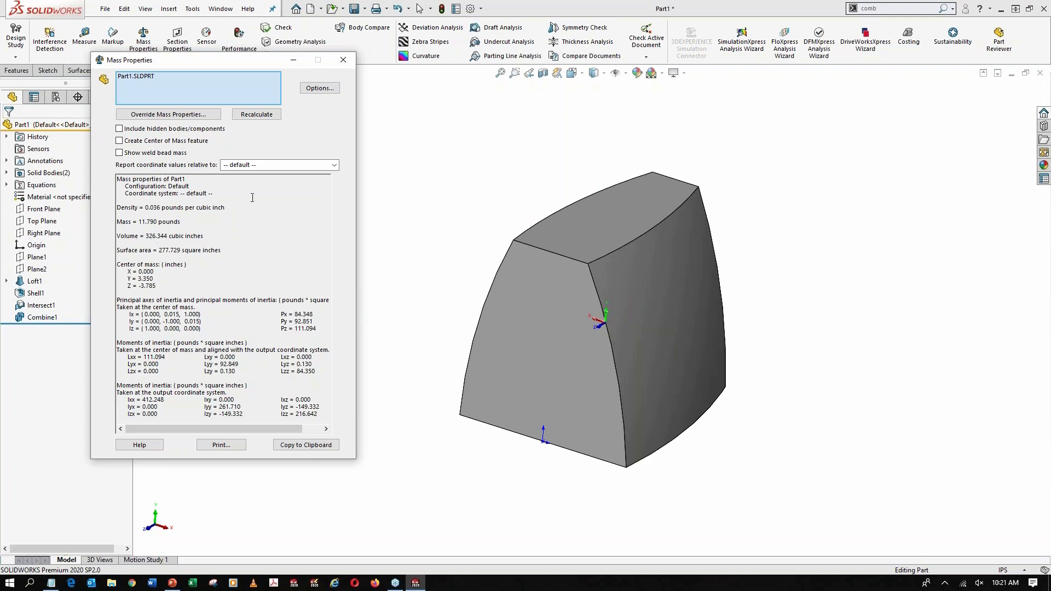
pyautogui.click(343, 60)
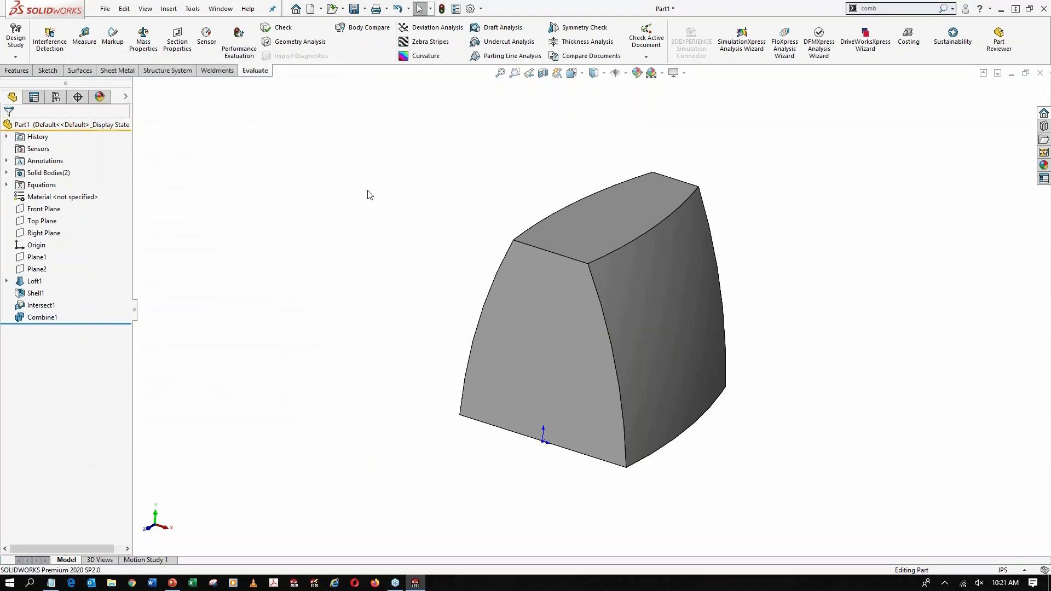
# Delete the combined inner body, and check the hollow shell in a Front Plane section preview without keeping the section
pyautogui.click(7, 173)
pyautogui.rightClick(48, 196)
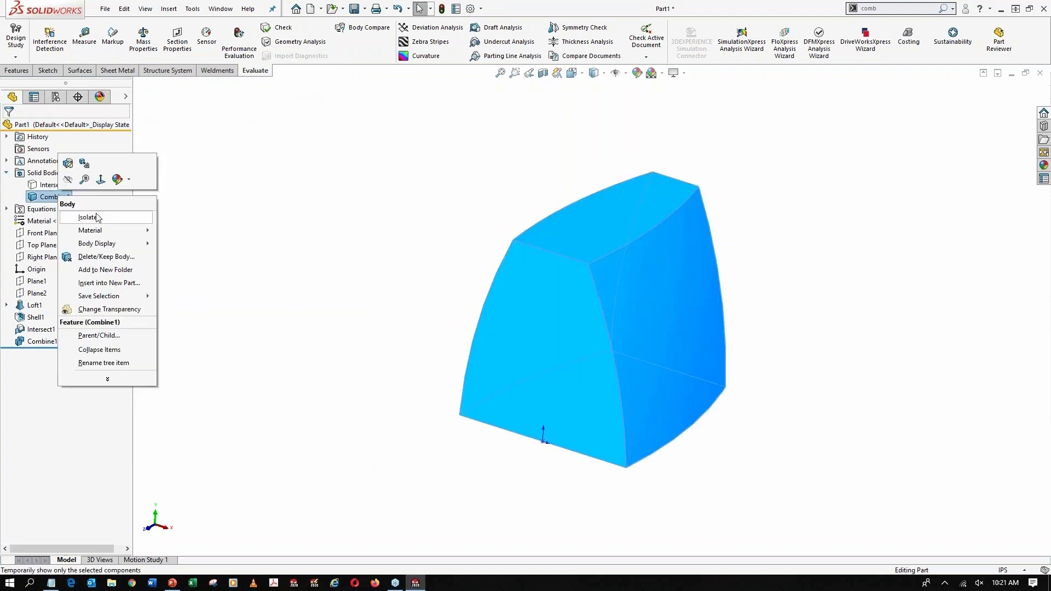
pyautogui.click(109, 257)
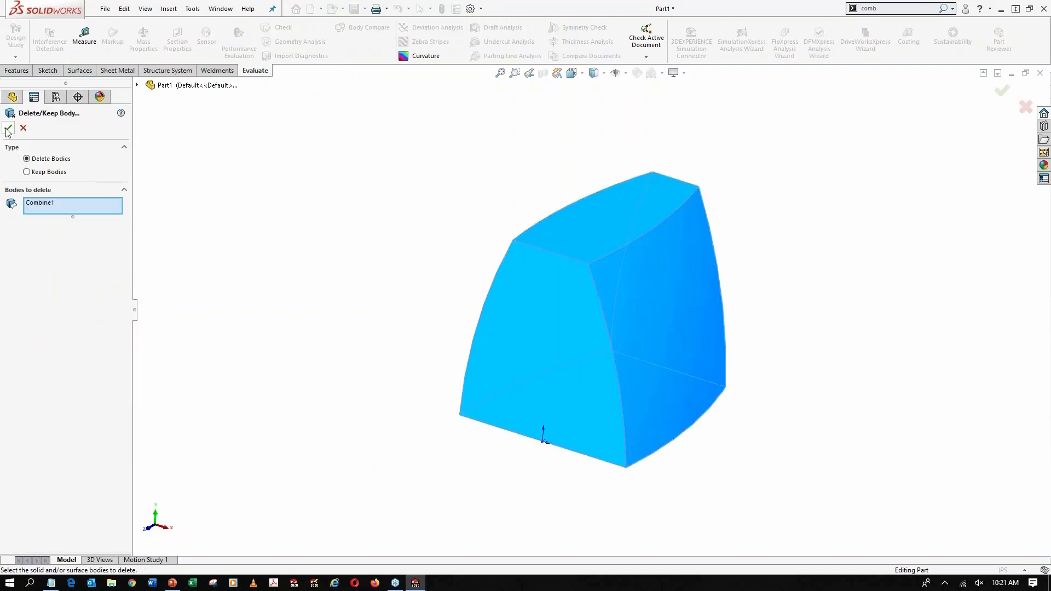
pyautogui.click(8, 129)
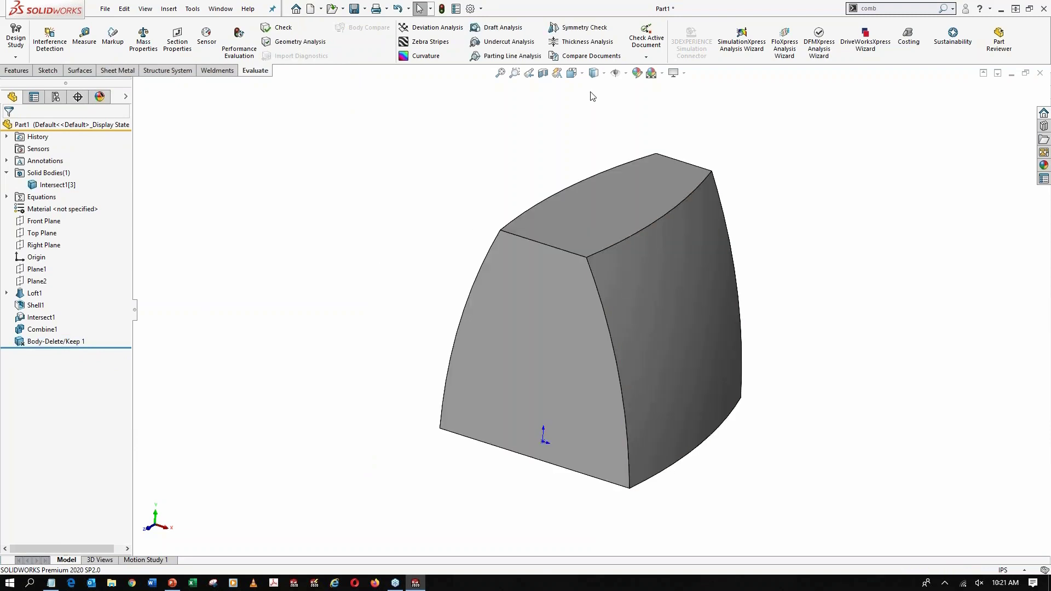
pyautogui.click(543, 73)
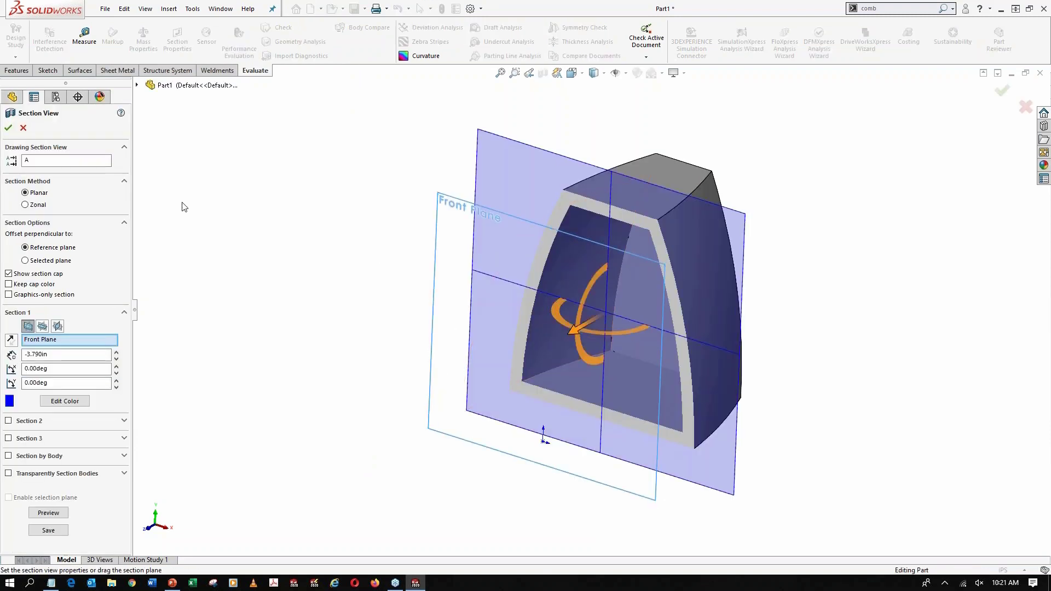
pyautogui.click(23, 127)
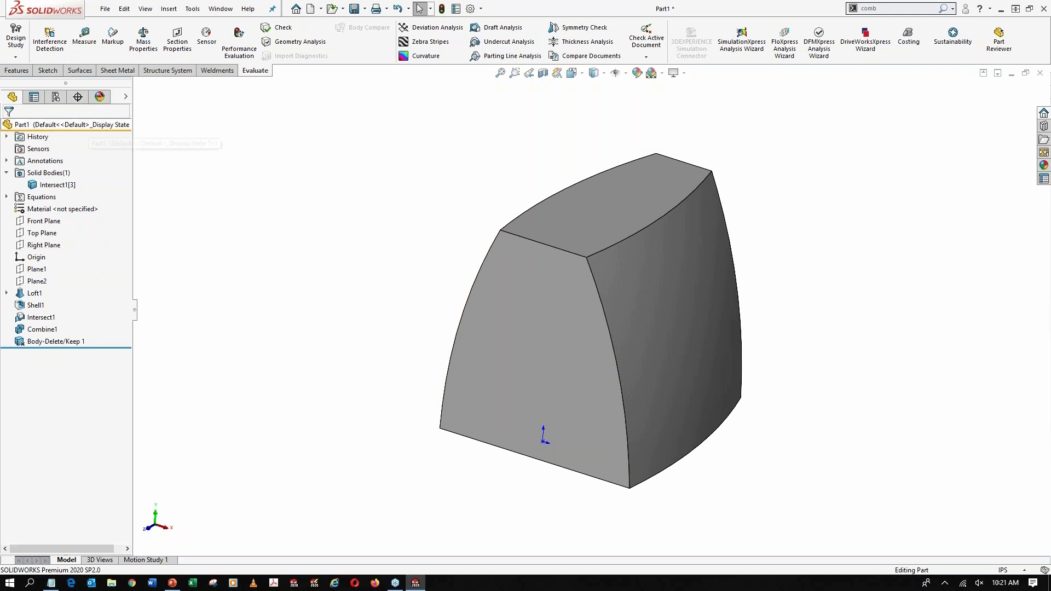
# Fillet the four long front-to-back edges of the housing with a 0.75 in radius using FilletXpert
pyautogui.click(16, 70)
pyautogui.click(308, 34)
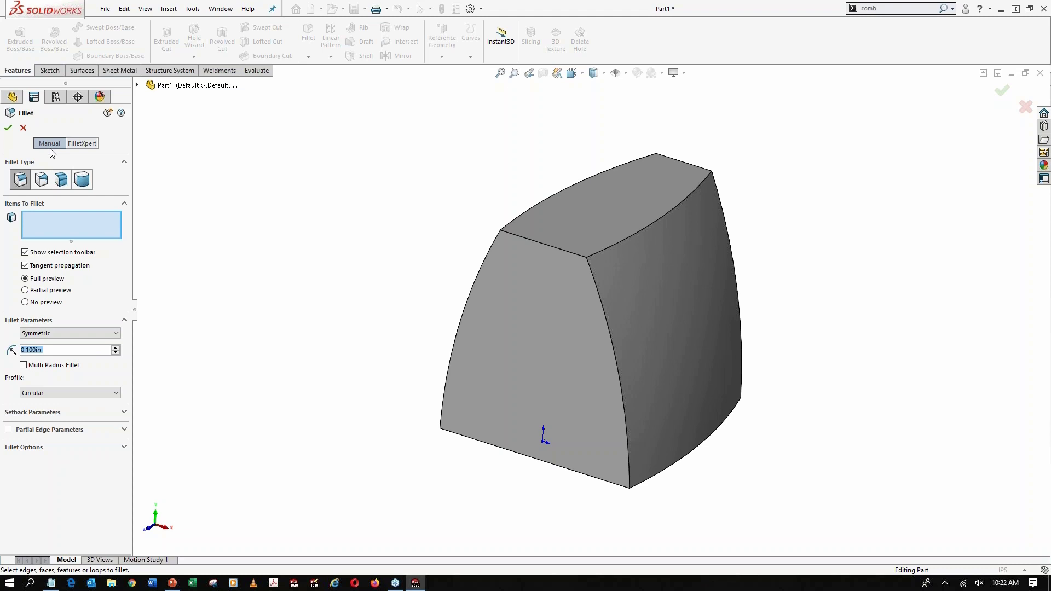
pyautogui.click(83, 144)
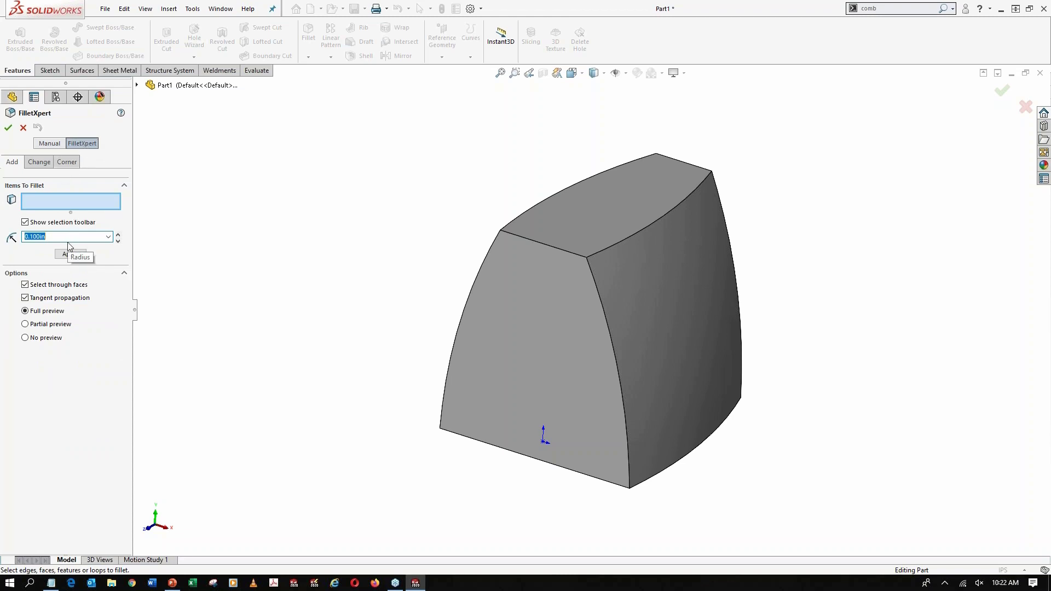
pyautogui.write('.75')
pyautogui.click(552, 202)
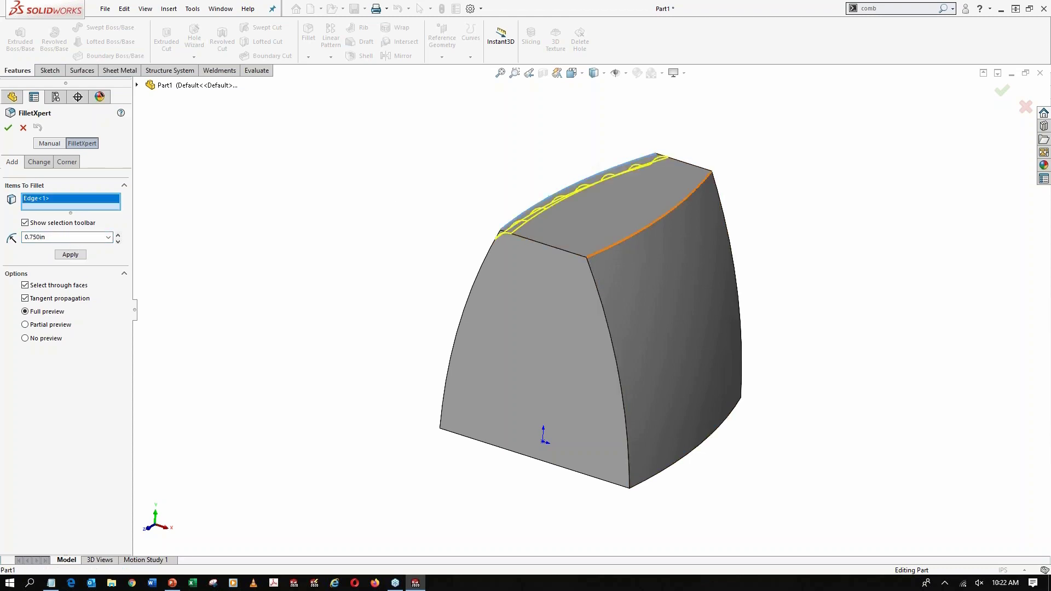
pyautogui.click(620, 248)
pyautogui.click(666, 472)
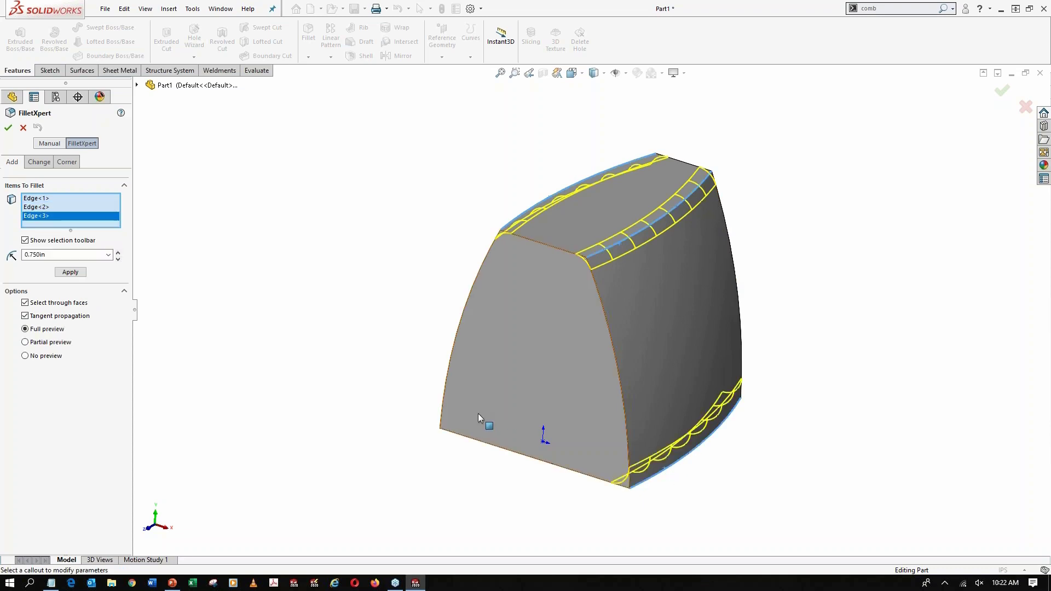
pyautogui.click(446, 425)
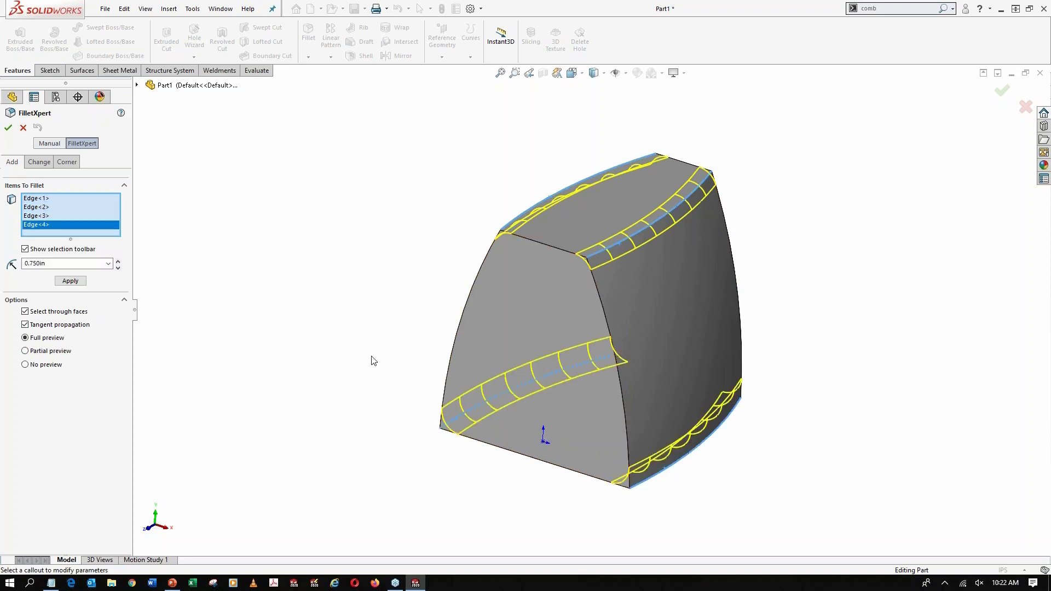
pyautogui.click(70, 280)
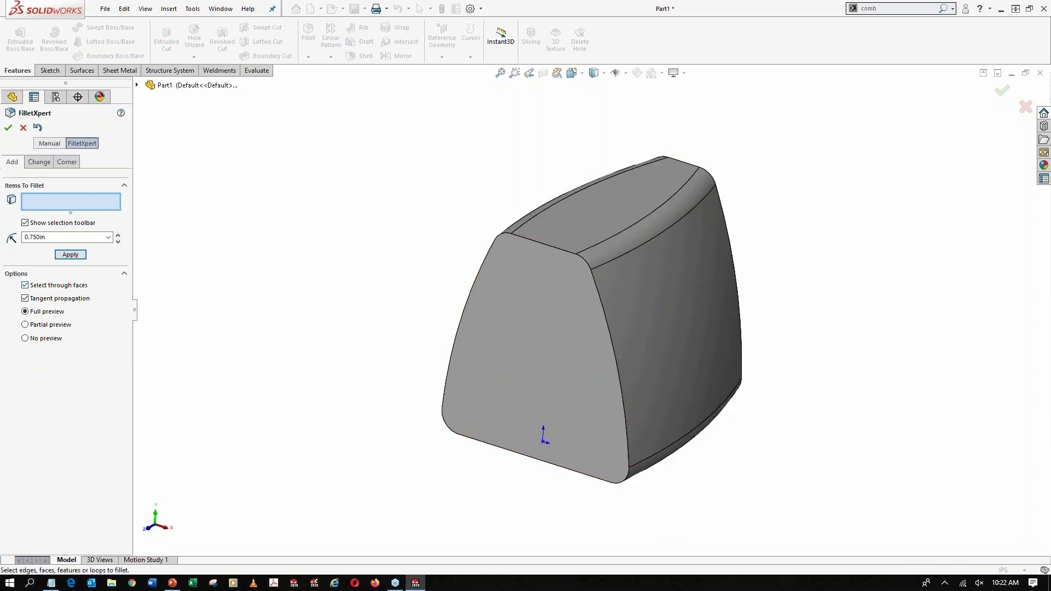
# Fillet the outline edges of the housing's front and rear faces with a 0.125 in radius
pyautogui.write('.125')
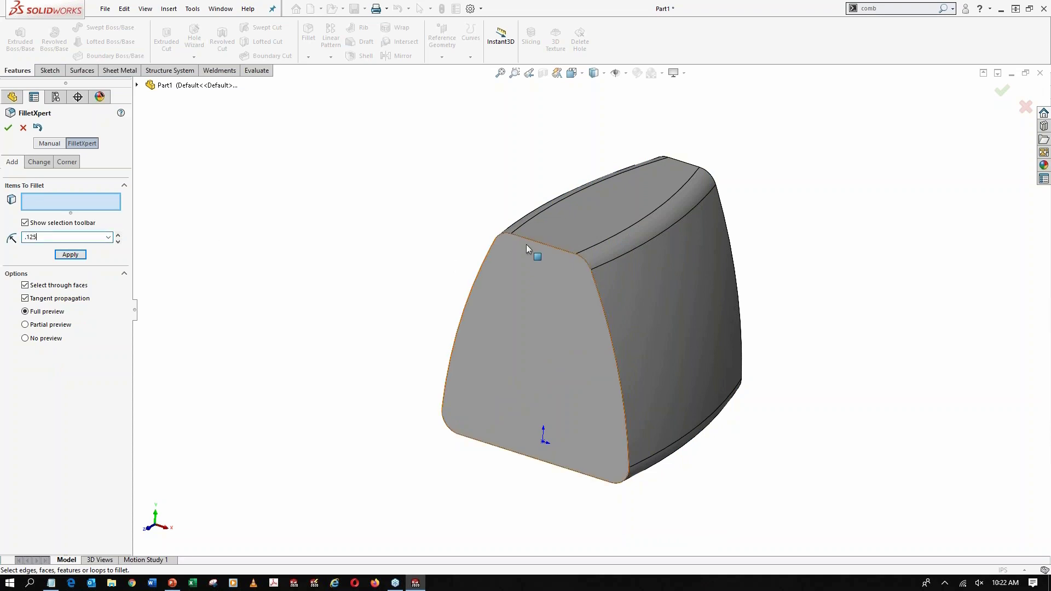
pyautogui.click(549, 246)
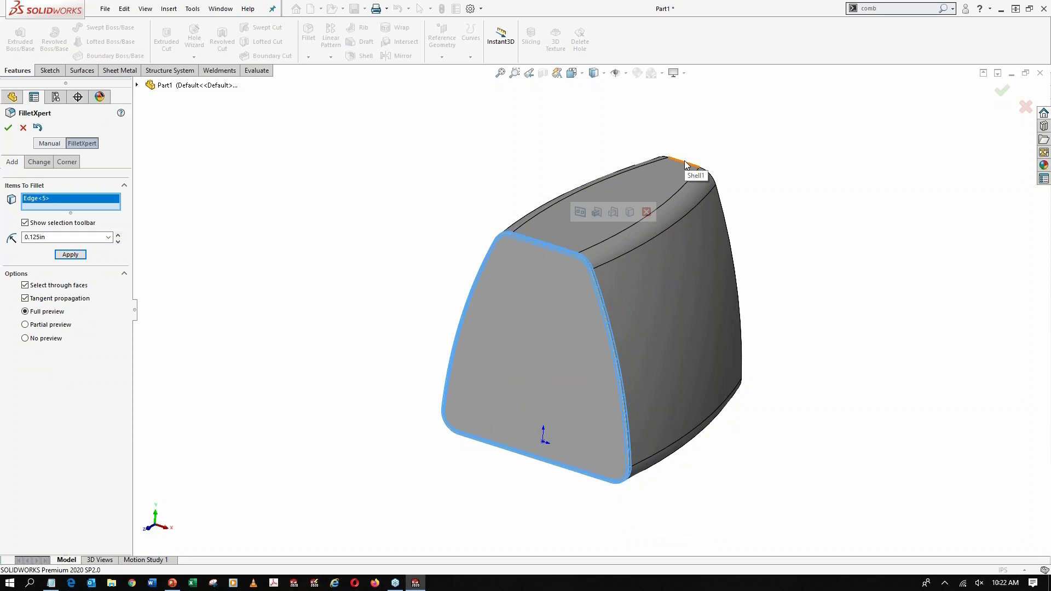
pyautogui.click(684, 161)
pyautogui.click(70, 264)
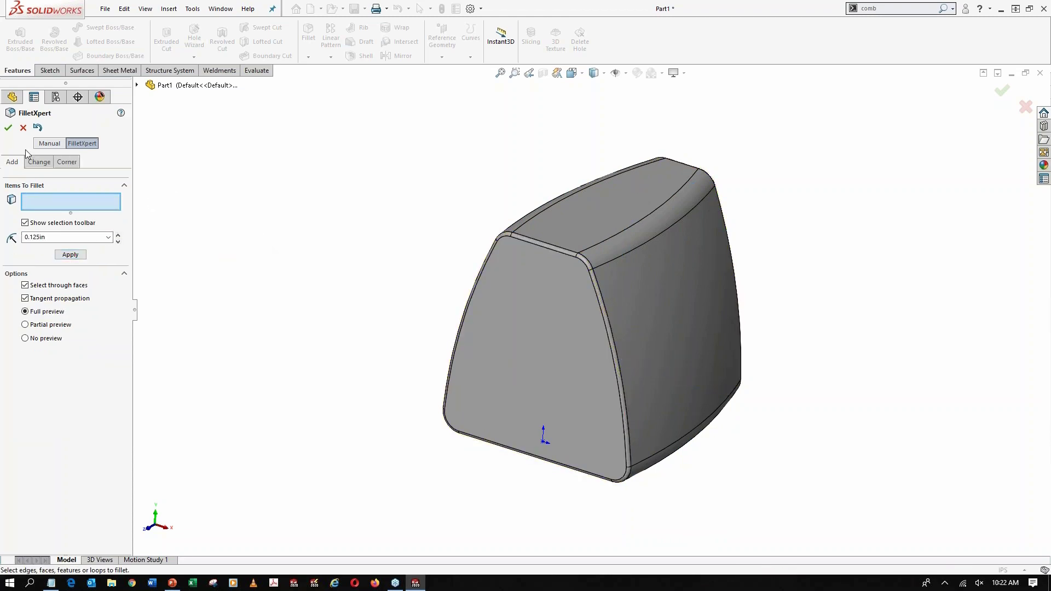
pyautogui.click(9, 128)
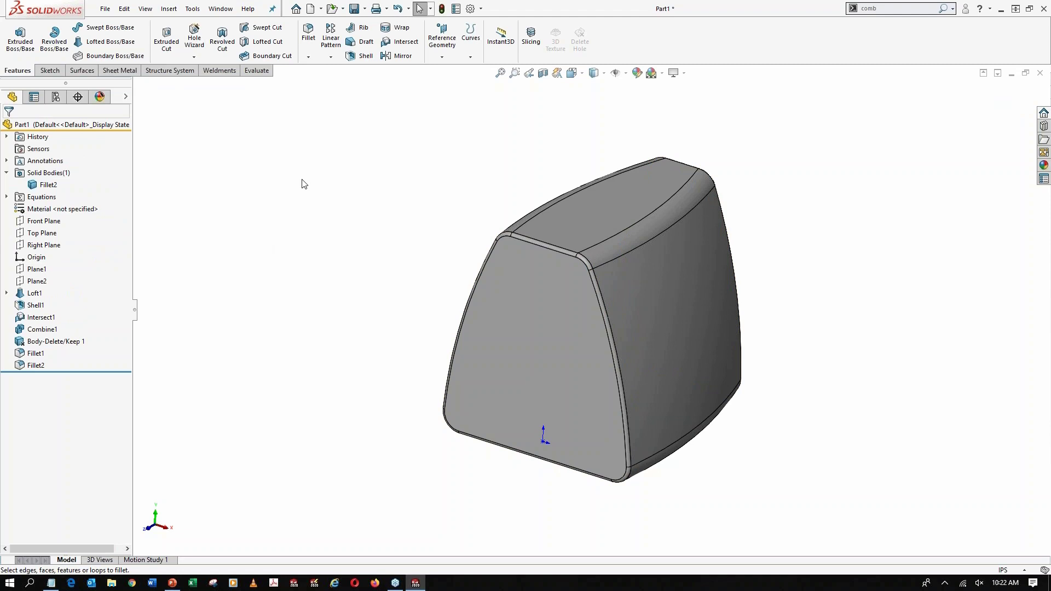
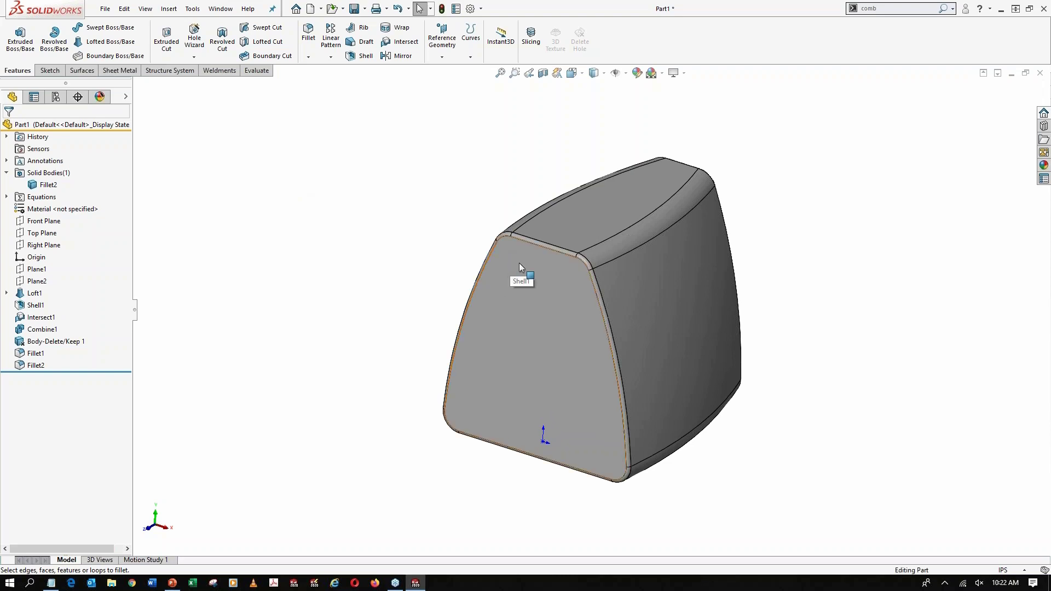
# Apply a section view parallel to the housing's front face to expose its hollow interior
pyautogui.moveTo(599, 254); pyautogui.dragTo(563, 277, button='middle')
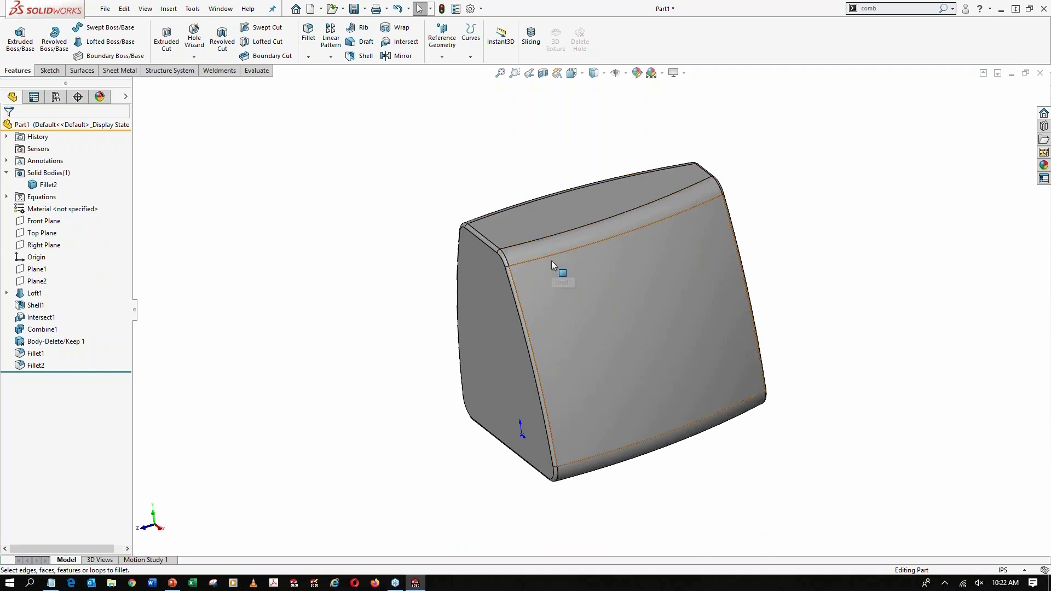
pyautogui.moveTo(483, 278); pyautogui.dragTo(528, 271, button='middle')
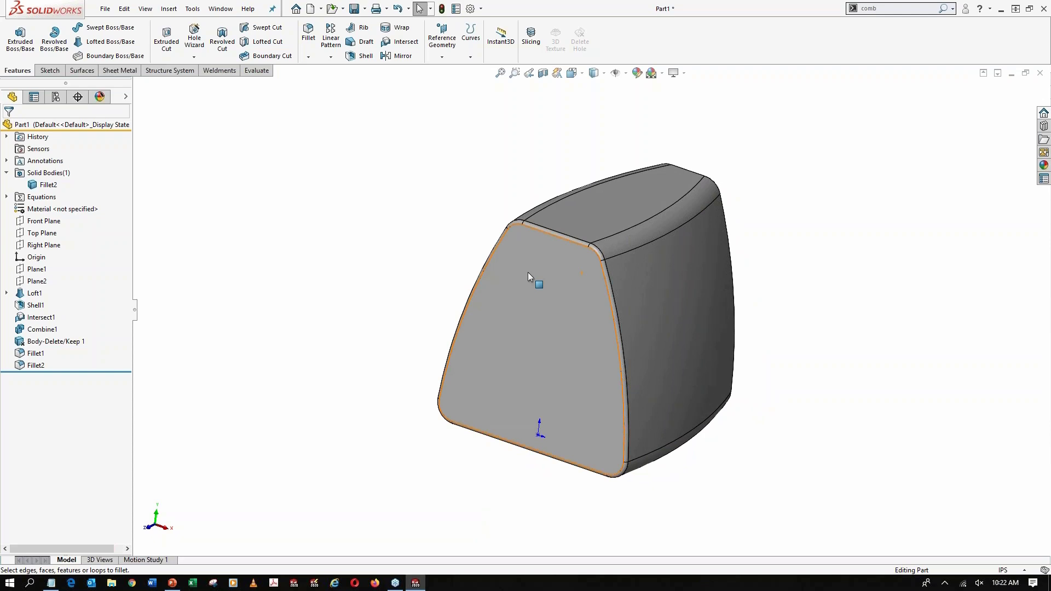
pyautogui.click(543, 73)
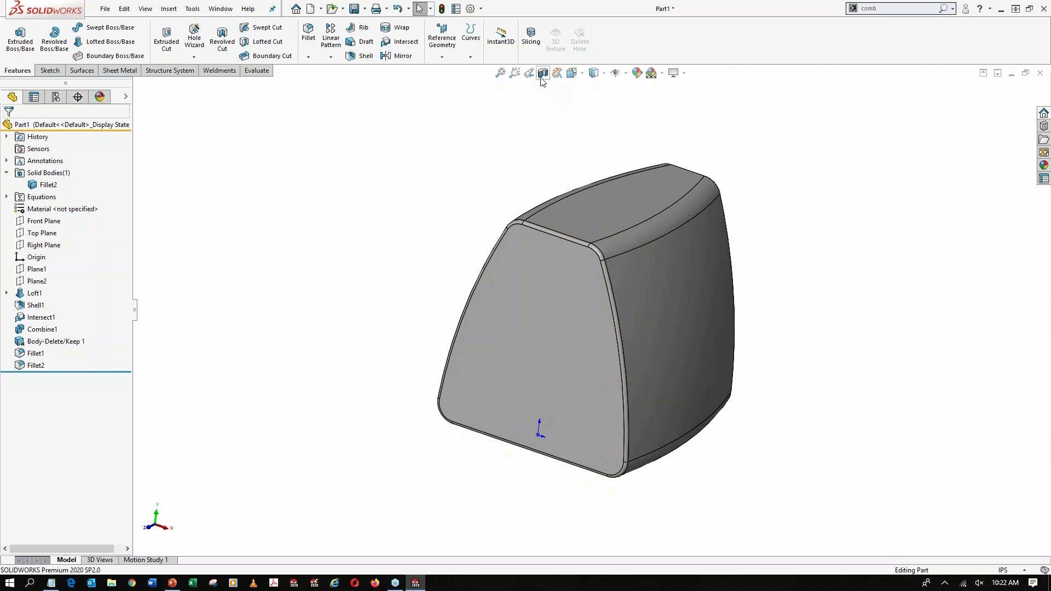
pyautogui.click(8, 128)
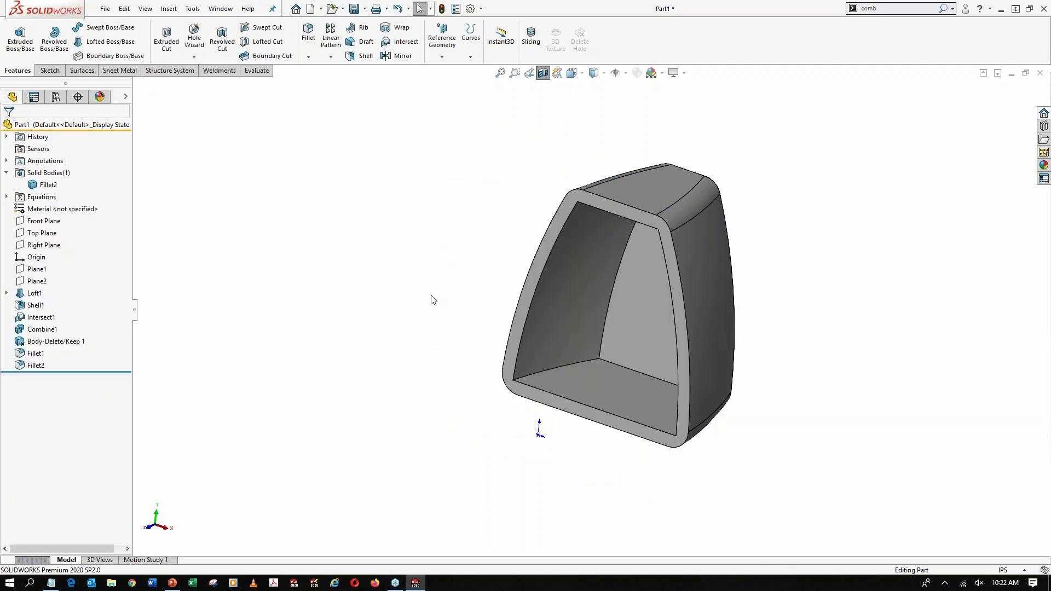
pyautogui.moveTo(619, 320); pyautogui.dragTo(654, 288, button='middle')
pyautogui.scroll(-2, 613, 234)
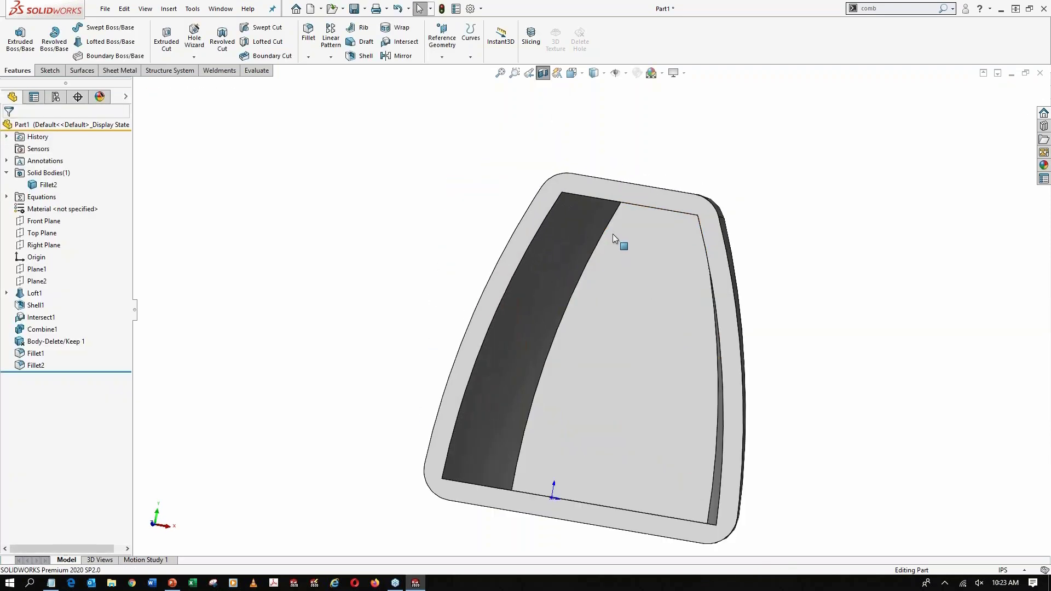
# Start a sketch on the end wall's face inside the sectioned housing and convert its outline edges into sketch entities
pyautogui.moveTo(612, 234); pyautogui.dragTo(619, 213, button='middle')
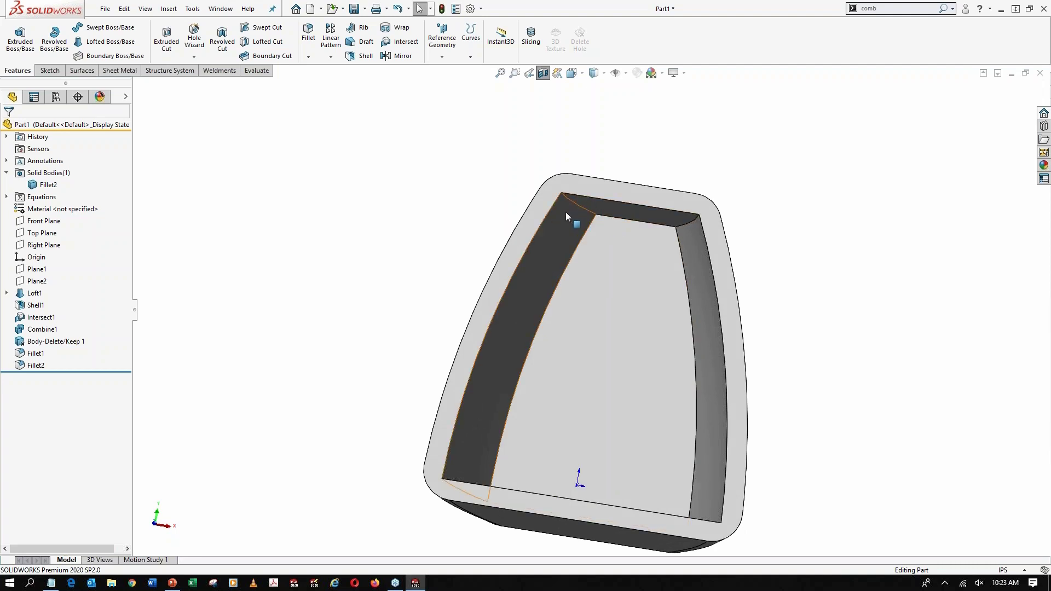
pyautogui.click(616, 255)
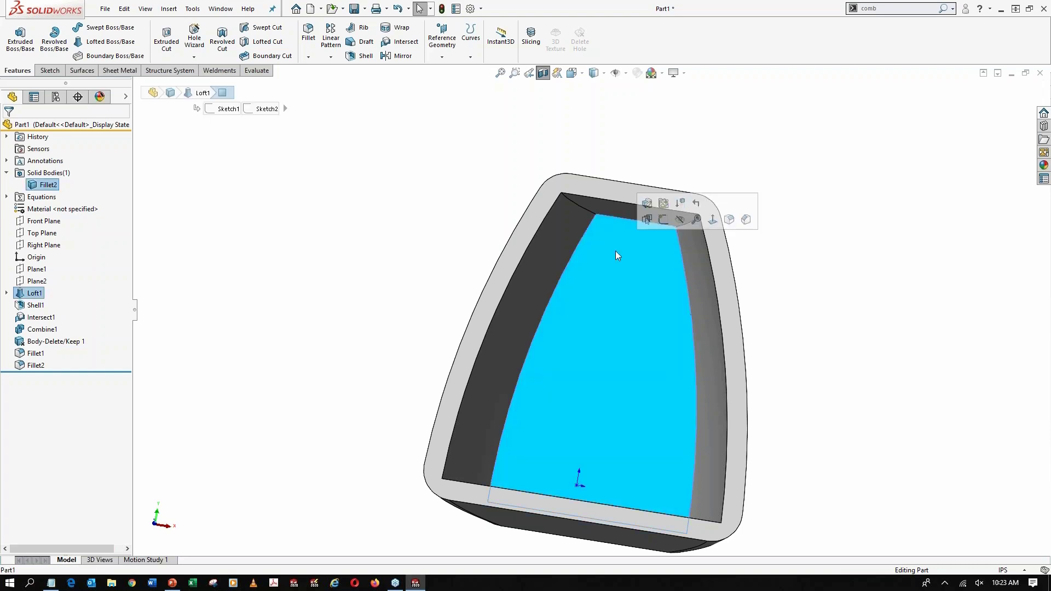
pyautogui.click(664, 226)
pyautogui.moveTo(641, 303); pyautogui.dragTo(625, 281, button='middle')
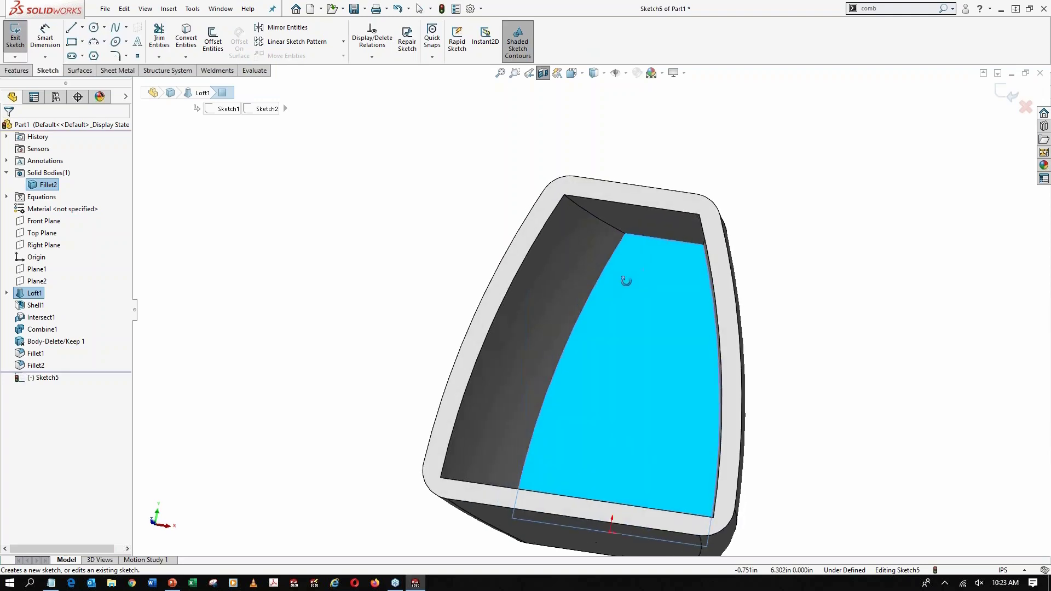
pyautogui.click(193, 39)
# Sketch a line across the outline's upper-left corner, about 0.67 in along the top edge and 0.83 in down the side
pyautogui.click(71, 27)
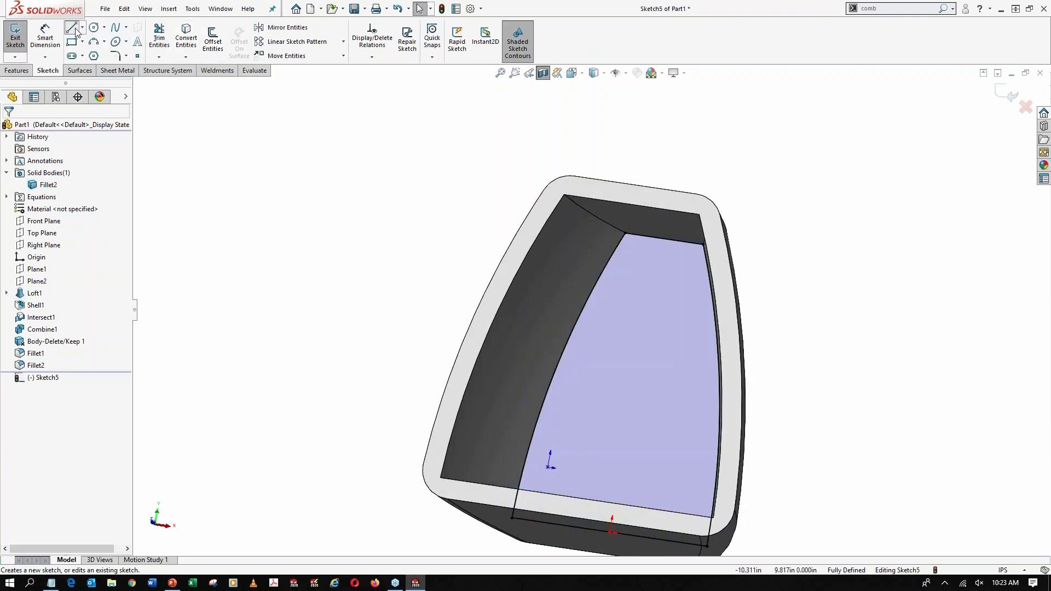
pyautogui.click(606, 263)
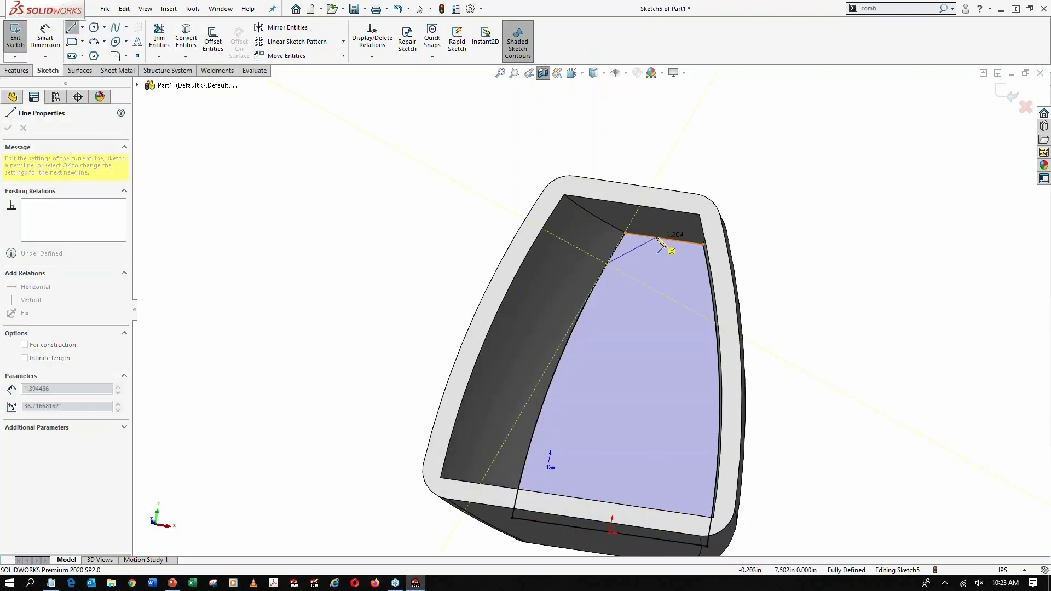
pyautogui.click(652, 238)
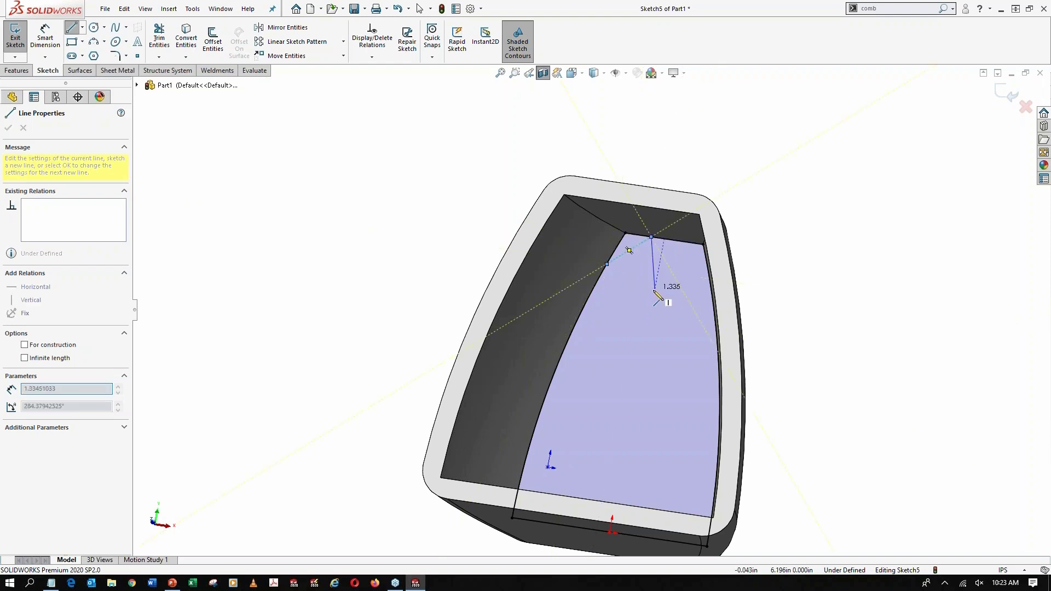
pyautogui.press('Escape')
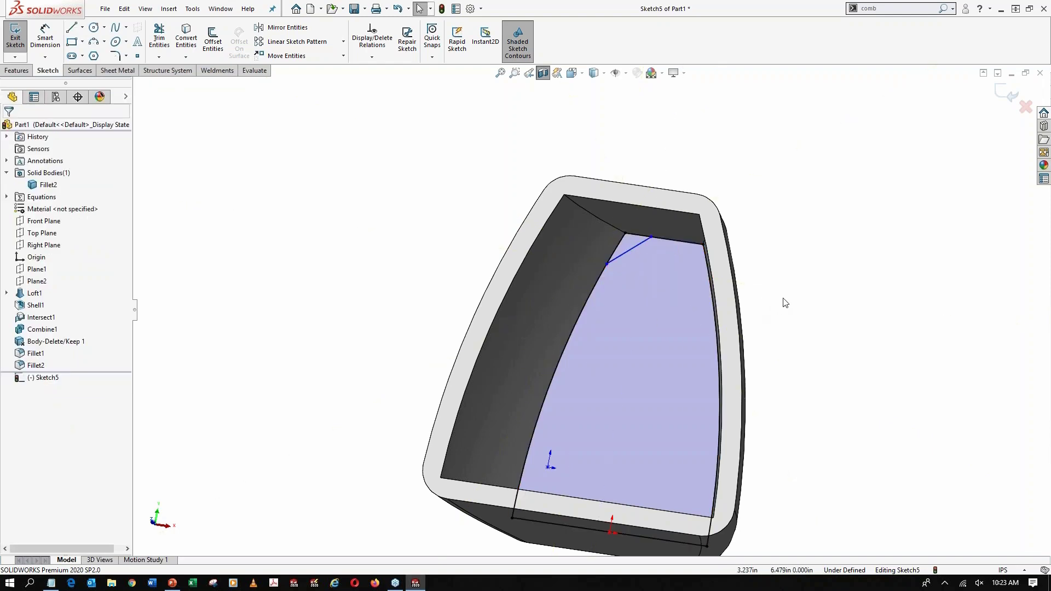
# Dimension the line's endpoints 0.5 in horizontally and 0.5 in vertically from the outline's upper-left corner
pyautogui.moveTo(794, 262); pyautogui.dragTo(794, 224, button='right')
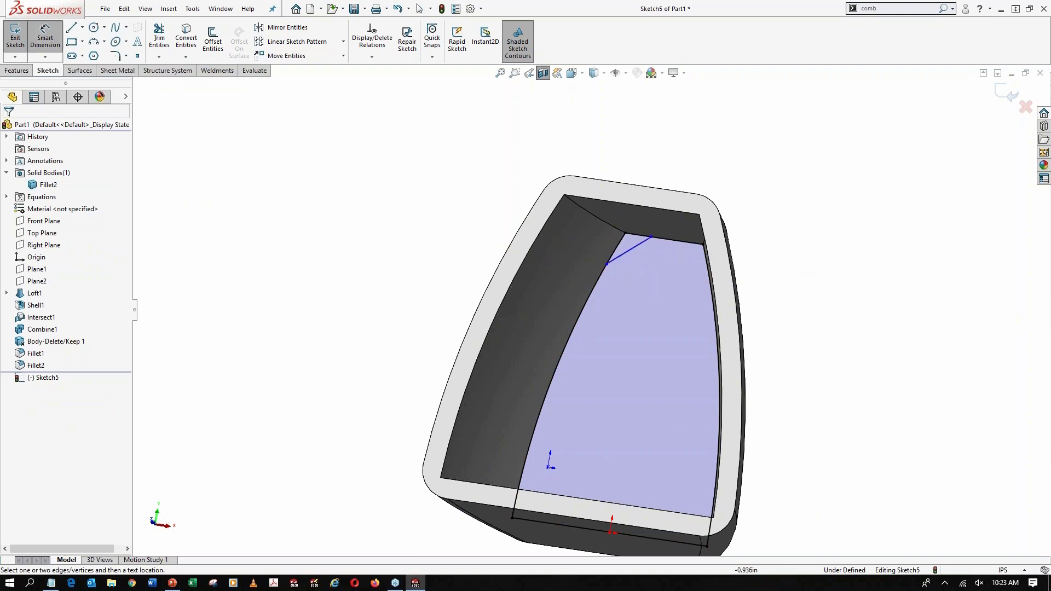
pyautogui.click(626, 234)
pyautogui.click(651, 237)
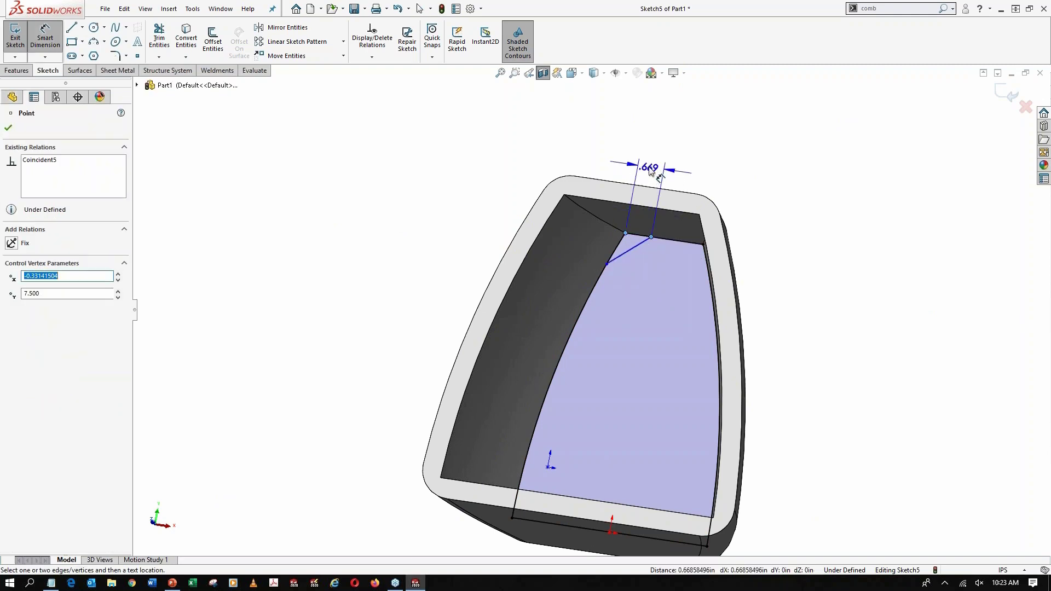
pyautogui.click(650, 169)
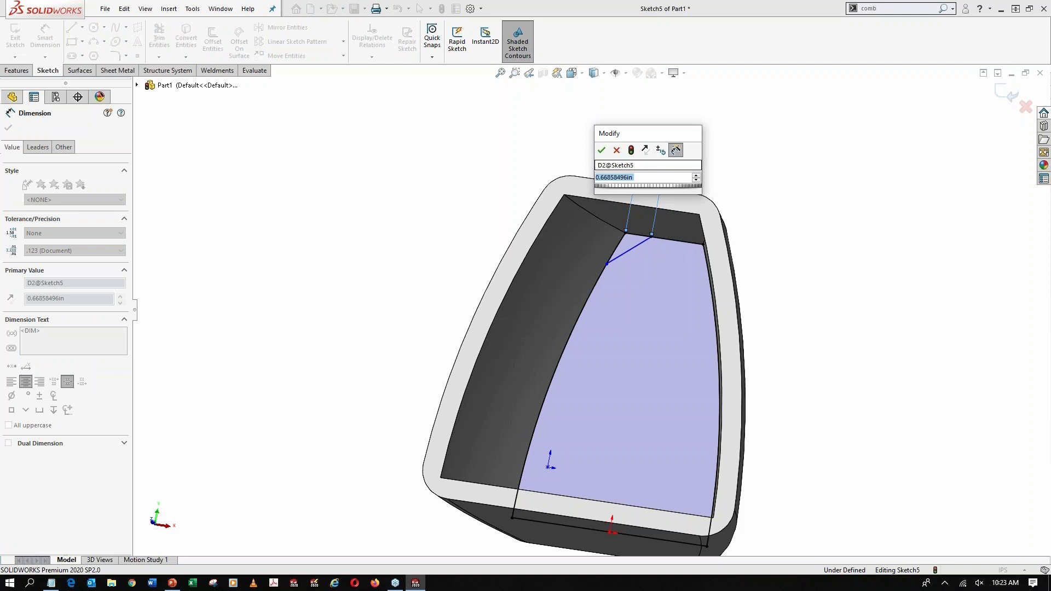
pyautogui.write('.5')
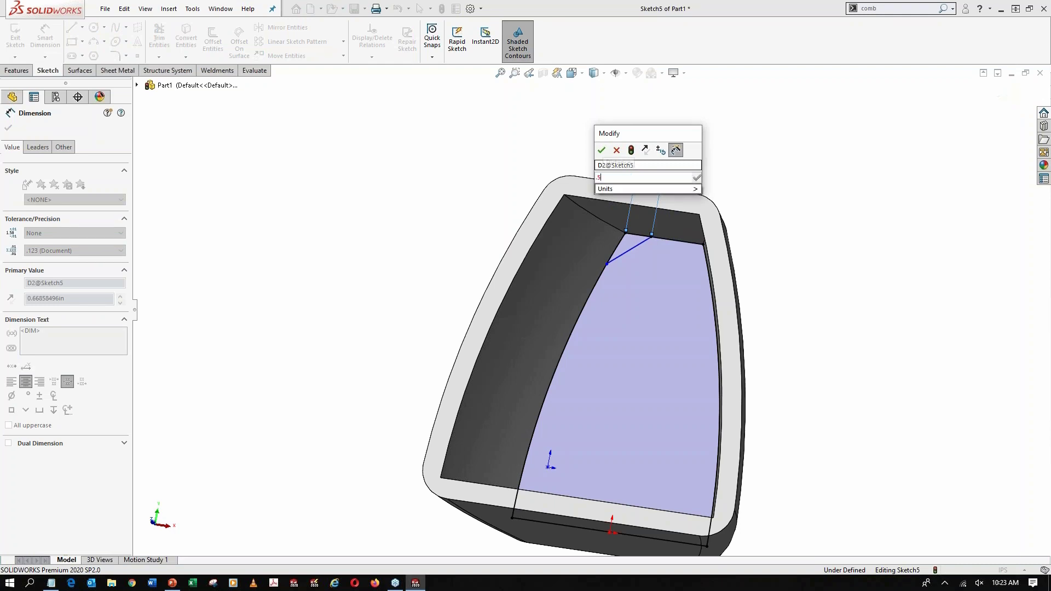
pyautogui.press('Return')
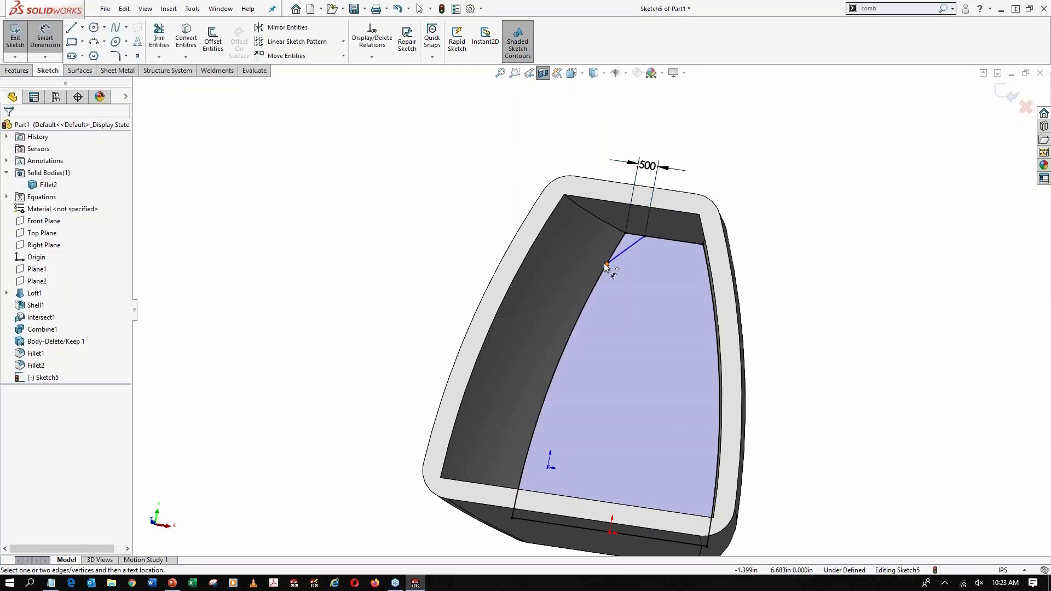
pyautogui.click(606, 265)
pyautogui.click(626, 232)
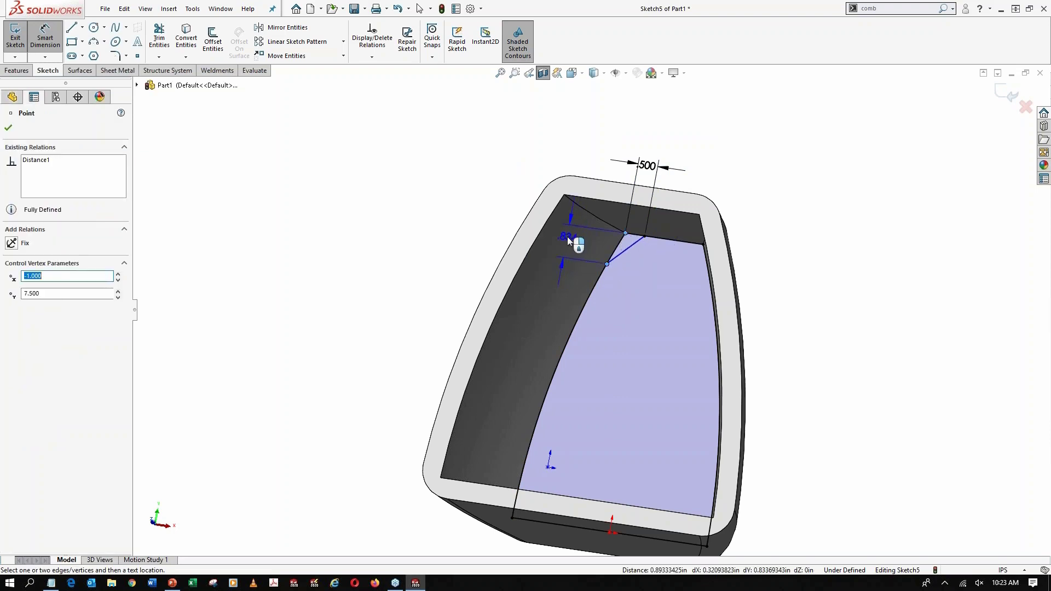
pyautogui.click(567, 236)
pyautogui.write('.5')
pyautogui.press('Return')
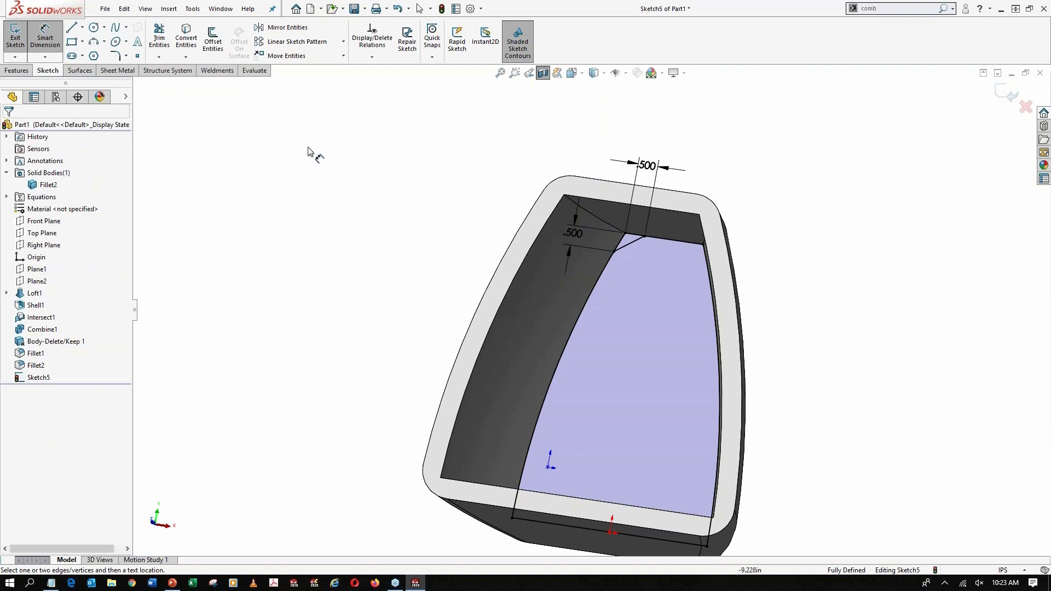
# Trim away the rest of the converted outline, keeping only the closed triangle at the upper-left corner
pyautogui.click(159, 36)
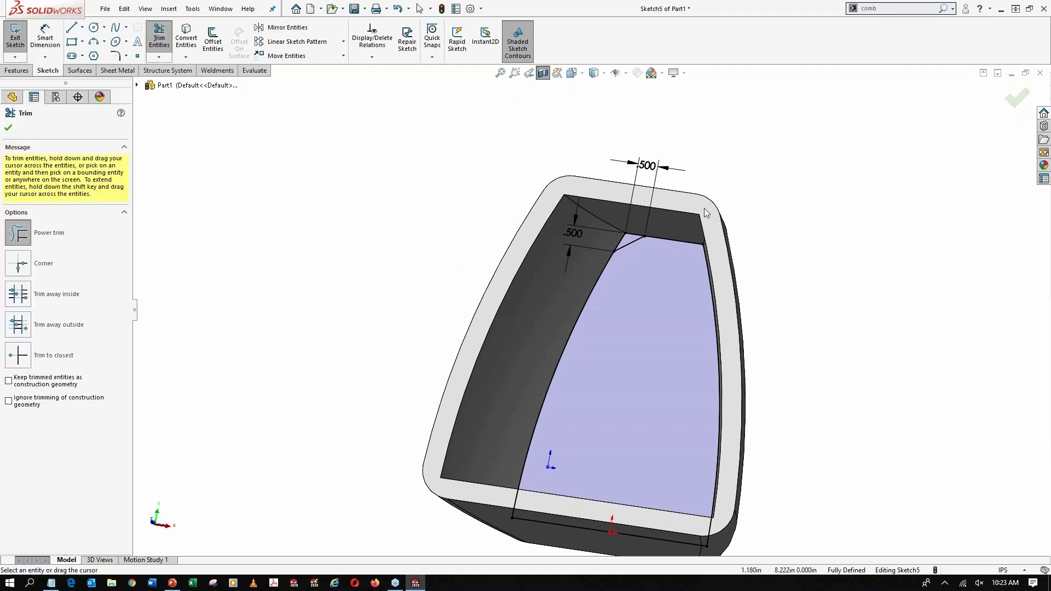
pyautogui.moveTo(688, 266)
pyautogui.mouseDown()
pyautogui.moveTo(714, 455)
pyautogui.moveTo(641, 543)
pyautogui.mouseUp()
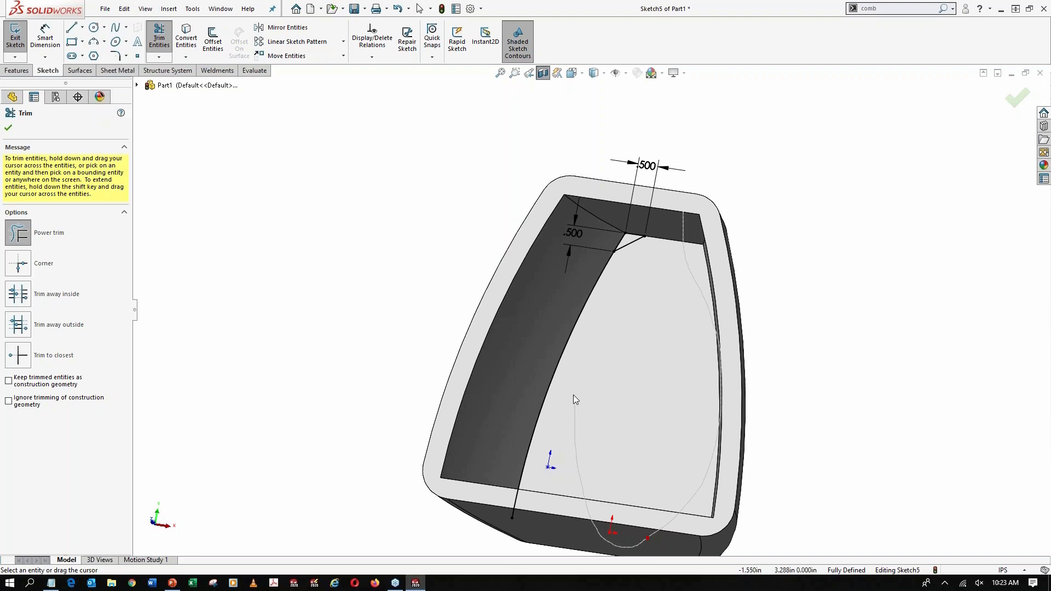
pyautogui.moveTo(573, 396)
pyautogui.mouseDown()
pyautogui.moveTo(620, 505)
pyautogui.moveTo(590, 374)
pyautogui.moveTo(539, 308)
pyautogui.moveTo(552, 325)
pyautogui.mouseUp()
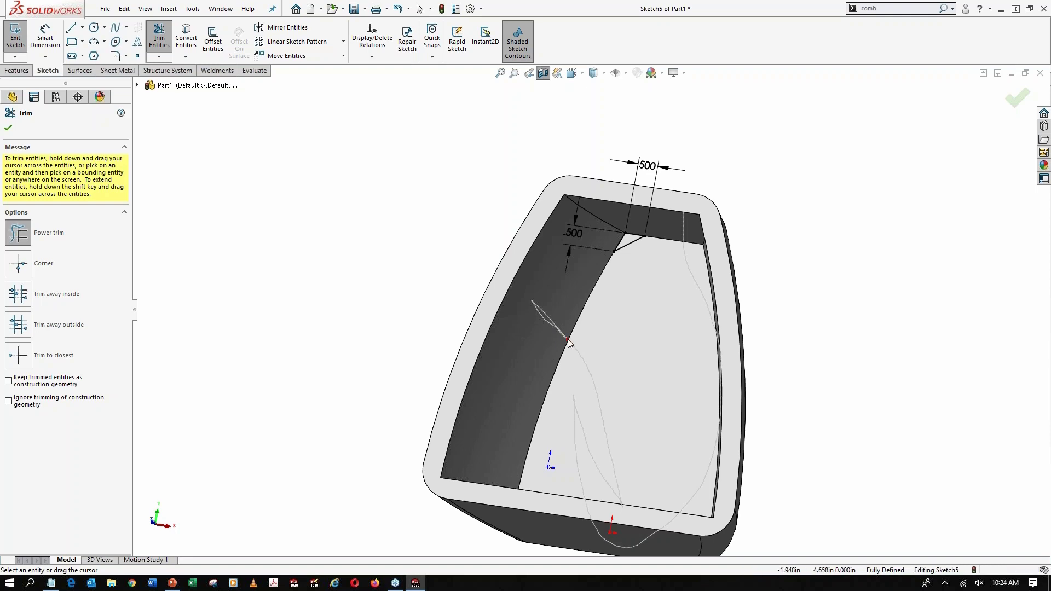
pyautogui.hotkey('ctrl', 'z')
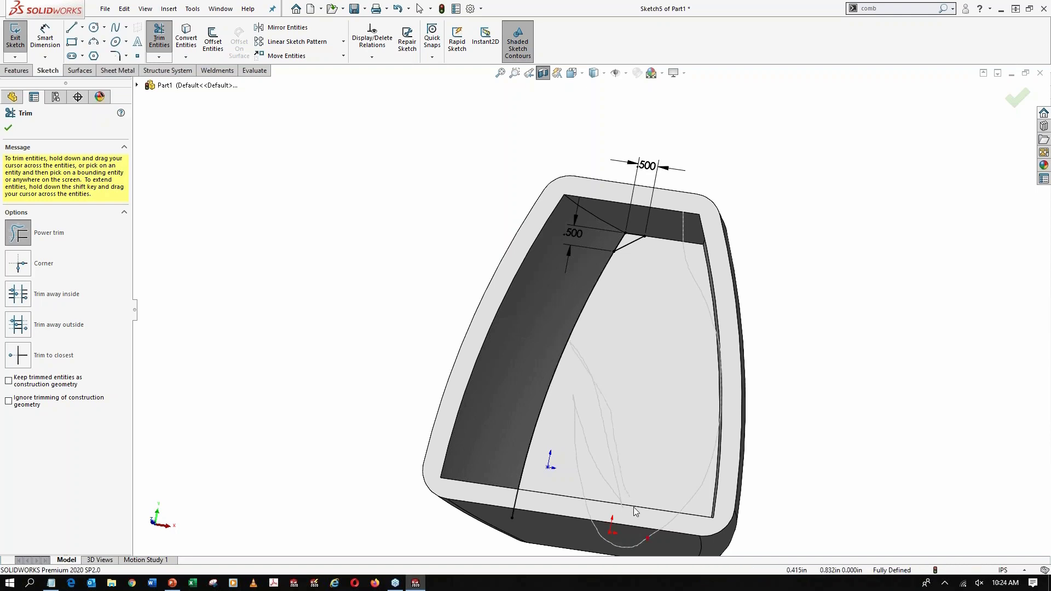
pyautogui.moveTo(633, 509)
pyautogui.mouseDown()
pyautogui.moveTo(649, 539)
pyautogui.moveTo(596, 543)
pyautogui.moveTo(528, 392)
pyautogui.mouseUp()
pyautogui.moveTo(490, 322); pyautogui.dragTo(462, 297)
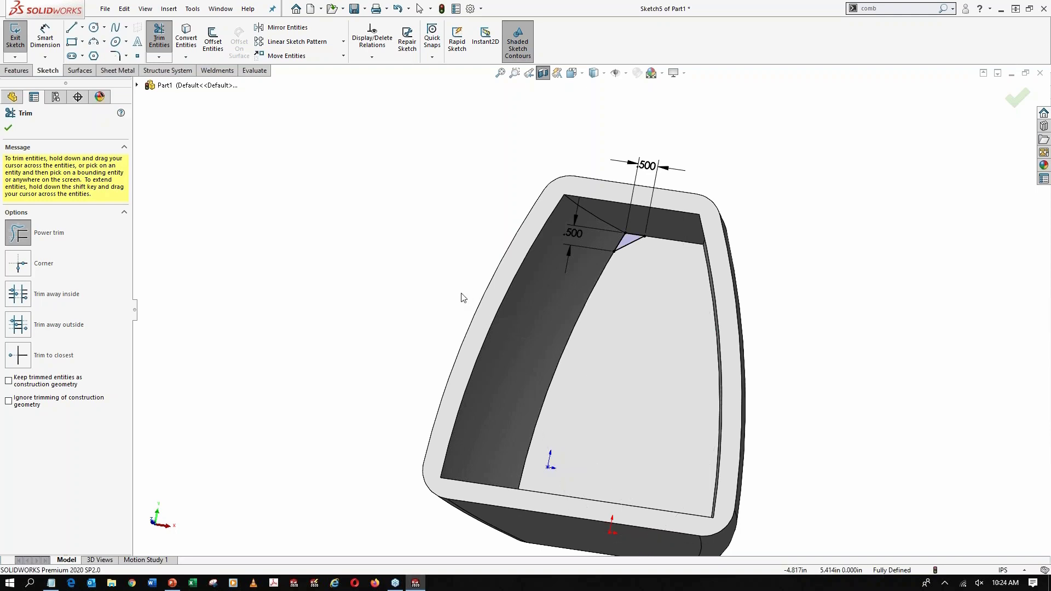
pyautogui.click(7, 129)
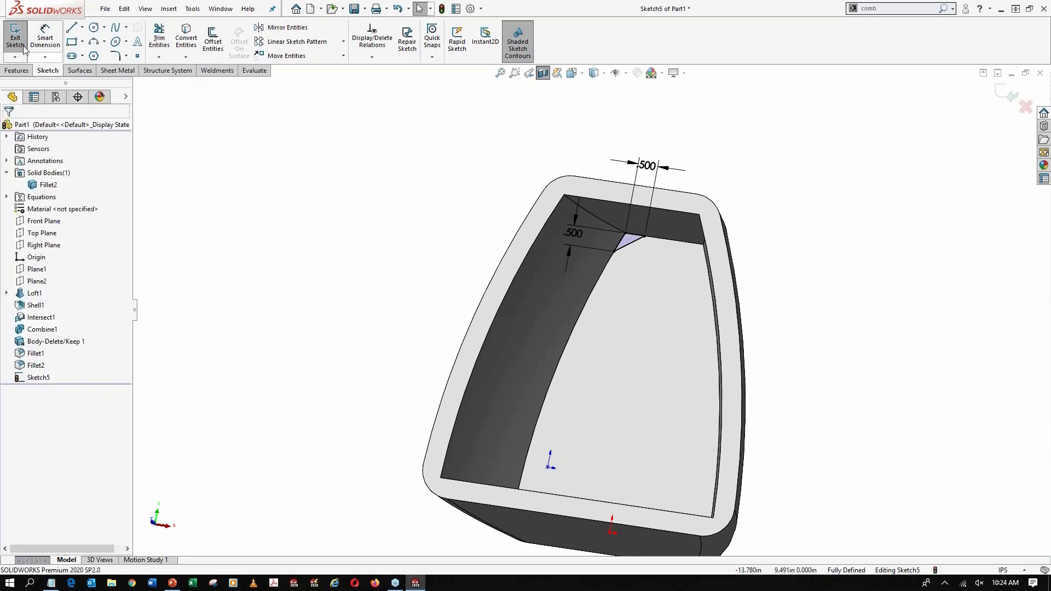
# Start a second sketch on the same inner end face and convert its outline edges into sketch entities
pyautogui.click(629, 415)
pyautogui.click(676, 381)
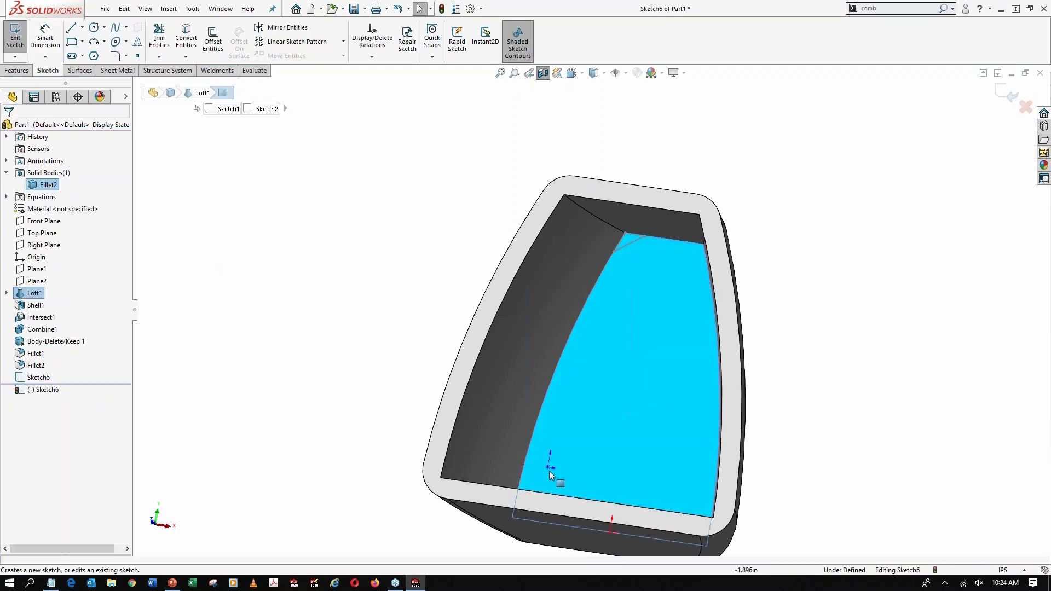
pyautogui.click(190, 43)
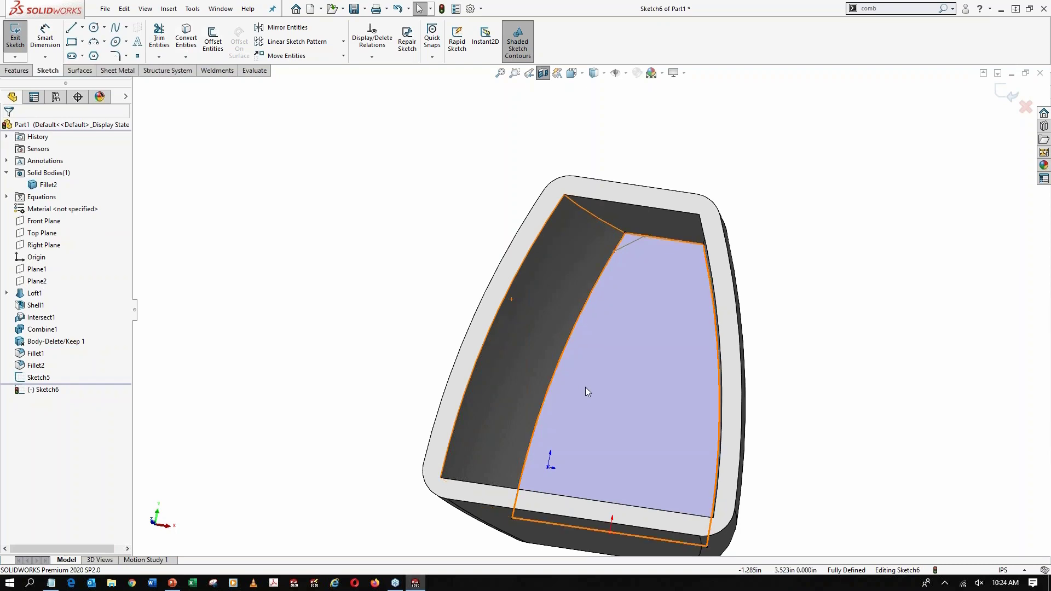
# Sketch a line about 1.27 in long across the outline's lower-left corner, from the side curve to the bottom edge
pyautogui.scroll(-1, 586, 386)
pyautogui.click(77, 30)
pyautogui.scroll(-2, 574, 465)
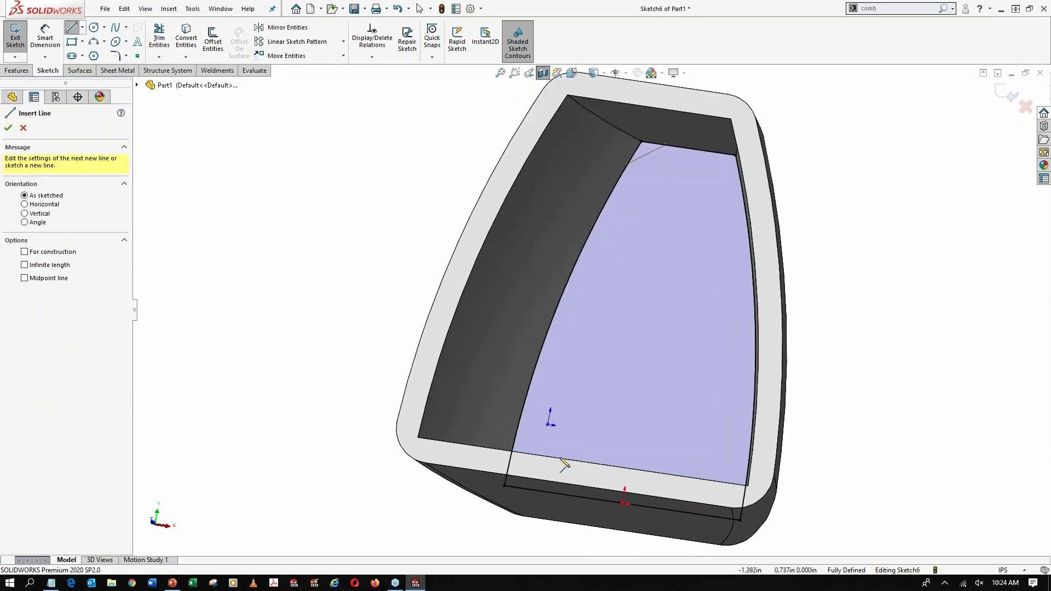
pyautogui.click(516, 436)
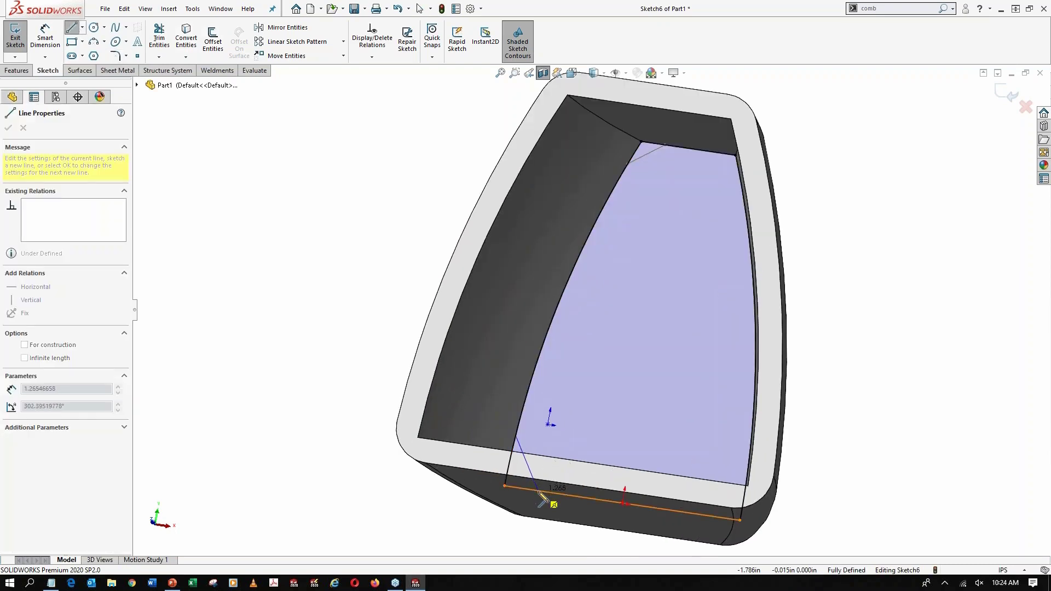
pyautogui.click(559, 484)
pyautogui.press('Escape')
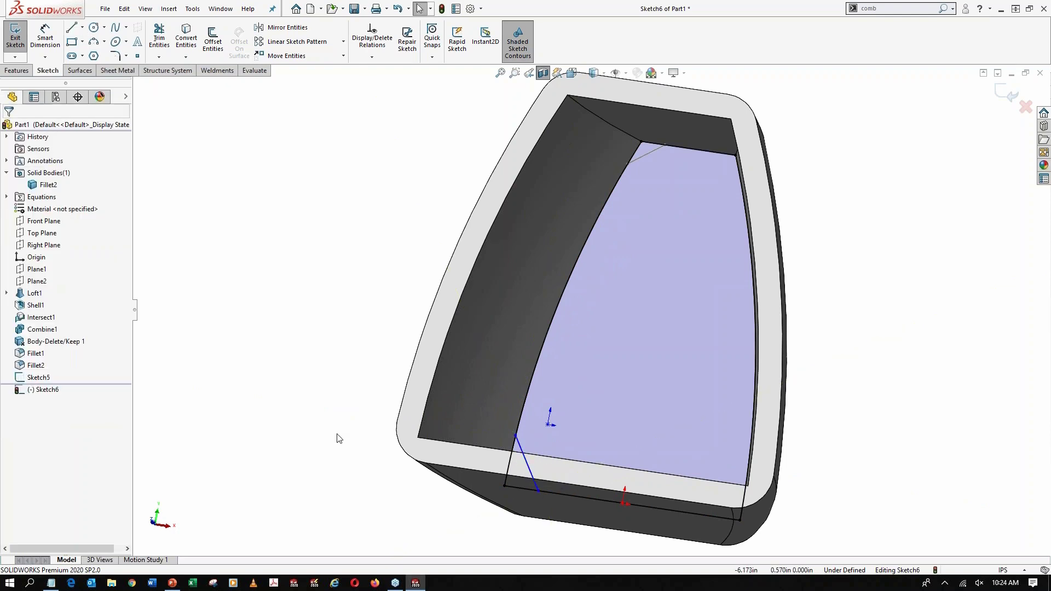
# Dimension the line's lower endpoint 0.75 in from the outline's lower-left corner along the bottom edge
pyautogui.click(44, 38)
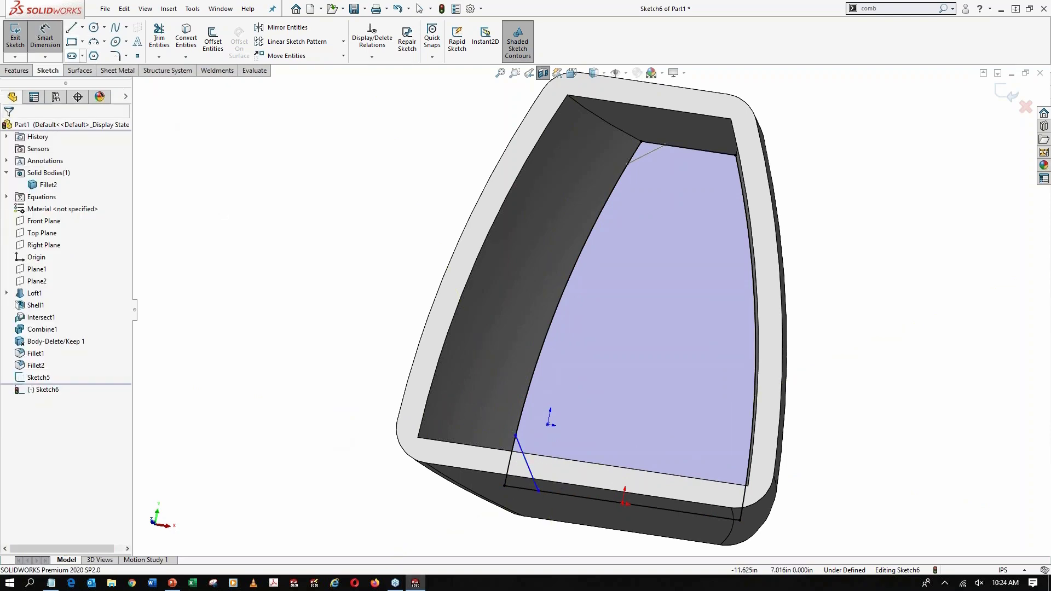
pyautogui.click(539, 491)
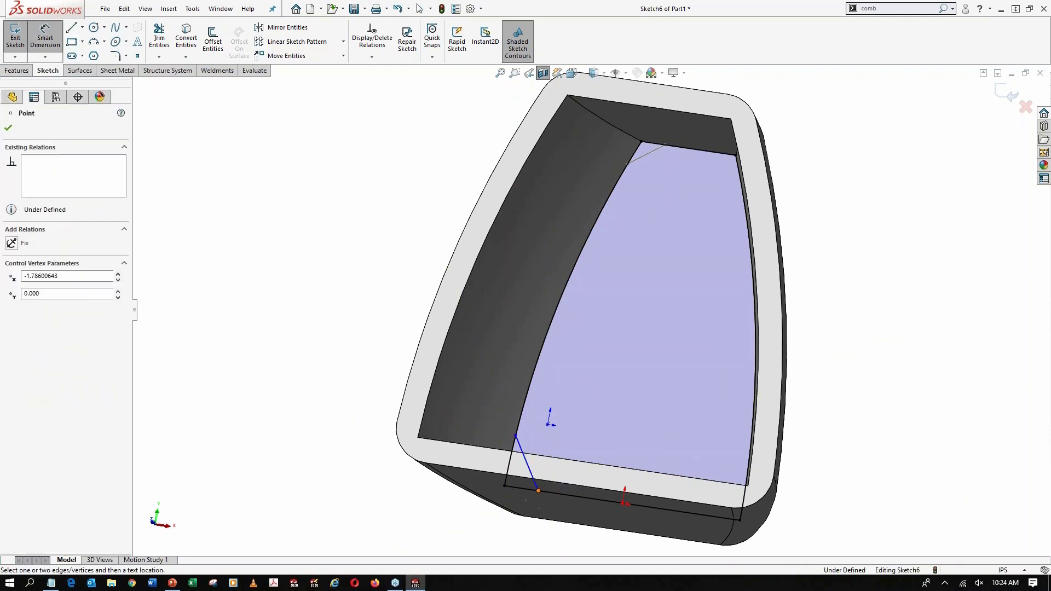
pyautogui.click(505, 486)
pyautogui.click(504, 515)
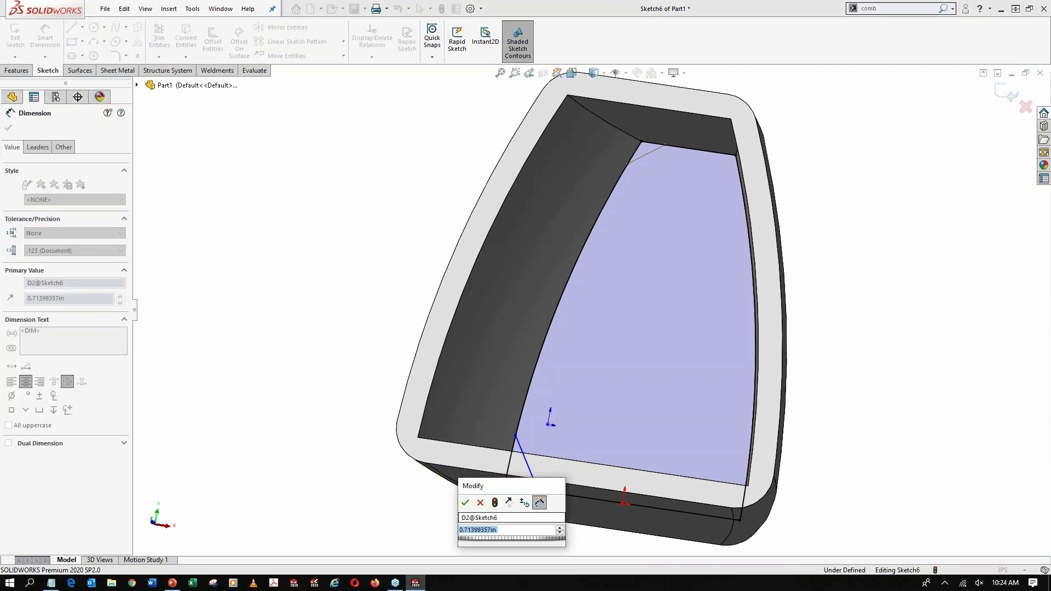
pyautogui.write('.75')
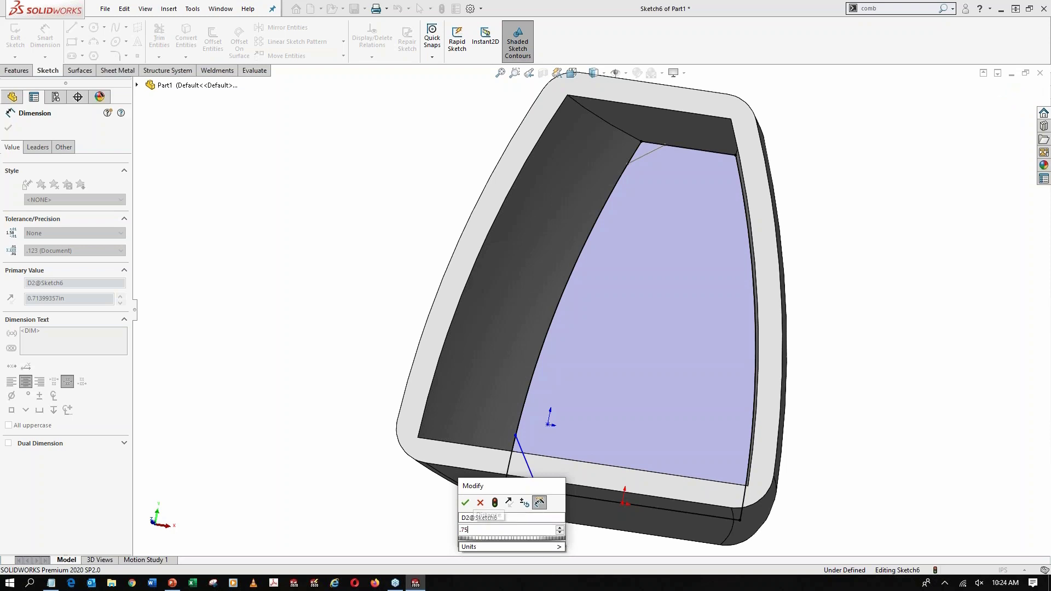
pyautogui.press('Return')
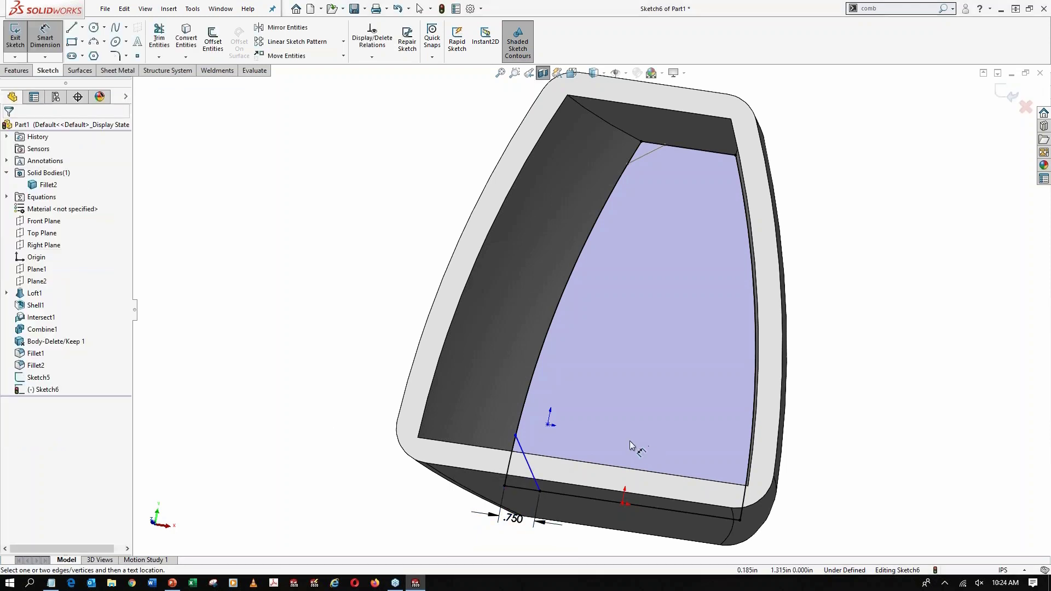
# Dimension the line's upper endpoint 1 in vertically from the outline's lower-left corner
pyautogui.click(504, 486)
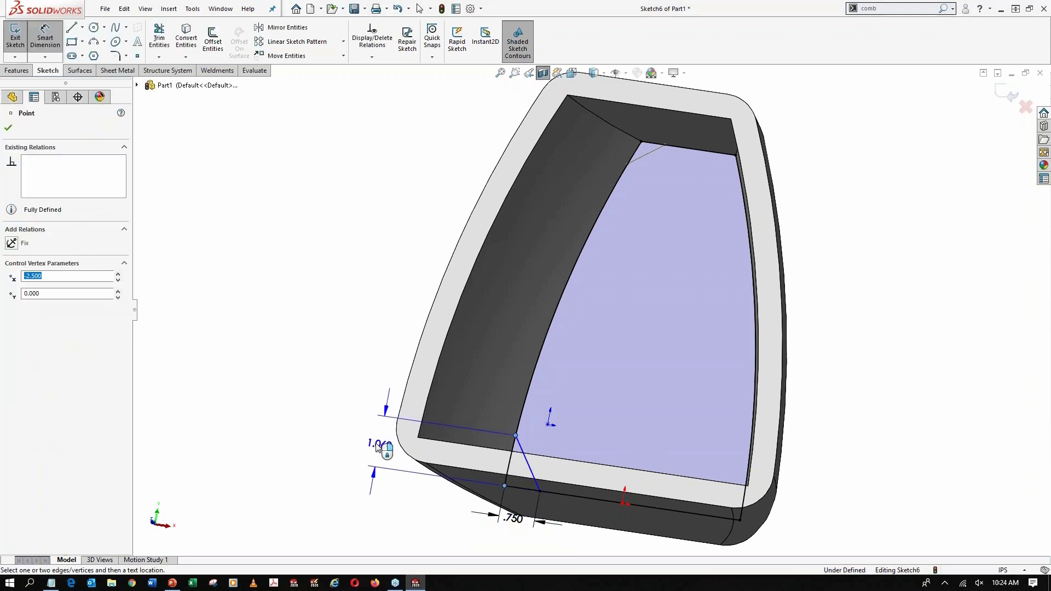
pyautogui.click(367, 440)
pyautogui.write('1.0685256in')
pyautogui.press('Return')
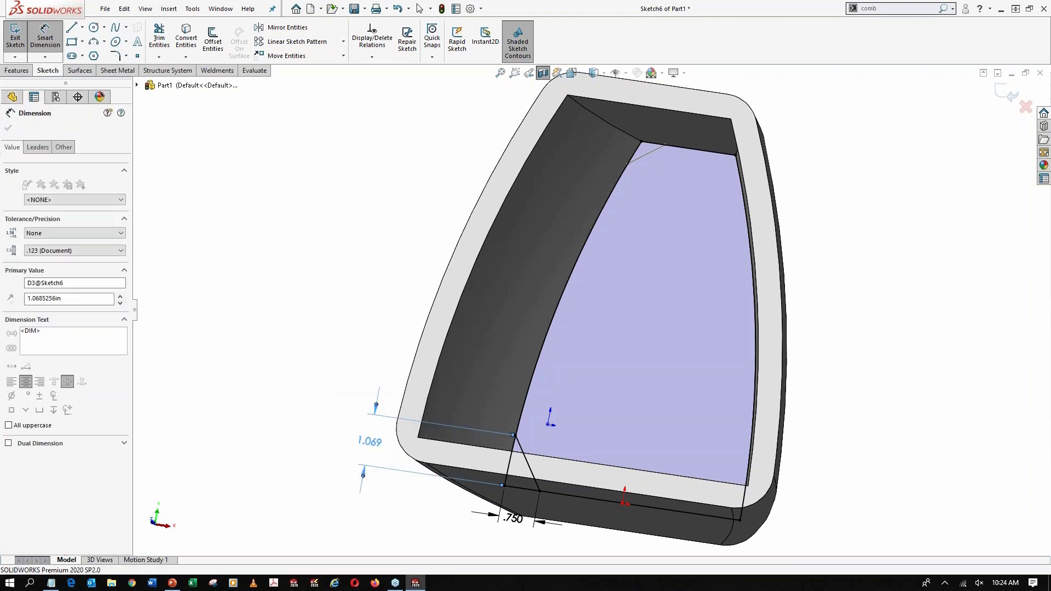
pyautogui.press('Escape')
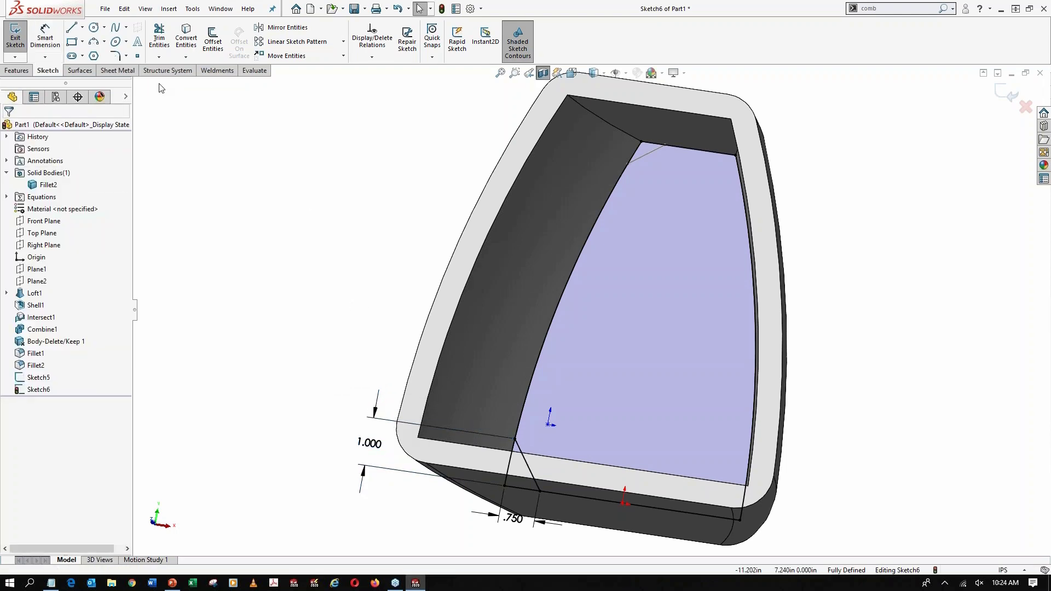
# Trim away the rest of the converted outline, keeping only the closed triangle at the lower-left corner, and exit the sketch
pyautogui.click(159, 37)
pyautogui.moveTo(484, 228)
pyautogui.mouseDown()
pyautogui.moveTo(694, 255)
pyautogui.moveTo(758, 203)
pyautogui.moveTo(692, 189)
pyautogui.moveTo(657, 534)
pyautogui.mouseUp()
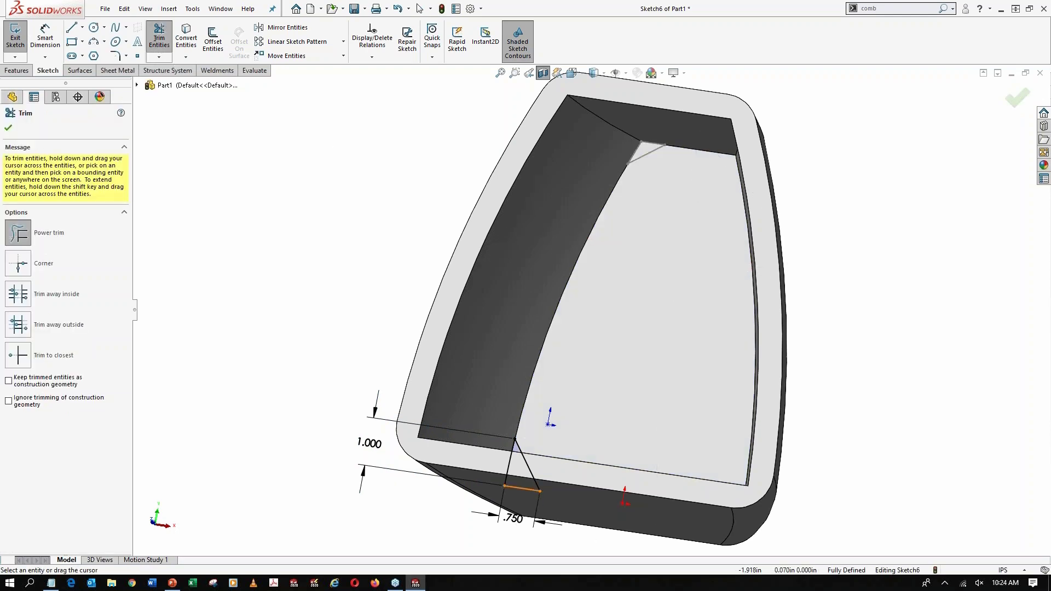
pyautogui.scroll(-4, 537, 476)
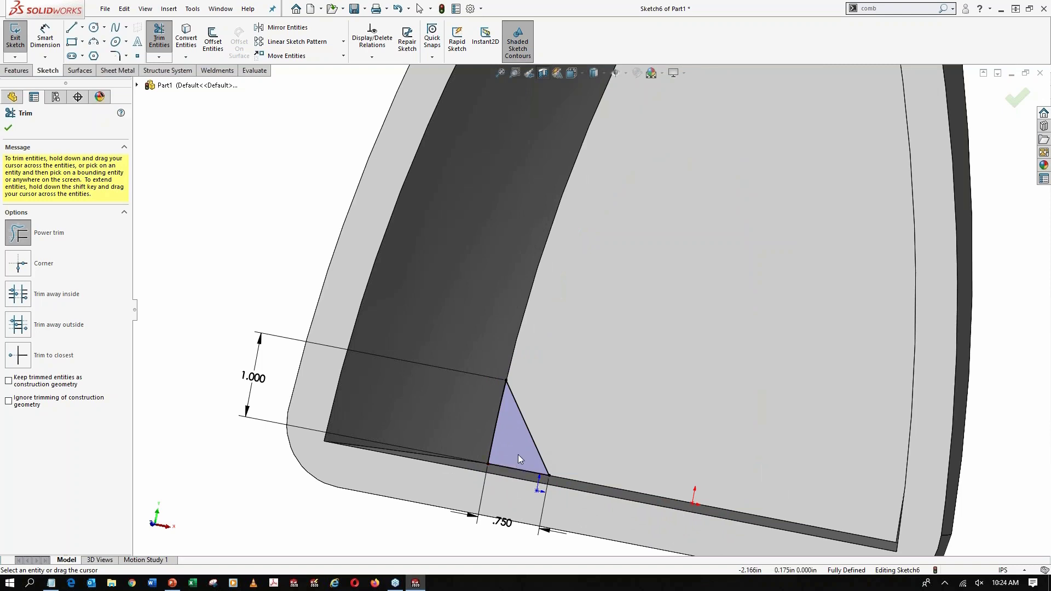
pyautogui.click(8, 128)
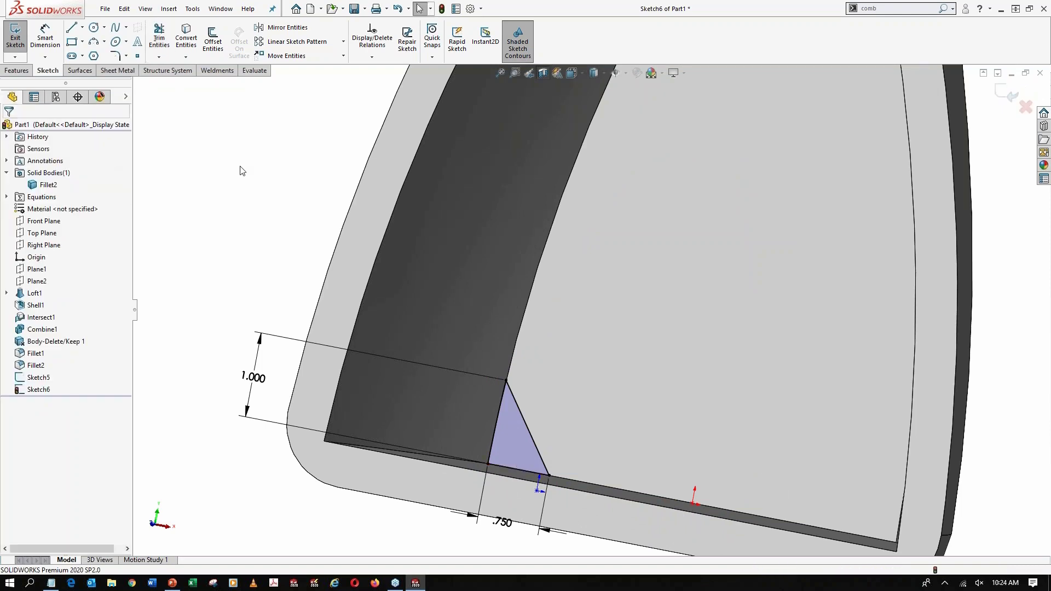
pyautogui.click(519, 55)
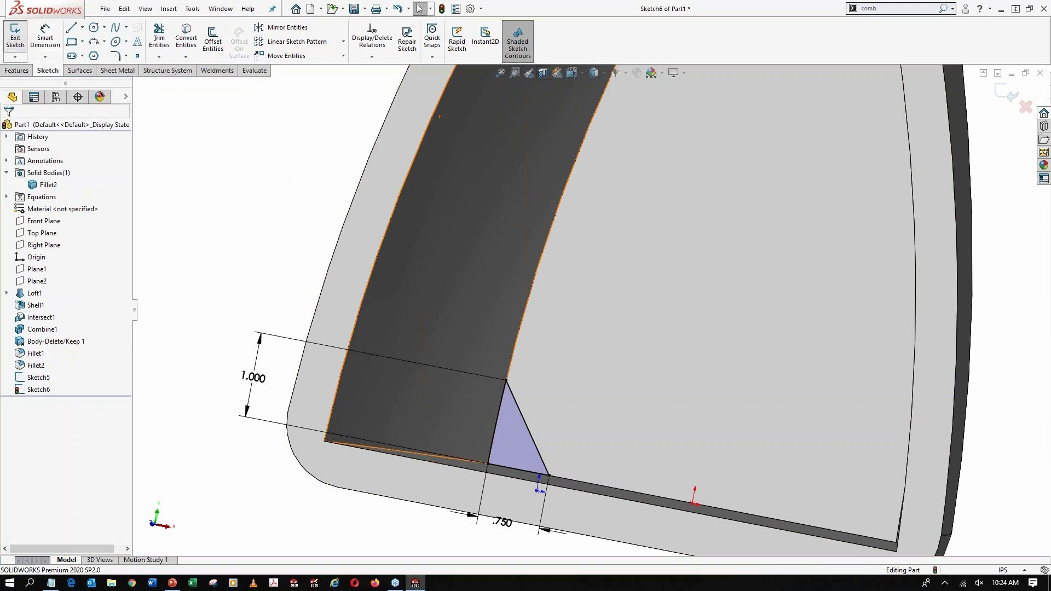
pyautogui.click(15, 38)
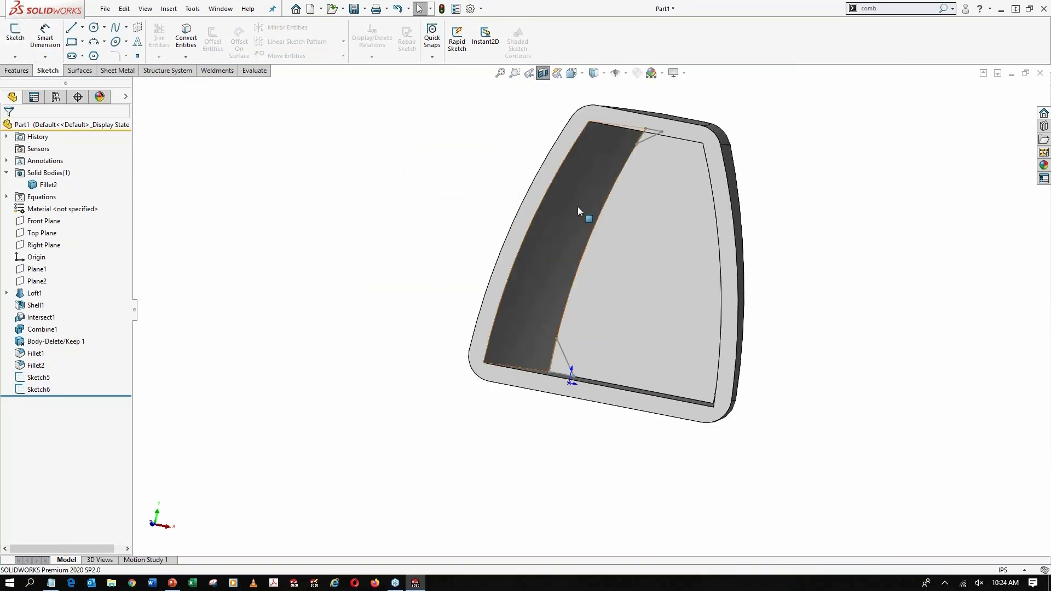
# Redo the section view on the Front Plane with its direction reversed to expose the opposite inner end face
pyautogui.click(543, 73)
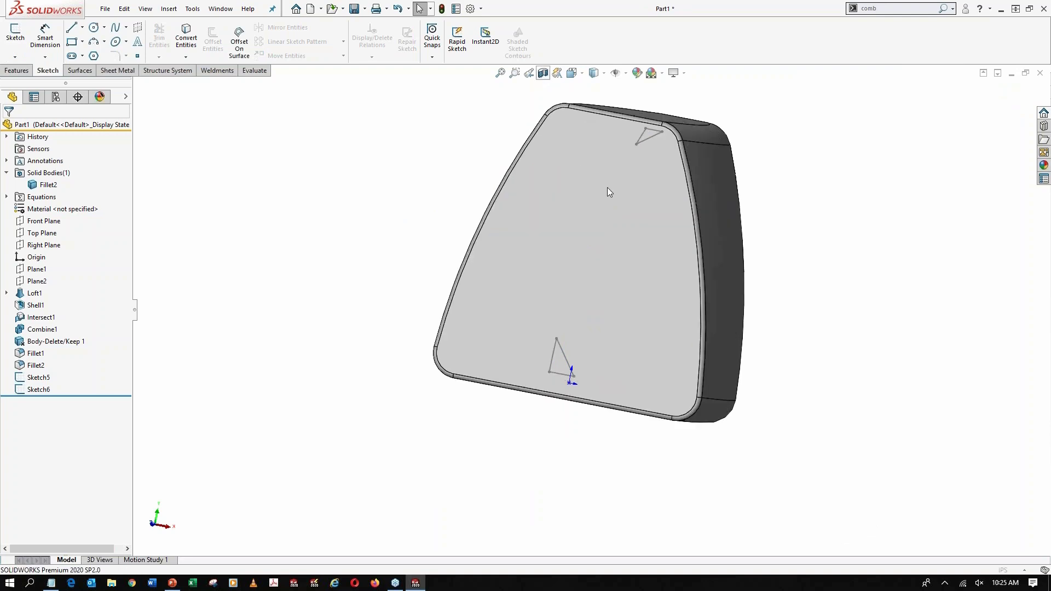
pyautogui.moveTo(614, 191); pyautogui.dragTo(552, 222, button='middle')
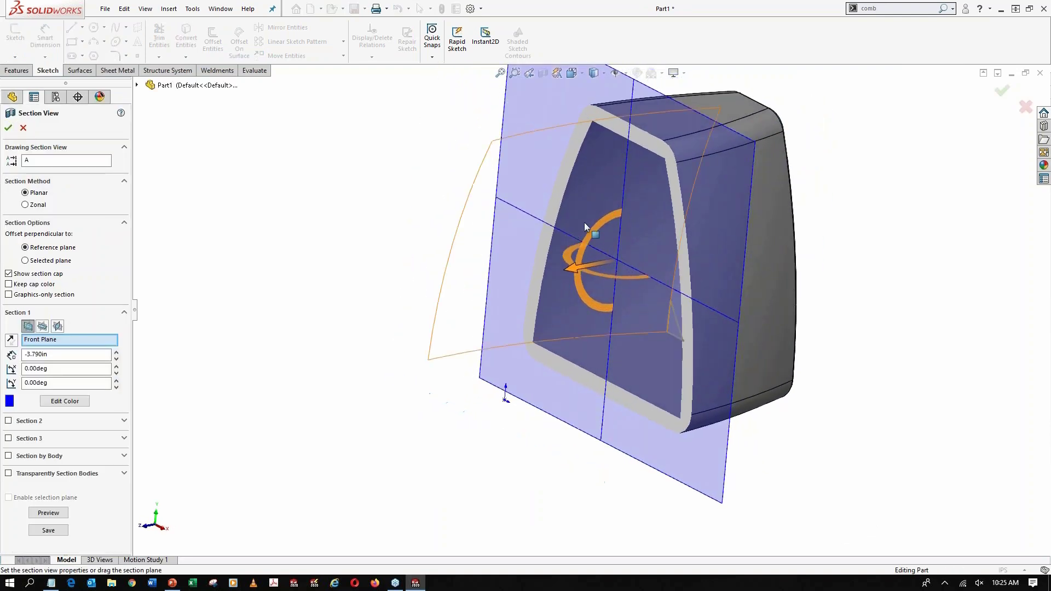
pyautogui.click(11, 340)
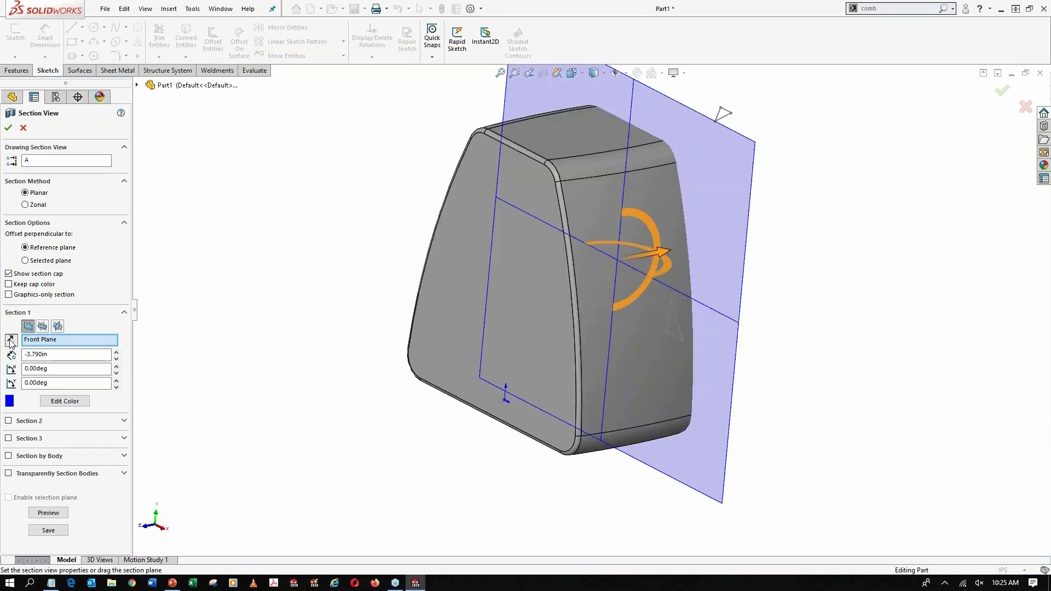
pyautogui.click(8, 128)
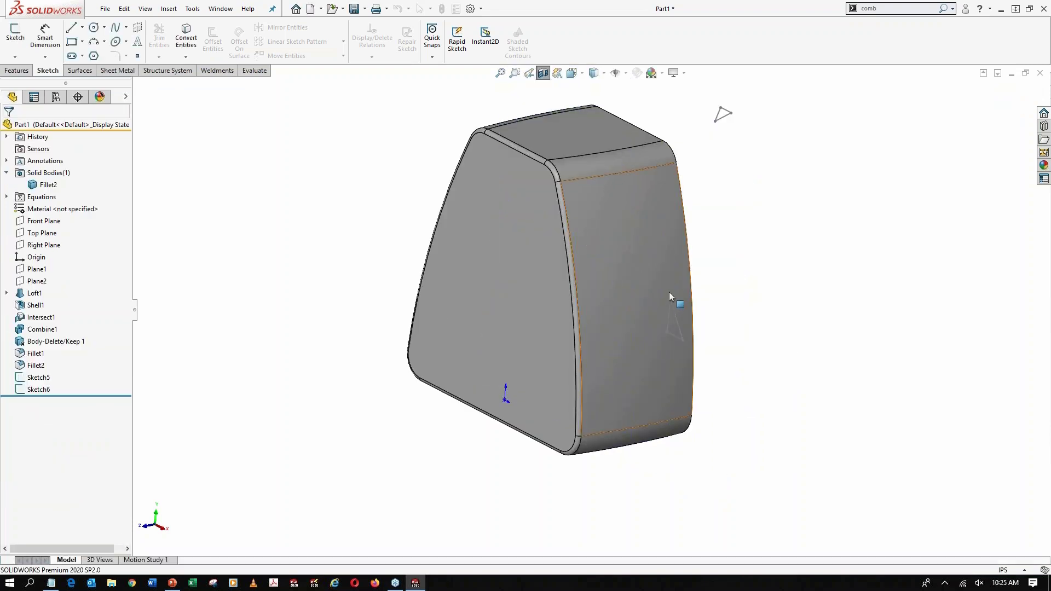
pyautogui.moveTo(675, 297); pyautogui.dragTo(487, 219, button='middle')
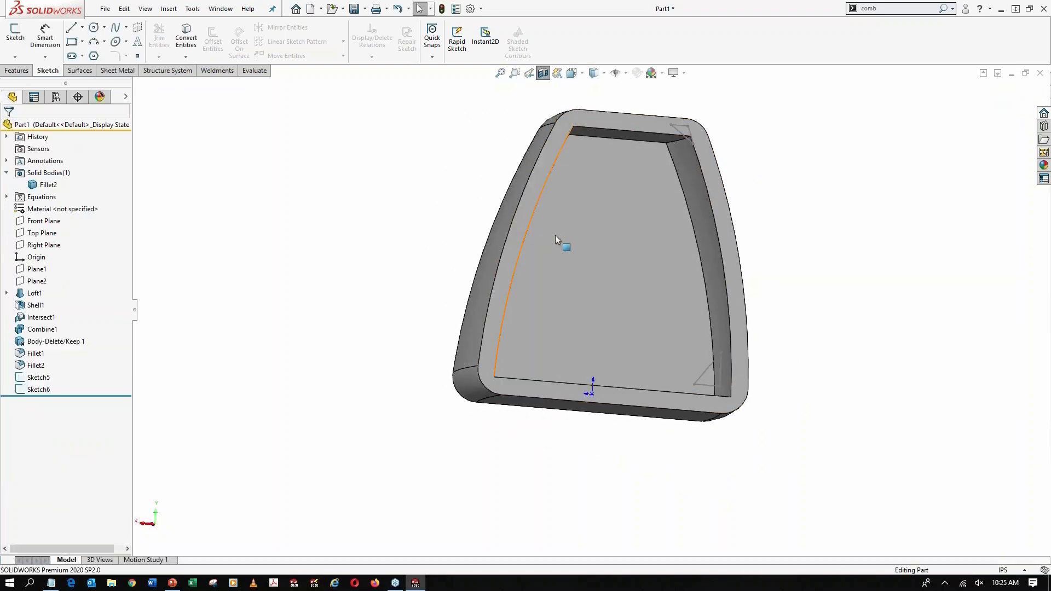
# Start a sketch on the opposite inner end face and convert its outline edges into sketch entities
pyautogui.scroll(-2, 619, 302)
pyautogui.click(629, 246)
pyautogui.moveTo(635, 262); pyautogui.dragTo(659, 284, button='middle')
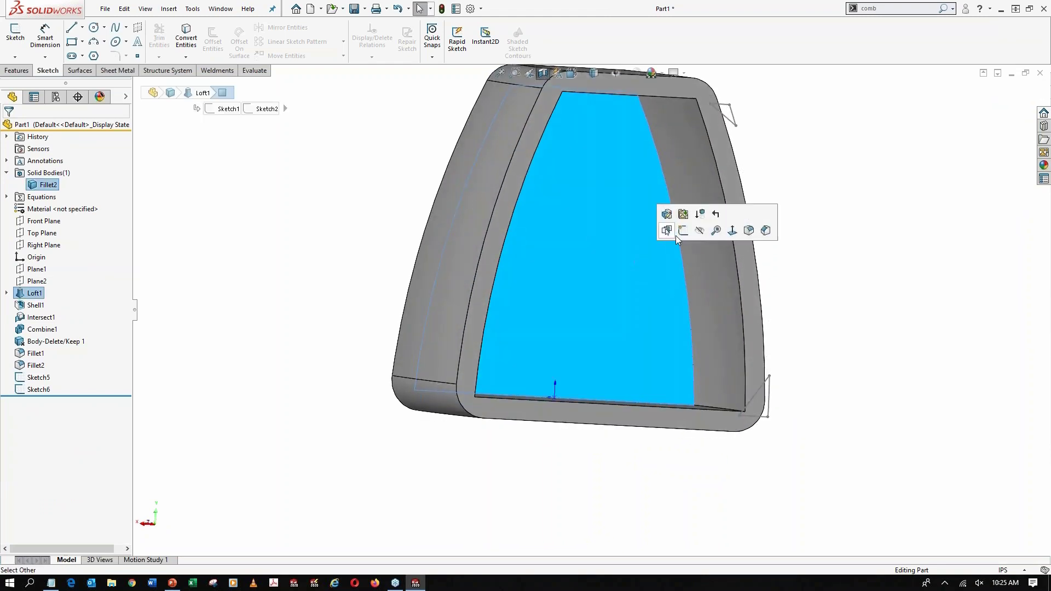
pyautogui.click(681, 233)
pyautogui.click(186, 38)
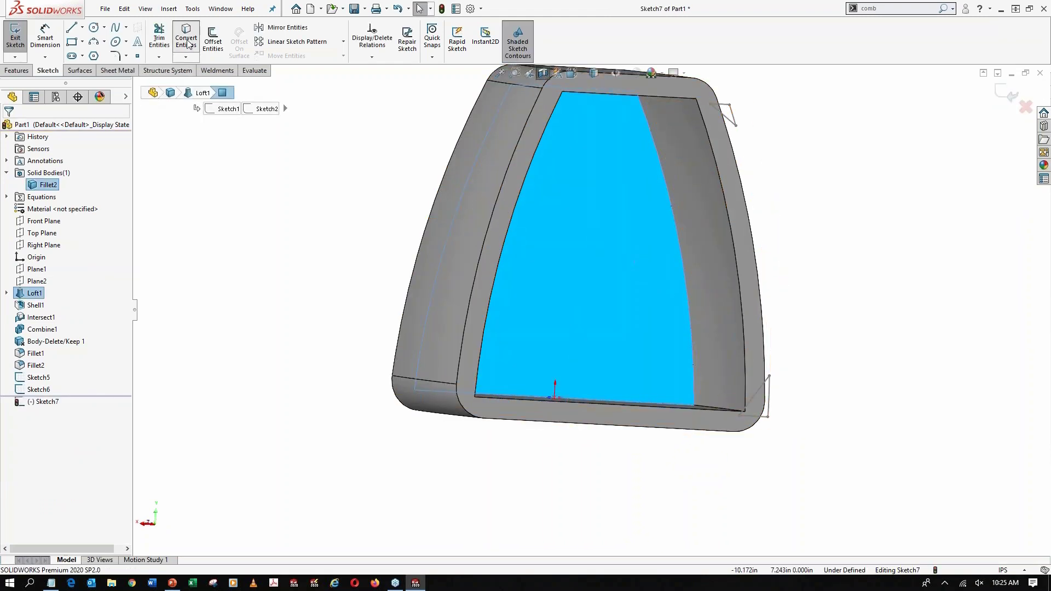
# Sketch a line about 1.80 in long across the outline's lower-right corner, from the side curve to the bottom edge
pyautogui.press('l')
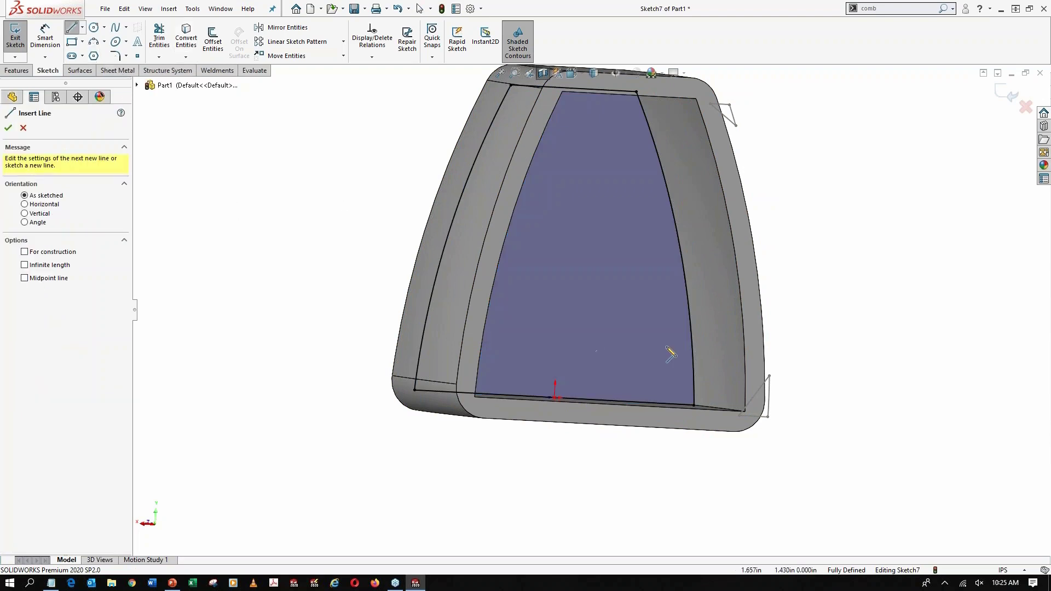
pyautogui.click(691, 341)
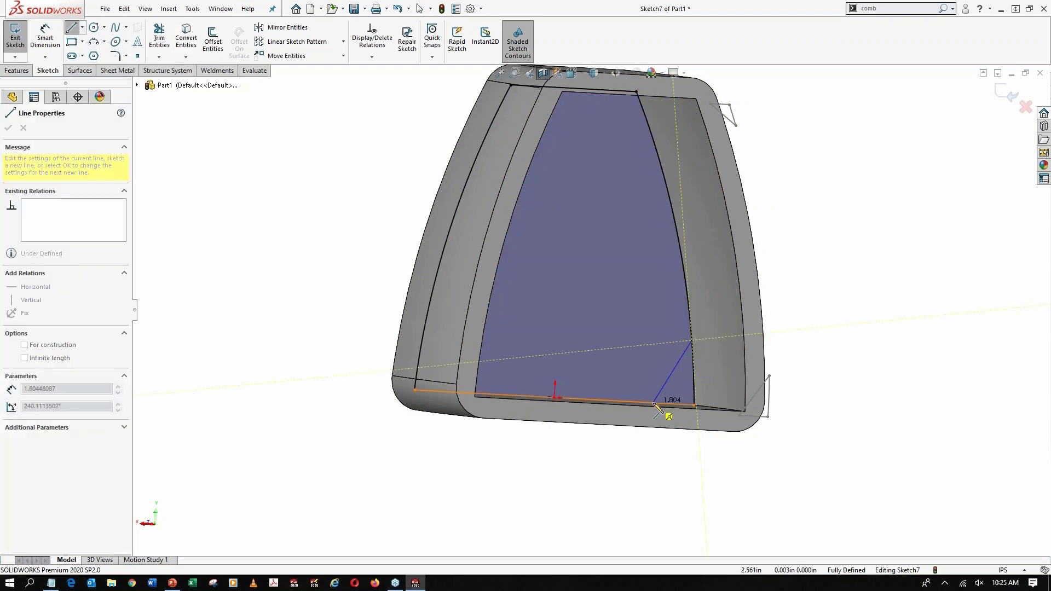
pyautogui.doubleClick(653, 404)
pyautogui.press('Escape')
# Dimension the line's upper endpoint 1 in vertically from the outline's lower-right corner
pyautogui.moveTo(707, 433); pyautogui.dragTo(705, 400, button='right')
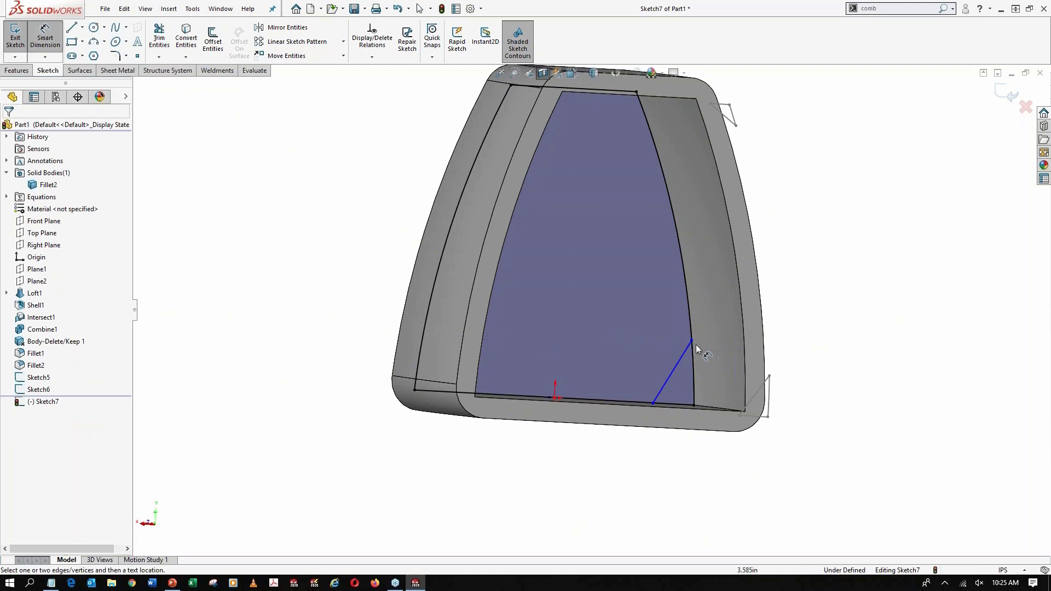
pyautogui.click(693, 342)
pyautogui.click(694, 406)
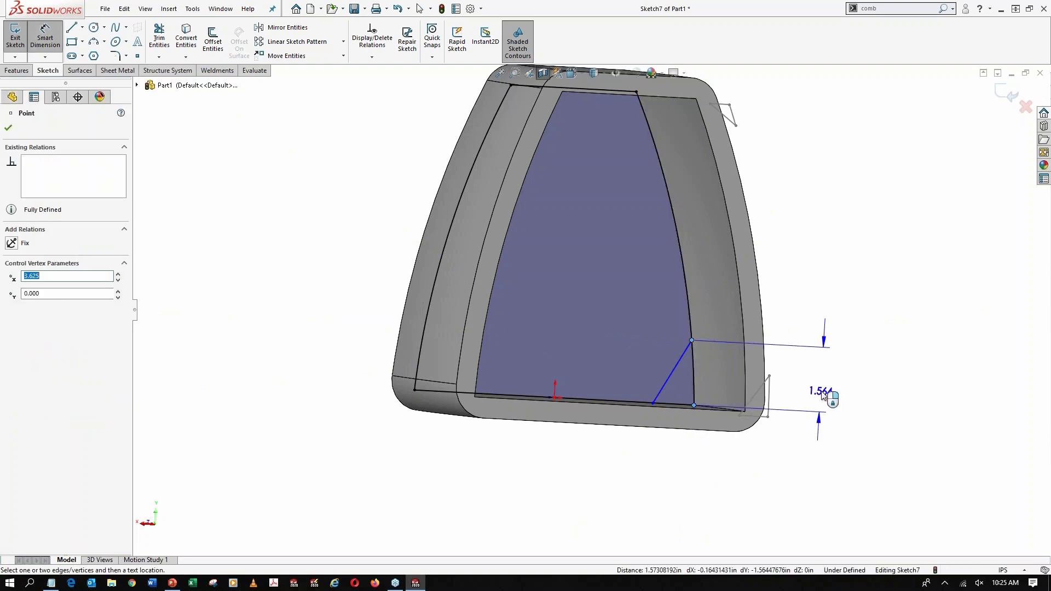
pyautogui.click(823, 394)
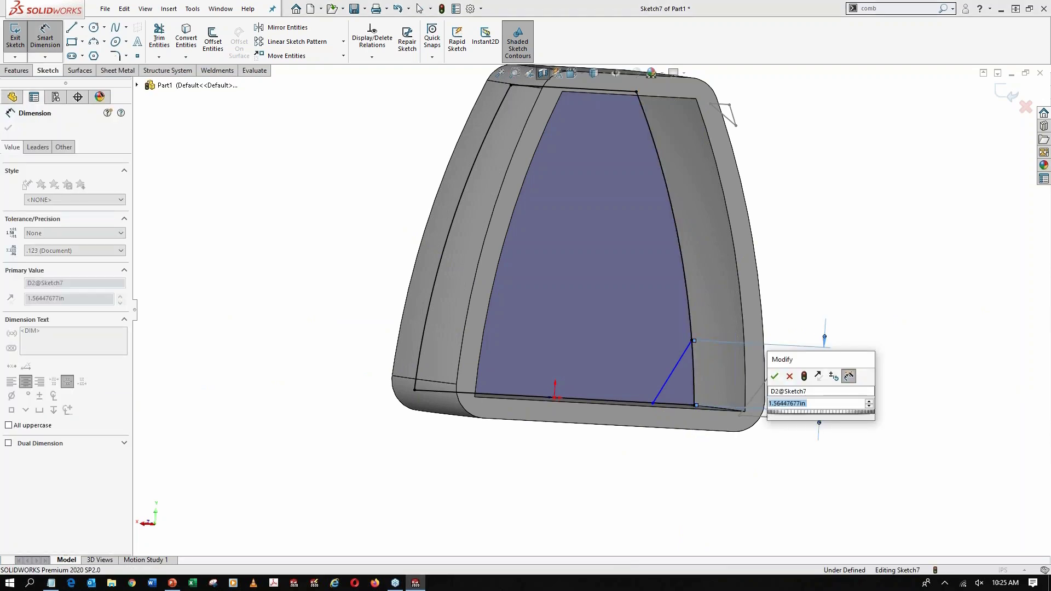
pyautogui.write('1')
pyautogui.press('Return')
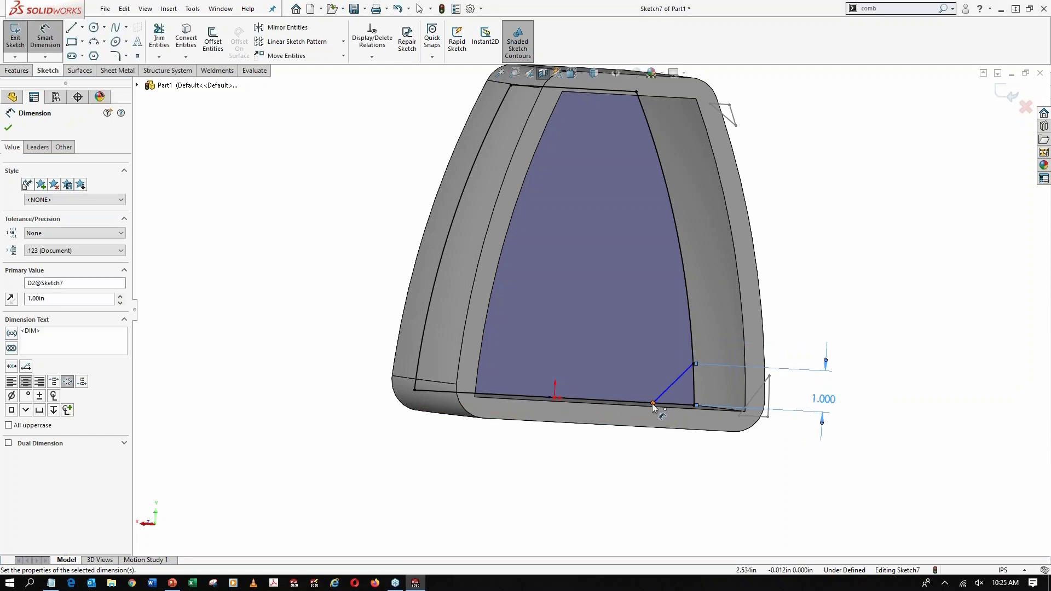
# Dimension the line's lower endpoint 0.75 in from the outline's lower-right corner along the bottom edge
pyautogui.click(653, 404)
pyautogui.click(694, 405)
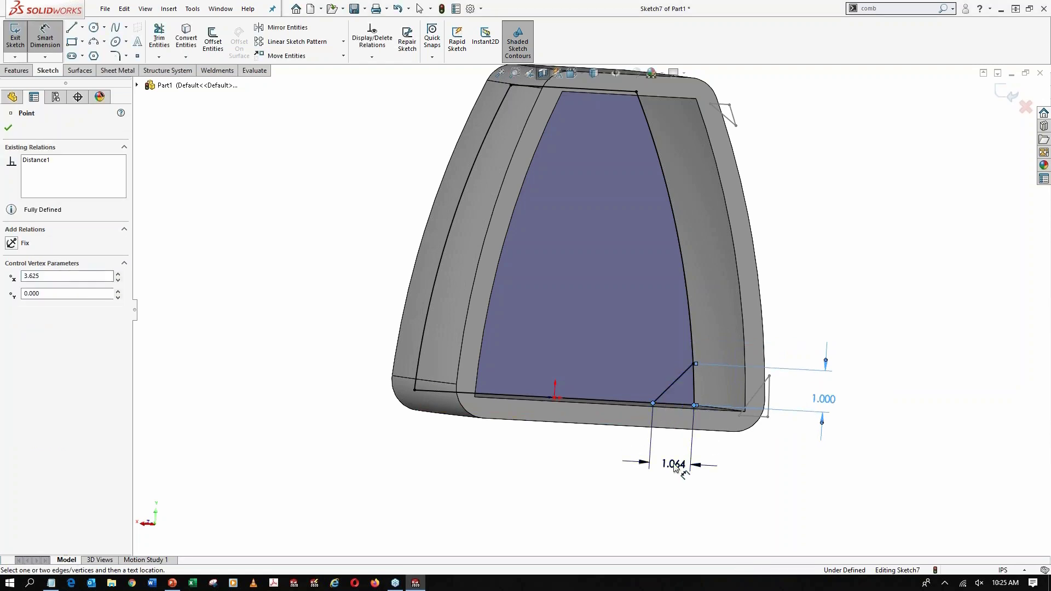
pyautogui.click(677, 460)
pyautogui.write('.75')
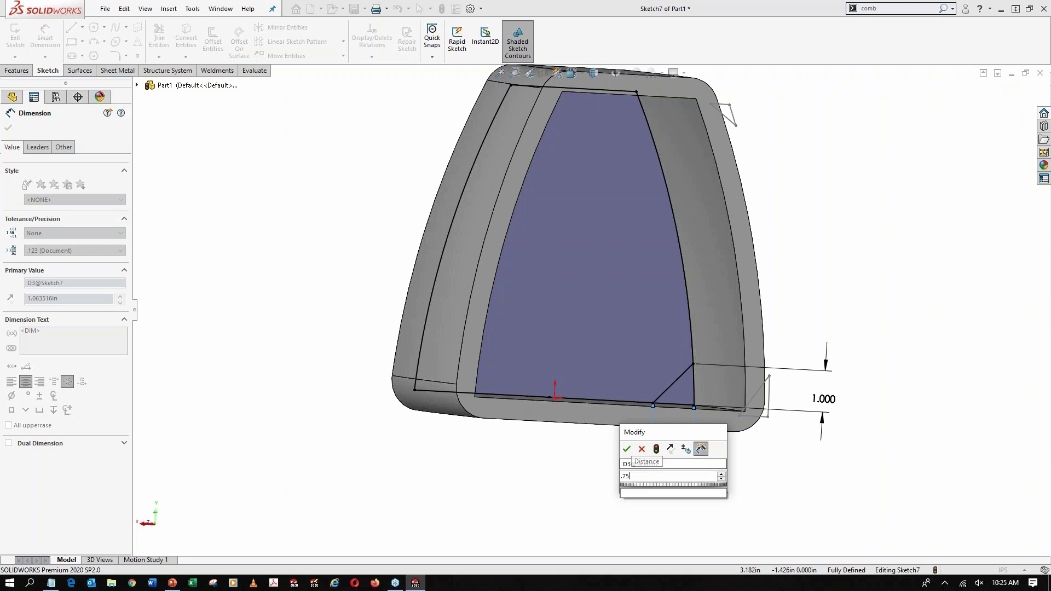
pyautogui.press('Return')
pyautogui.press('Escape')
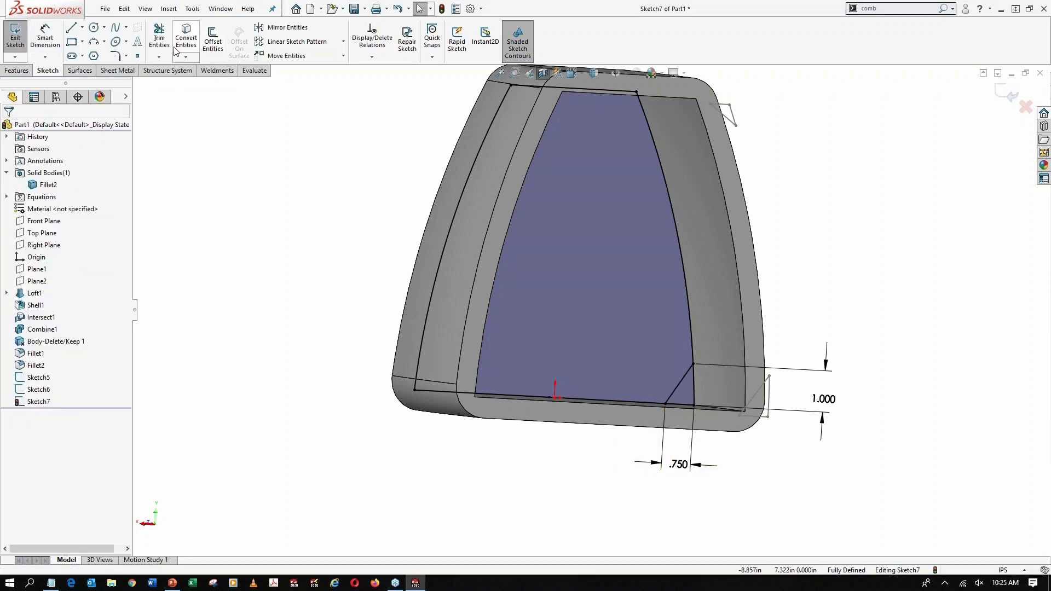
# Trim the converted outline down to the closed triangle at the lower-right corner and exit the sketch
pyautogui.click(159, 38)
pyautogui.moveTo(445, 134)
pyautogui.mouseDown()
pyautogui.moveTo(718, 205)
pyautogui.moveTo(606, 86)
pyautogui.moveTo(500, 436)
pyautogui.mouseUp()
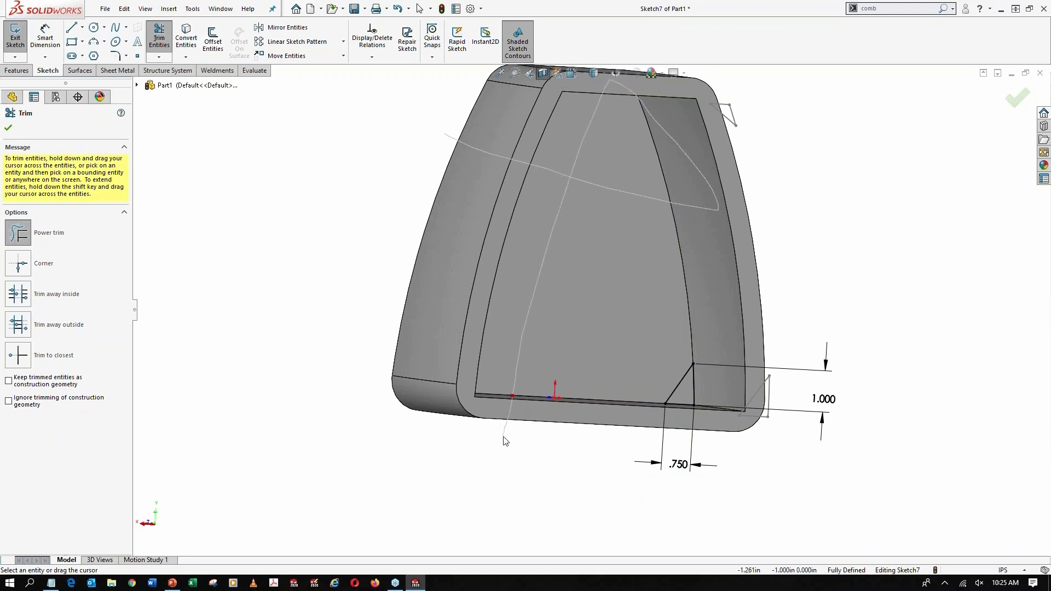
pyautogui.click(15, 133)
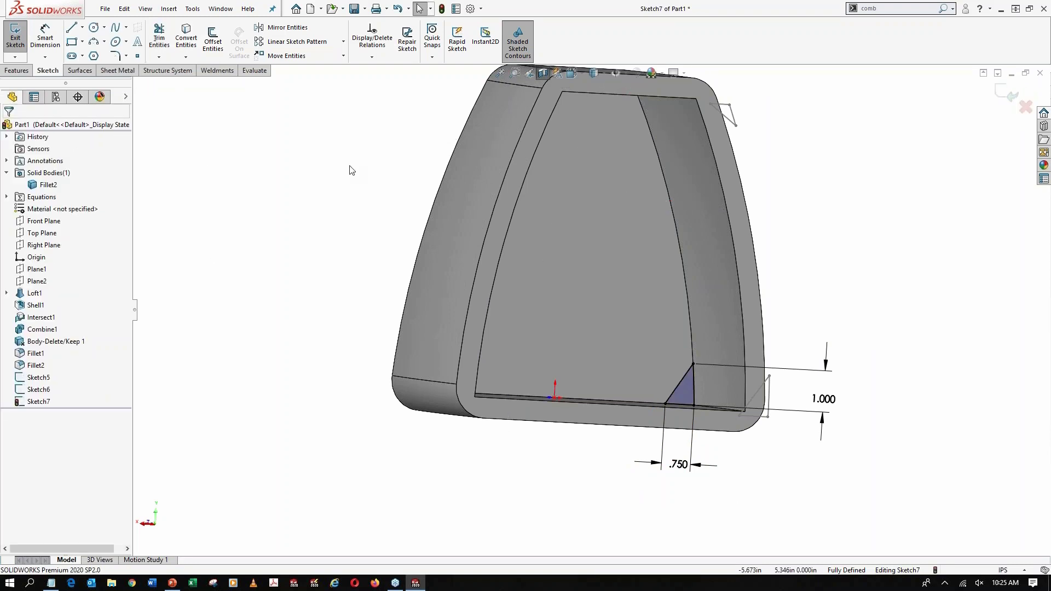
pyautogui.click(15, 36)
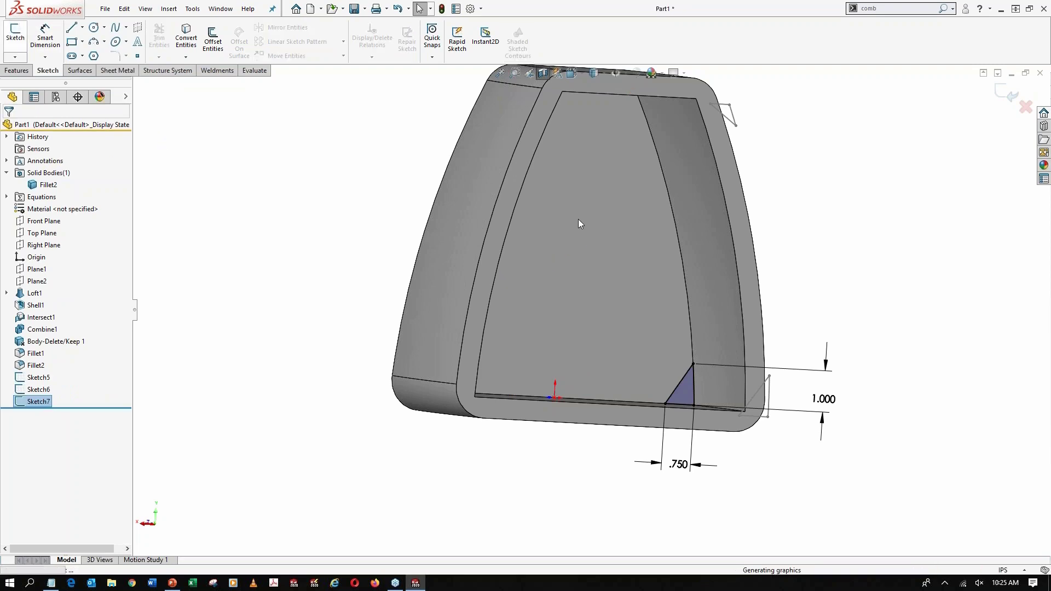
# Start another sketch on the same inner end face and convert the face's outline edges into sketch entities
pyautogui.click(631, 203)
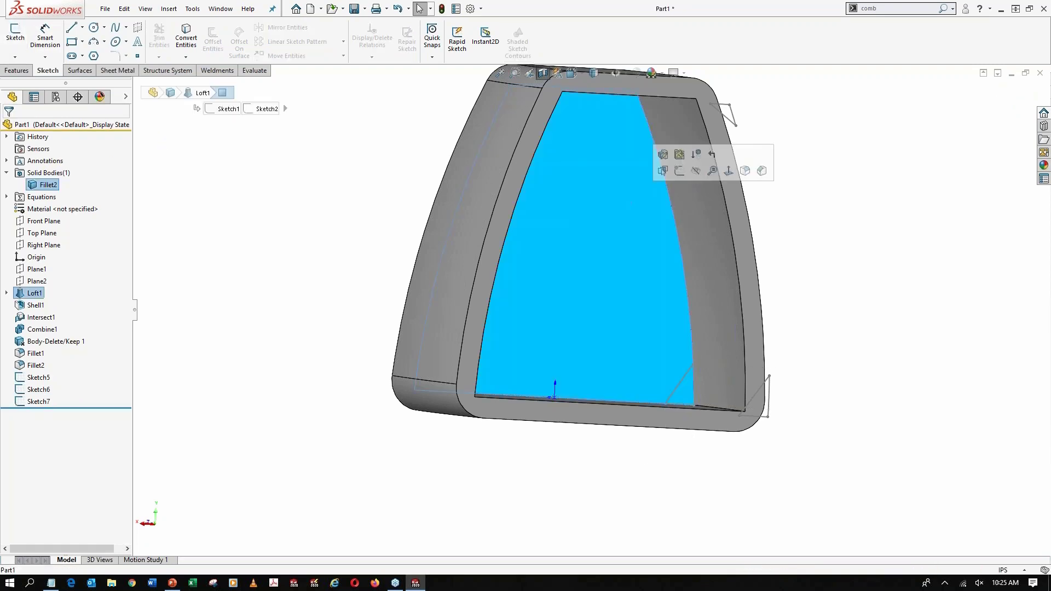
pyautogui.click(681, 174)
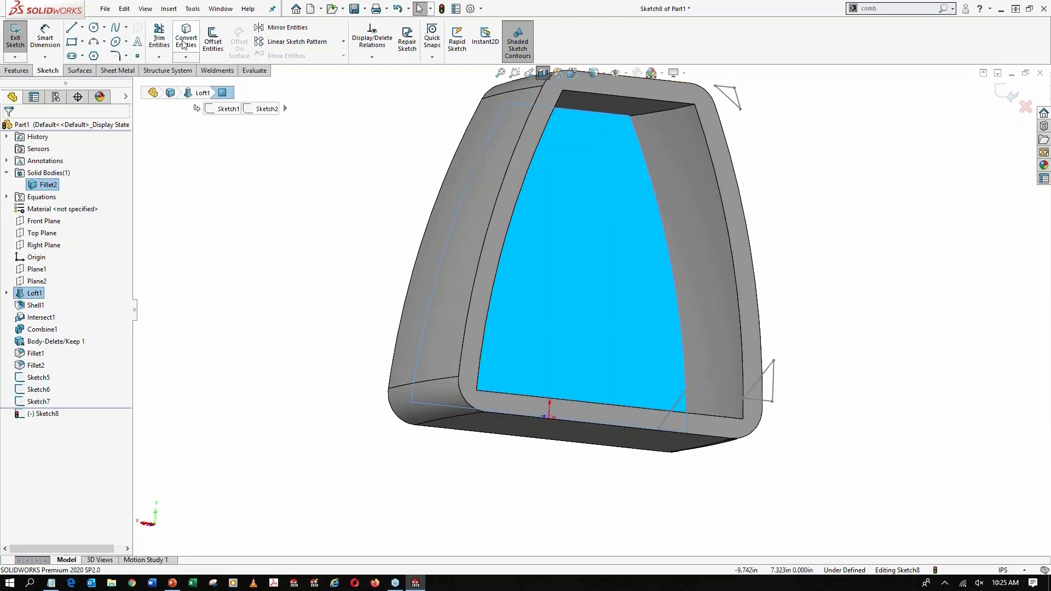
pyautogui.click(183, 45)
# Sketch a line about 1.49 in long across the outline's upper-right corner, from the top edge to the side curve
pyautogui.click(71, 27)
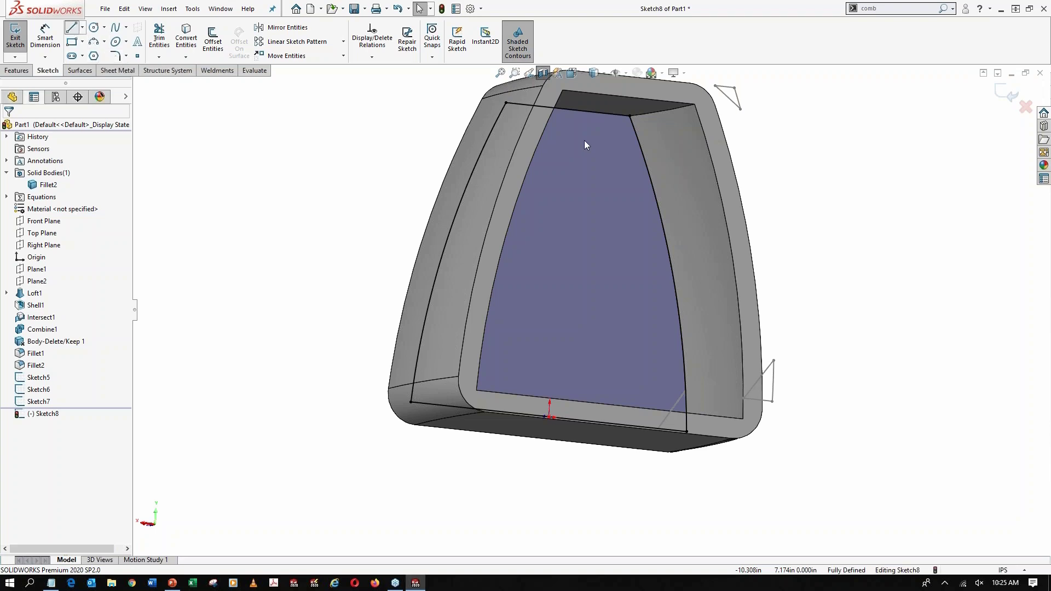
pyautogui.click(602, 114)
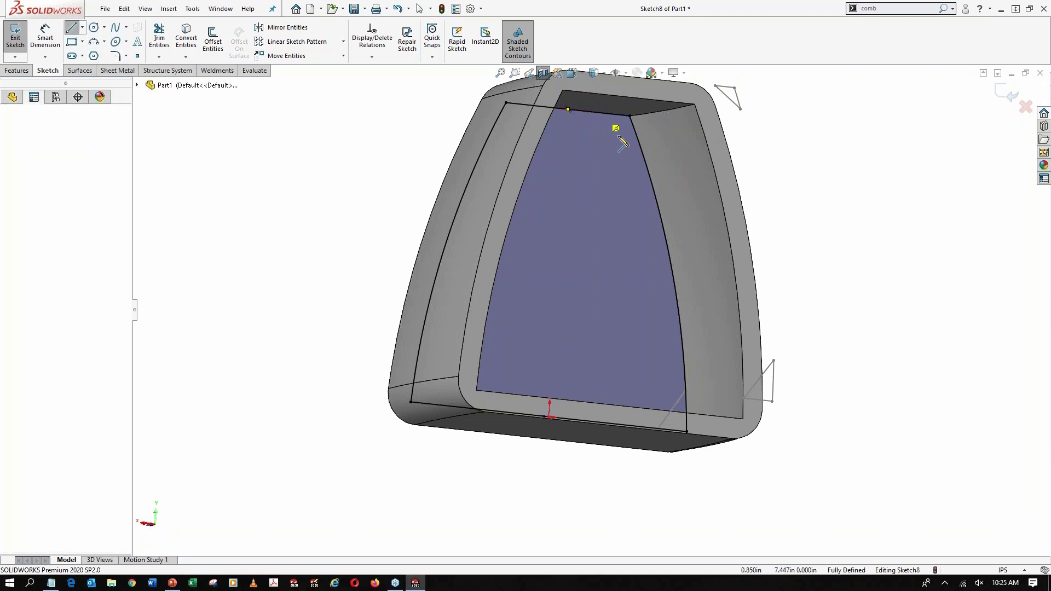
pyautogui.click(644, 156)
pyautogui.press('Escape')
# Dimension the line's lower endpoint 0.75 in vertically from the outline's upper-right corner
pyautogui.press('d')
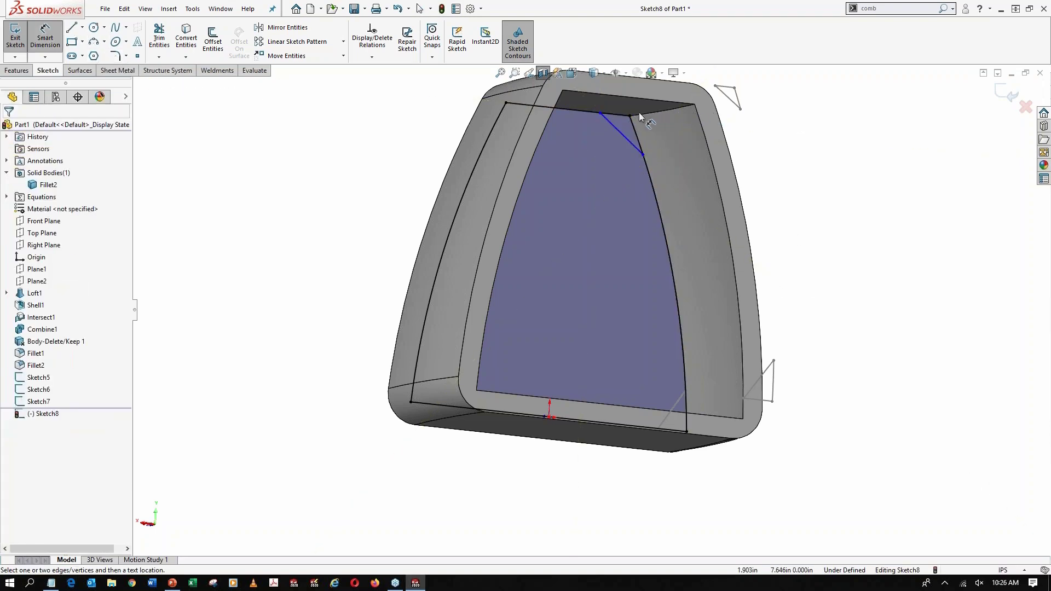
pyautogui.click(630, 116)
pyautogui.click(643, 155)
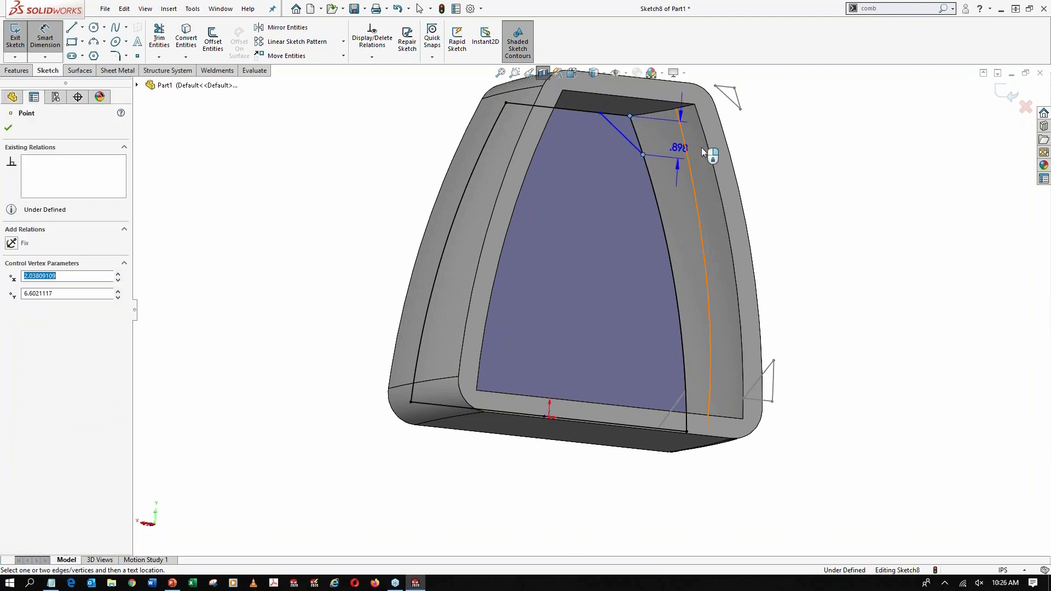
pyautogui.click(761, 147)
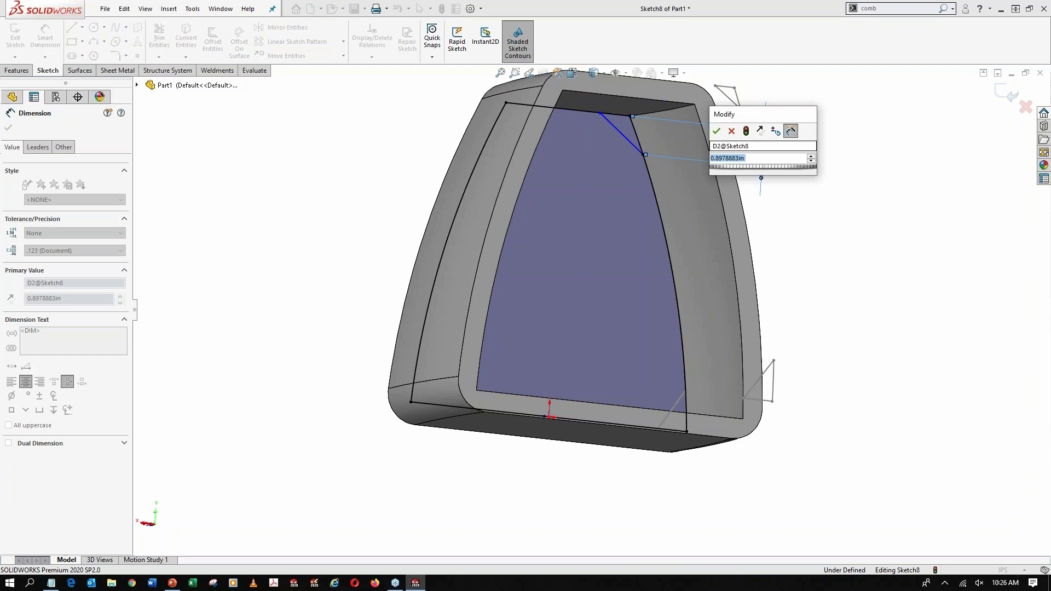
pyautogui.press('Return')
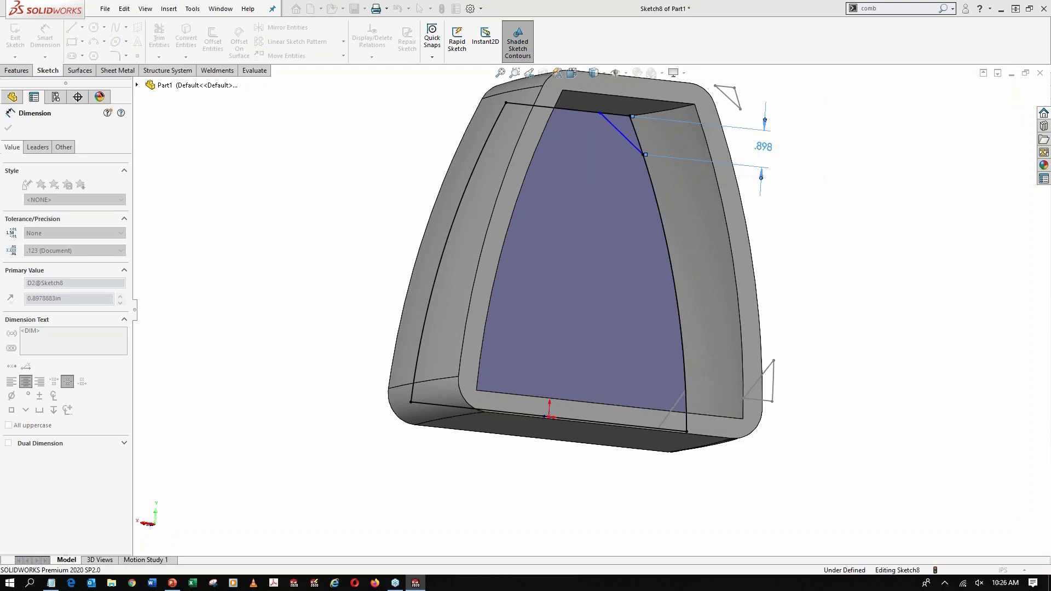
# Dimension the line's upper endpoint 0.75 in horizontally from the outline's upper-right corner
pyautogui.click(600, 114)
pyautogui.click(631, 117)
pyautogui.scroll(2, 618, 128)
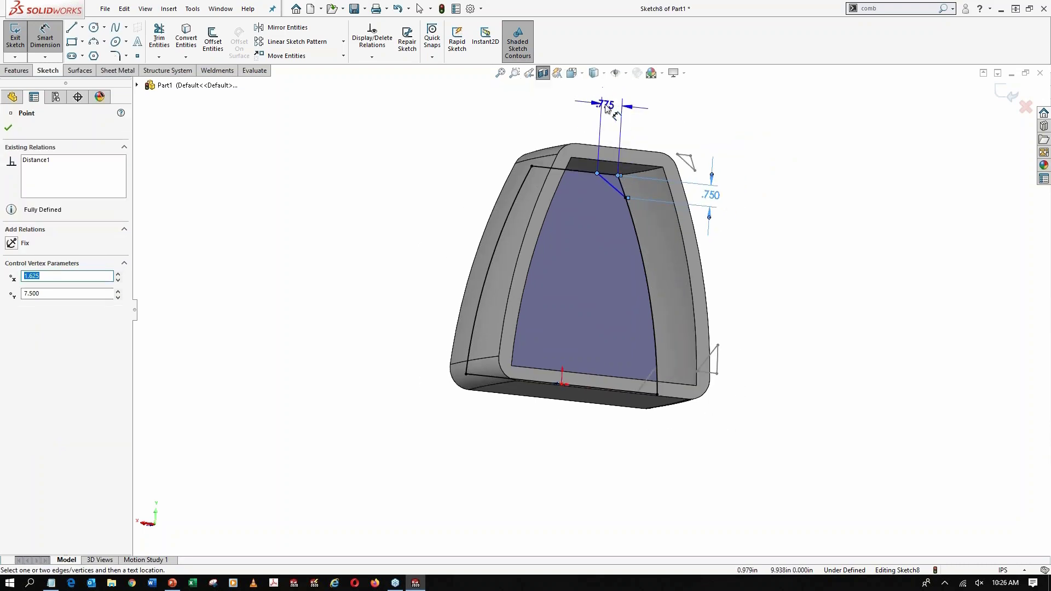
pyautogui.click(606, 108)
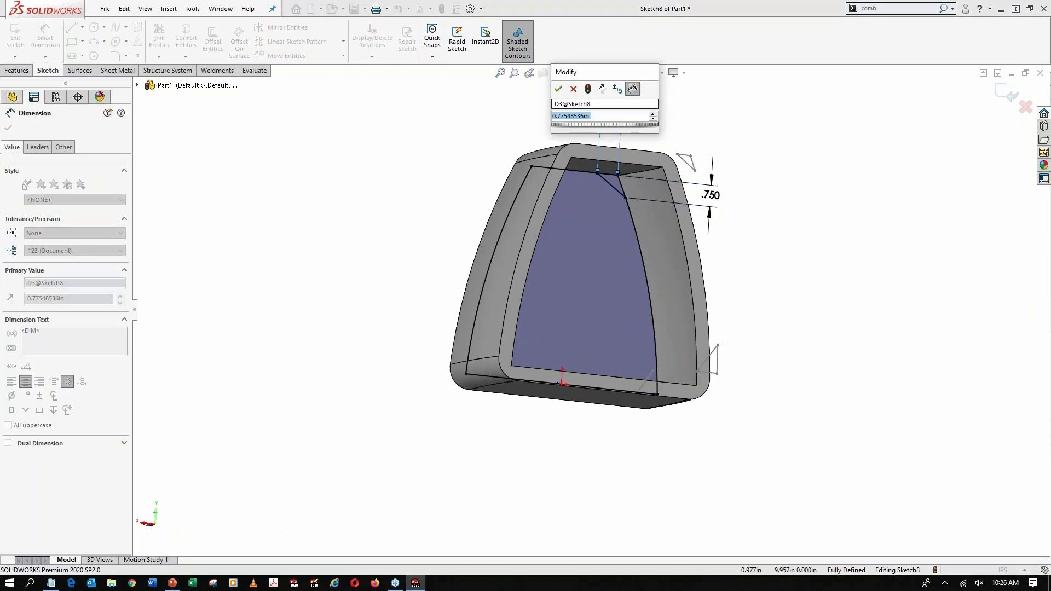
pyautogui.write('.75')
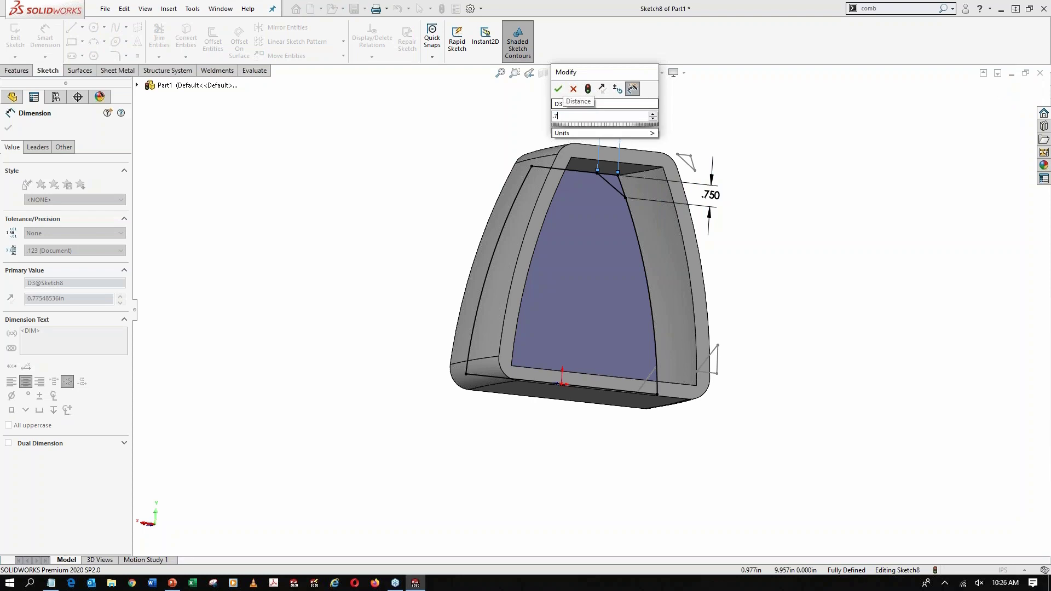
pyautogui.press('Return')
pyautogui.click(799, 140)
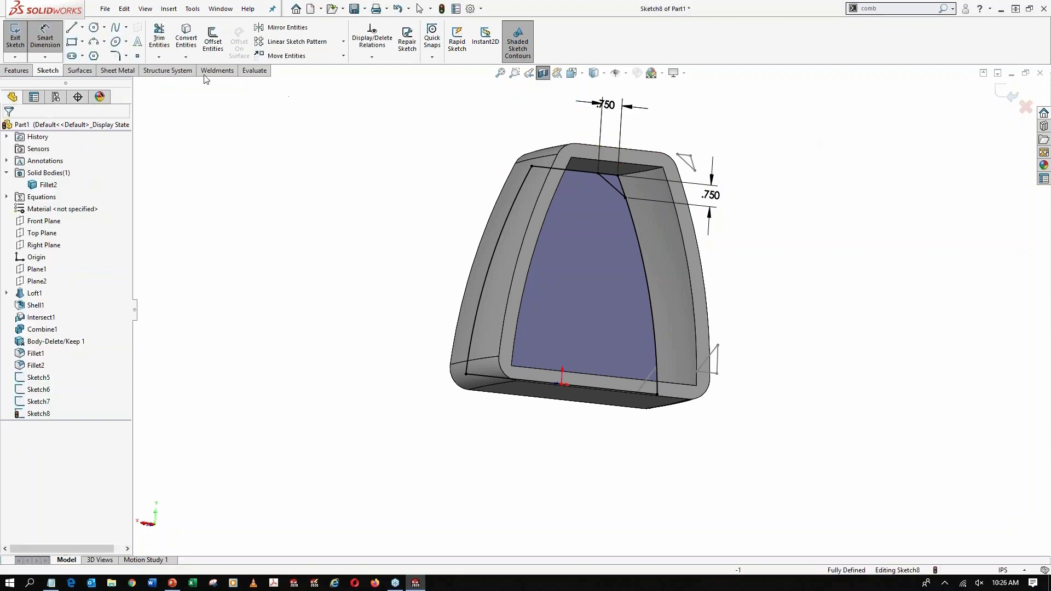
# Power-trim the converted outline down to the closed upper-corner triangle and exit the sketch
pyautogui.click(159, 39)
pyautogui.moveTo(544, 142)
pyautogui.mouseDown()
pyautogui.moveTo(494, 225)
pyautogui.moveTo(552, 436)
pyautogui.mouseUp()
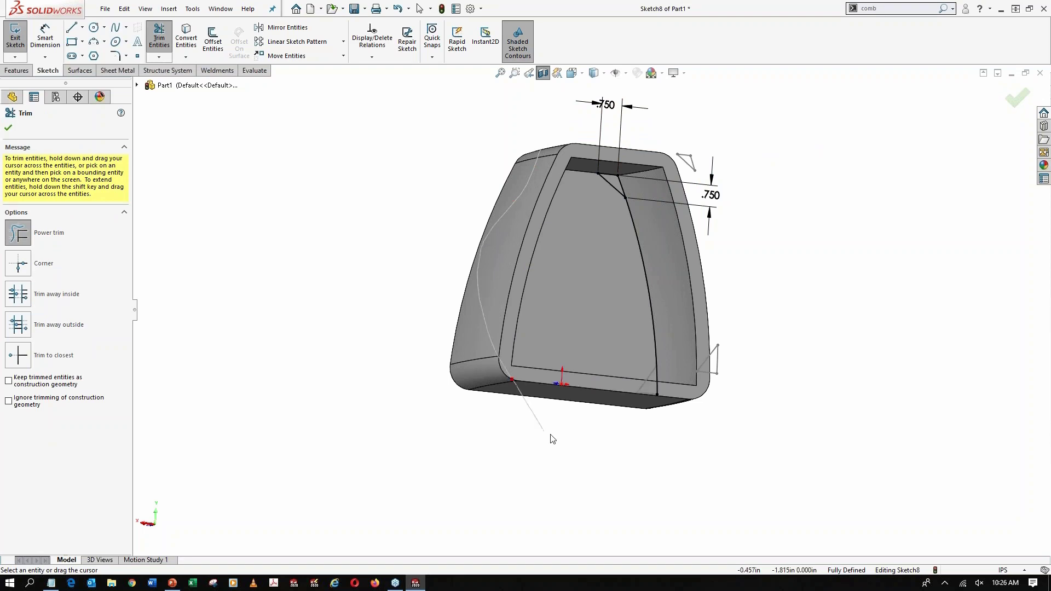
pyautogui.press('Escape')
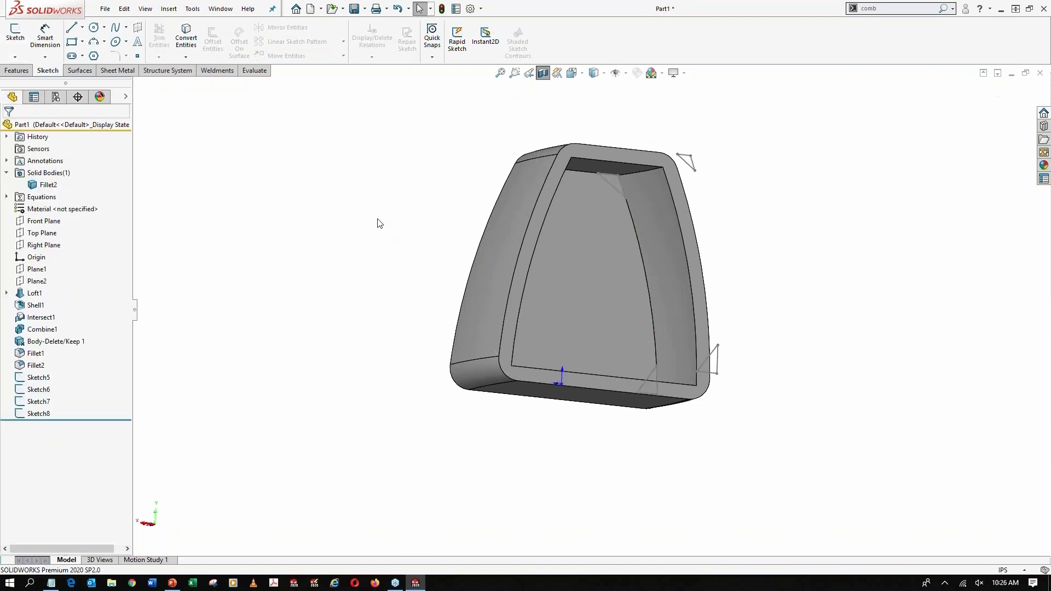
# Create a lofted boss between the two lower-corner triangle sketches, Sketch6 and Sketch7, on the opposite inner end faces
pyautogui.moveTo(378, 223)
pyautogui.mouseDown(button='middle')
pyautogui.moveTo(458, 227)
pyautogui.moveTo(605, 284)
pyautogui.mouseUp(button='middle')
pyautogui.moveTo(929, 322); pyautogui.dragTo(958, 279, button='middle')
pyautogui.moveTo(576, 293); pyautogui.dragTo(572, 299, button='middle')
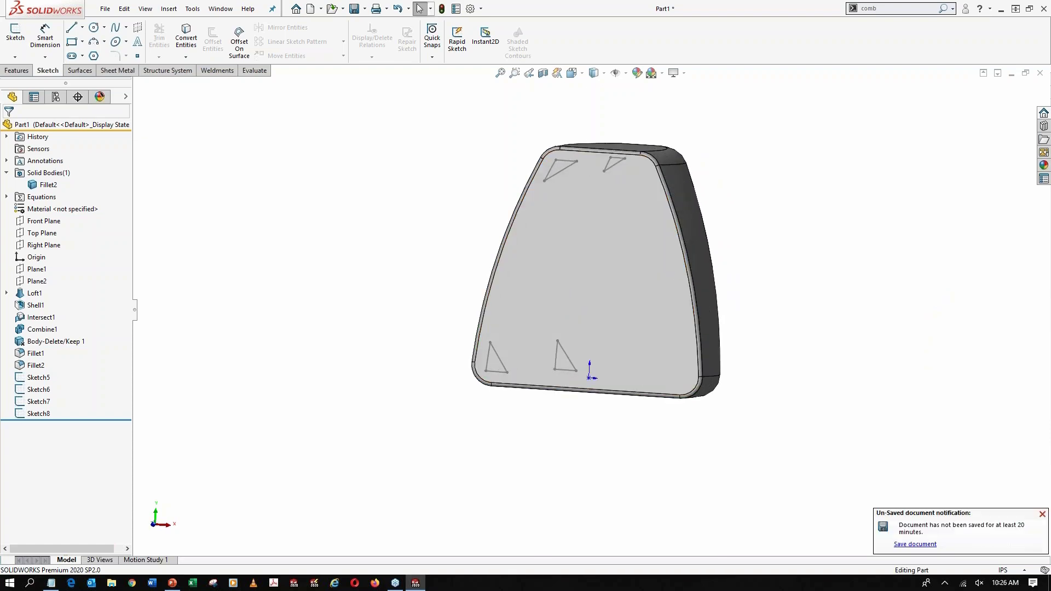
pyautogui.click(17, 70)
pyautogui.click(106, 42)
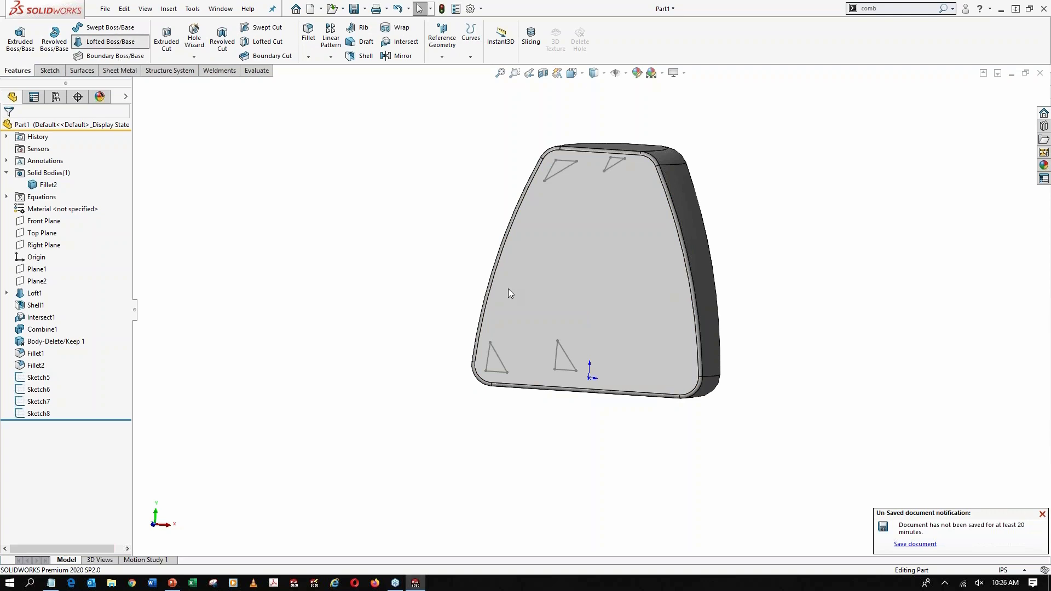
pyautogui.scroll(-3, 553, 353)
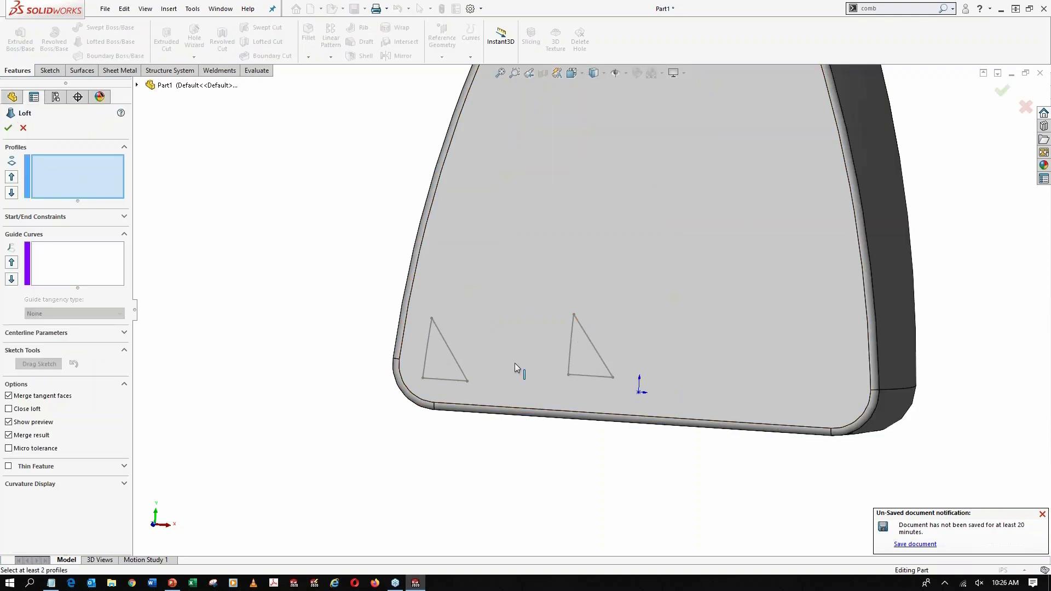
pyautogui.click(602, 360)
pyautogui.click(458, 363)
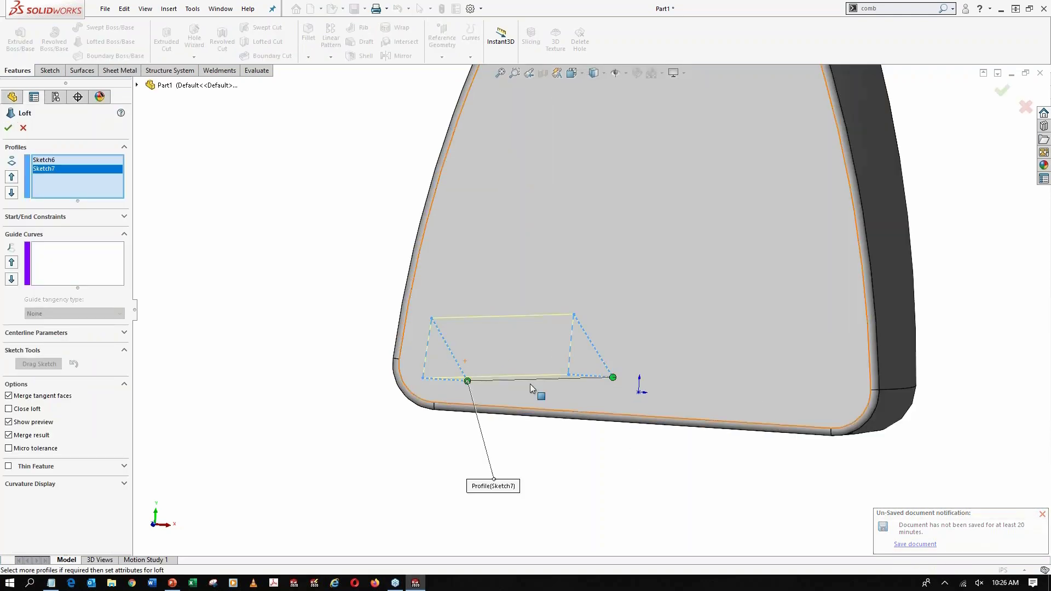
pyautogui.moveTo(525, 353); pyautogui.dragTo(530, 362, button='middle')
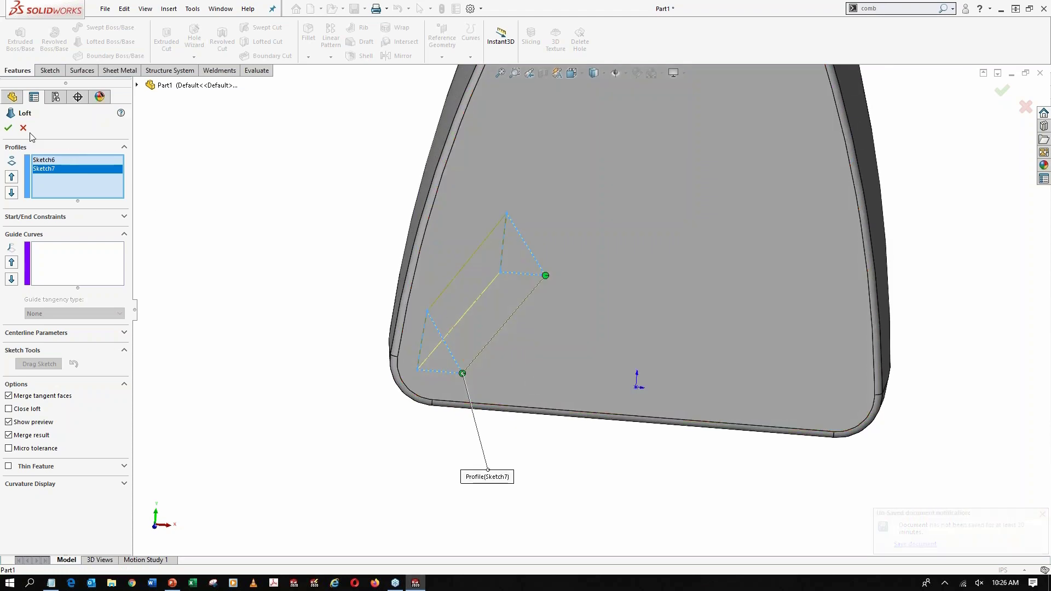
pyautogui.click(8, 129)
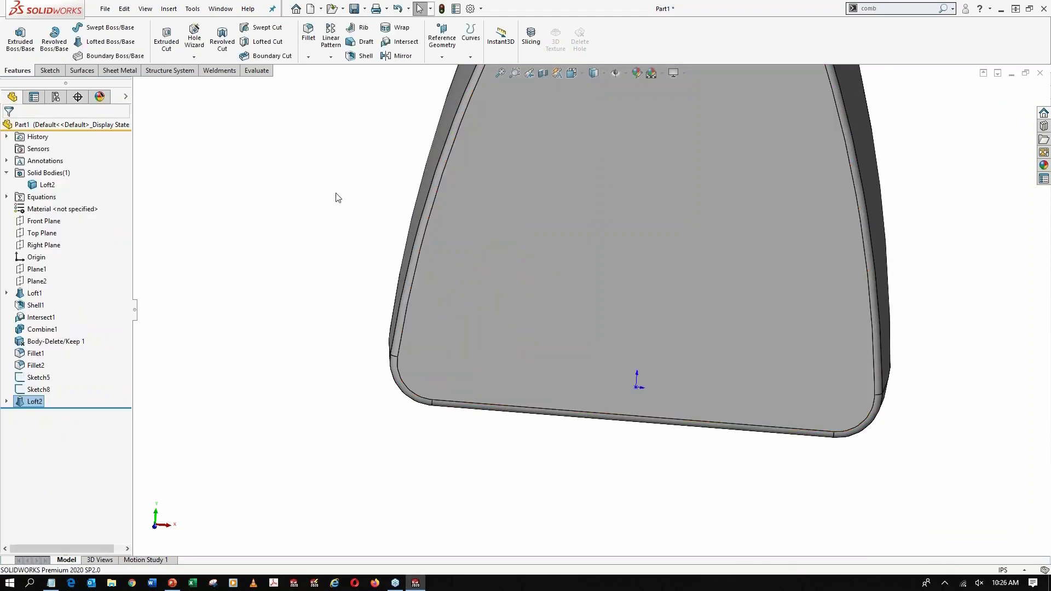
# Apply a section view on the Front Plane with the direction reversed to inspect the lower corner loft inside the housing
pyautogui.scroll(2, 338, 197)
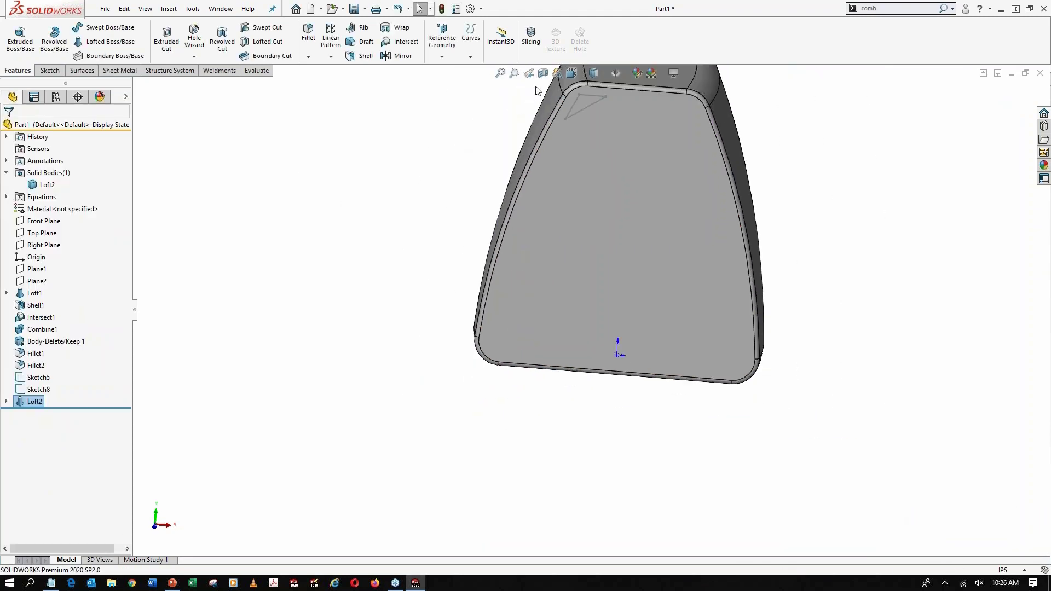
pyautogui.click(543, 73)
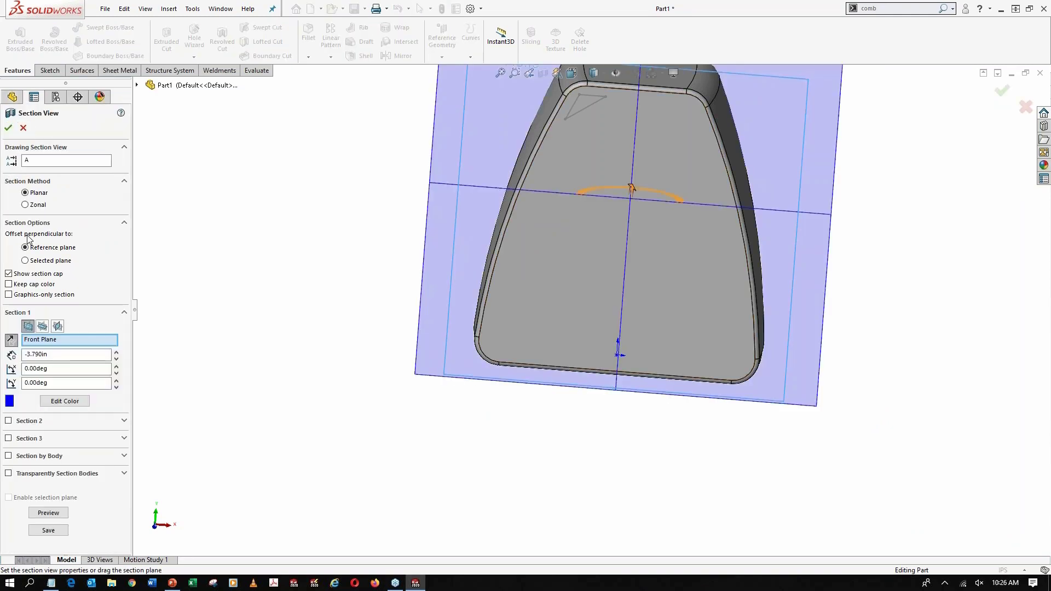
pyautogui.click(11, 340)
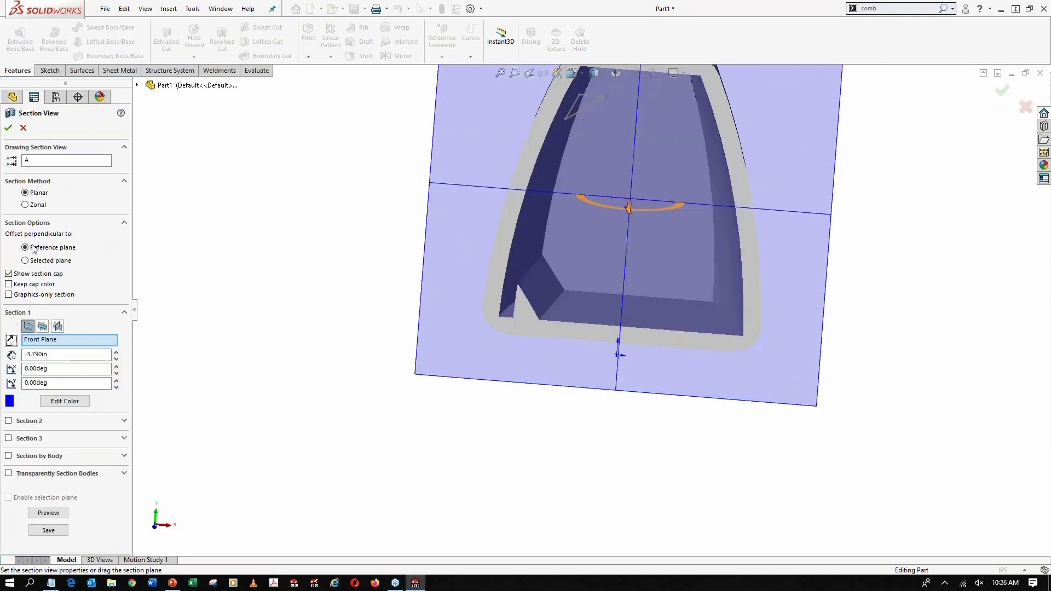
pyautogui.click(8, 127)
pyautogui.scroll(-3, 539, 289)
pyautogui.moveTo(569, 292)
pyautogui.mouseDown(button='middle')
pyautogui.moveTo(575, 286)
pyautogui.moveTo(552, 295)
pyautogui.mouseUp(button='middle')
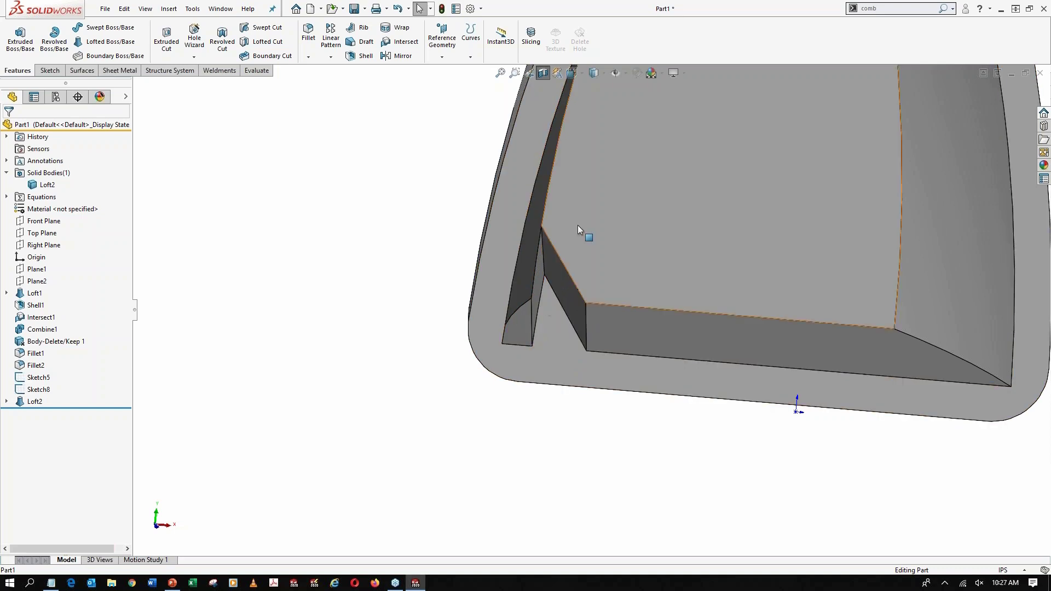
pyautogui.scroll(3, 569, 246)
# Show Sketch1 and Sketch2 of the main housing loft so their curves are available in the model
pyautogui.click(34, 401)
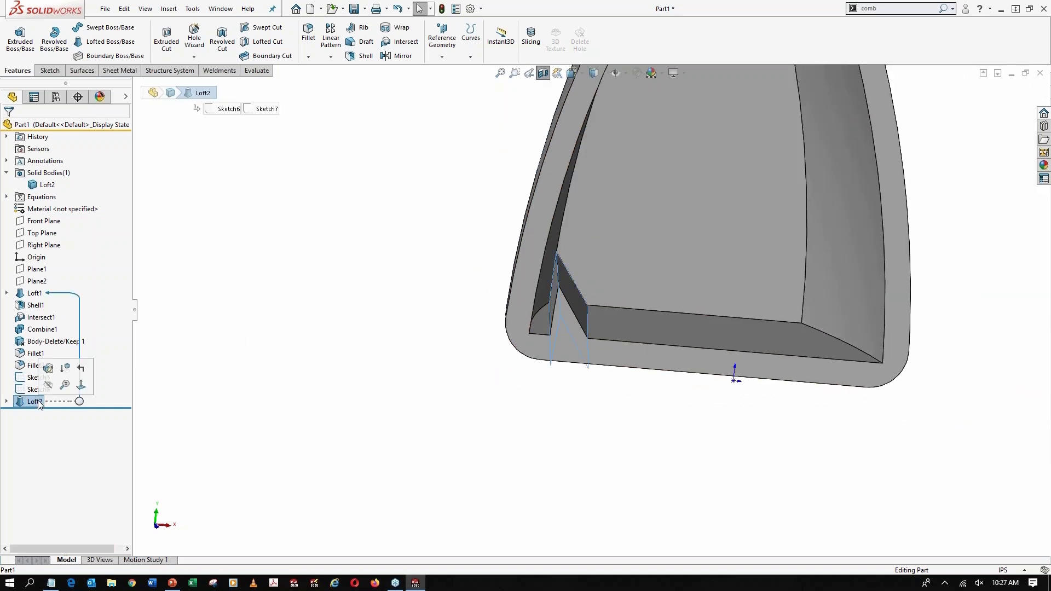
pyautogui.click(173, 267)
pyautogui.click(7, 294)
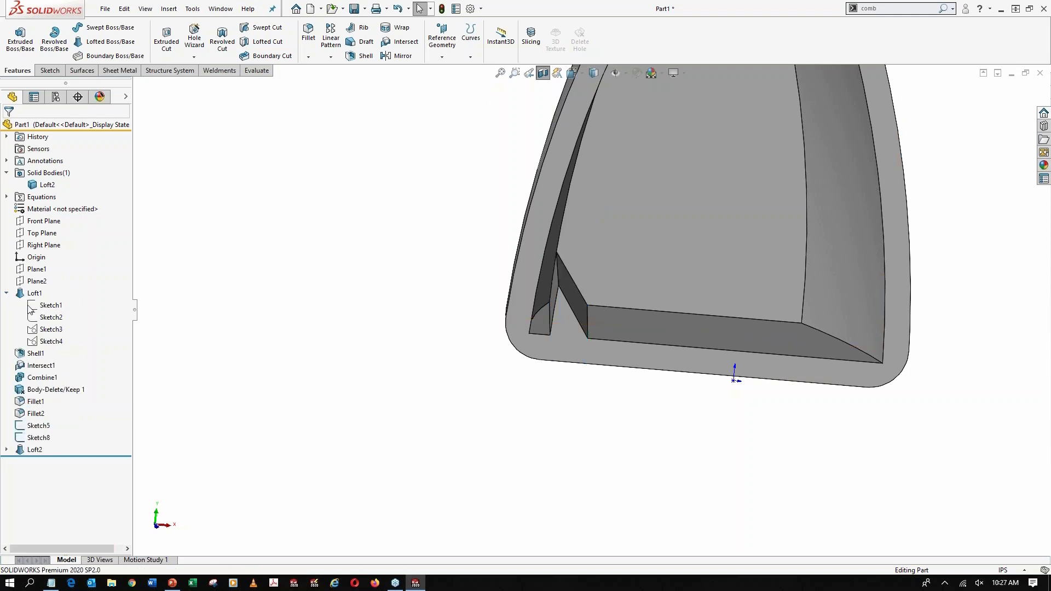
pyautogui.click(48, 307)
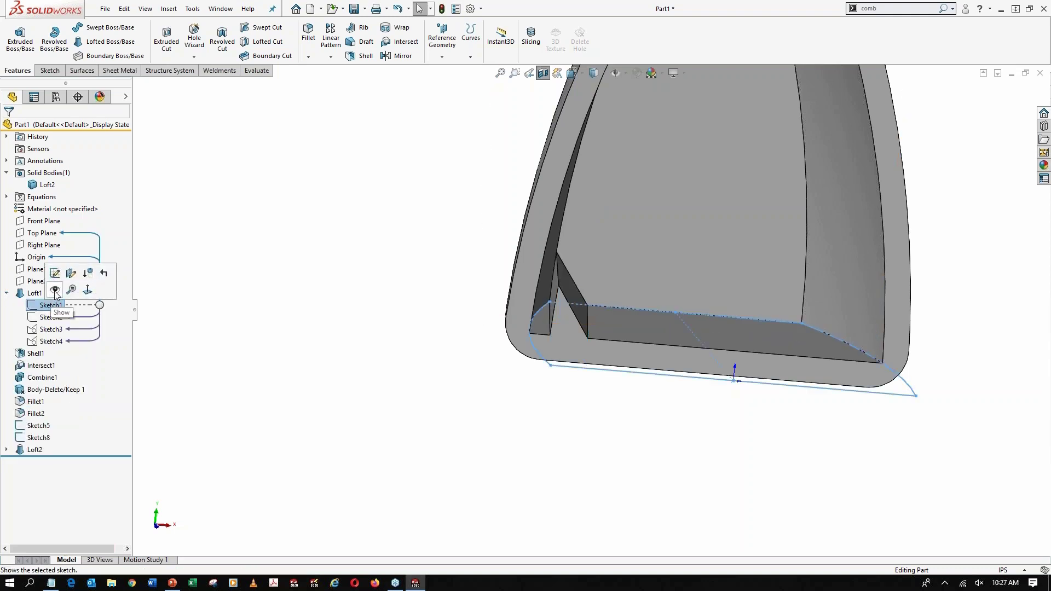
pyautogui.click(55, 290)
pyautogui.click(49, 318)
pyautogui.click(56, 302)
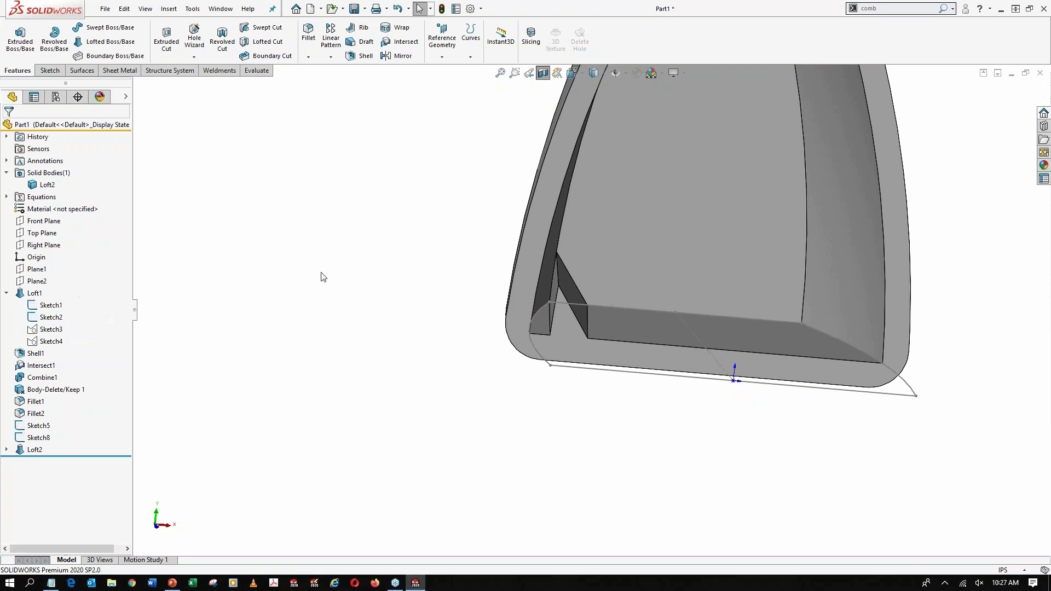
pyautogui.scroll(2, 405, 263)
pyautogui.moveTo(533, 234)
pyautogui.mouseDown(button='middle')
pyautogui.moveTo(497, 255)
pyautogui.moveTo(488, 293)
pyautogui.moveTo(488, 268)
pyautogui.moveTo(491, 275)
pyautogui.mouseUp(button='middle')
# Open the lower corner loft for editing, try the whole of Sketch1 as its guide curve, and clear that selection
pyautogui.click(33, 450)
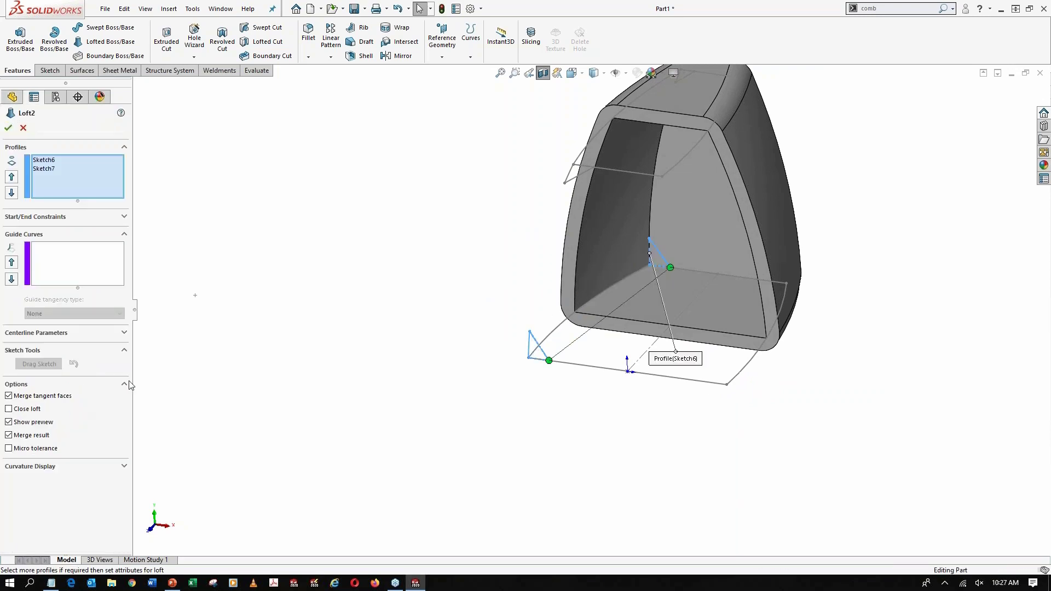
pyautogui.click(74, 272)
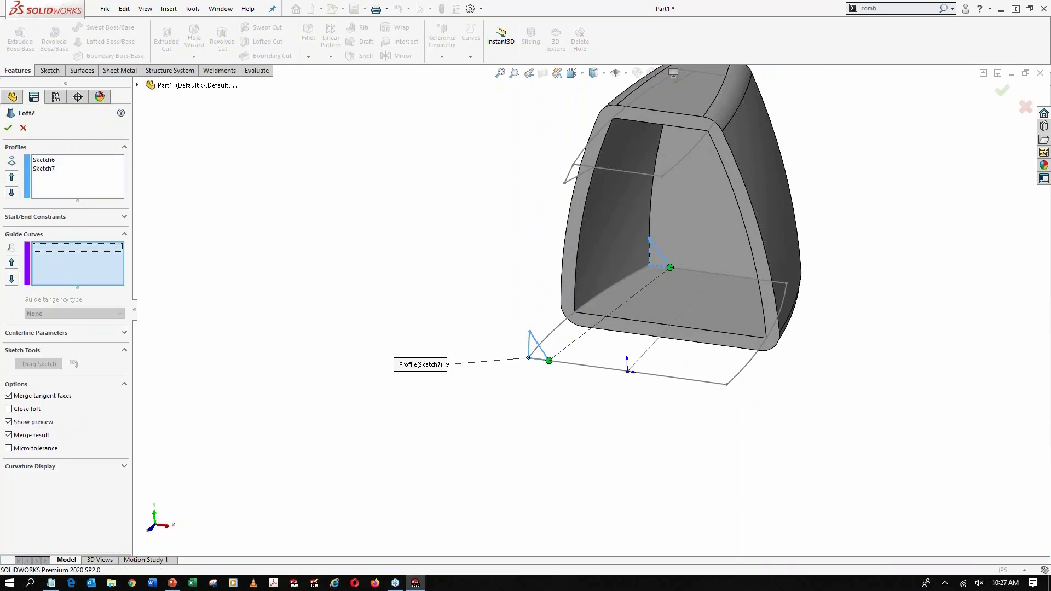
pyautogui.click(568, 317)
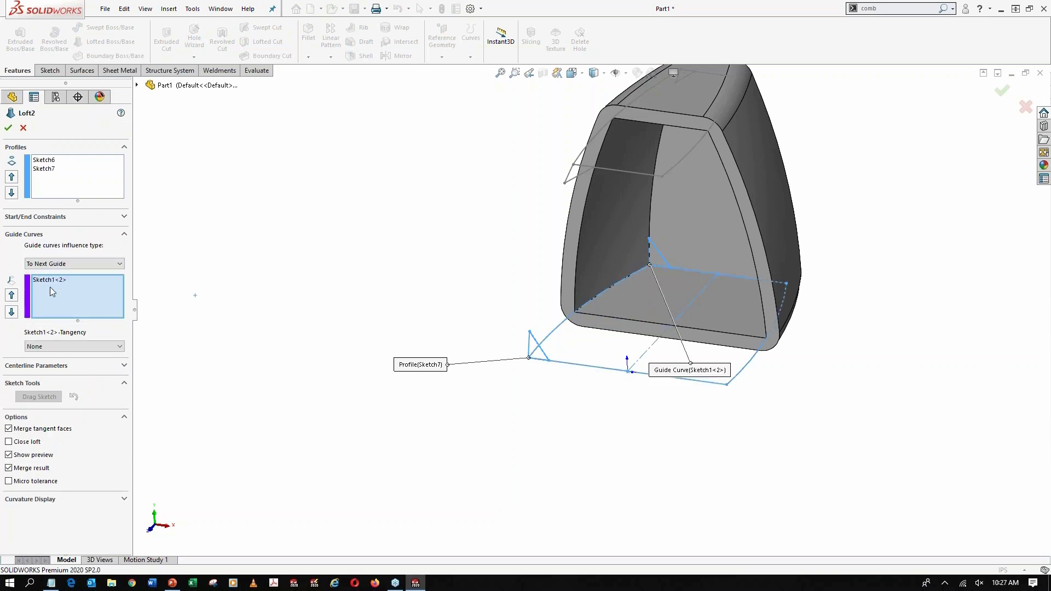
pyautogui.rightClick(56, 292)
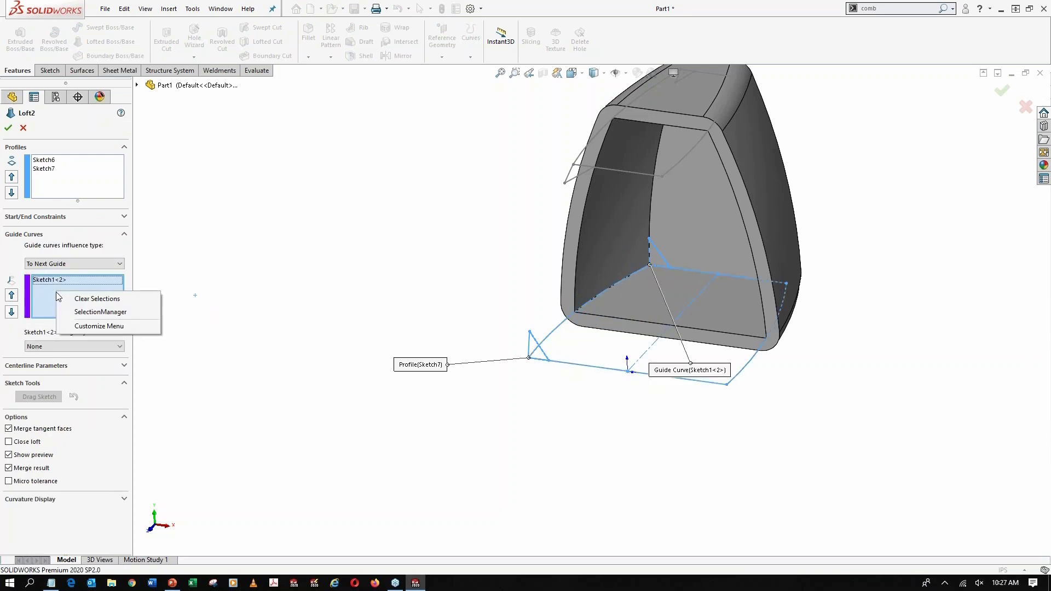
pyautogui.click(80, 298)
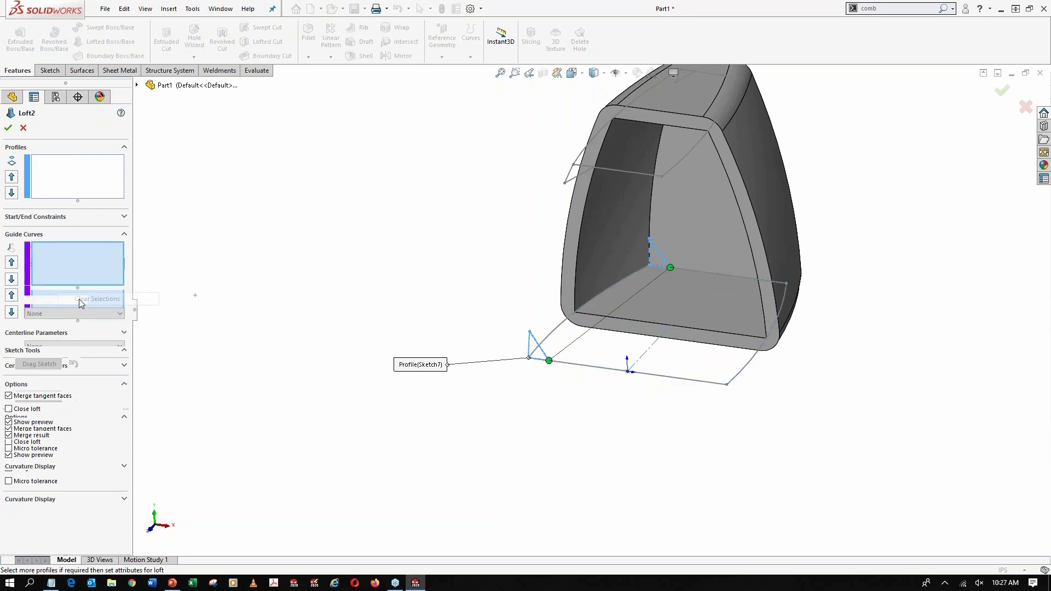
# Use SelectionManager to set only Sketch1's curved side segment at the lower corner as the loft's guide curve, and accept the edit
pyautogui.rightClick(306, 225)
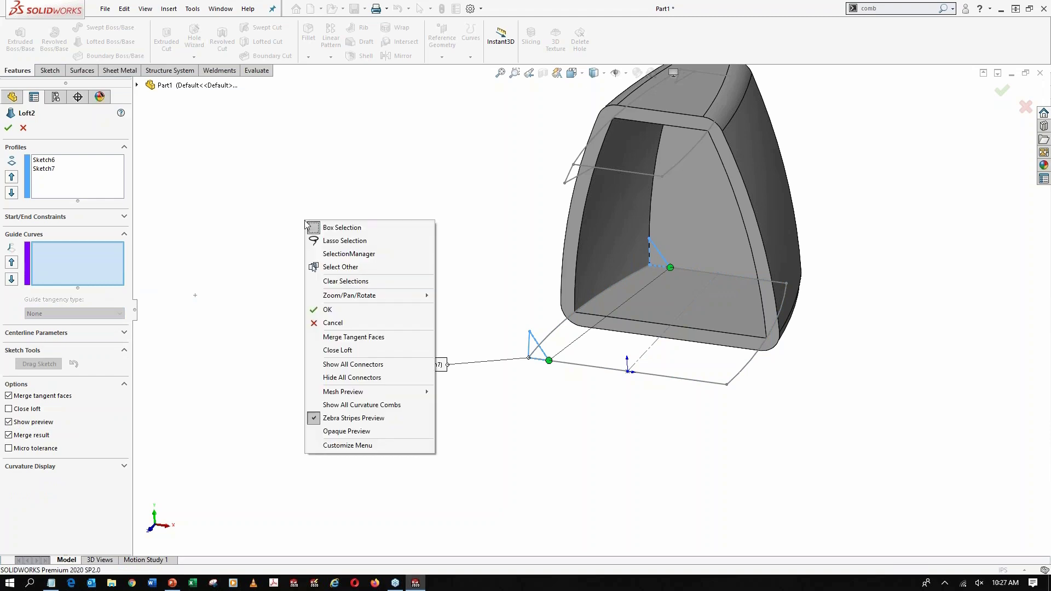
pyautogui.click(365, 255)
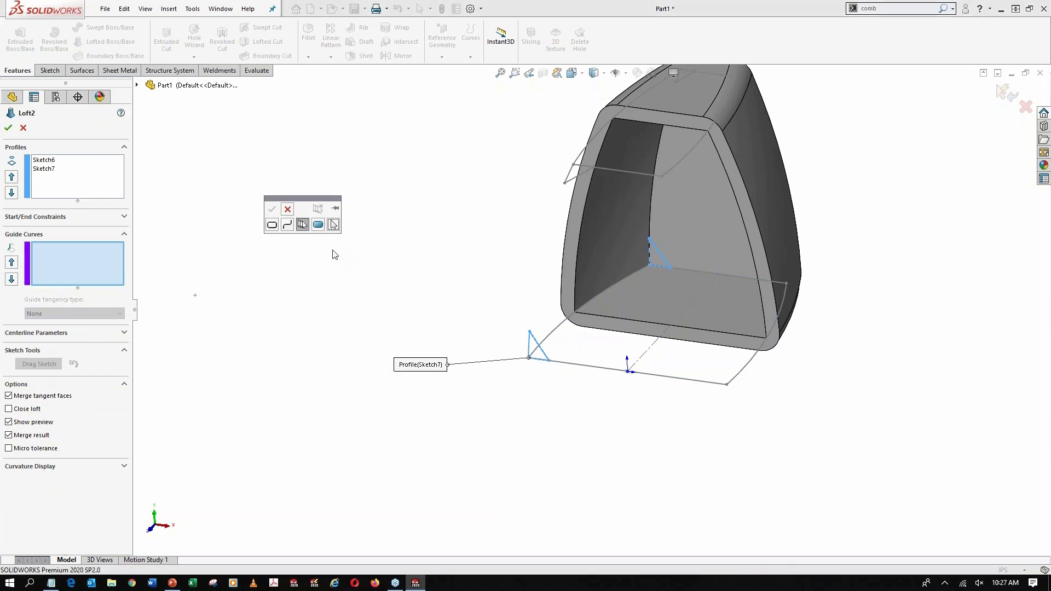
pyautogui.click(304, 226)
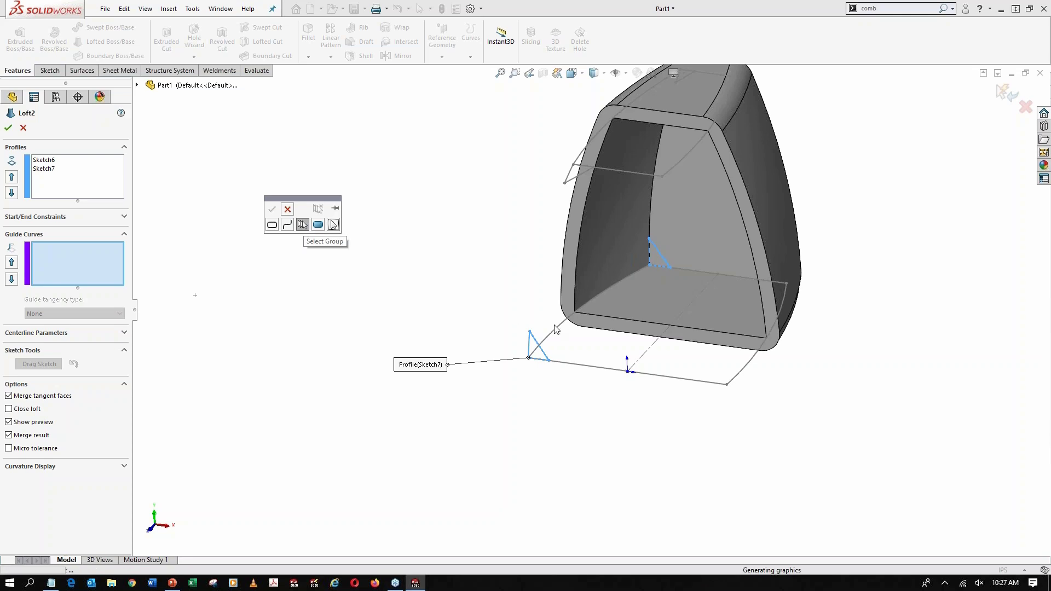
pyautogui.click(557, 332)
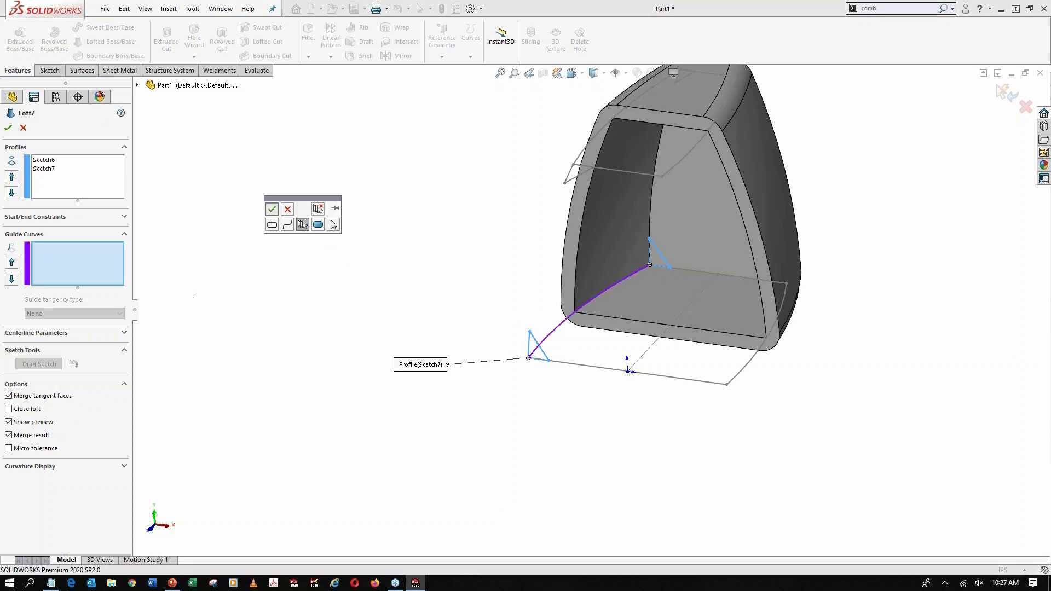
pyautogui.click(272, 209)
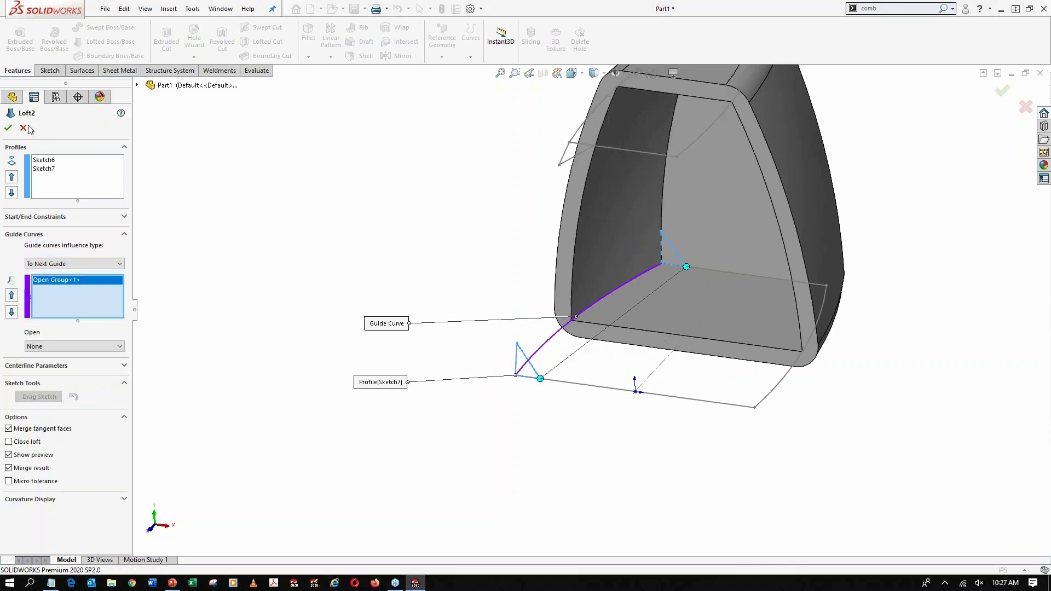
pyautogui.click(8, 128)
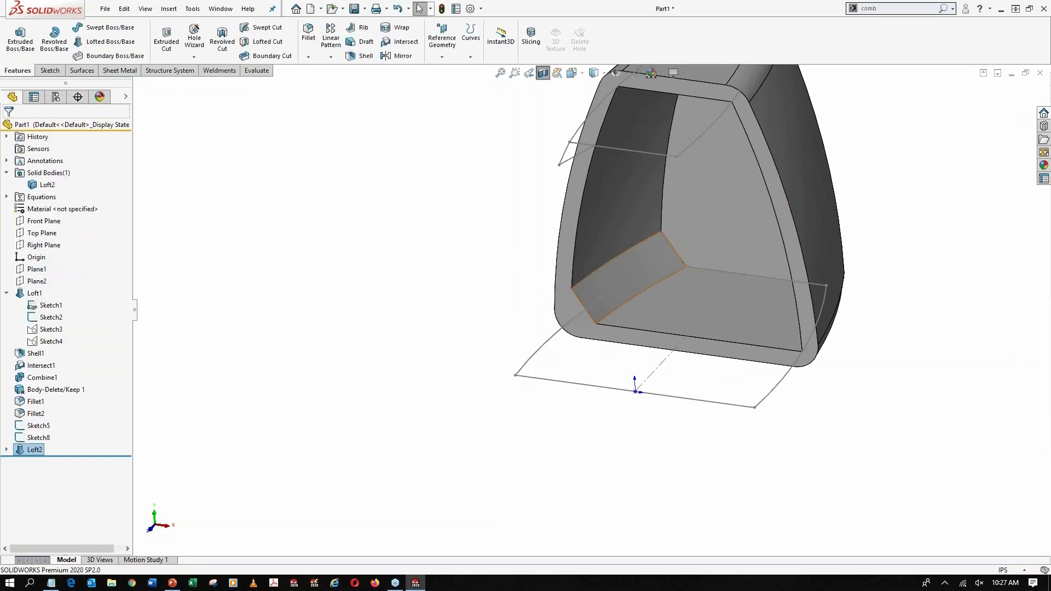
# Start a loft for the upper corner brace with the triangular Sketch5 and Sketch8 as its profiles
pyautogui.scroll(-2, 579, 319)
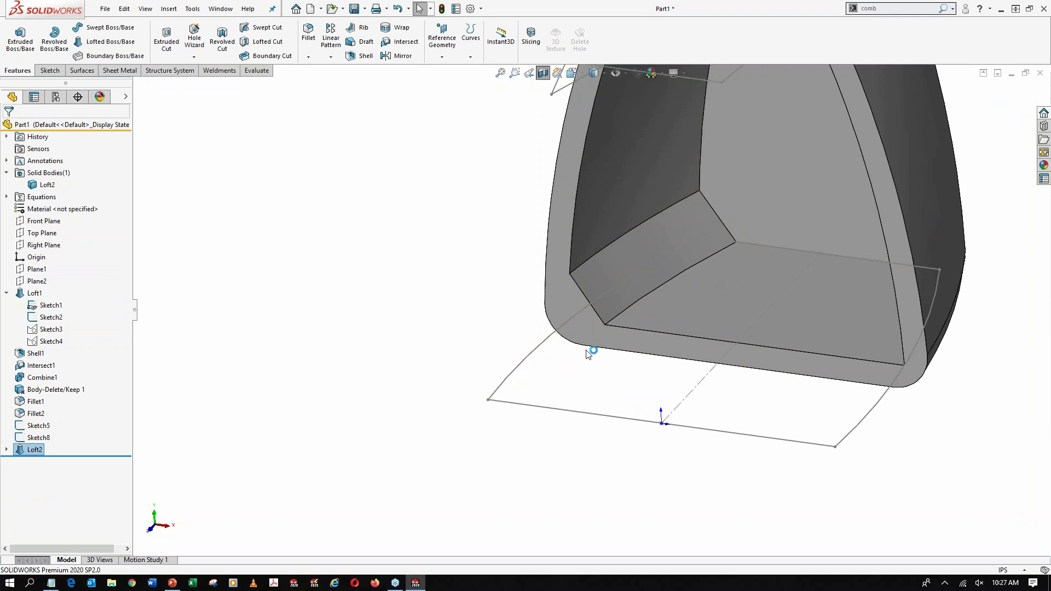
pyautogui.scroll(4, 588, 351)
pyautogui.scroll(-3, 685, 116)
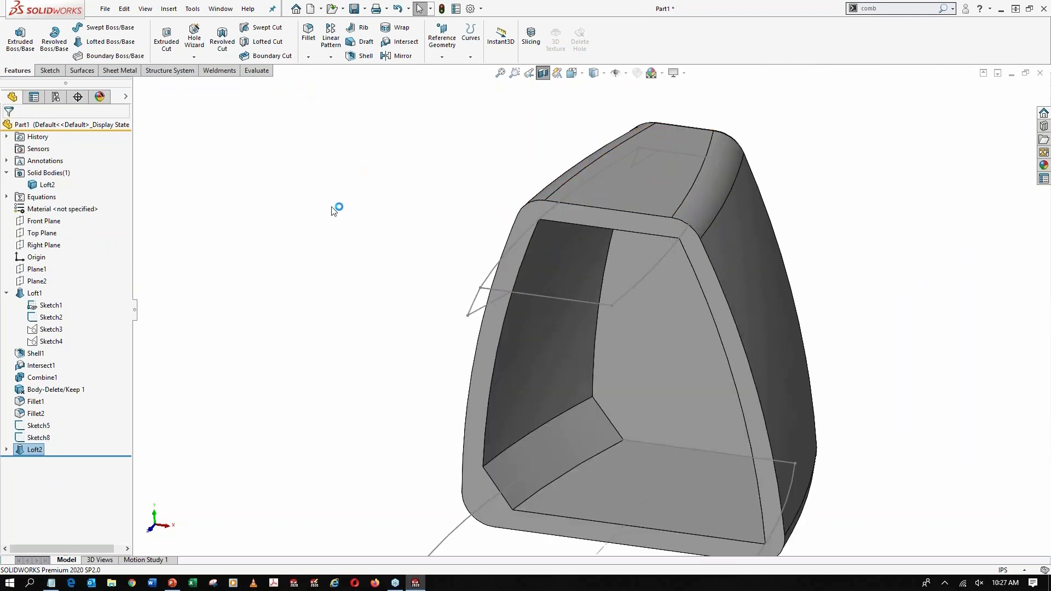
pyautogui.click(110, 42)
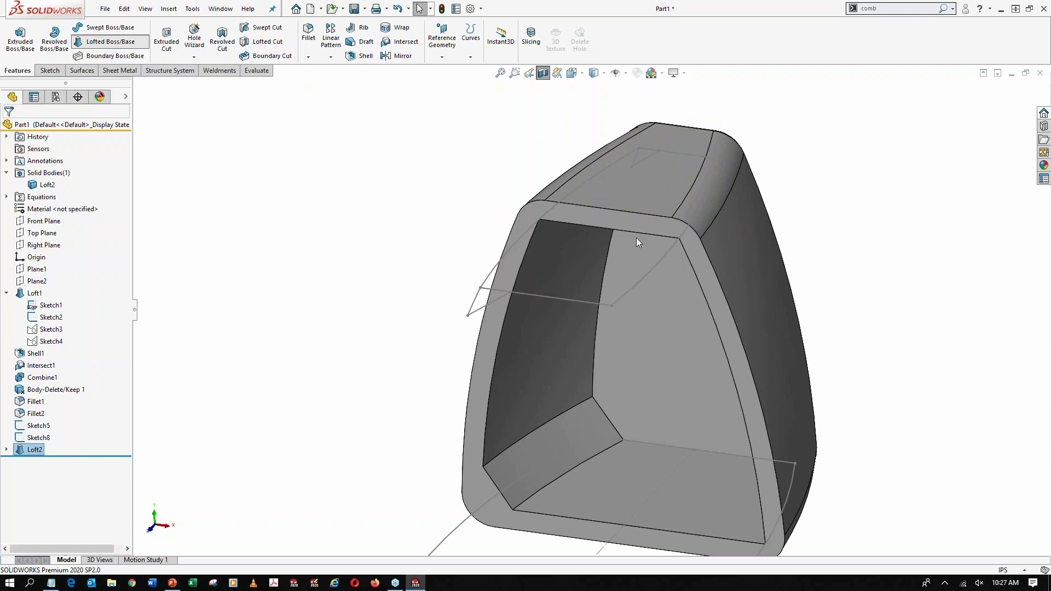
pyautogui.click(651, 158)
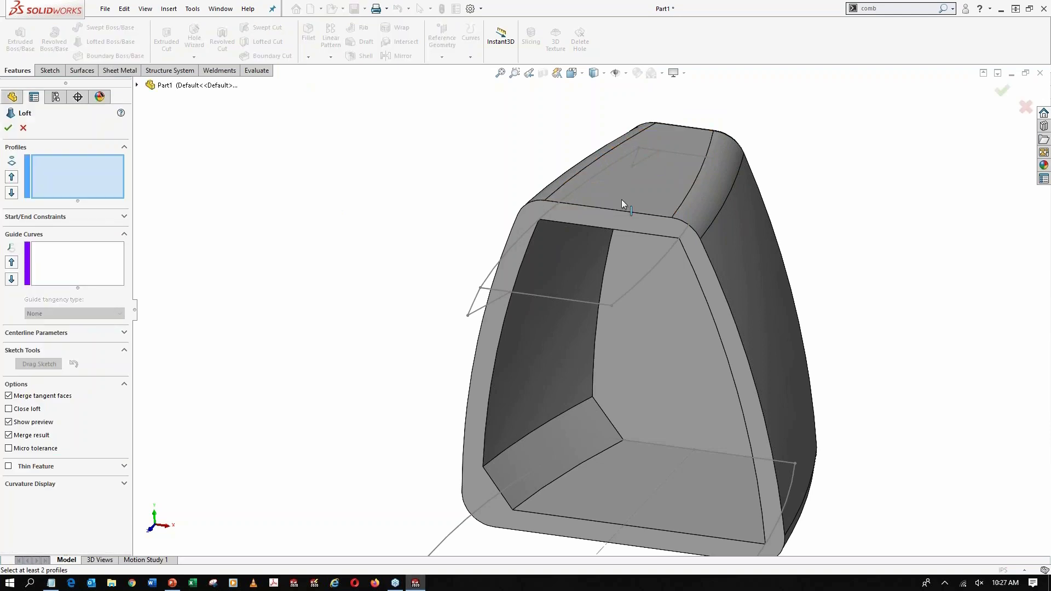
pyautogui.click(500, 297)
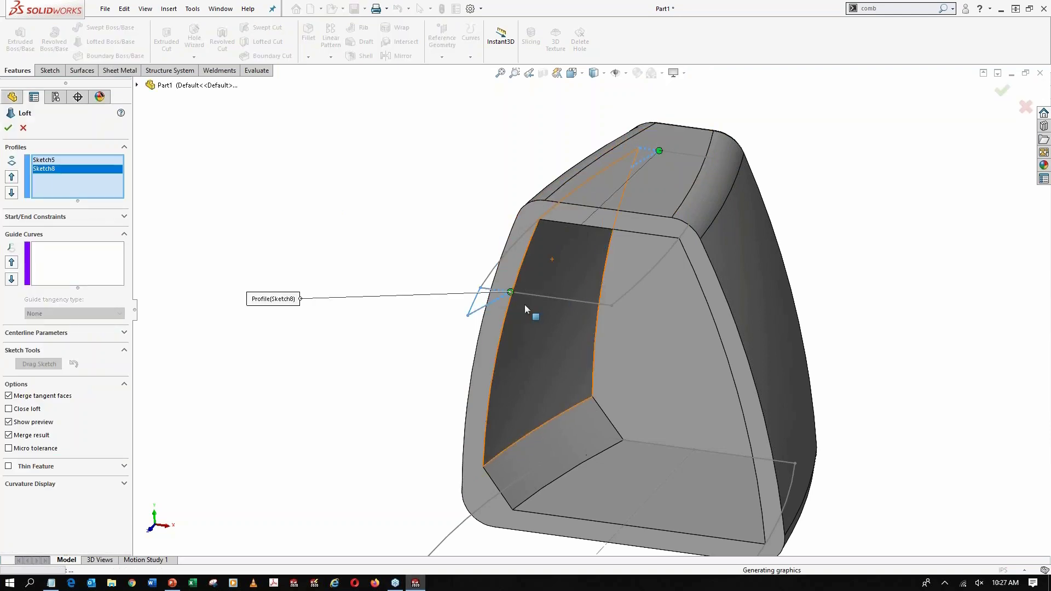
# Use SelectionManager to set only the curved side segment at the upper corner as the loft's guide curve, and accept the loft
pyautogui.click(82, 253)
pyautogui.rightClick(292, 182)
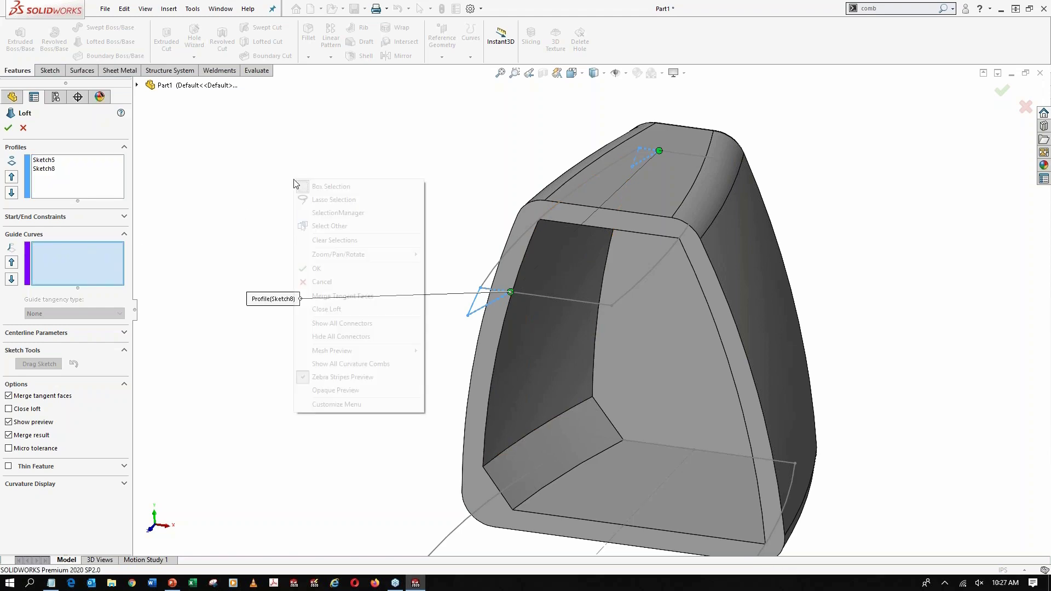
pyautogui.click(333, 217)
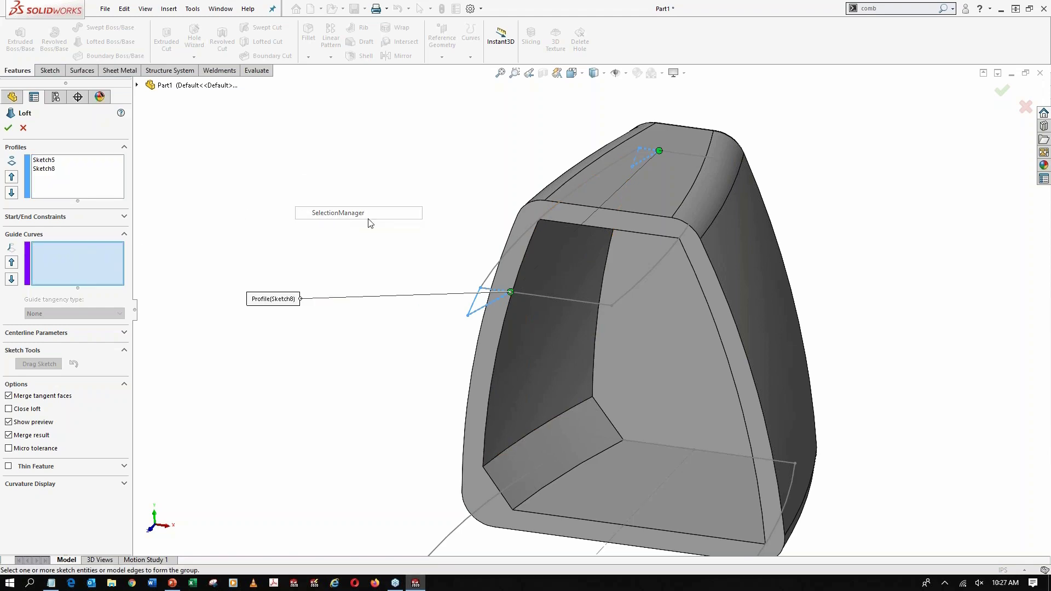
pyautogui.click(517, 251)
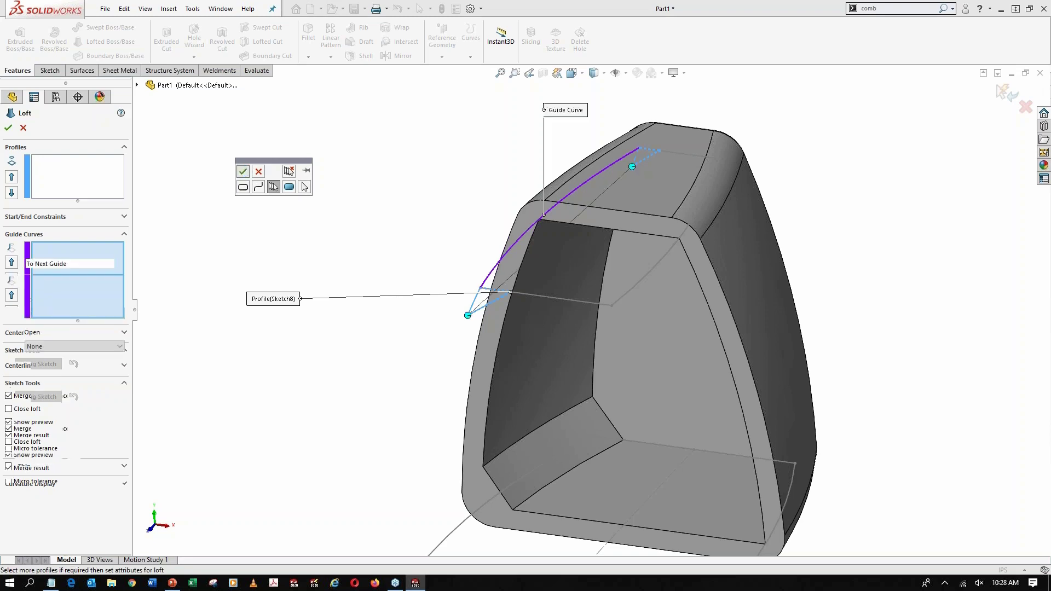
pyautogui.click(242, 172)
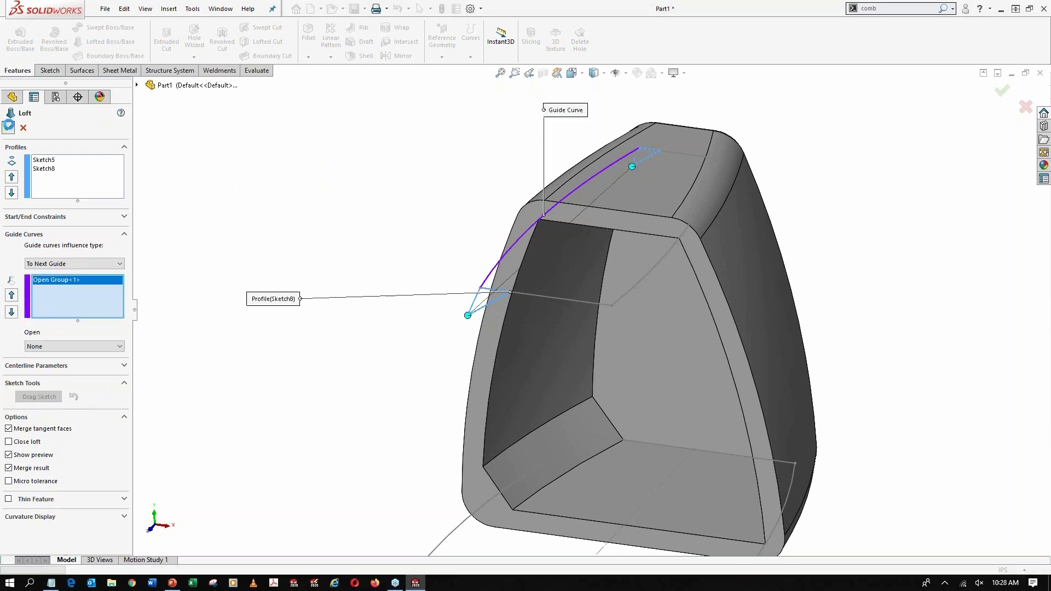
pyautogui.click(9, 126)
# Hide Sketch1 and Sketch2 of the main housing loft and collapse Loft1 in the feature tree
pyautogui.moveTo(431, 225); pyautogui.dragTo(429, 164, button='middle')
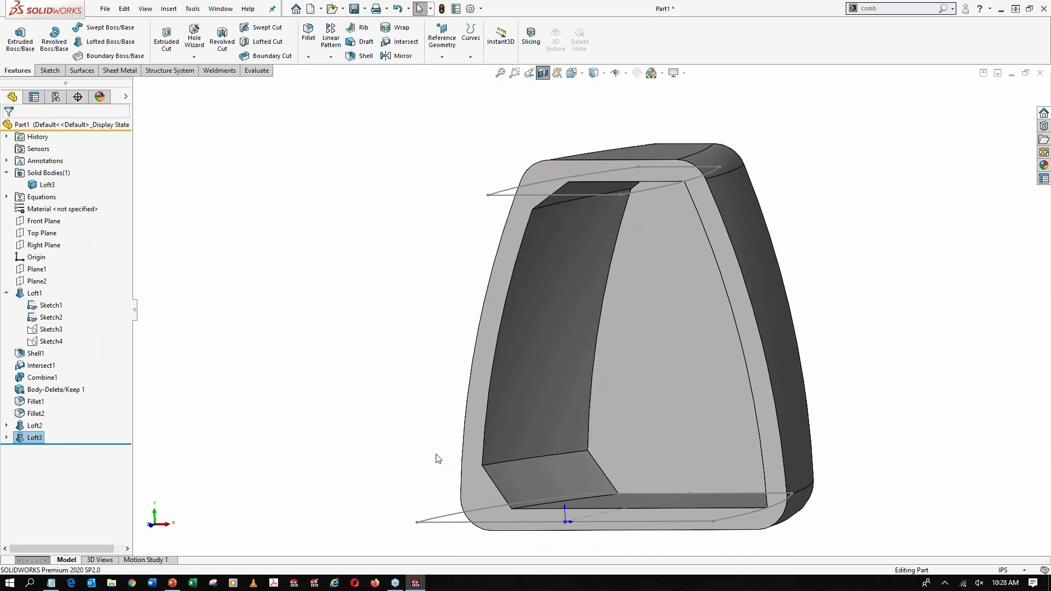
pyautogui.click(397, 383)
pyautogui.click(51, 317)
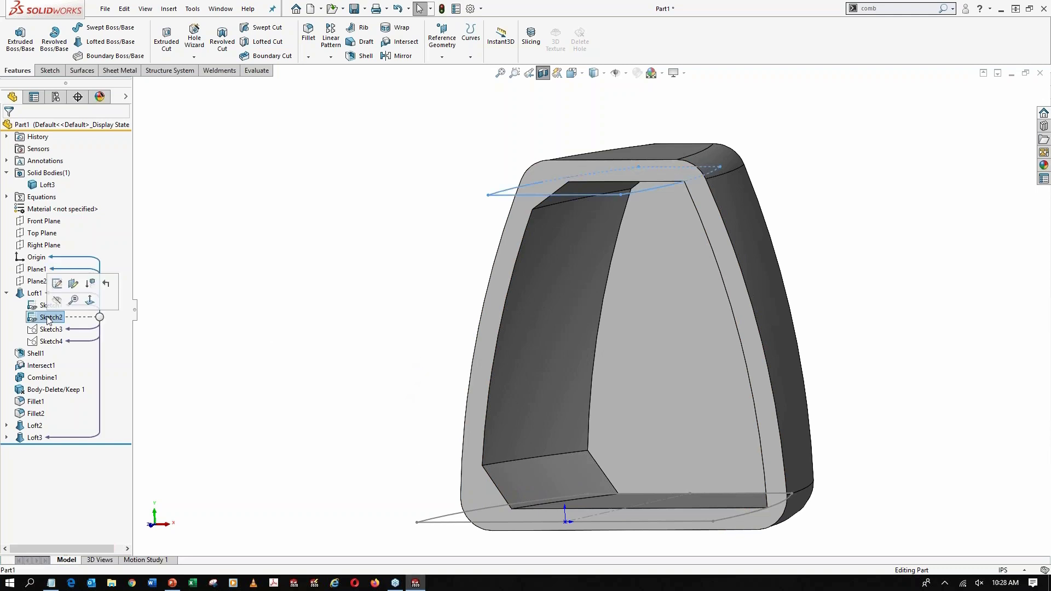
pyautogui.keyDown('ctrl'); pyautogui.click(52, 306); pyautogui.keyUp('ctrl')
pyautogui.click(298, 233)
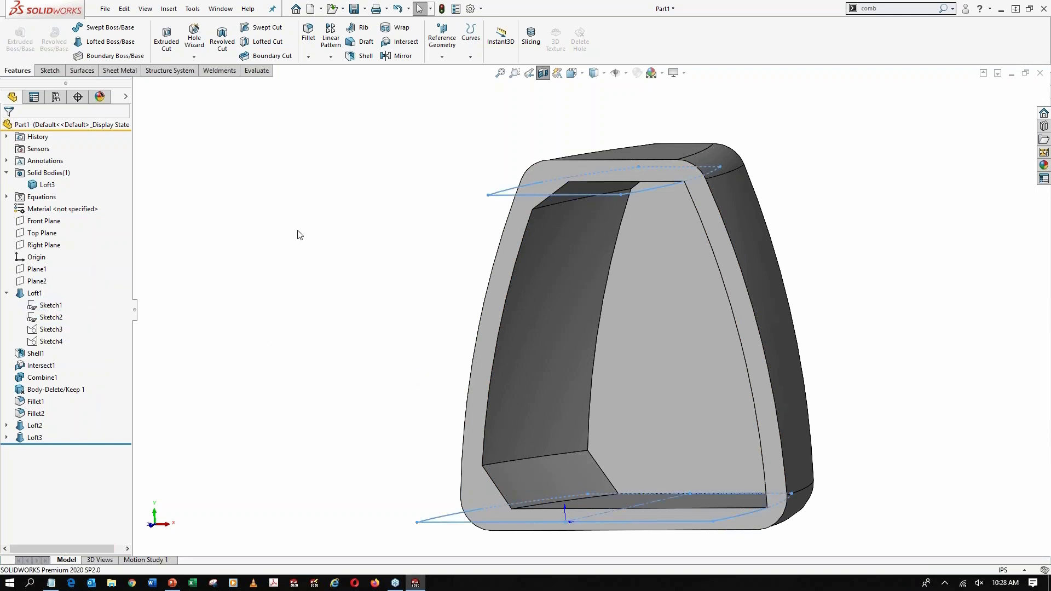
pyautogui.click(6, 293)
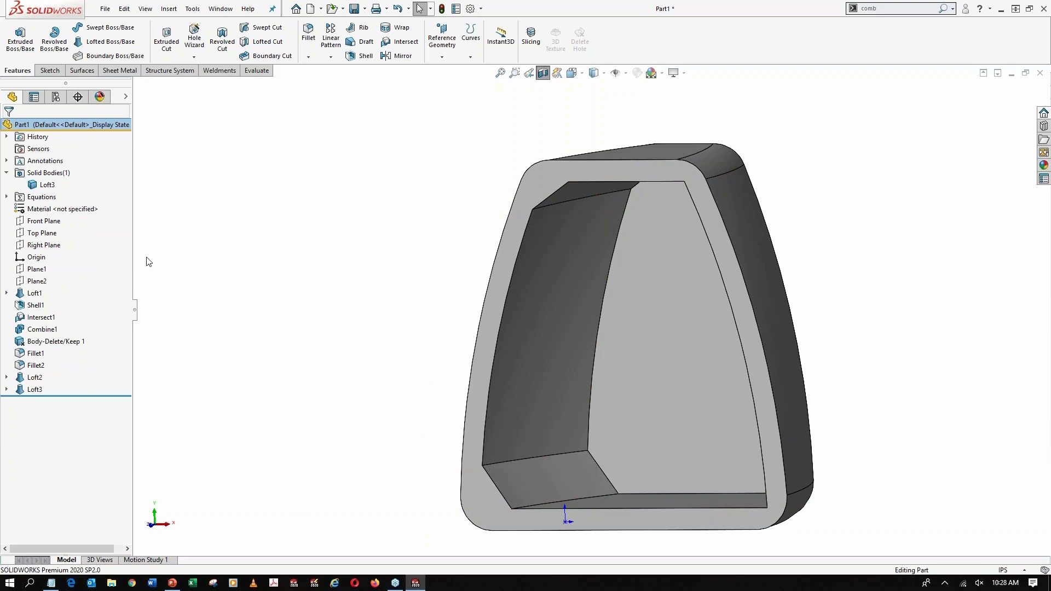
# Mirror the corner brace features Loft2 and Loft3 about the Right Plane, and turn off the section view
pyautogui.click(40, 247)
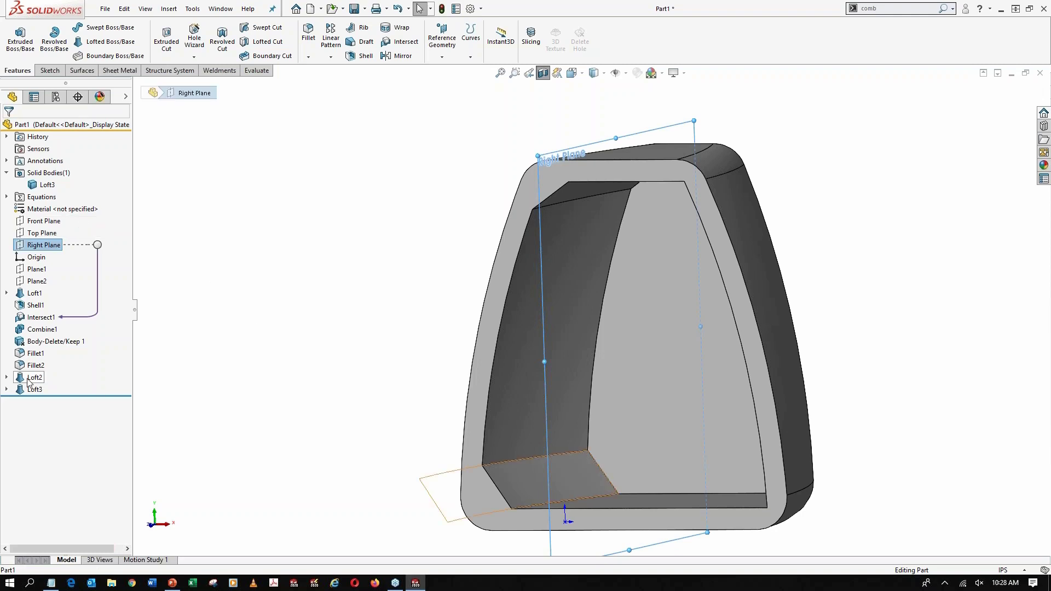
pyautogui.keyDown('ctrl'); pyautogui.click(33, 390); pyautogui.keyUp('ctrl')
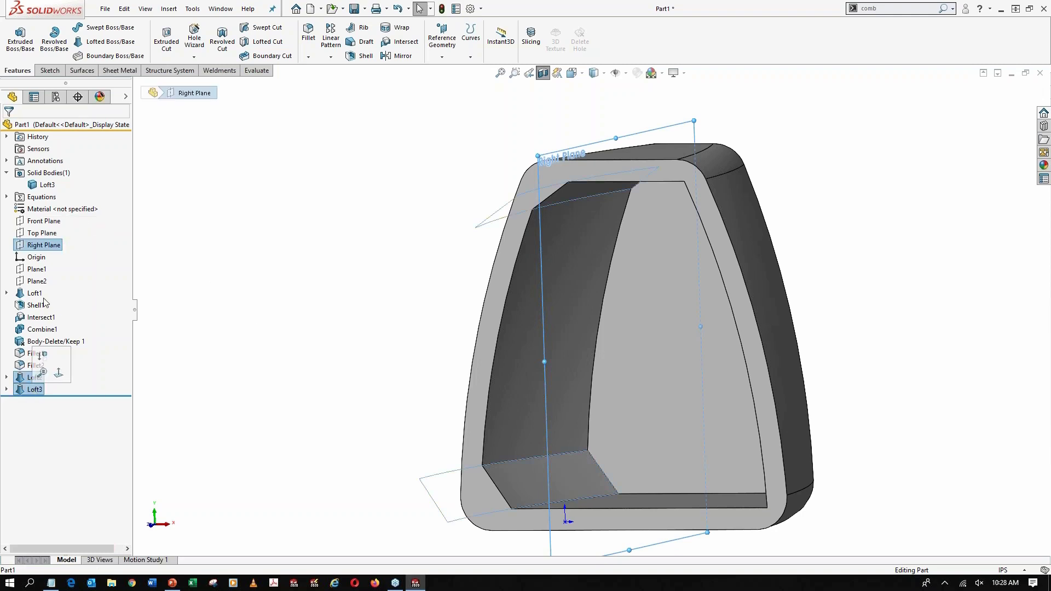
pyautogui.click(402, 55)
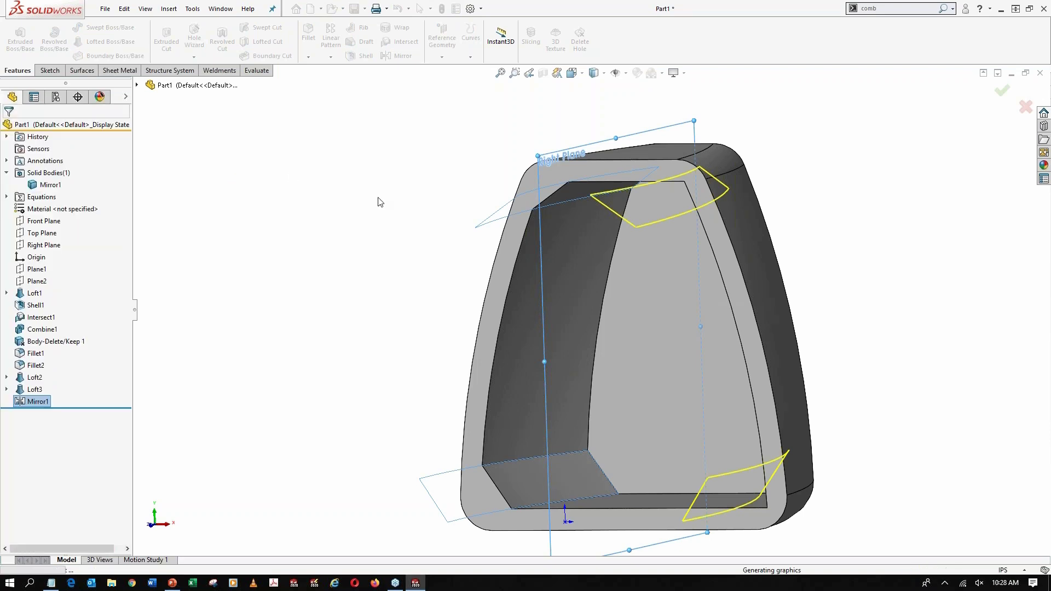
pyautogui.moveTo(469, 244)
pyautogui.mouseDown(button='middle')
pyautogui.moveTo(498, 237)
pyautogui.moveTo(467, 219)
pyautogui.moveTo(461, 263)
pyautogui.mouseUp(button='middle')
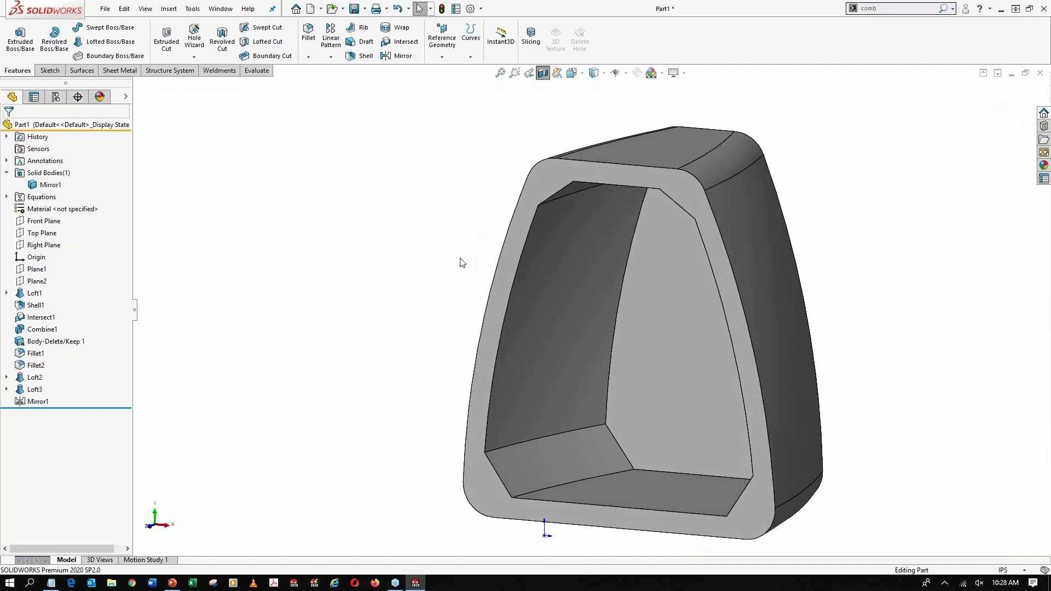
pyautogui.press('z')
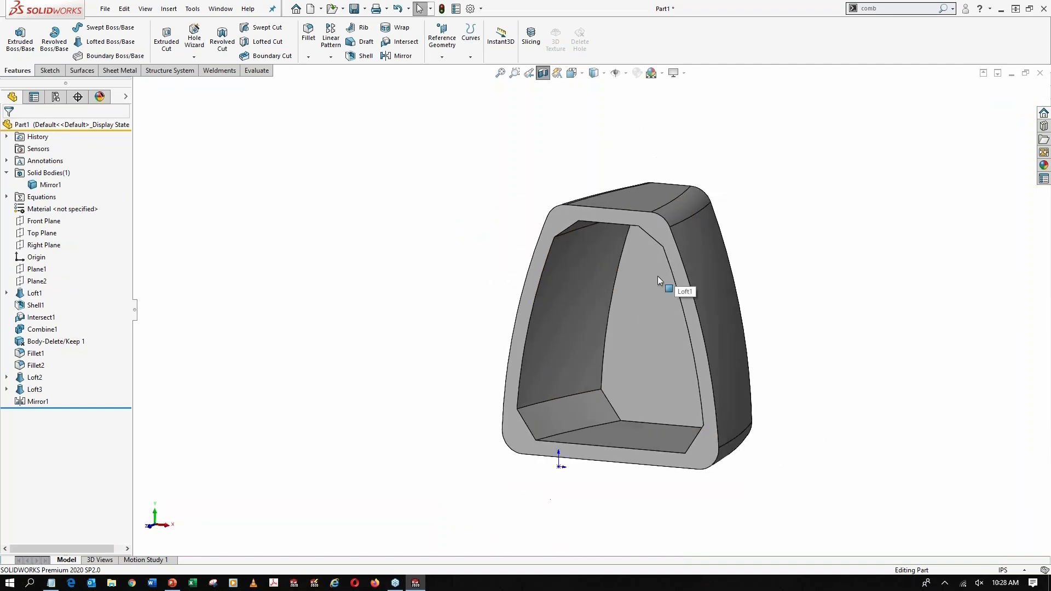
pyautogui.click(543, 73)
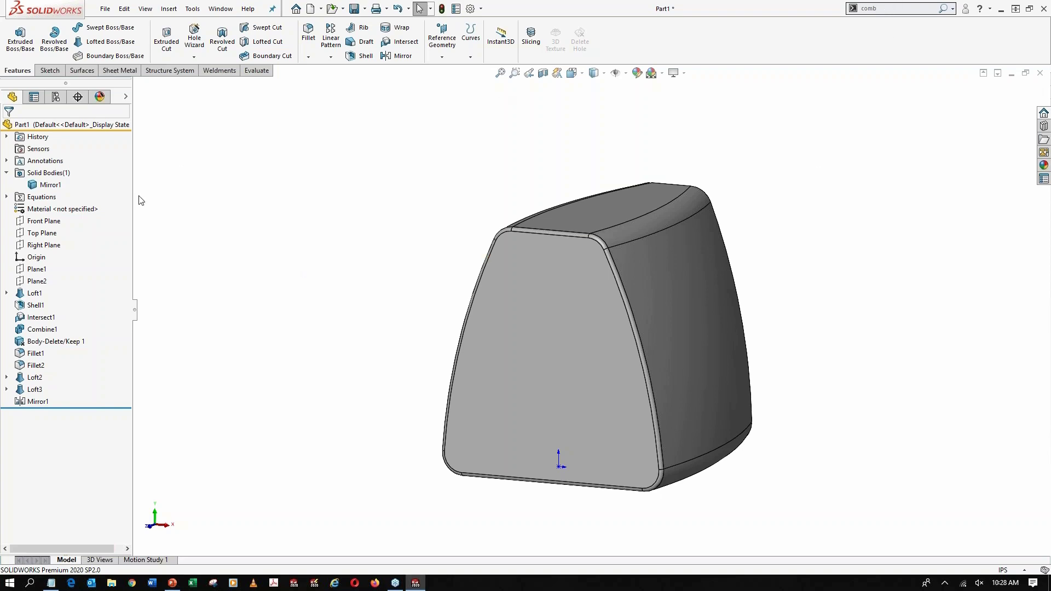
# Intersect the housing body with the Right Plane, creating only the internal regions, to fill the cavity as solid bodies
pyautogui.click(44, 244)
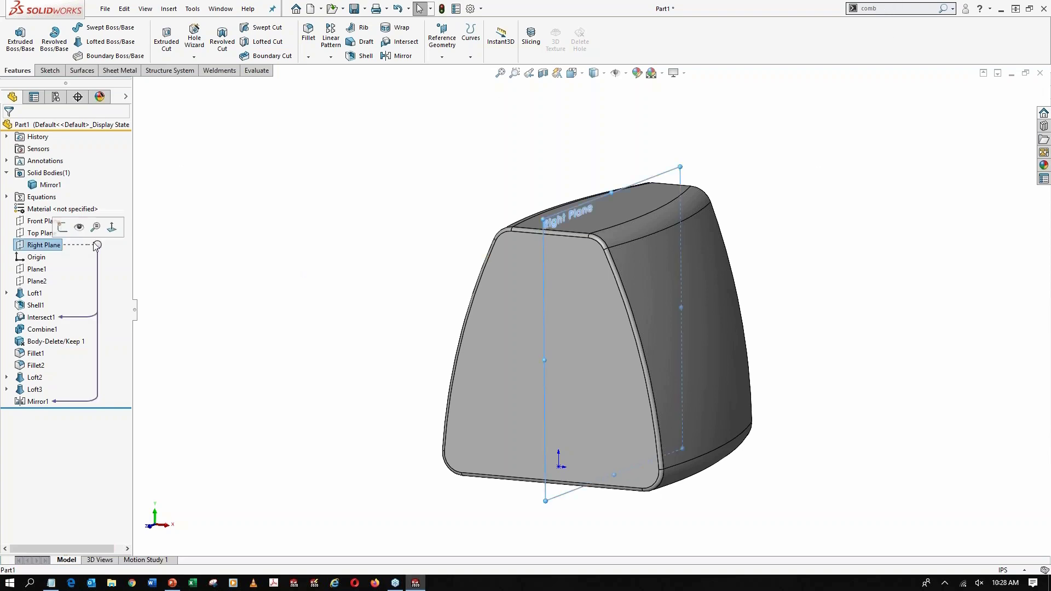
pyautogui.keyDown('ctrl'); pyautogui.click(573, 282); pyautogui.keyUp('ctrl')
pyautogui.click(909, 8)
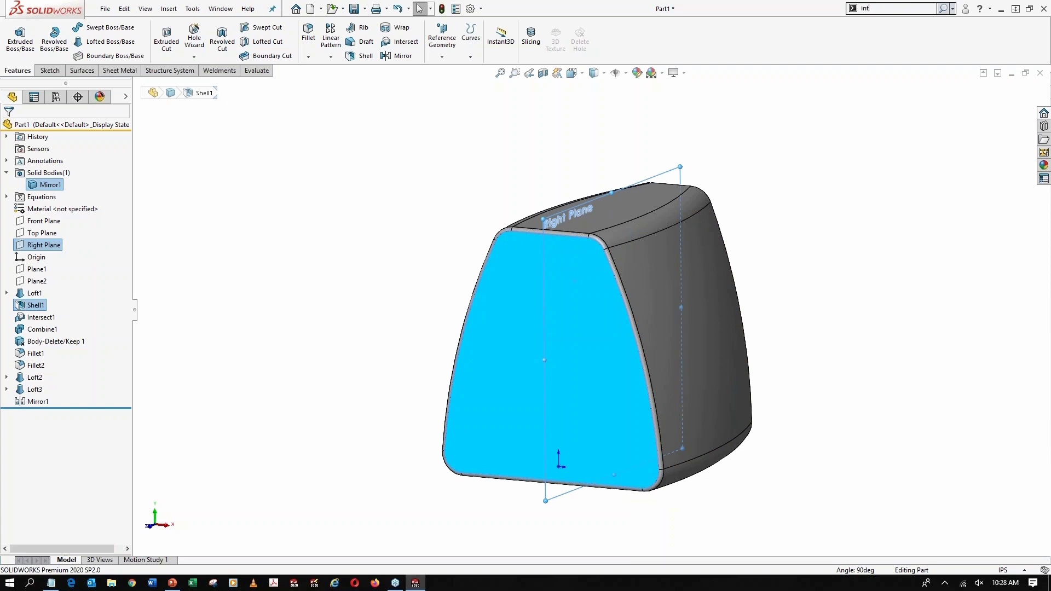
pyautogui.click(898, 33)
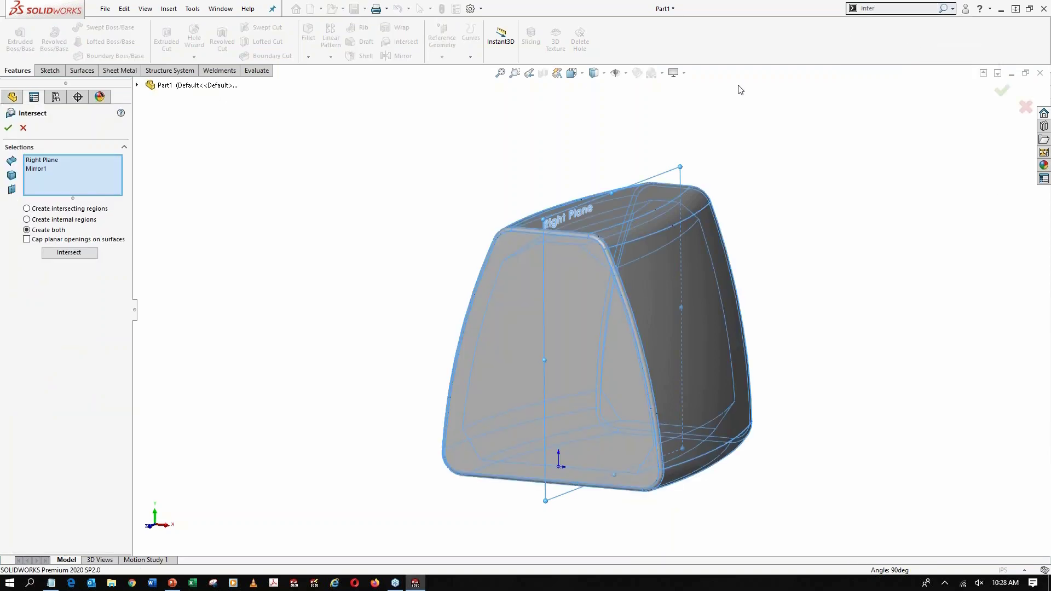
pyautogui.click(59, 221)
pyautogui.click(68, 253)
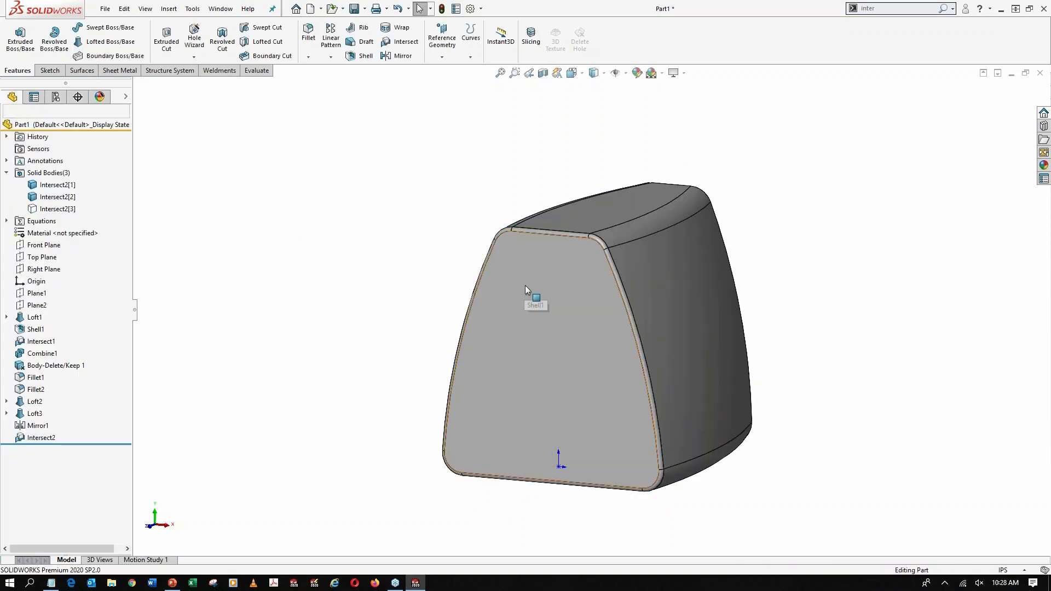
# Combine the two internal cavity halves, Intersect2[1] and Intersect2[2], into one body using the Add operation
pyautogui.click(544, 310)
pyautogui.keyDown('ctrl'); pyautogui.click(607, 314); pyautogui.keyUp('ctrl')
pyautogui.click(919, 11)
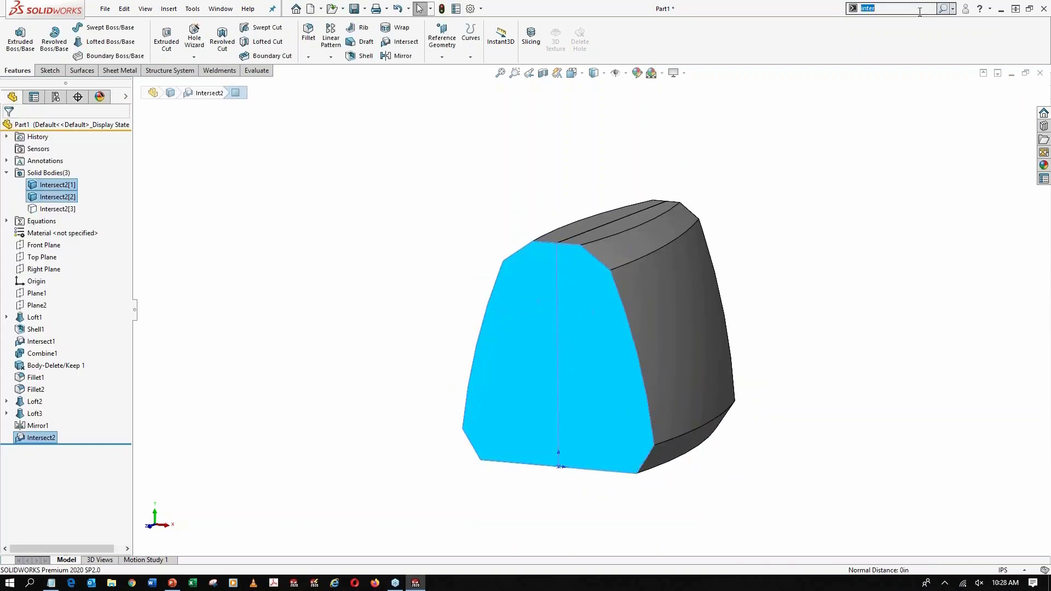
pyautogui.write('comb')
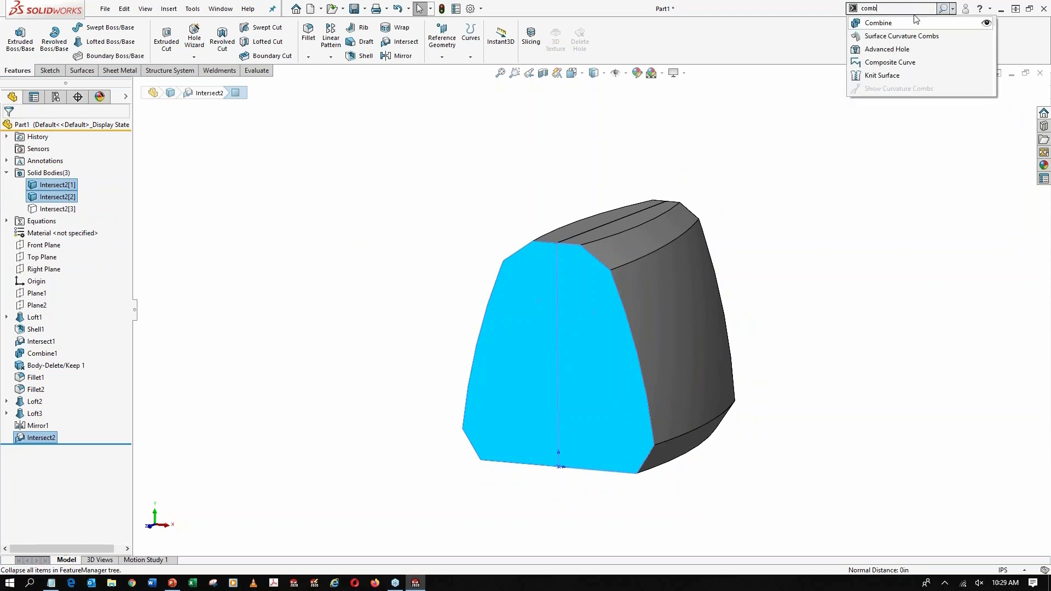
pyautogui.press('Return')
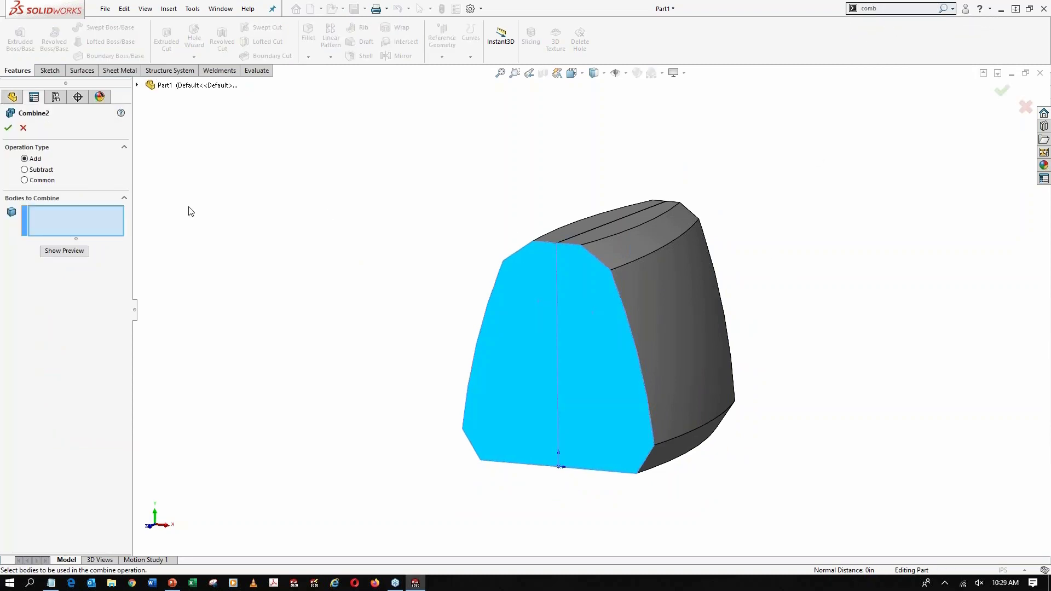
pyautogui.click(549, 316)
pyautogui.click(589, 324)
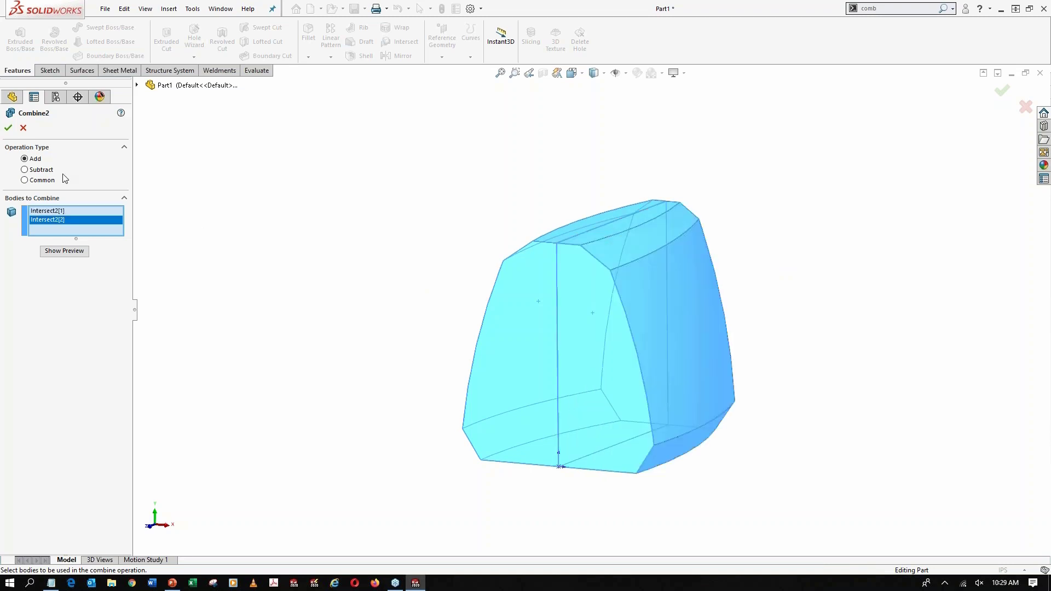
pyautogui.click(9, 129)
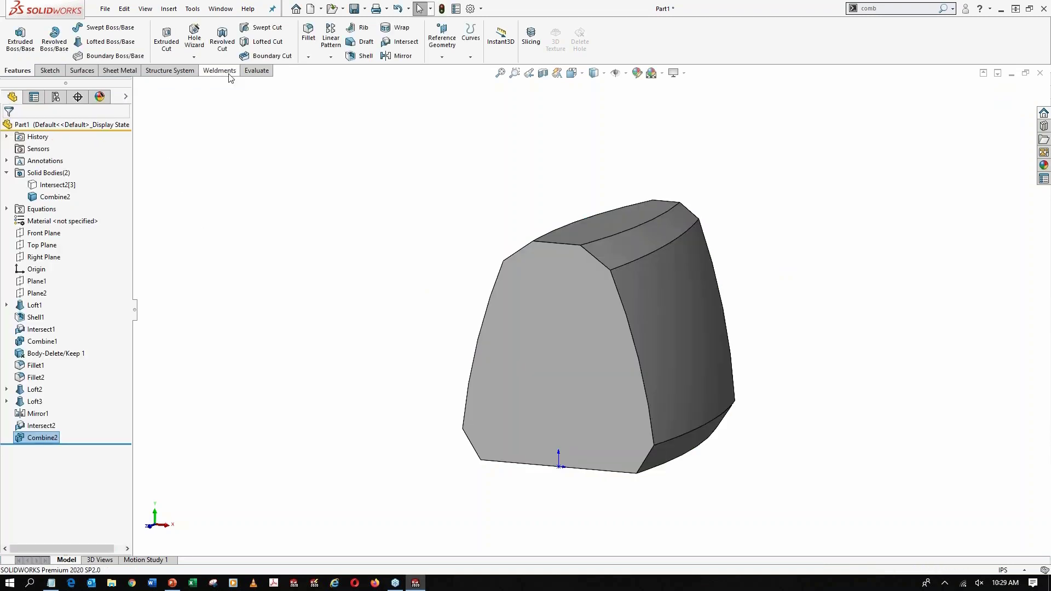
# Check the mass properties of the combined cavity body for the housing's internal volume
pyautogui.click(245, 71)
pyautogui.click(143, 38)
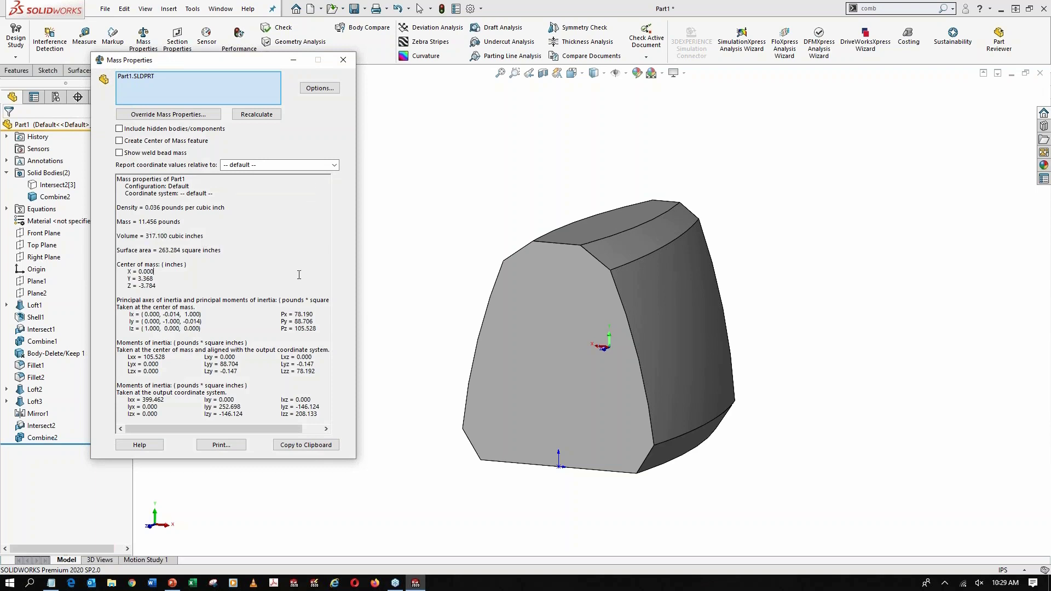
pyautogui.click(342, 61)
# Delete the Combine2 and Intersect2 features, and preview a Front Plane section of the housing without keeping it
pyautogui.click(44, 437)
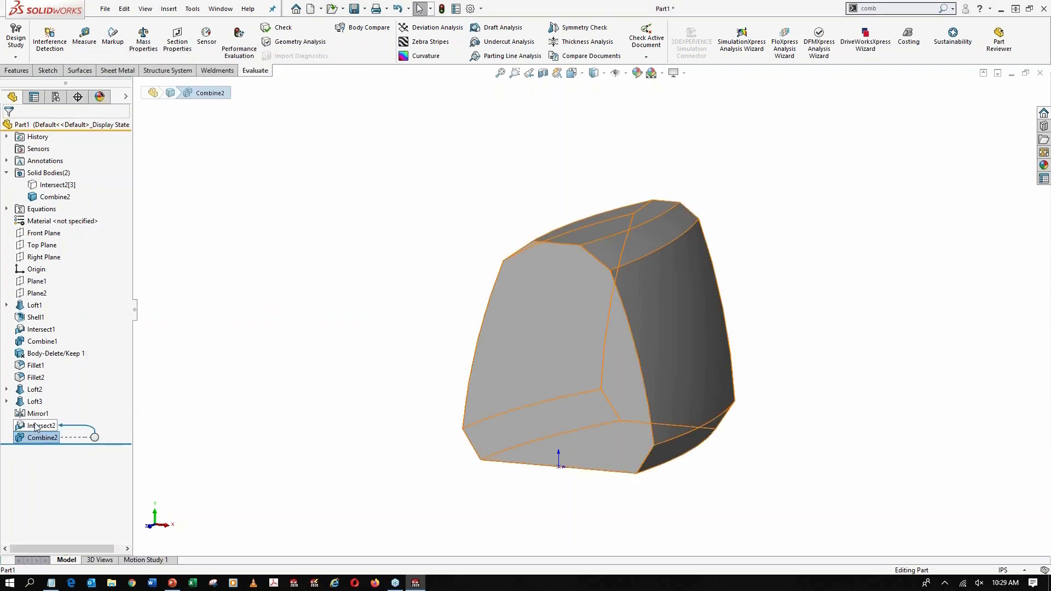
pyautogui.keyDown('shift'); pyautogui.click(35, 427); pyautogui.keyUp('shift')
pyautogui.press('Delete')
pyautogui.press('Return')
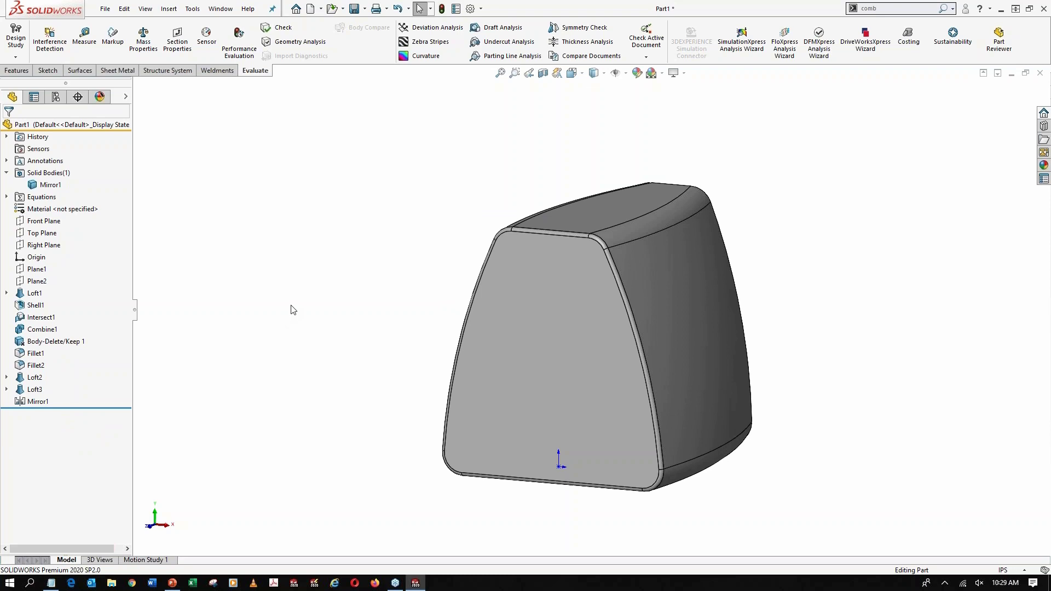
pyautogui.click(542, 73)
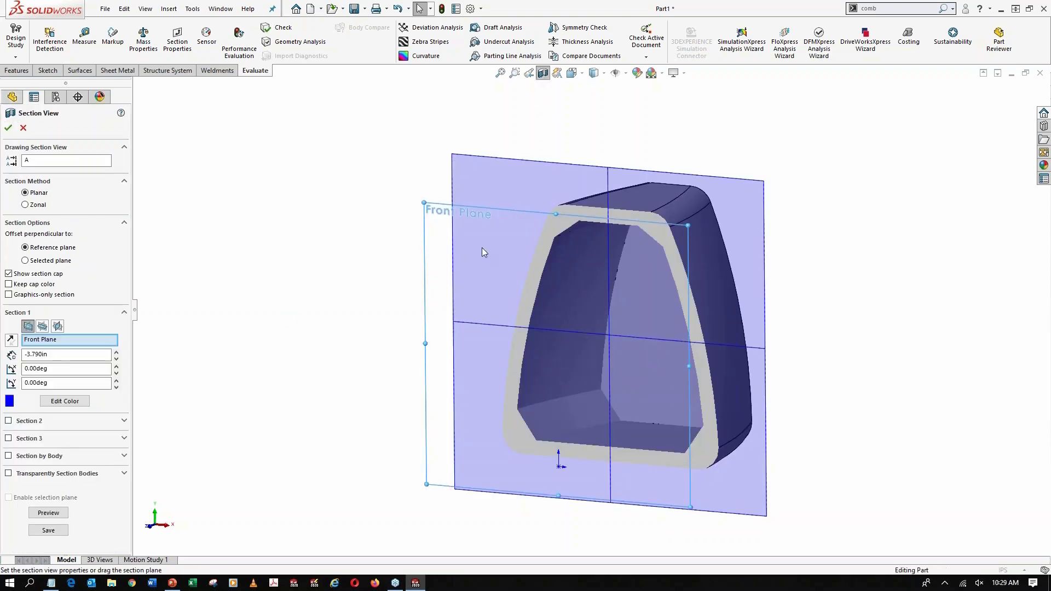
pyautogui.click(23, 128)
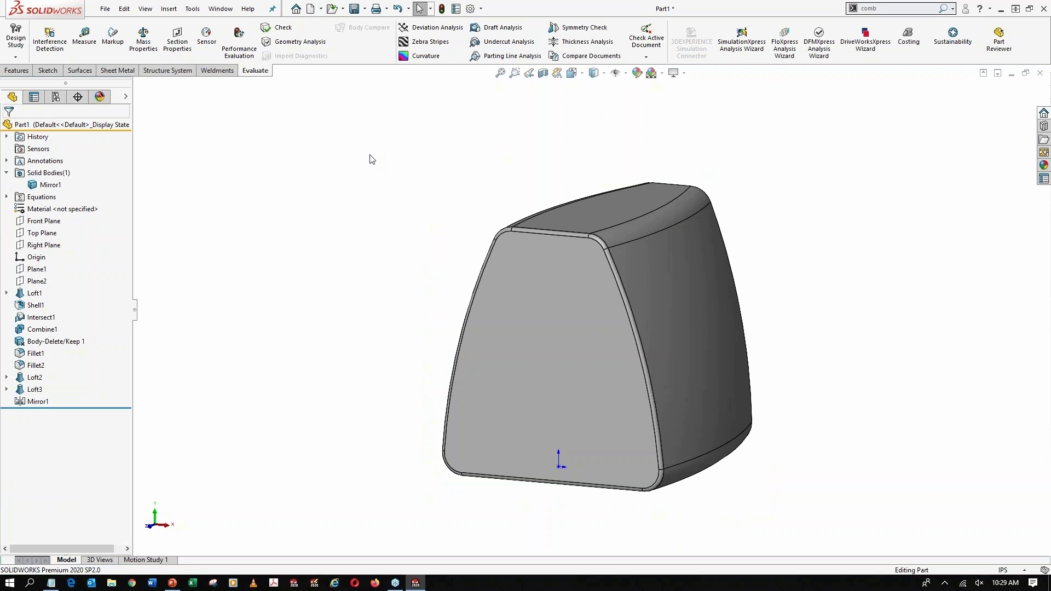
# Sketch a vertical line about 10.85 in long on the Right Plane, crossing the full housing height behind its front face
pyautogui.click(48, 245)
pyautogui.click(55, 232)
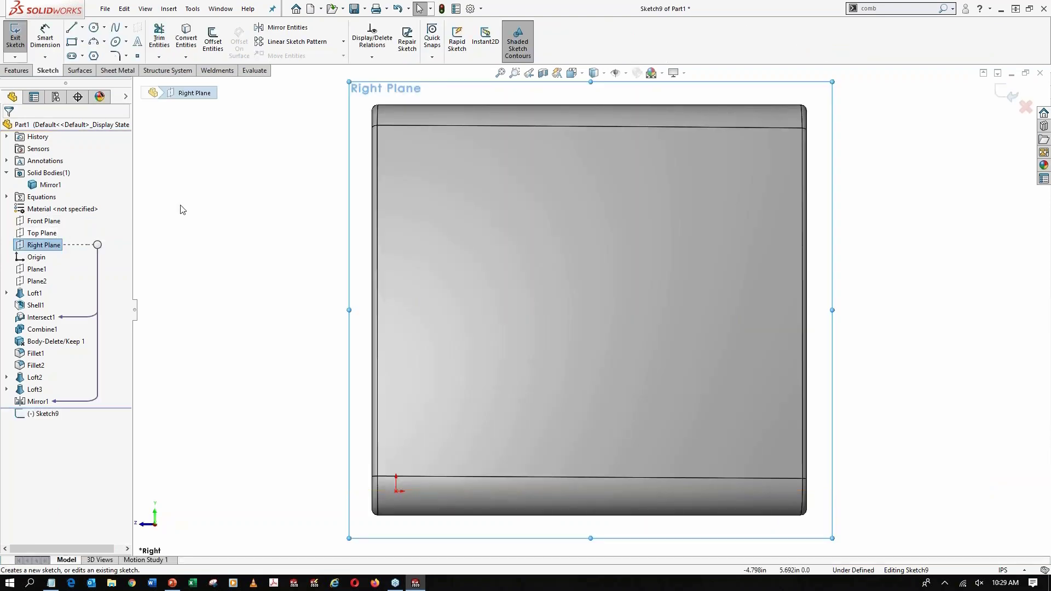
pyautogui.click(71, 27)
pyautogui.press('f')
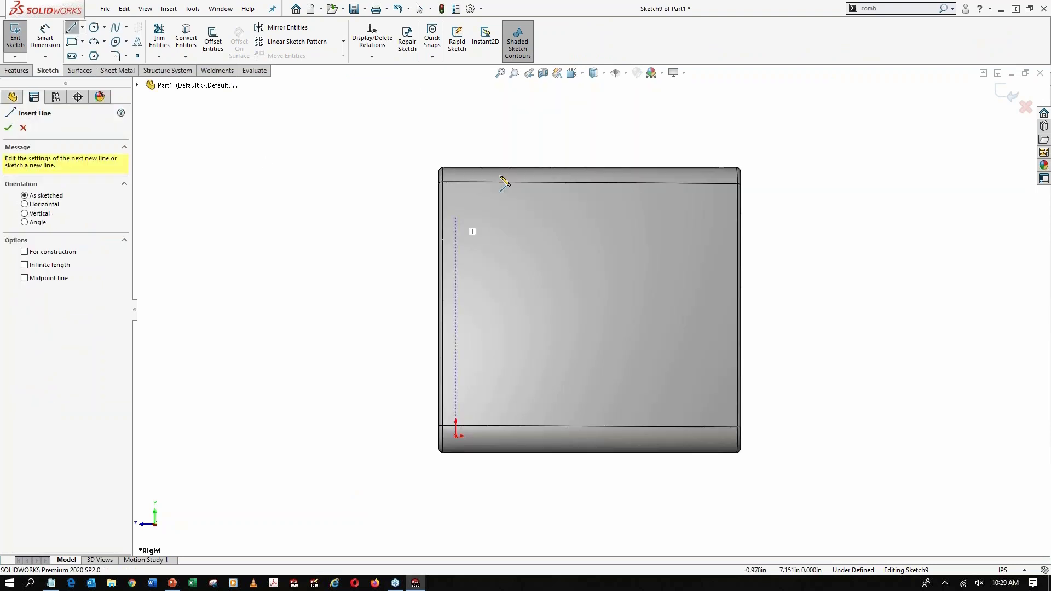
pyautogui.click(518, 128)
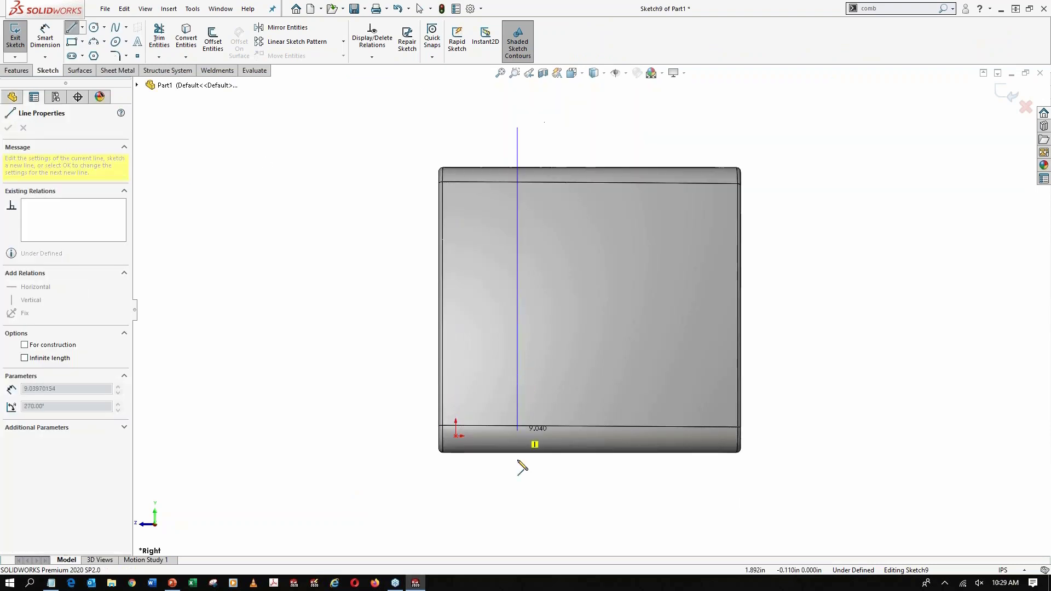
pyautogui.click(517, 491)
pyautogui.press('Escape')
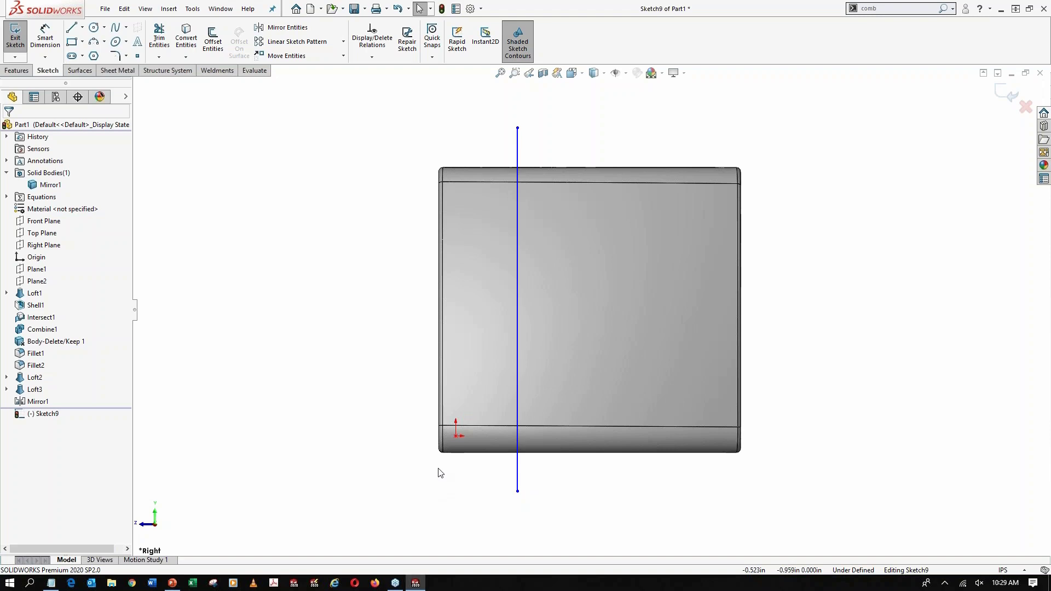
# Dimension the vertical line's length with the equation "H"*1.5, using the global variable H
pyautogui.click(42, 42)
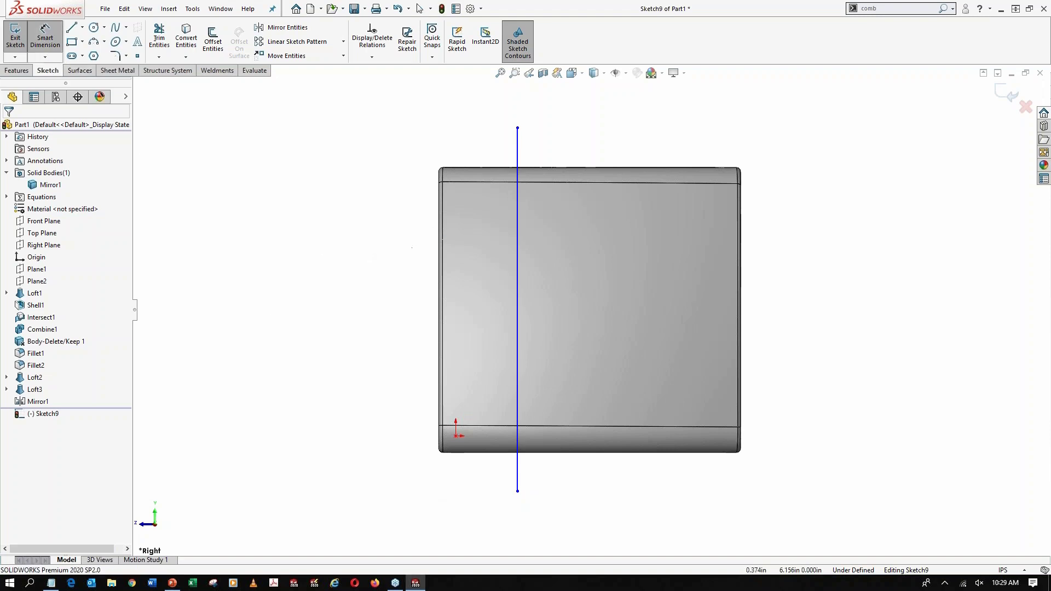
pyautogui.click(517, 244)
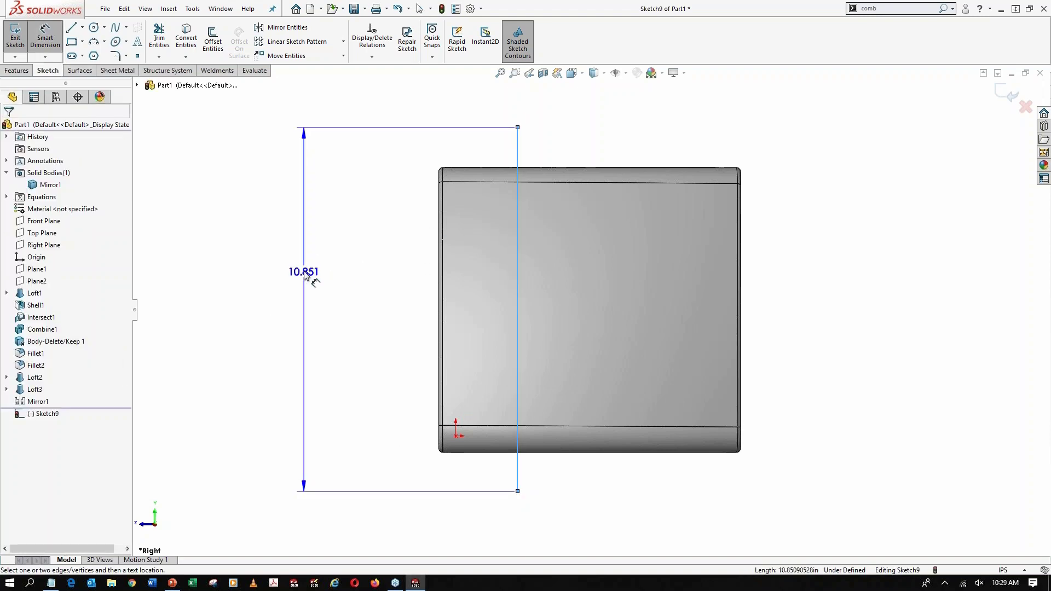
pyautogui.click(306, 273)
pyautogui.write('=')
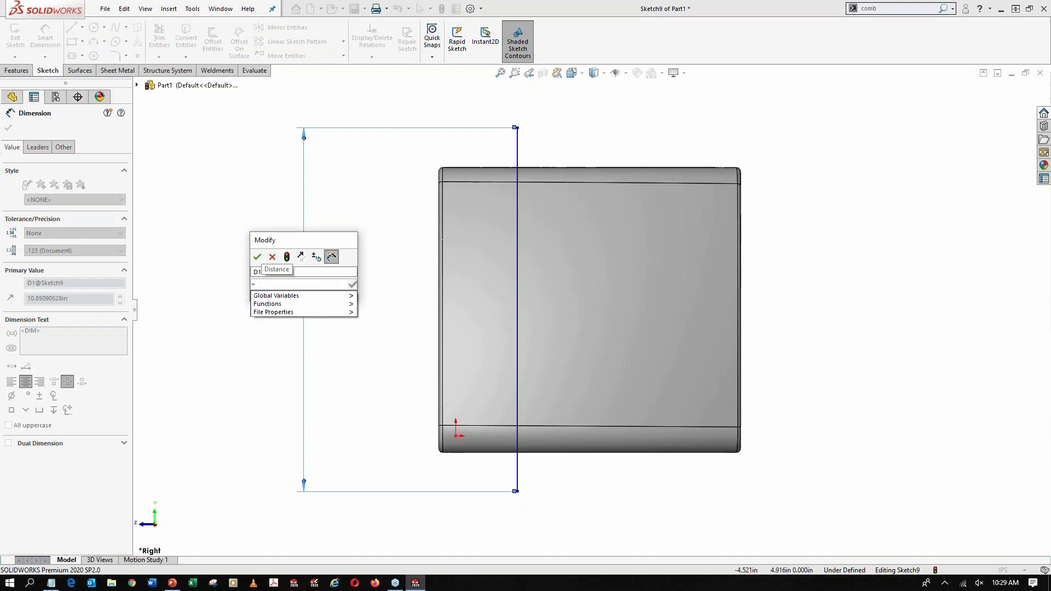
pyautogui.moveTo(340, 296)
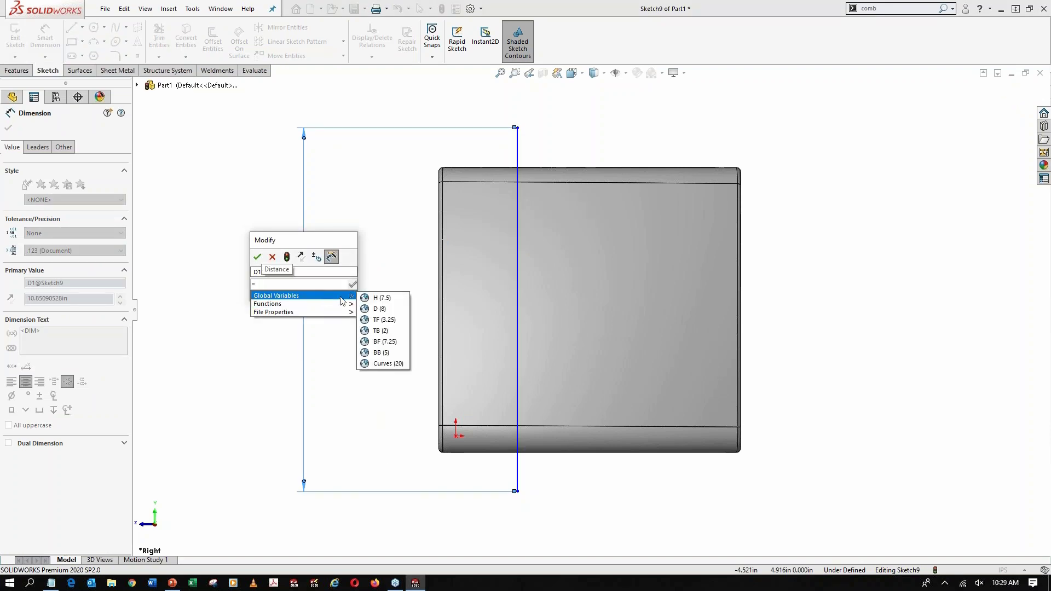
pyautogui.click(380, 300)
pyautogui.write('*1.5')
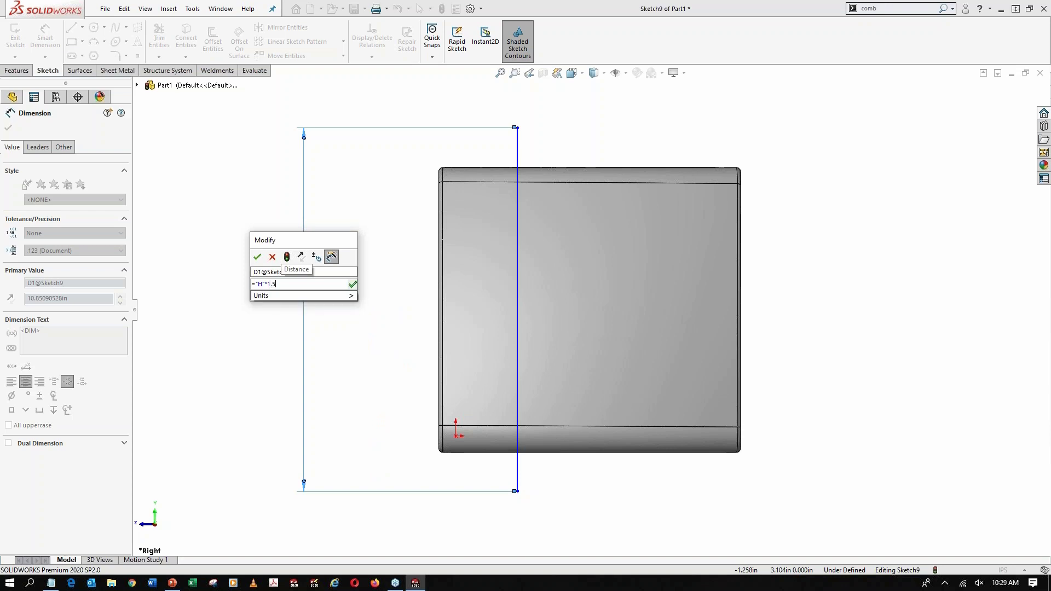
pyautogui.click(257, 257)
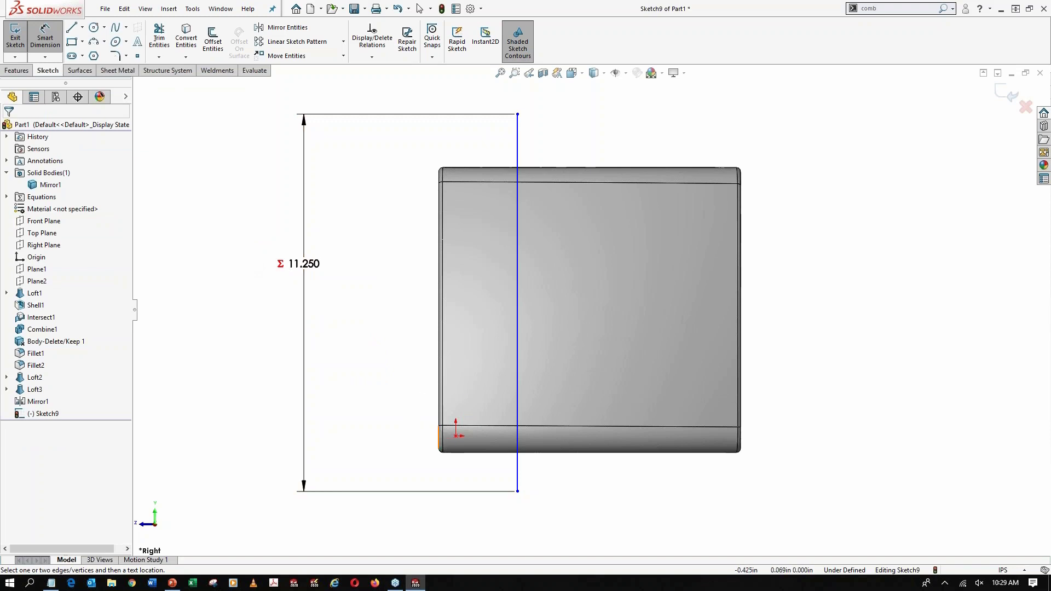
# Dimension the horizontal distance between the origin and the vertical line at 1.25 in
pyautogui.click(456, 437)
pyautogui.click(517, 468)
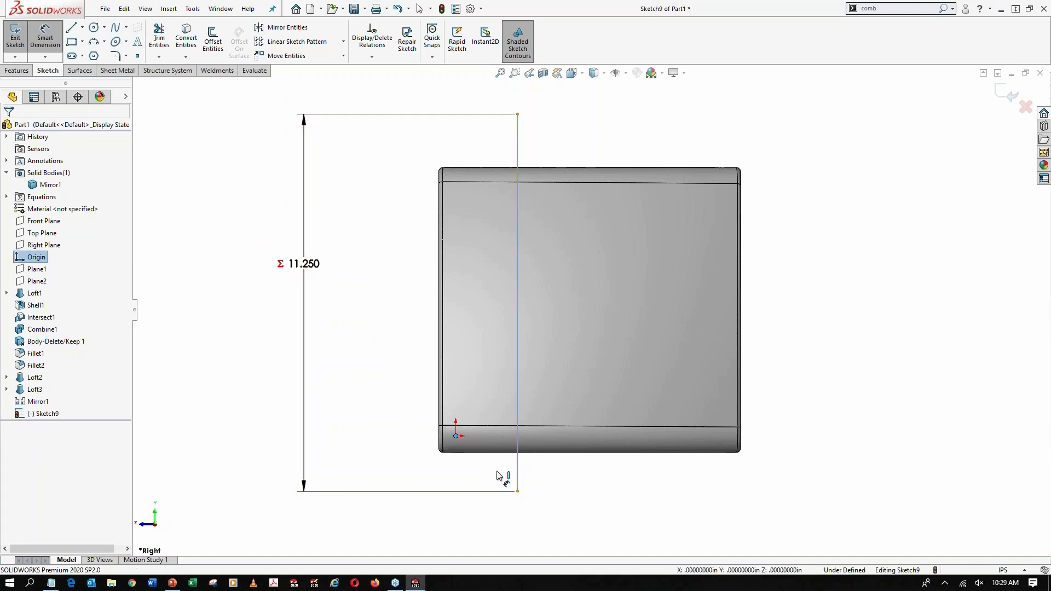
pyautogui.click(485, 473)
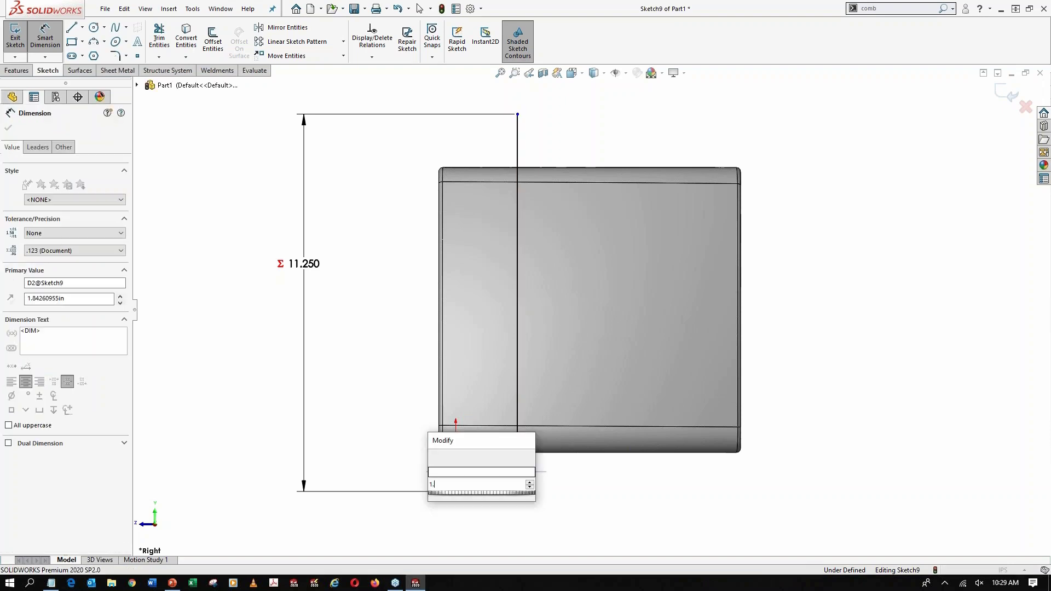
pyautogui.write('1.25')
pyautogui.press('Return')
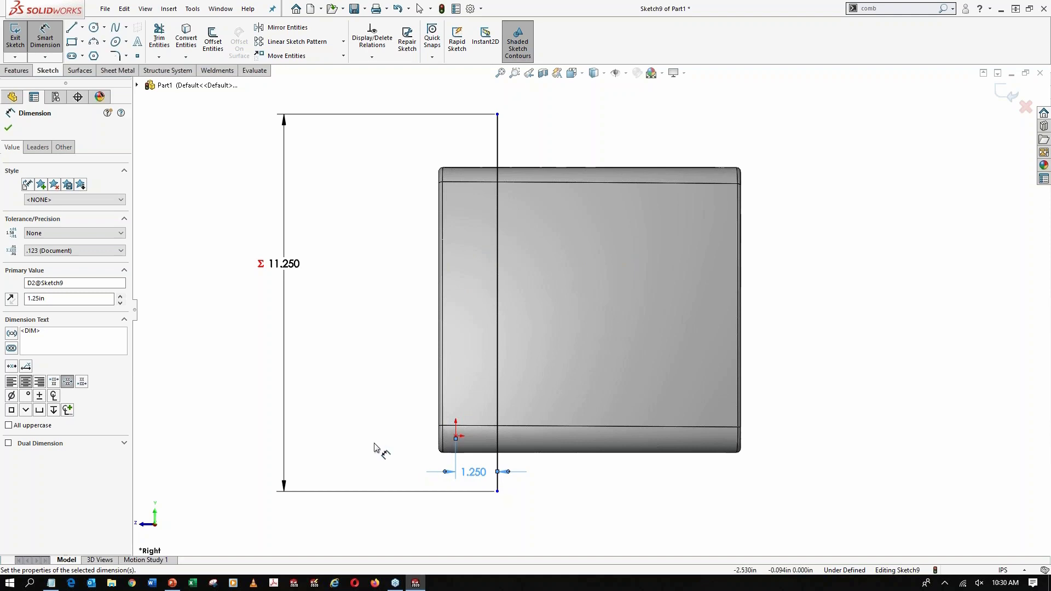
# Dimension the vertical distance from the origin to the line's lower endpoint with the equation "H"/4
pyautogui.click(497, 491)
pyautogui.click(456, 436)
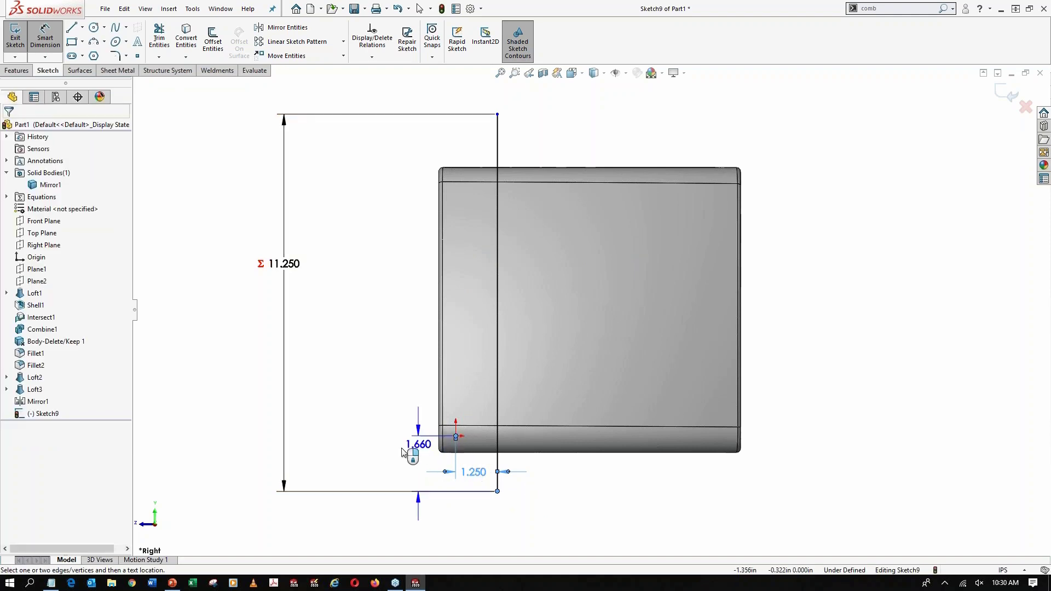
pyautogui.click(377, 458)
pyautogui.write('=')
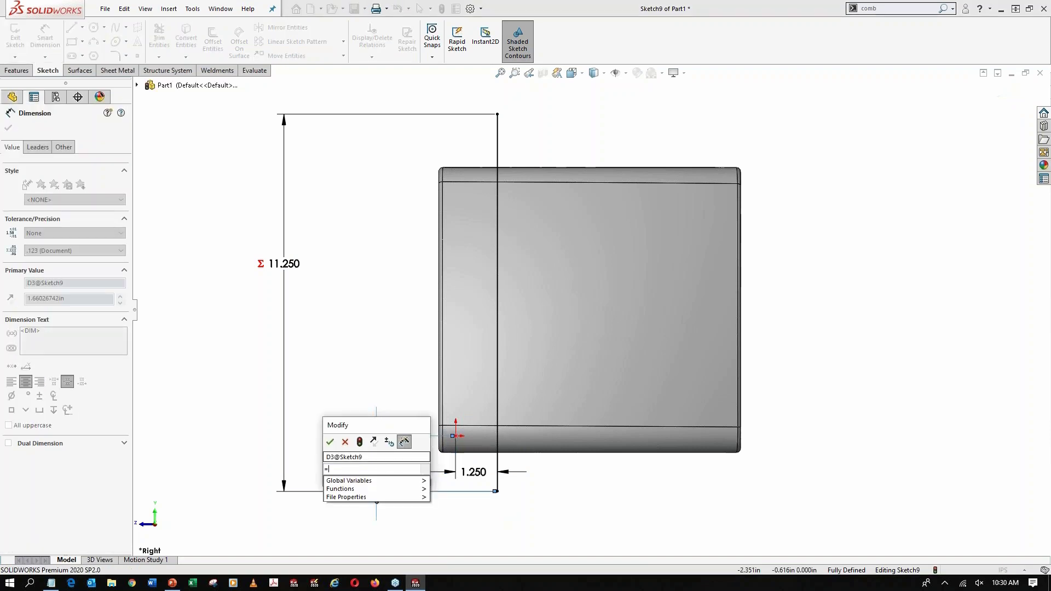
pyautogui.moveTo(405, 480)
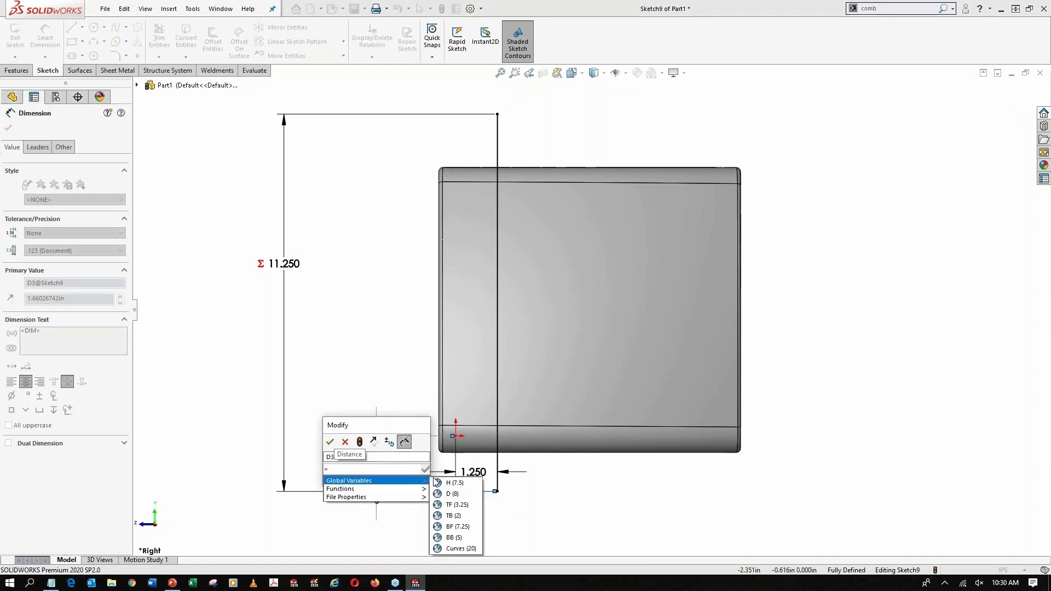
pyautogui.click(447, 485)
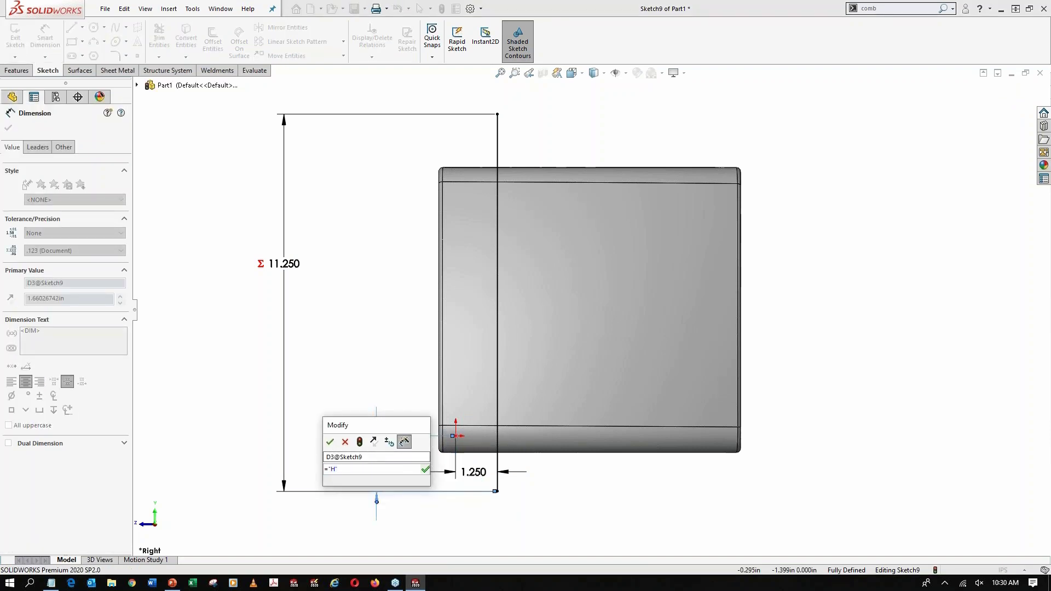
pyautogui.write('/')
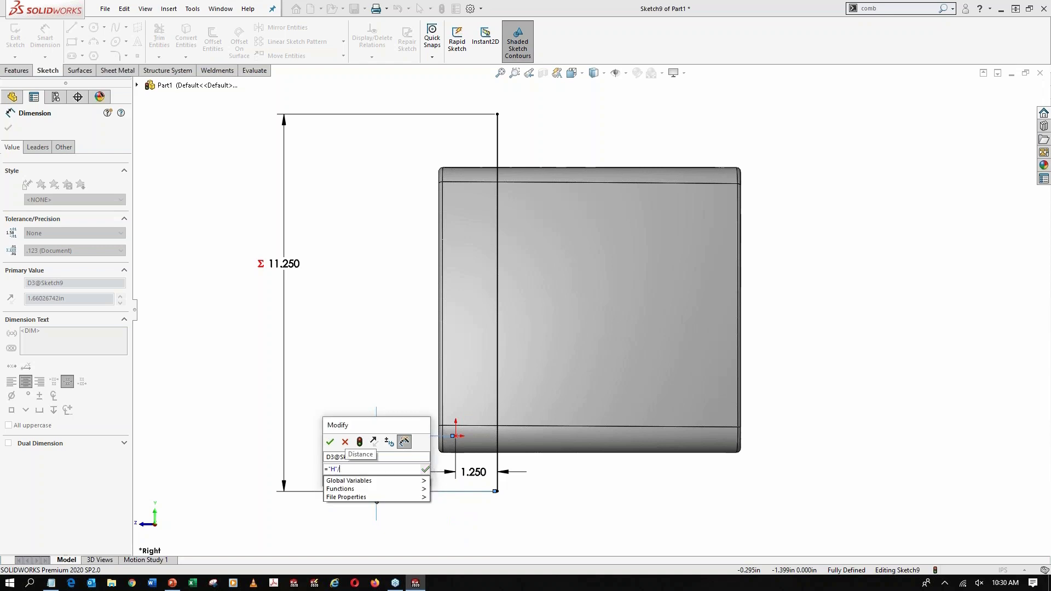
pyautogui.write('4')
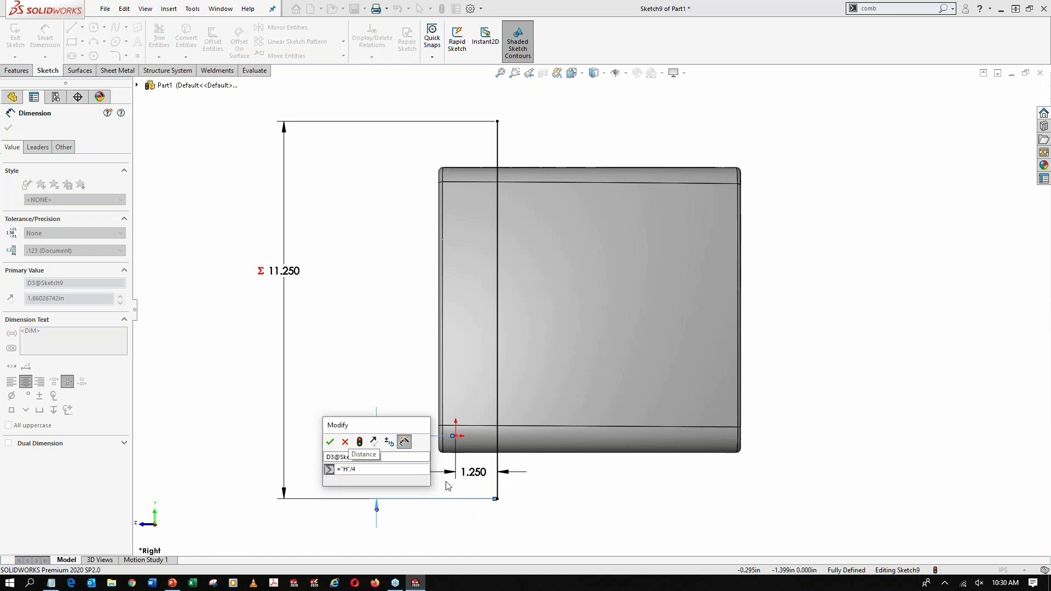
pyautogui.press('Return')
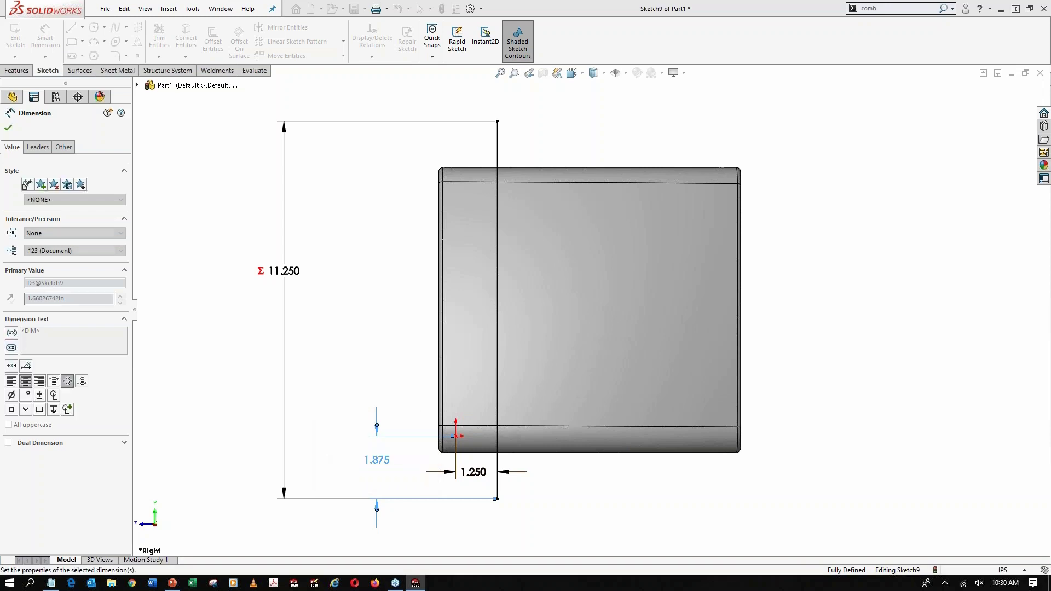
pyautogui.click(386, 342)
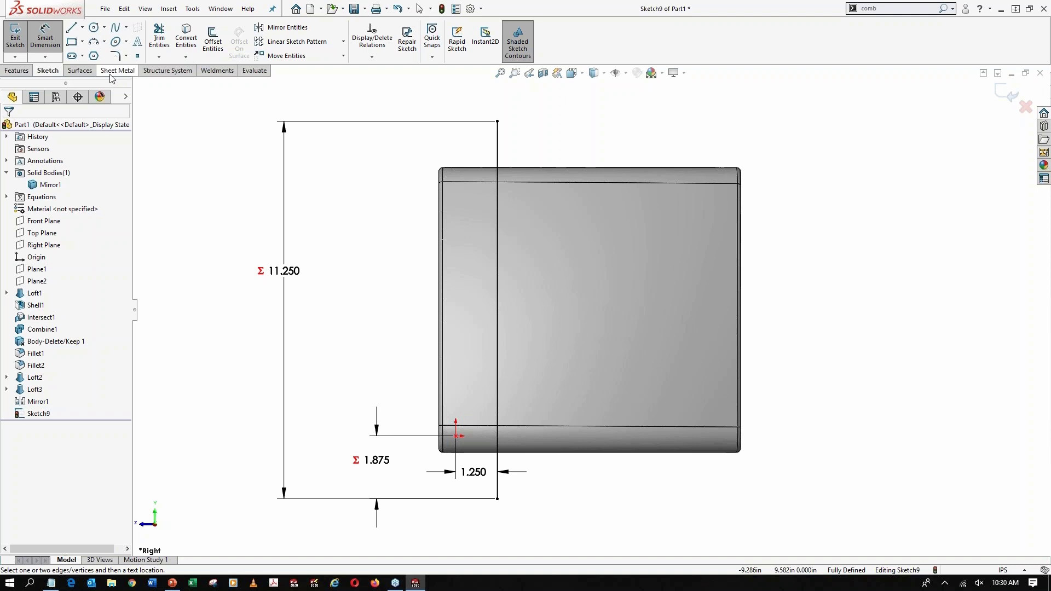
# Extrude the sketched line as a surface, Mid Plane, with the depth equation "BF"*1.5
pyautogui.click(91, 71)
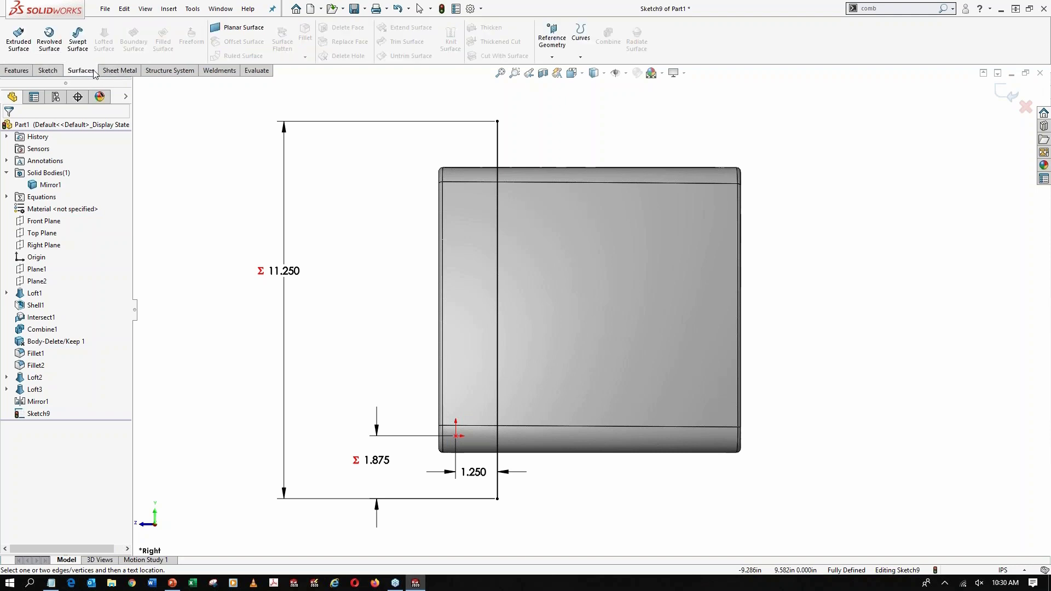
pyautogui.click(18, 40)
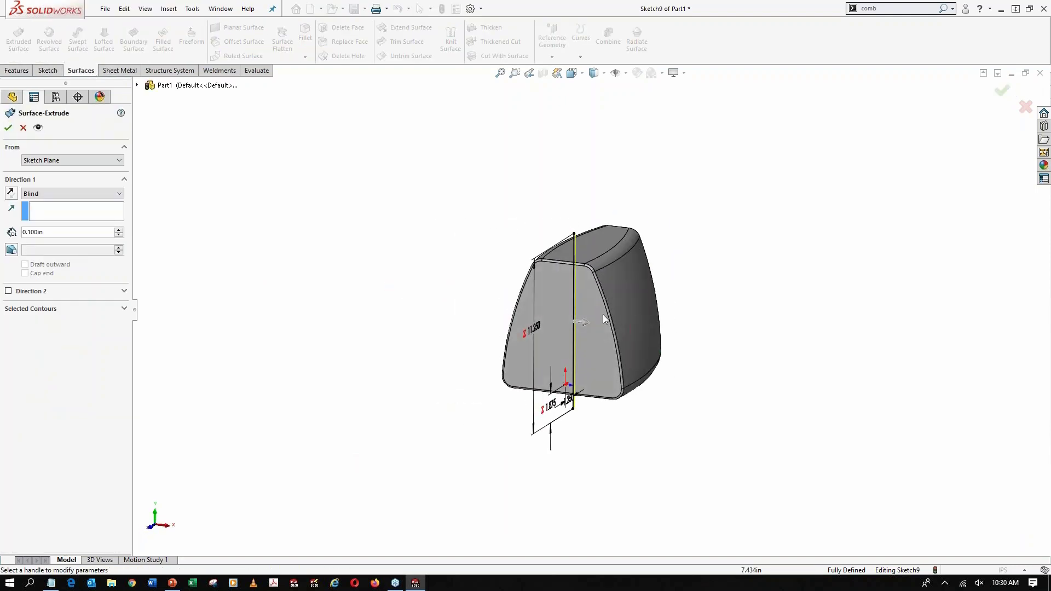
pyautogui.moveTo(587, 320); pyautogui.dragTo(692, 334)
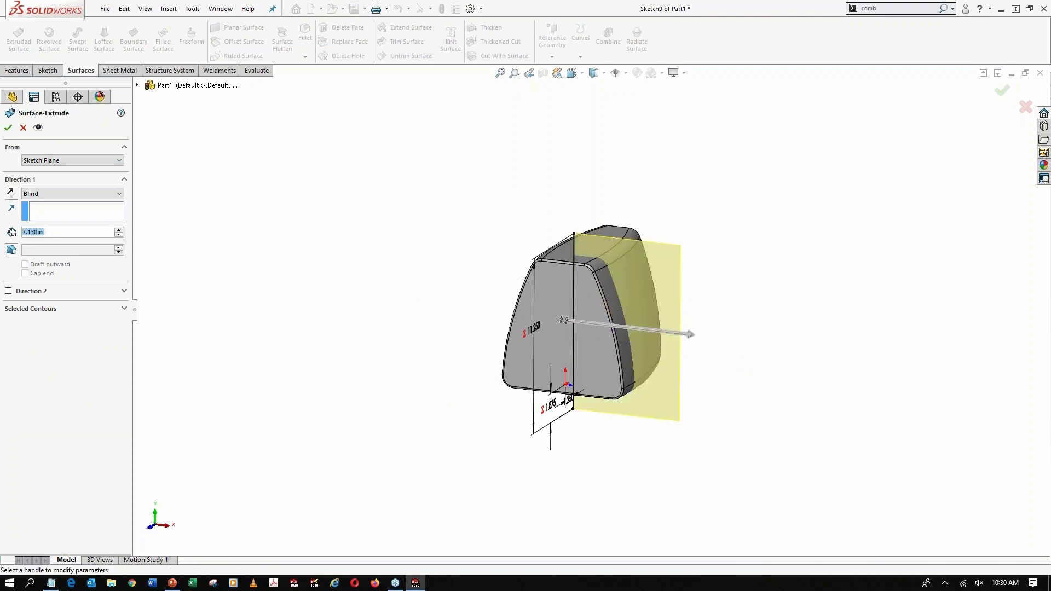
pyautogui.click(77, 196)
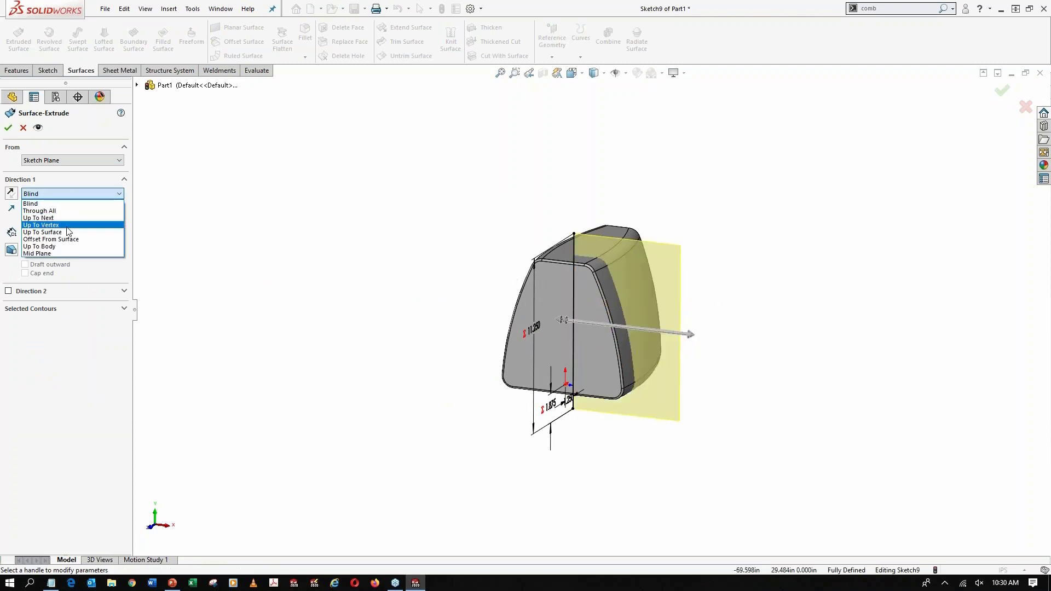
pyautogui.click(53, 253)
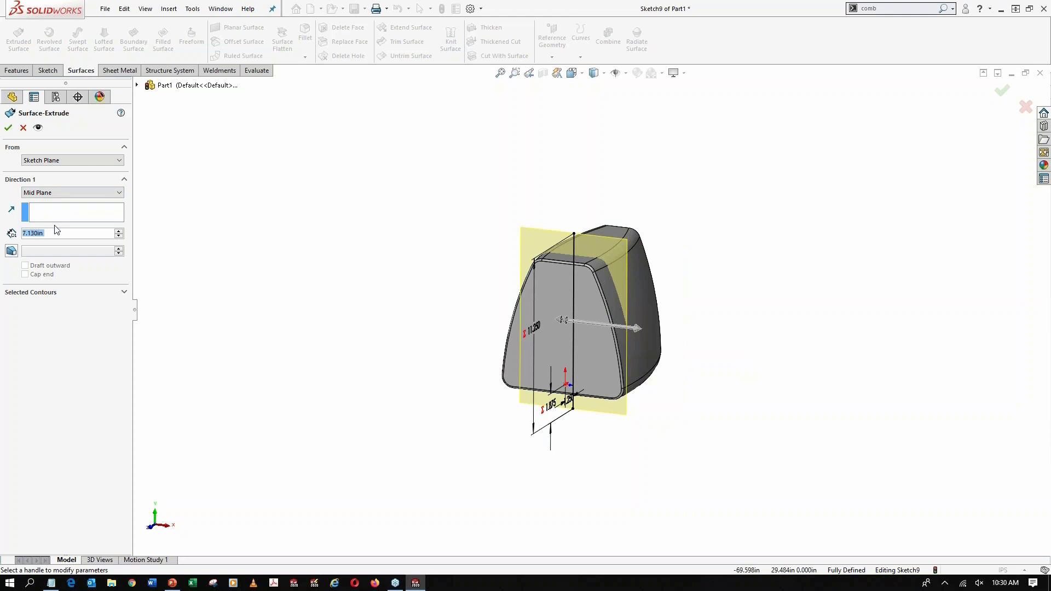
pyautogui.write('=')
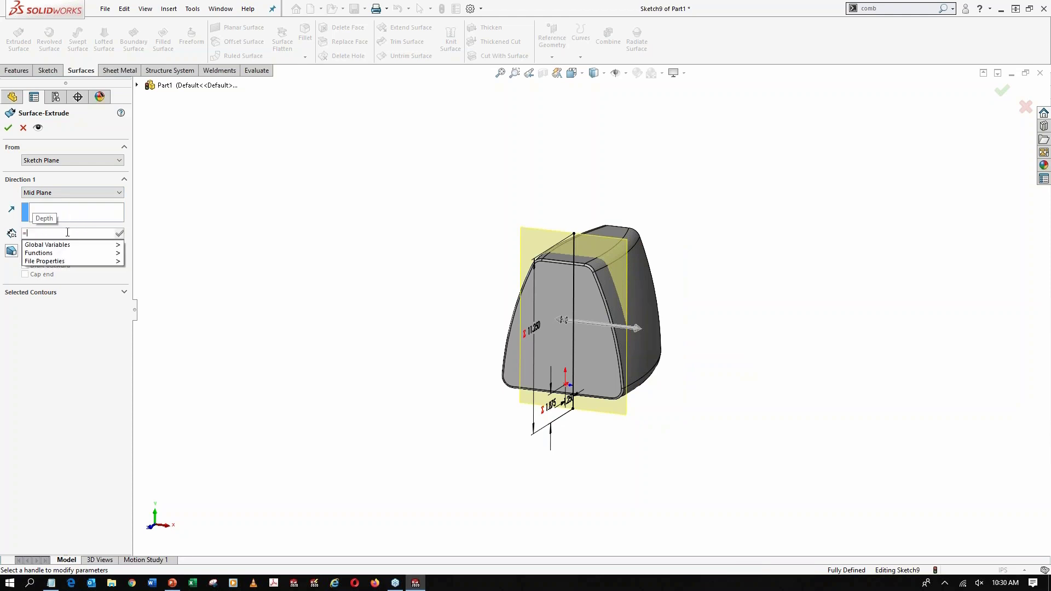
pyautogui.moveTo(115, 245)
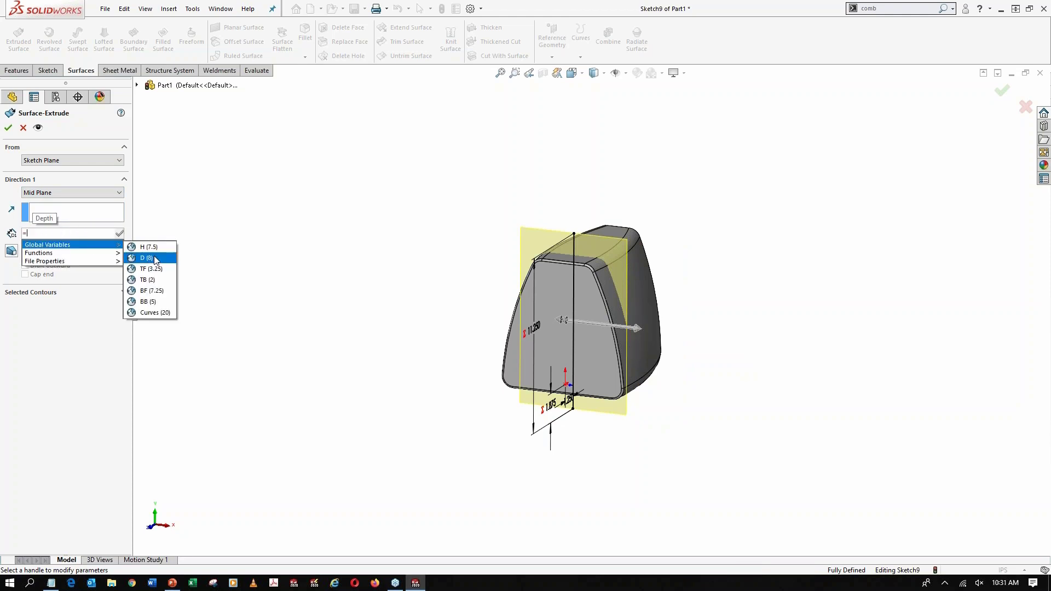
pyautogui.click(153, 291)
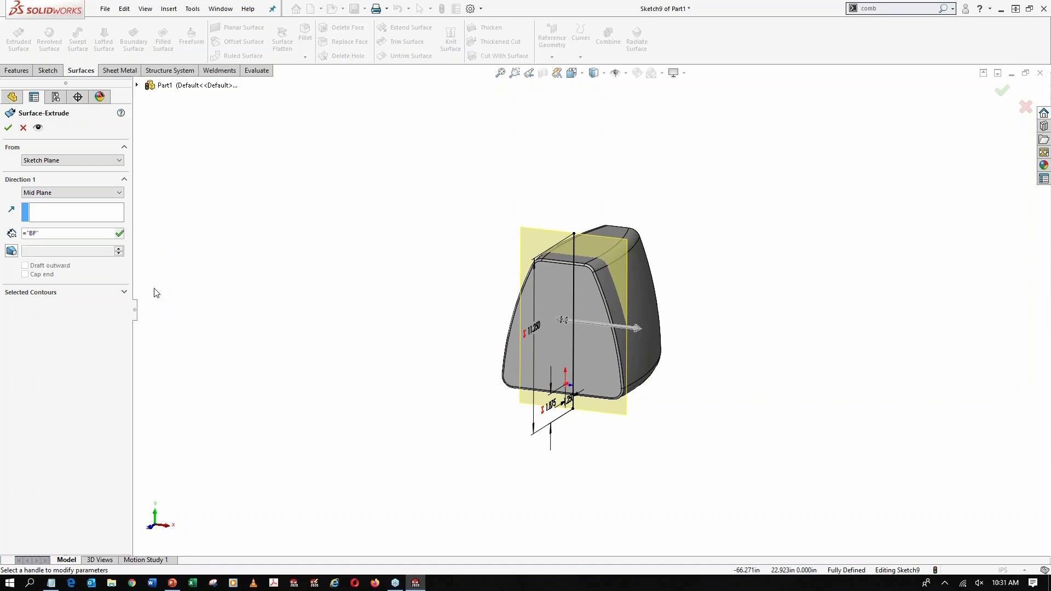
pyautogui.write('*1.5')
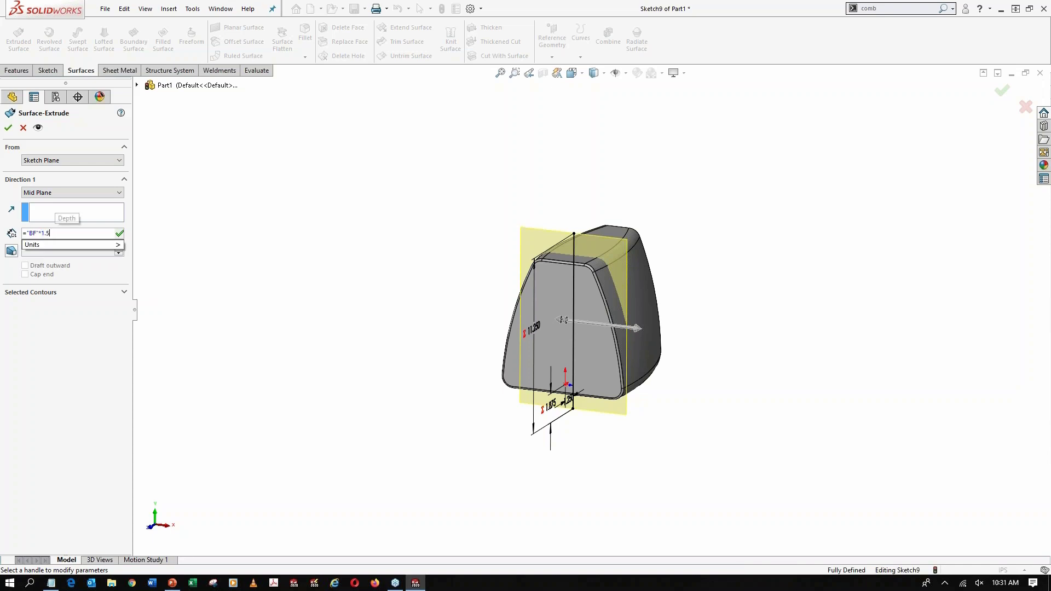
pyautogui.press('Return')
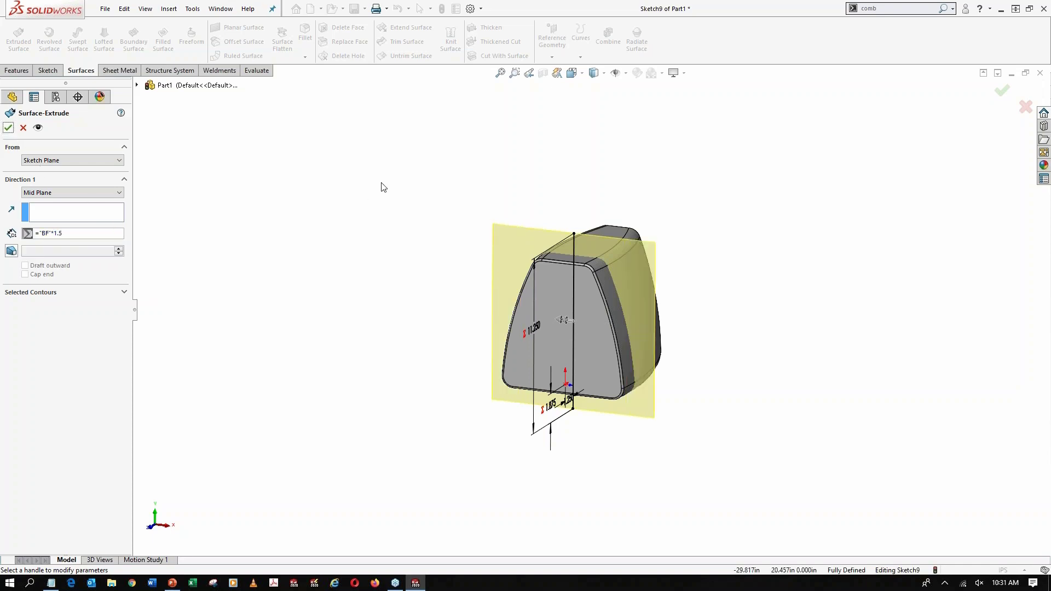
pyautogui.scroll(-2, 605, 298)
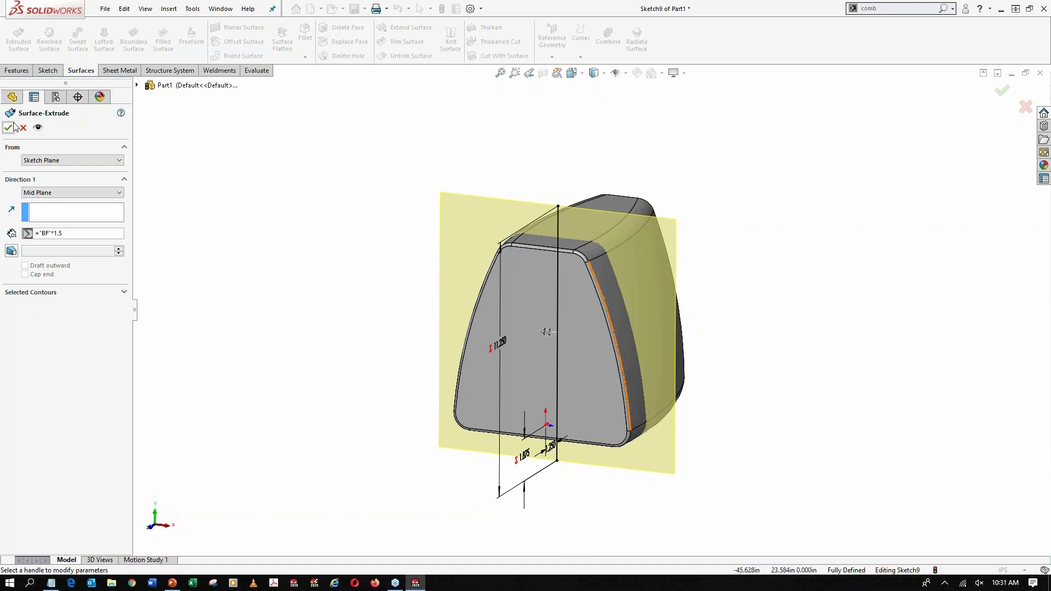
pyautogui.press('Return')
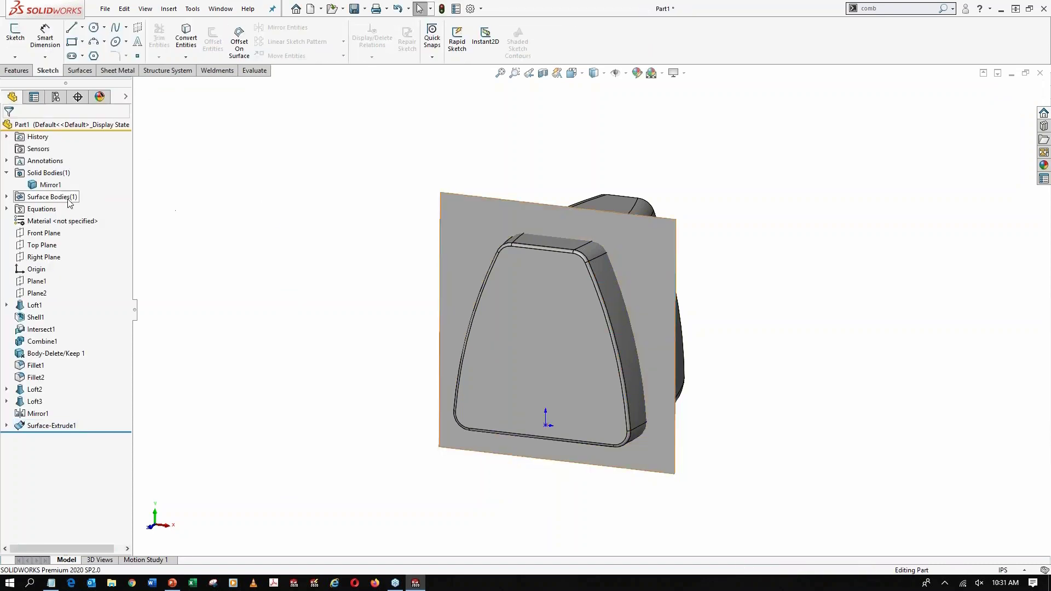
# Intersect the extruded surface with the solid speaker body, set to create intersecting regions only
pyautogui.click(7, 198)
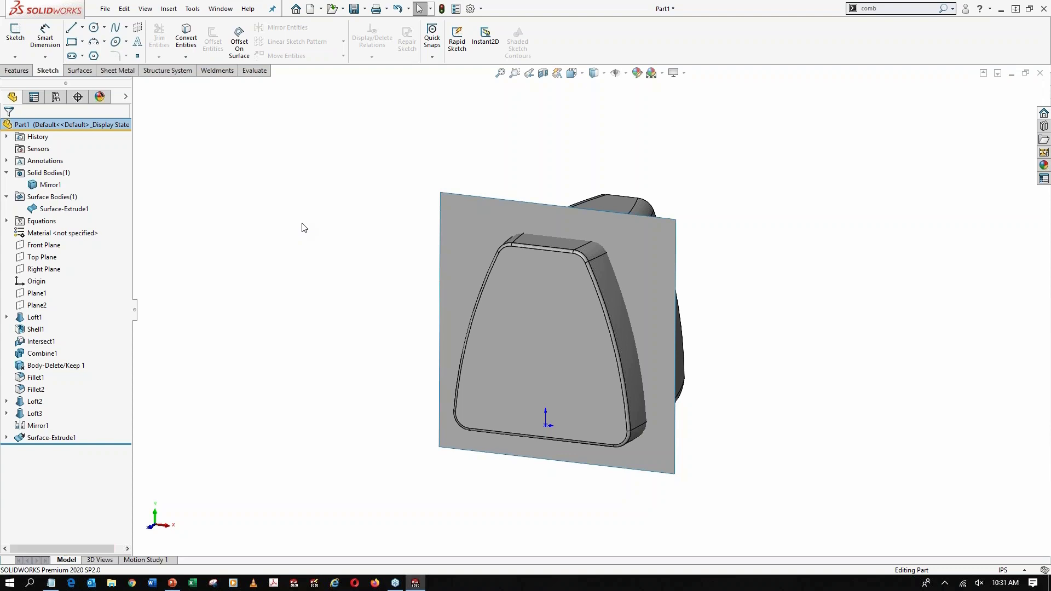
pyautogui.click(909, 11)
pyautogui.write('inter')
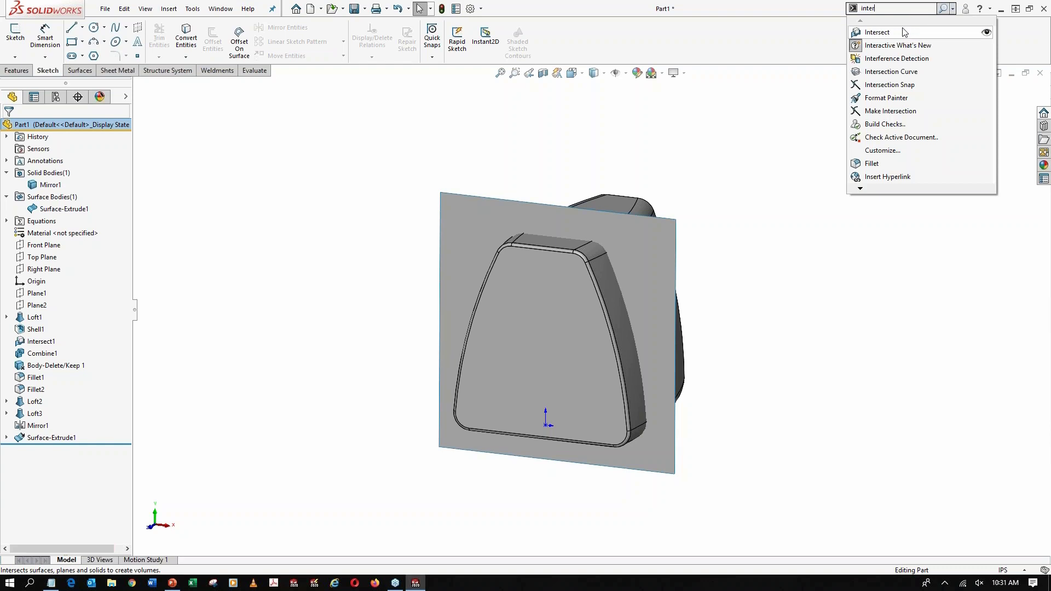
pyautogui.click(904, 33)
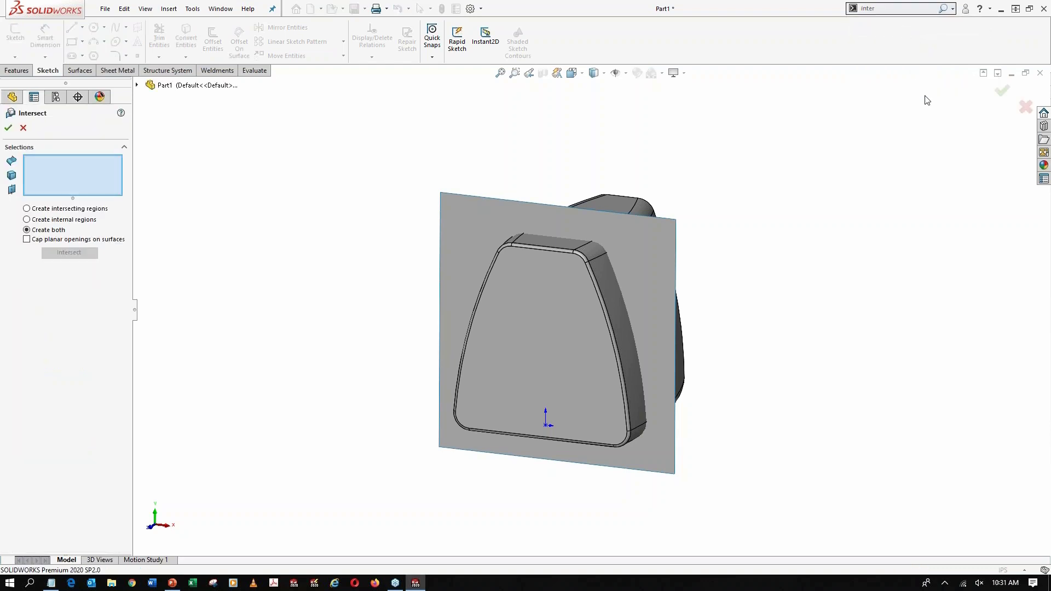
pyautogui.click(642, 260)
pyautogui.click(551, 311)
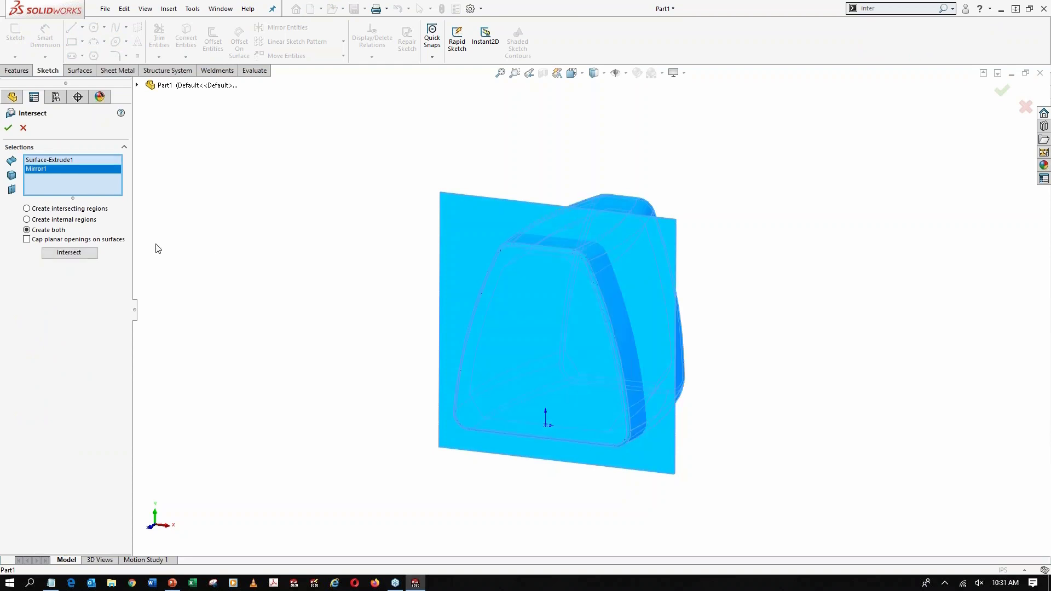
pyautogui.click(73, 210)
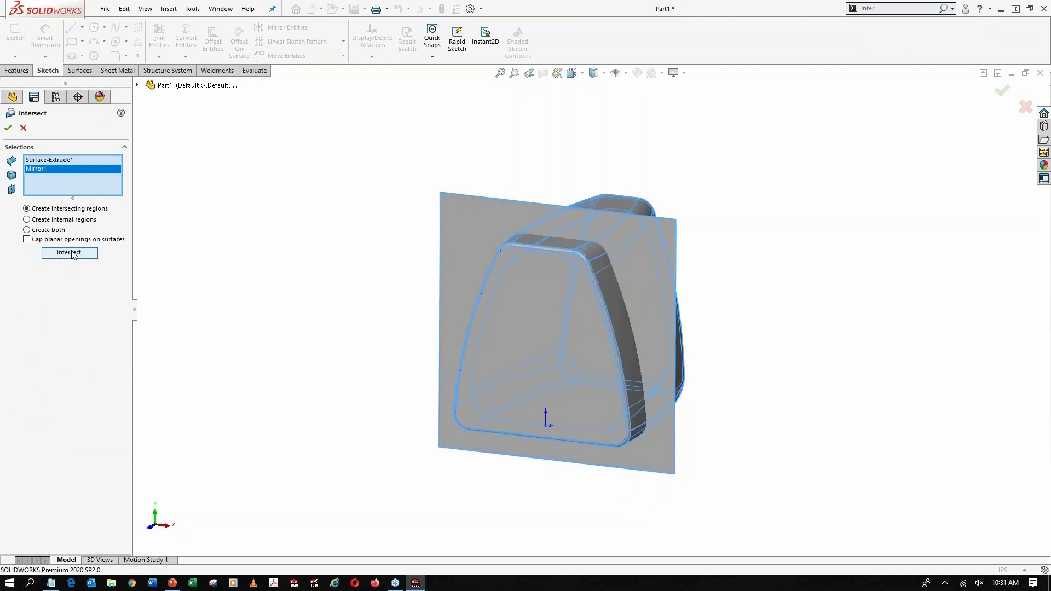
pyautogui.click(69, 252)
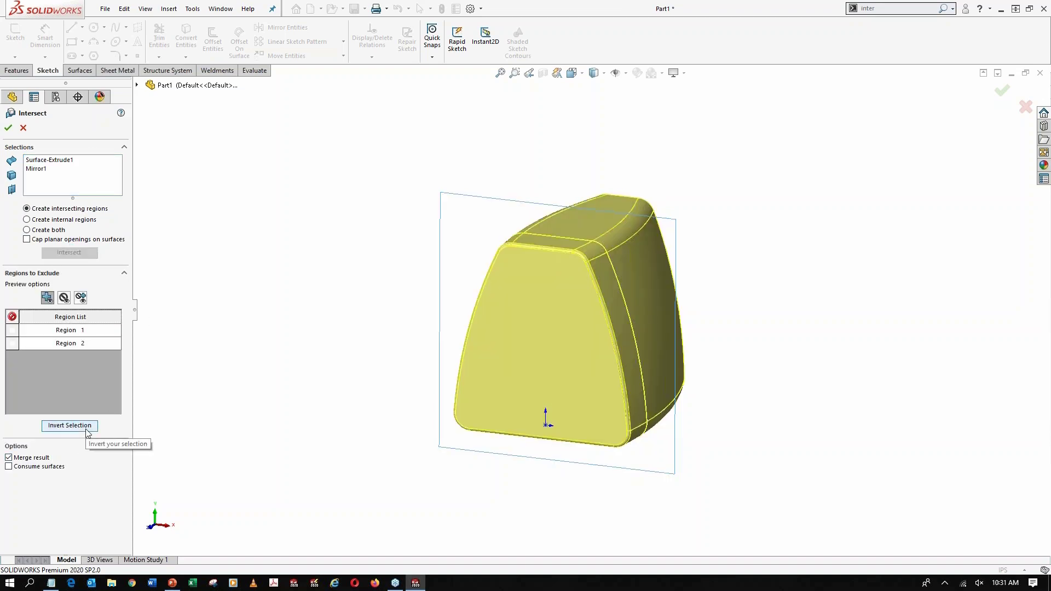
# Turn off merging of the result and accept the intersection to split the housing into separate front and rear bodies
pyautogui.click(26, 447)
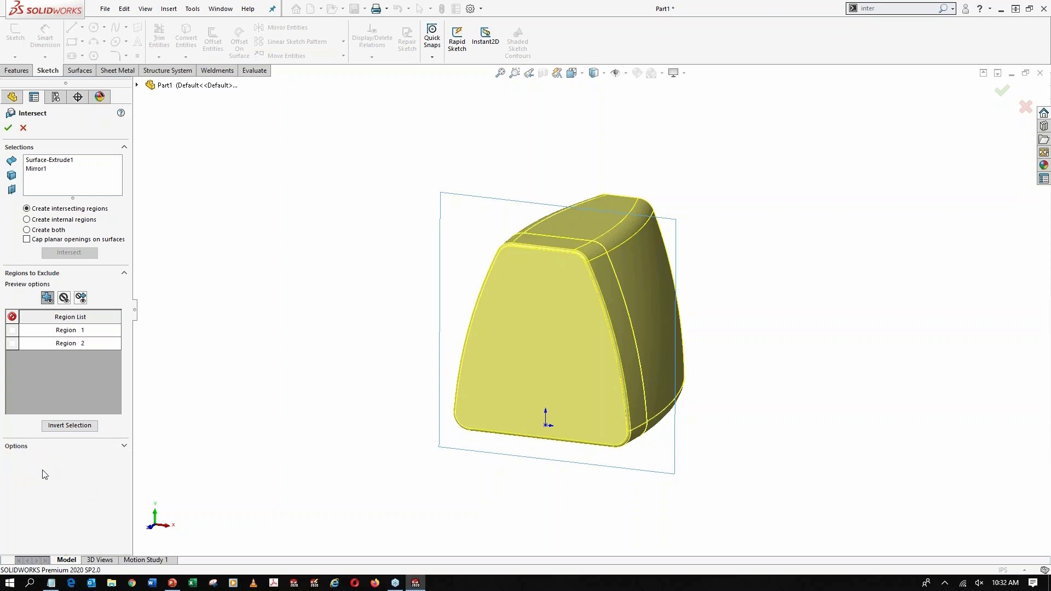
pyautogui.click(23, 448)
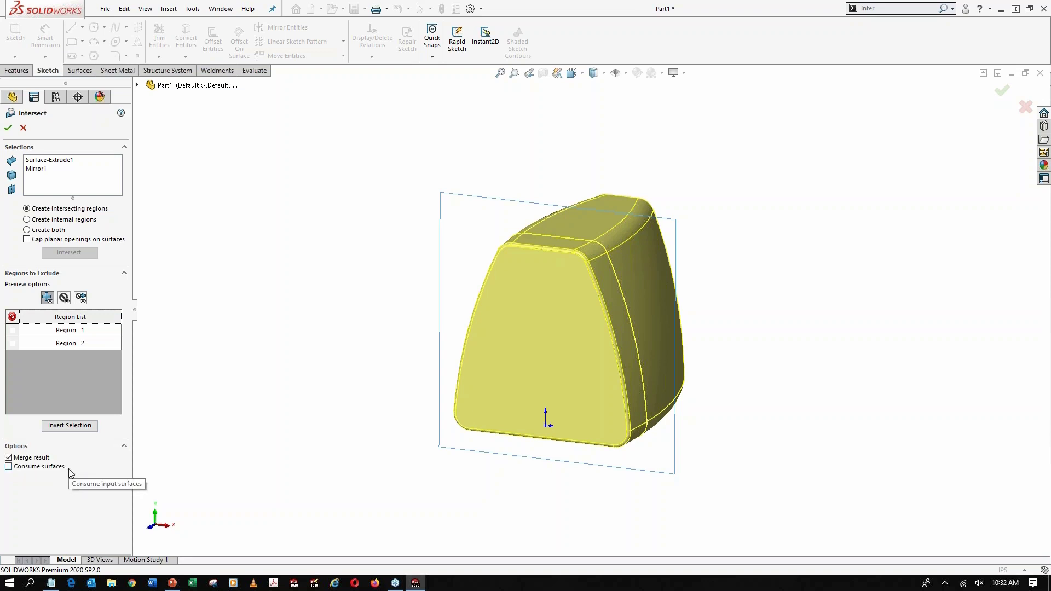
pyautogui.click(8, 457)
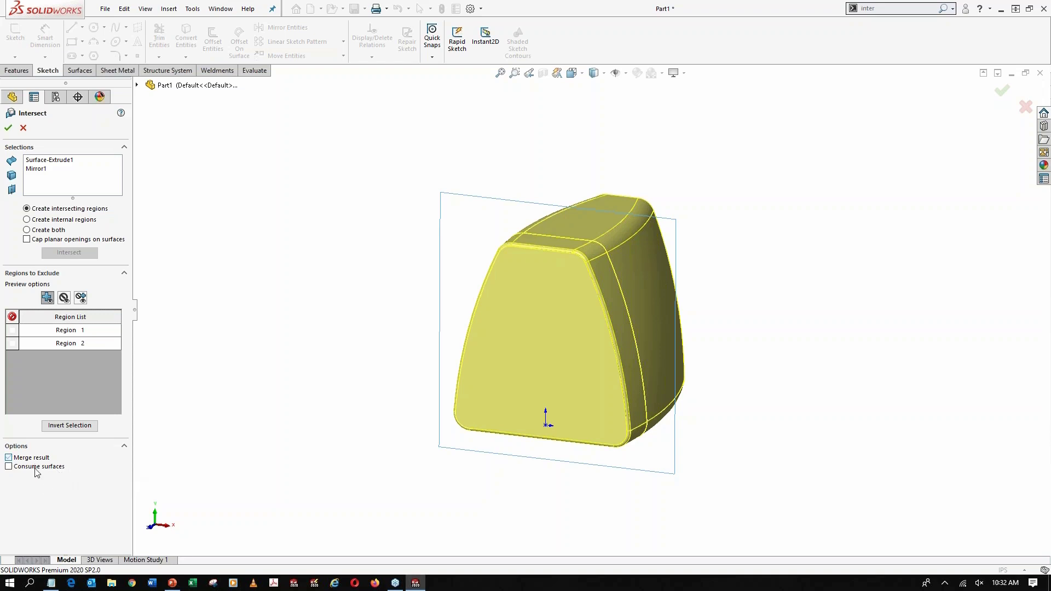
pyautogui.click(8, 127)
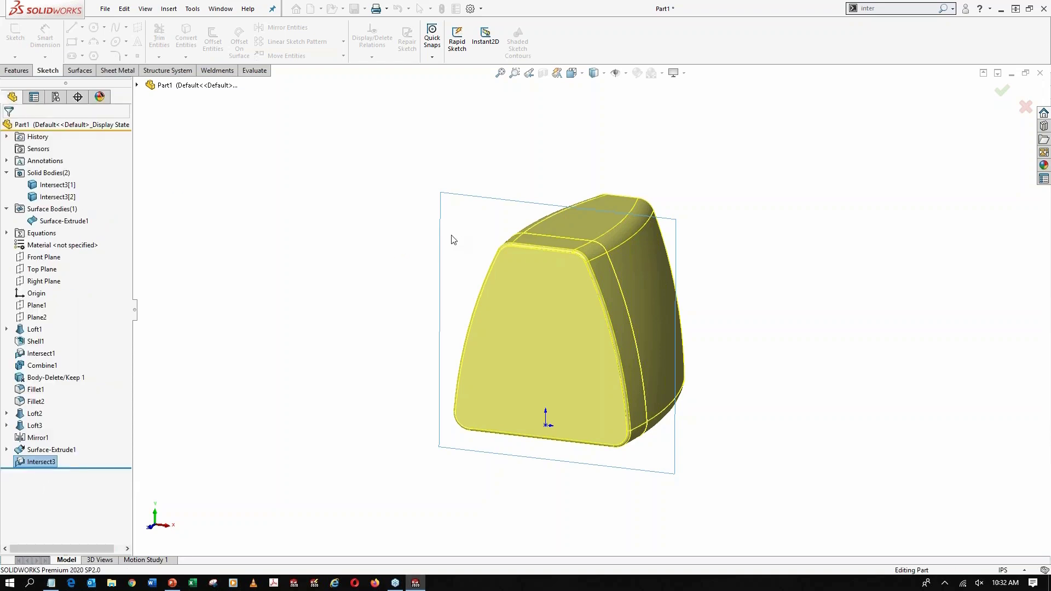
# Hide the extruded surface body that cuts through the speaker housing
pyautogui.moveTo(437, 236); pyautogui.dragTo(408, 214, button='middle')
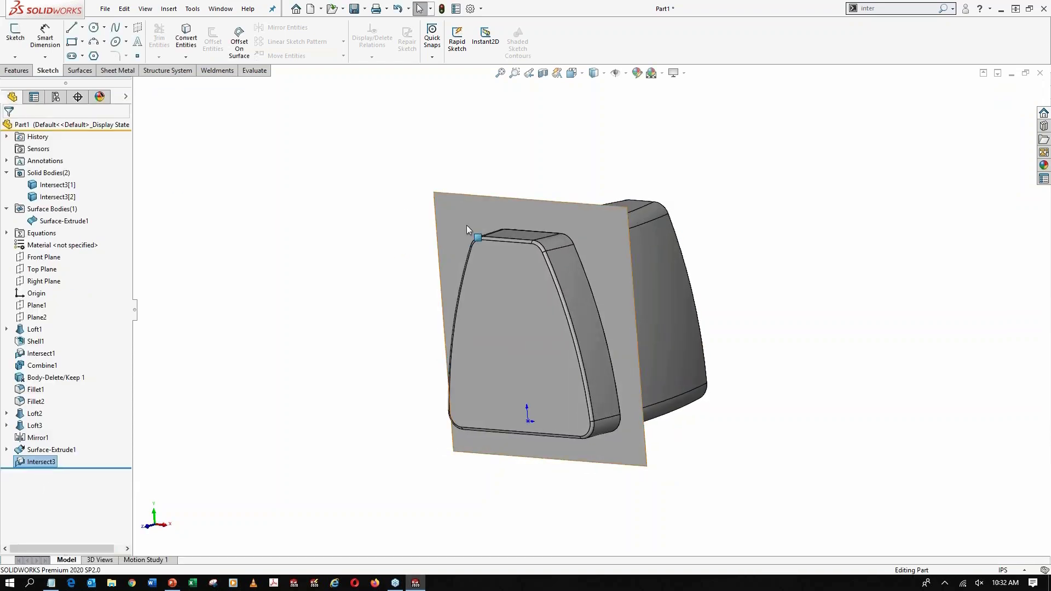
pyautogui.press('Tab')
pyautogui.scroll(-3, 583, 243)
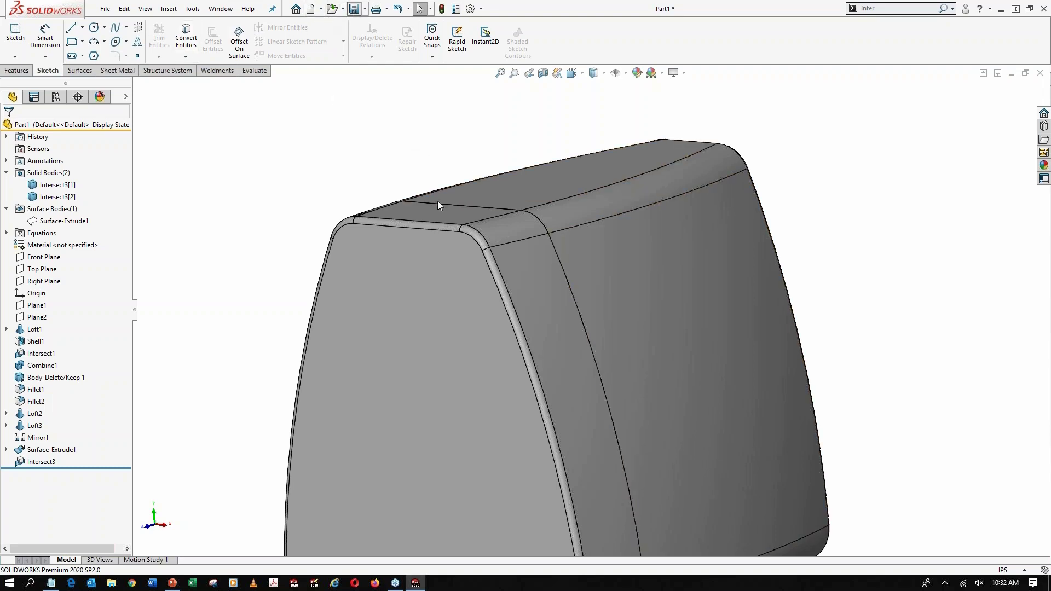
# Save the part to the Desktop under the file name Speaker
pyautogui.hotkey('ctrl', 's')
pyautogui.click(520, 337)
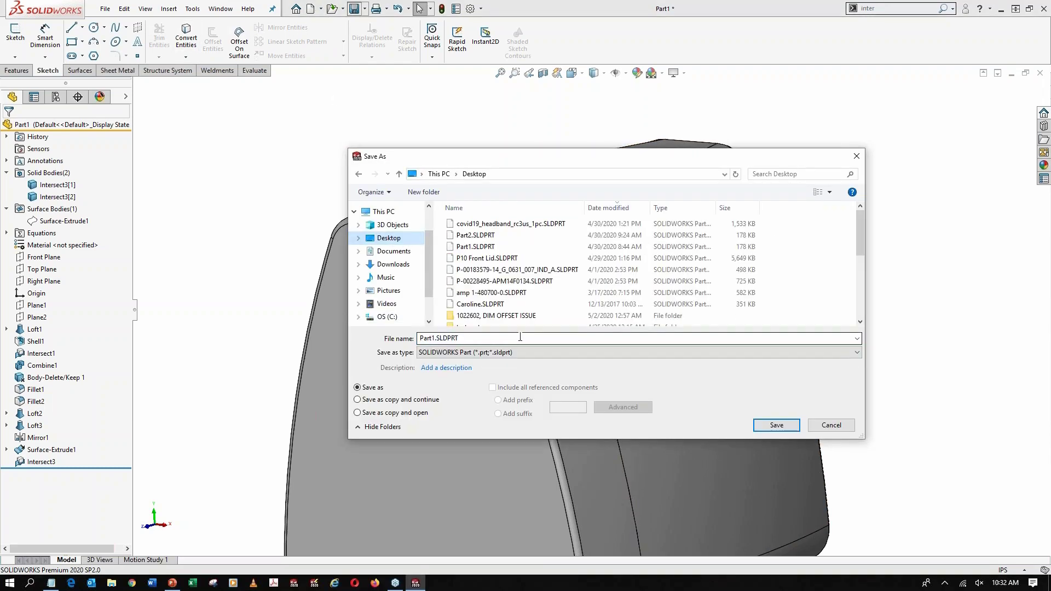
pyautogui.hotkey('ctrl', 'a')
pyautogui.write('Speaker')
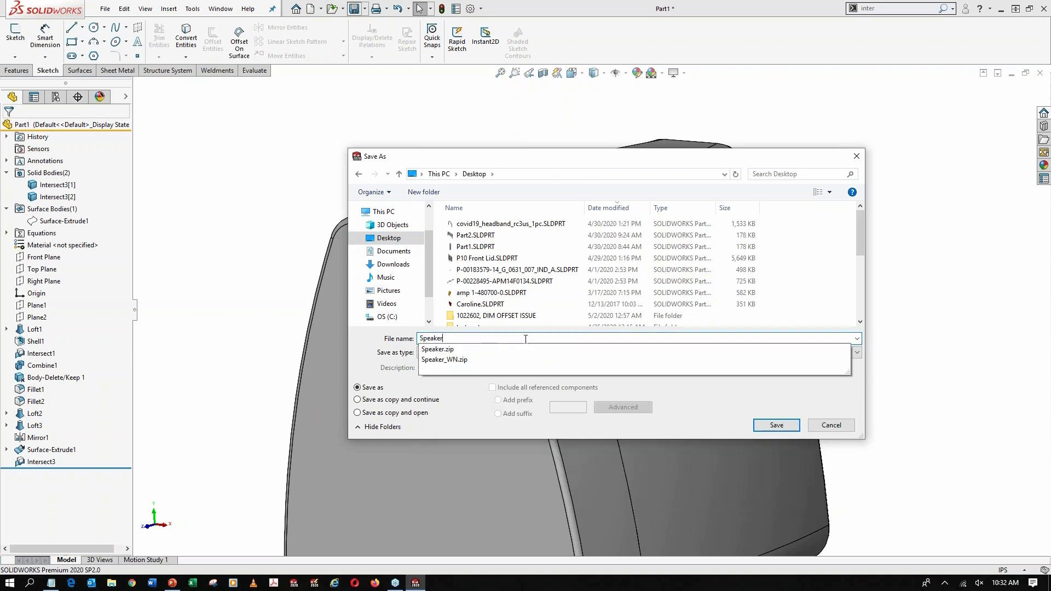
pyautogui.click(776, 425)
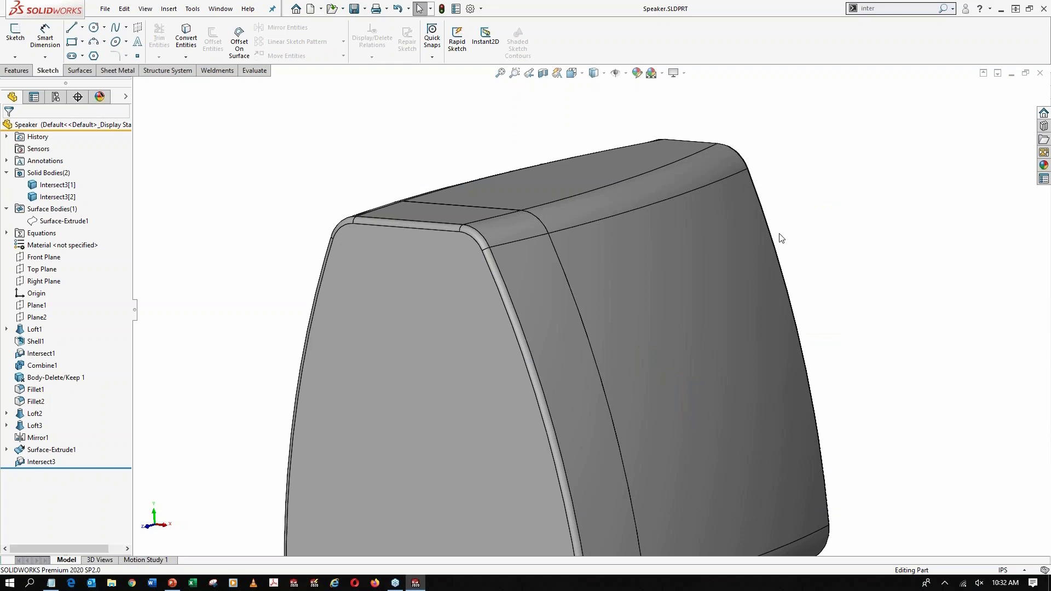
# Start a Lip/Groove feature with the front body as the groove body and the rear body as the lip body
pyautogui.press('f')
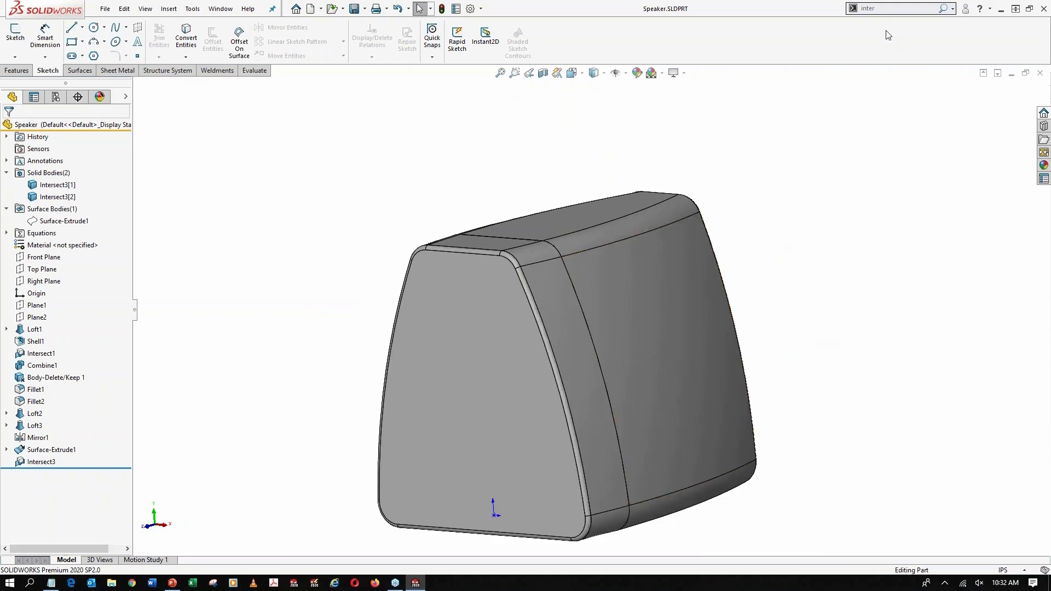
pyautogui.click(893, 10)
pyautogui.write('lip')
pyautogui.click(892, 23)
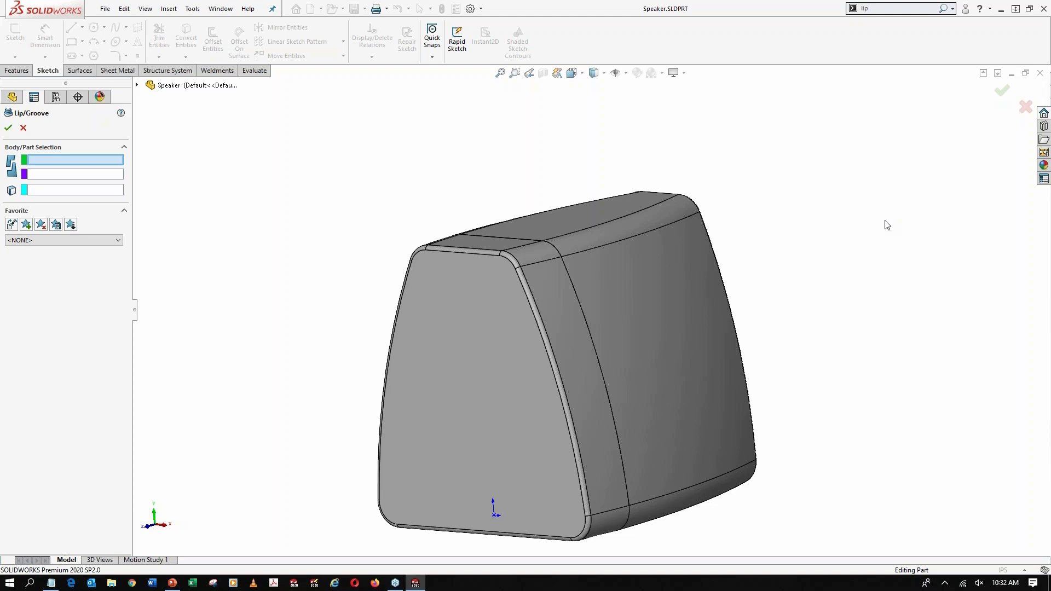
pyautogui.click(509, 275)
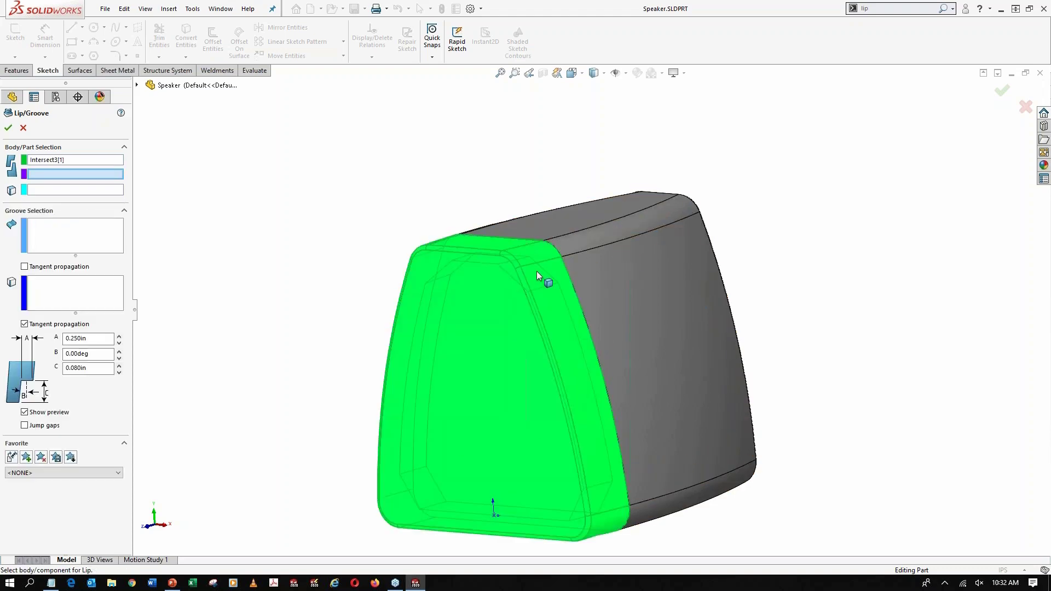
pyautogui.click(599, 257)
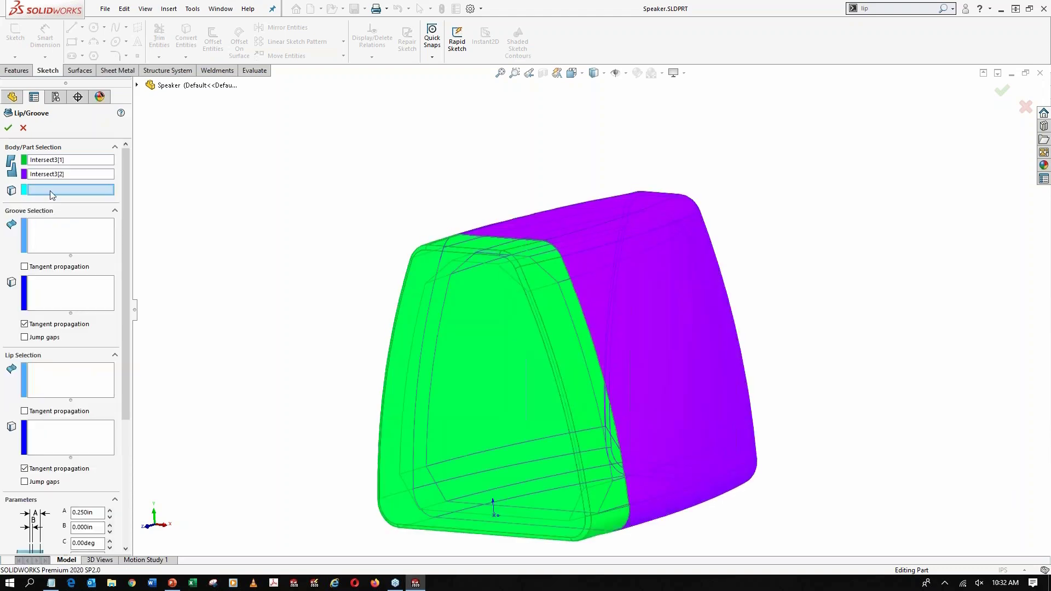
# Define the groove on the front body's mating rim face, using the rim's outer top edge to remove material
pyautogui.click(507, 238)
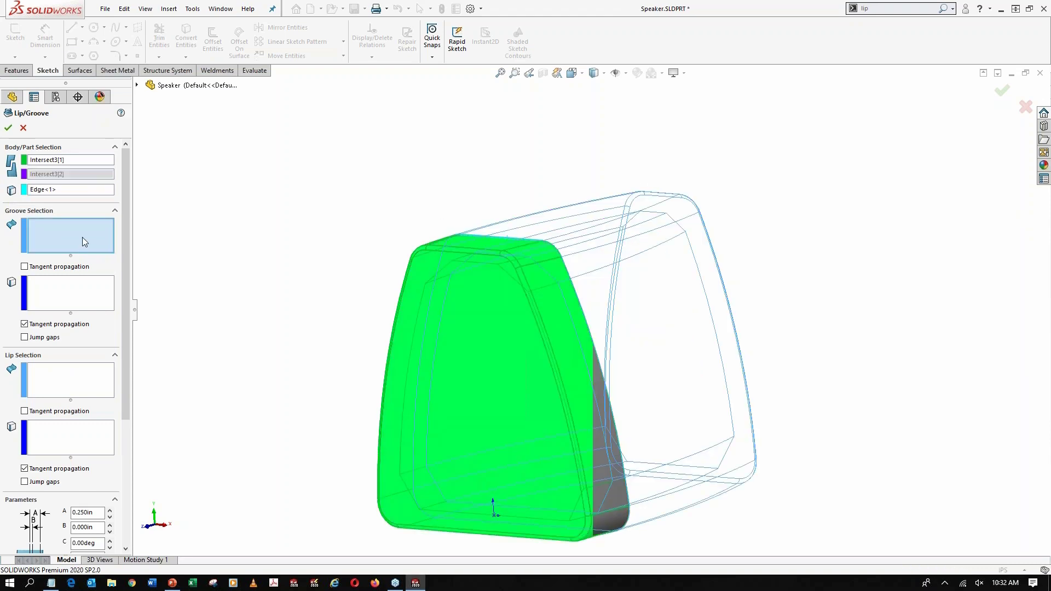
pyautogui.moveTo(512, 264); pyautogui.dragTo(419, 258, button='middle')
pyautogui.scroll(-3, 469, 264)
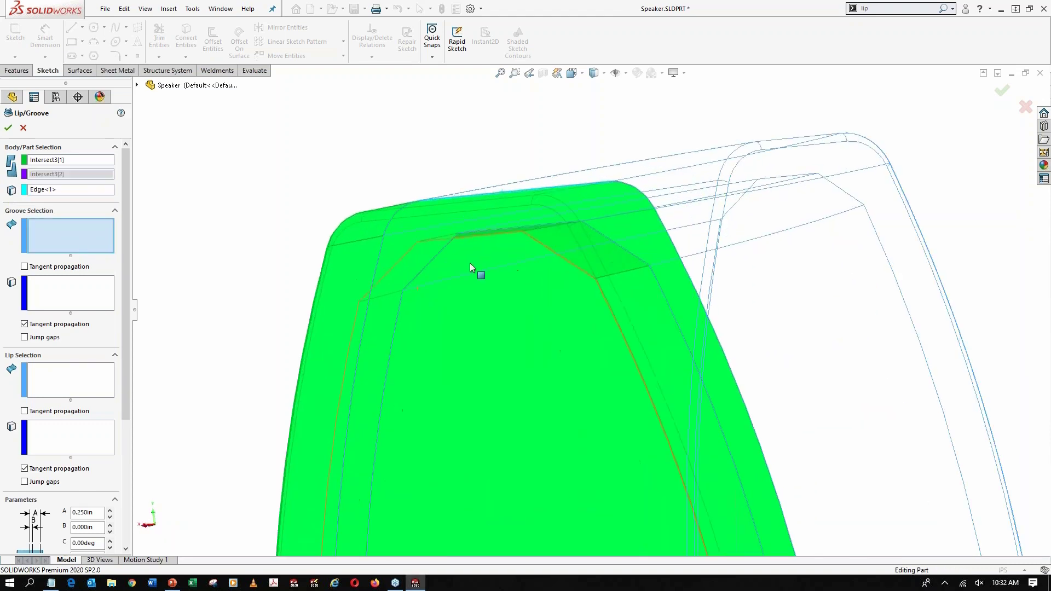
pyautogui.click(446, 215)
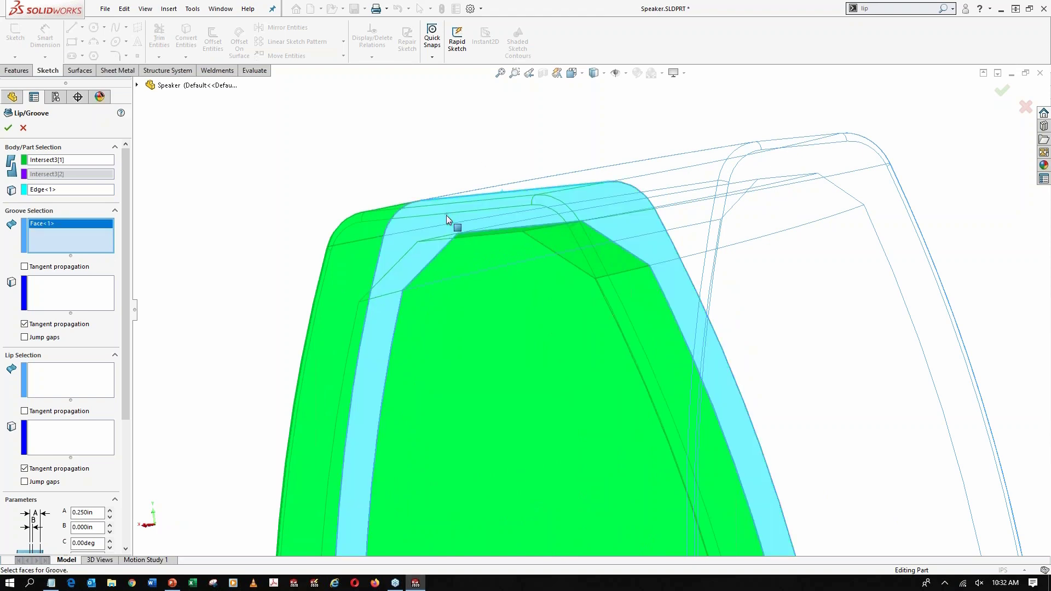
pyautogui.click(72, 296)
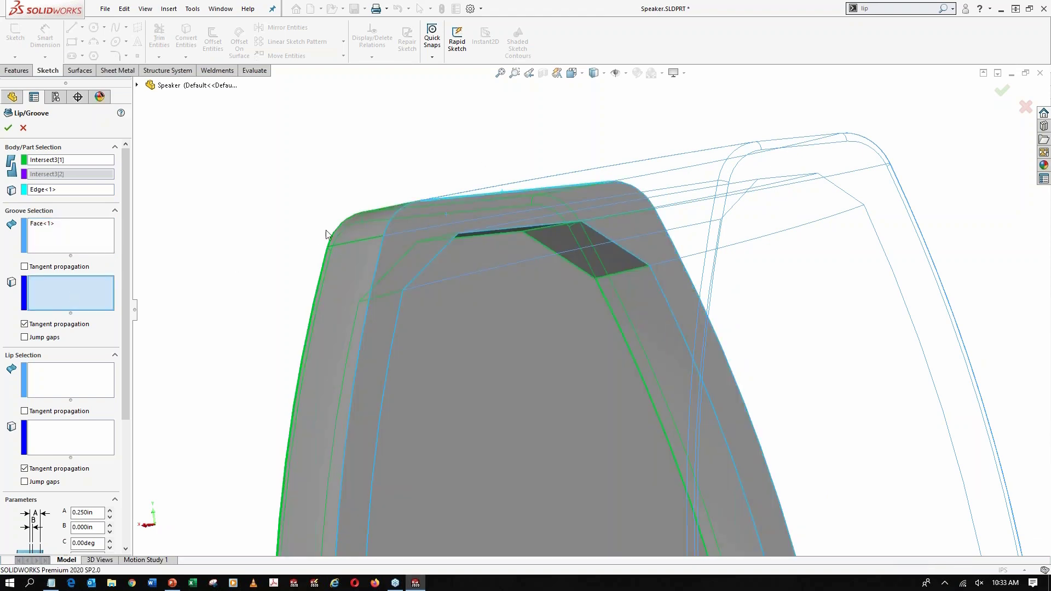
pyautogui.click(464, 196)
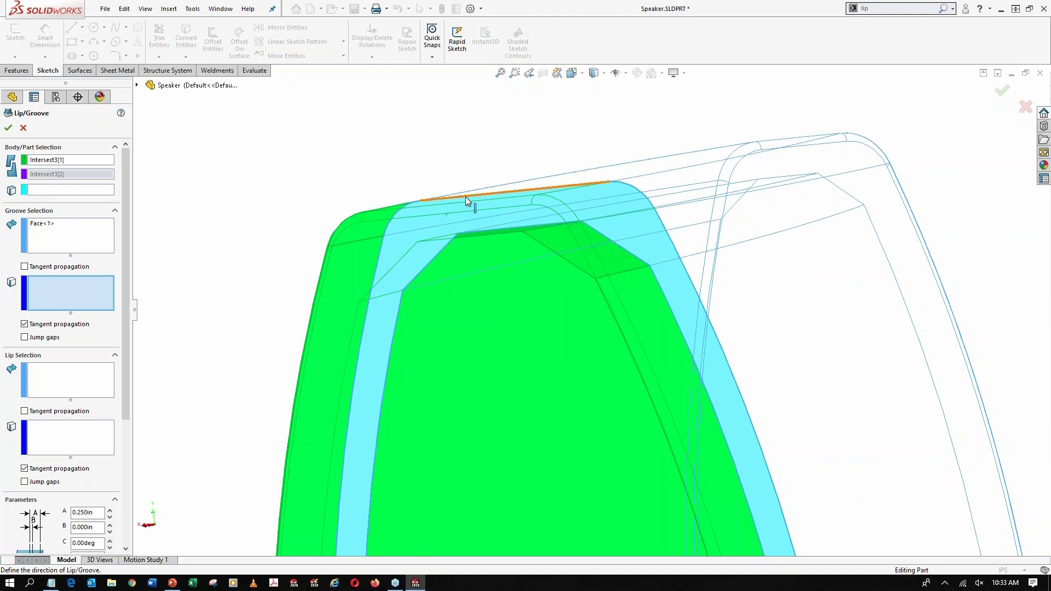
pyautogui.click(465, 195)
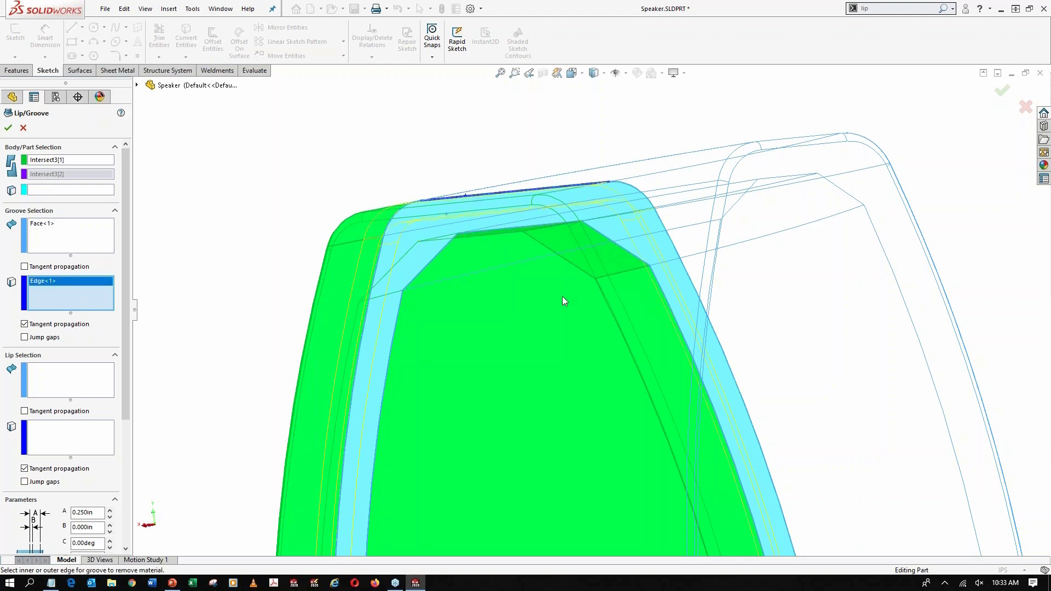
# Define the lip on the rear body's mating rim face, using the rim's outer top edge to add material
pyautogui.scroll(3, 559, 306)
pyautogui.moveTo(555, 313); pyautogui.dragTo(225, 345, button='middle')
pyautogui.click(61, 382)
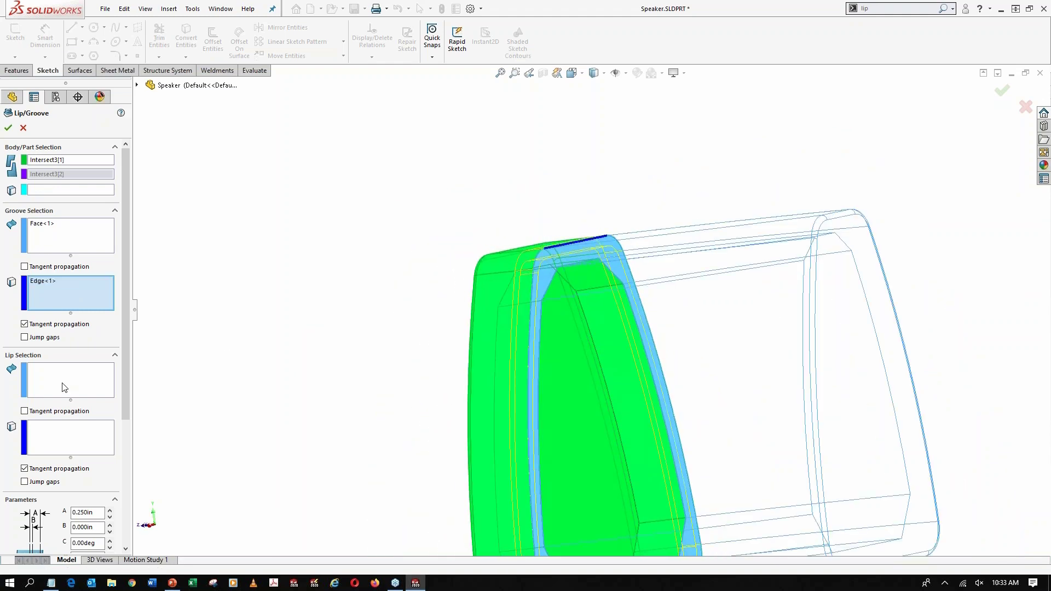
pyautogui.moveTo(532, 285); pyautogui.dragTo(662, 263, button='middle')
pyautogui.click(463, 260)
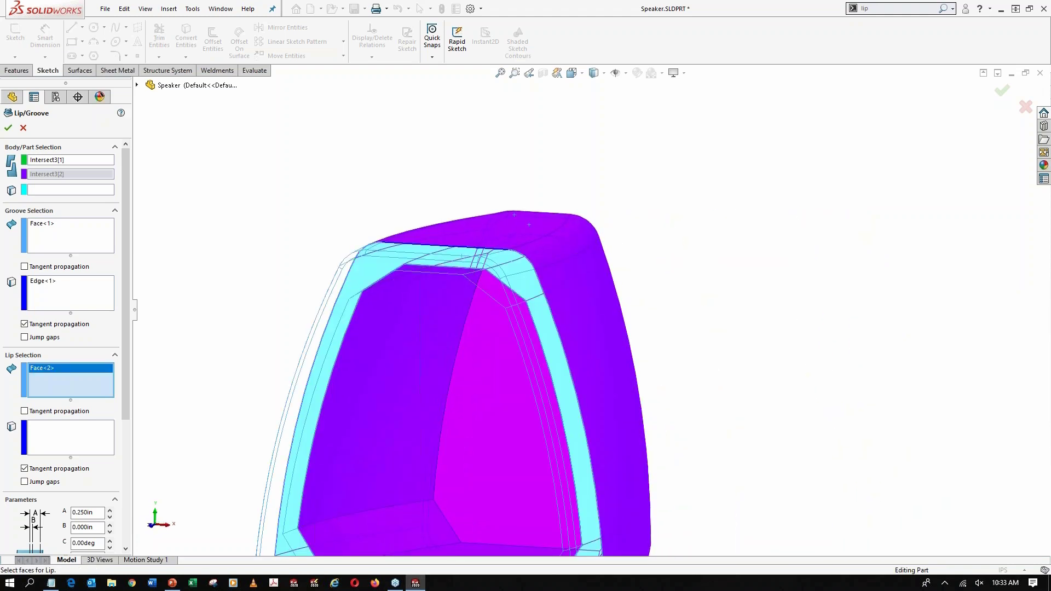
pyautogui.click(62, 438)
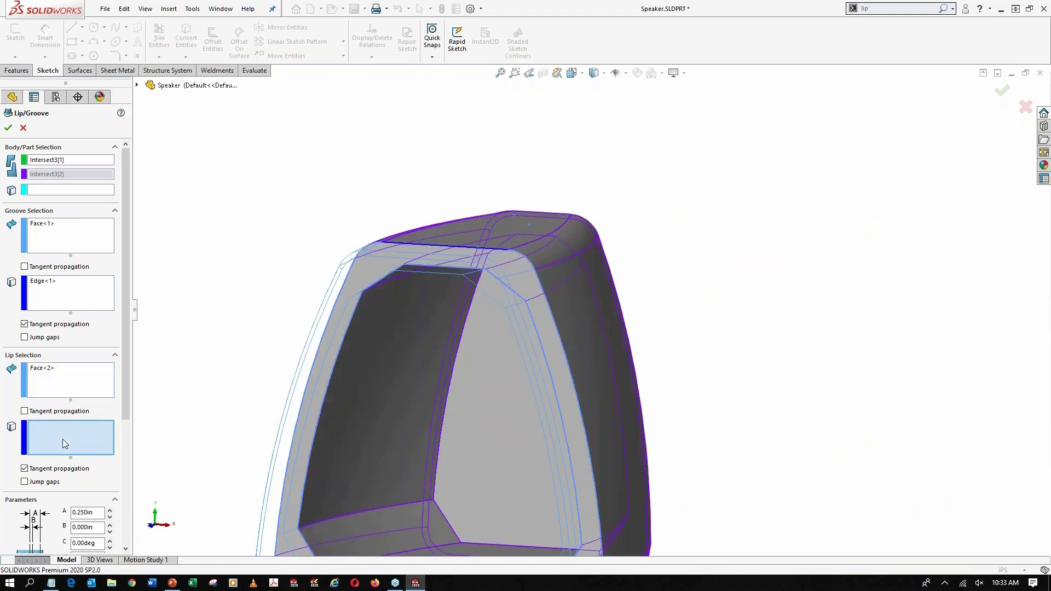
pyautogui.click(443, 249)
pyautogui.scroll(3, 446, 252)
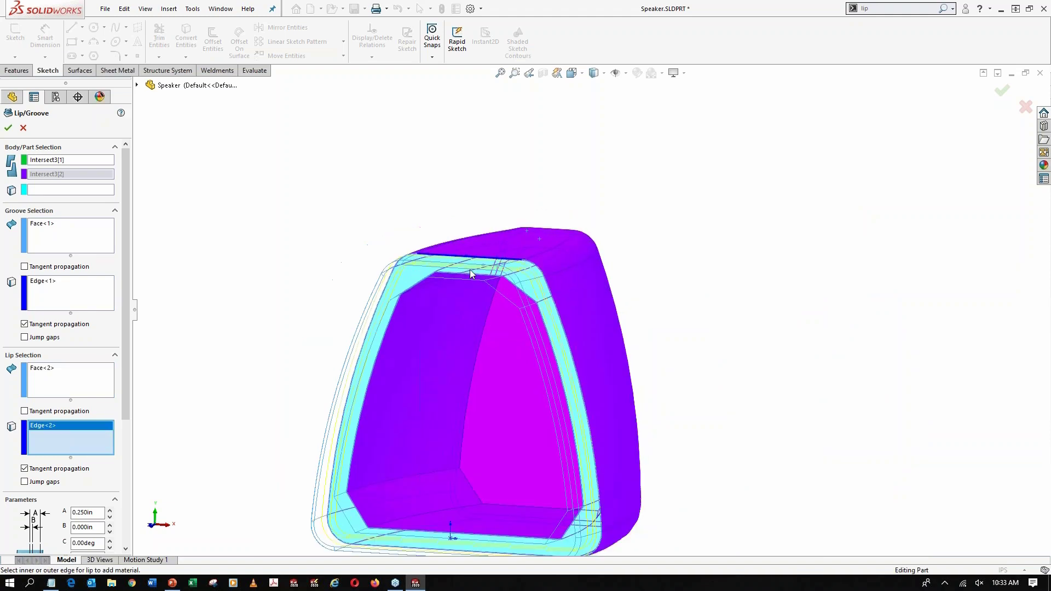
# Create the lip and groove with the default parameters and linked matching values
pyautogui.moveTo(126, 360); pyautogui.dragTo(121, 481)
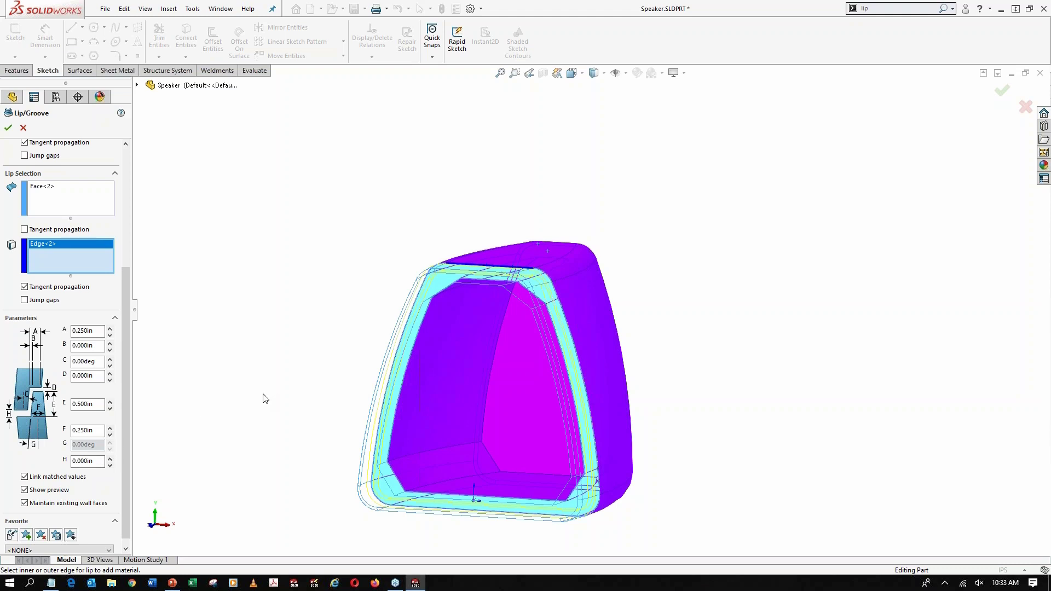
pyautogui.moveTo(356, 331); pyautogui.dragTo(332, 328, button='middle')
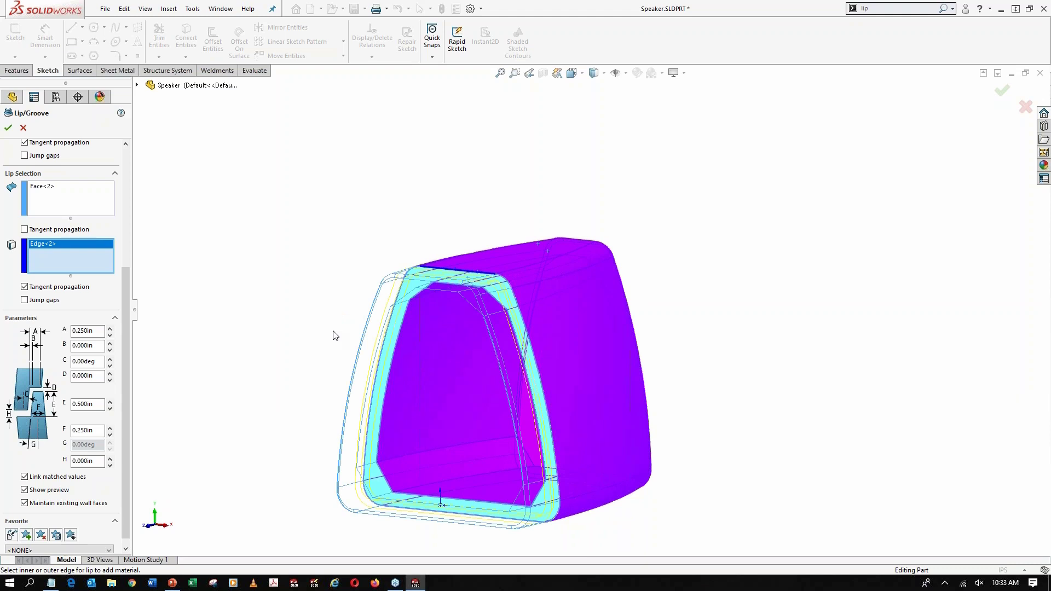
pyautogui.click(9, 128)
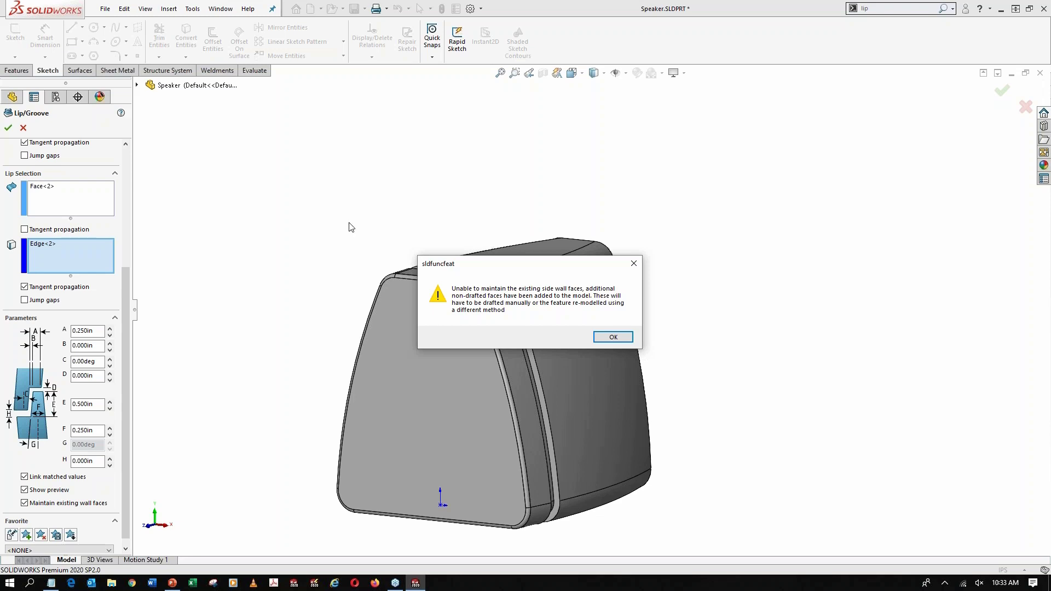
pyautogui.click(625, 337)
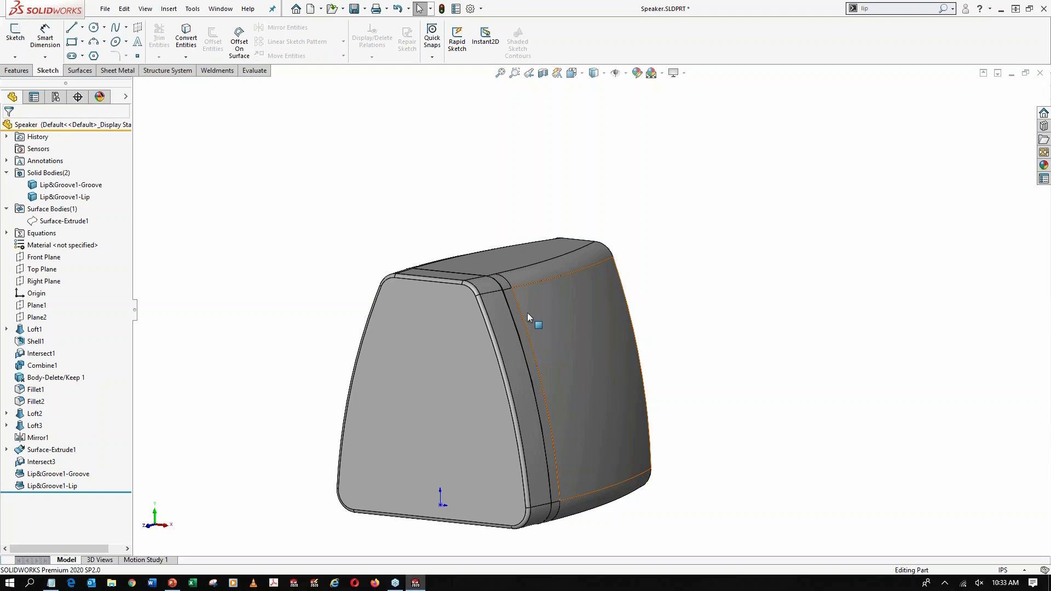
# Examine the rear body's lip around the mating rim and its corners, with the front body temporarily hidden
pyautogui.scroll(-10, 527, 313)
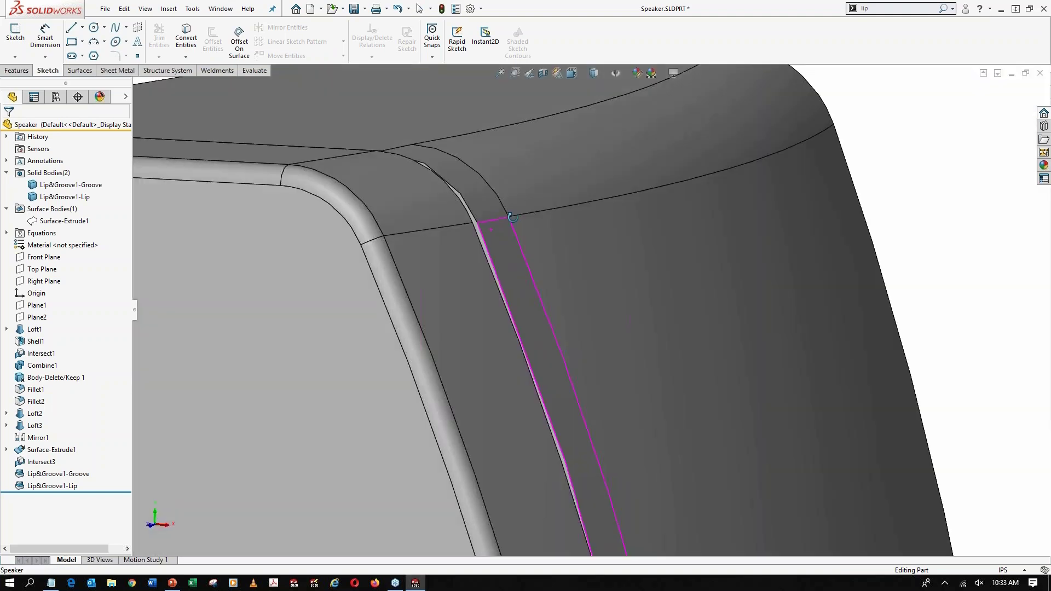
pyautogui.moveTo(512, 217); pyautogui.dragTo(542, 399, button='middle')
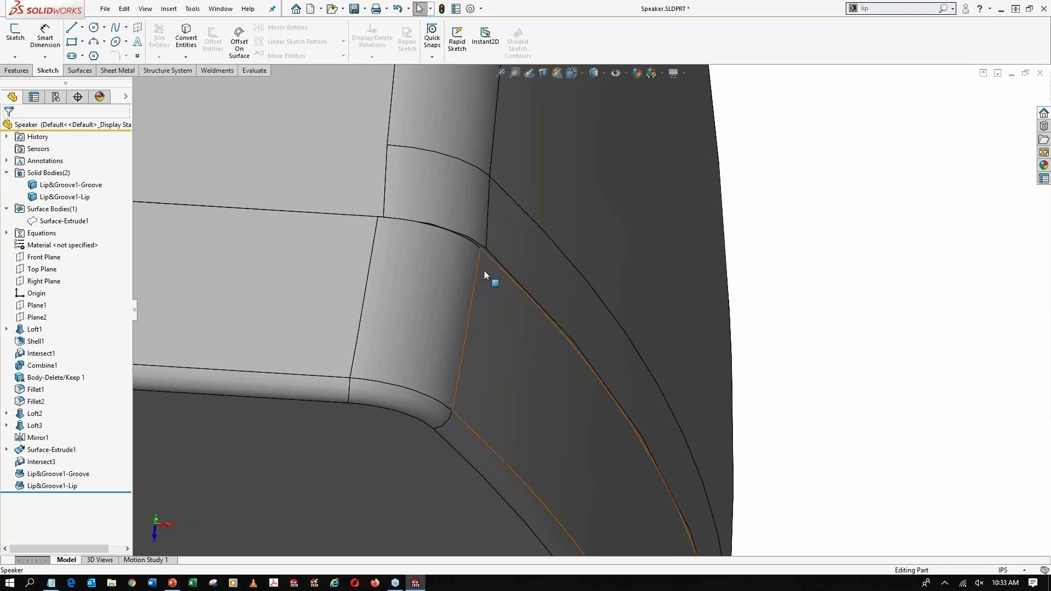
pyautogui.scroll(-5, 392, 156)
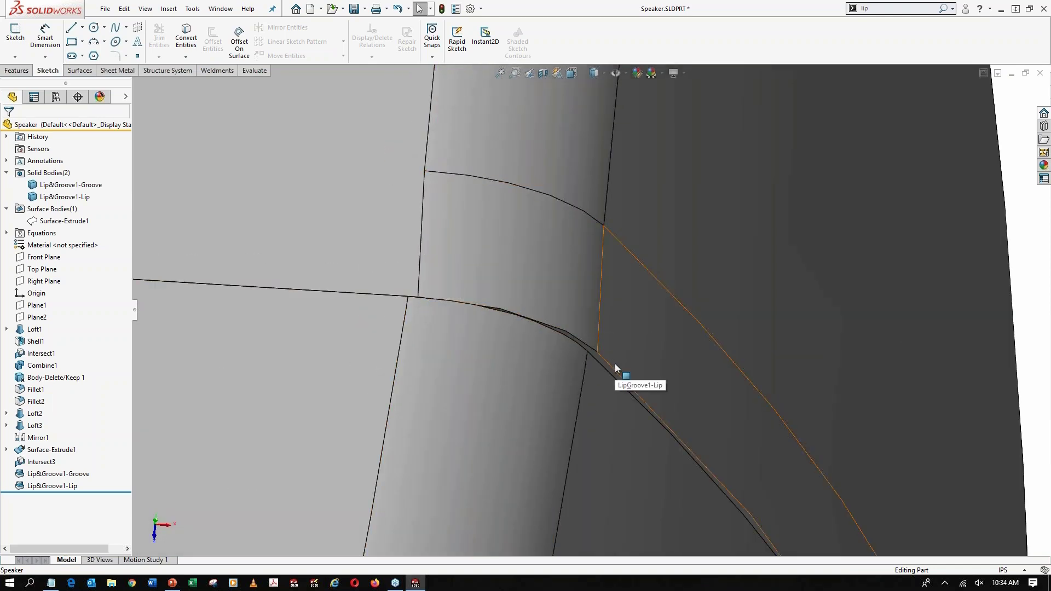
pyautogui.scroll(4, 547, 372)
pyautogui.scroll(-4, 542, 350)
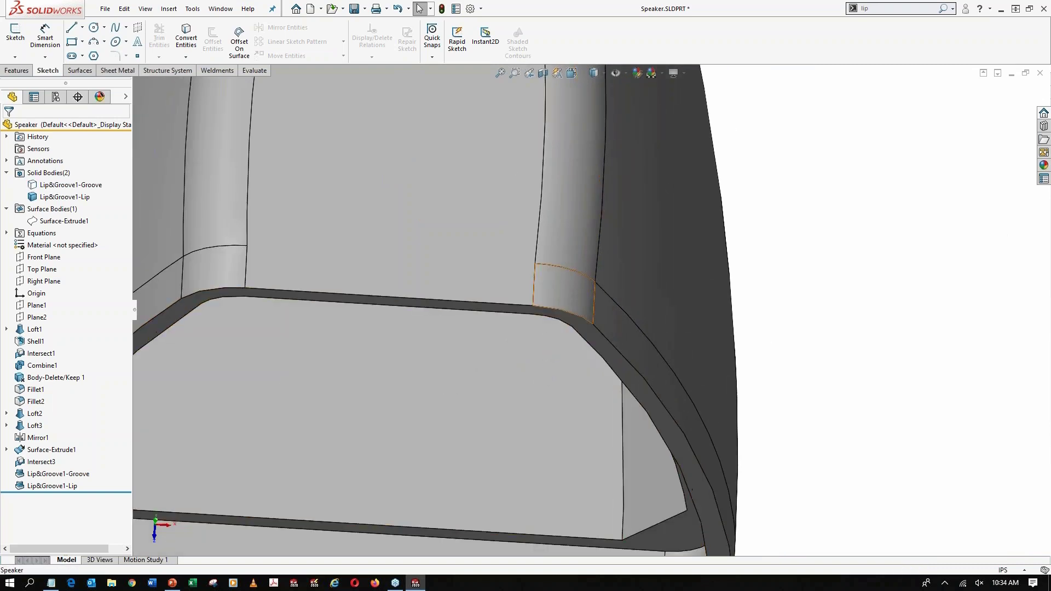
pyautogui.moveTo(564, 299); pyautogui.dragTo(607, 206, button='middle')
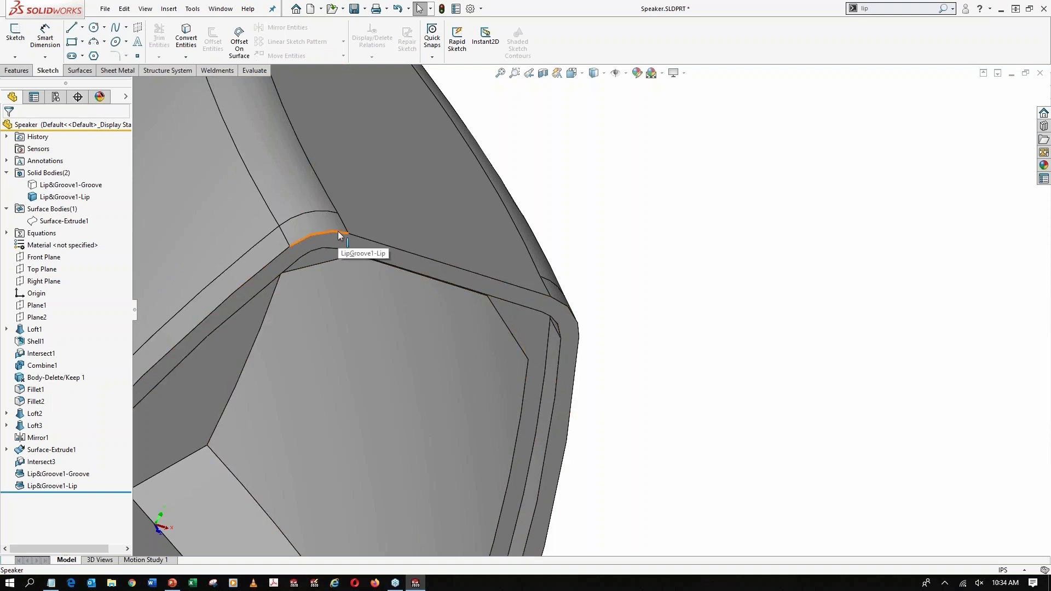
pyautogui.scroll(3, 344, 232)
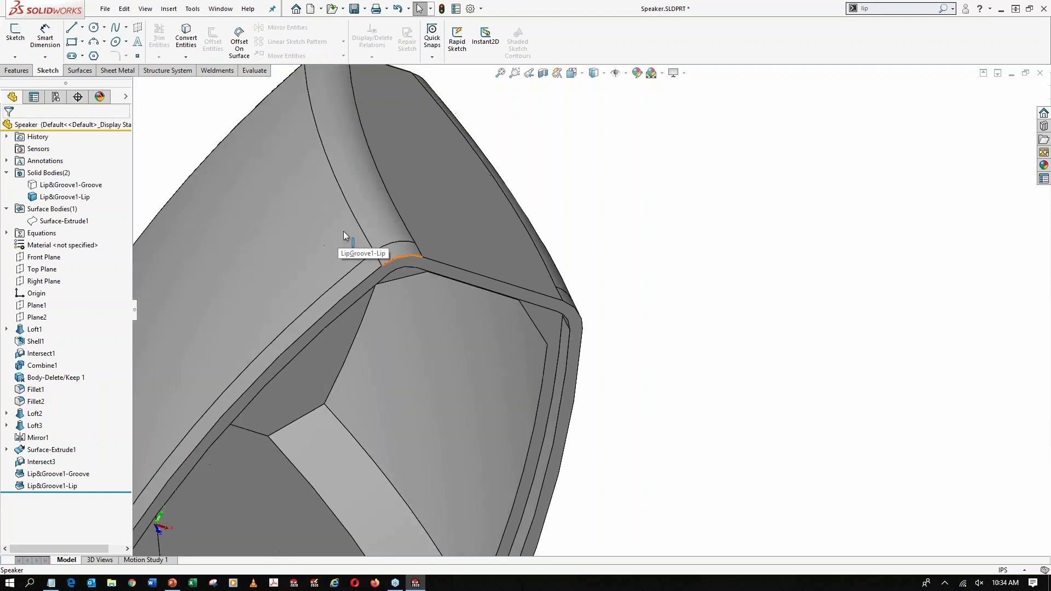
pyautogui.moveTo(559, 253); pyautogui.dragTo(495, 240, button='middle')
pyautogui.scroll(-1, 534, 330)
pyautogui.scroll(-3, 538, 334)
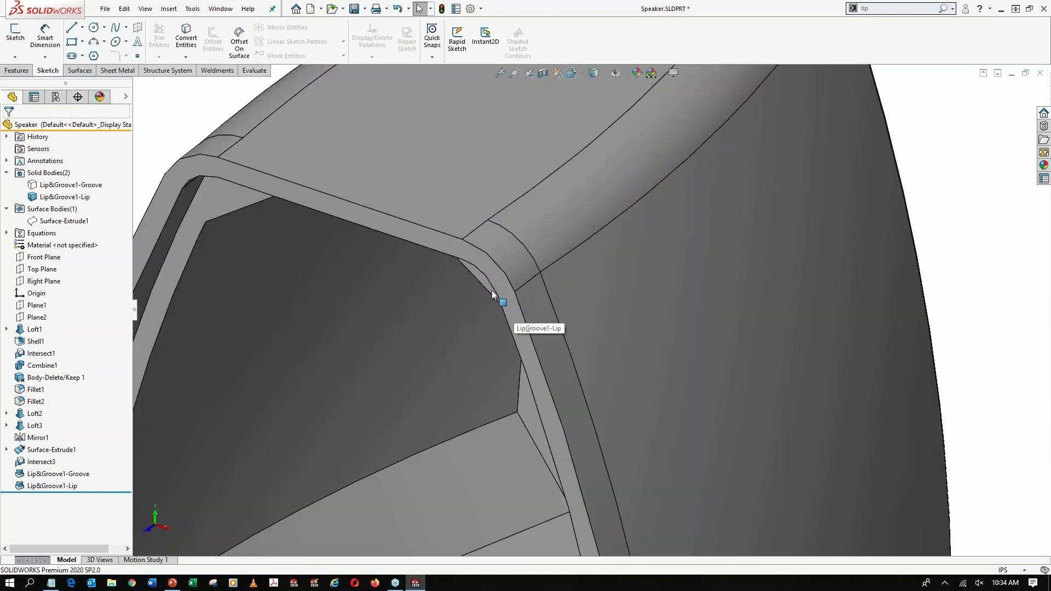
pyautogui.scroll(2, 479, 329)
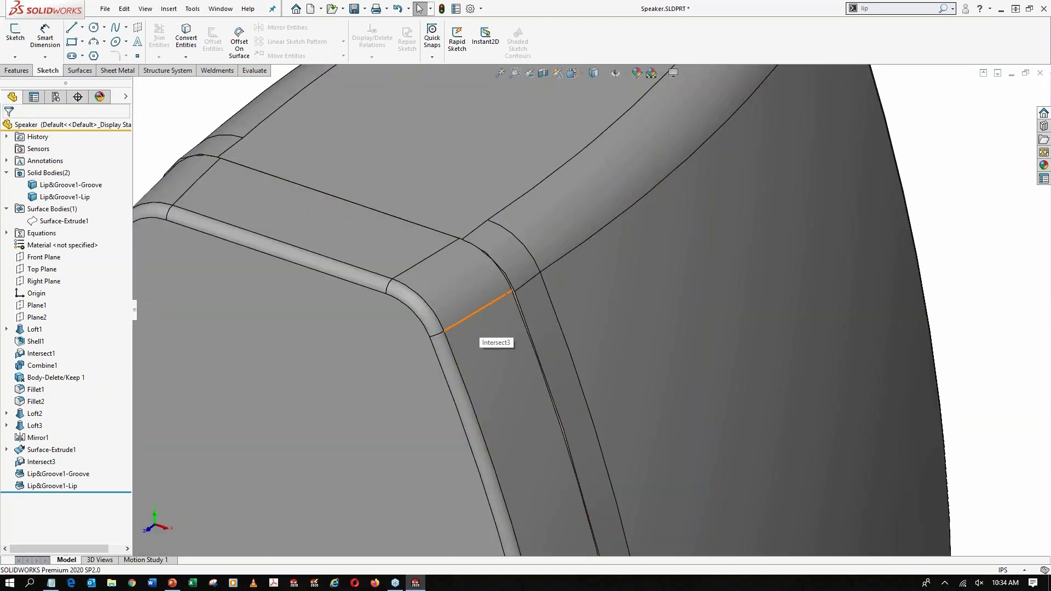
pyautogui.scroll(-3, 519, 300)
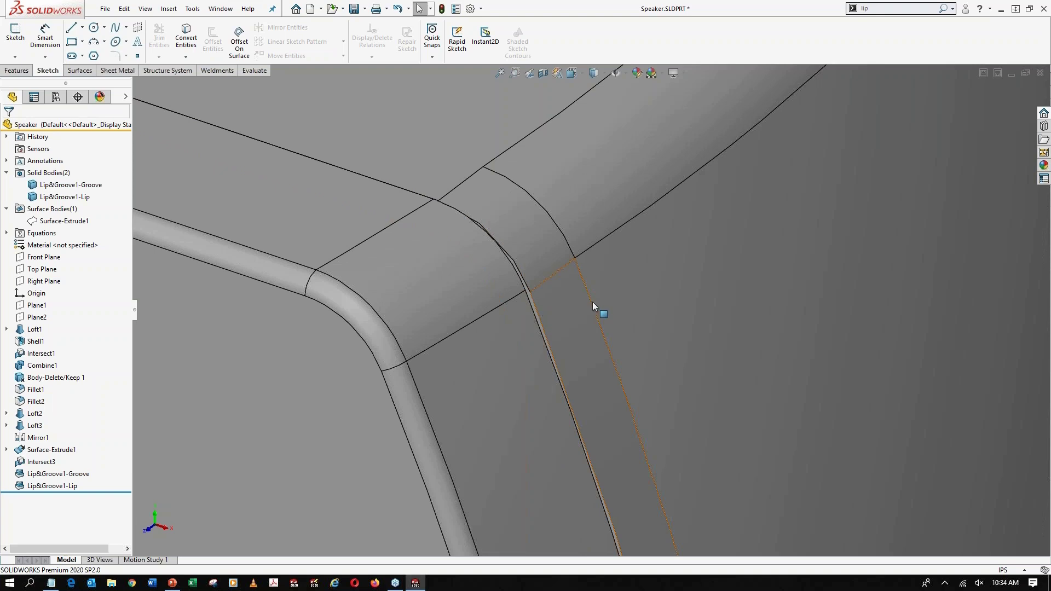
# Examine the front body's groove with the rear body temporarily hidden, and inspect the outer seam with both bodies shown
pyautogui.press('Tab')
pyautogui.moveTo(495, 331); pyautogui.dragTo(383, 321, button='middle')
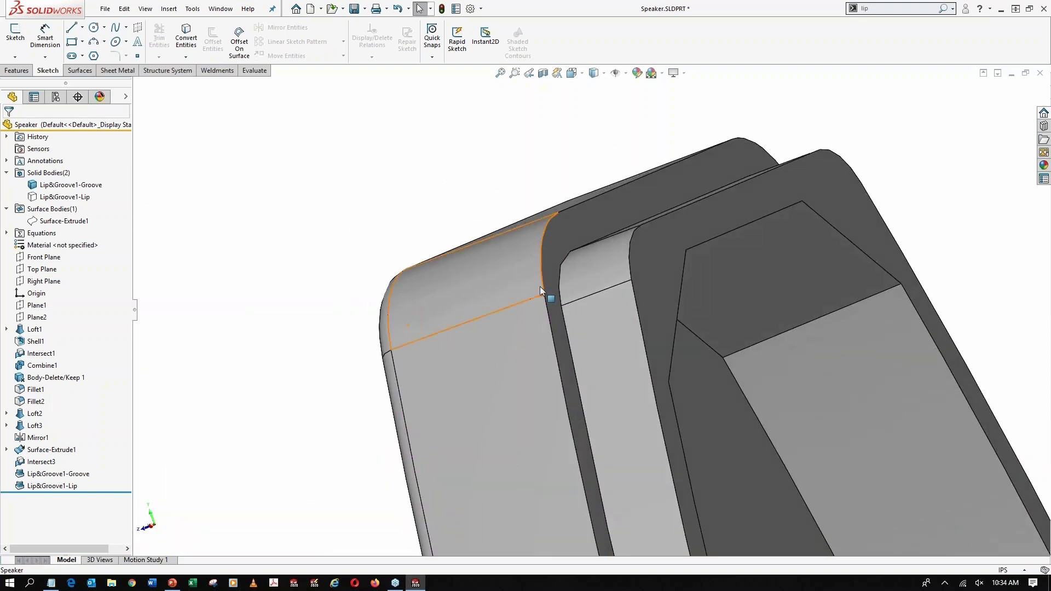
pyautogui.moveTo(540, 288); pyautogui.dragTo(699, 305, button='middle')
pyautogui.hotkey('shift', 'Tab')
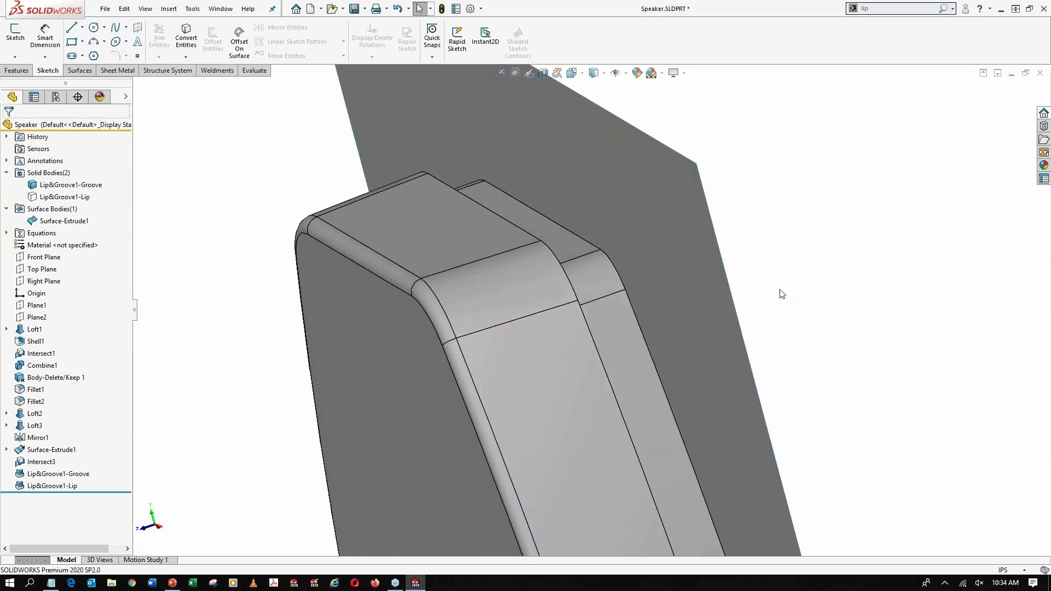
pyautogui.hotkey('shift', 'Tab')
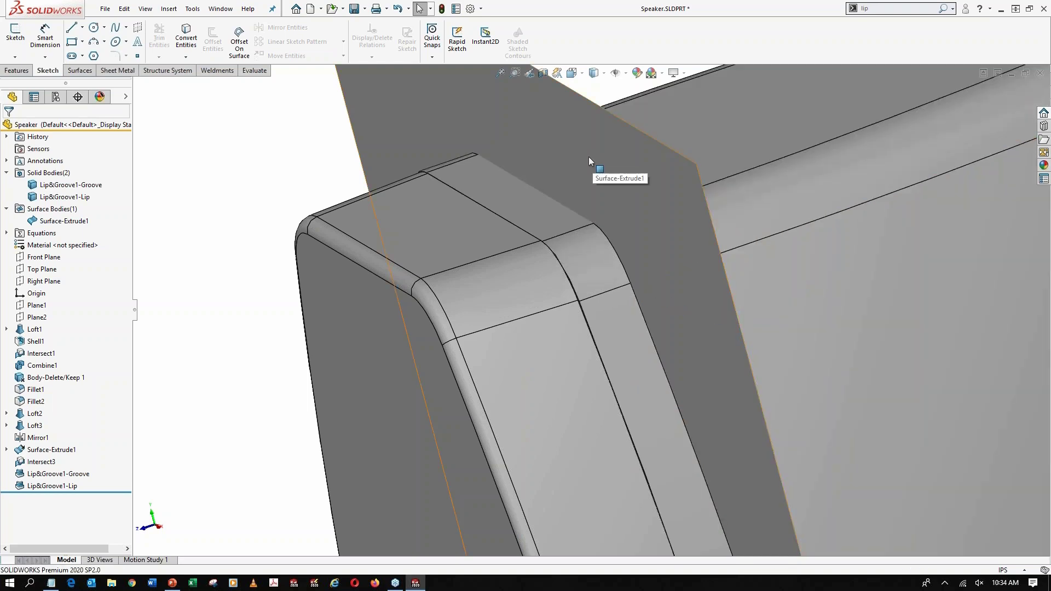
pyautogui.press('Tab')
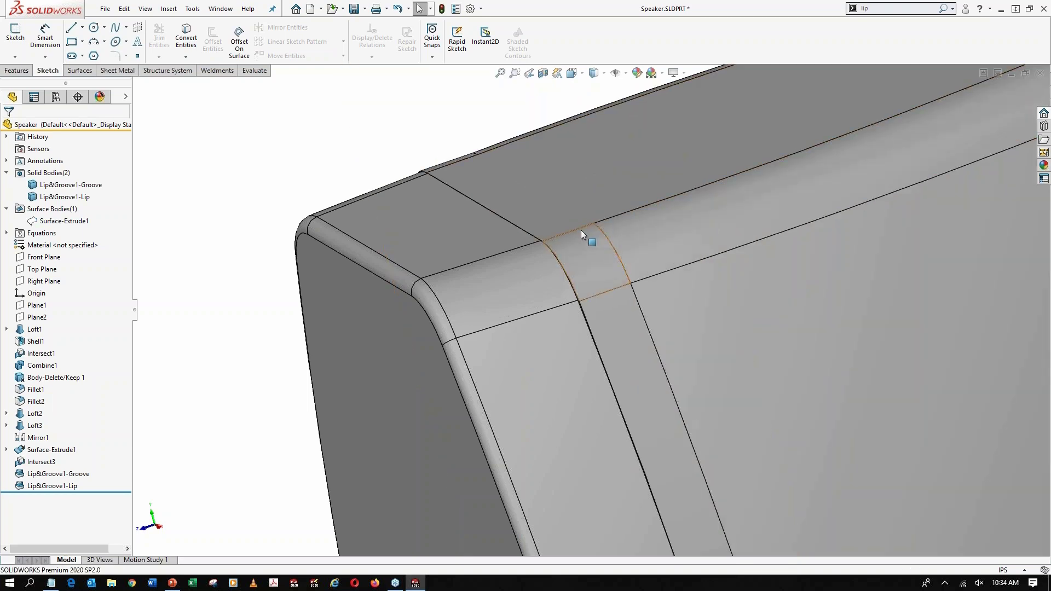
pyautogui.scroll(2, 581, 230)
pyautogui.scroll(2, 580, 229)
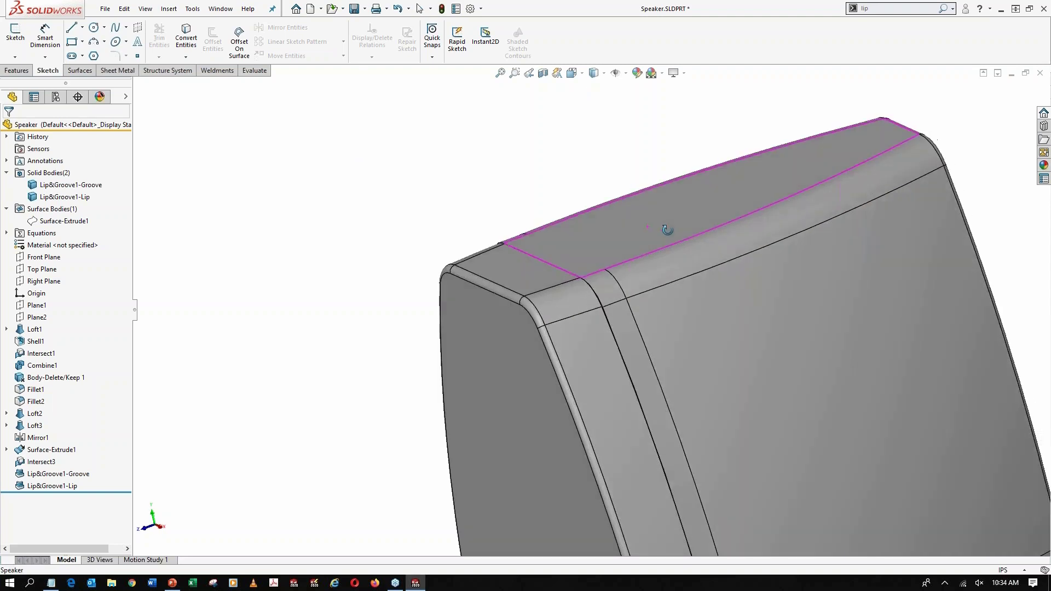
pyautogui.moveTo(638, 228); pyautogui.dragTo(662, 232, button='middle')
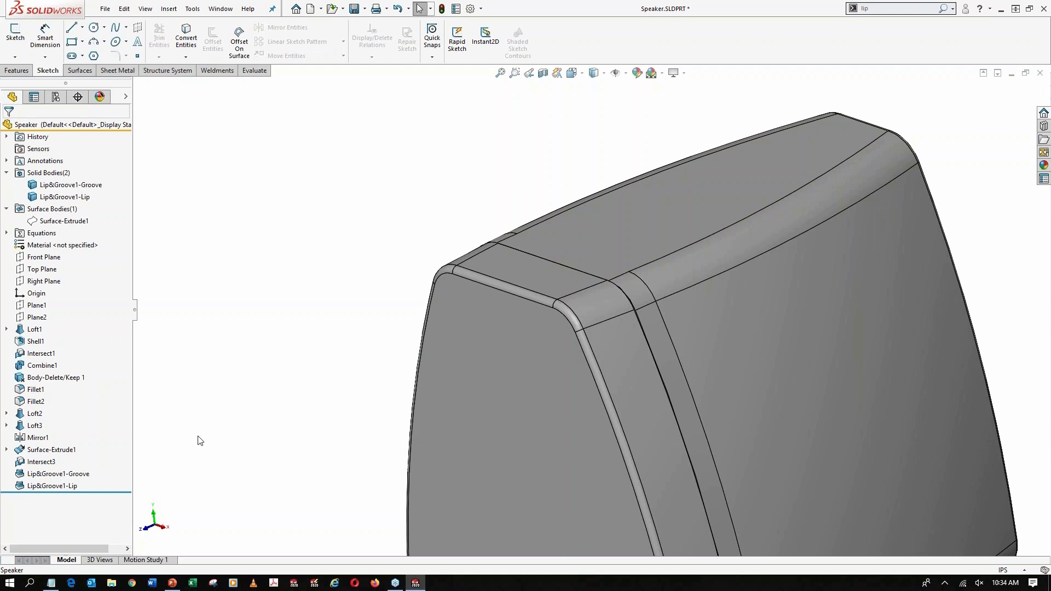
# Delete the groove feature together with its dependent lip feature, and check the rear body's plain rim behind the front body
pyautogui.click(60, 488)
pyautogui.press('Delete')
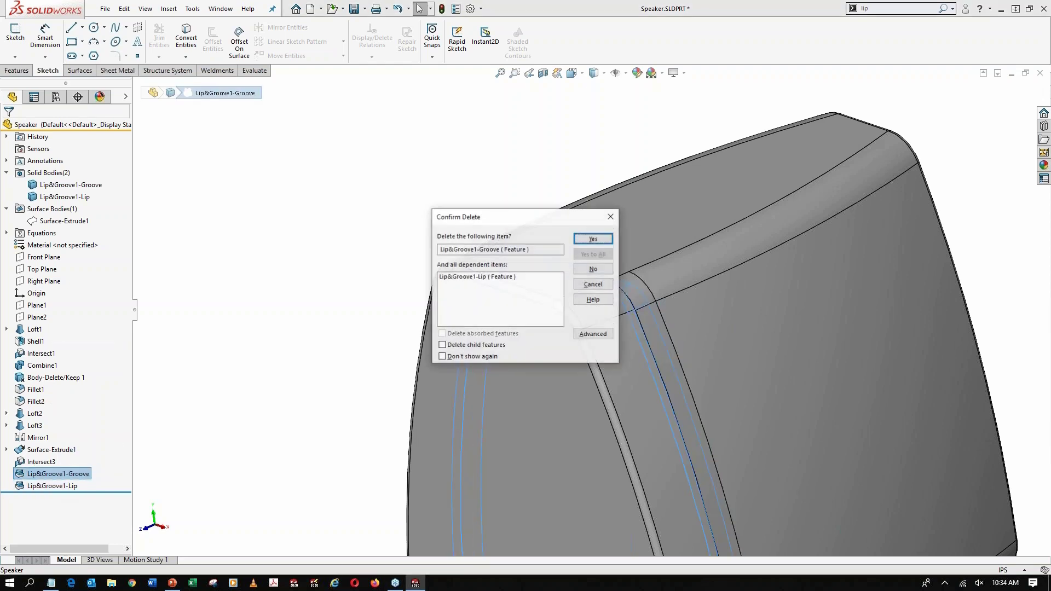
pyautogui.press('Return')
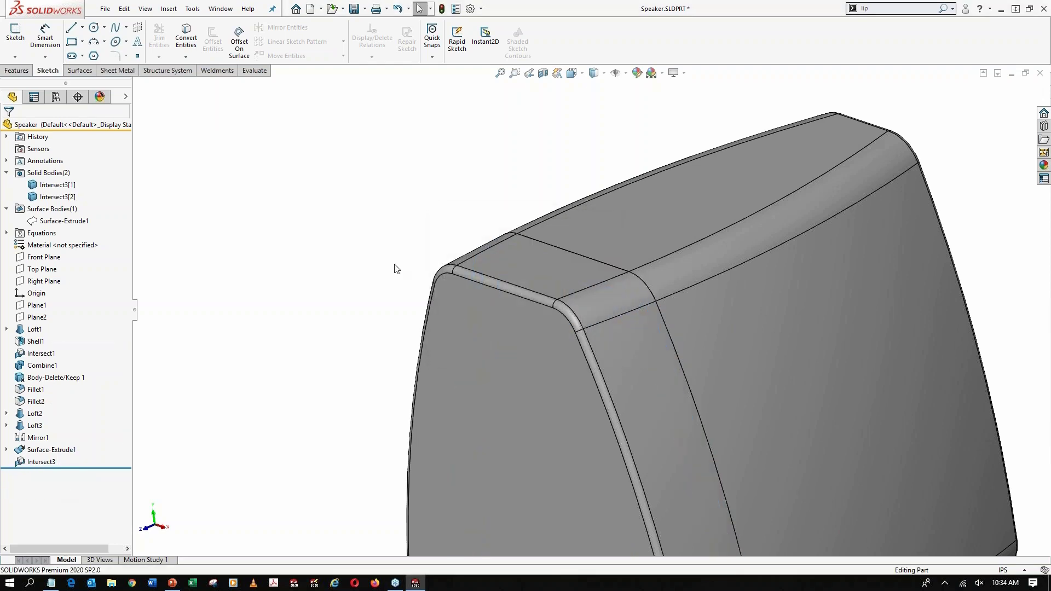
pyautogui.press('Tab')
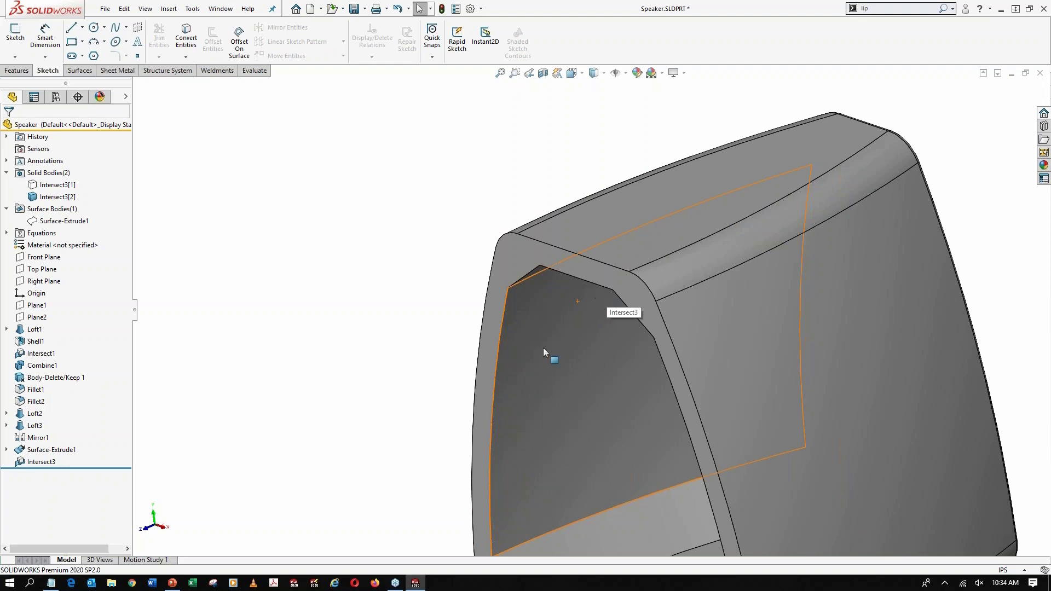
pyautogui.hotkey('shift', 'Tab')
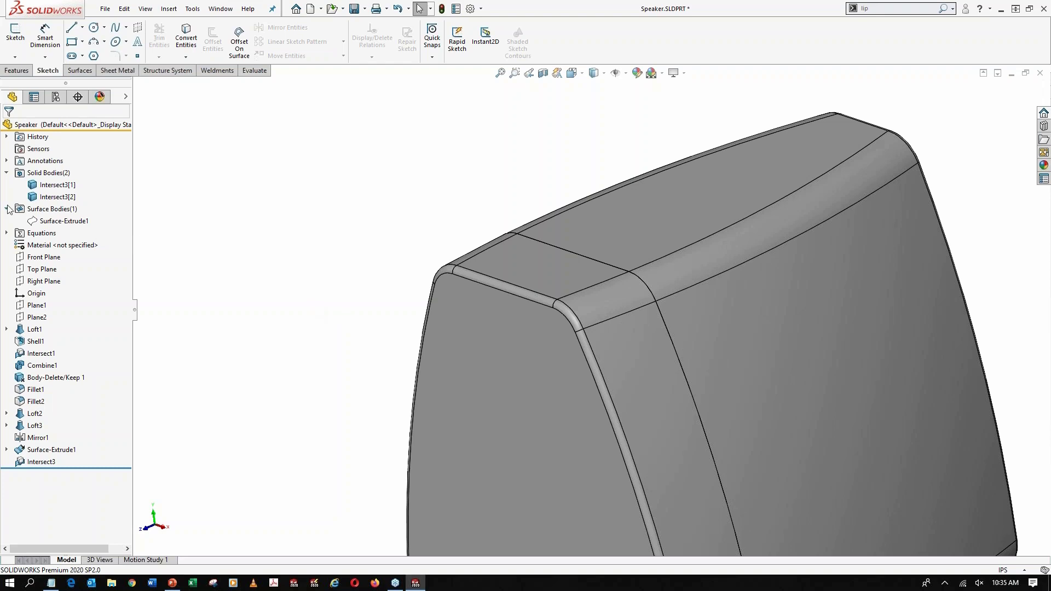
# Offset the extruded splitting surface by 0.25 in, flipped towards the rear of the housing
pyautogui.click(61, 221)
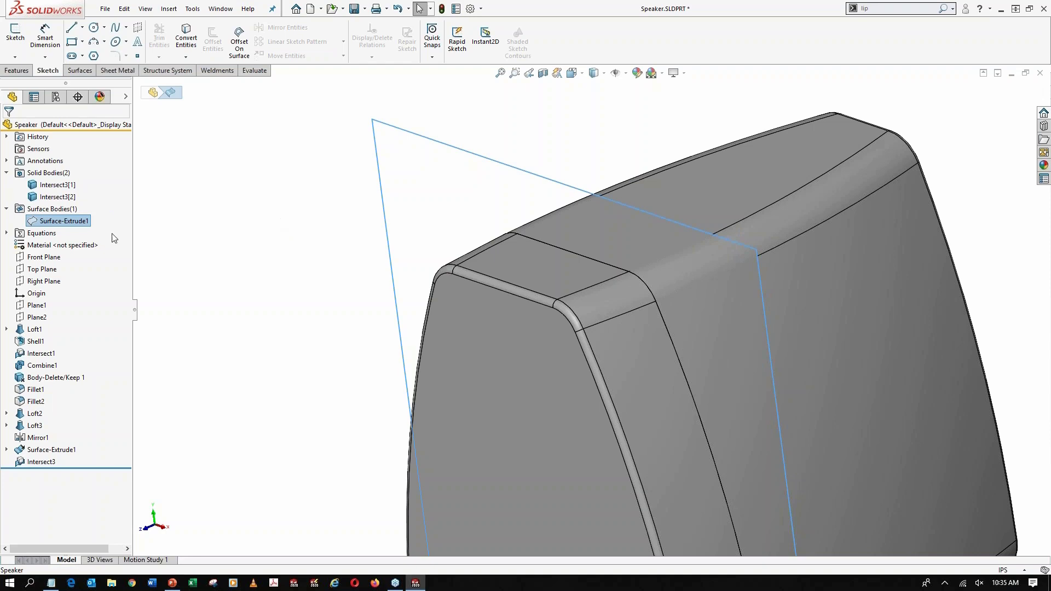
pyautogui.click(79, 70)
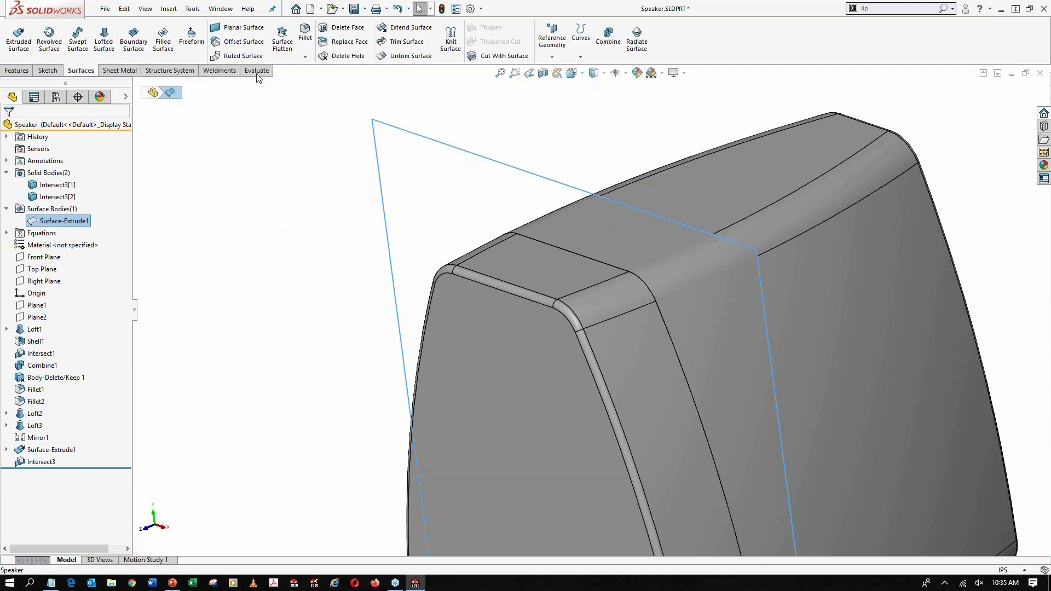
pyautogui.click(245, 47)
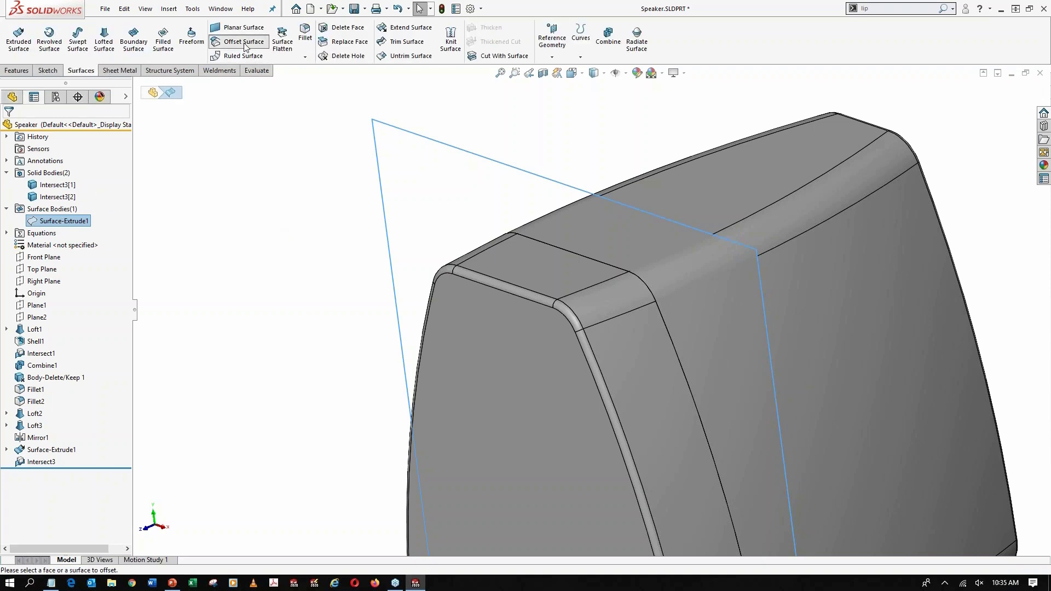
pyautogui.click(82, 188)
pyautogui.doubleClick(82, 189)
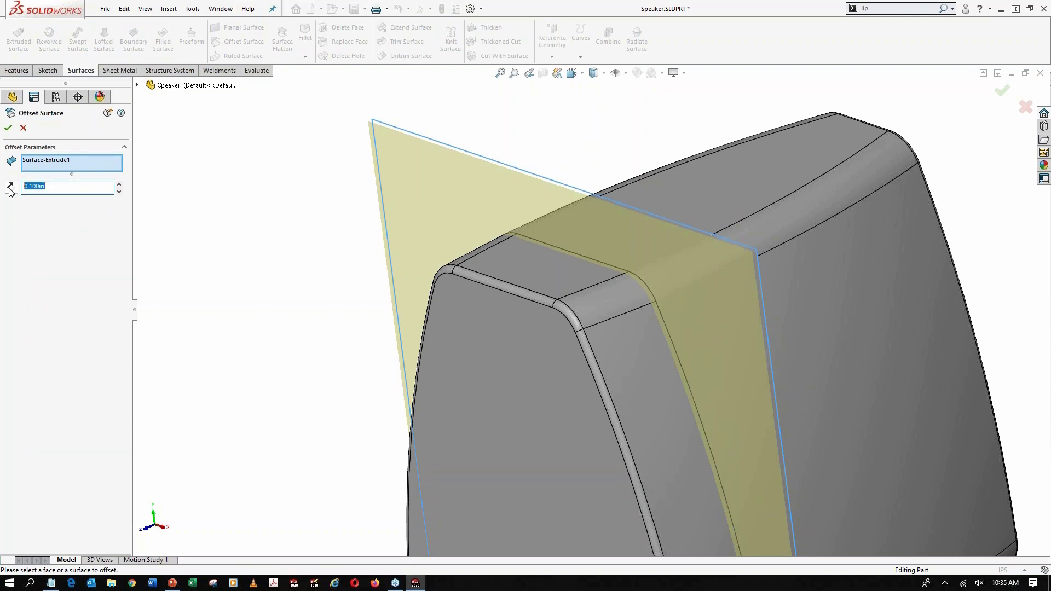
pyautogui.write('0.25')
pyautogui.press('Return')
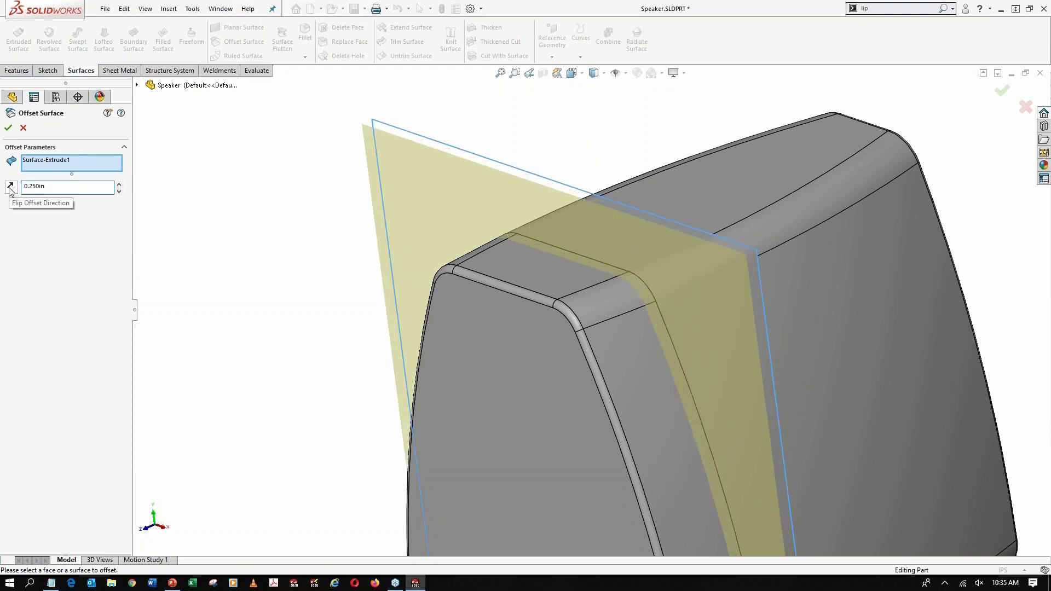
pyautogui.click(10, 188)
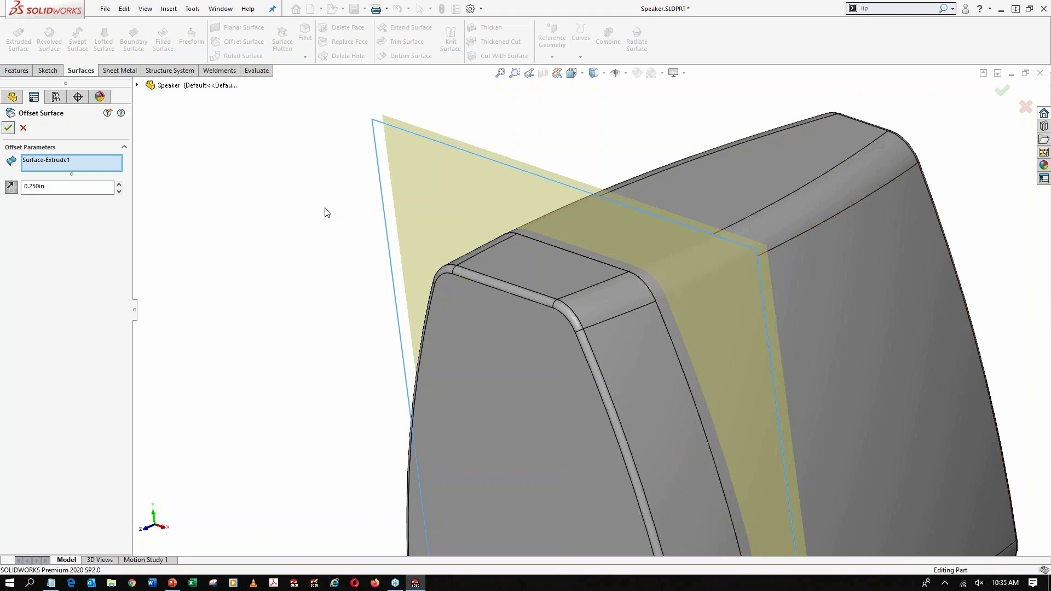
pyautogui.press('Return')
# Intersect the rear body with the offset surface, creating intersecting regions, keeping both regions and leaving the results unmerged
pyautogui.scroll(-2, 729, 317)
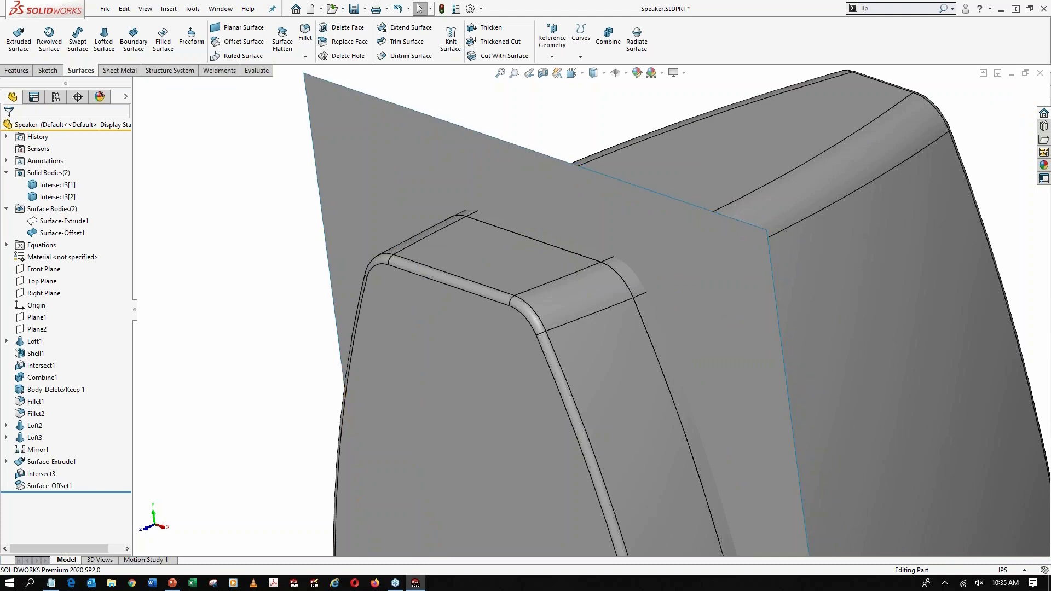
pyautogui.click(876, 9)
pyautogui.write('inter')
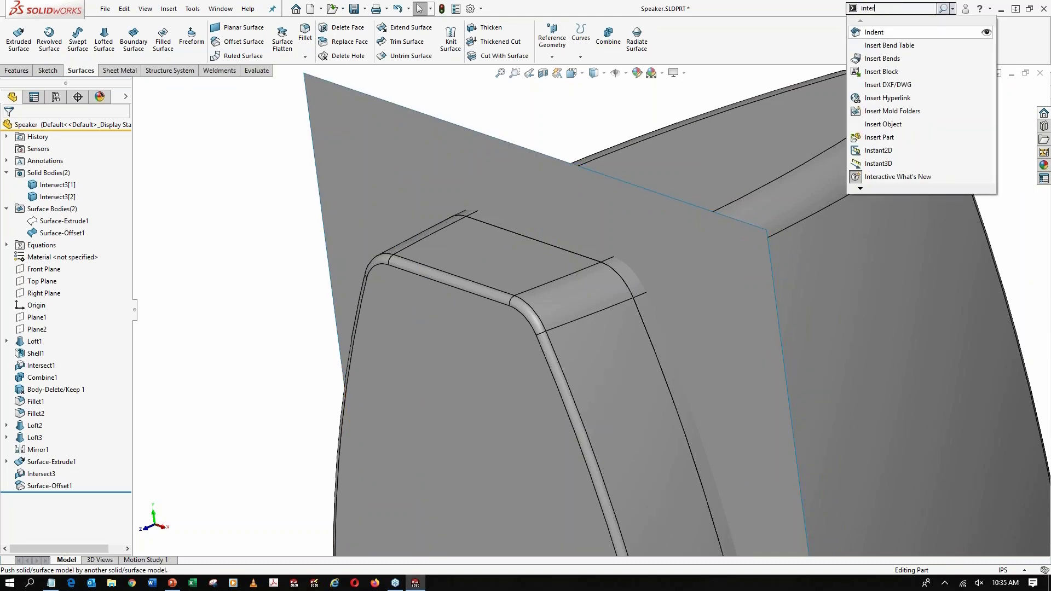
pyautogui.press('Return')
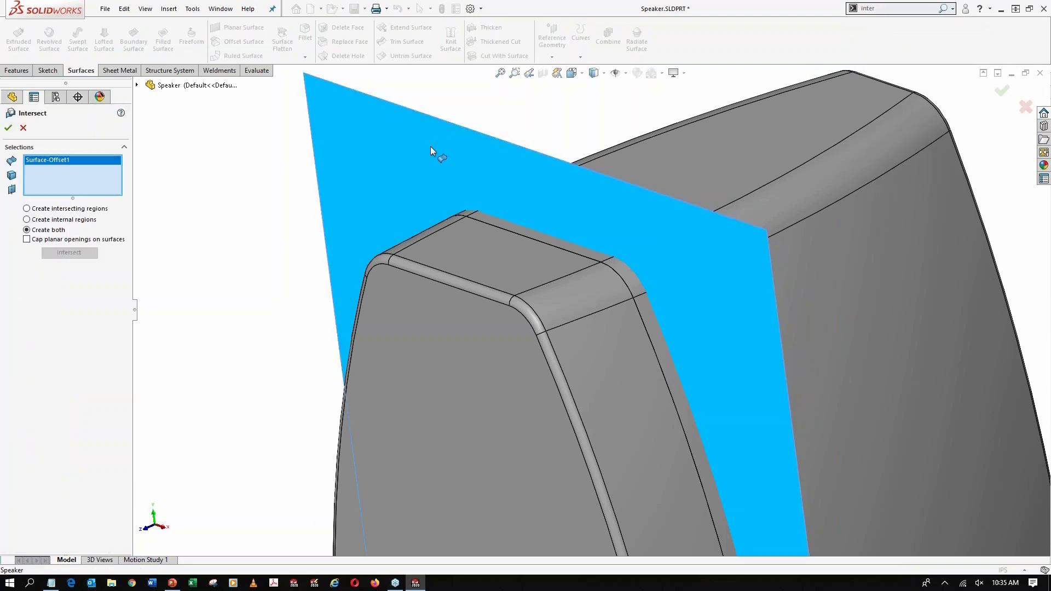
pyautogui.click(768, 158)
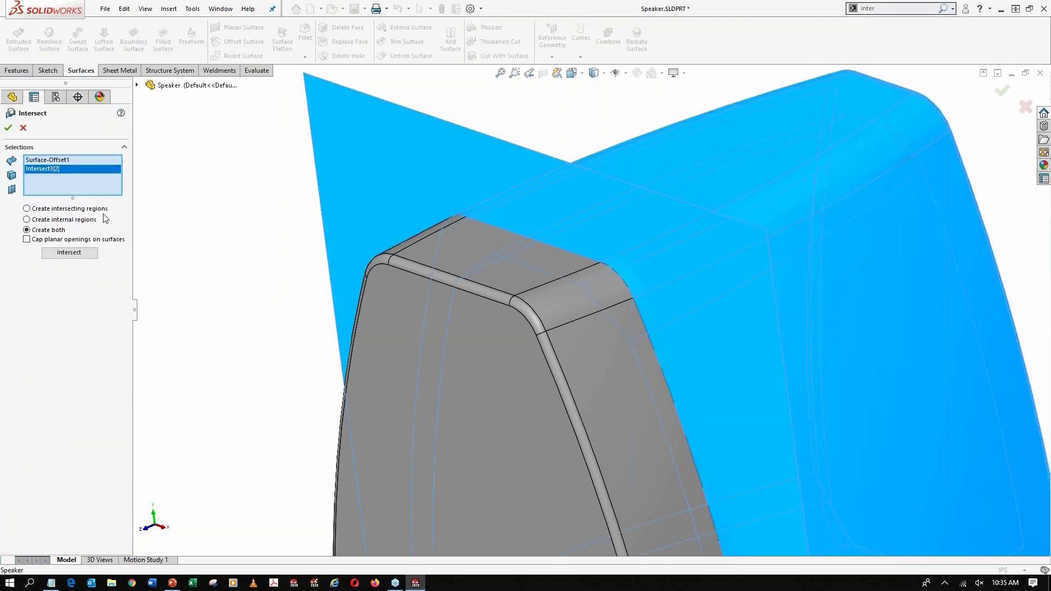
pyautogui.click(26, 209)
pyautogui.click(85, 255)
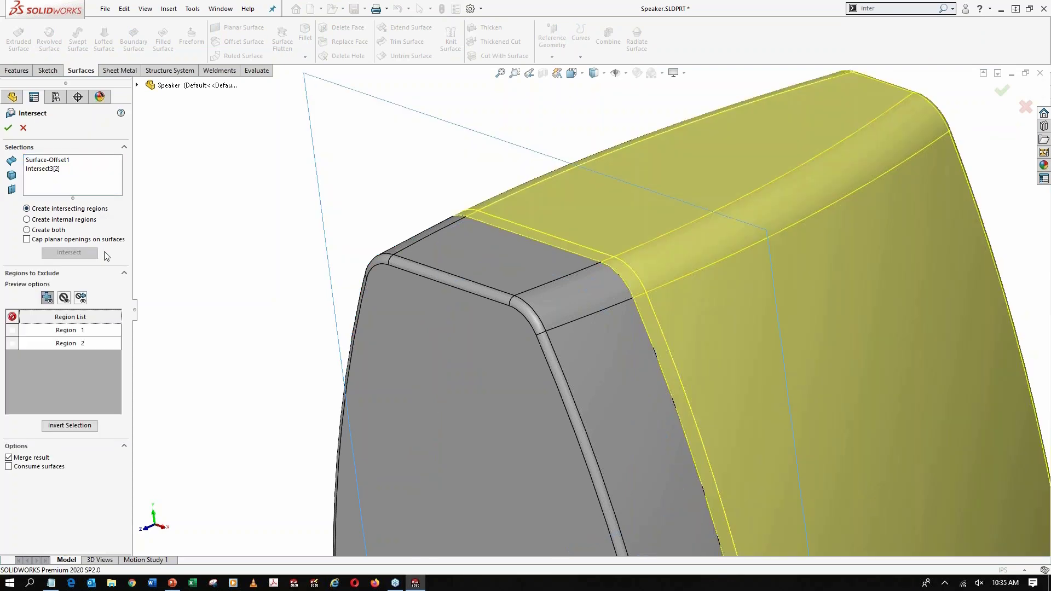
pyautogui.click(9, 458)
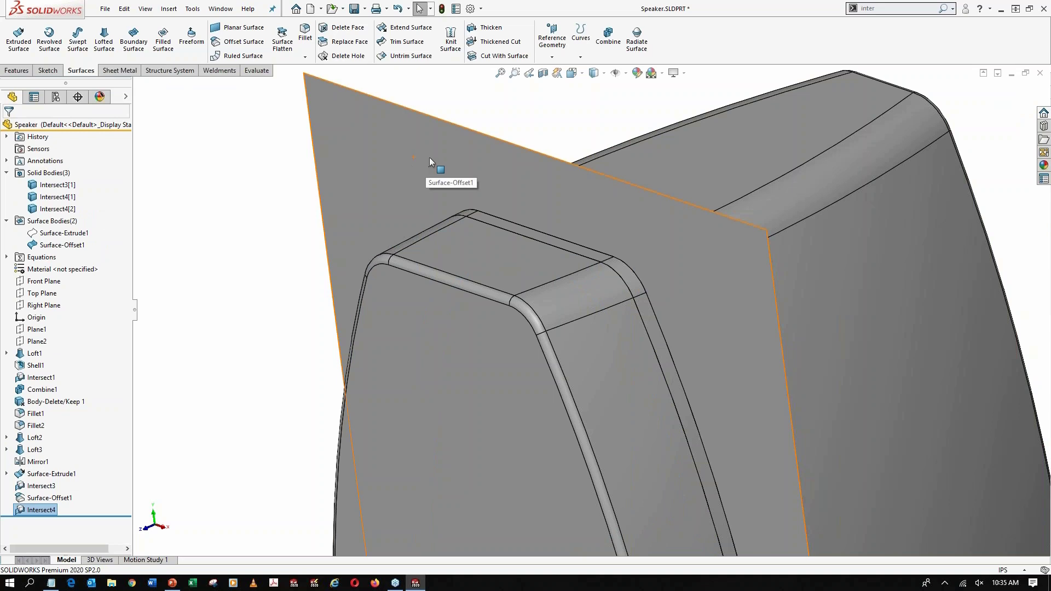
# Hide the offset surface, the front body and the large rear body, leaving only the thin rim ring displayed
pyautogui.press('Tab')
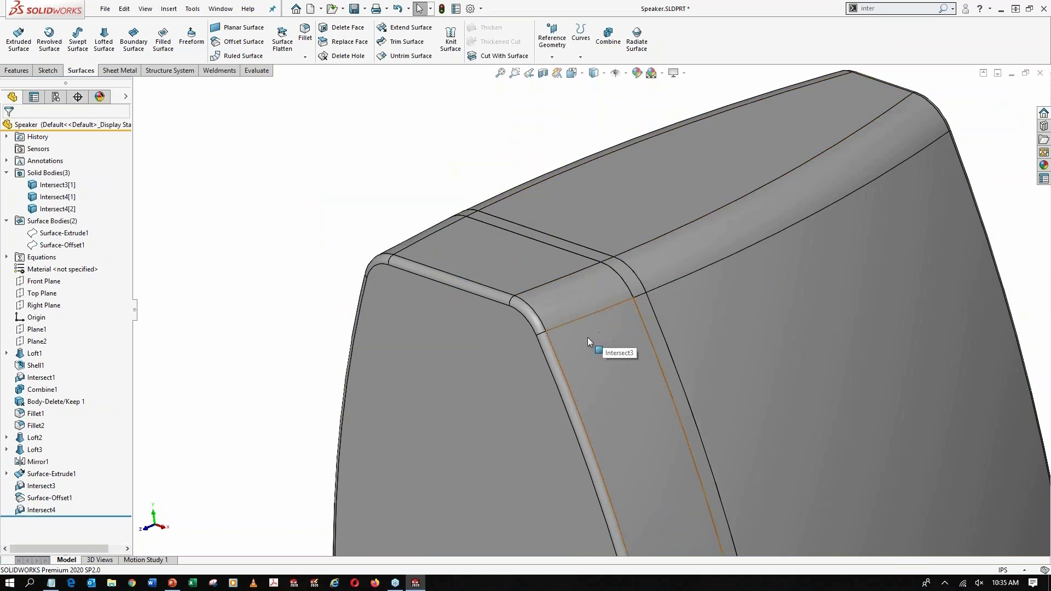
pyautogui.scroll(-3, 619, 276)
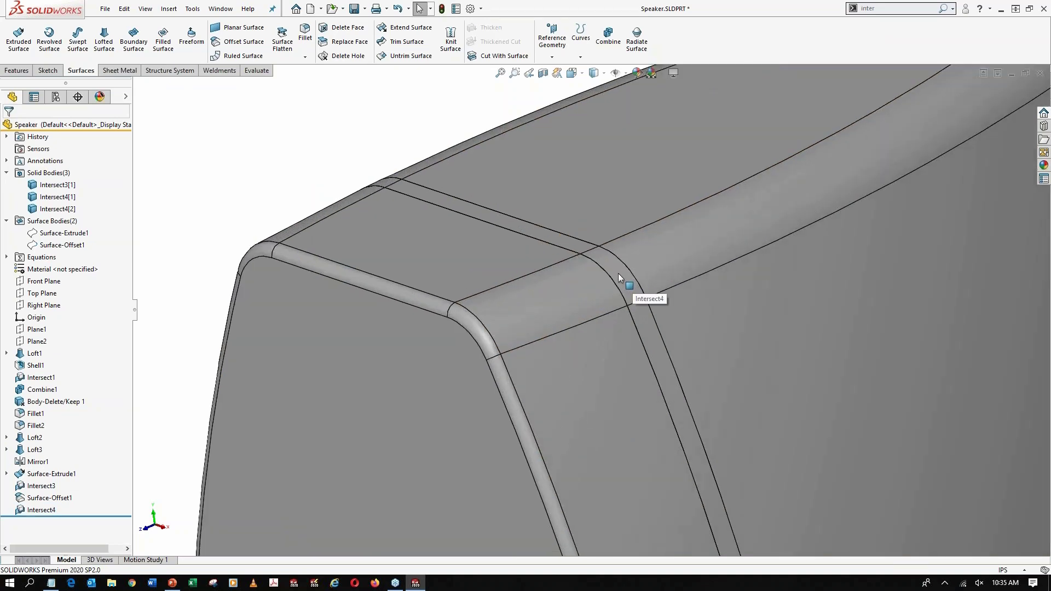
pyautogui.press('Tab')
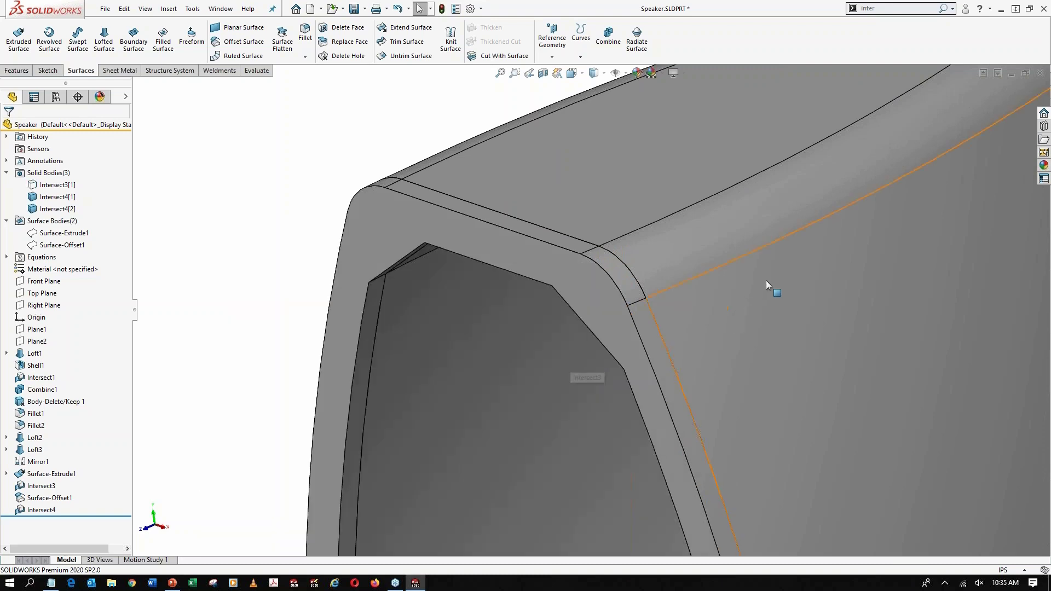
pyautogui.press('Tab')
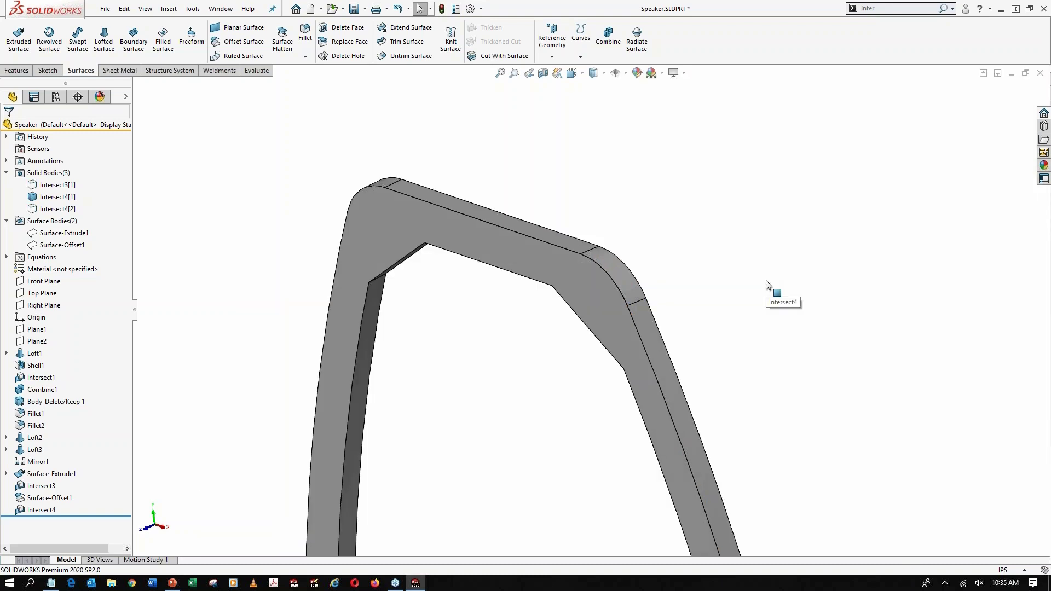
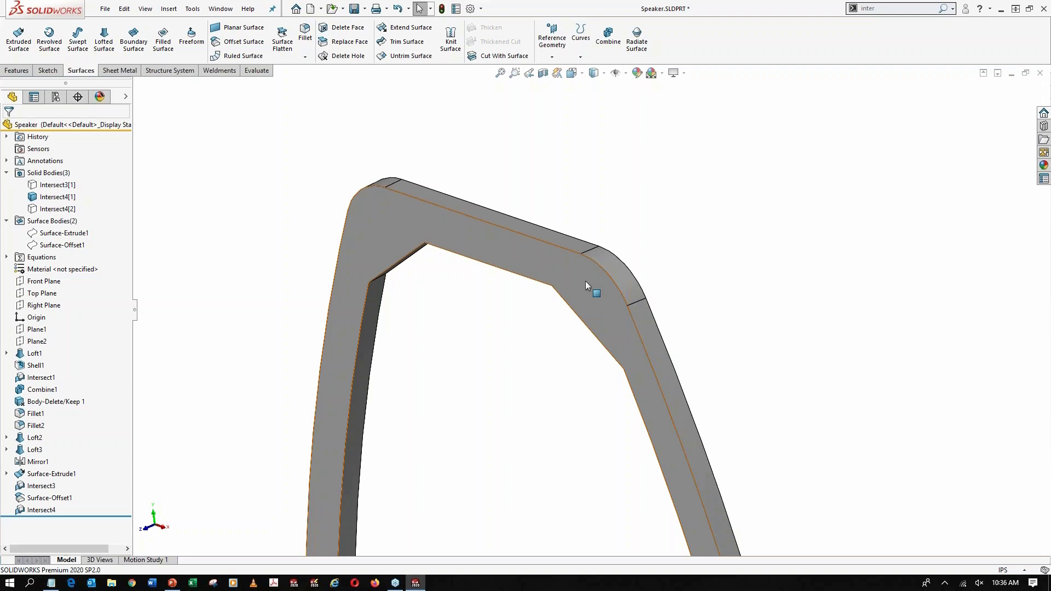
# Sketch on the rim ring's flat face and offset its outer outline 0.25 in inward
pyautogui.click(594, 281)
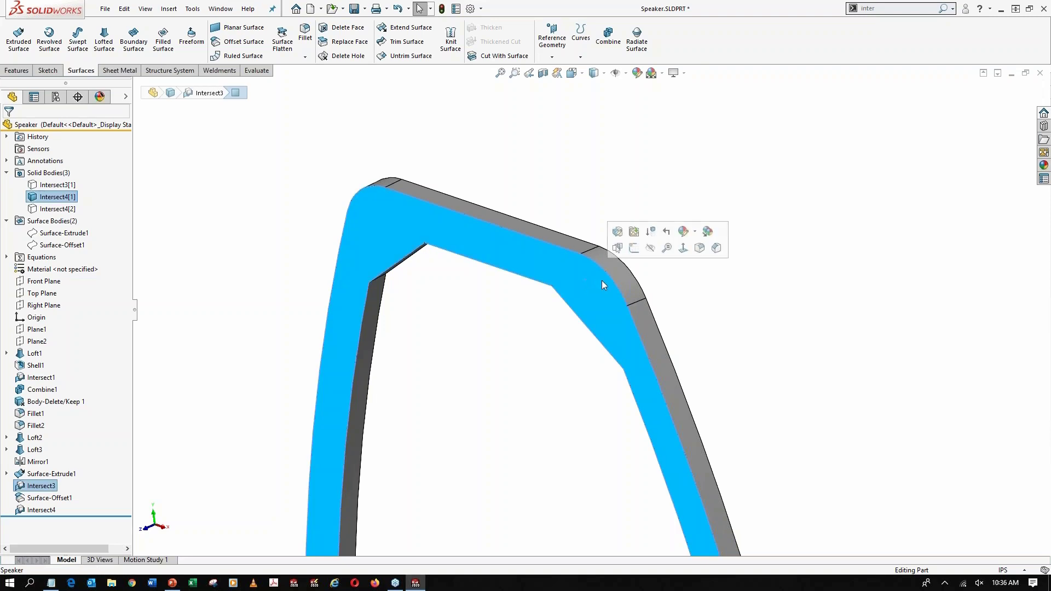
pyautogui.click(641, 255)
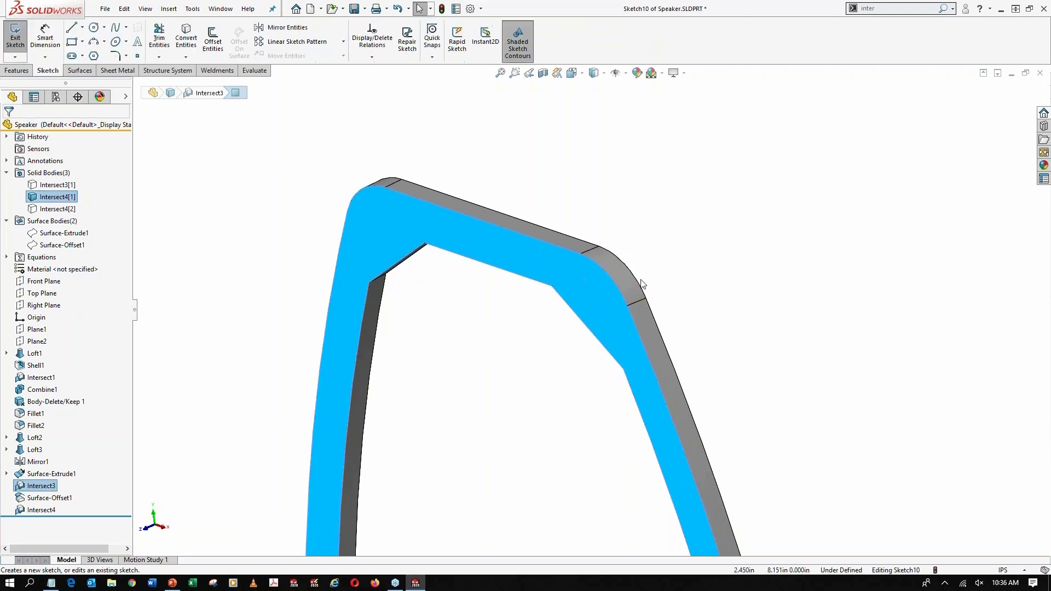
pyautogui.click(213, 38)
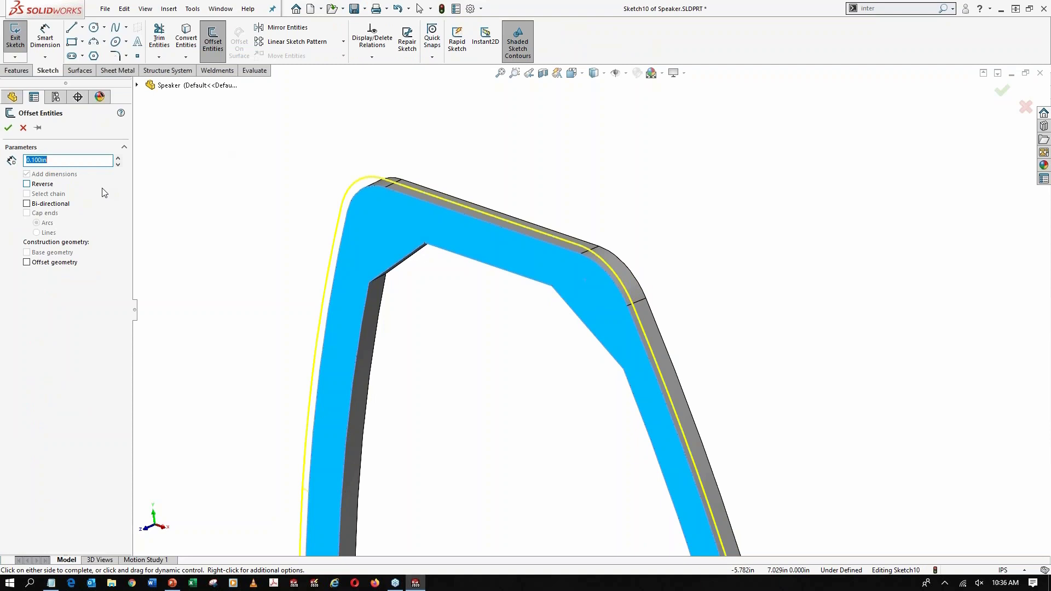
pyautogui.write('0.25')
pyautogui.press('Return')
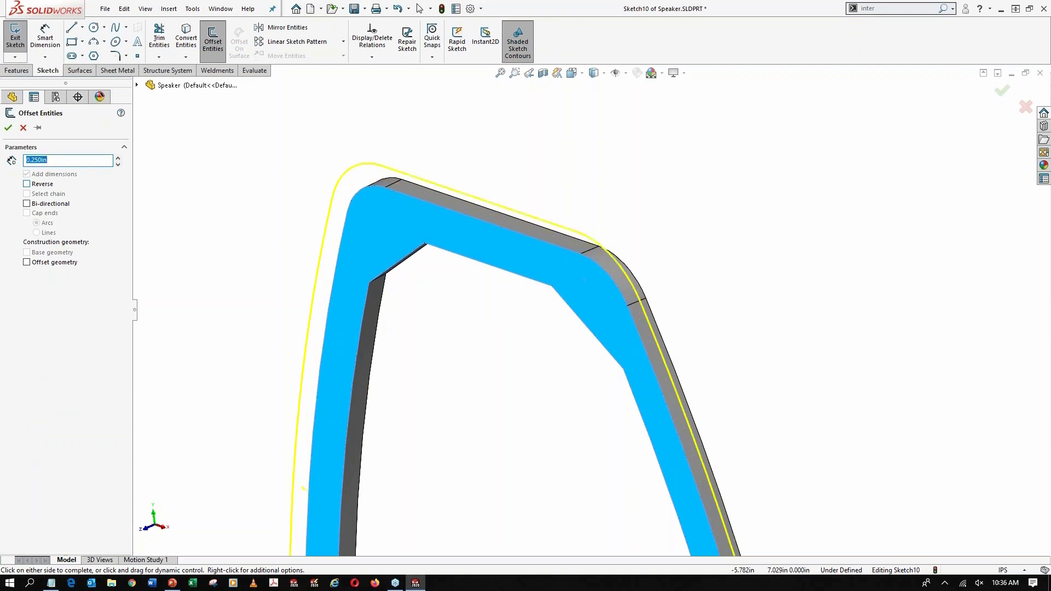
pyautogui.click(26, 184)
pyautogui.click(8, 128)
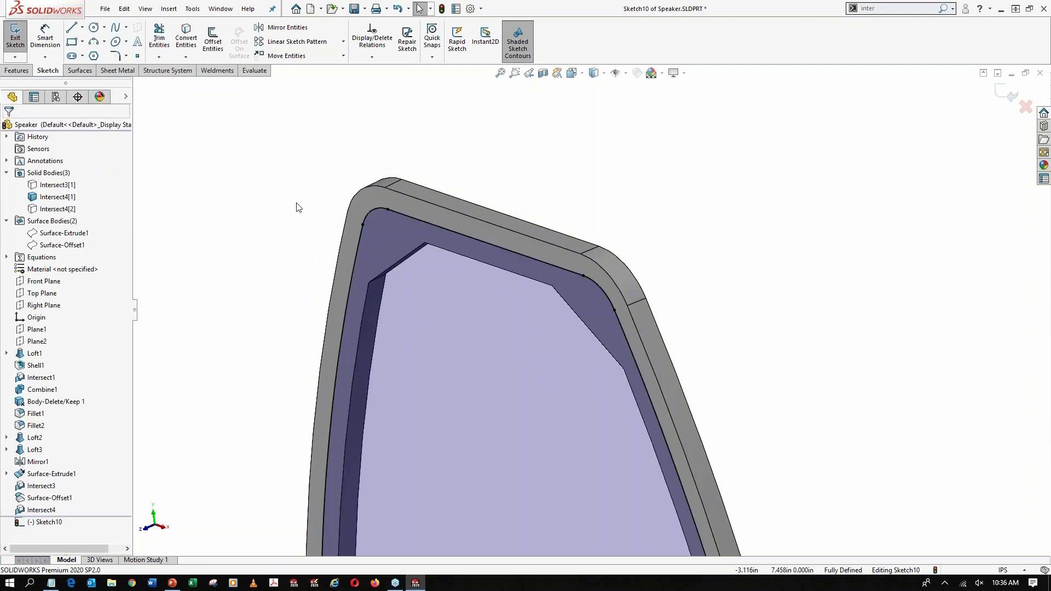
# Extrude the offset outline as a surface, using Mid Plane with a depth of 1 in
pyautogui.click(81, 70)
pyautogui.click(19, 37)
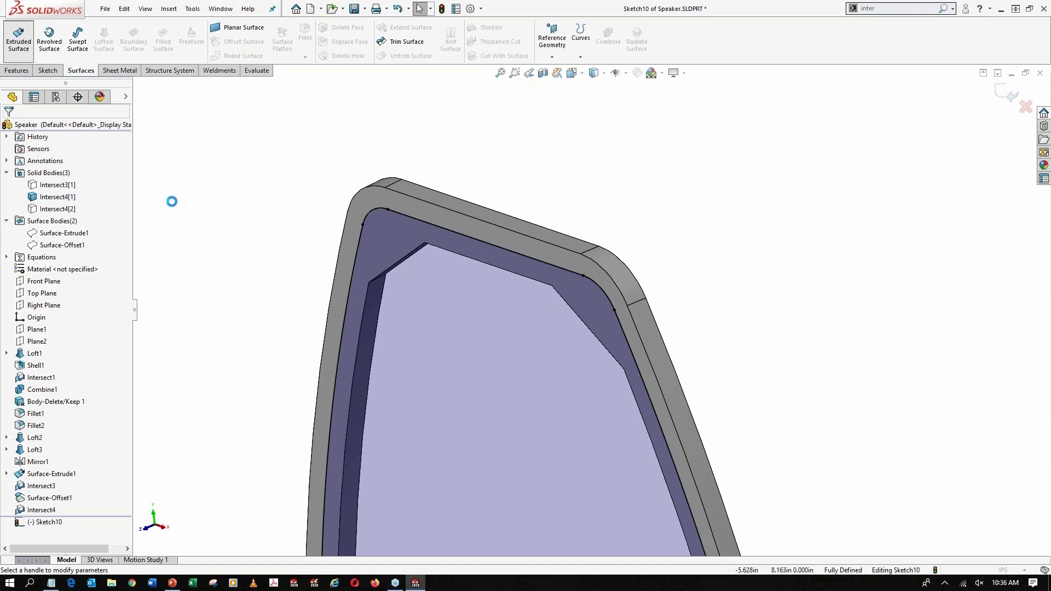
pyautogui.click(56, 193)
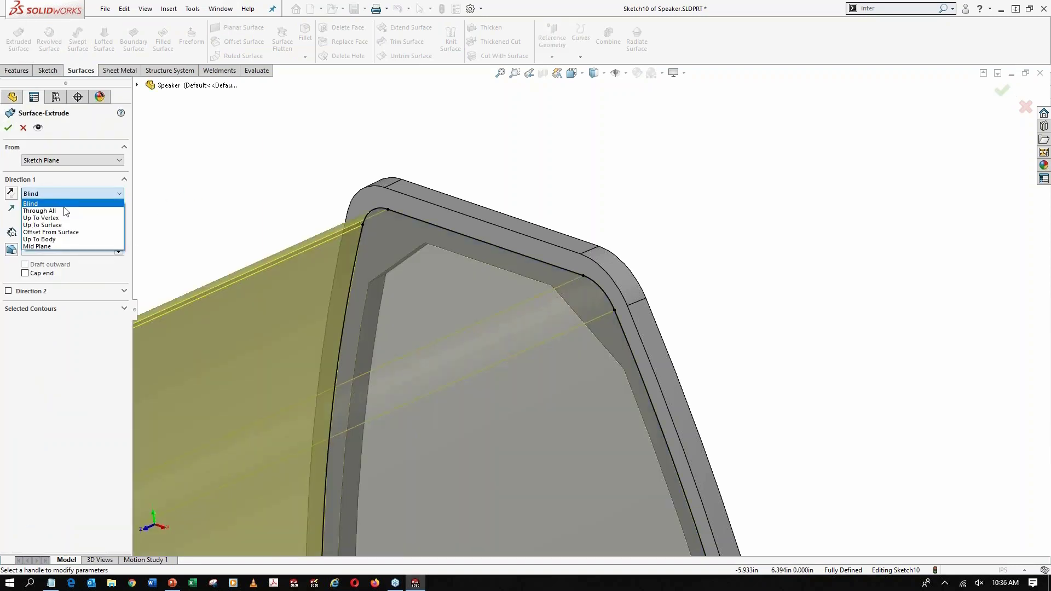
pyautogui.click(57, 247)
pyautogui.write('1.000in')
pyautogui.press('Return')
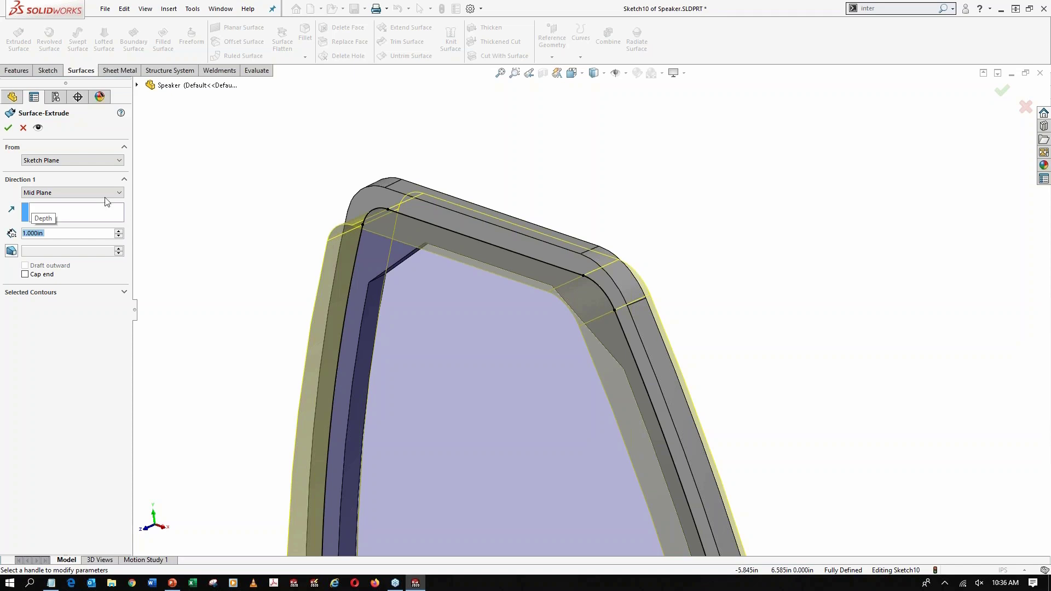
pyautogui.click(9, 127)
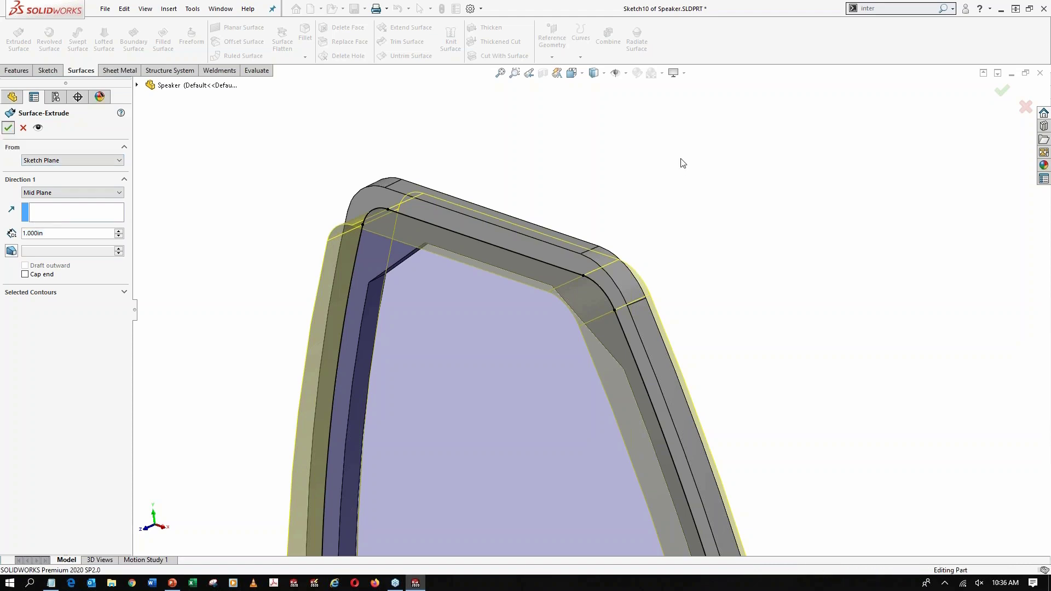
# Intersect the rim ring with the new extruded surface, creating both region types, keeping both regions and leaving the results unmerged
pyautogui.click(897, 9)
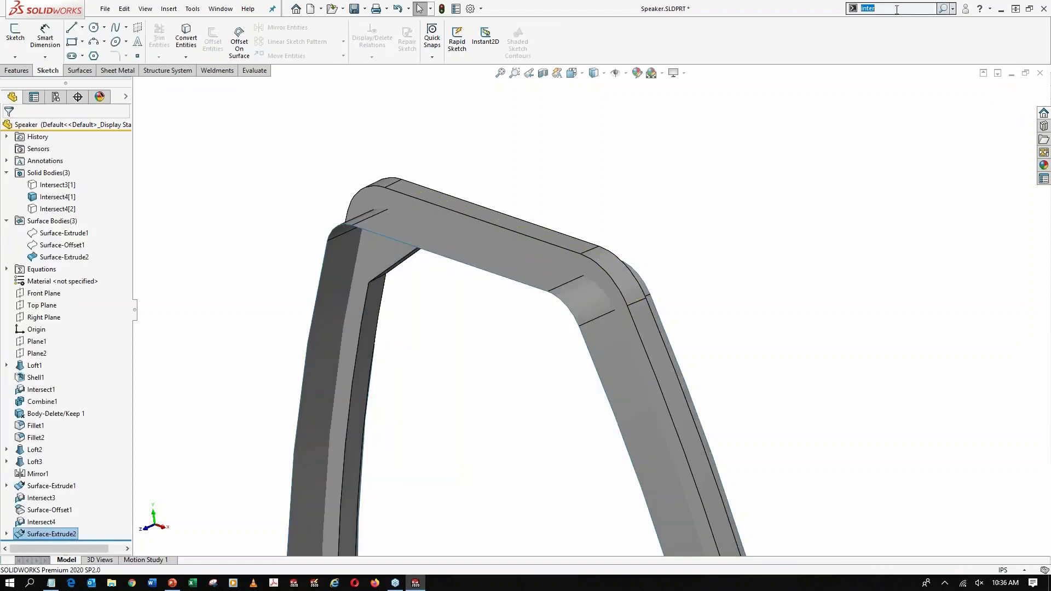
pyautogui.click(882, 30)
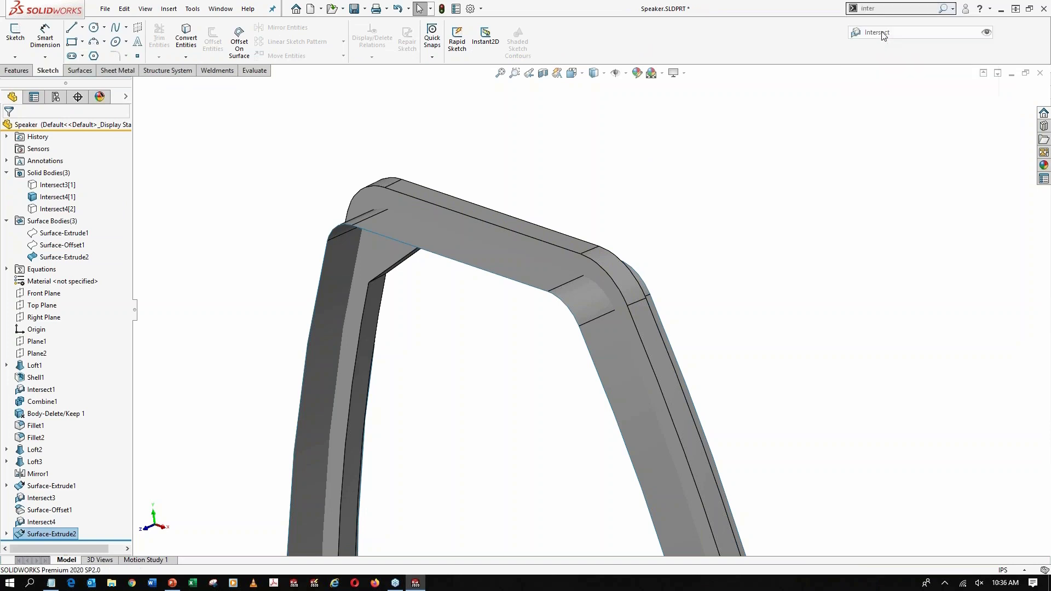
pyautogui.click(393, 229)
pyautogui.click(383, 227)
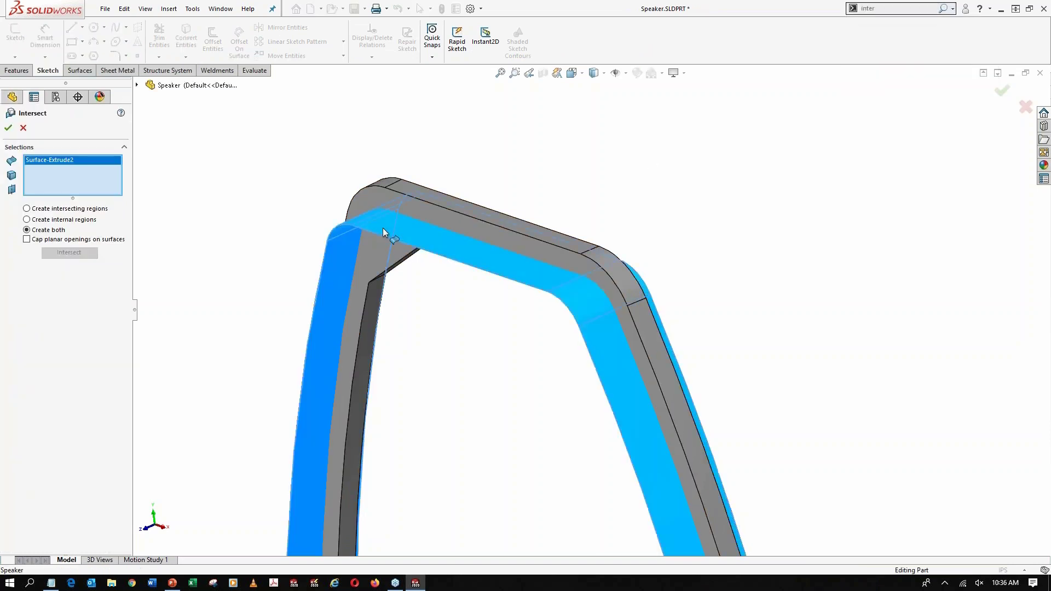
pyautogui.click(385, 195)
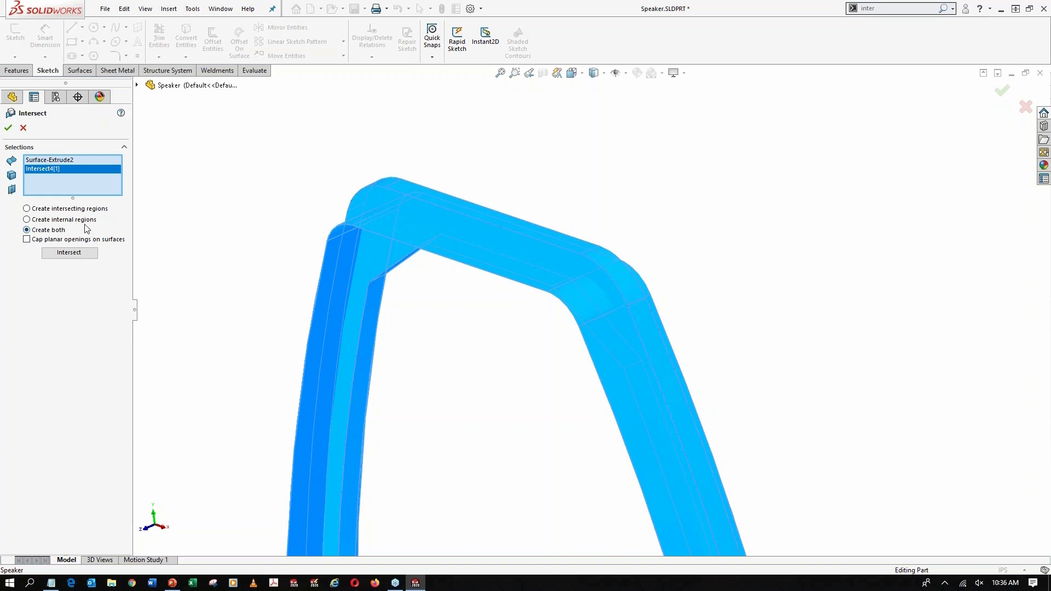
pyautogui.click(87, 255)
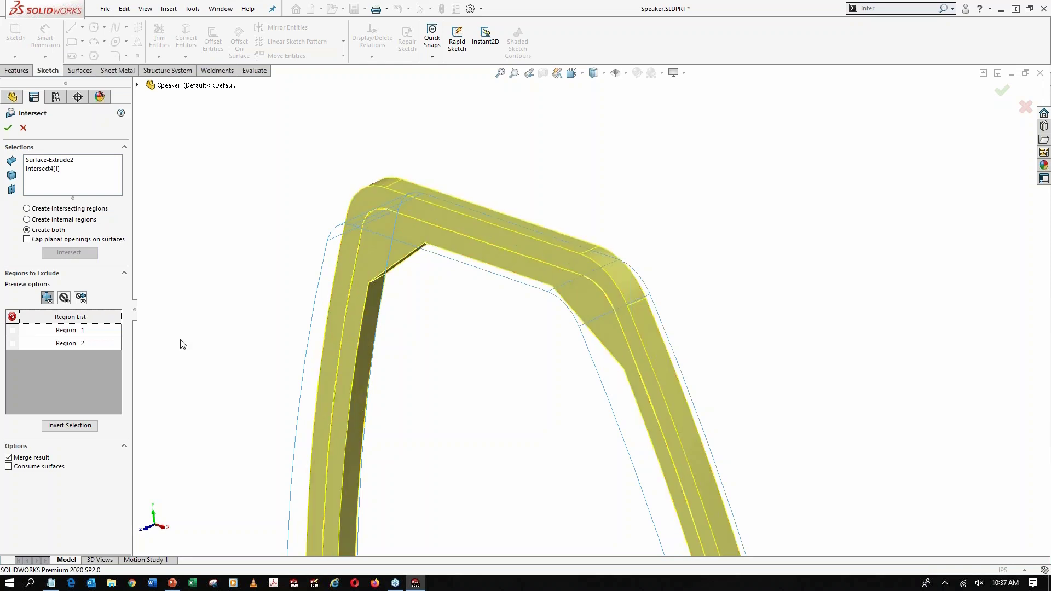
pyautogui.click(15, 458)
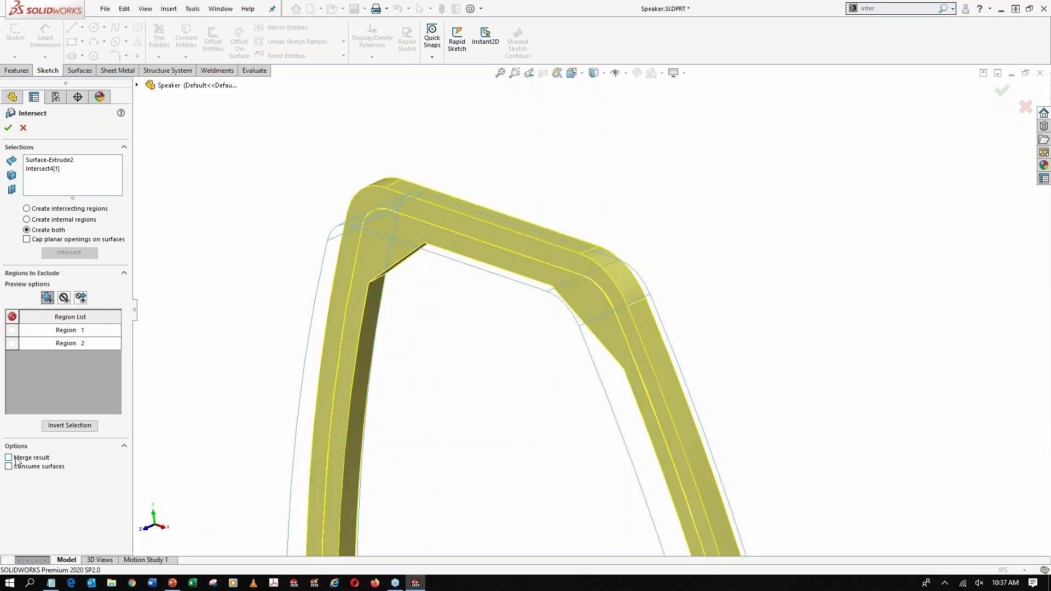
pyautogui.click(5, 128)
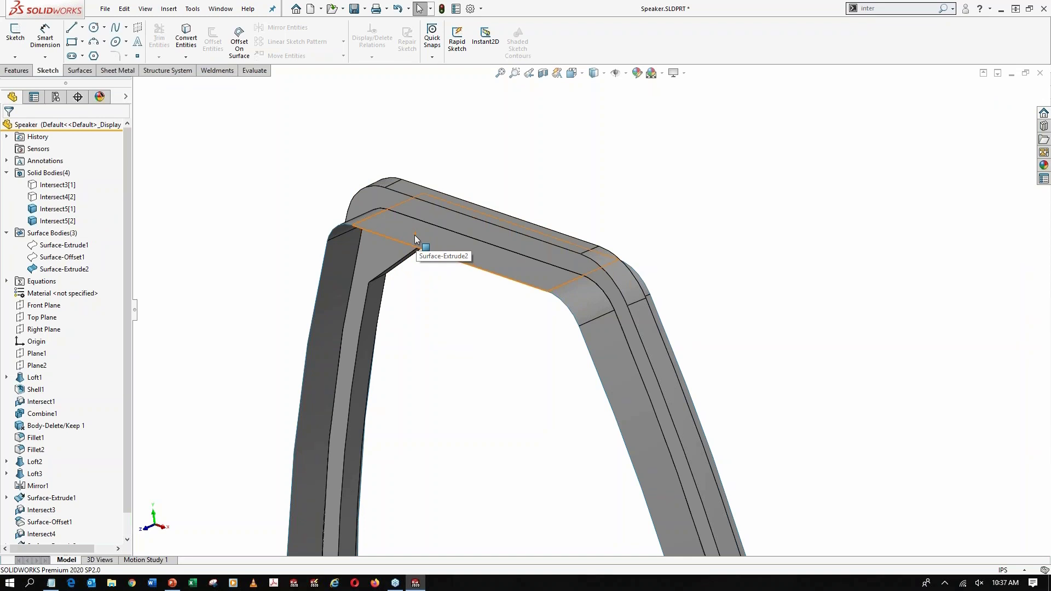
# Start an Offset Surface on the entire extruded surface body inside the ring rather than on a single face
pyautogui.moveTo(415, 235); pyautogui.dragTo(467, 171, button='middle')
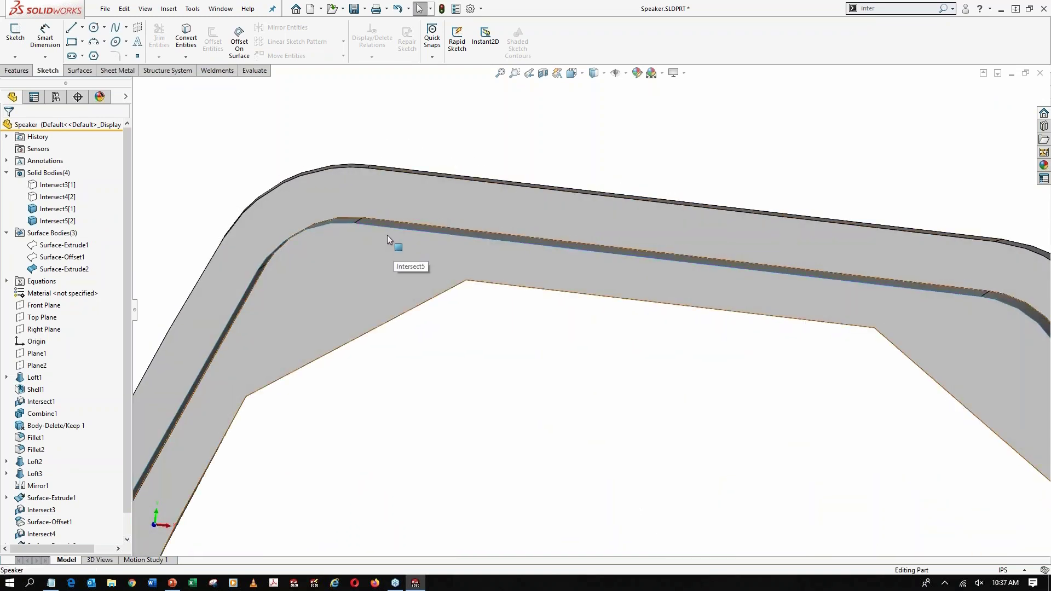
pyautogui.moveTo(387, 227); pyautogui.dragTo(381, 238, button='middle')
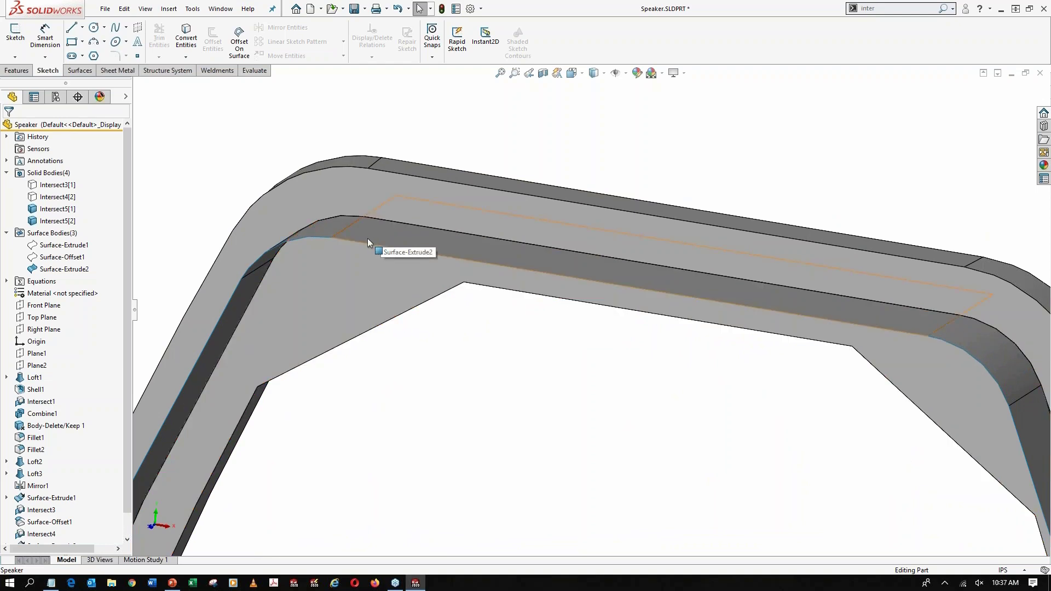
pyautogui.click(366, 238)
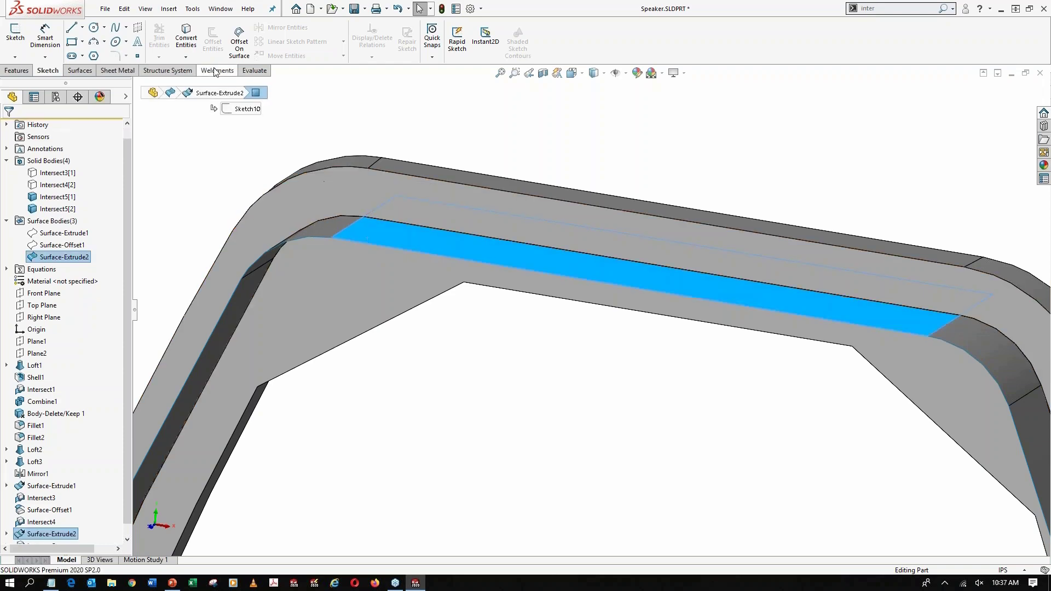
pyautogui.click(80, 70)
pyautogui.click(231, 45)
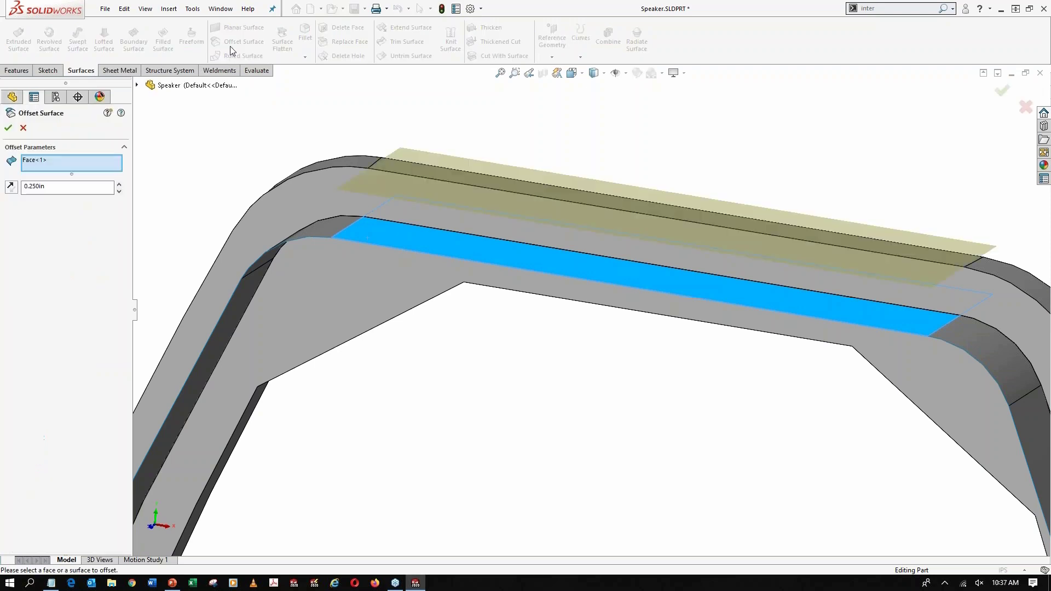
pyautogui.rightClick(64, 159)
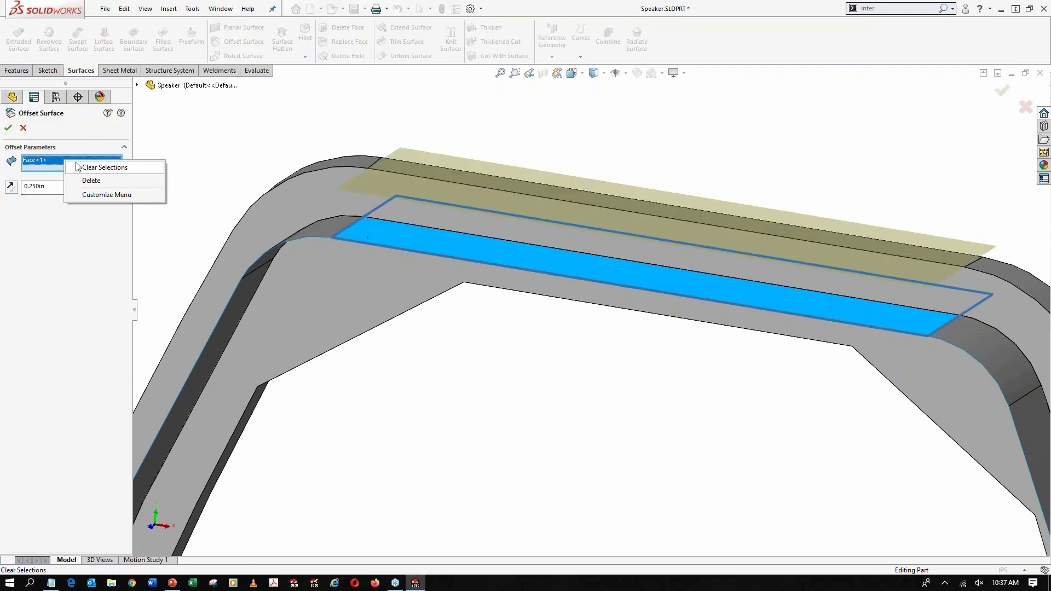
pyautogui.click(107, 166)
pyautogui.press('c')
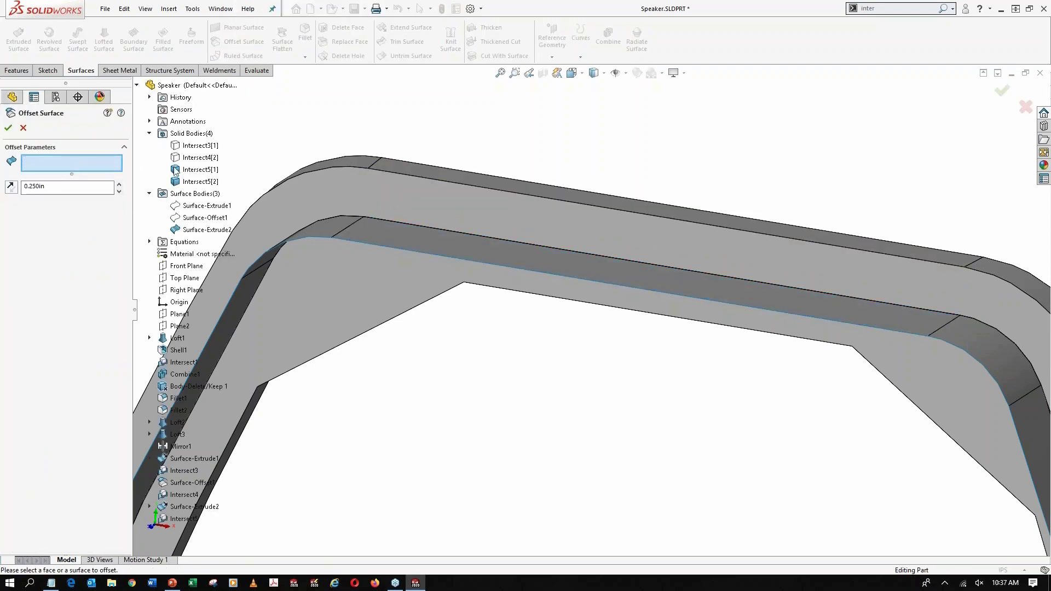
pyautogui.click(187, 230)
pyautogui.scroll(1, 597, 377)
pyautogui.scroll(1, 598, 377)
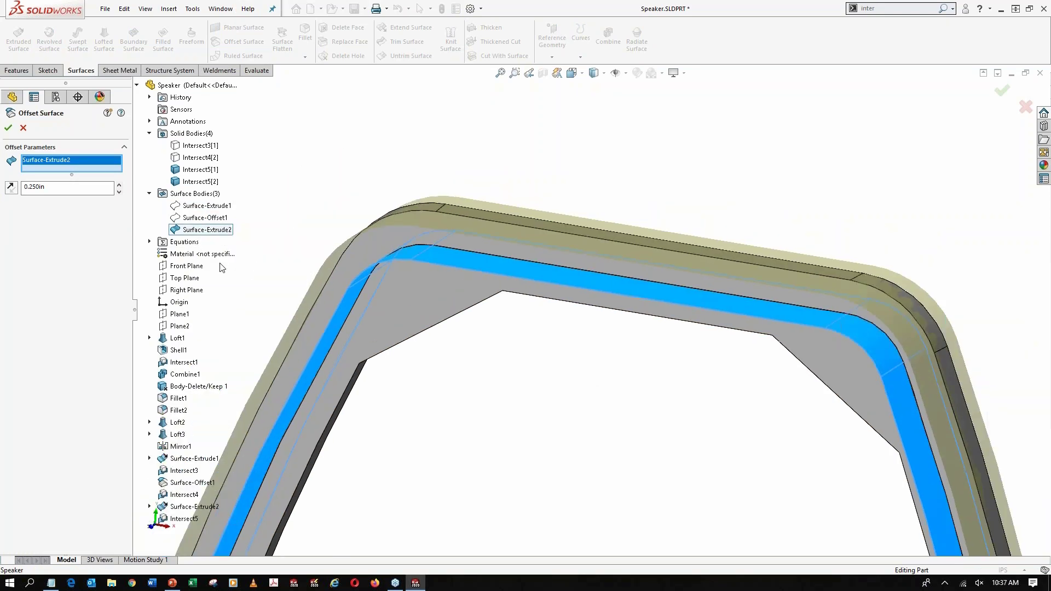
# Set the surface offset to 0.02 in, flip it towards the inside of the ring, and create it
pyautogui.doubleClick(33, 186)
pyautogui.press('BackSpace')
pyautogui.write('.02')
pyautogui.press('Return')
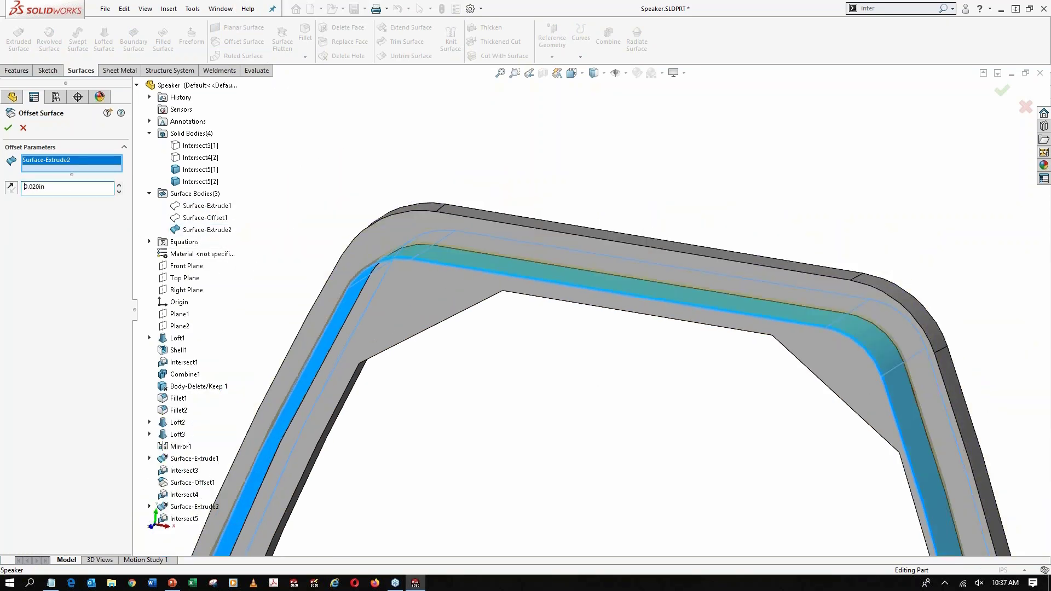
pyautogui.scroll(-3, 400, 258)
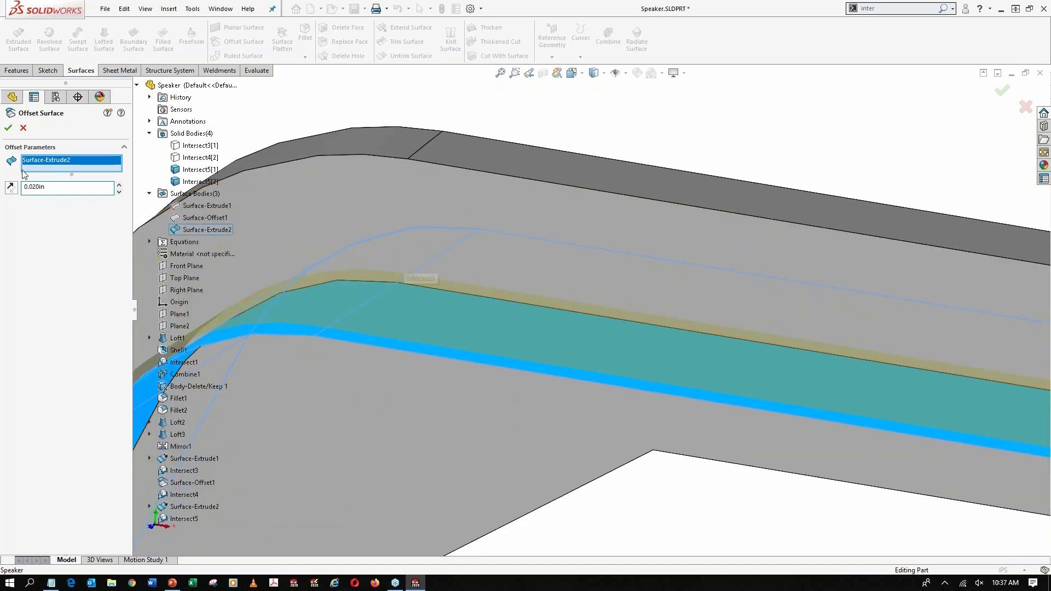
pyautogui.click(11, 187)
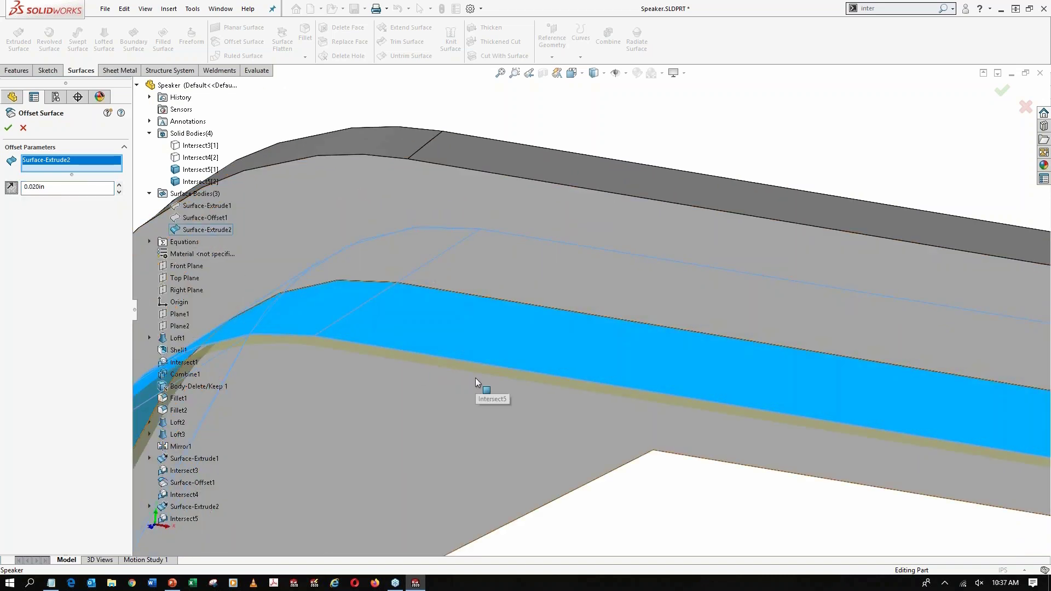
pyautogui.scroll(3, 475, 378)
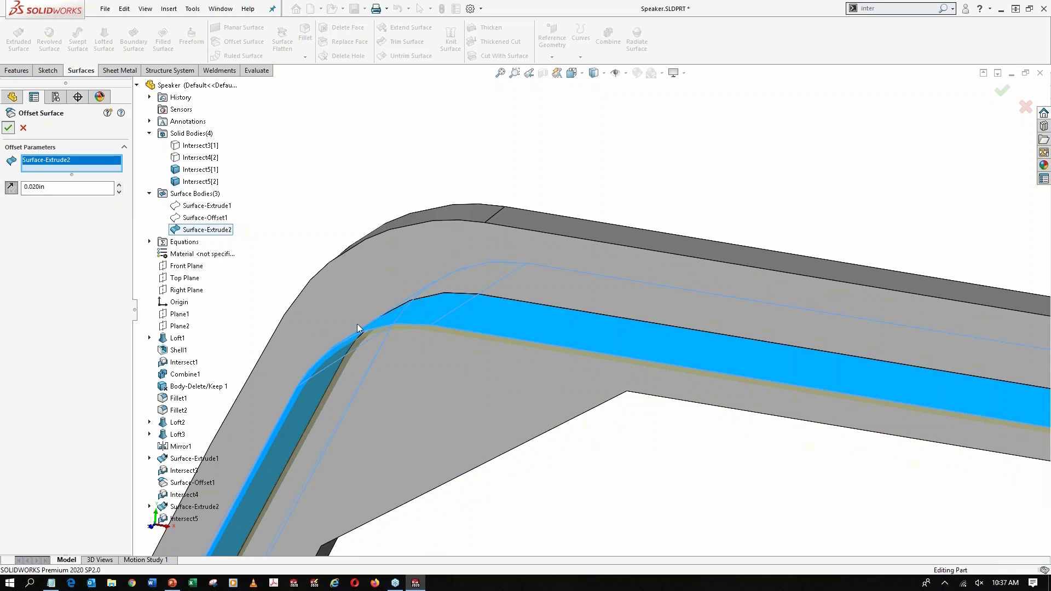
pyautogui.press('Return')
# Hide the extruded surface between the two rings, keeping its offset copy displayed
pyautogui.scroll(-6, 418, 329)
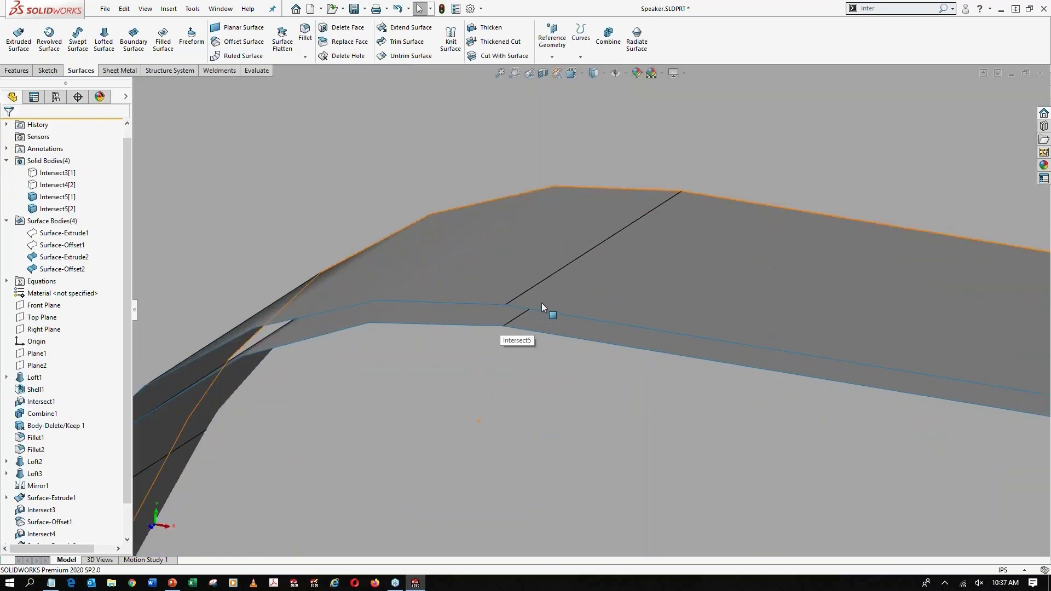
pyautogui.press('Tab')
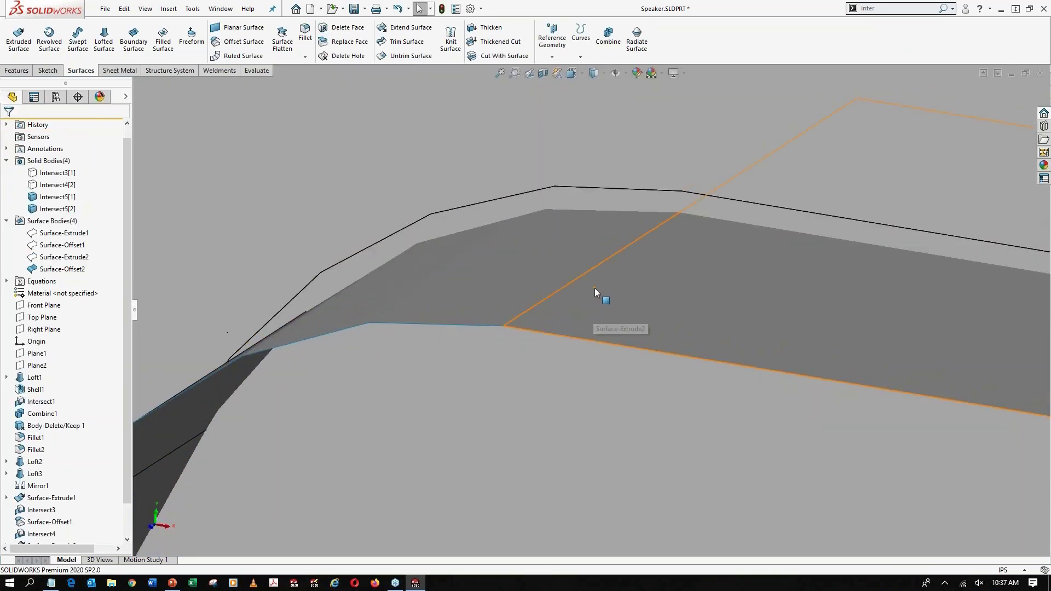
pyautogui.scroll(4, 594, 288)
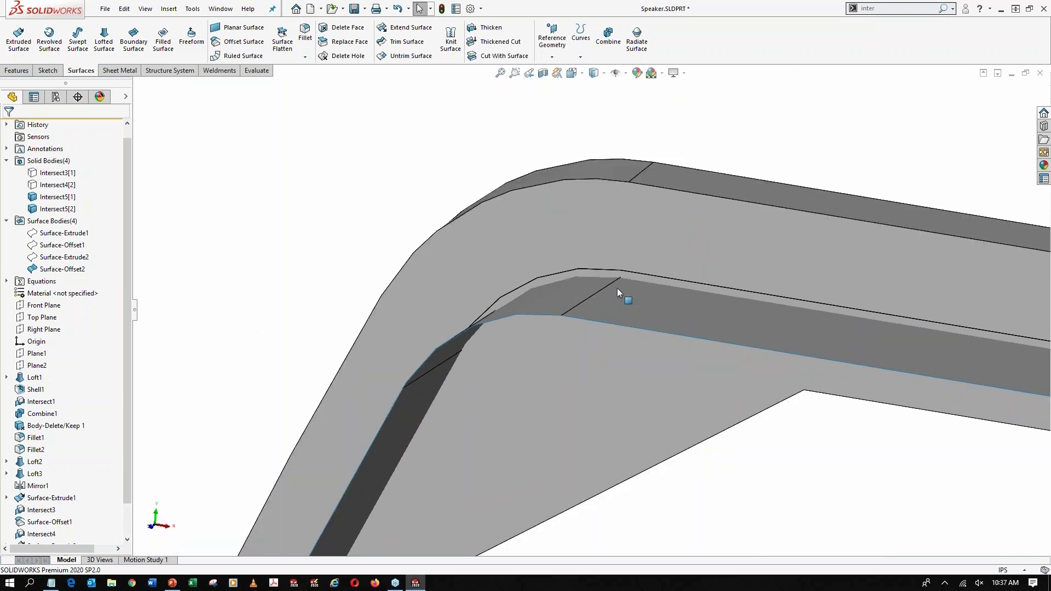
# Cut the inner ring with the offset surface, reversing the cut direction and turning off Auto-select so only that body is affected
pyautogui.click(504, 55)
pyautogui.click(668, 307)
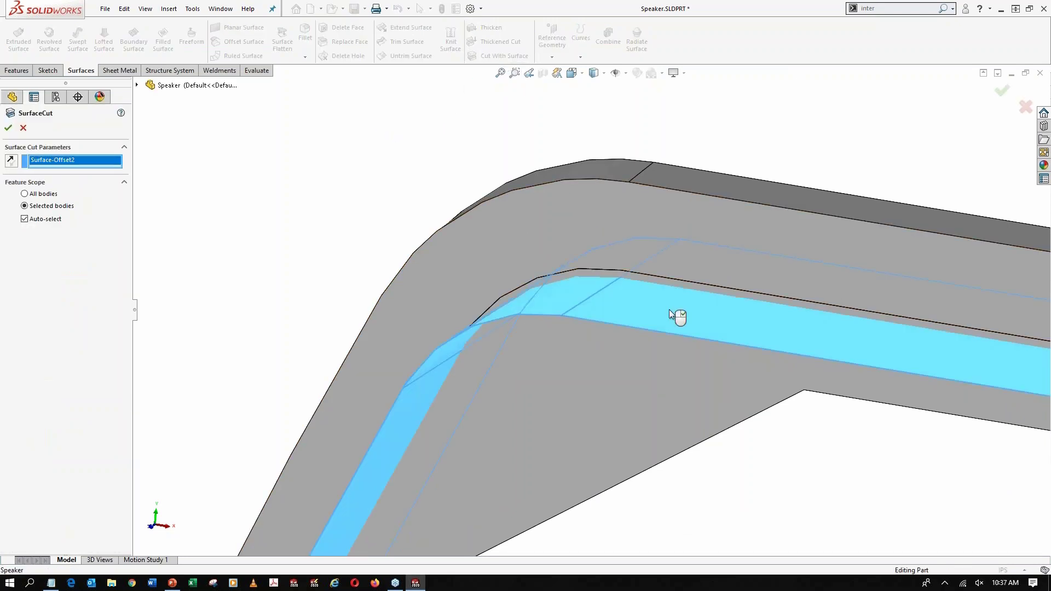
pyautogui.scroll(5, 730, 411)
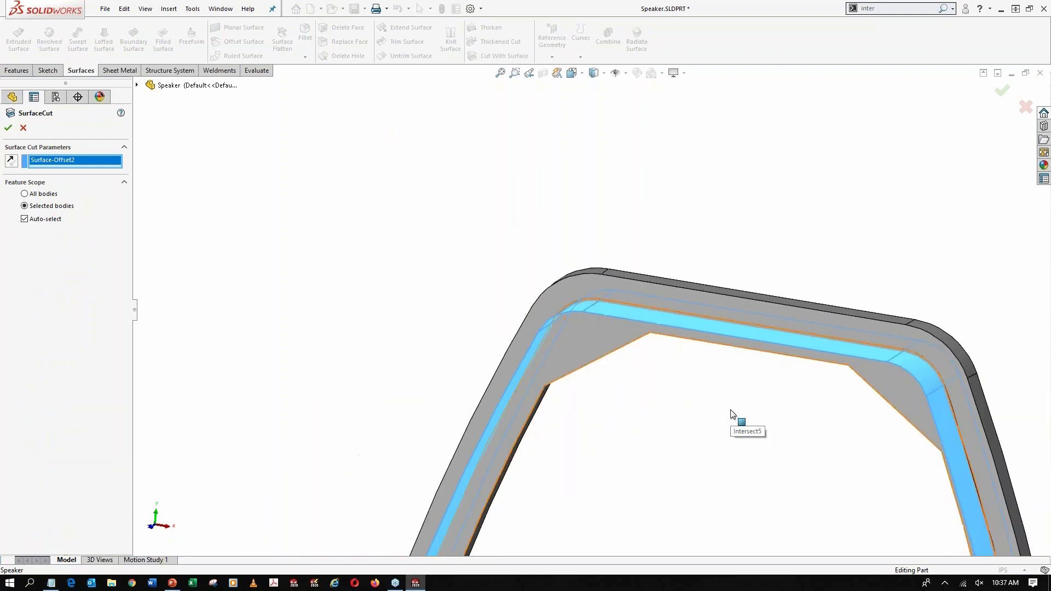
pyautogui.keyDown('ctrl'); pyautogui.moveTo(738, 365); pyautogui.dragTo(608, 5, button='middle'); pyautogui.keyUp('ctrl')
pyautogui.scroll(4, 687, 272)
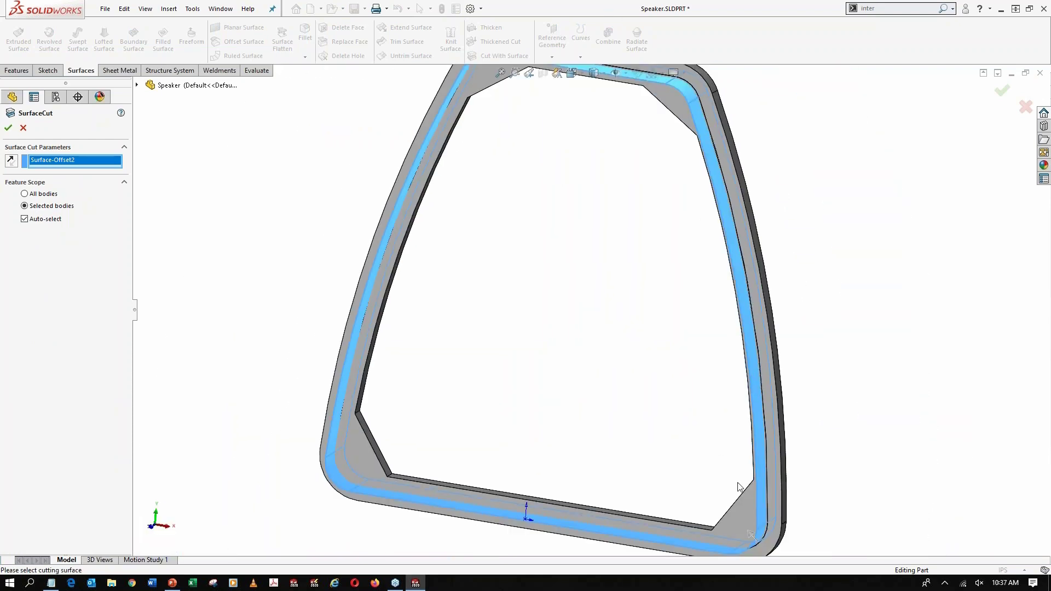
pyautogui.scroll(-4, 760, 546)
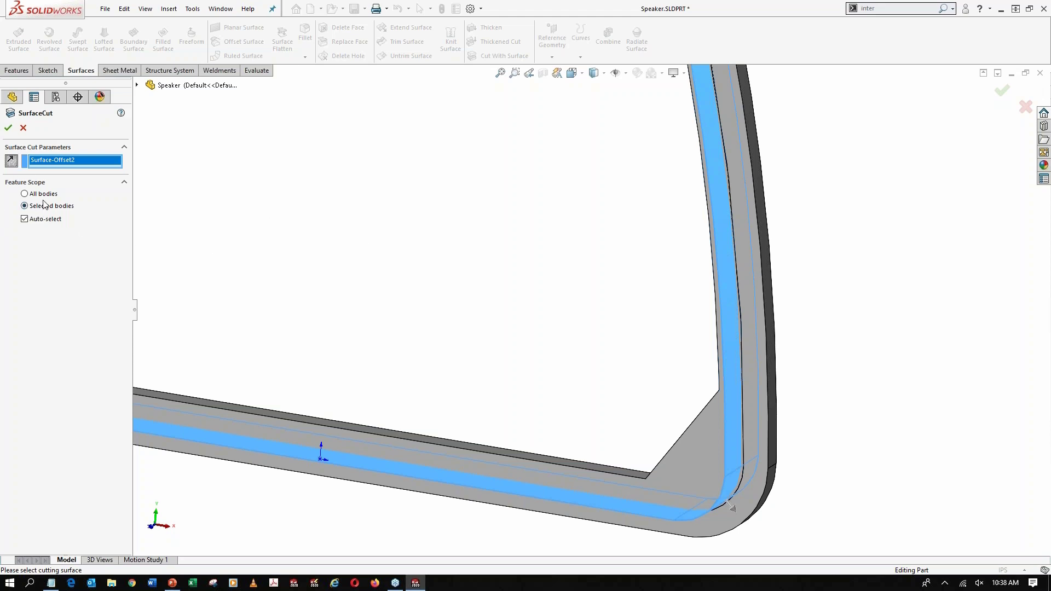
pyautogui.click(25, 219)
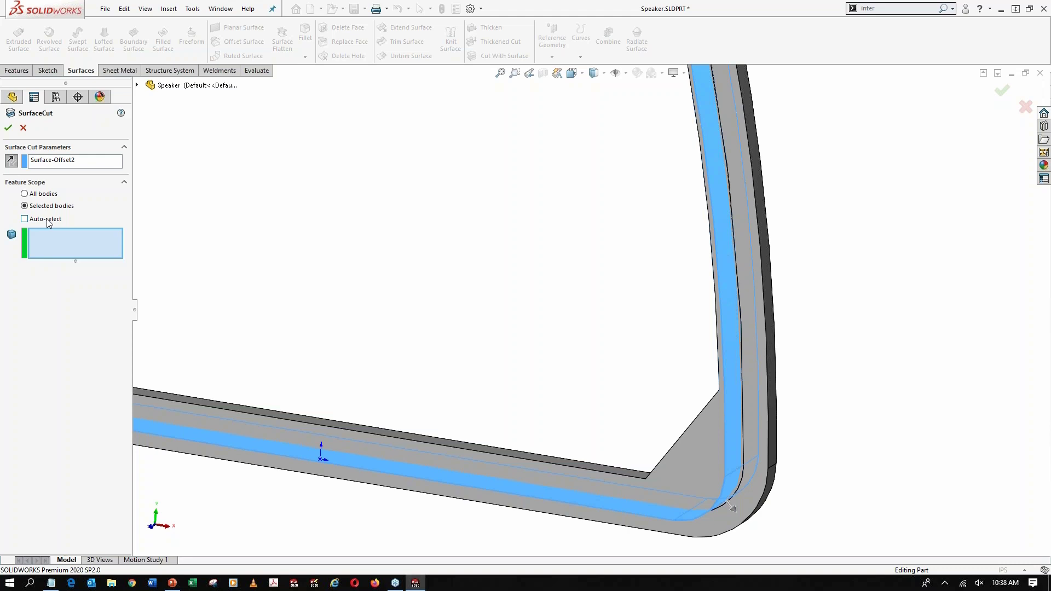
pyautogui.click(697, 460)
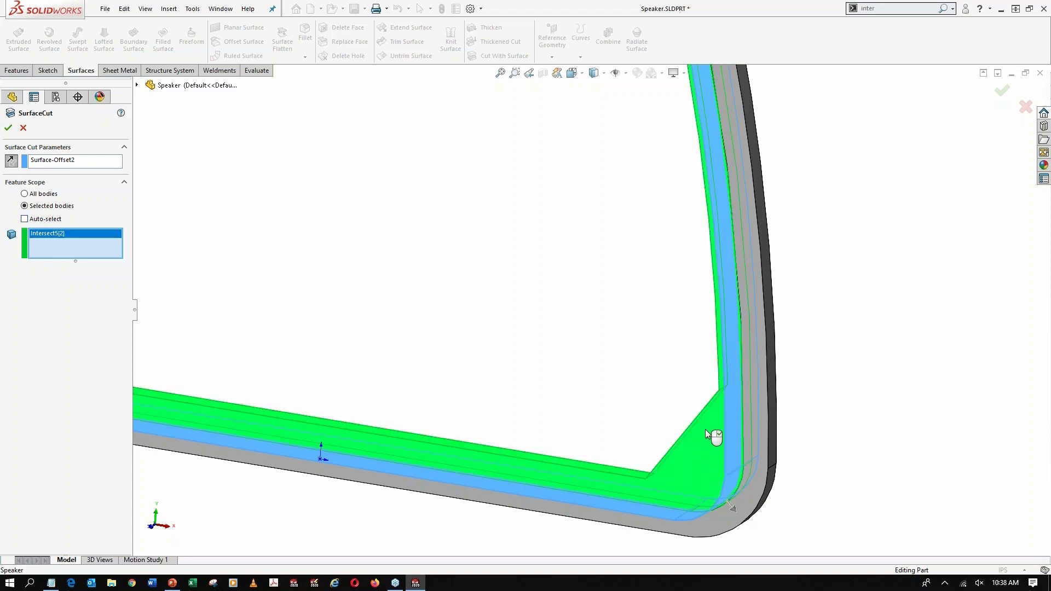
pyautogui.click(8, 129)
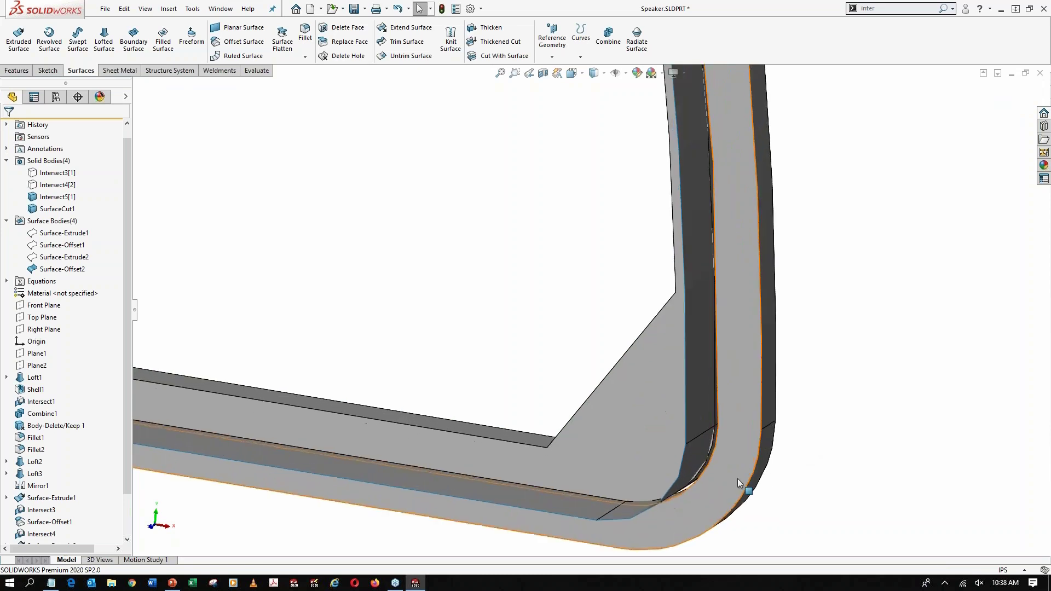
# Hide the offset surface between the two rings to expose the clearance gap
pyautogui.scroll(-3, 737, 479)
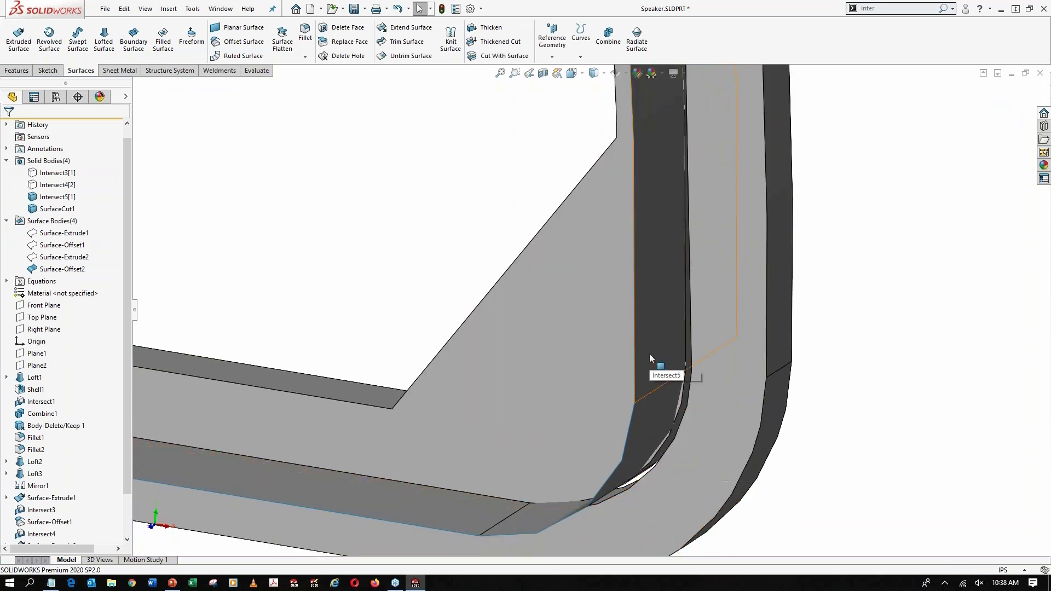
pyautogui.press('Tab')
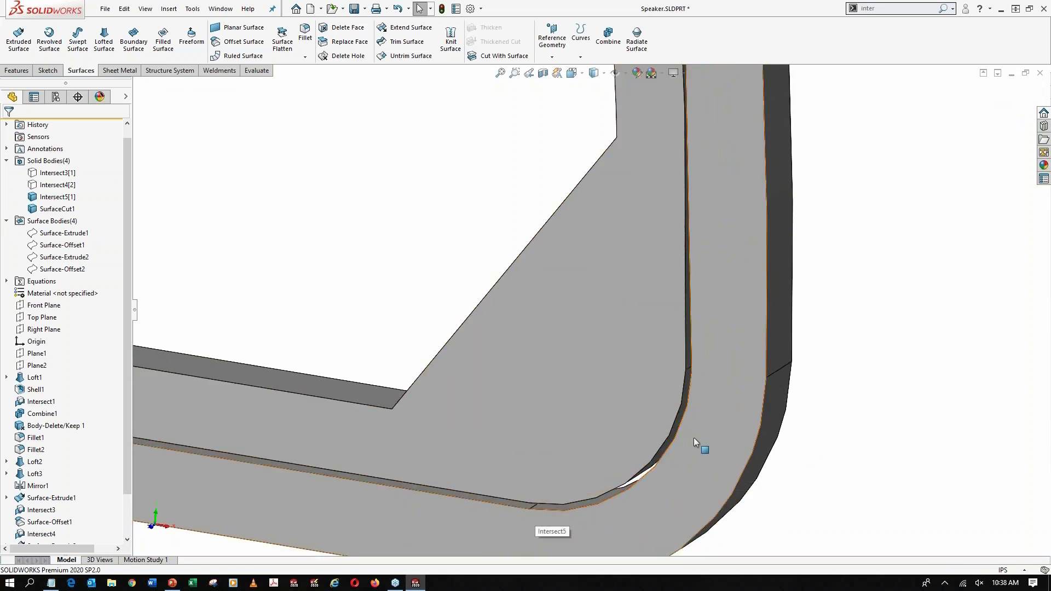
pyautogui.scroll(5, 685, 345)
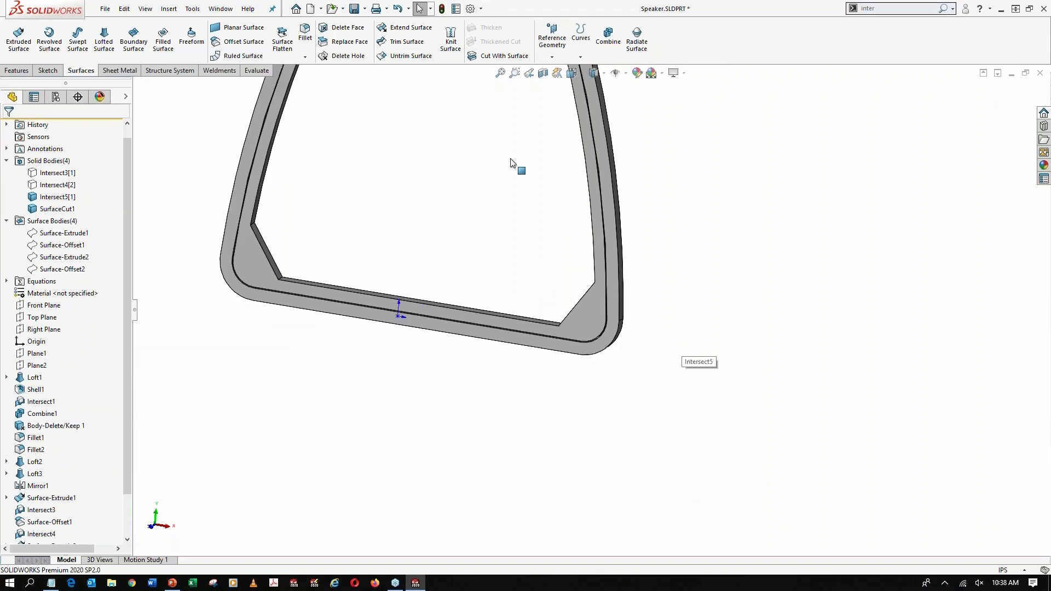
pyautogui.keyDown('ctrl'); pyautogui.moveTo(517, 167); pyautogui.dragTo(605, 370, button='middle'); pyautogui.keyUp('ctrl')
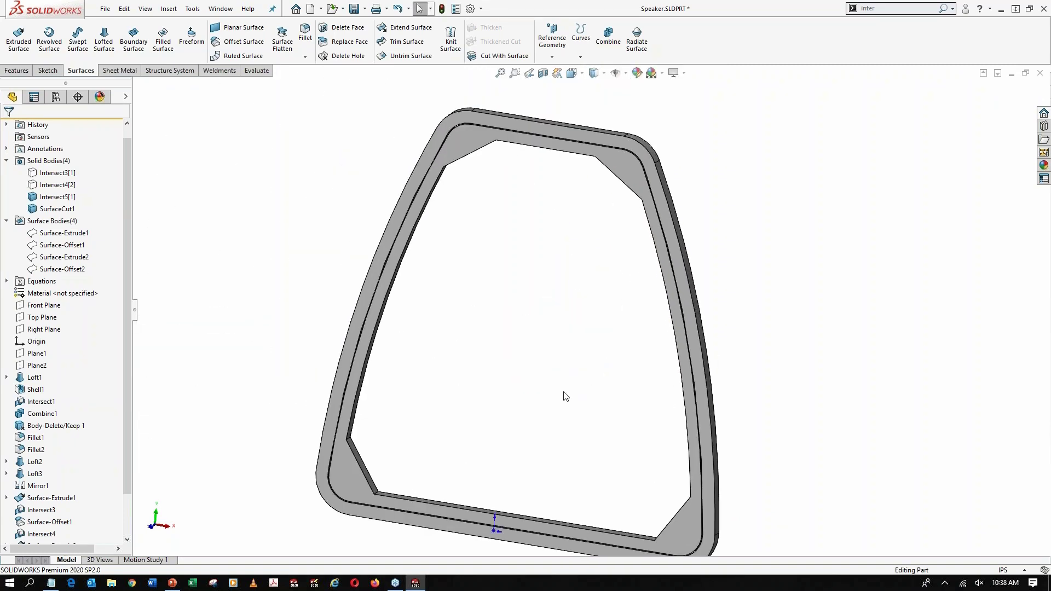
# Show the front and rear housing bodies again around the rim rings
pyautogui.hotkey('shift', 'Tab')
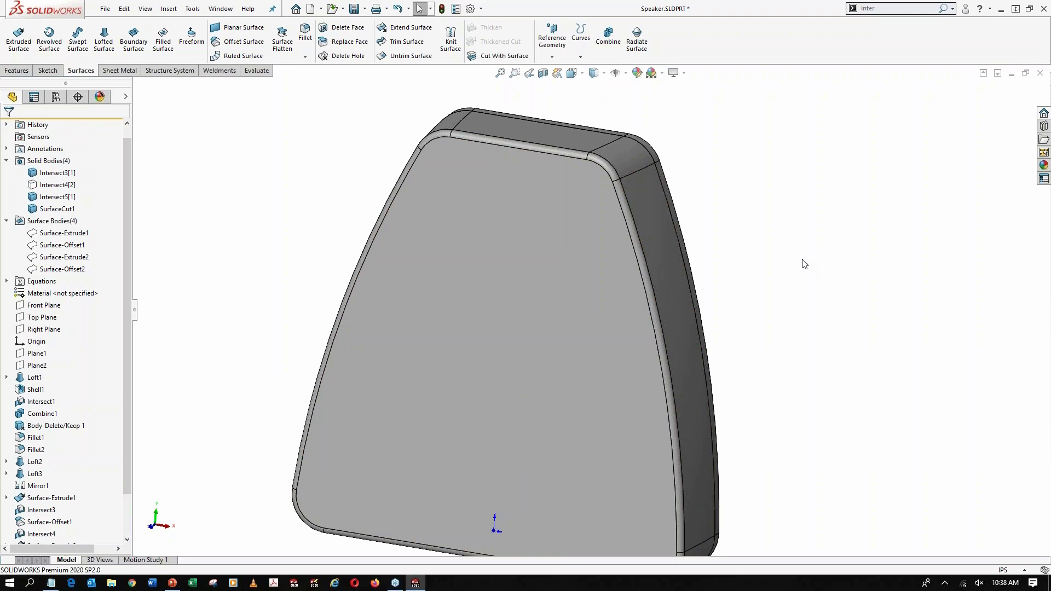
pyautogui.moveTo(847, 316); pyautogui.dragTo(819, 316, button='middle')
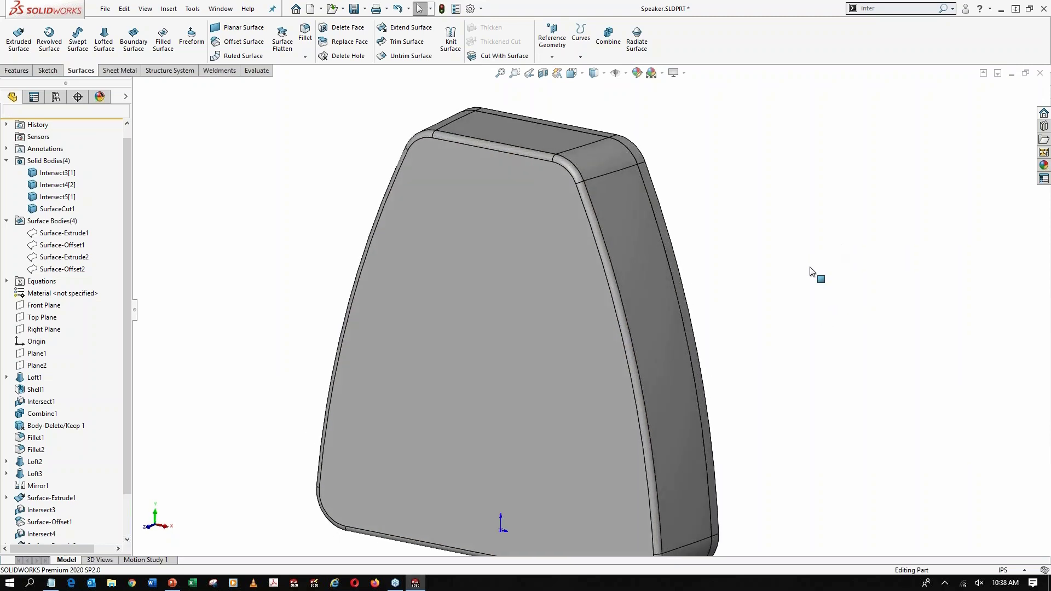
pyautogui.hotkey('shift', 'Tab')
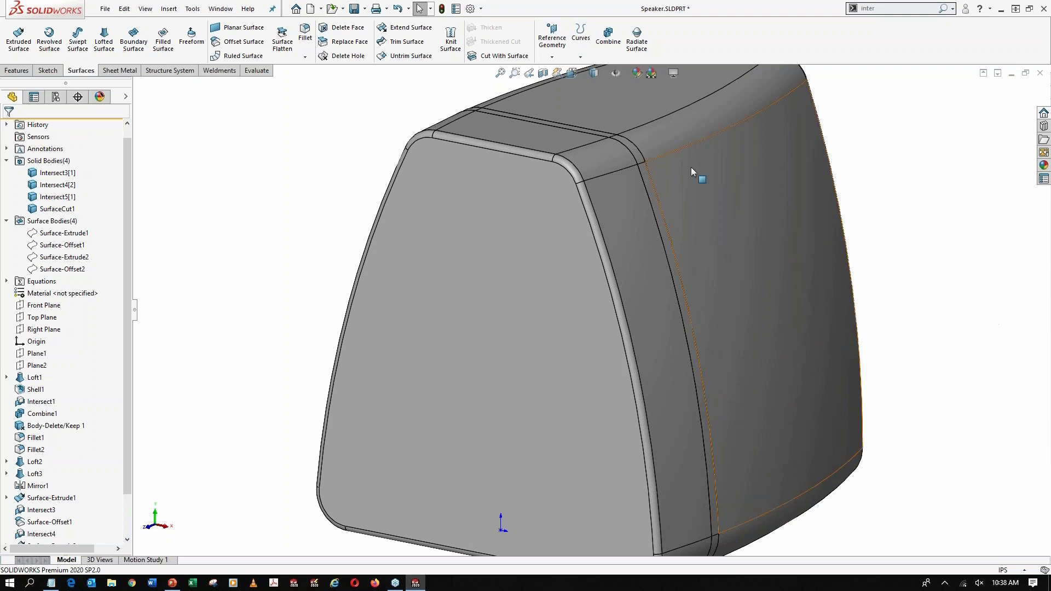
pyautogui.scroll(-5, 691, 167)
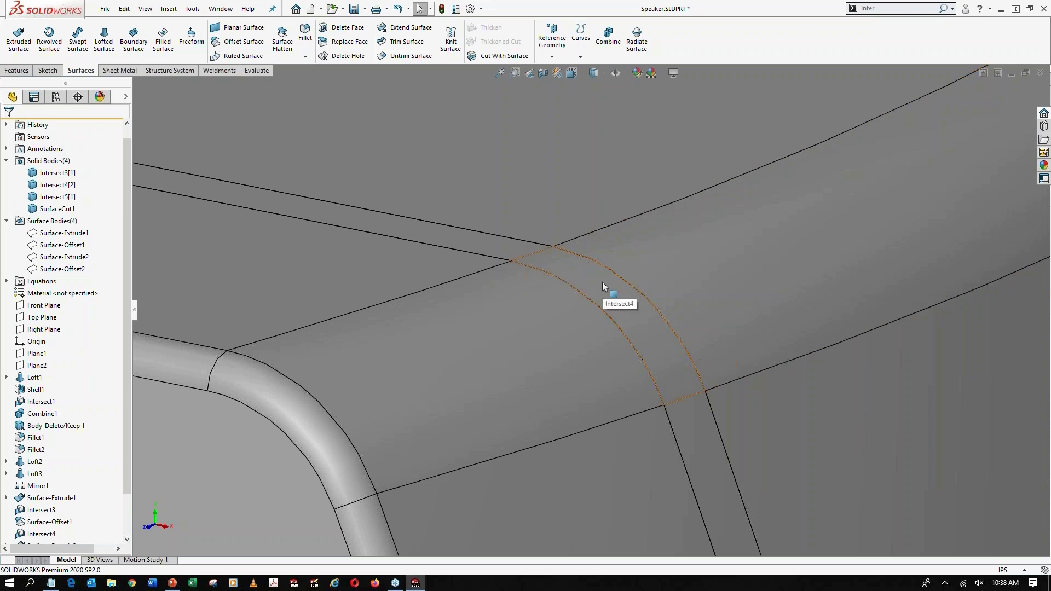
pyautogui.scroll(3, 590, 340)
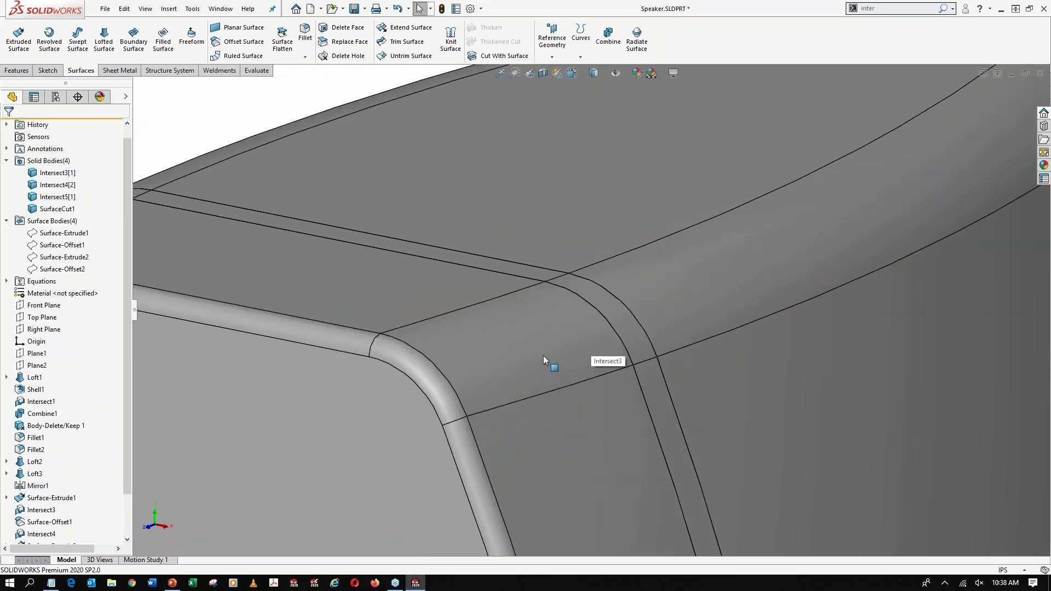
# Hide the front housing body and combine the rear housing with the outer rim ring using the Add operation
pyautogui.press('Tab')
pyautogui.click(591, 322)
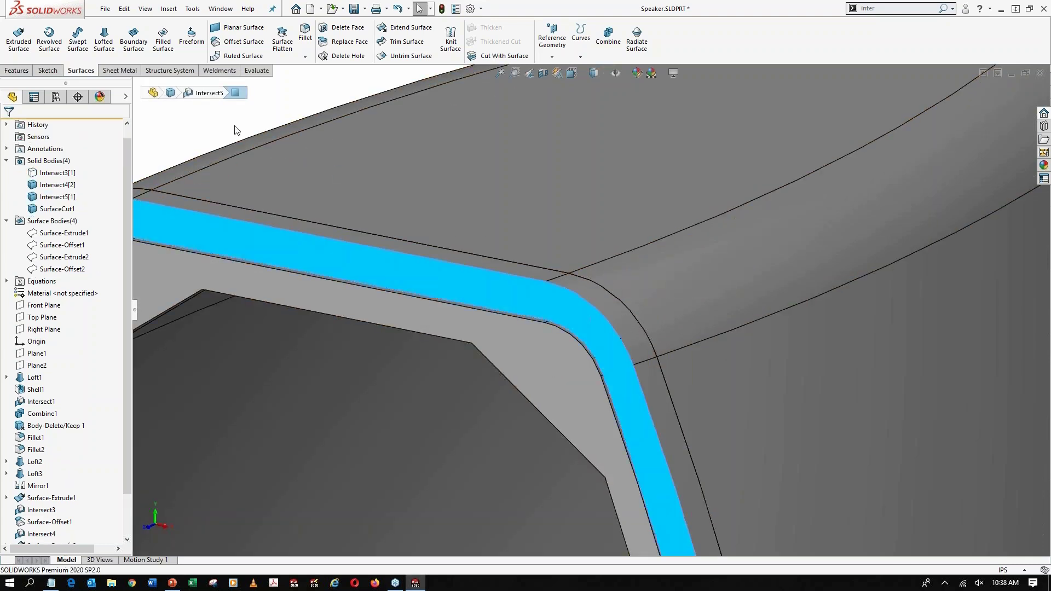
pyautogui.press('Escape')
pyautogui.click(887, 10)
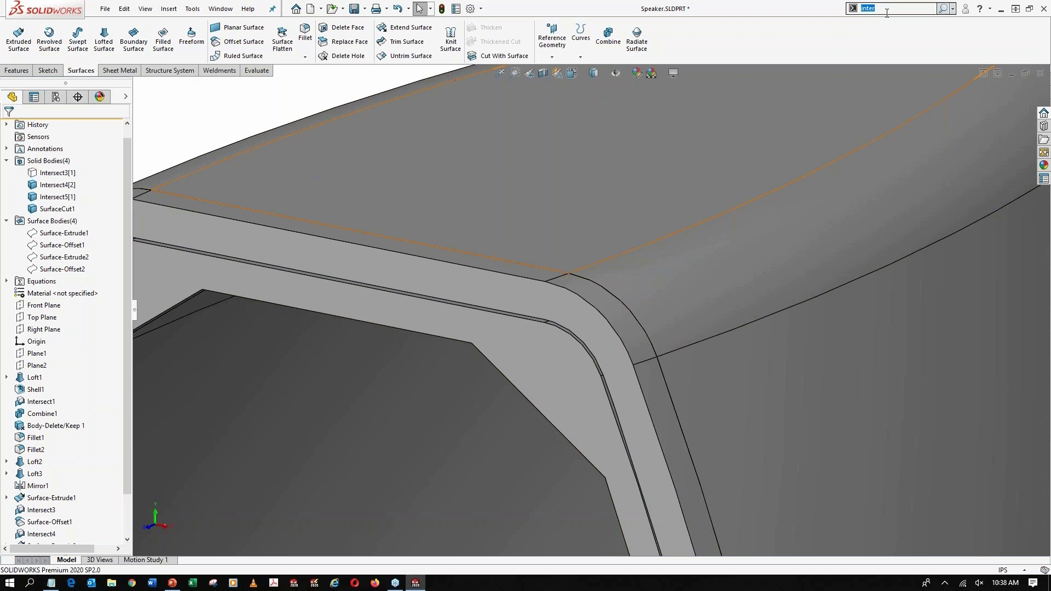
pyautogui.write('comb')
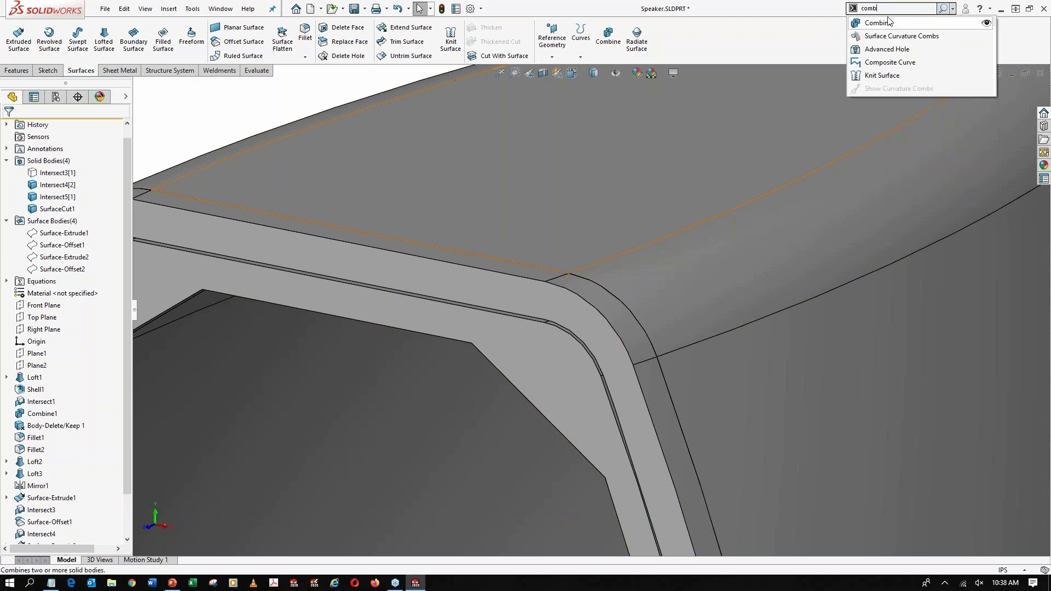
pyautogui.click(889, 26)
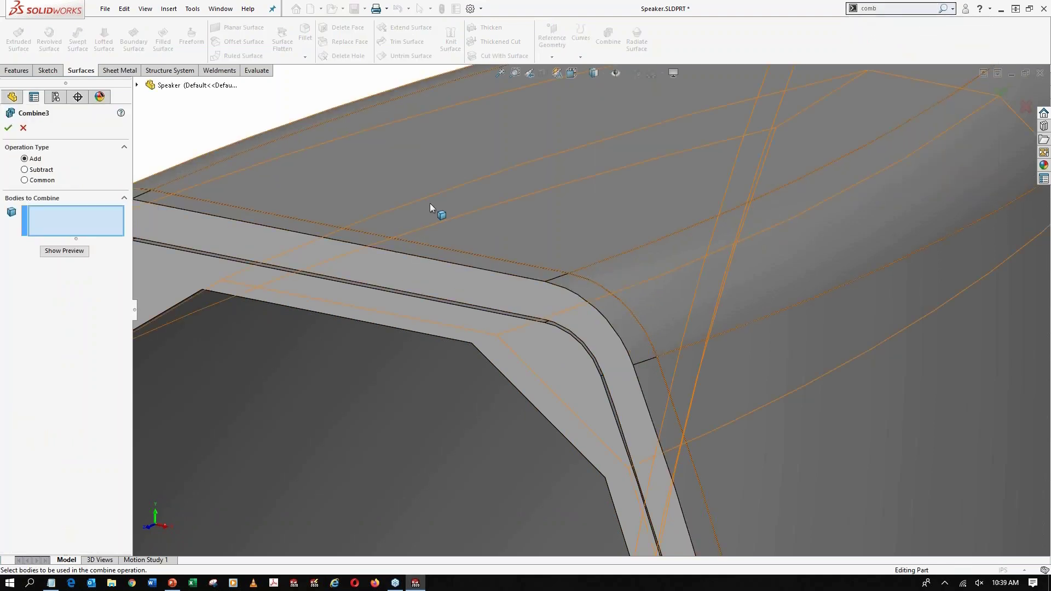
pyautogui.click(429, 202)
pyautogui.click(350, 267)
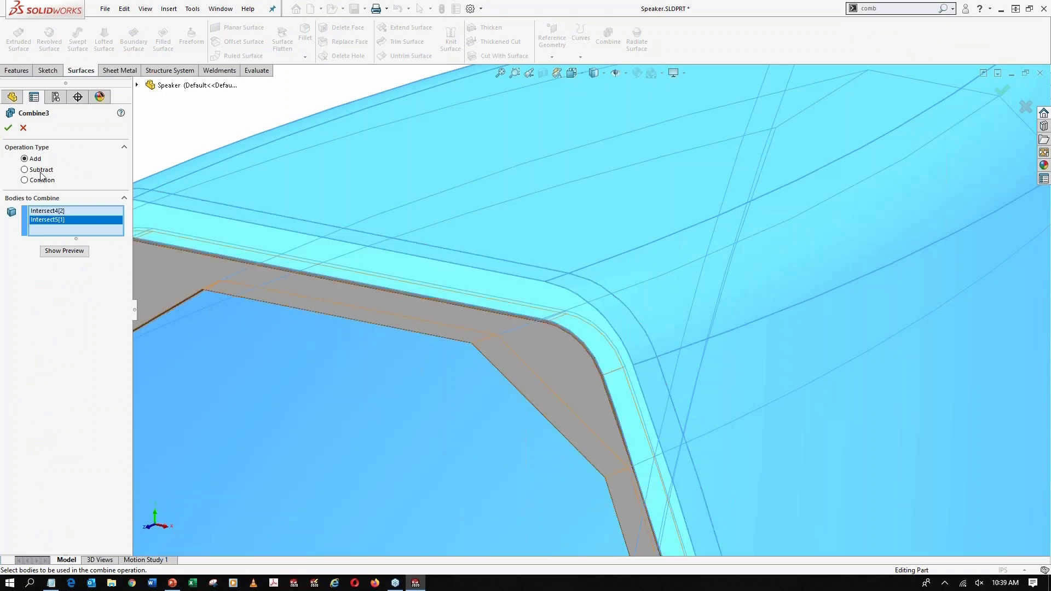
pyautogui.click(8, 127)
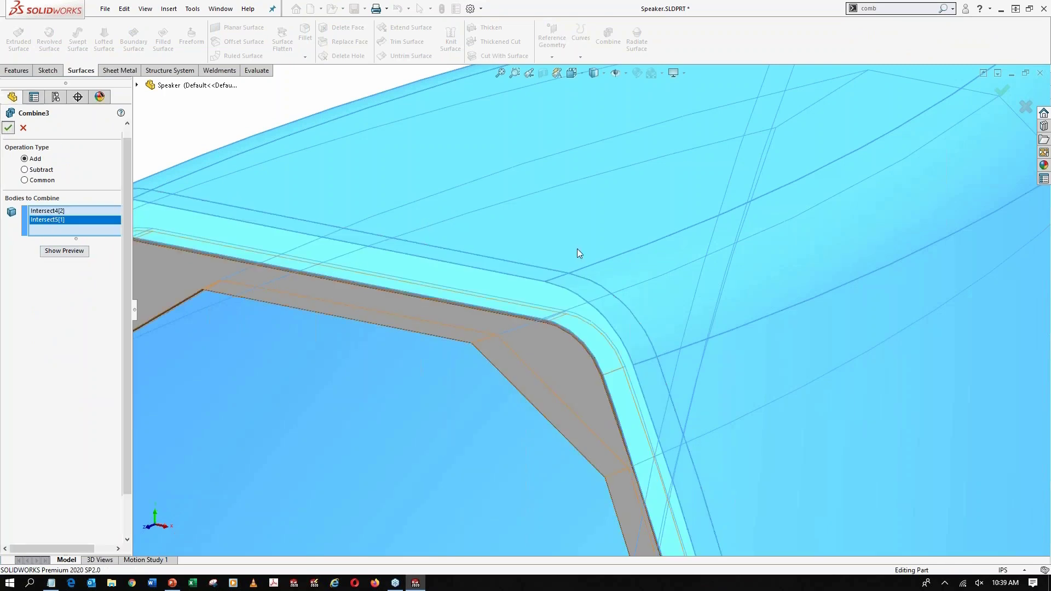
# Hide the combined rear body, show the front housing, and combine it with the trimmed inner ring using Add
pyautogui.scroll(5, 647, 322)
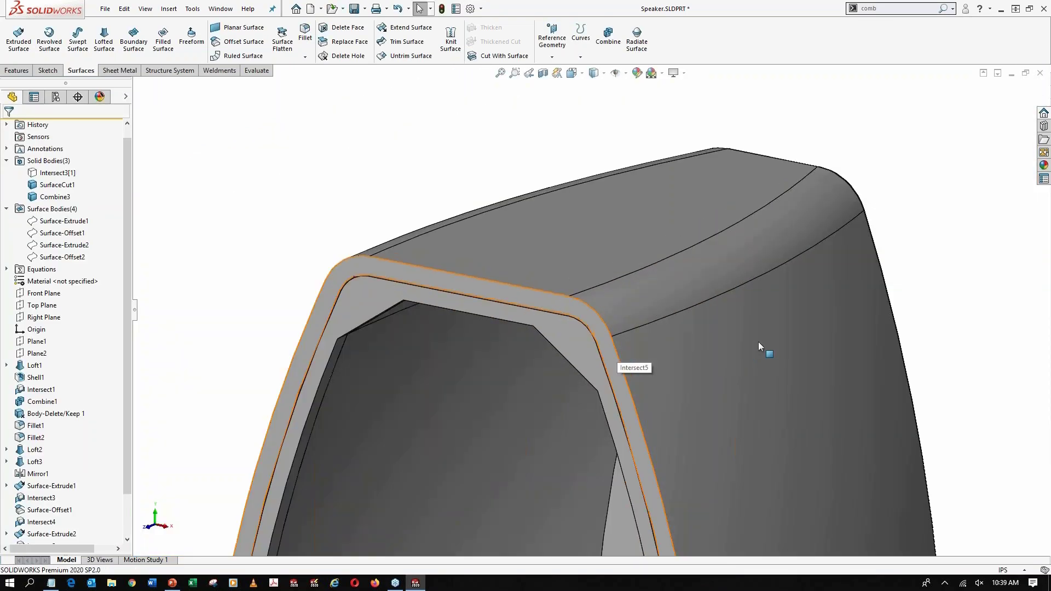
pyautogui.press('Tab')
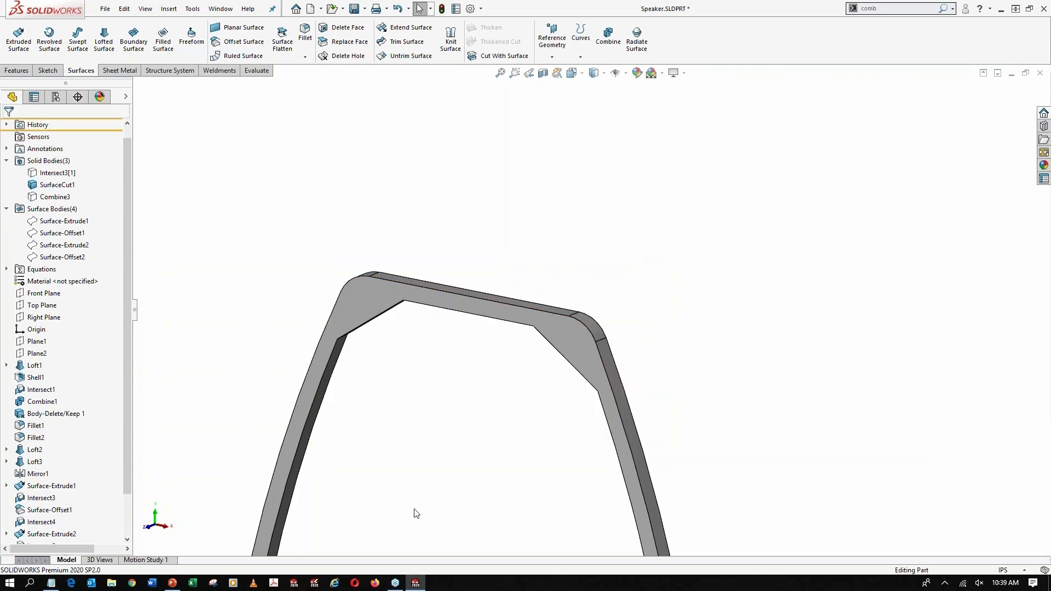
pyautogui.hotkey('shift', 'Tab')
pyautogui.moveTo(540, 395); pyautogui.dragTo(355, 367, button='middle')
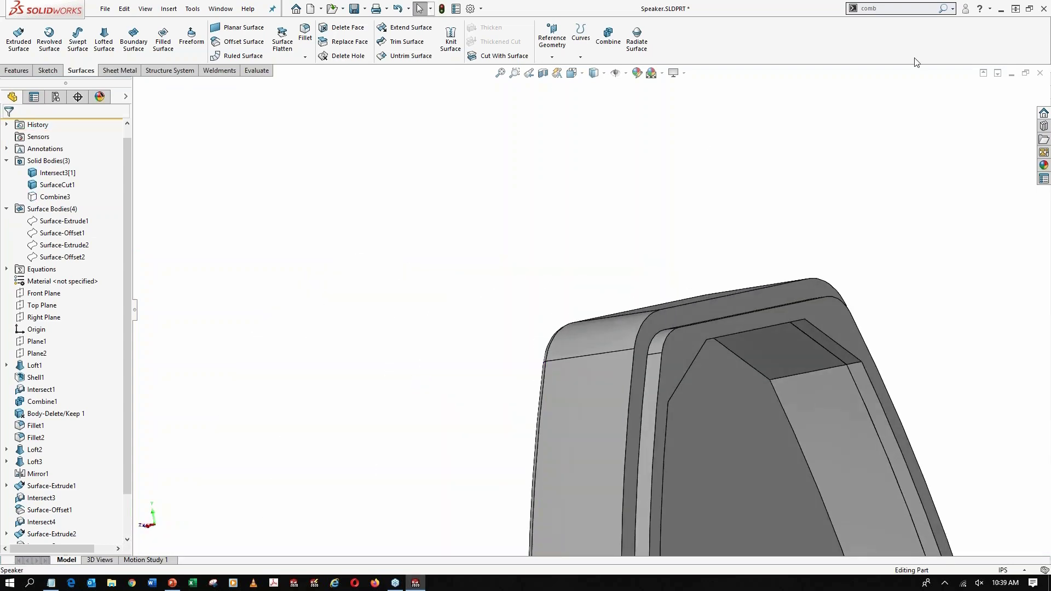
pyautogui.click(897, 11)
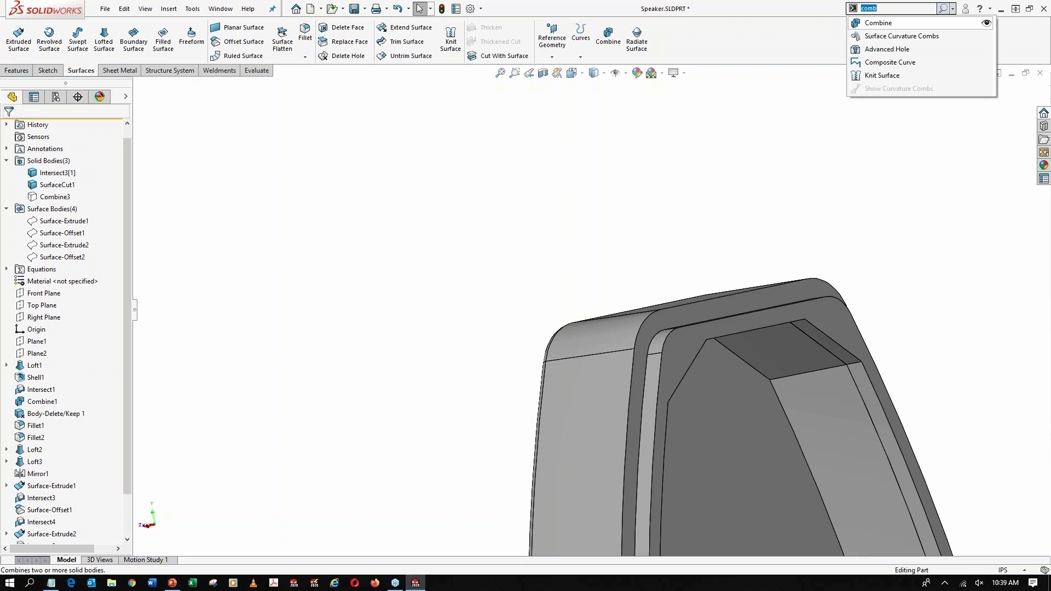
pyautogui.click(898, 23)
pyautogui.click(695, 310)
pyautogui.click(670, 348)
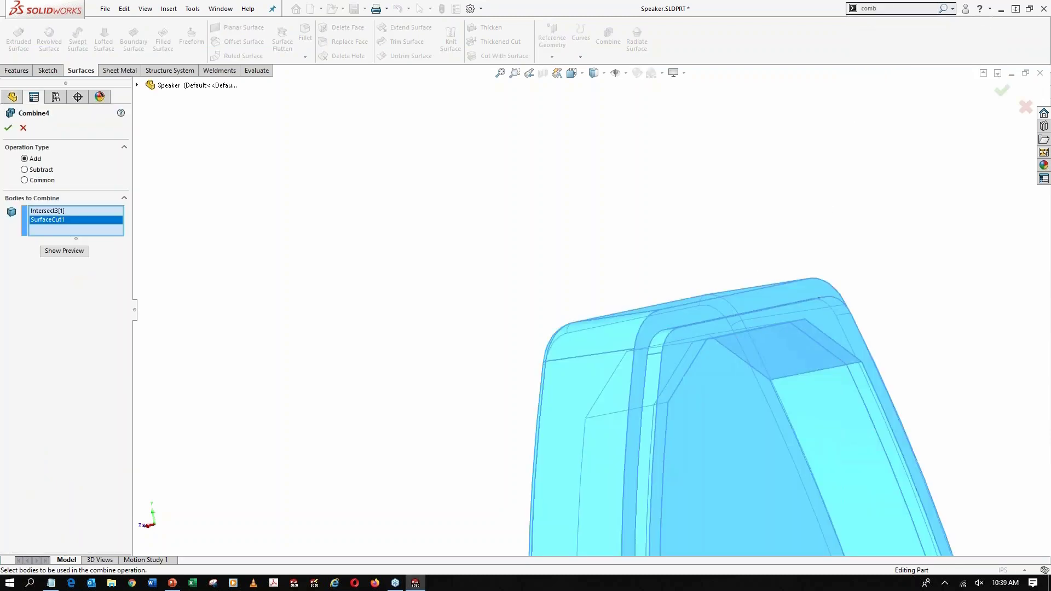
pyautogui.click(8, 128)
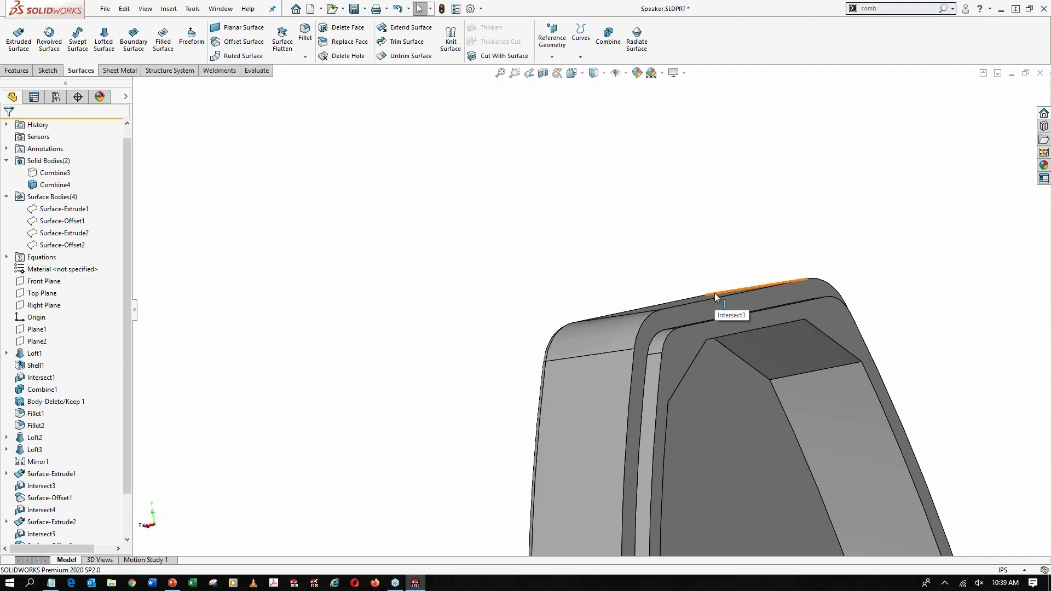
# Show the rear body again, temporarily hide the front body to examine the groove, and redisplay the complete housing in isometric view
pyautogui.hotkey('ctrl', '7')
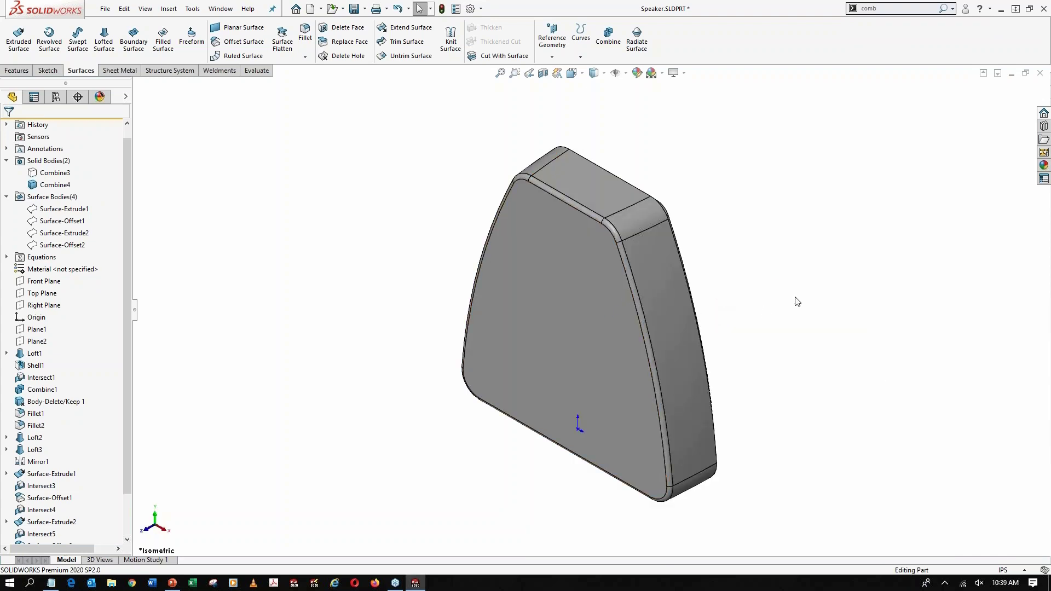
pyautogui.scroll(-2, 799, 297)
pyautogui.scroll(-3, 706, 304)
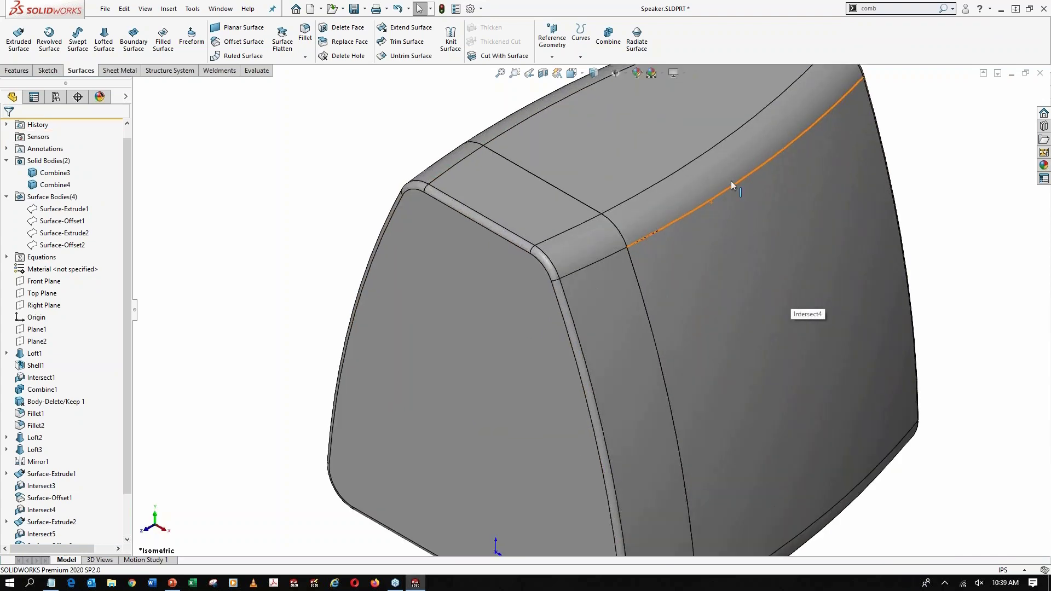
pyautogui.press('Tab')
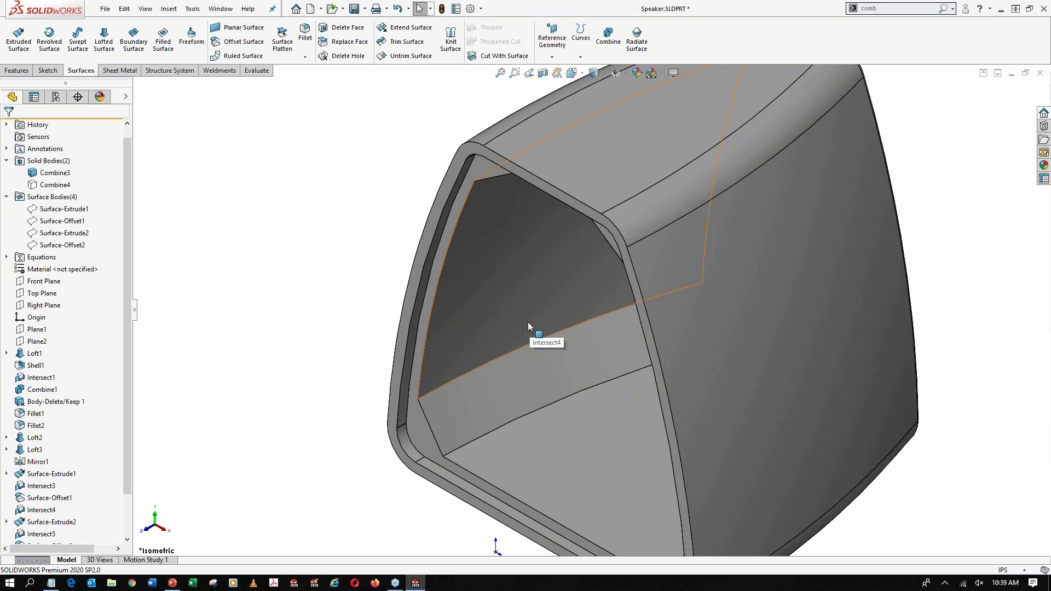
pyautogui.hotkey('shift', 'Tab')
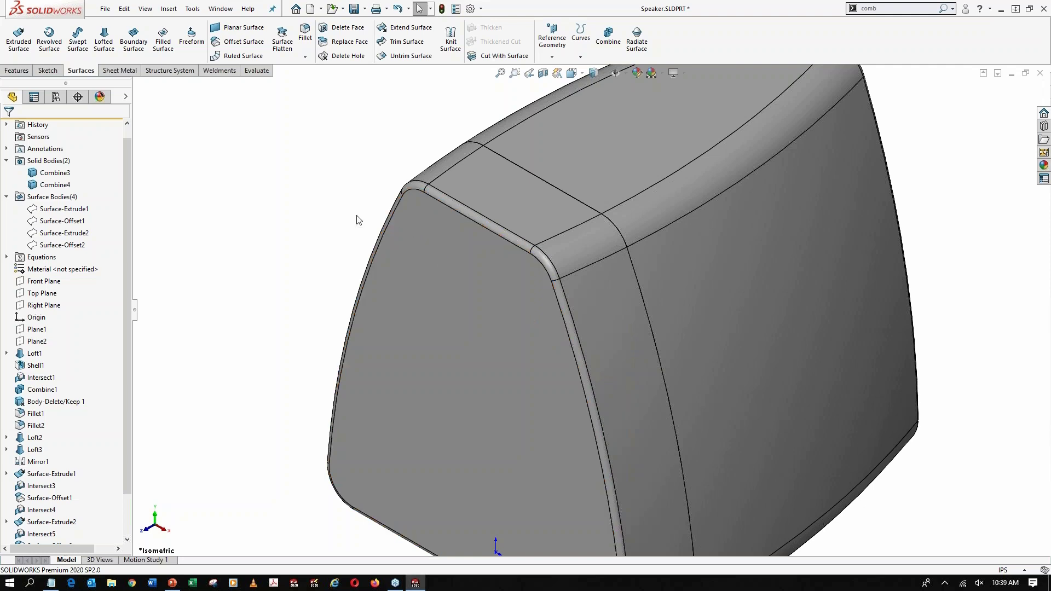
pyautogui.press('f')
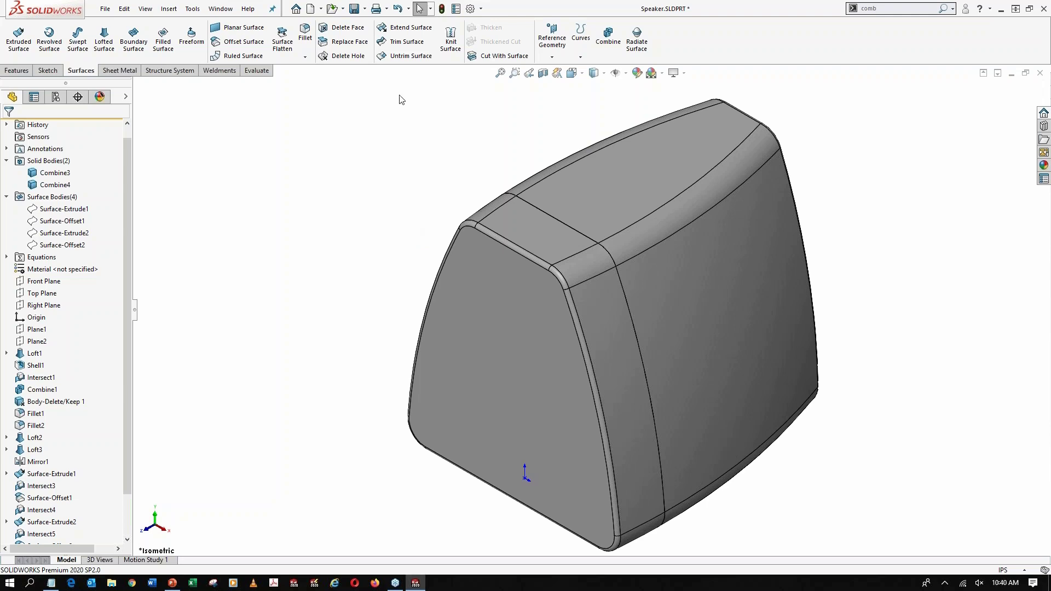
# Save and close the speaker part and open the recent document Structure System_finished.SLDPRT
pyautogui.click(354, 8)
pyautogui.hotkey('ctrl', 'w')
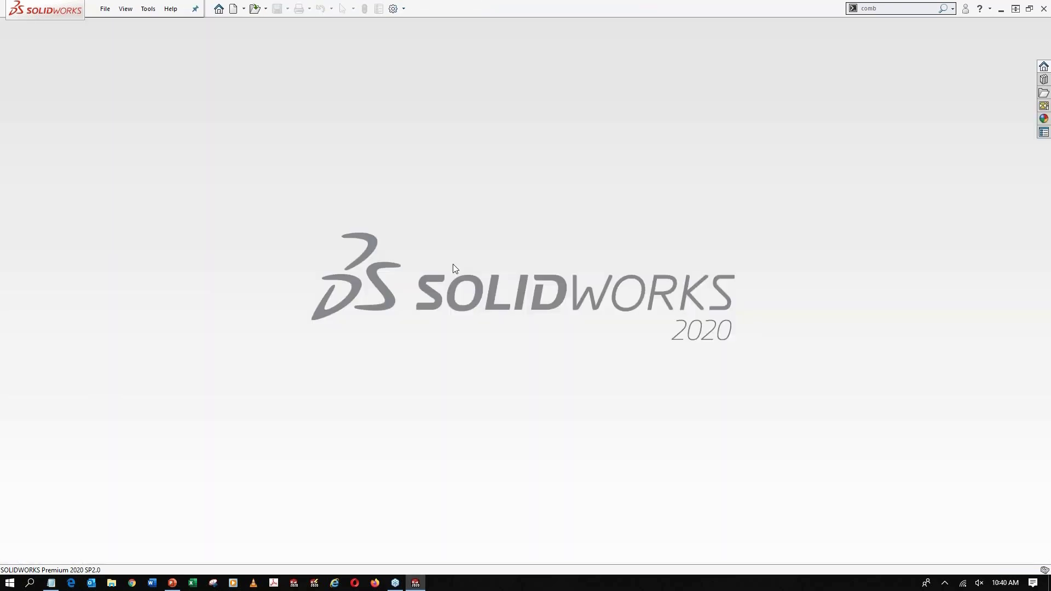
pyautogui.press('r')
pyautogui.click(512, 341)
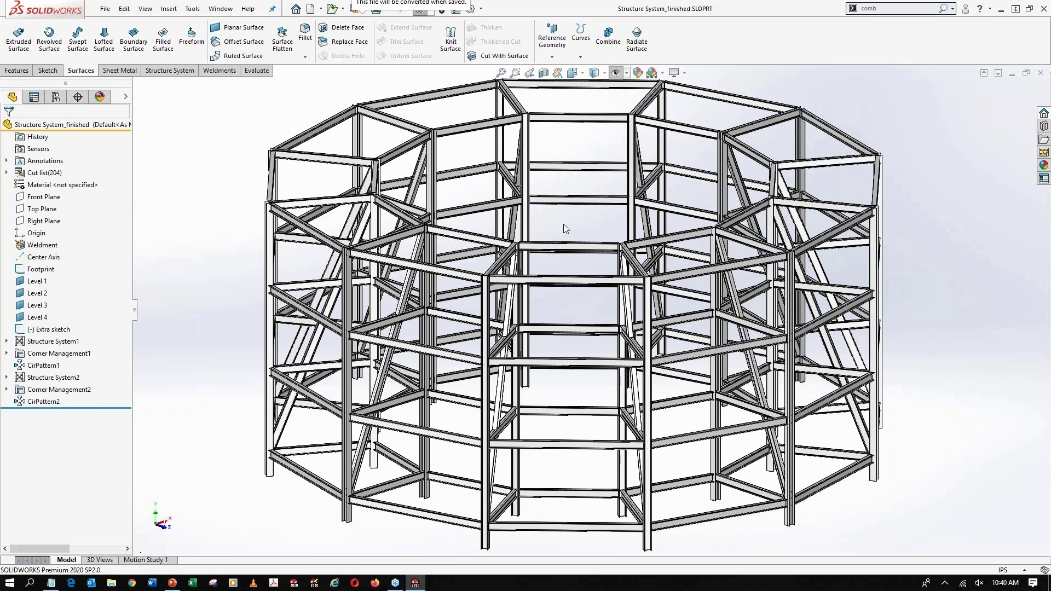
# Close the finished structure part and open the recent document Structure System.SLDPRT
pyautogui.moveTo(563, 224)
pyautogui.mouseDown(button='middle')
pyautogui.moveTo(575, 219)
pyautogui.moveTo(563, 227)
pyautogui.mouseUp(button='middle')
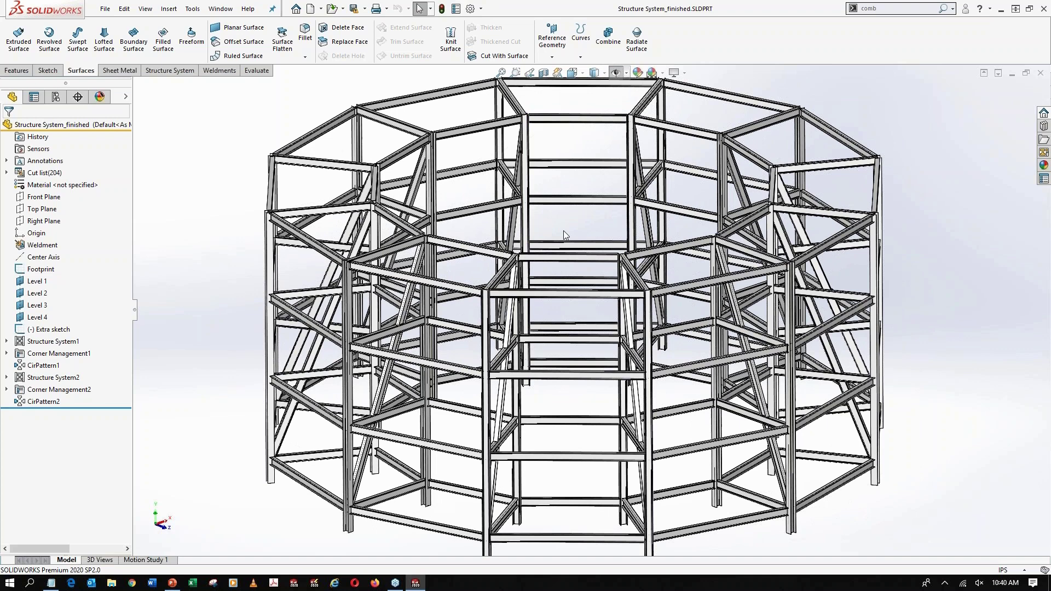
pyautogui.hotkey('ctrl', 'w')
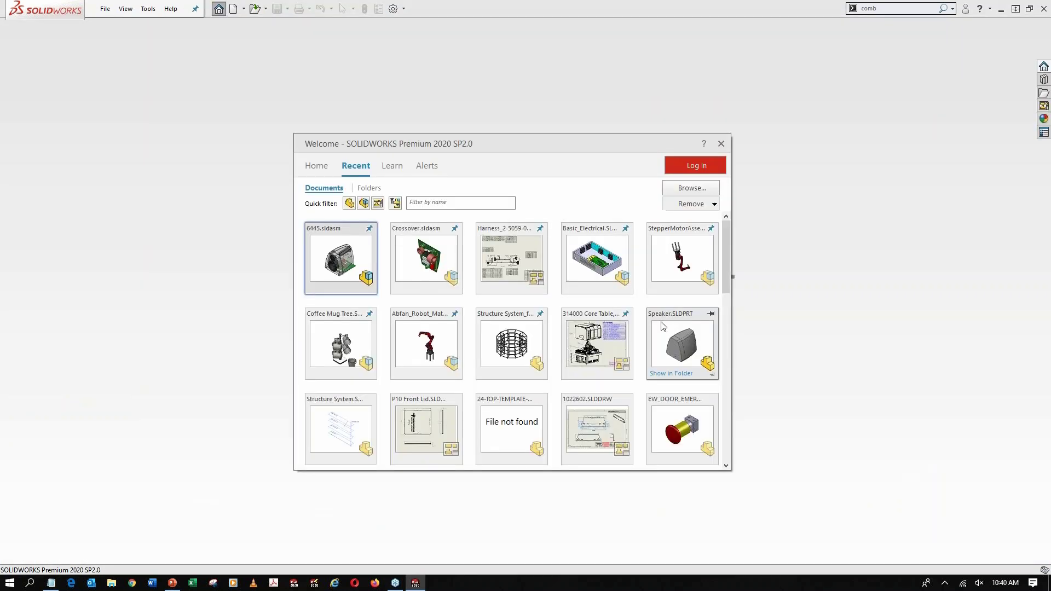
pyautogui.click(349, 429)
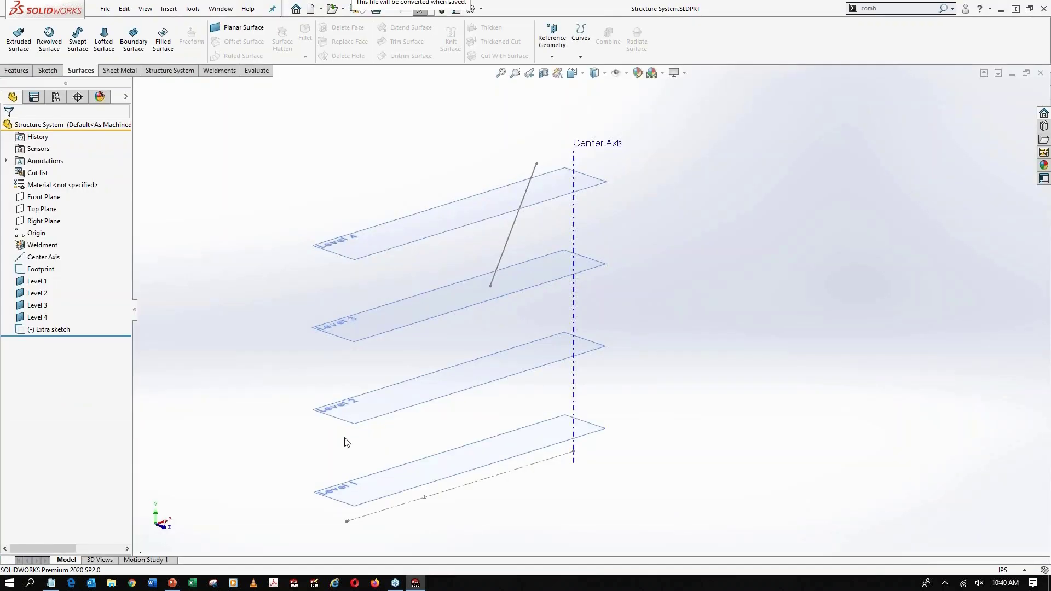
# Start a new structure system and set the primary member profile to _CHFT Profiles, W Section, size W12x65
pyautogui.click(169, 70)
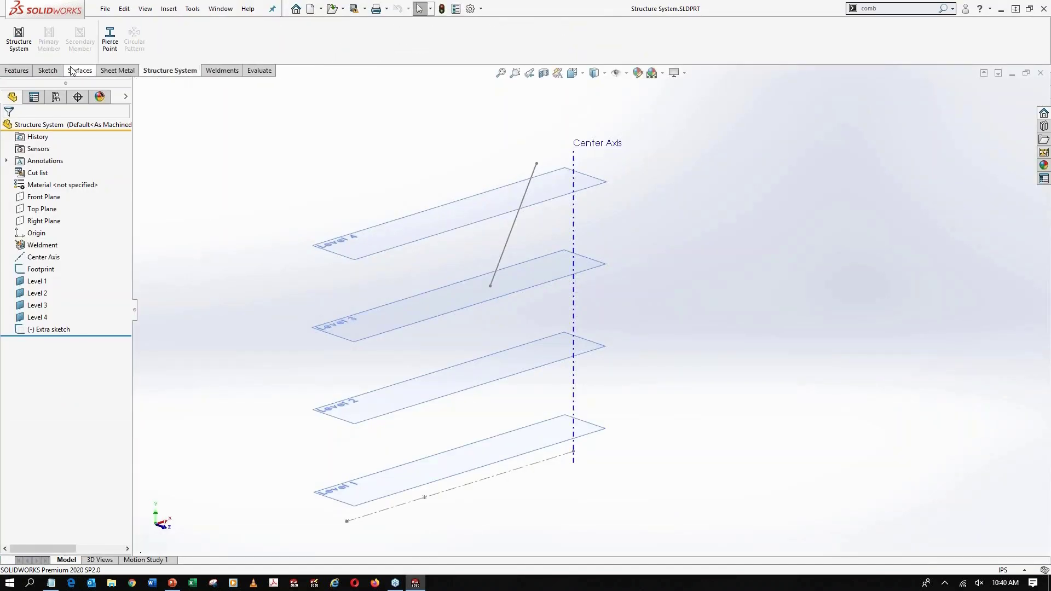
pyautogui.click(19, 48)
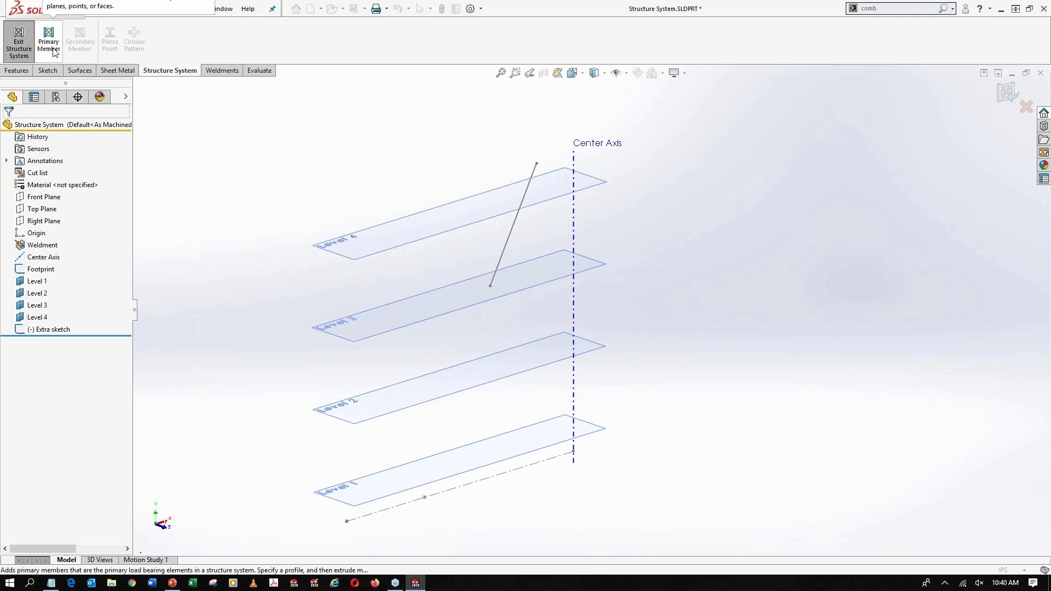
pyautogui.click(54, 53)
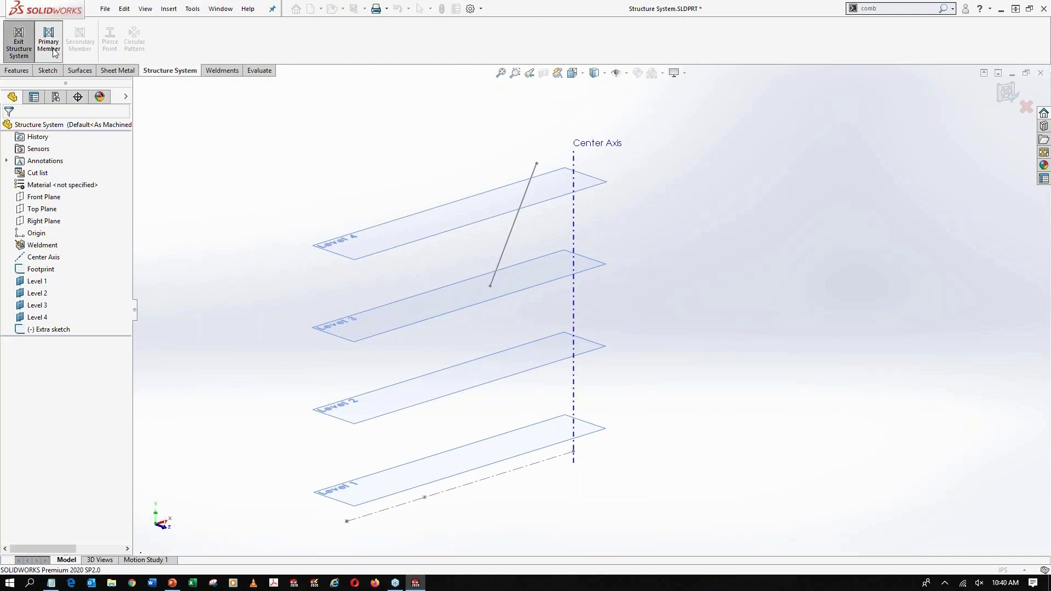
pyautogui.click(45, 146)
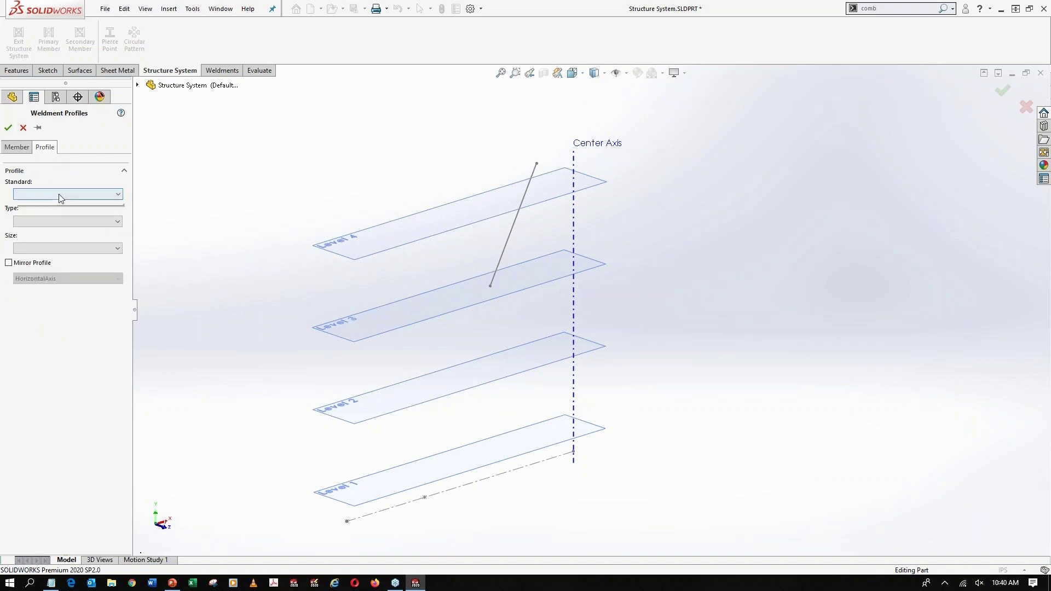
pyautogui.click(61, 195)
pyautogui.click(52, 211)
pyautogui.click(60, 228)
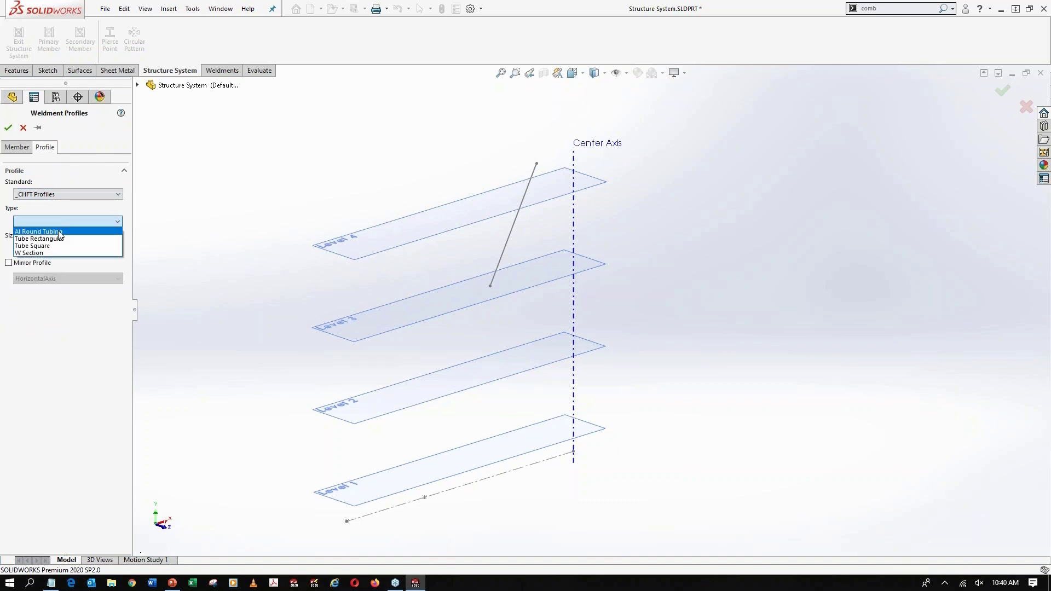
pyautogui.click(58, 245)
pyautogui.click(58, 249)
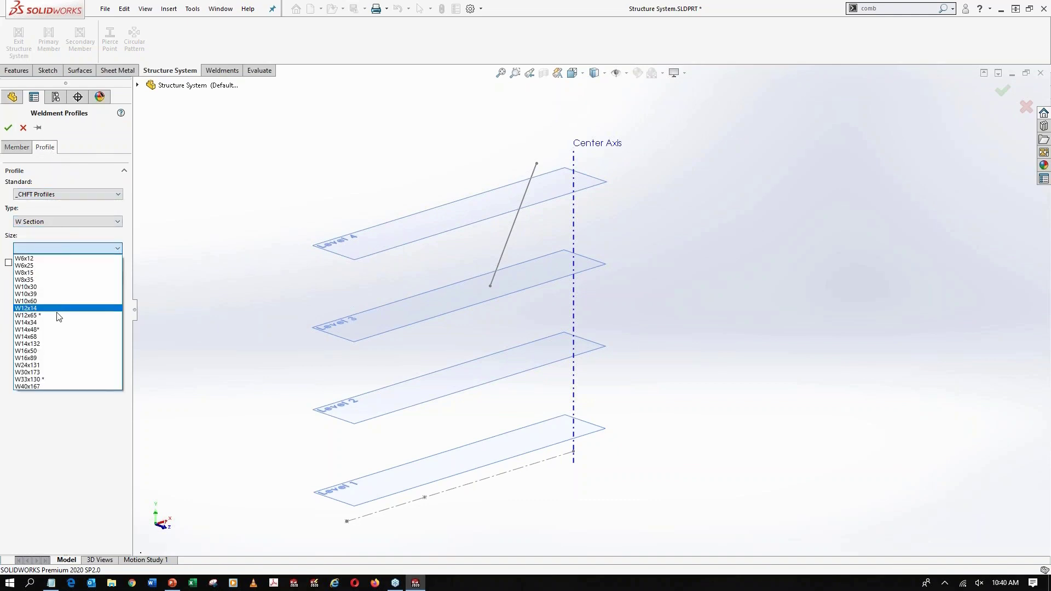
pyautogui.click(28, 315)
# Set up point length primary members at the two Footprint sketch points, with end condition Up to Plane and plane Level 4
pyautogui.click(17, 149)
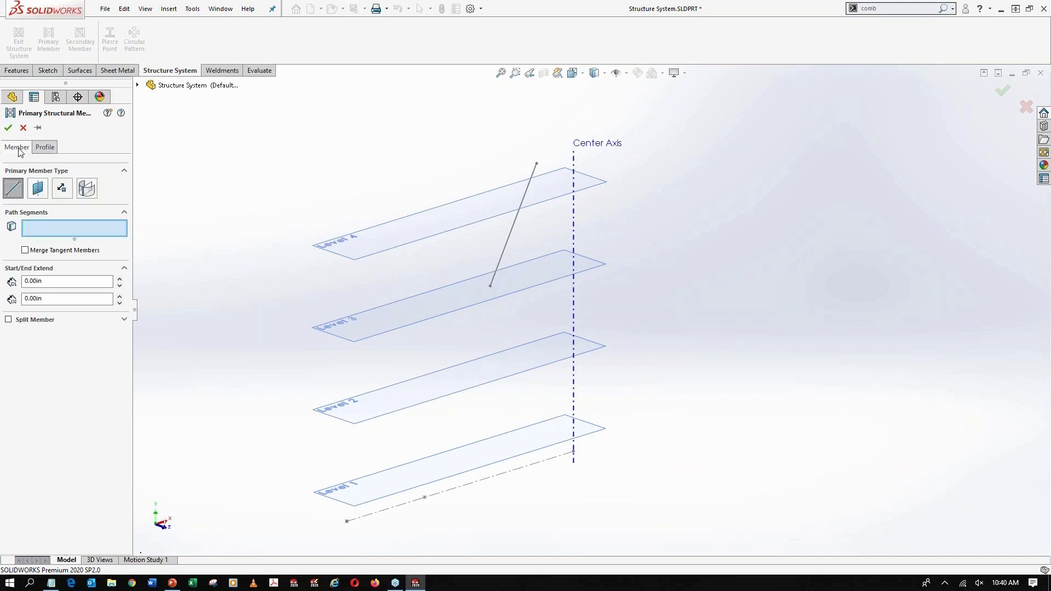
pyautogui.click(62, 189)
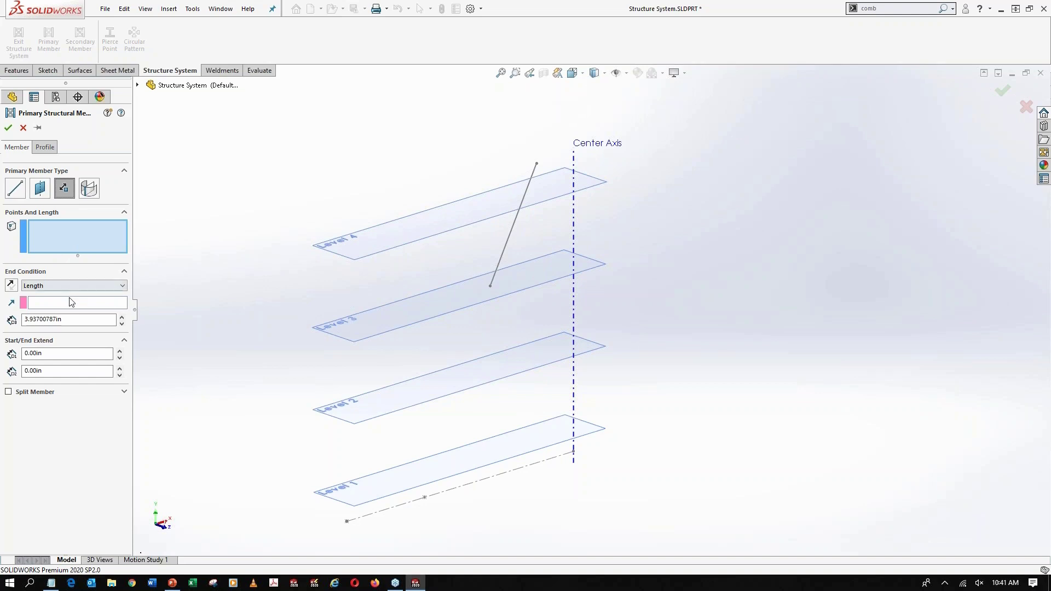
pyautogui.click(76, 285)
pyautogui.click(67, 319)
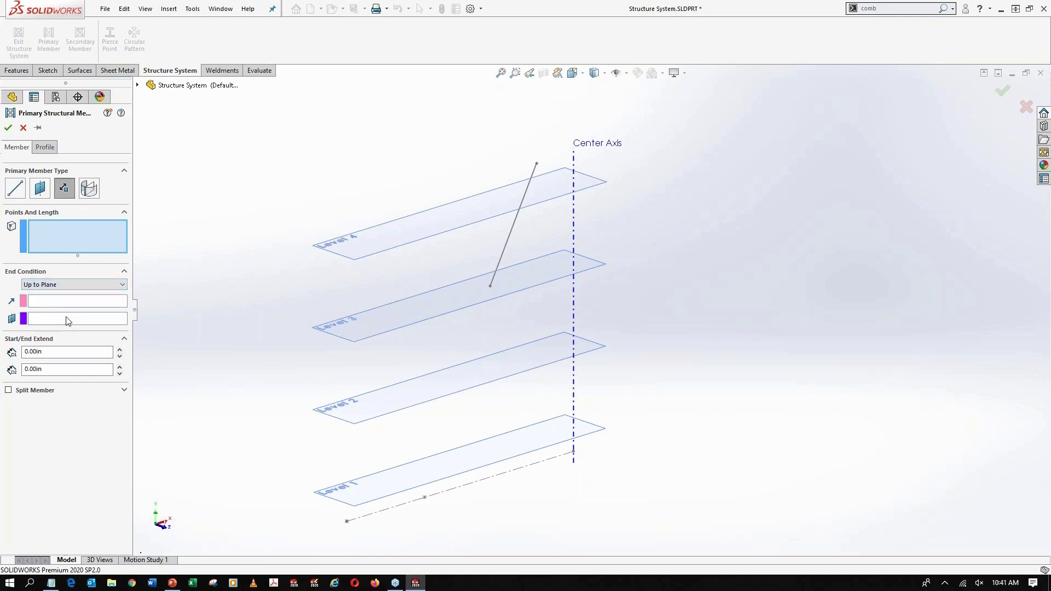
pyautogui.click(353, 261)
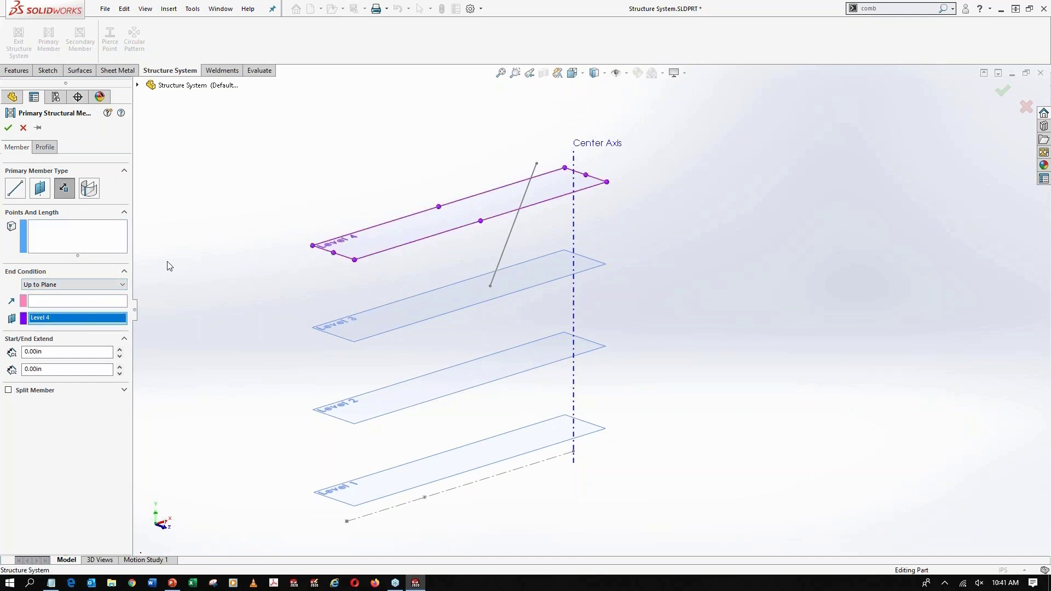
pyautogui.click(93, 245)
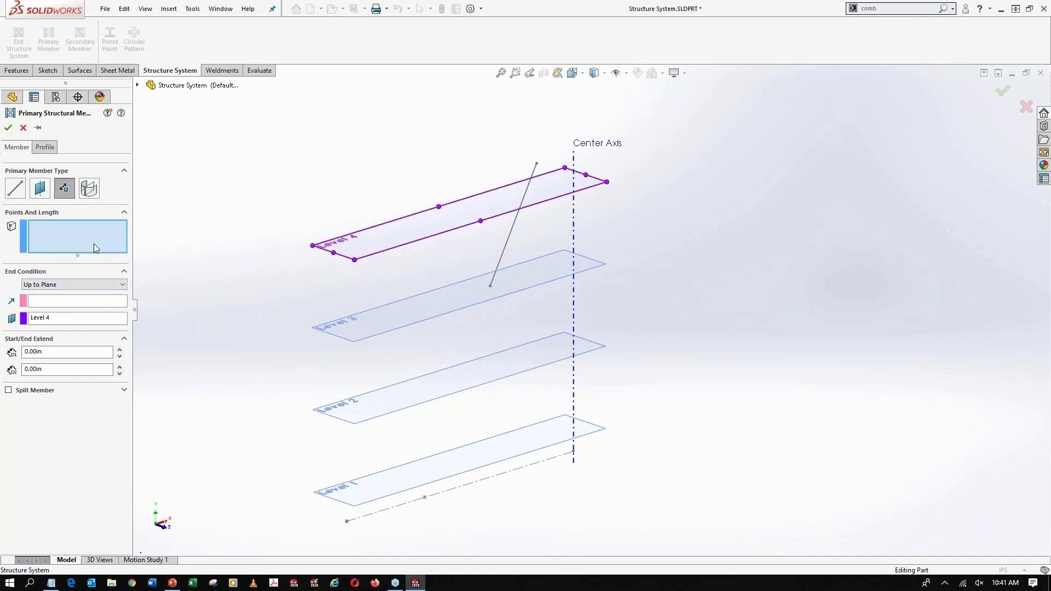
pyautogui.click(425, 496)
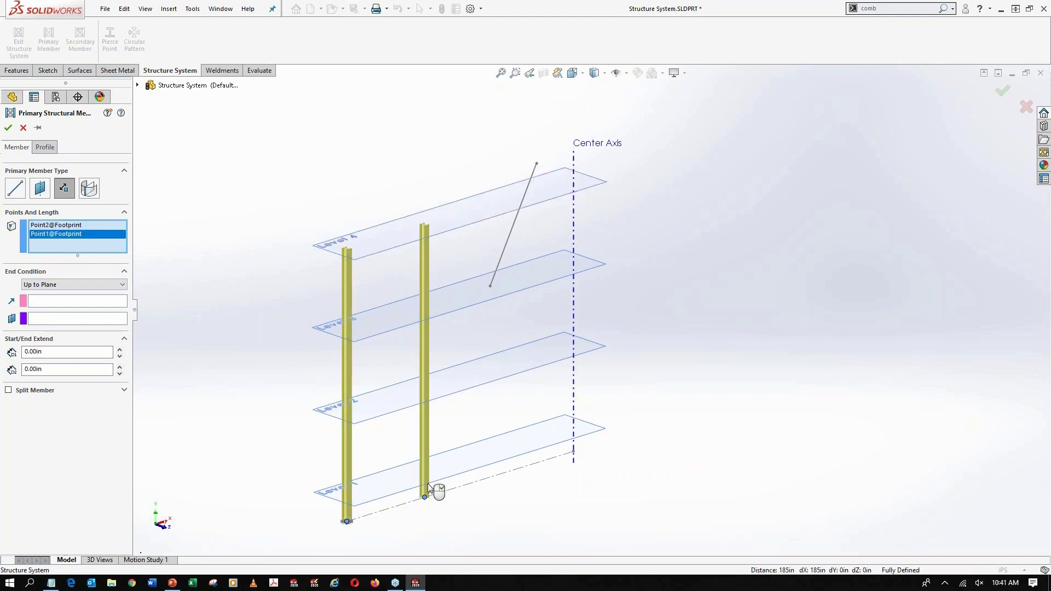
# Try using the slanted Extra sketch line as the direction for the two columns
pyautogui.click(45, 301)
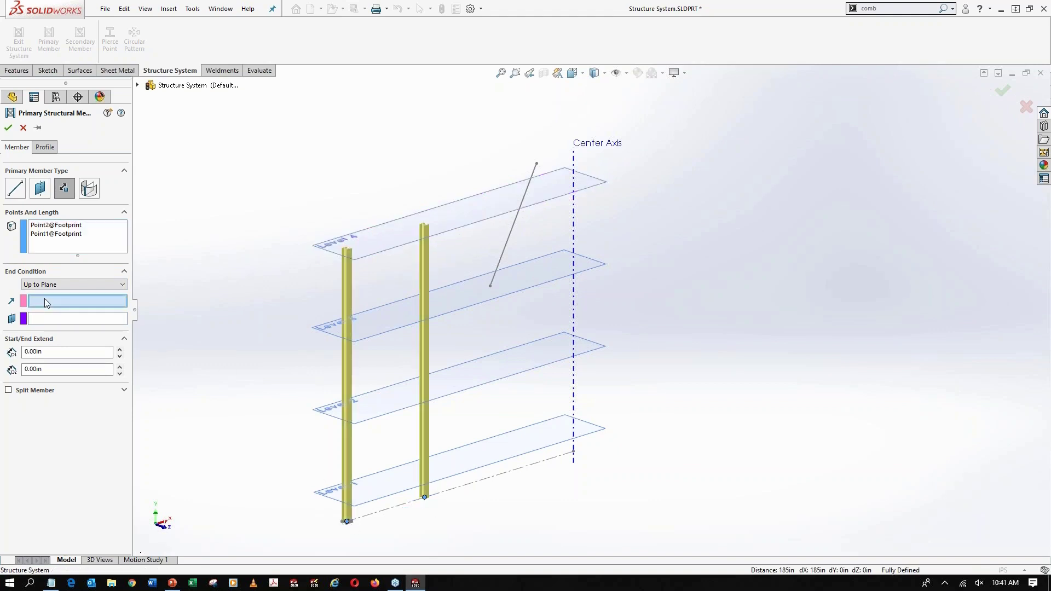
pyautogui.click(512, 232)
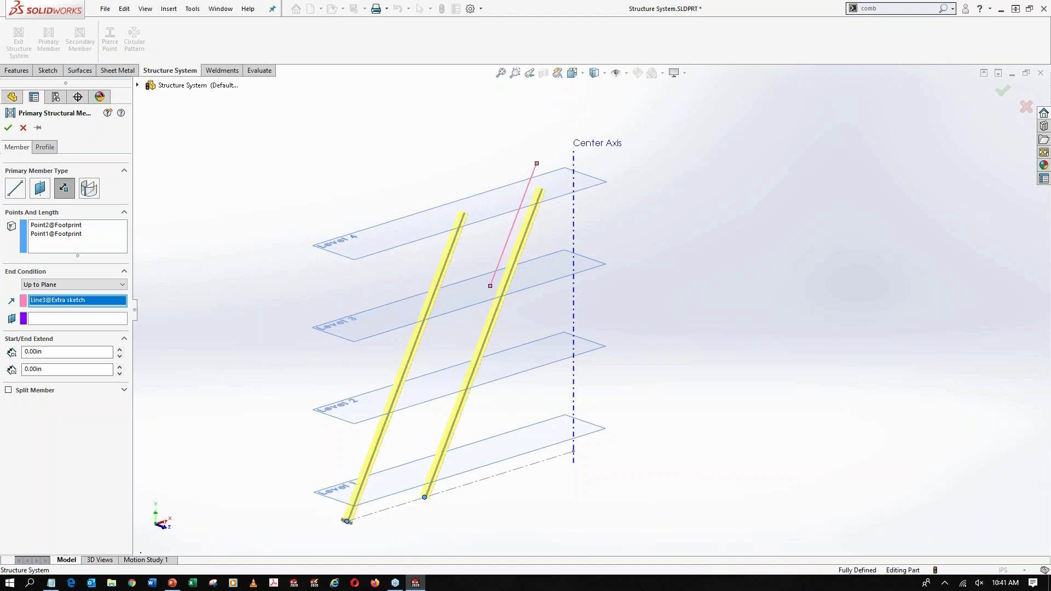
pyautogui.click(505, 235)
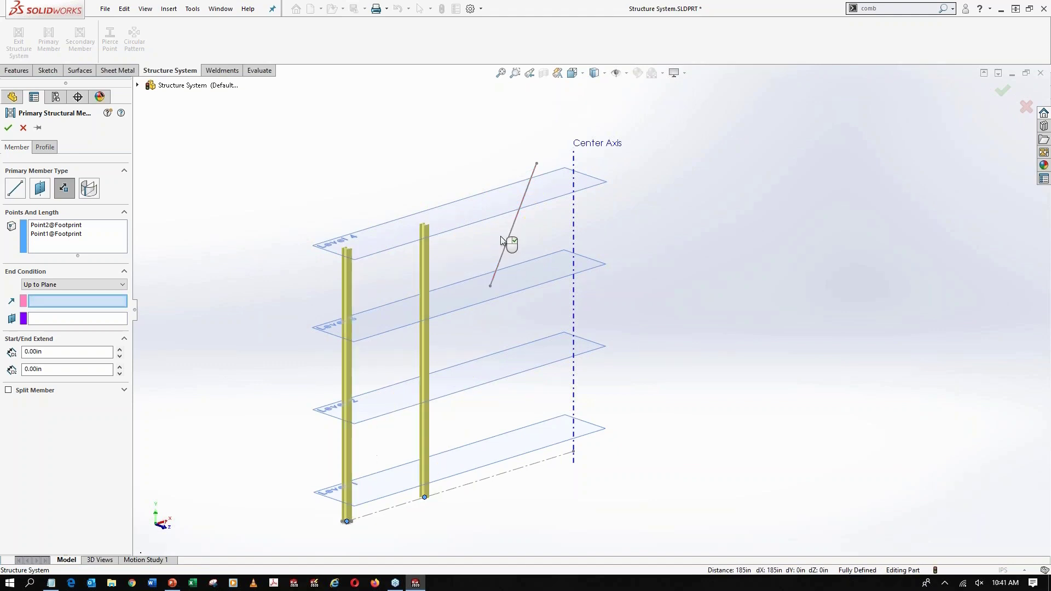
# Set Level 4 as the end plane of the two vertical columns and create them
pyautogui.click(58, 320)
pyautogui.click(360, 243)
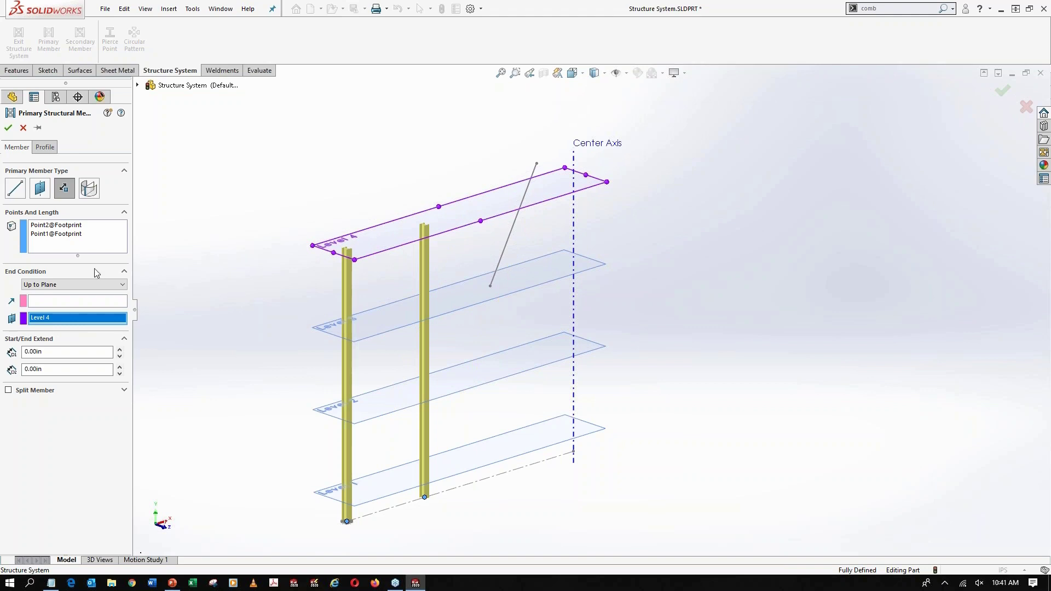
pyautogui.click(8, 128)
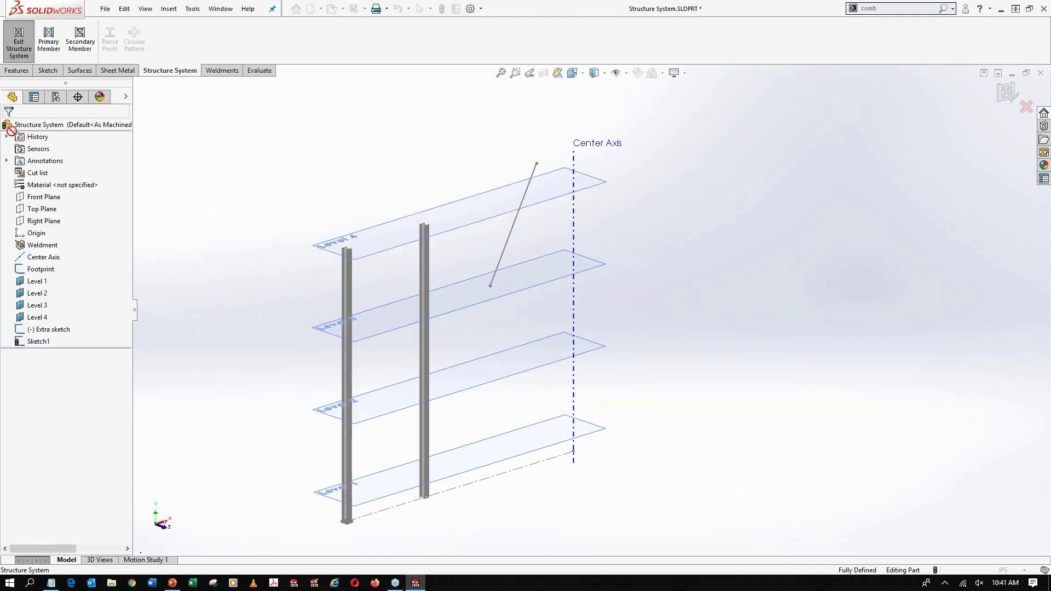
# Set up secondary members between the two columns at planes Level 4, Level 3, Level 2 and Level 1
pyautogui.click(75, 59)
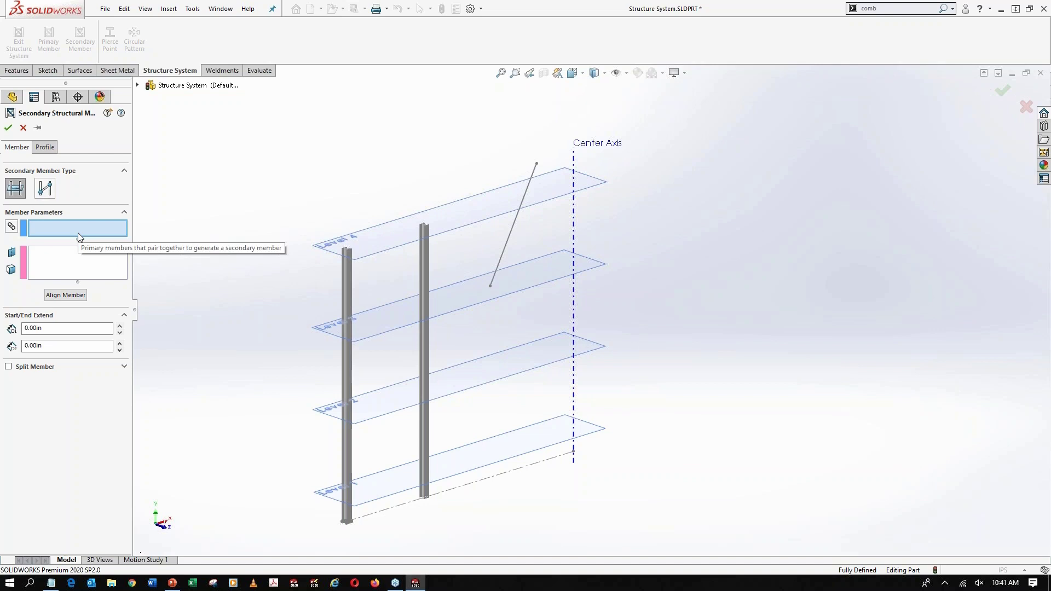
pyautogui.click(353, 292)
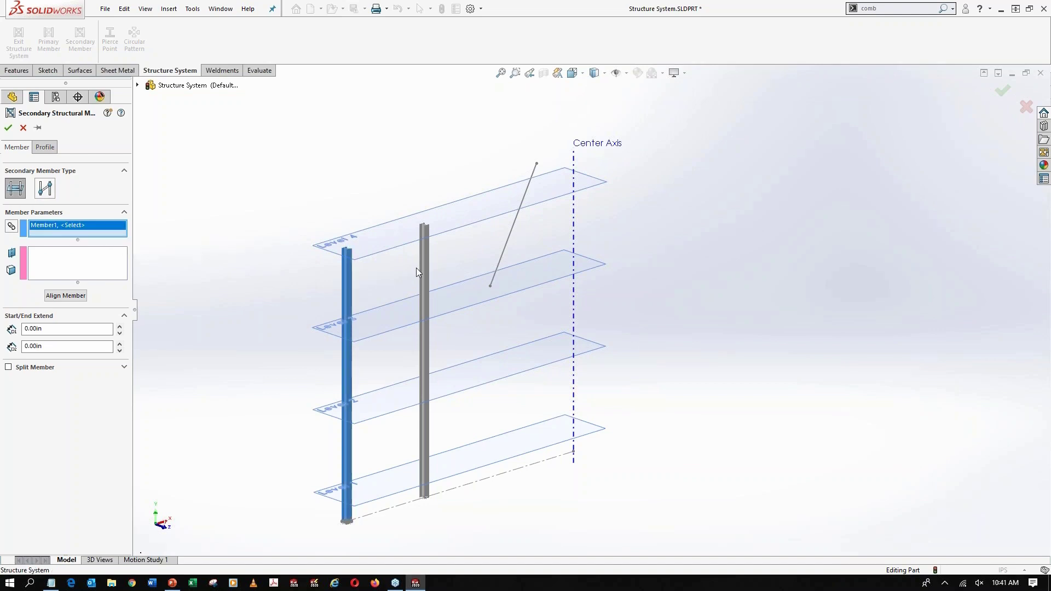
pyautogui.click(425, 261)
pyautogui.click(97, 260)
pyautogui.click(360, 258)
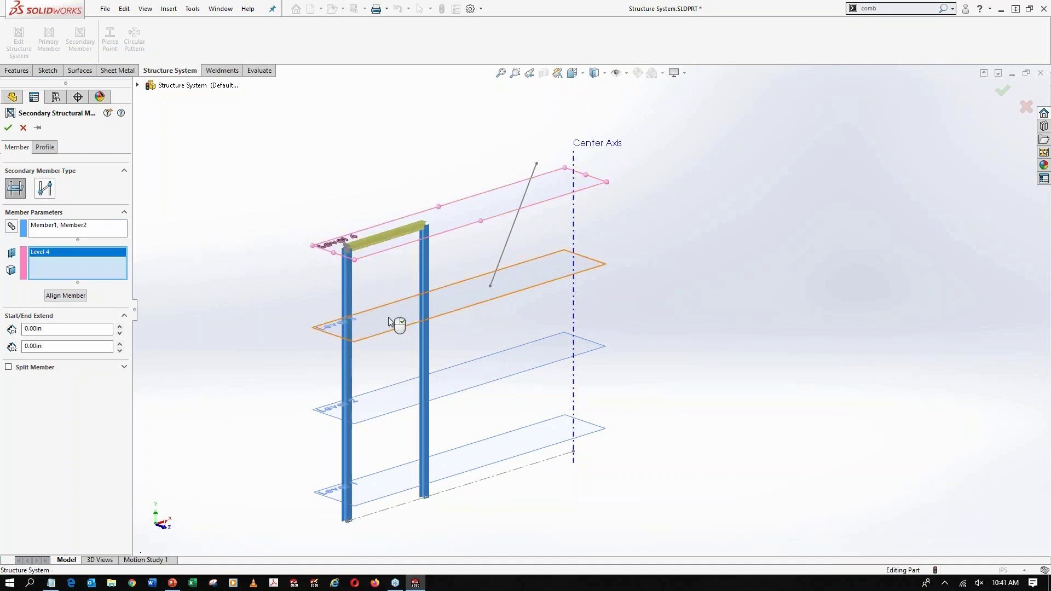
pyautogui.click(399, 324)
pyautogui.click(401, 422)
pyautogui.click(399, 481)
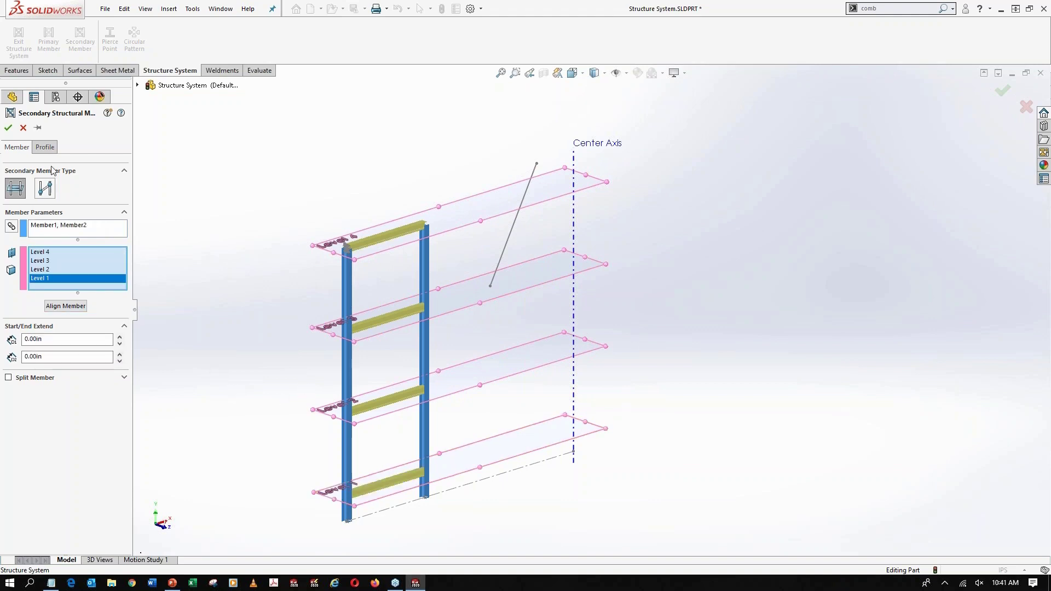
# Set the horizontal beams' pierce point to the midpoint of the profile's top flange edge, create them, and restore the previous view
pyautogui.click(45, 147)
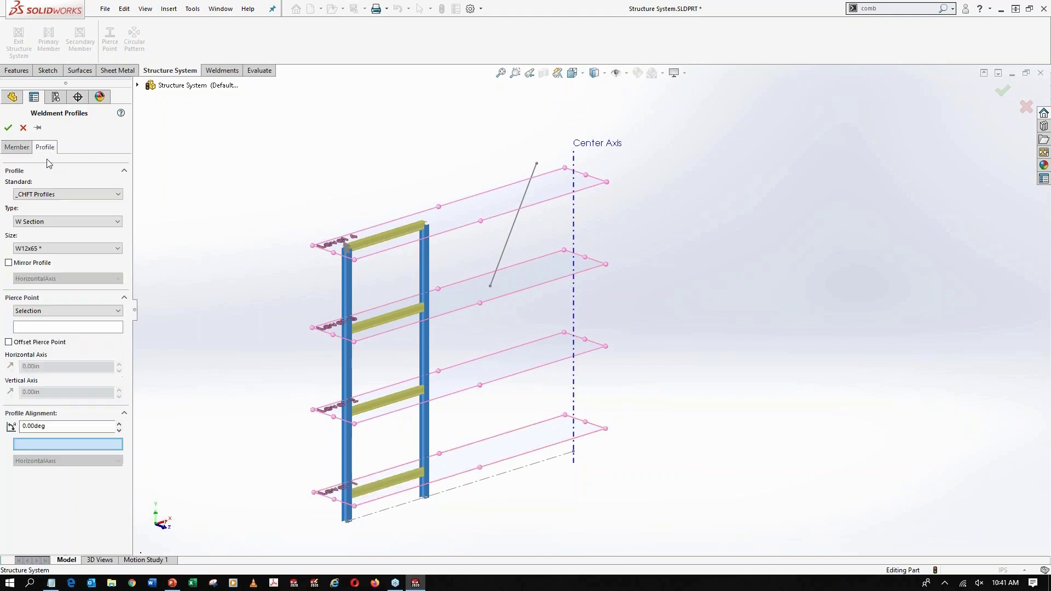
pyautogui.click(71, 327)
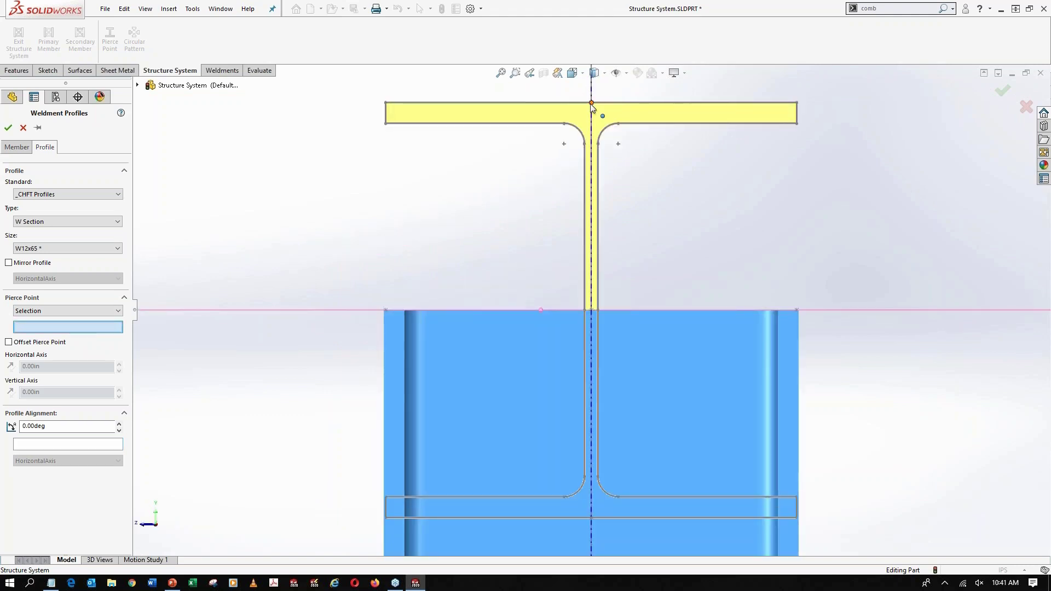
pyautogui.click(591, 102)
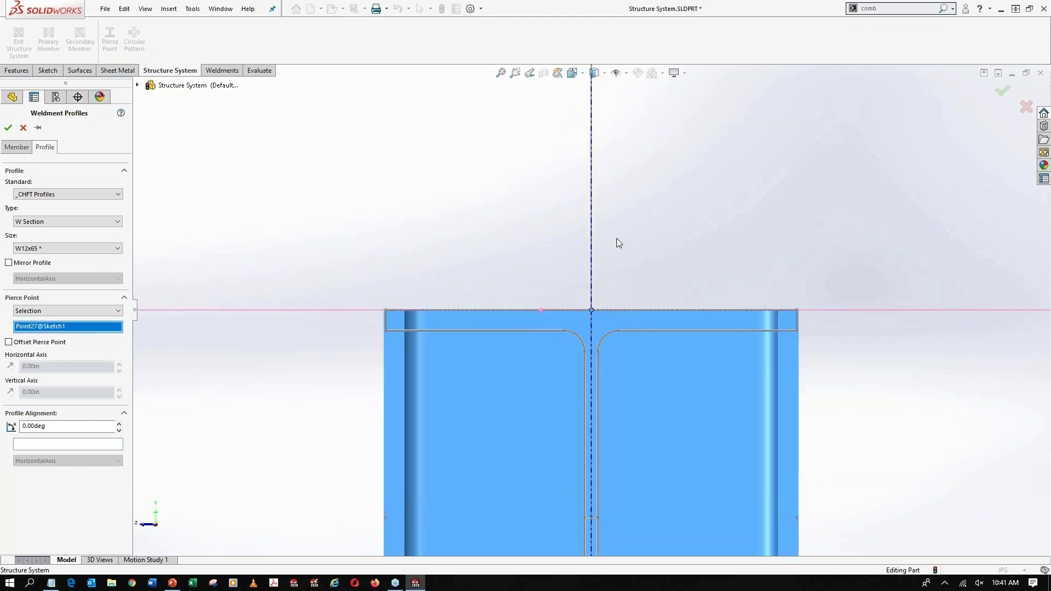
pyautogui.click(8, 128)
pyautogui.click(529, 72)
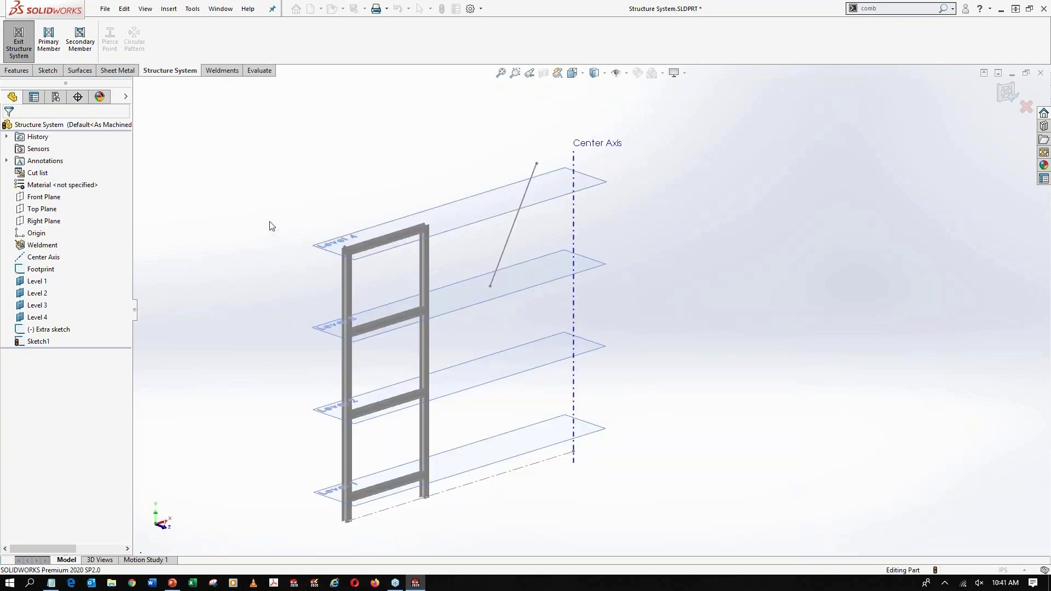
# Set up a point-to-point secondary member running between the frame's top Level 4 beam and its bottom Level 1 beam
pyautogui.click(82, 43)
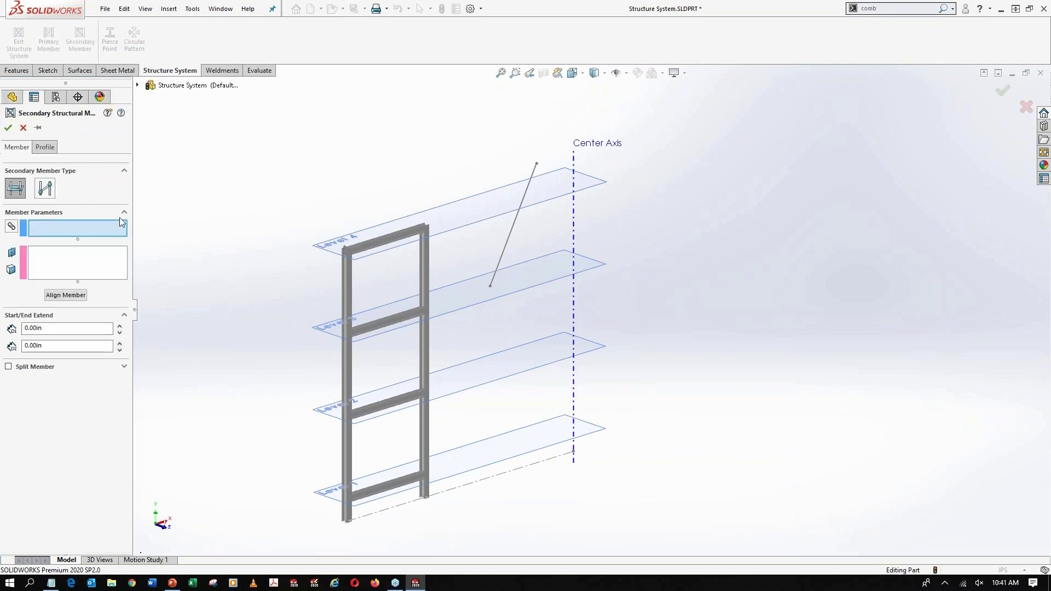
pyautogui.click(45, 188)
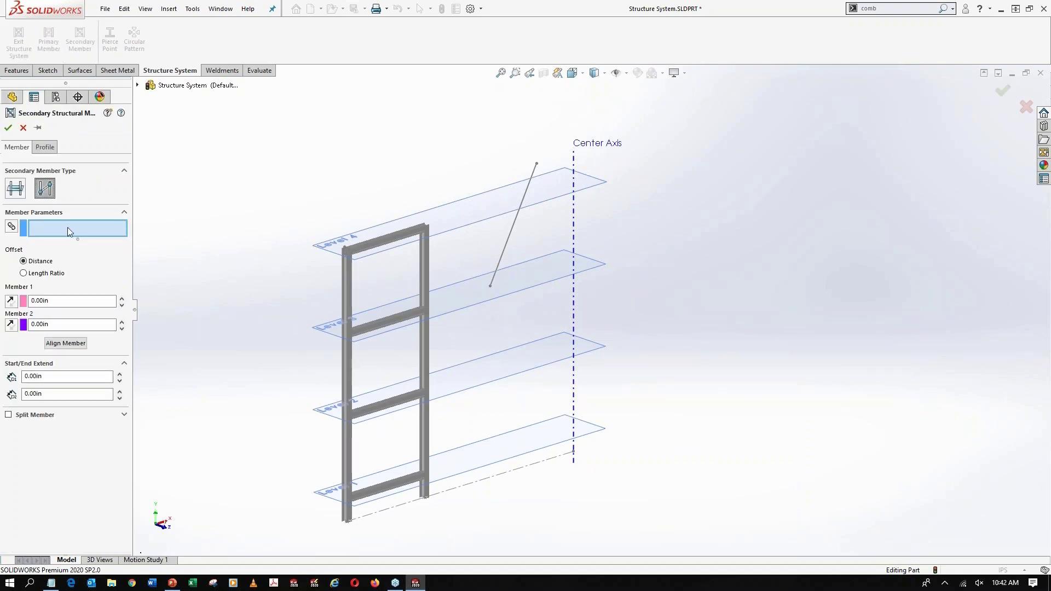
pyautogui.click(392, 250)
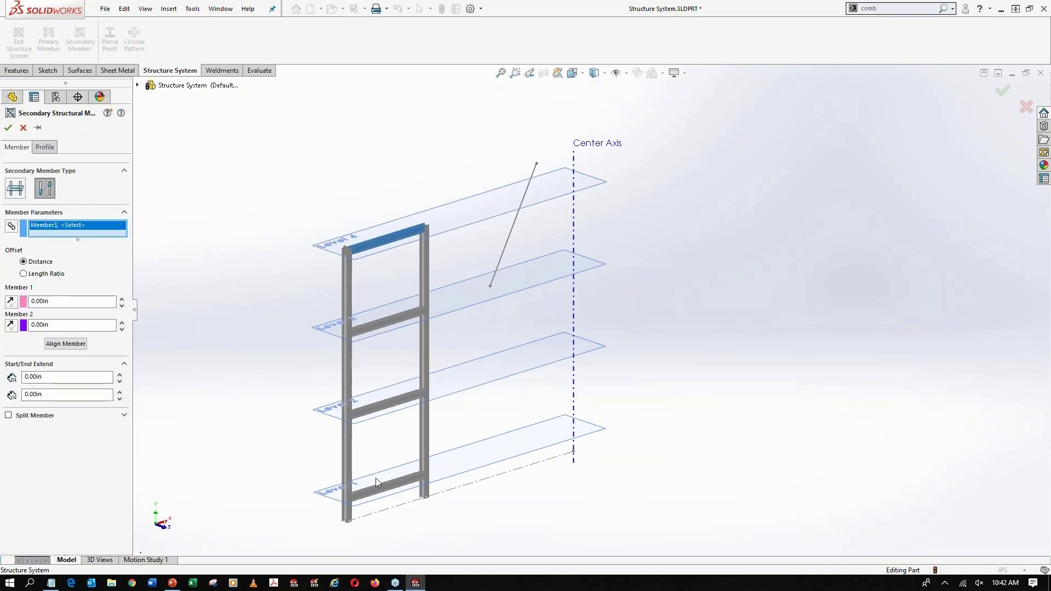
pyautogui.click(381, 494)
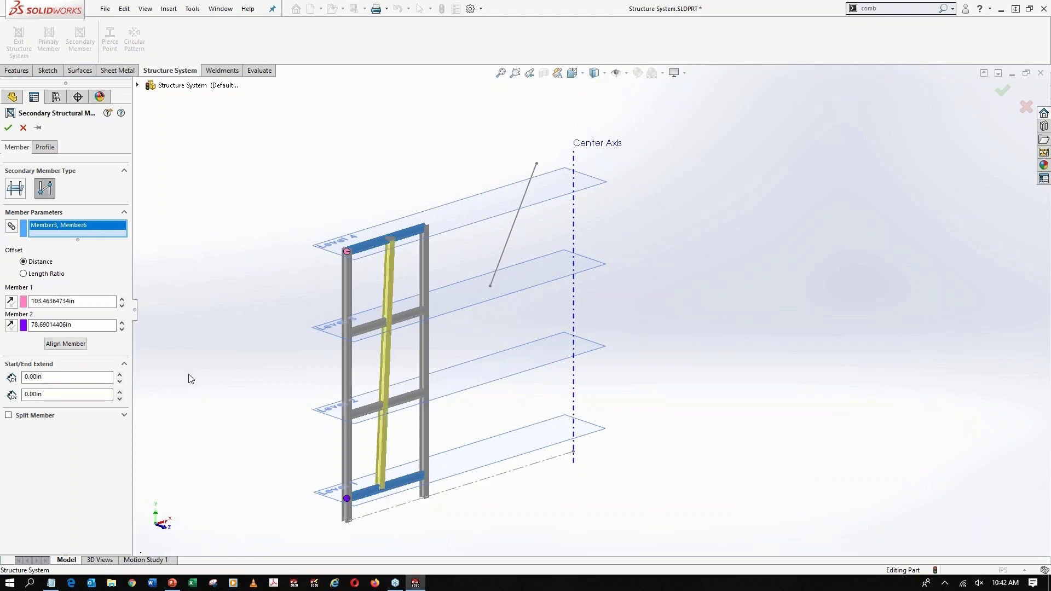
# Set both brace end offsets to 0 in and flip the Member 1 end so the brace runs corner to corner
pyautogui.doubleClick(92, 304)
pyautogui.write('0')
pyautogui.press('Tab')
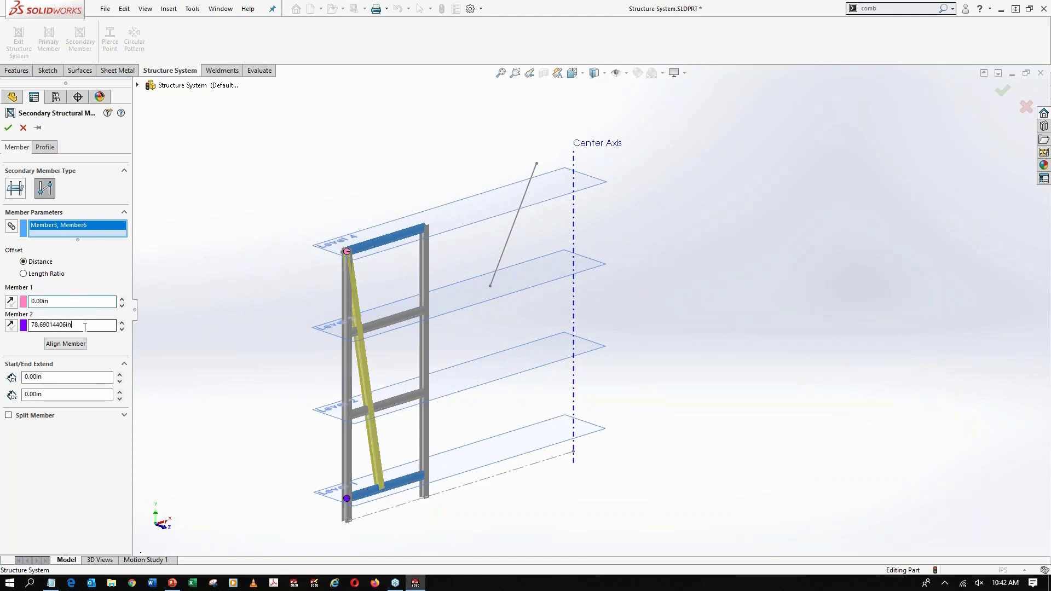
pyautogui.write('0')
pyautogui.click(11, 301)
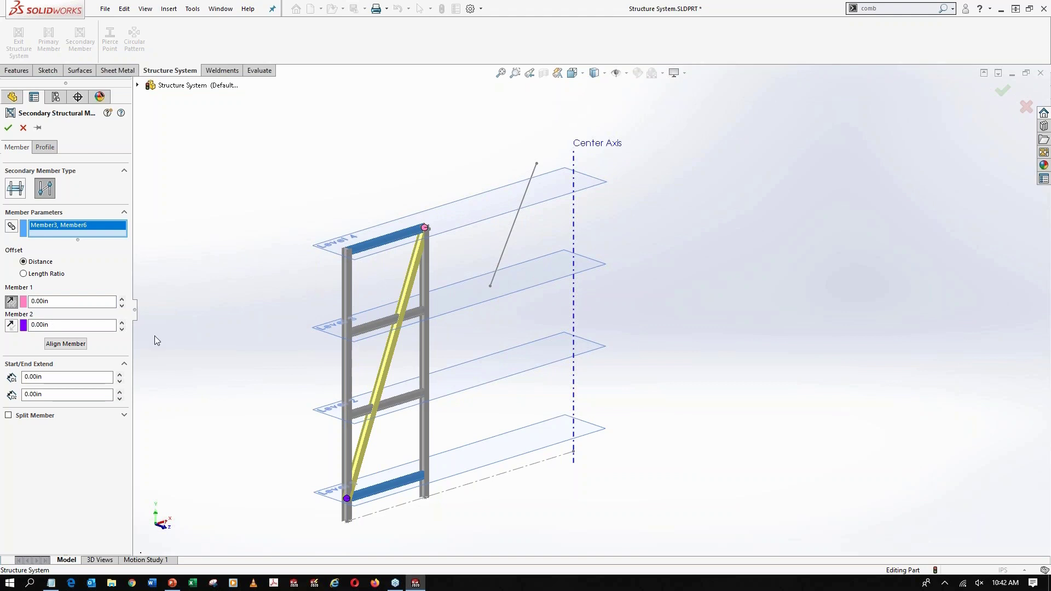
# Rotate the diagonal brace's W12x65 profile alignment to 90 degrees
pyautogui.click(45, 147)
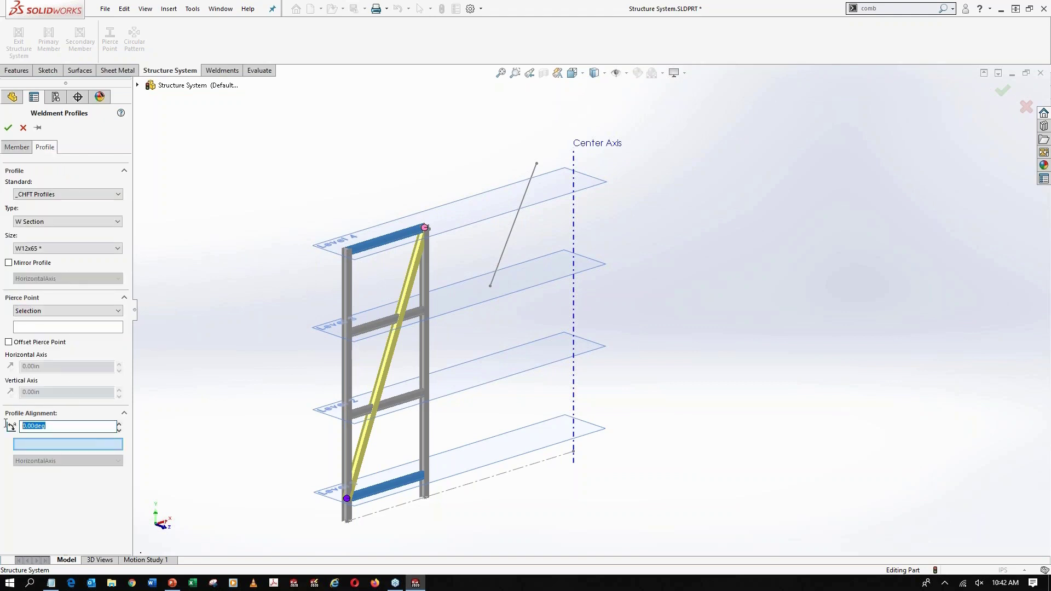
pyautogui.write('90')
pyautogui.press('Return')
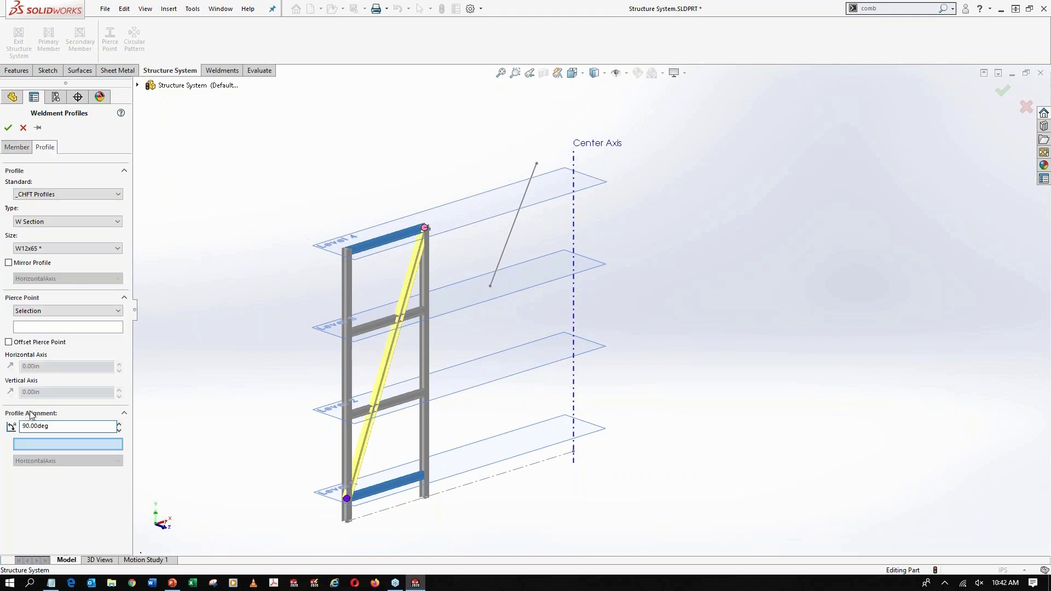
# Split the diagonal brace by reference at the two middle beams on Level 3 and Level 2, and create it
pyautogui.click(16, 147)
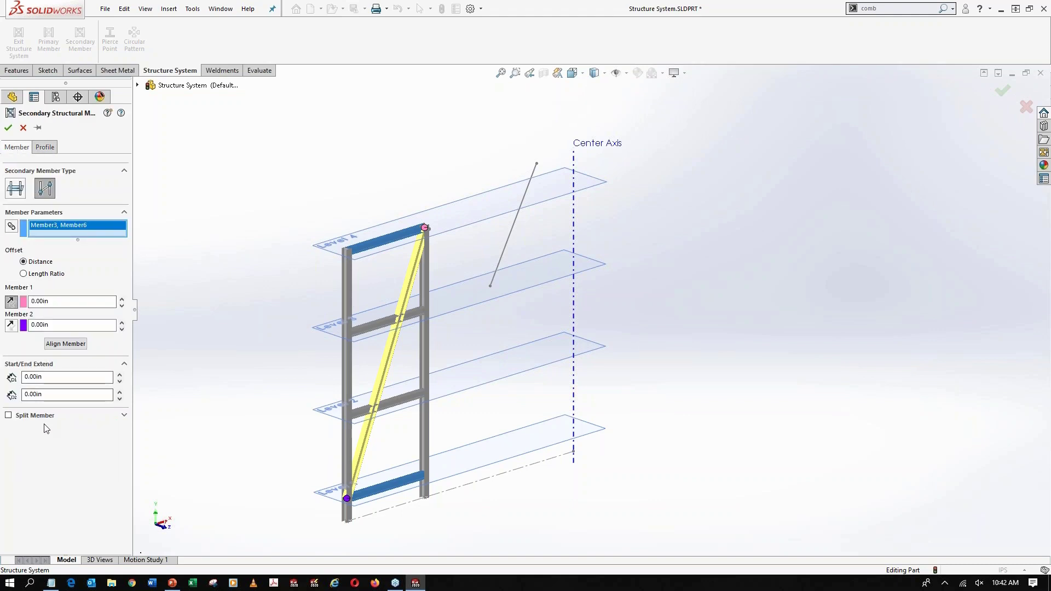
pyautogui.click(9, 414)
pyautogui.scroll(-3, 353, 368)
pyautogui.click(398, 308)
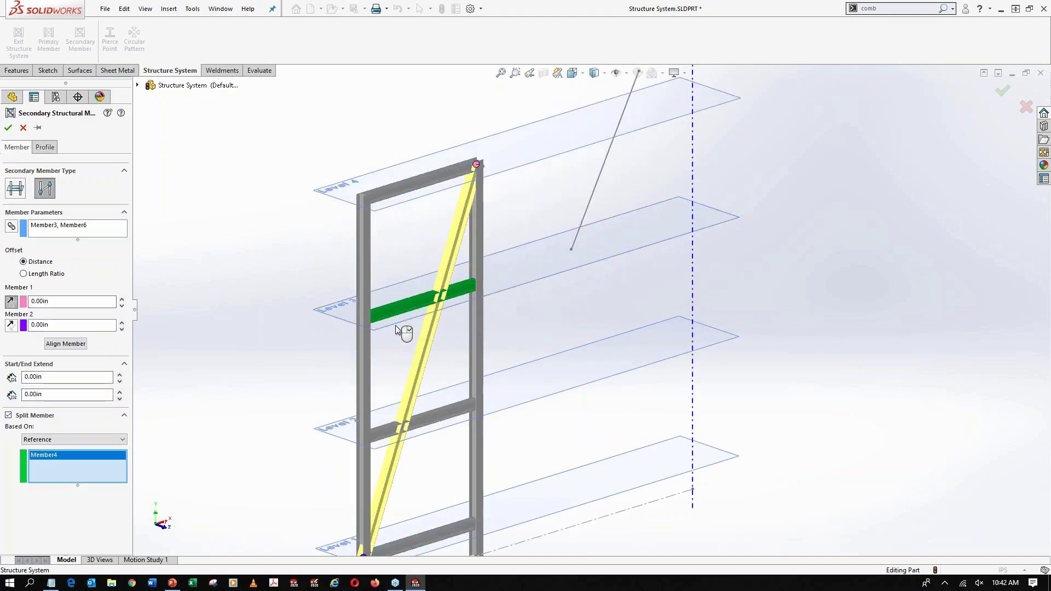
pyautogui.click(394, 429)
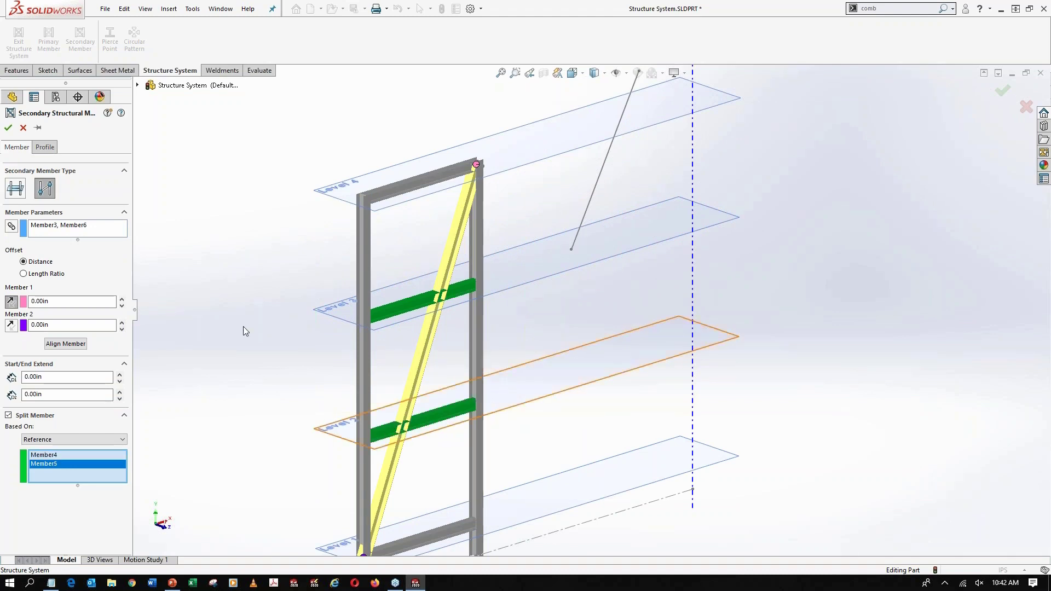
pyautogui.click(7, 129)
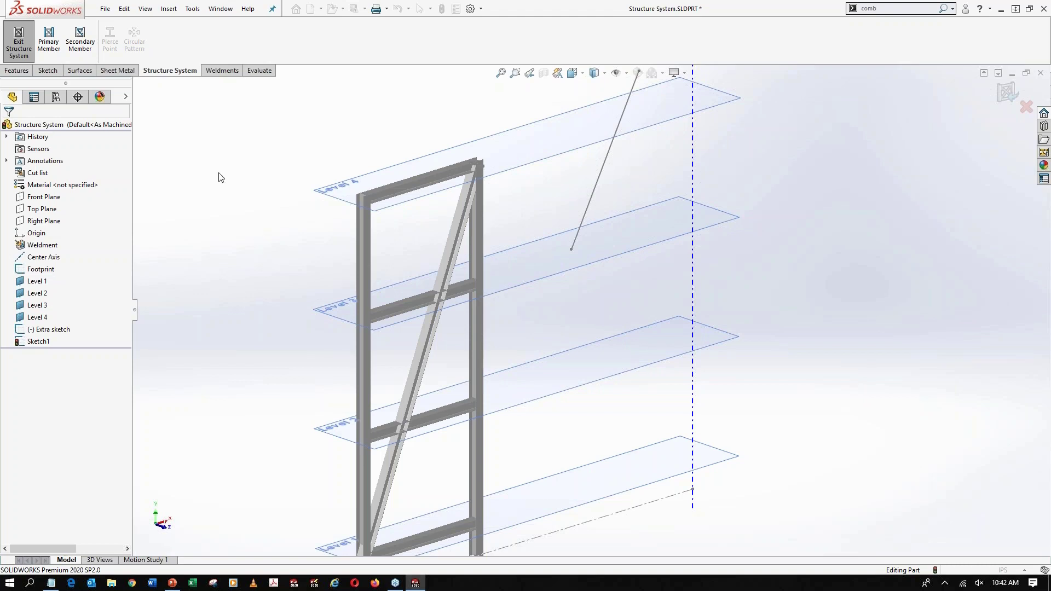
# Exit the structure system, apply the second planar trim option to the simple corners and the two-member corner, and accept the corner treatments
pyautogui.click(16, 44)
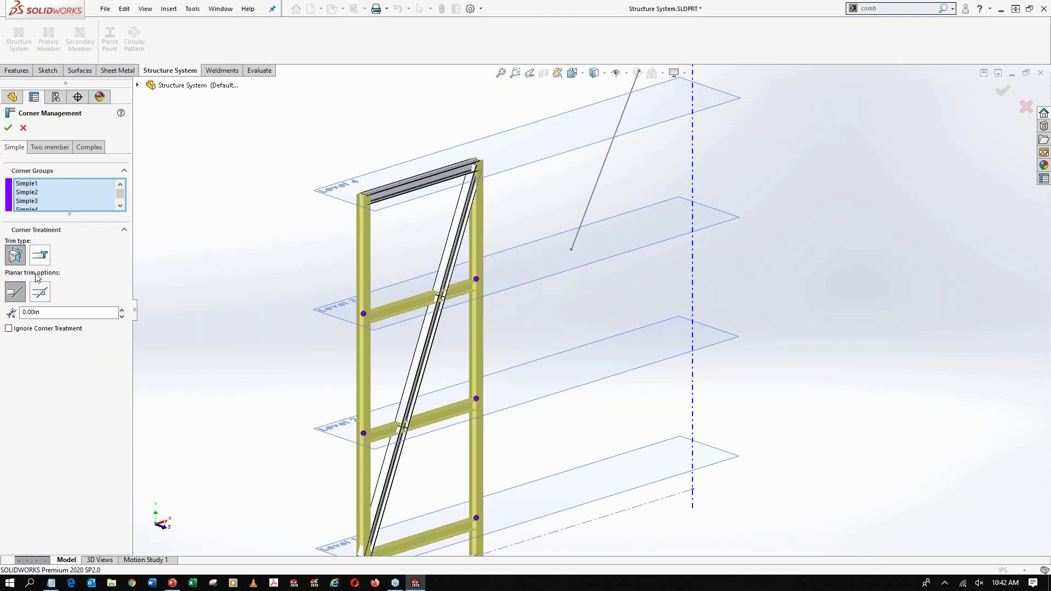
pyautogui.click(43, 289)
pyautogui.click(50, 146)
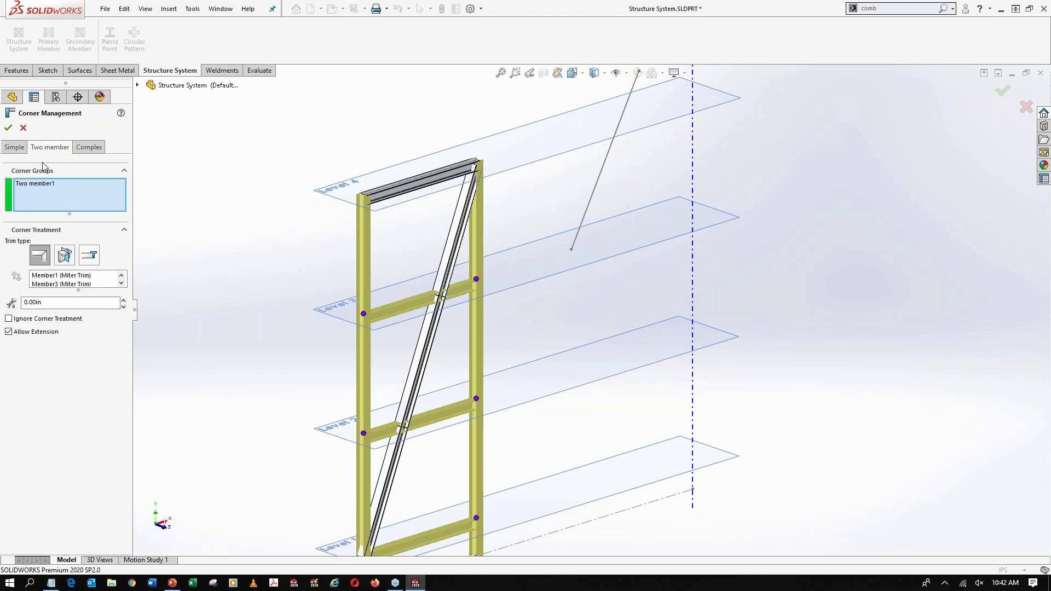
pyautogui.click(67, 262)
pyautogui.click(72, 295)
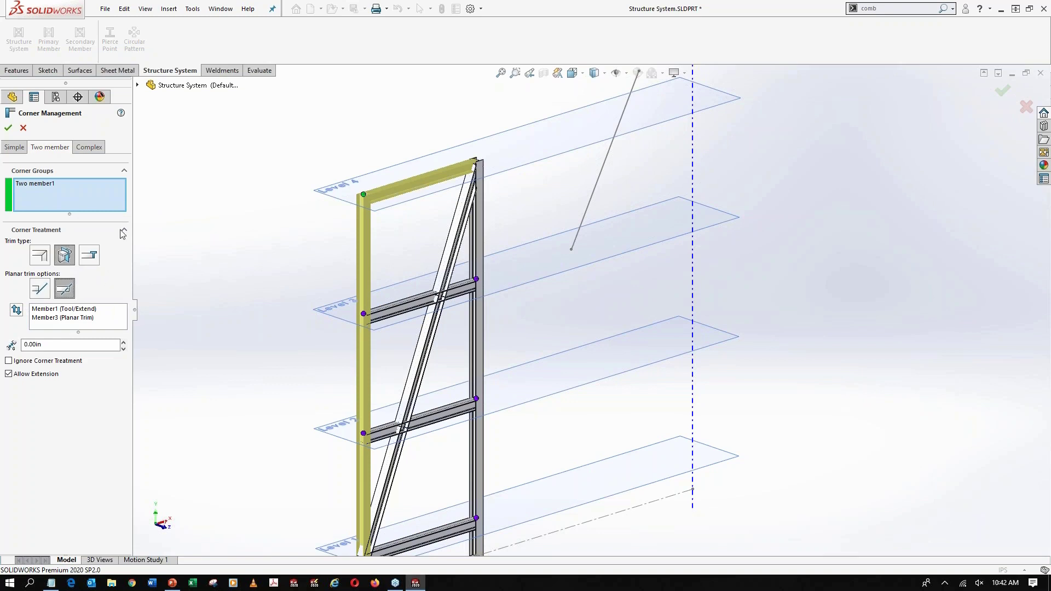
pyautogui.click(89, 147)
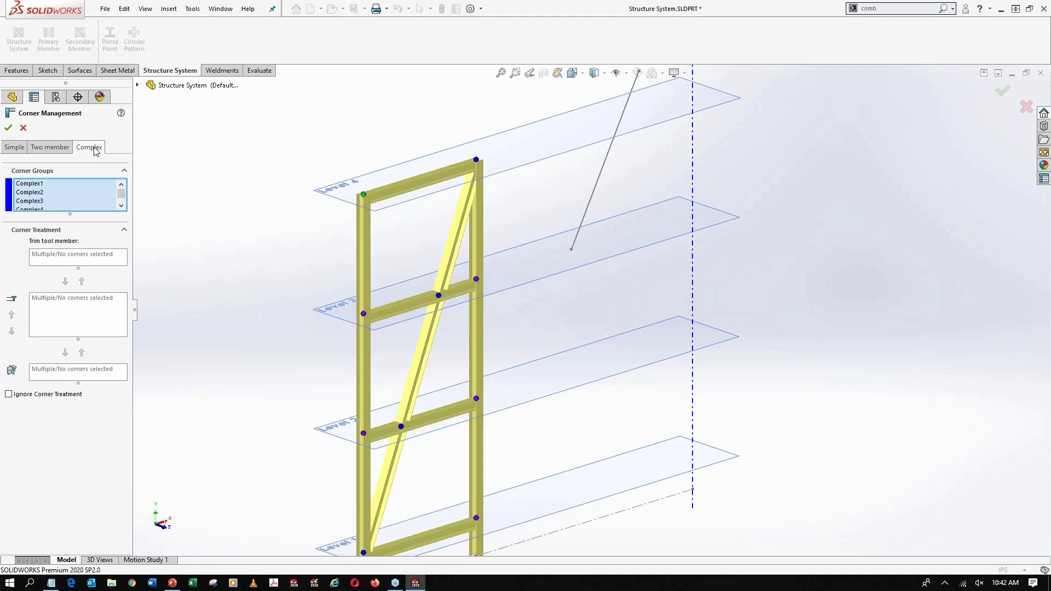
pyautogui.click(8, 128)
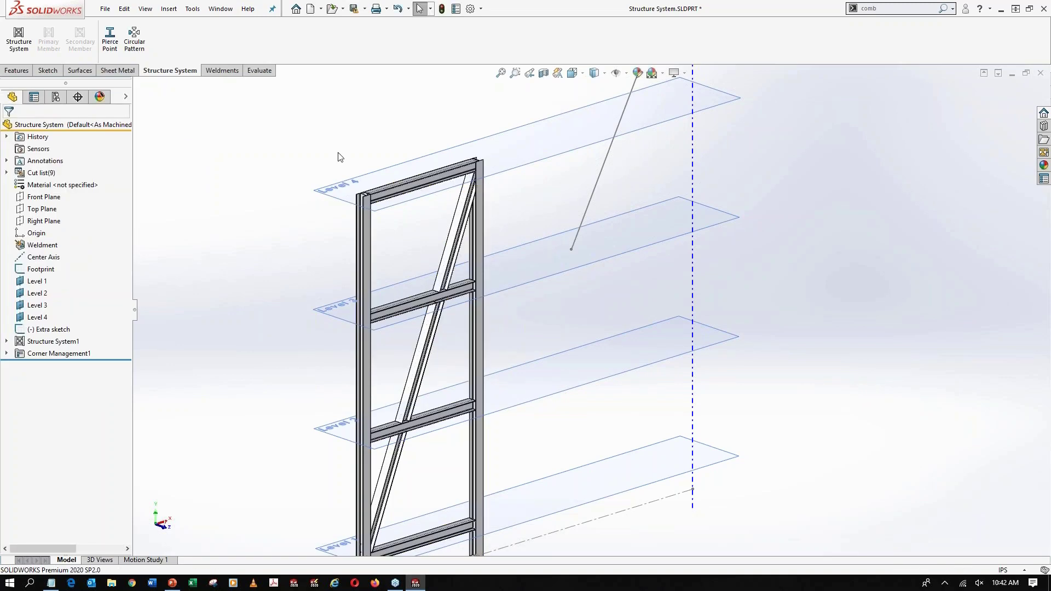
# Circular-pattern the whole structure system about Center Axis with 12 equally spaced instances over 360 degrees
pyautogui.scroll(-6, 521, 204)
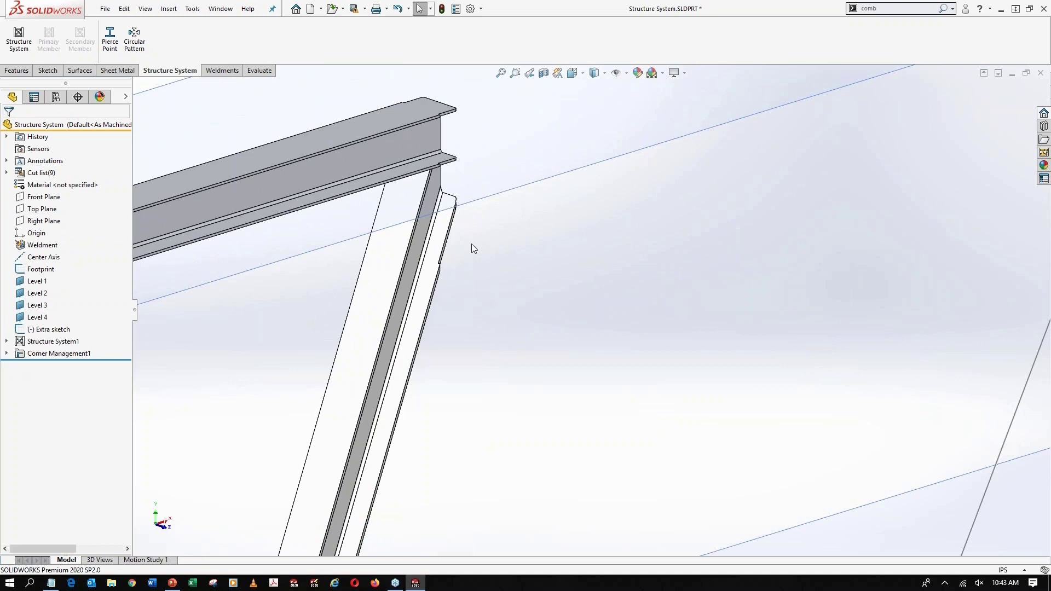
pyautogui.scroll(2, 471, 244)
pyautogui.scroll(12, 484, 270)
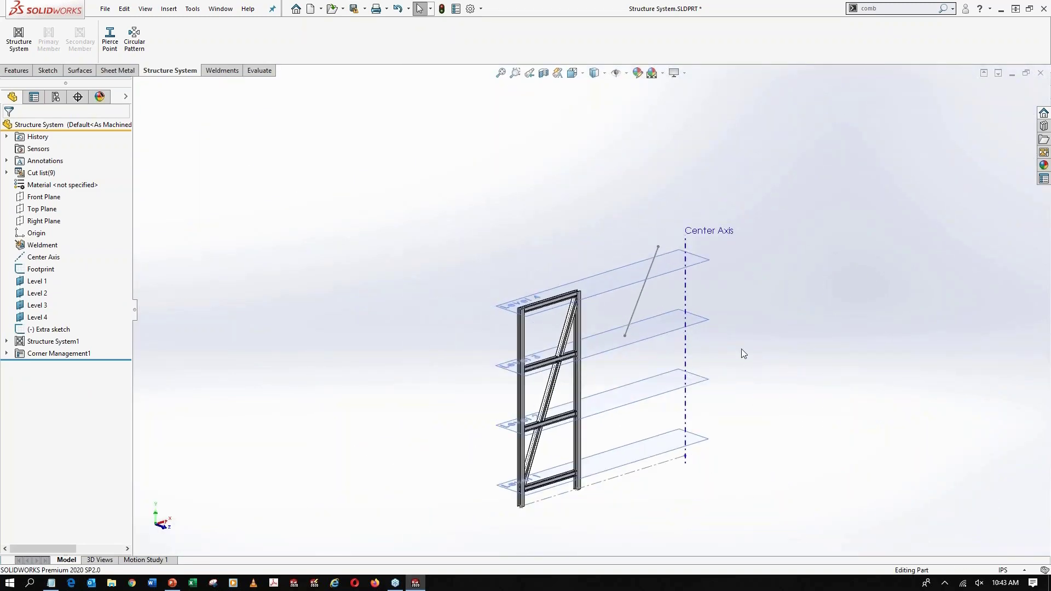
pyautogui.keyDown('ctrl'); pyautogui.moveTo(742, 352); pyautogui.dragTo(661, 326, button='middle'); pyautogui.keyUp('ctrl')
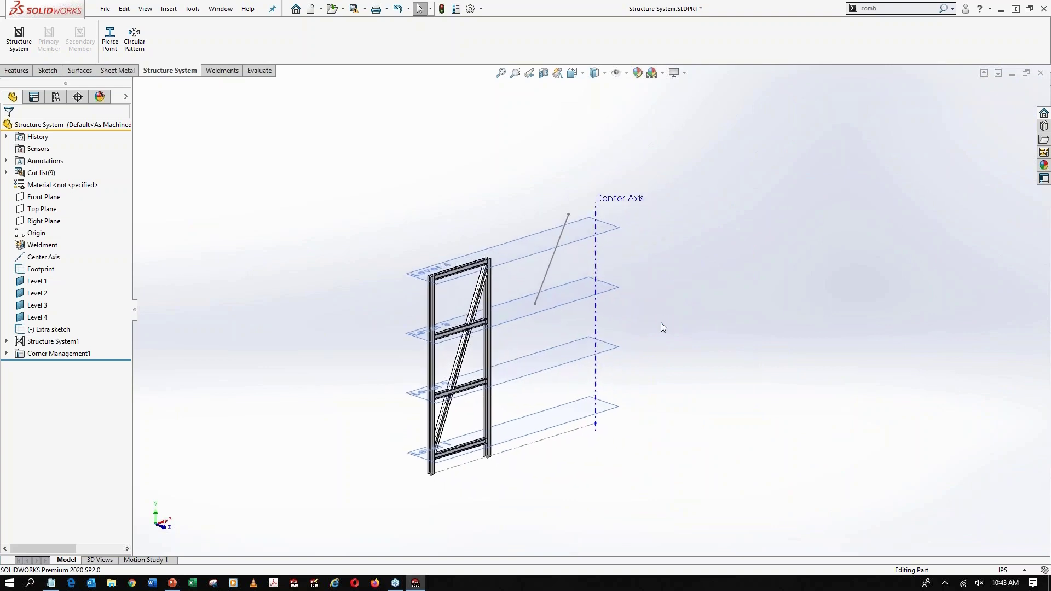
pyautogui.click(134, 37)
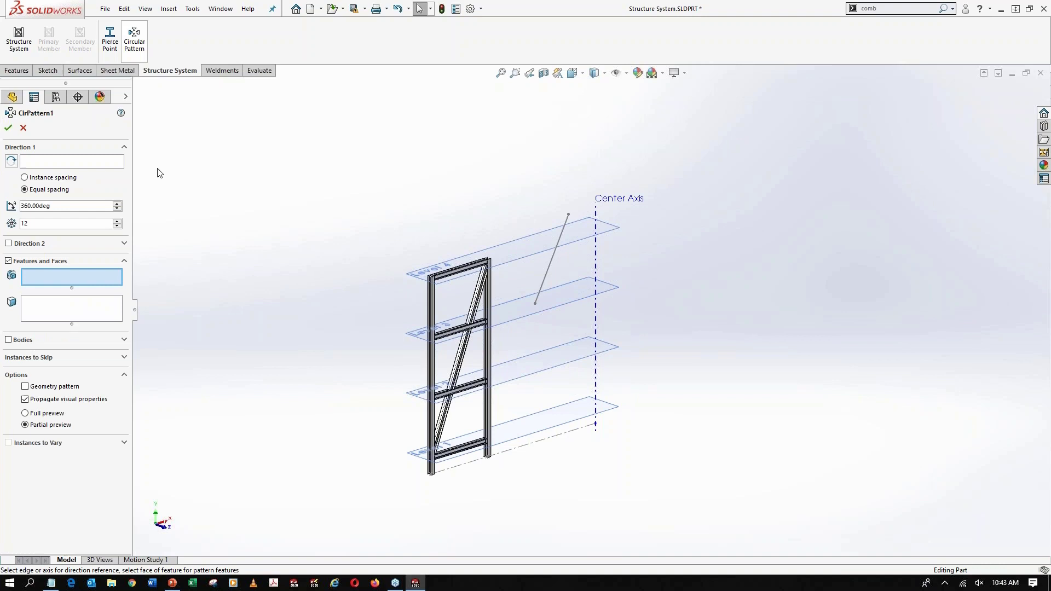
pyautogui.click(44, 161)
pyautogui.click(596, 264)
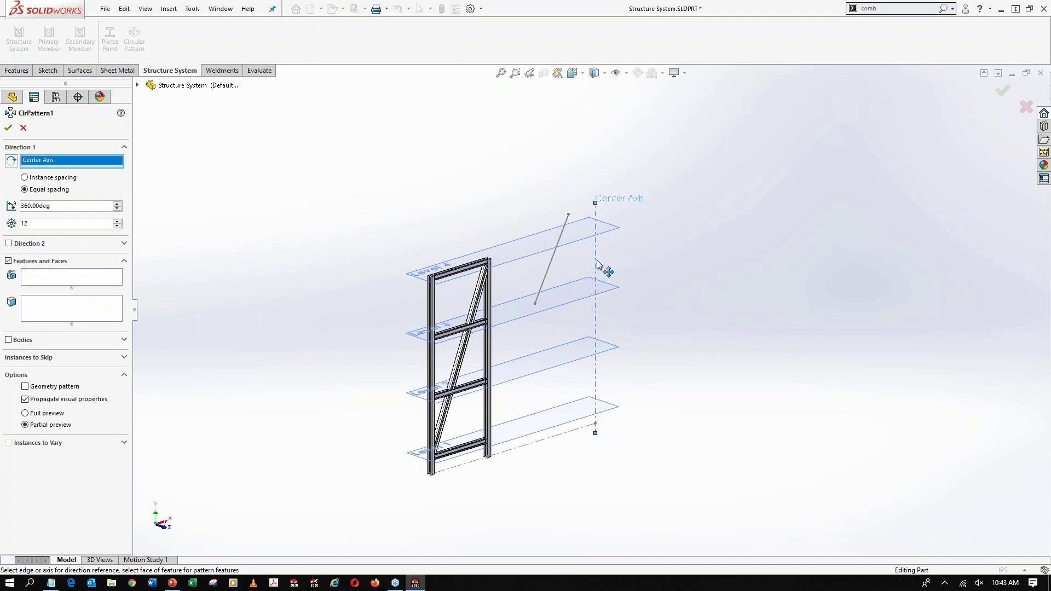
pyautogui.click(24, 339)
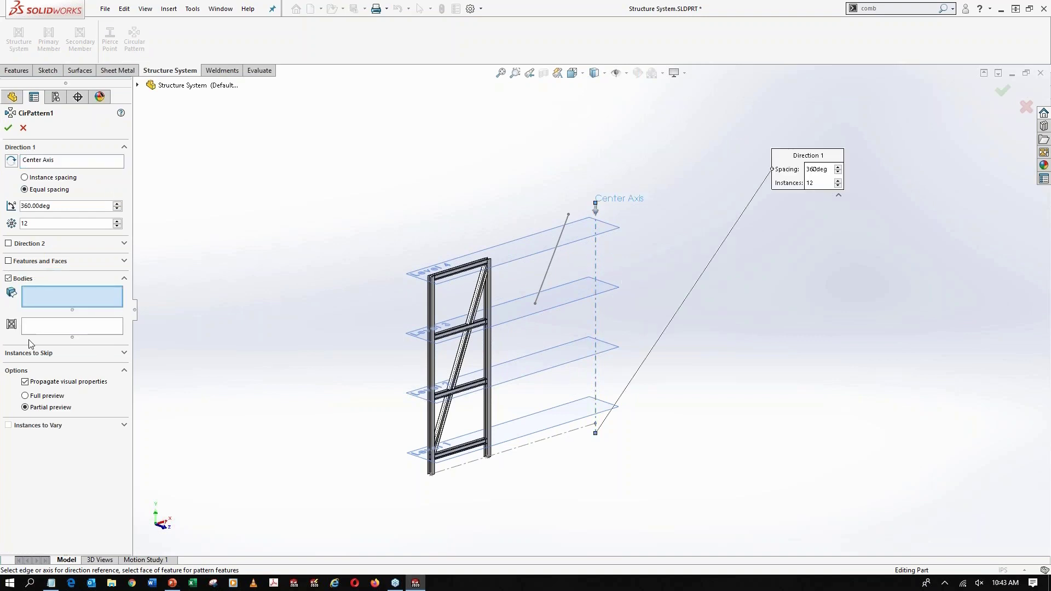
pyautogui.click(58, 328)
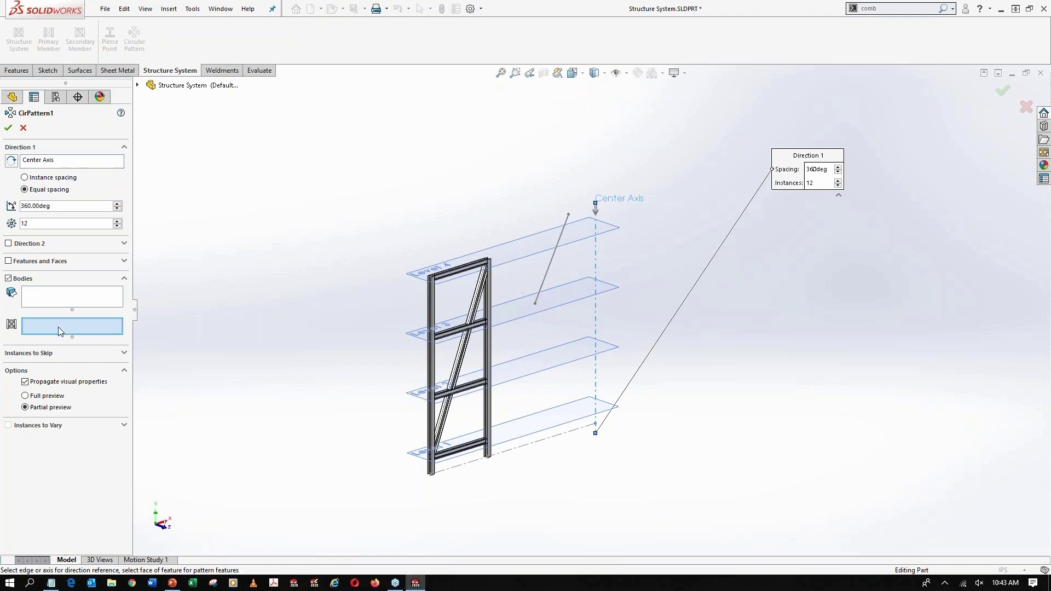
pyautogui.click(460, 320)
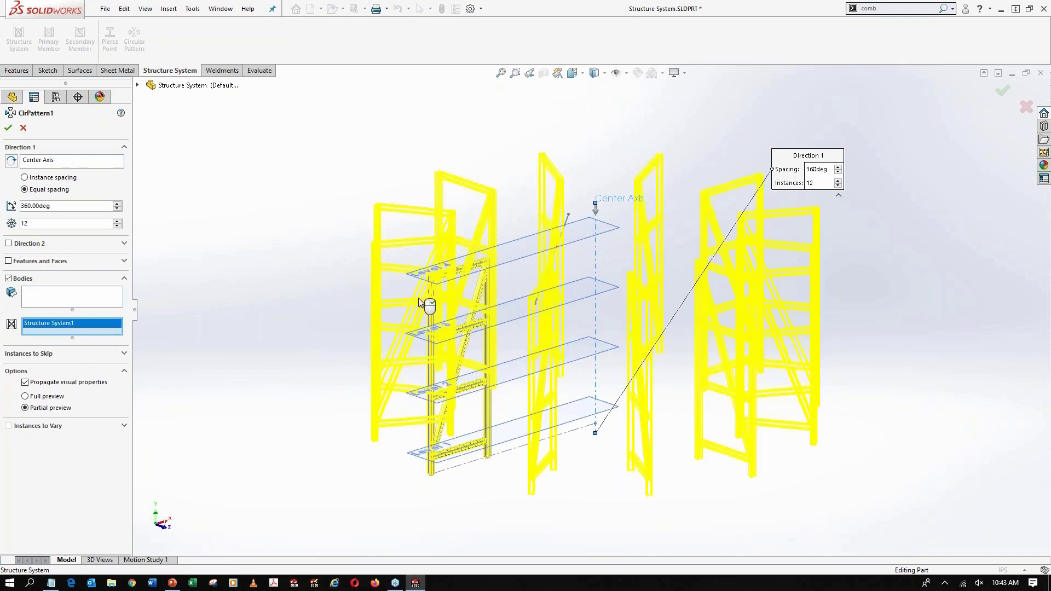
pyautogui.click(8, 128)
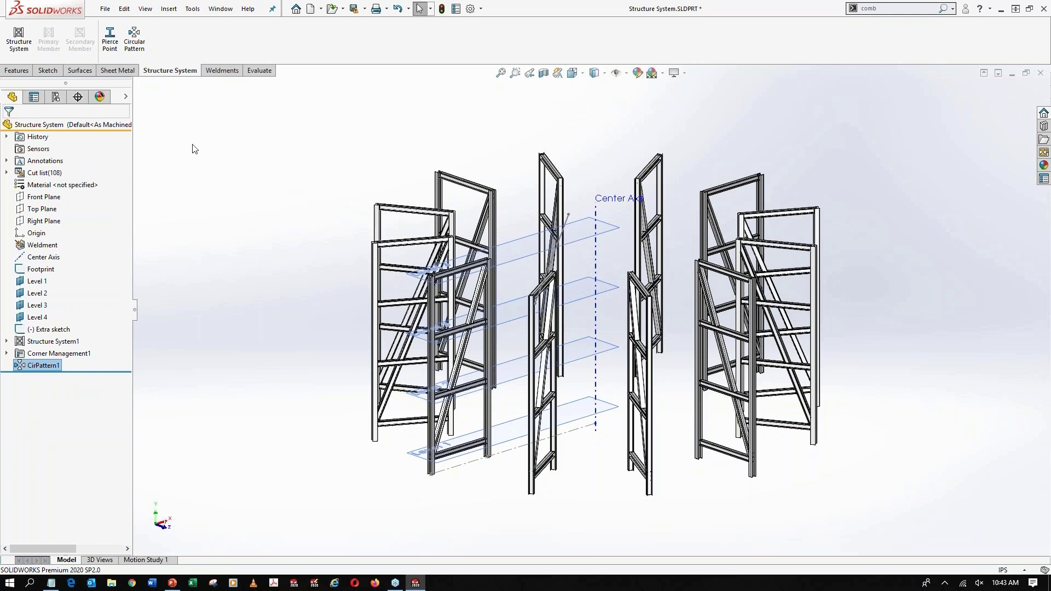
# Set up support-plane secondary members pairing the original frame's outer and inner columns with the matching columns of the adjacent patterned frame
pyautogui.click(29, 48)
pyautogui.click(30, 50)
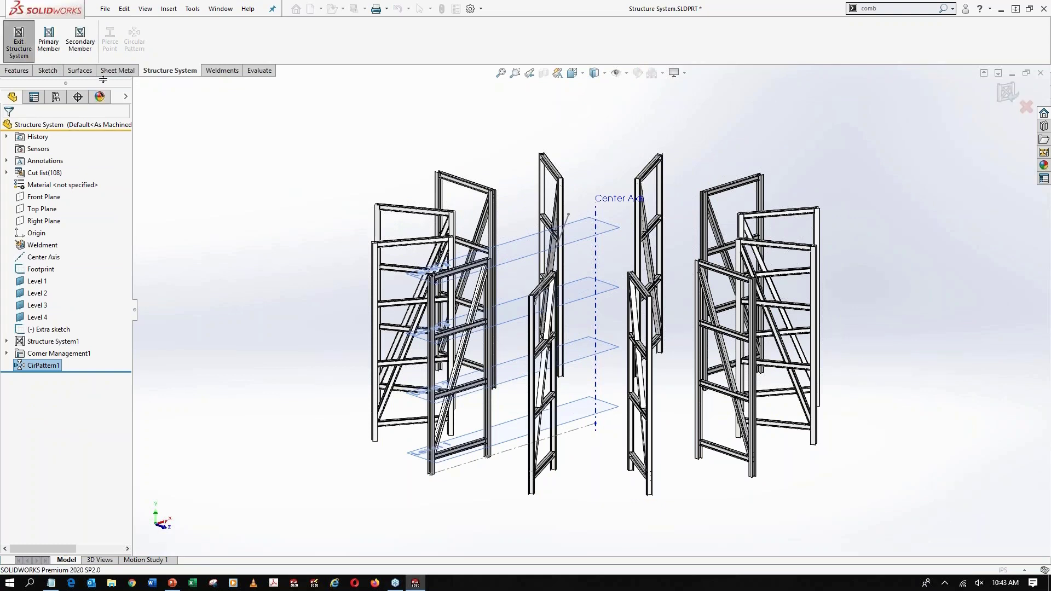
pyautogui.click(79, 40)
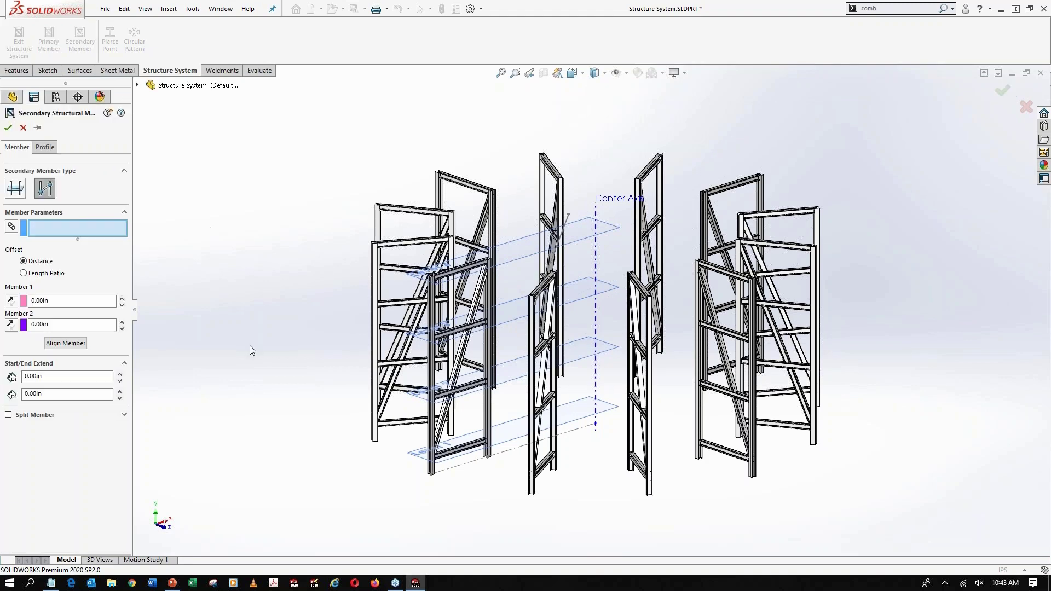
pyautogui.click(16, 187)
pyautogui.scroll(-4, 536, 471)
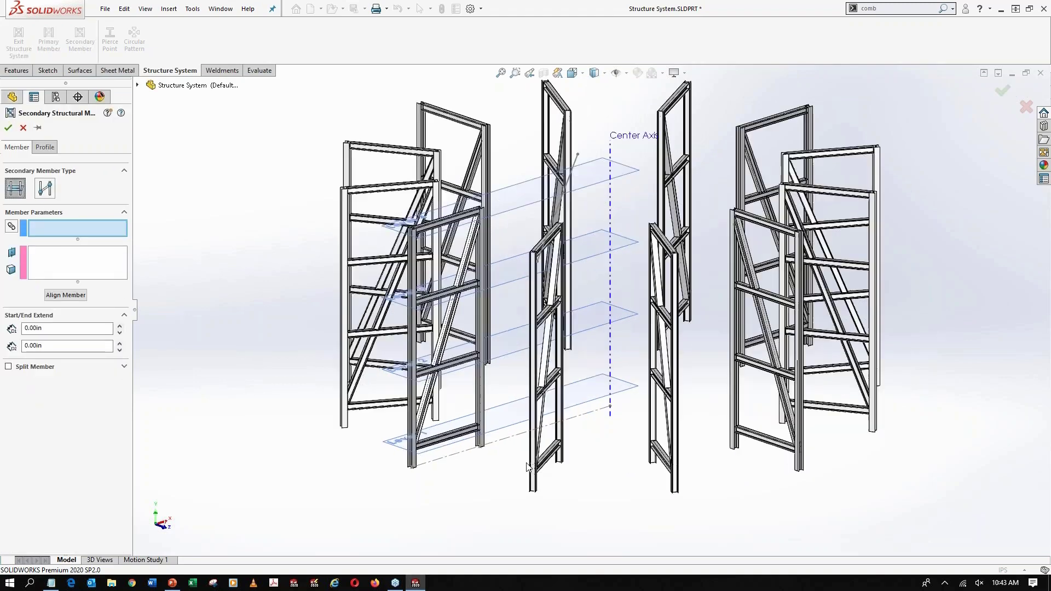
pyautogui.click(393, 420)
pyautogui.click(534, 470)
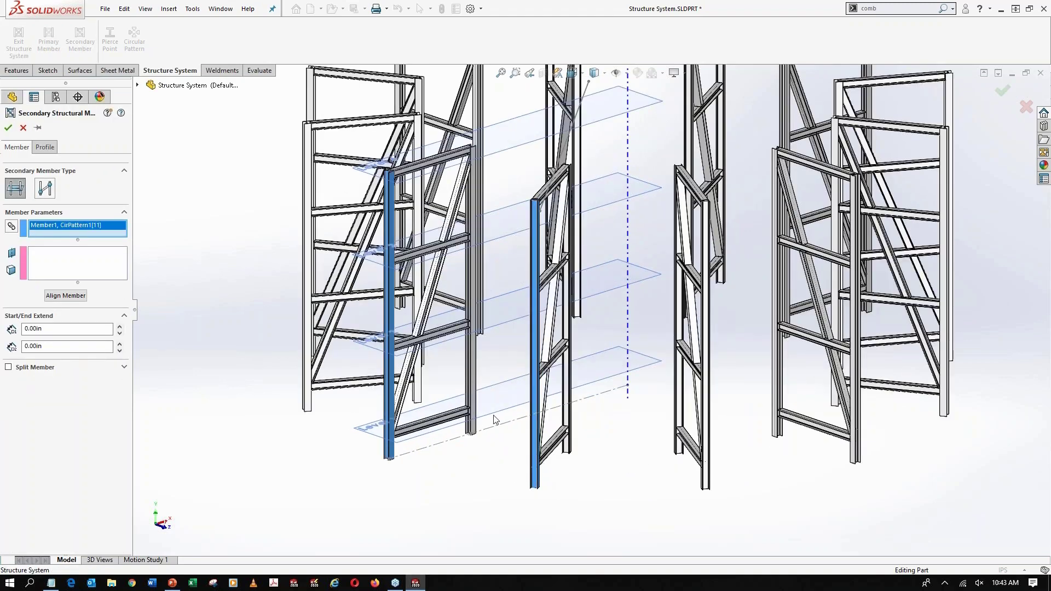
pyautogui.click(472, 388)
pyautogui.click(568, 436)
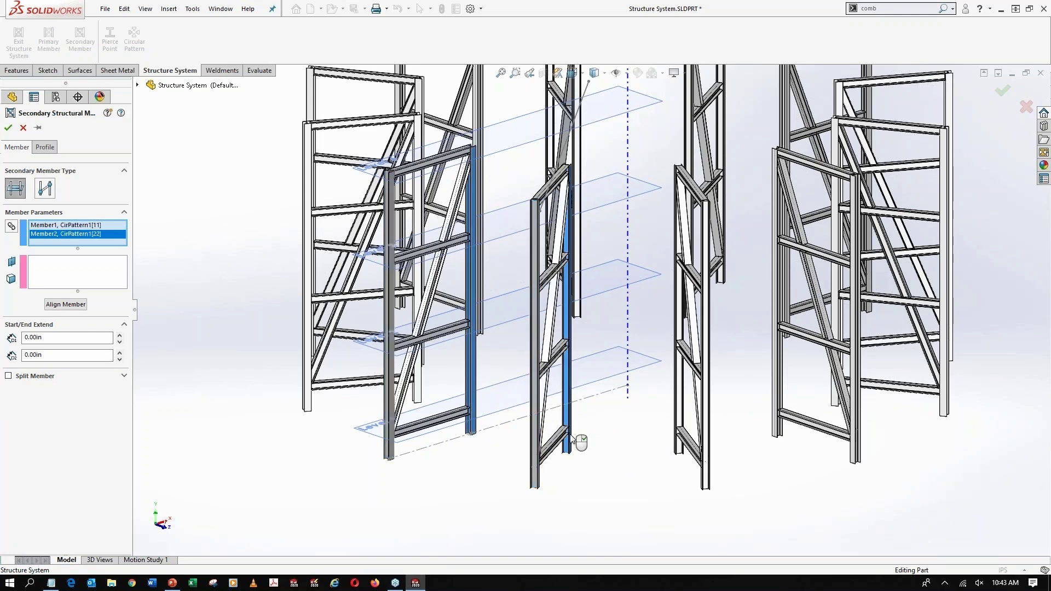
# Assign planes Level 1, Level 2, Level 3 and Level 4 as the support planes for the connecting beams
pyautogui.click(70, 280)
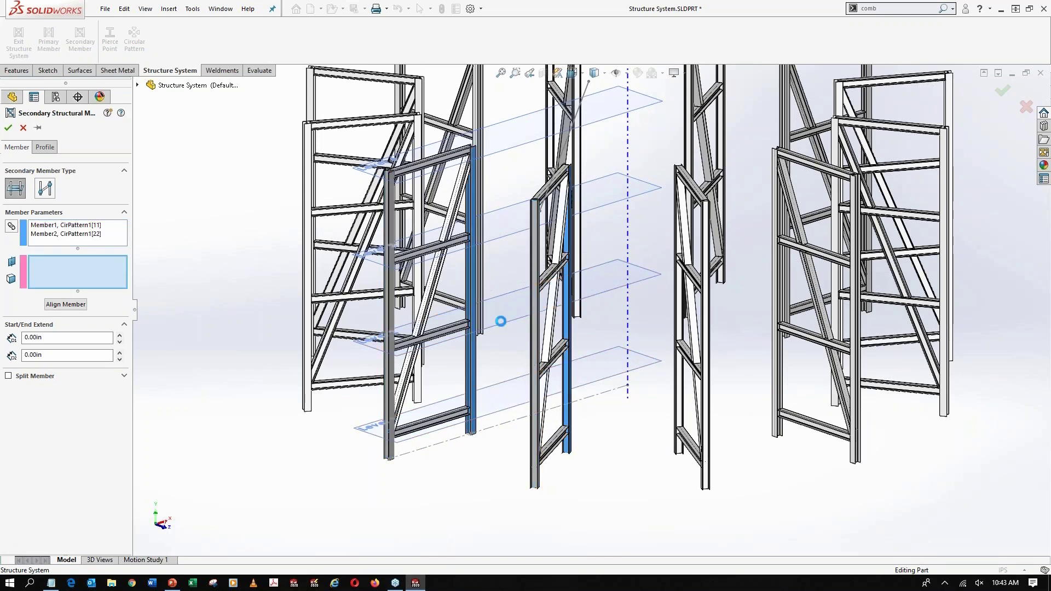
pyautogui.click(506, 395)
pyautogui.click(504, 305)
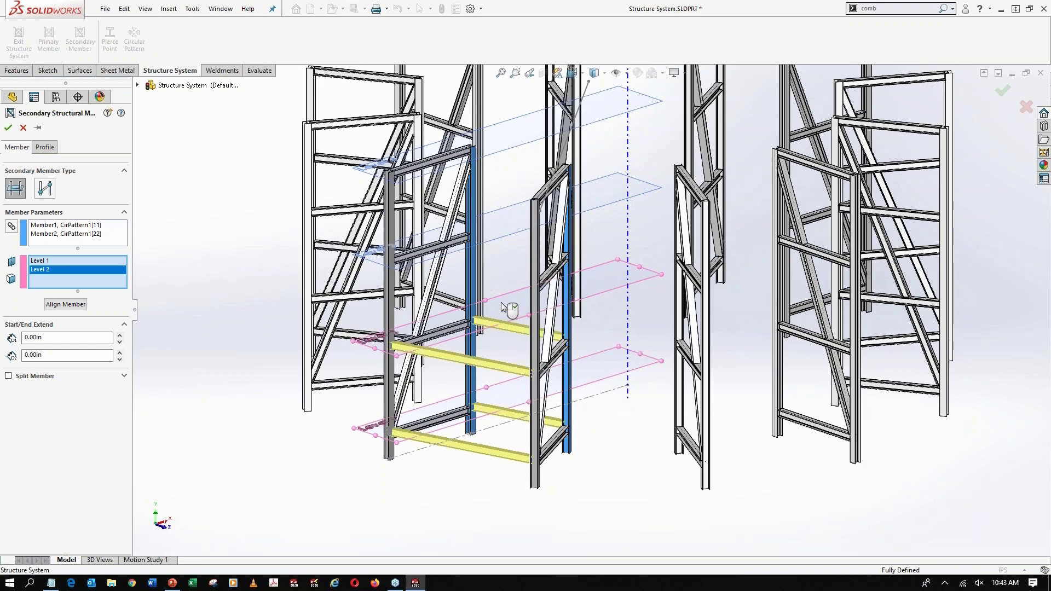
pyautogui.click(501, 231)
pyautogui.click(514, 140)
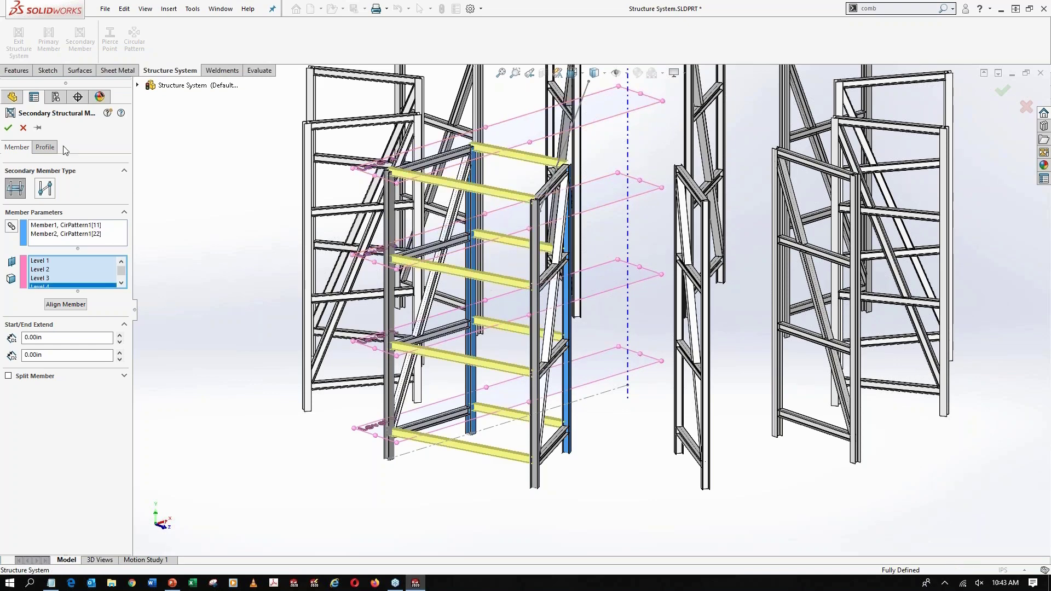
# Set the connecting beams' pierce point to the top-centre point of the W12x65 profile's upper flange and finish the structure system
pyautogui.click(45, 147)
pyautogui.click(54, 327)
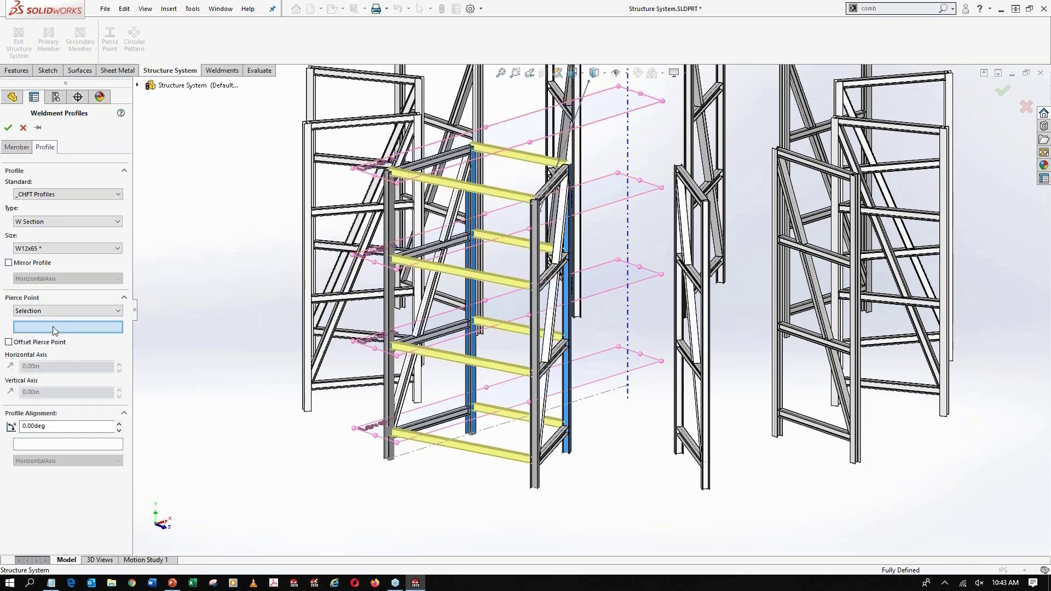
pyautogui.click(592, 104)
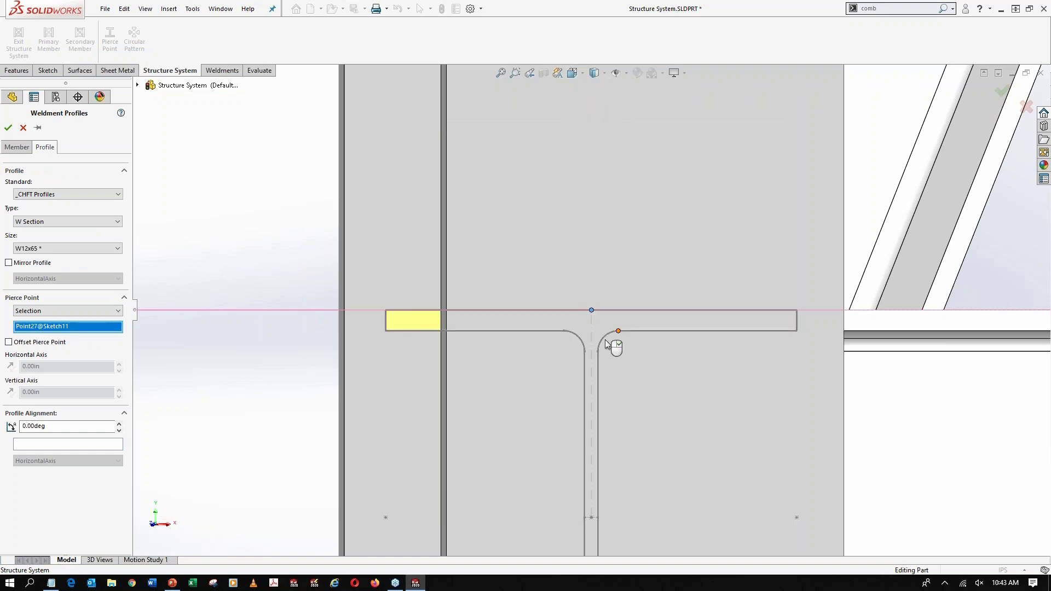
pyautogui.click(9, 129)
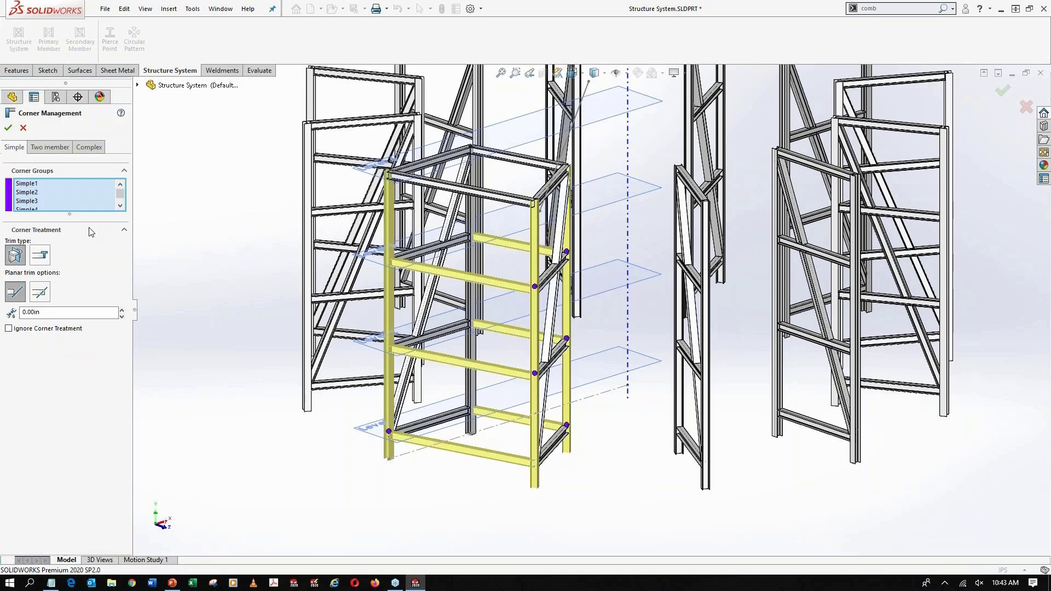
# Apply the body trim type to the two-member corners of the connecting beams and accept the corner treatments
pyautogui.click(49, 147)
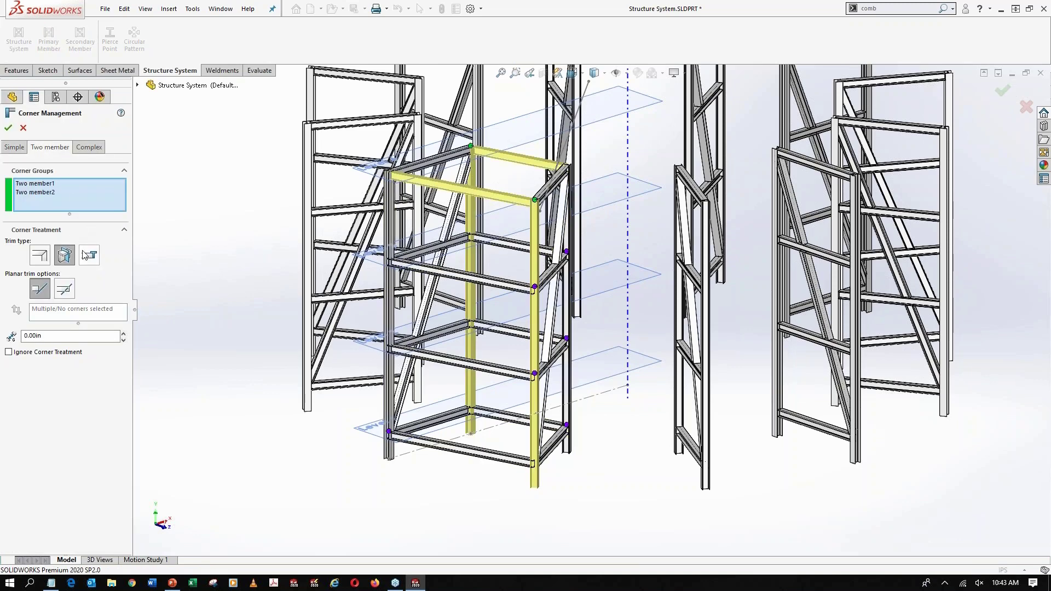
pyautogui.click(89, 255)
pyautogui.click(8, 128)
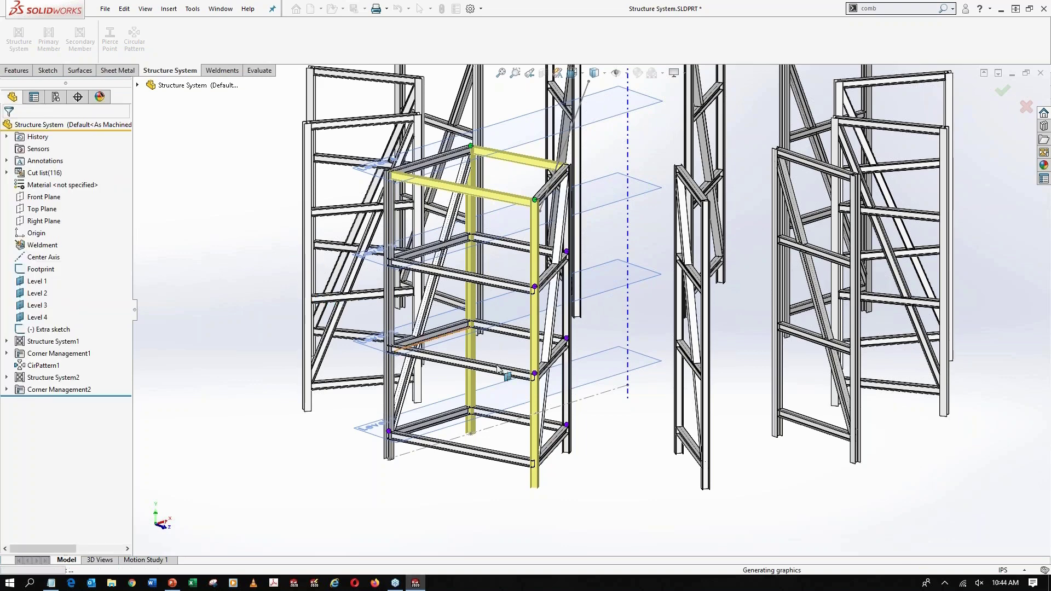
# Circular-pattern the connecting-beam structure system about Center Axis with 12 equally spaced instances over 360 degrees
pyautogui.scroll(-1, 415, 407)
pyautogui.scroll(2, 493, 305)
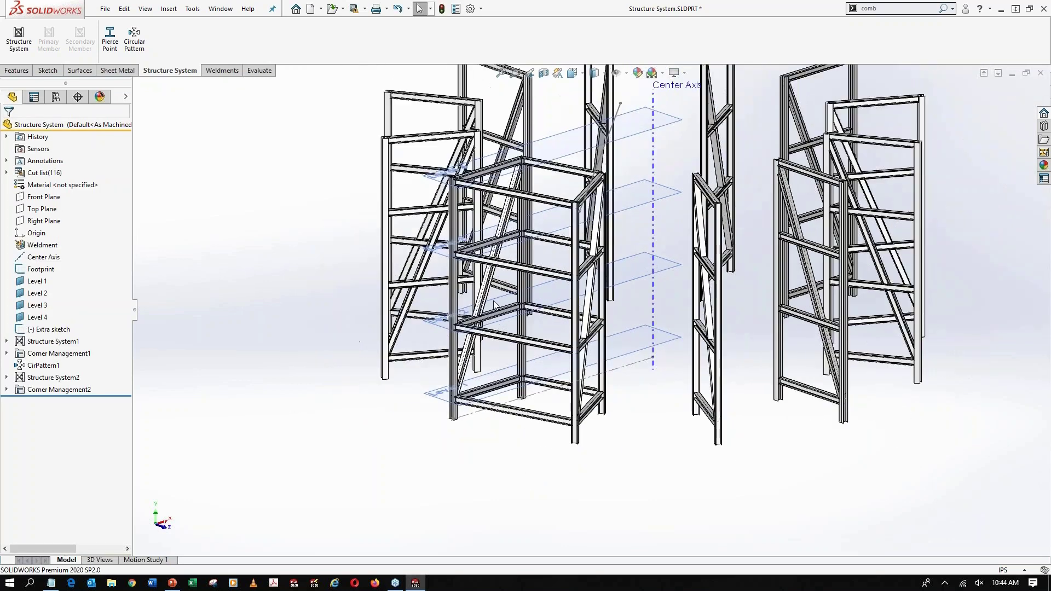
pyautogui.scroll(2, 522, 195)
pyautogui.click(134, 39)
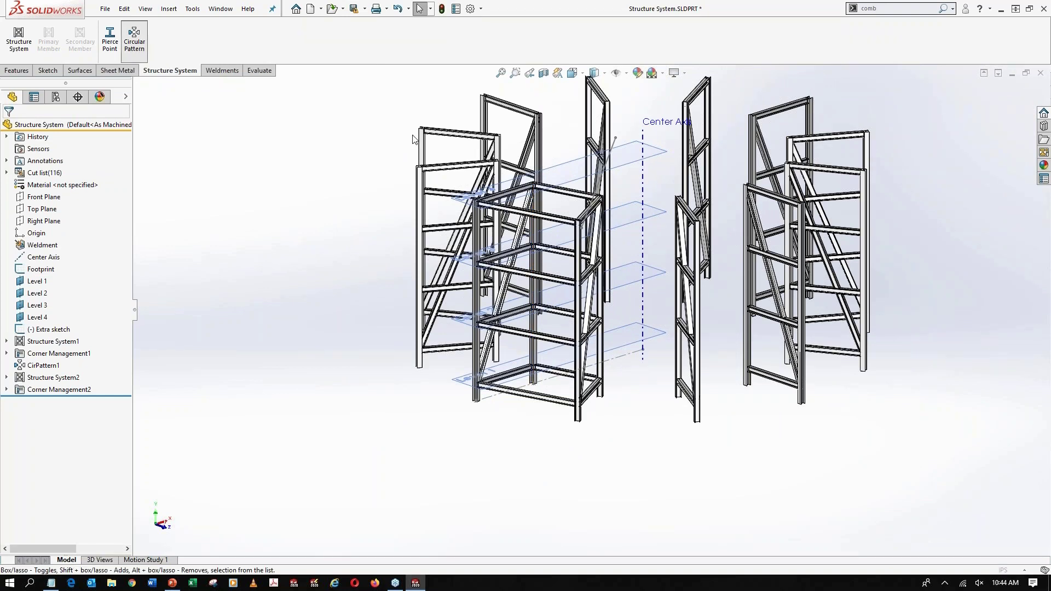
pyautogui.click(644, 165)
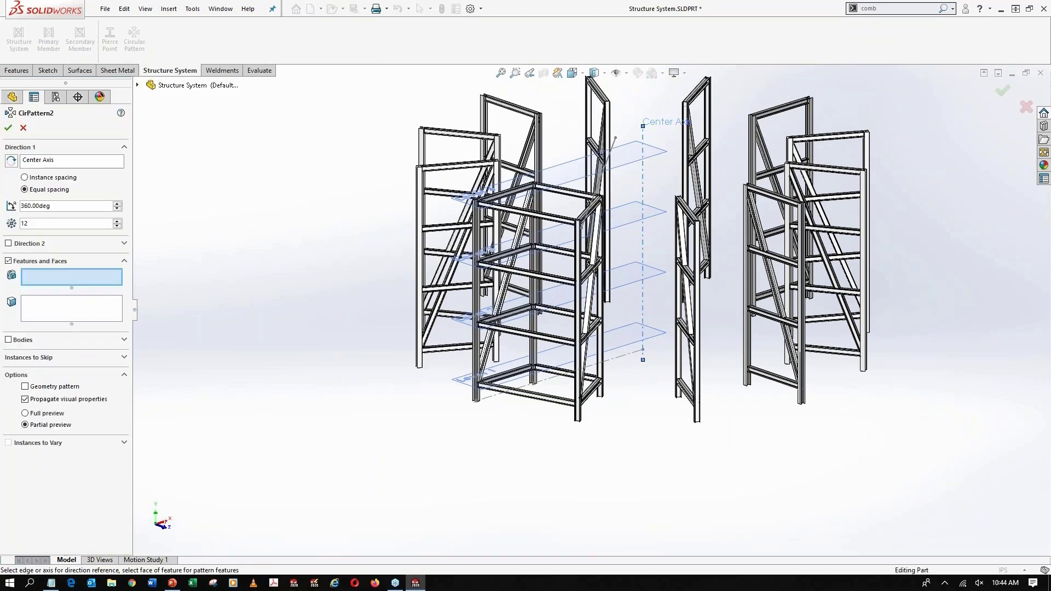
pyautogui.click(22, 340)
pyautogui.click(102, 328)
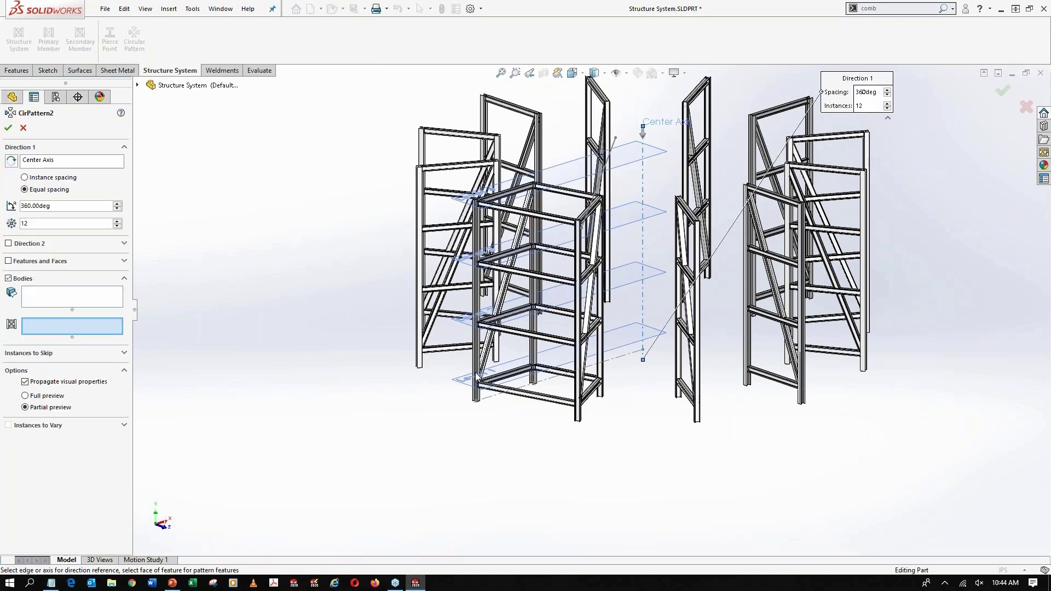
pyautogui.click(552, 404)
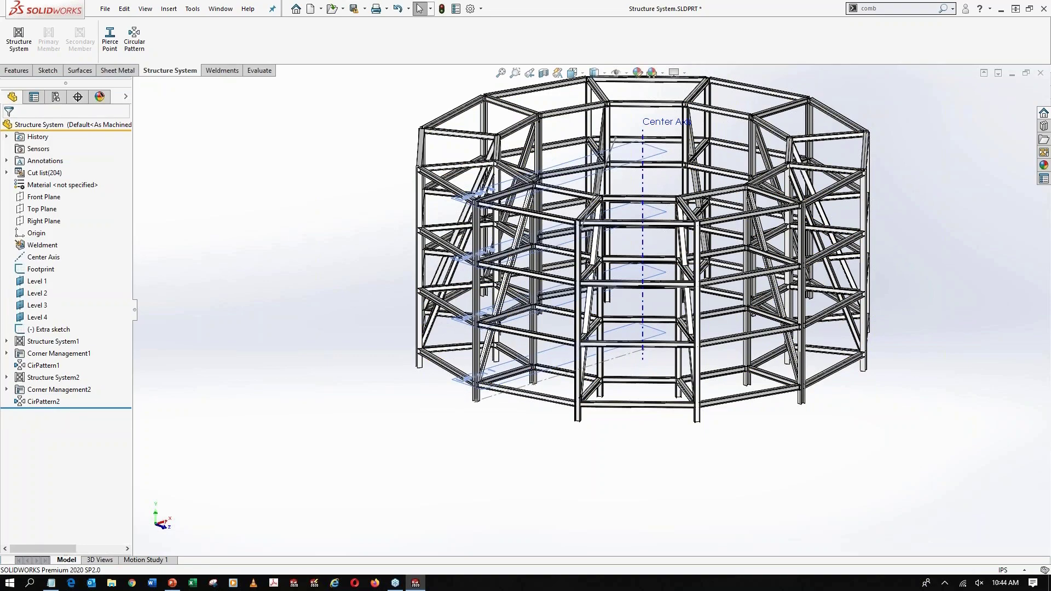
# Examine how the Level 1 beams meet the column and brace, and review the whole ring structure
pyautogui.scroll(-10, 504, 368)
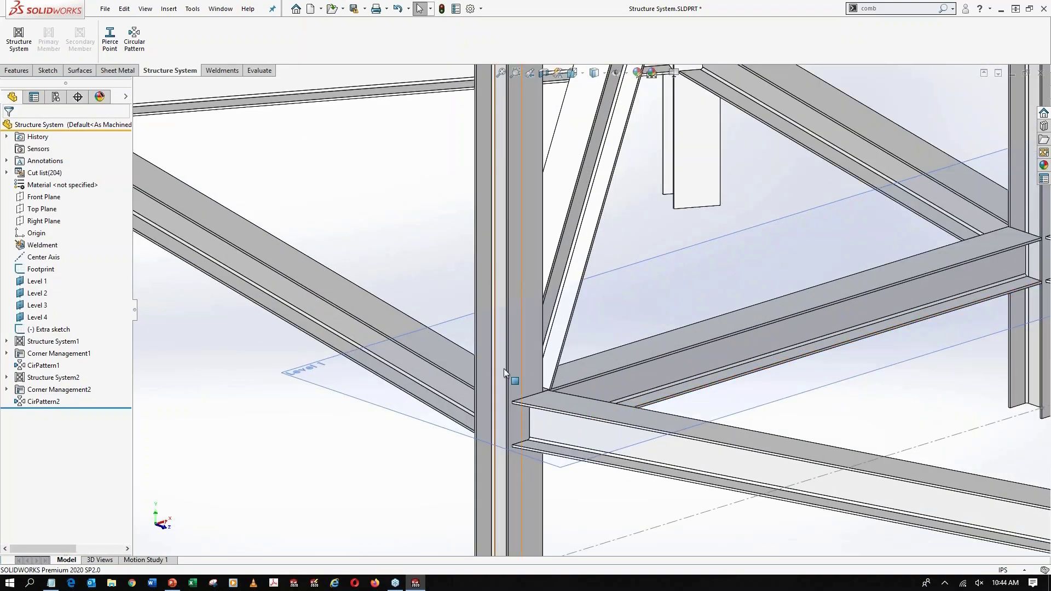
pyautogui.scroll(-8, 504, 369)
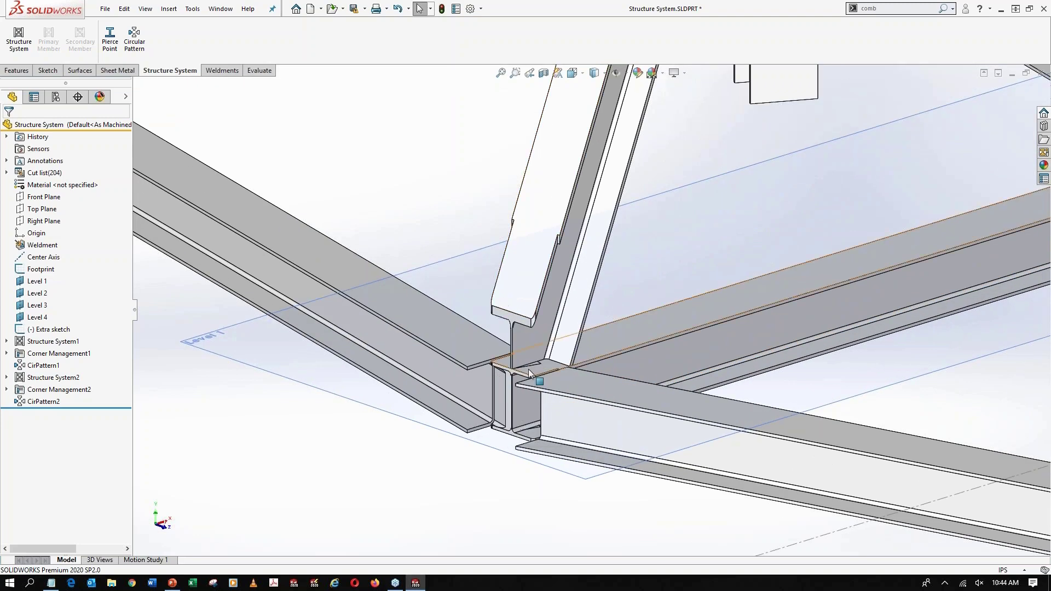
pyautogui.scroll(4, 529, 372)
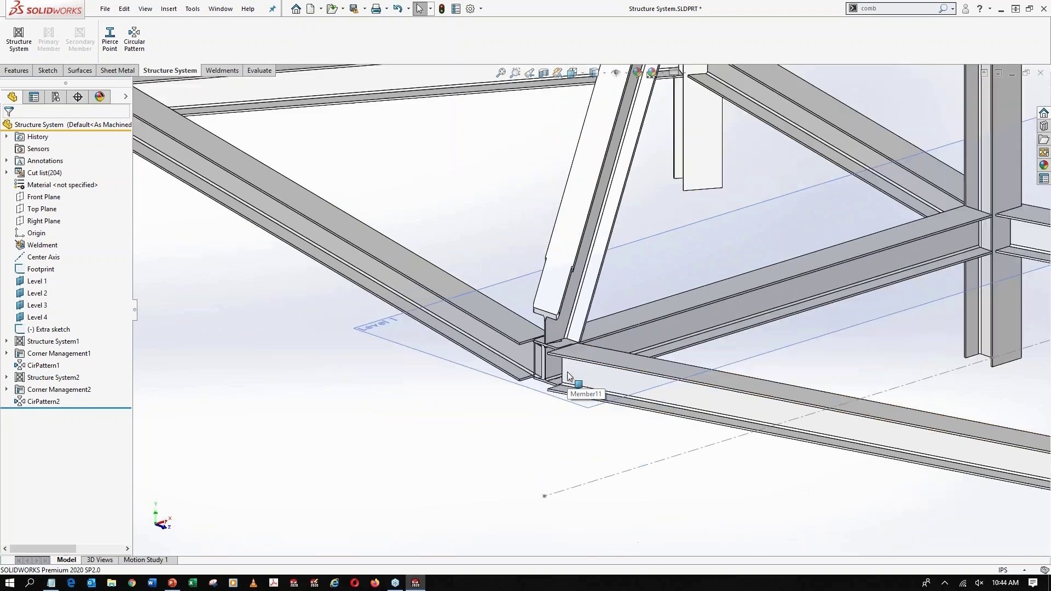
pyautogui.scroll(3, 567, 372)
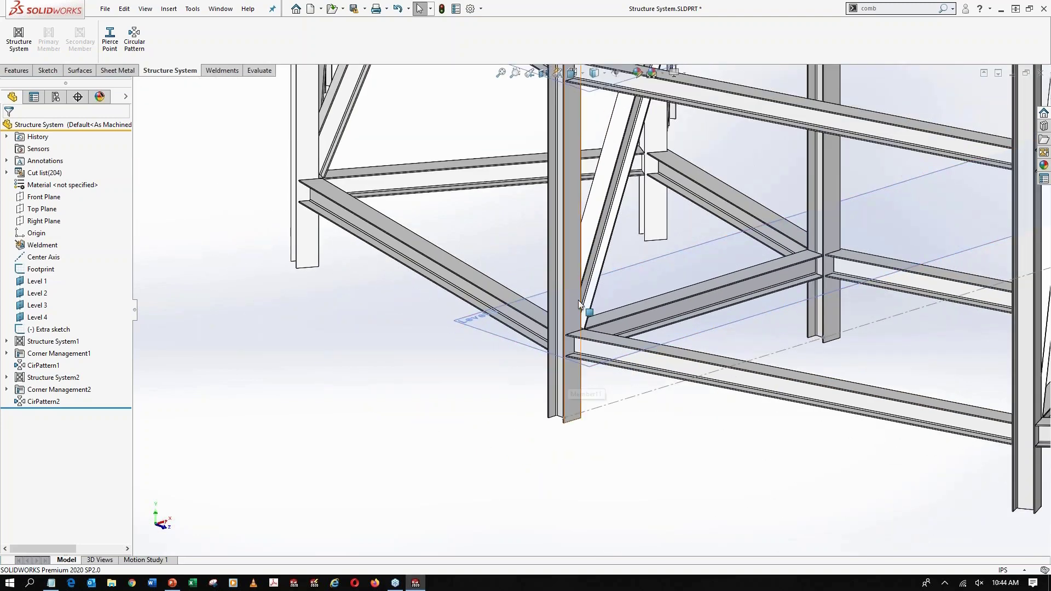
pyautogui.scroll(5, 578, 300)
pyautogui.scroll(2, 722, 285)
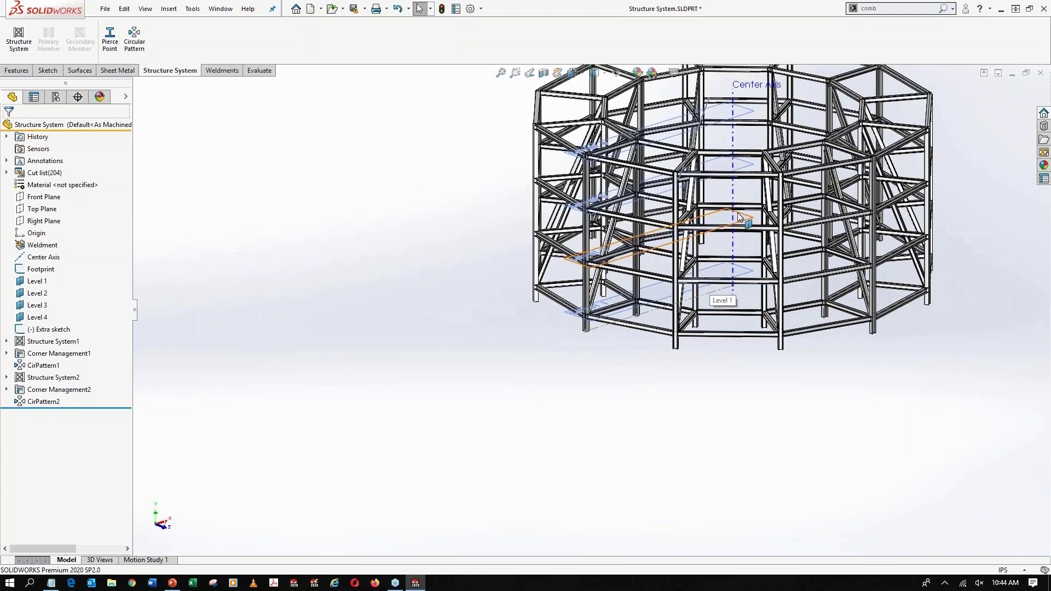
pyautogui.keyDown('ctrl'); pyautogui.moveTo(739, 217); pyautogui.dragTo(613, 317, button='middle'); pyautogui.keyUp('ctrl')
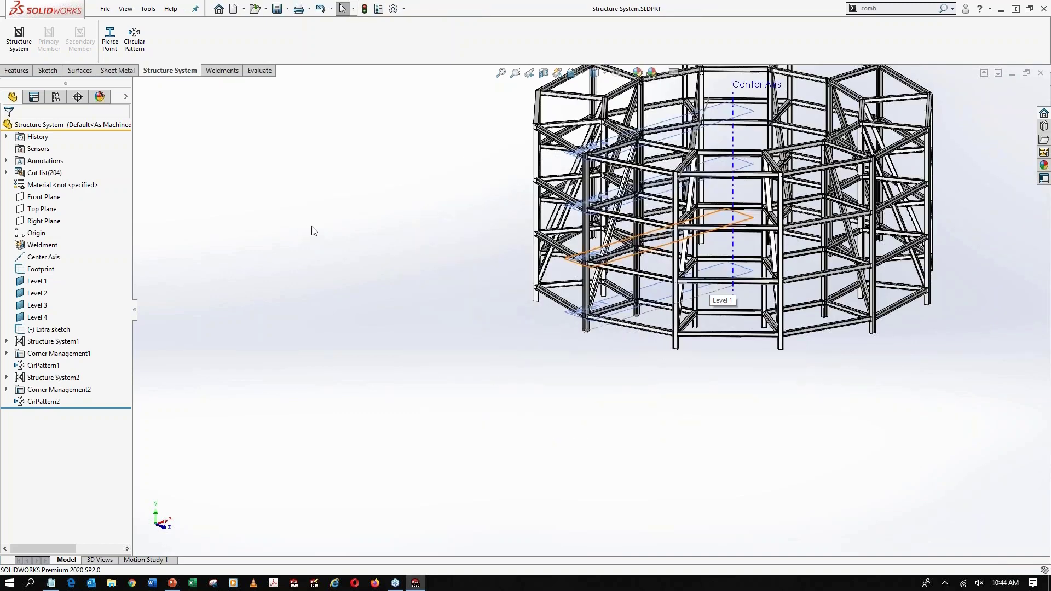
# Close the structure part and open the drawing 314000 Core Table, Micromax Gen 2.SLDDRW in Detailing mode
pyautogui.hotkey('ctrl', 'w')
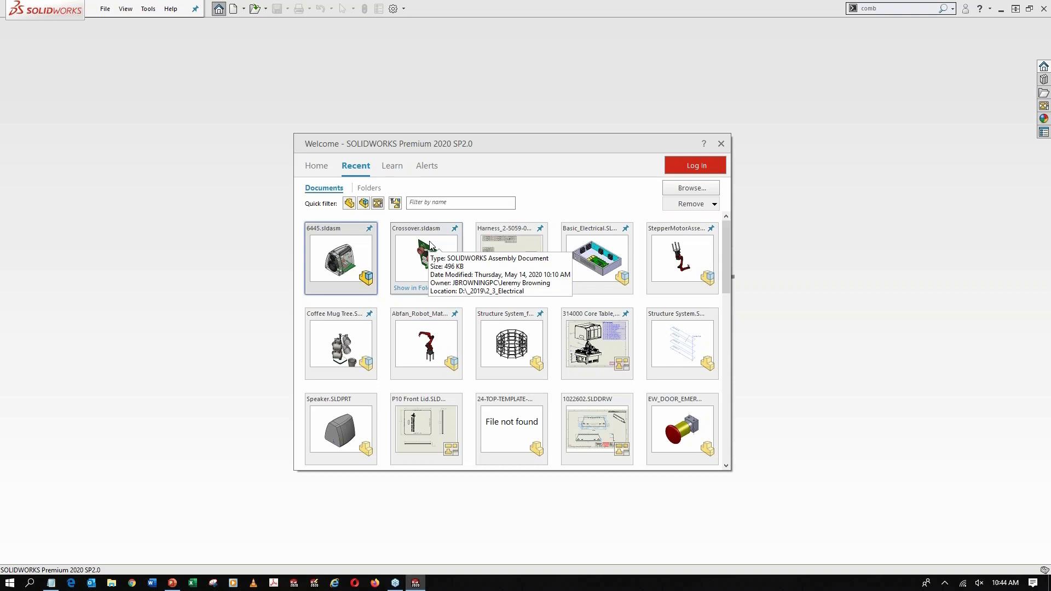
pyautogui.click(630, 377)
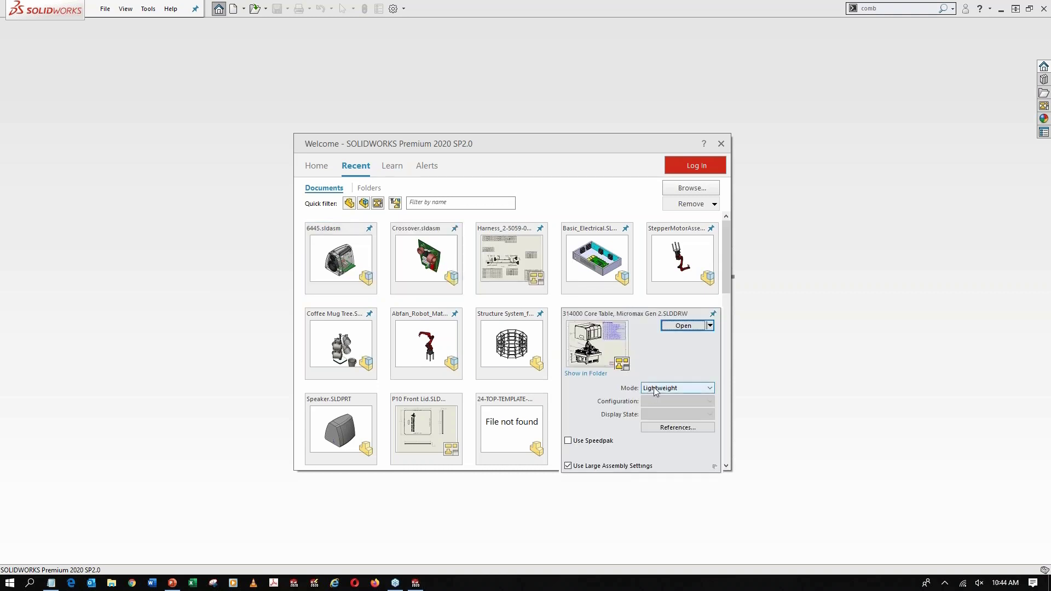
pyautogui.click(660, 389)
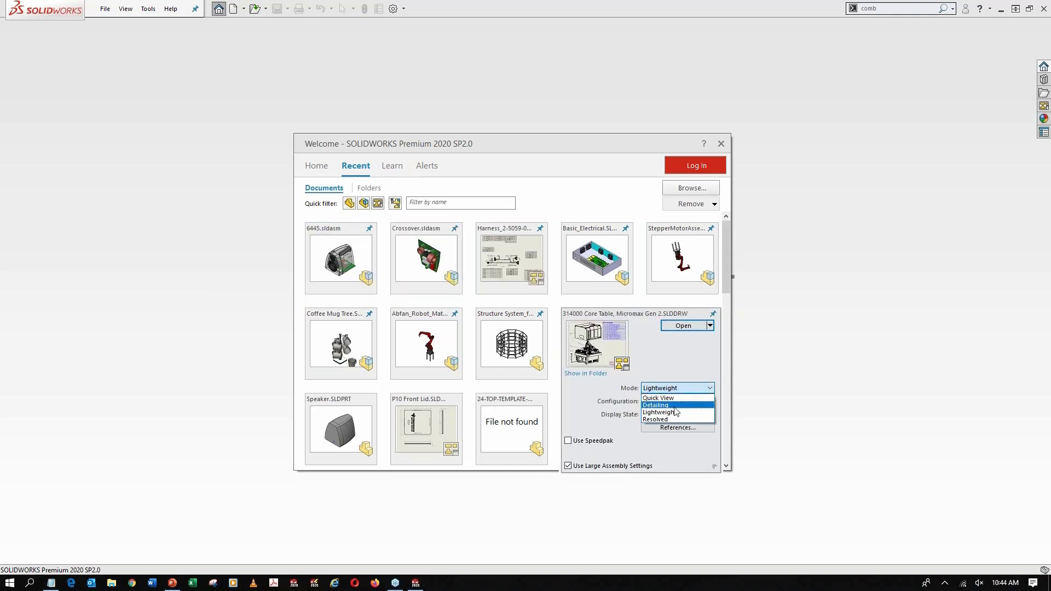
pyautogui.click(675, 405)
pyautogui.click(683, 327)
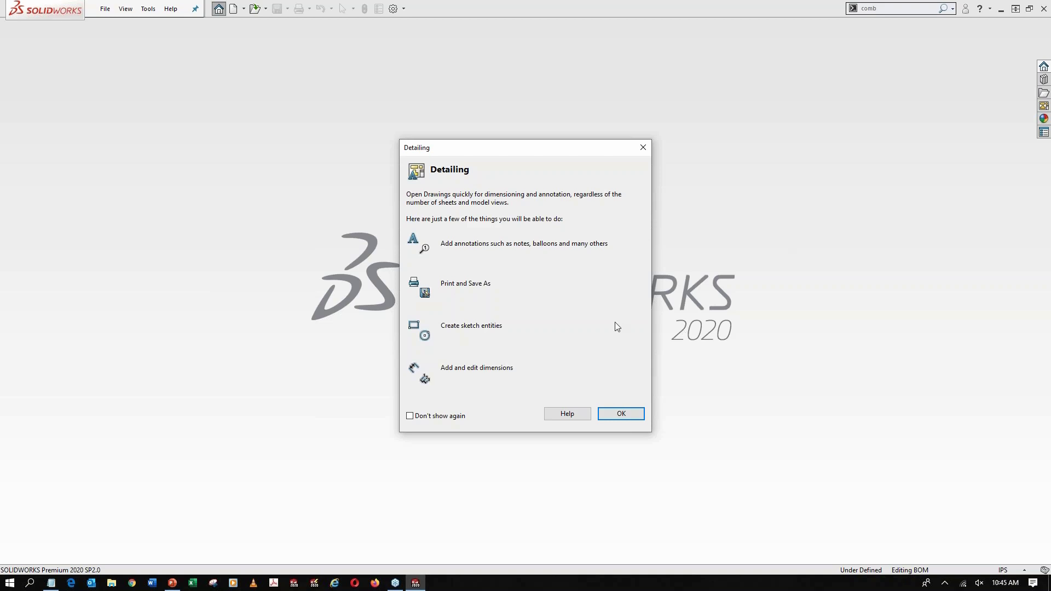
pyautogui.click(619, 413)
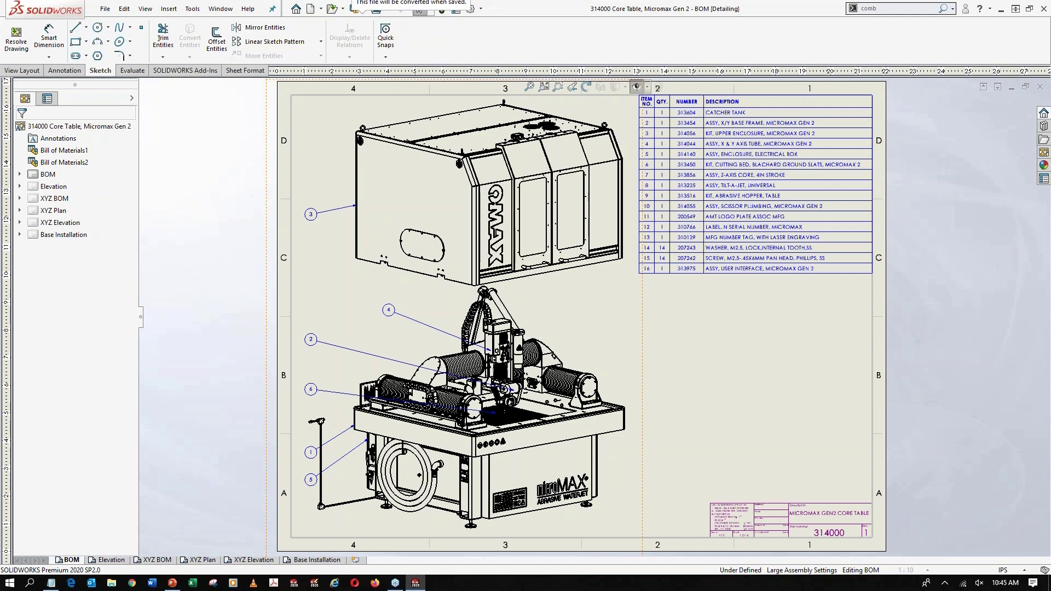
# Move balloon 4 in line with the balloon column and place the equipment safety note from the design library's _Notes folder below the BOM table
pyautogui.moveTo(388, 309); pyautogui.dragTo(310, 277)
pyautogui.click(730, 426)
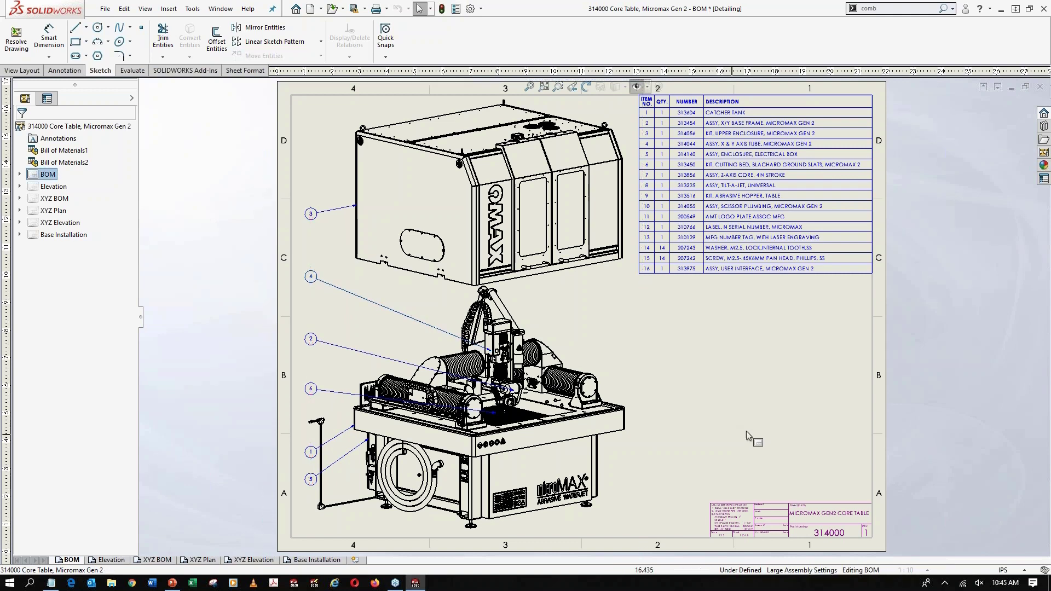
pyautogui.click(1045, 127)
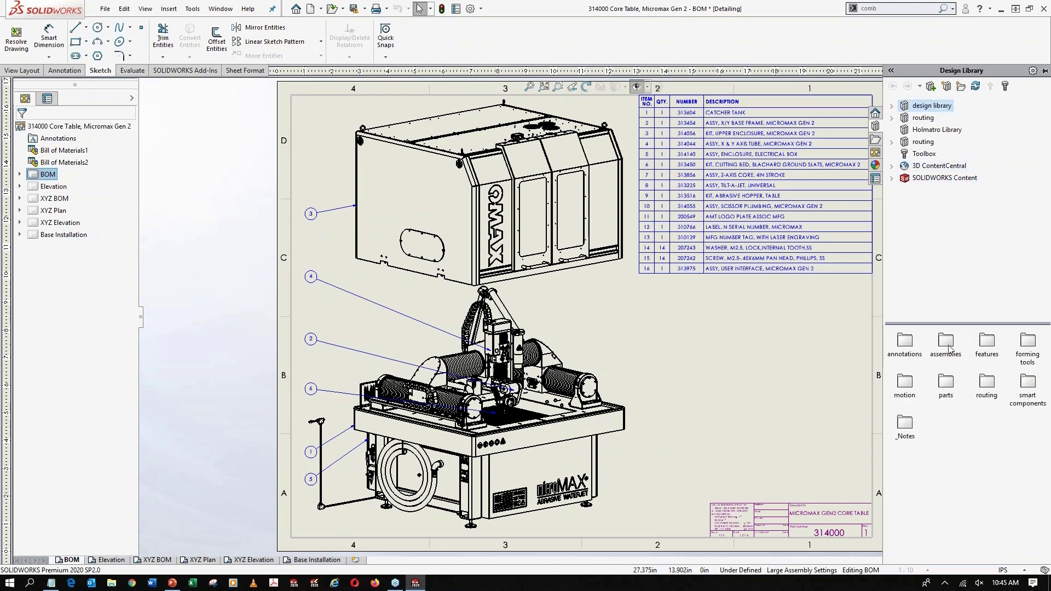
pyautogui.doubleClick(905, 424)
pyautogui.moveTo(721, 352); pyautogui.dragTo(720, 350)
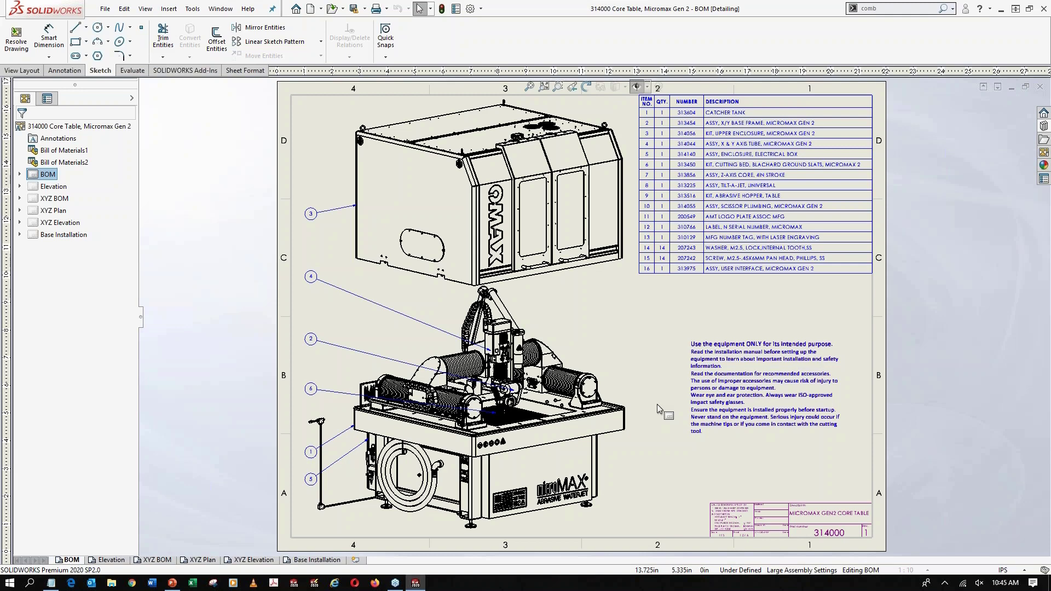
# View the XYZ Plan sheet and the XYZ BOM sheet of the drawing
pyautogui.click(201, 559)
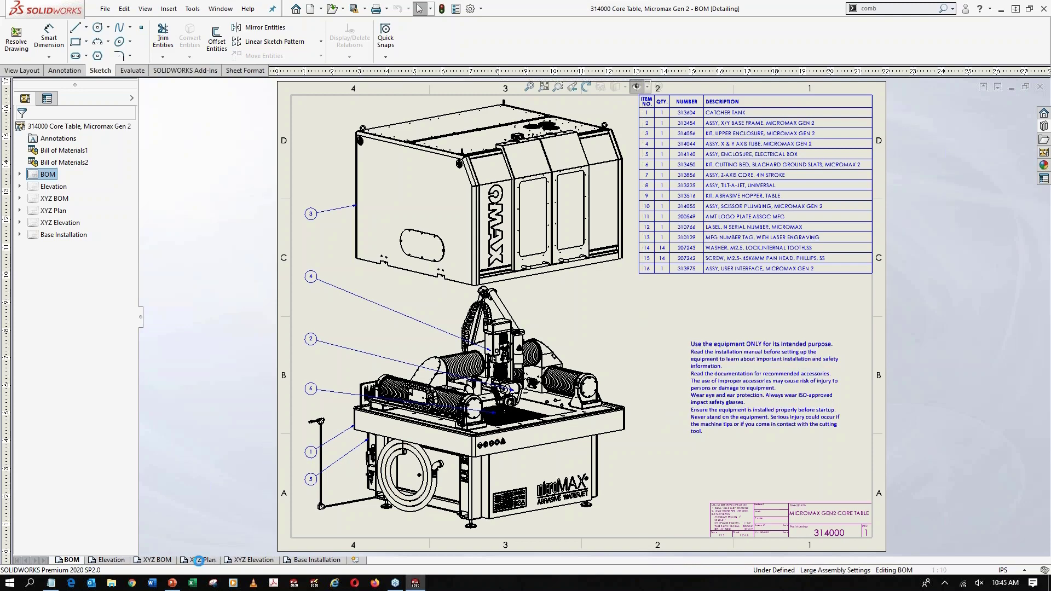
pyautogui.click(157, 559)
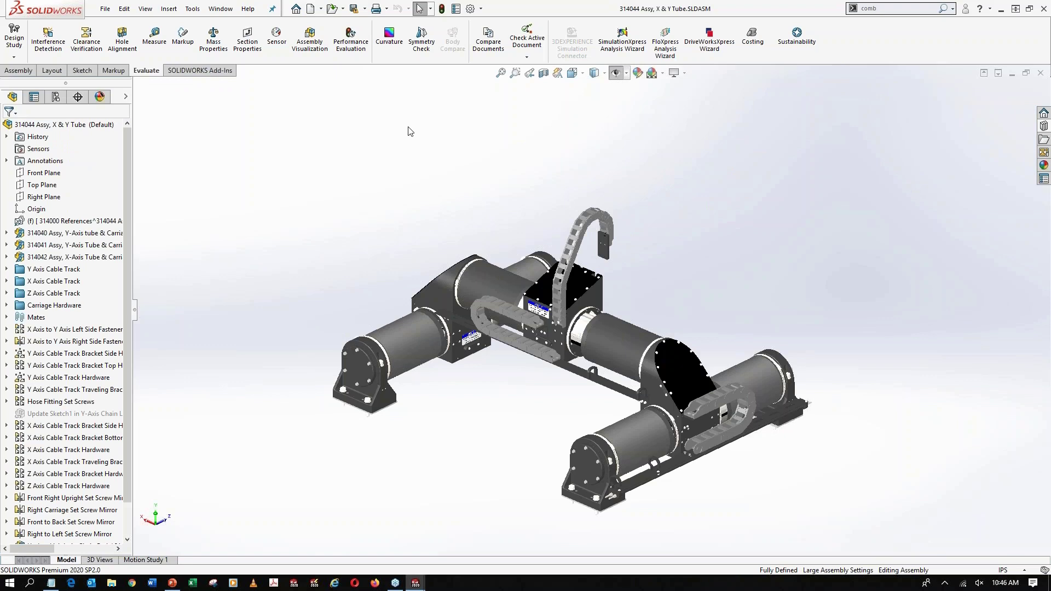
# Run Performance Evaluation on the 314044 Assy, X & Y Tube assembly and review its open and display performance details
pyautogui.click(350, 41)
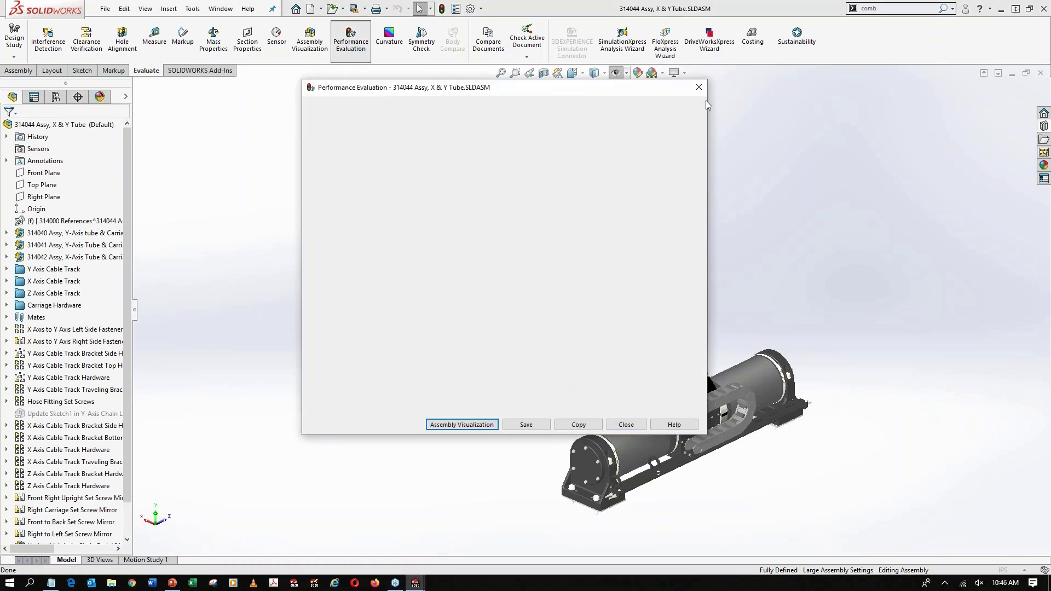
pyautogui.click(699, 87)
pyautogui.click(350, 41)
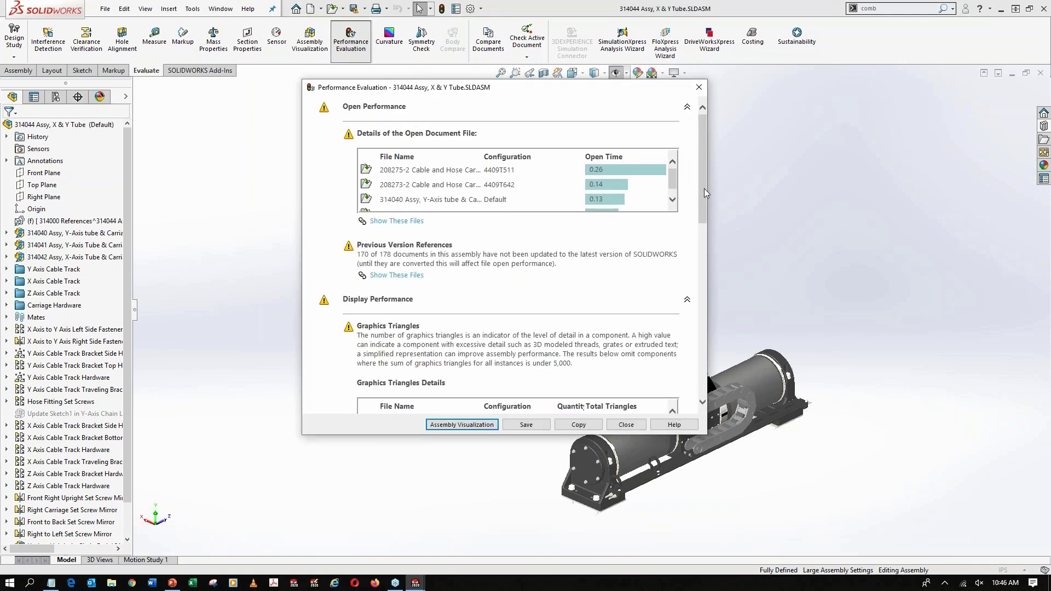
pyautogui.moveTo(704, 189); pyautogui.dragTo(702, 246)
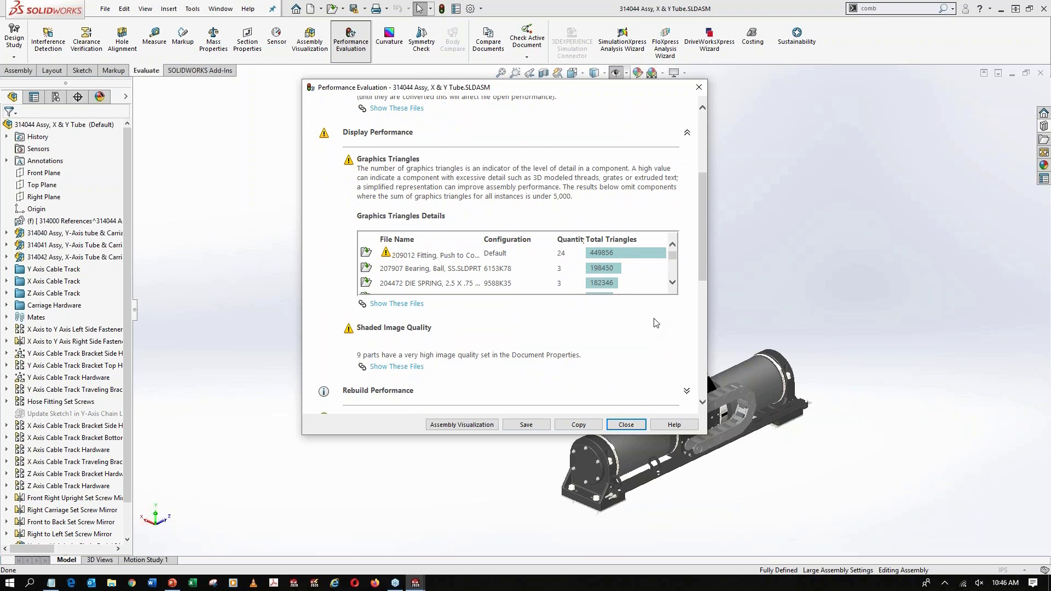
# Show the assembly in Assembly Visualization and widen the list and its Total Graphics Triangles and SW-Open Time columns for reading
pyautogui.click(467, 425)
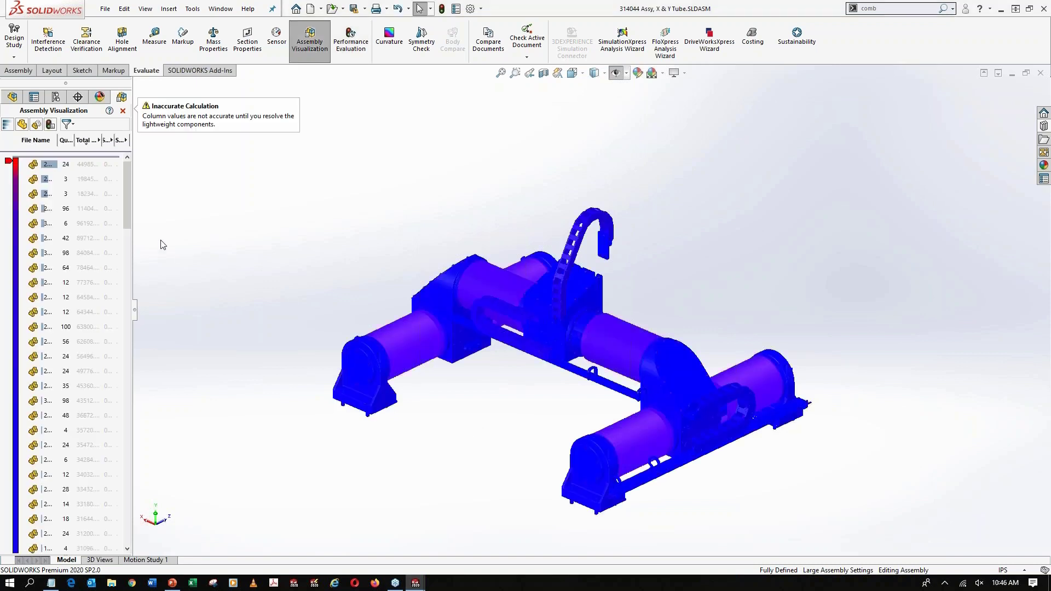
pyautogui.moveTo(133, 232); pyautogui.dragTo(248, 232)
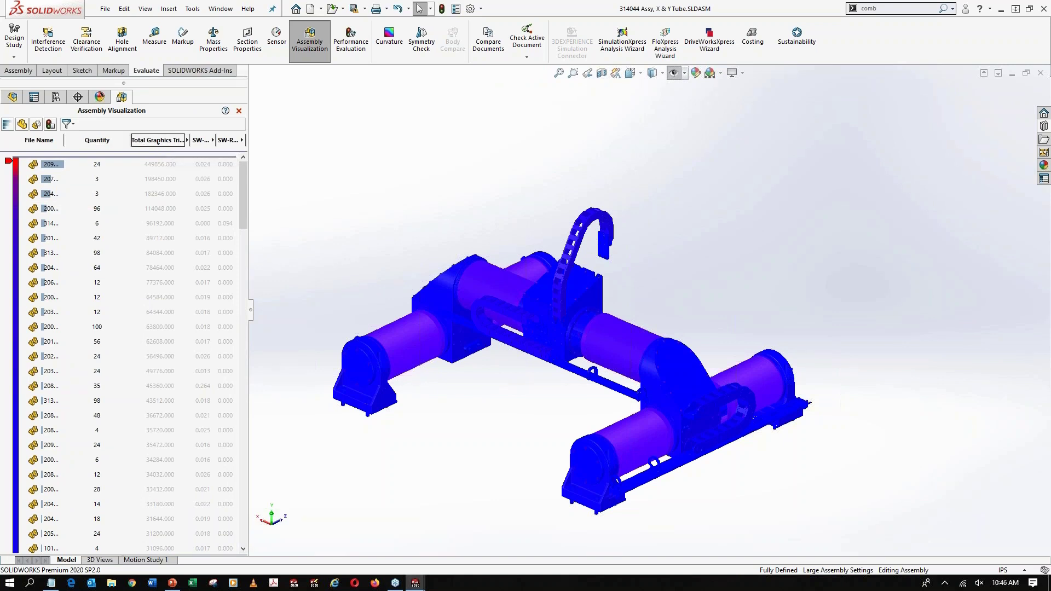
pyautogui.moveTo(127, 137); pyautogui.dragTo(101, 142)
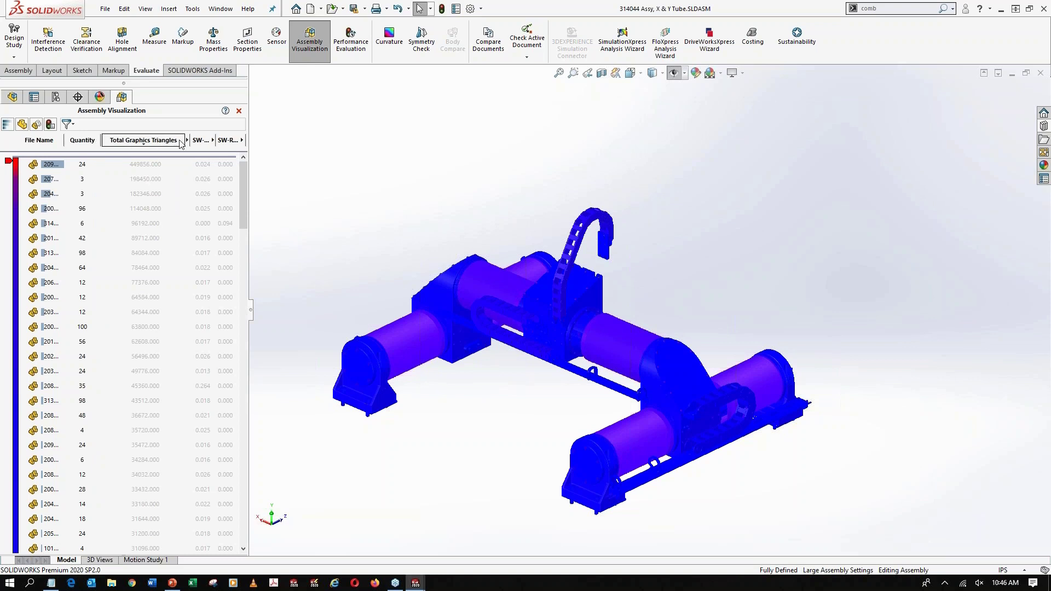
pyautogui.moveTo(190, 139); pyautogui.dragTo(160, 140)
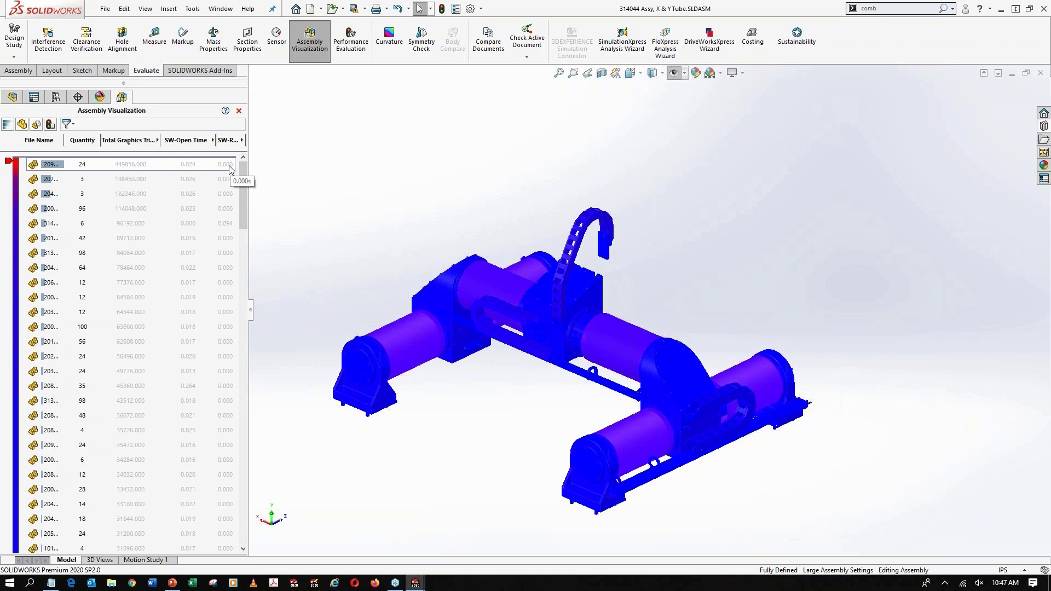
# Sort the visualized components by rebuild time and then by SW-Open Time
pyautogui.click(228, 141)
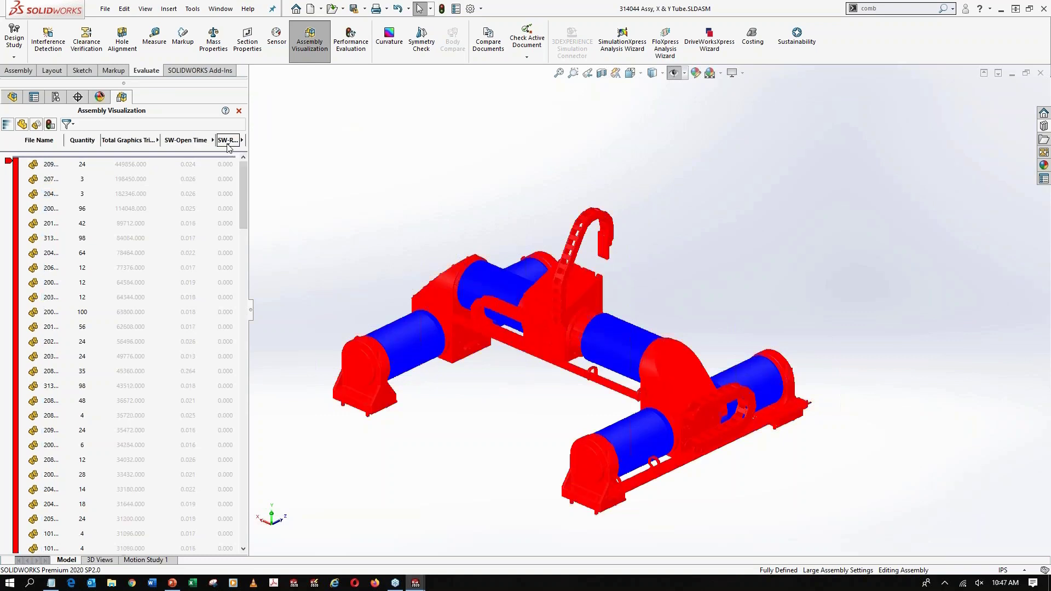
pyautogui.click(187, 142)
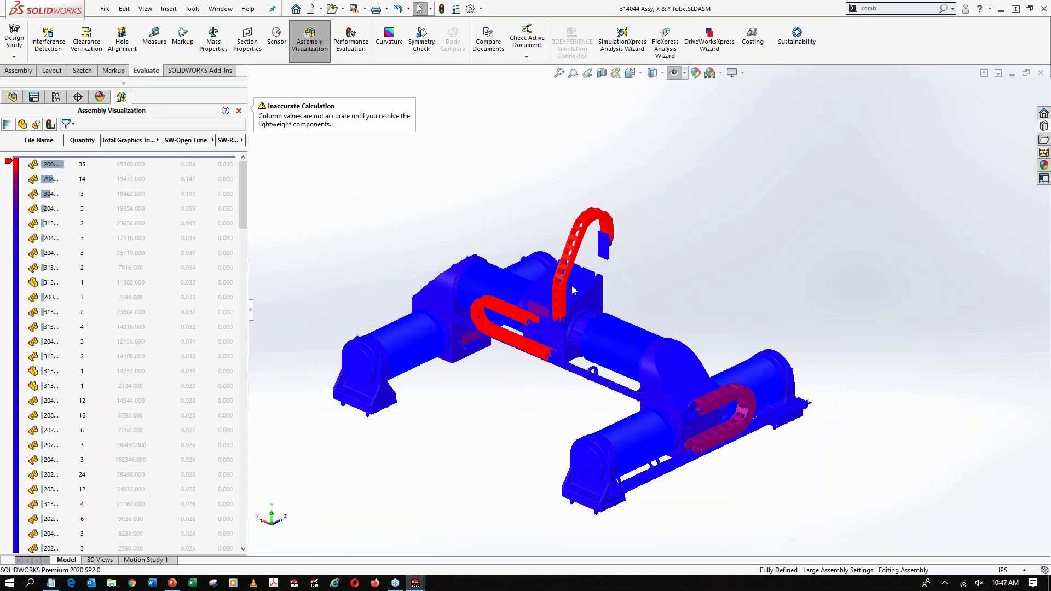
# Sort the visualized components by Total Graphics Triangles and open the 207907 Bearing, Ball, SS part from the list
pyautogui.click(134, 143)
pyautogui.click(131, 141)
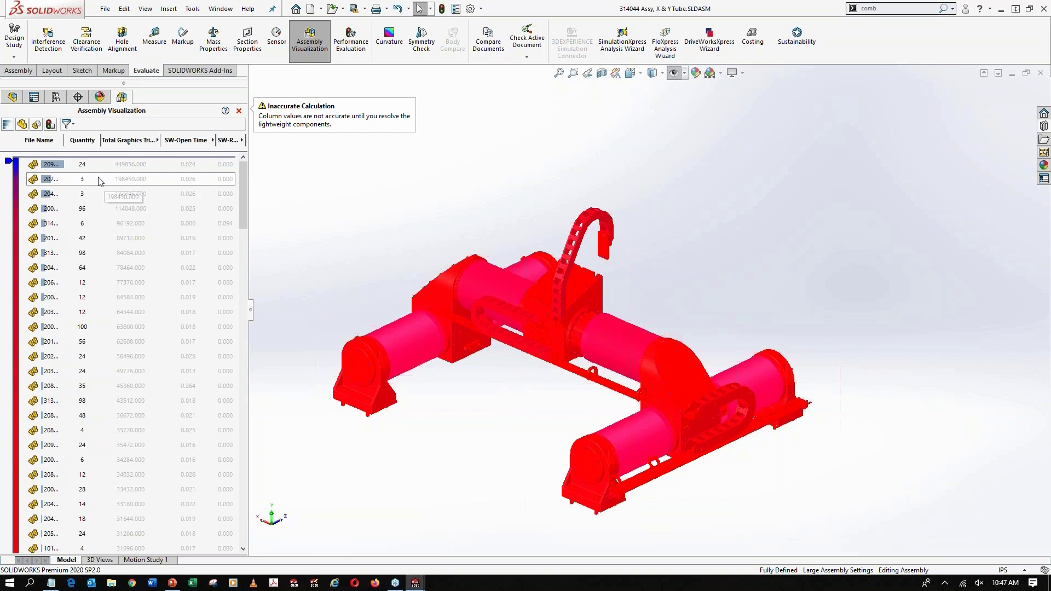
pyautogui.click(99, 180)
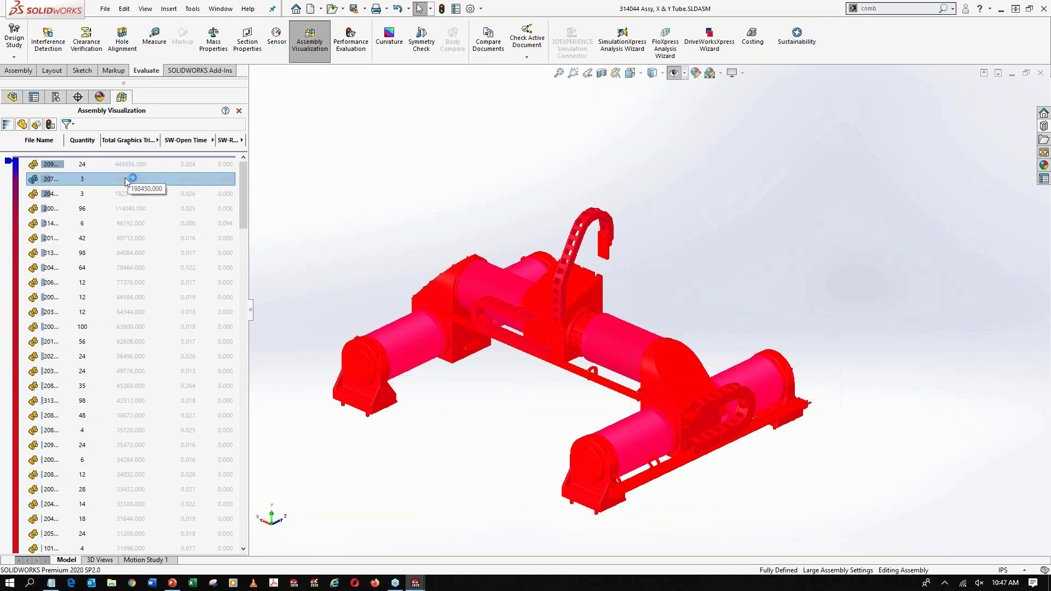
pyautogui.rightClick(56, 185)
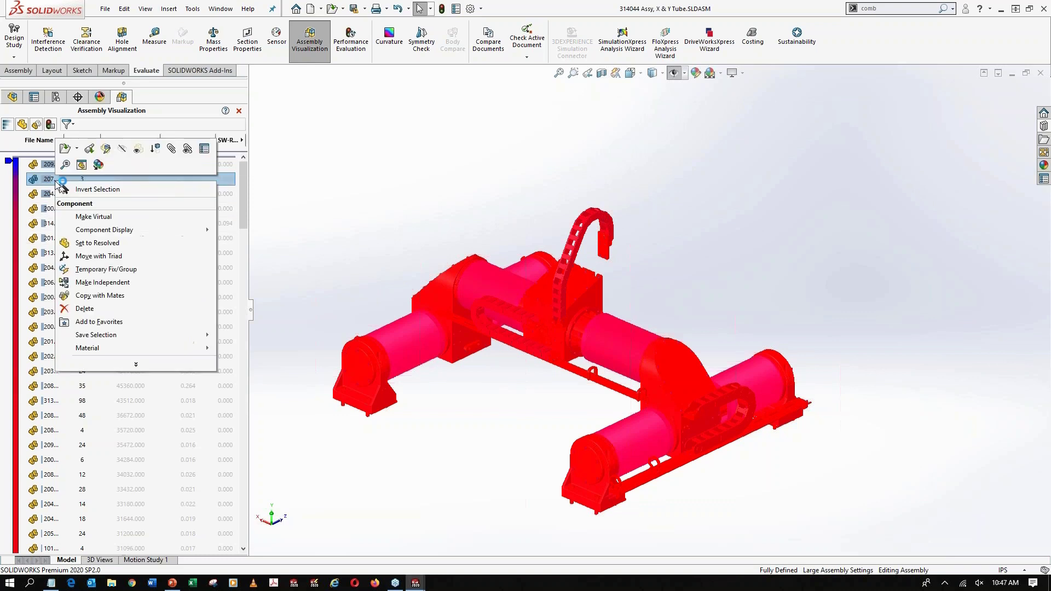
pyautogui.click(429, 229)
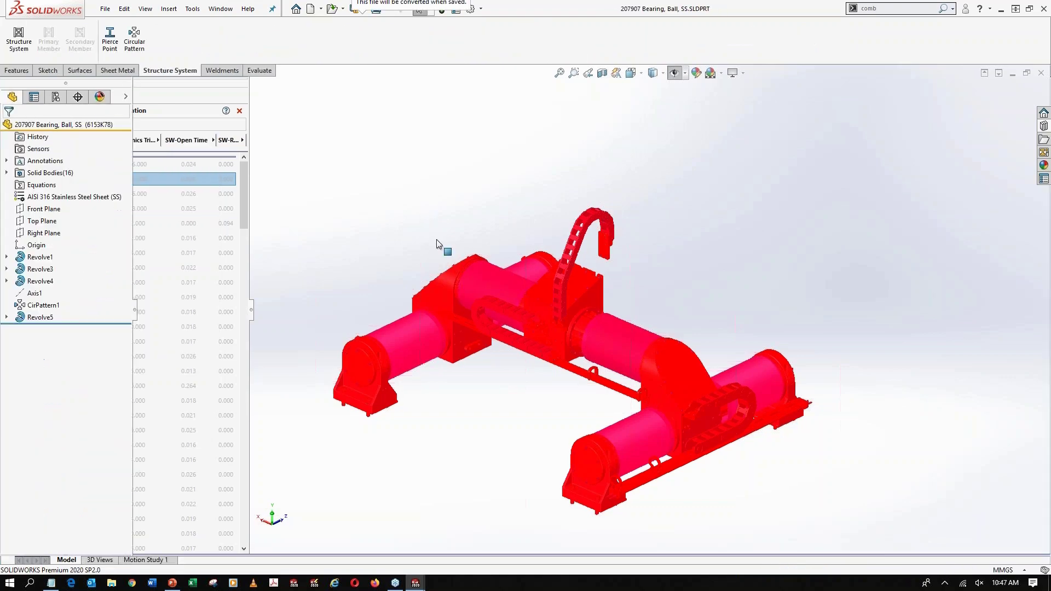
# Lower the bearing's shaded and draft quality resolution in its document image quality settings to a deviation of about 0.094 mm
pyautogui.moveTo(548, 286)
pyautogui.mouseDown(button='middle')
pyautogui.moveTo(454, 265)
pyautogui.moveTo(383, 284)
pyautogui.moveTo(534, 279)
pyautogui.moveTo(545, 291)
pyautogui.mouseUp(button='middle')
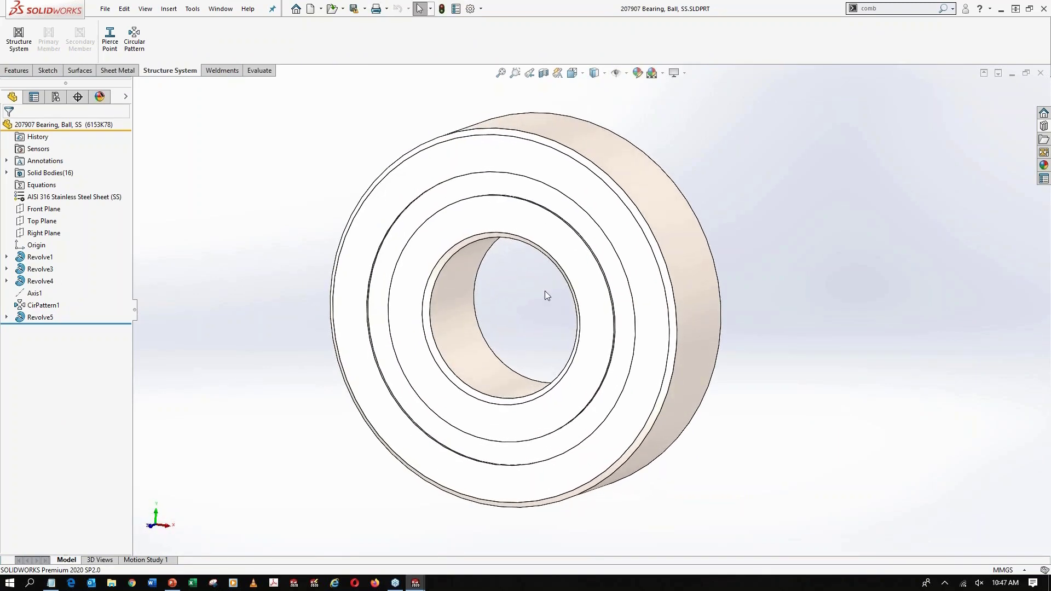
pyautogui.scroll(2, 544, 290)
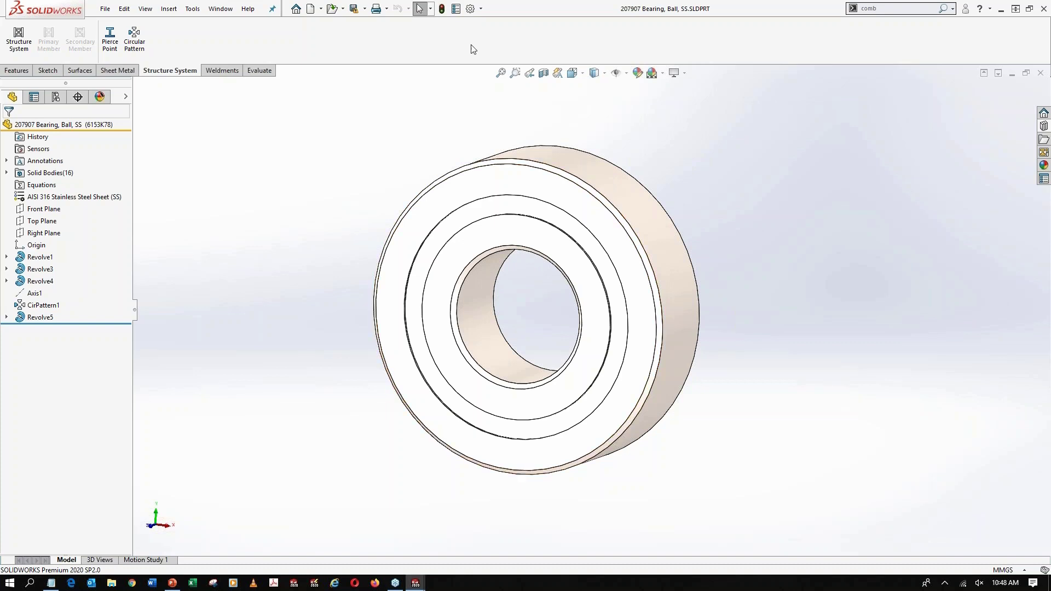
pyautogui.click(470, 8)
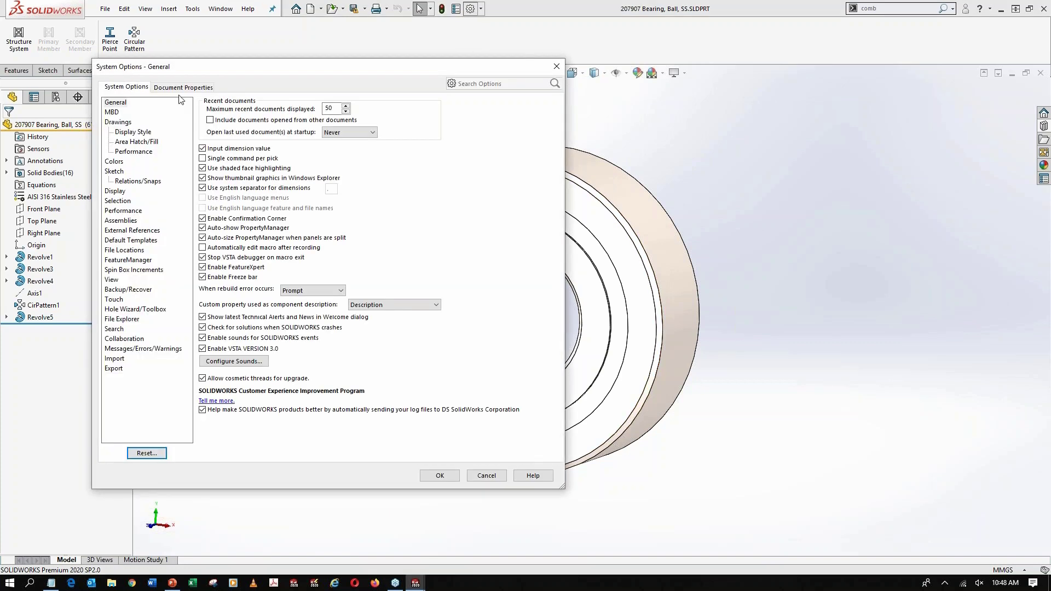
pyautogui.click(182, 87)
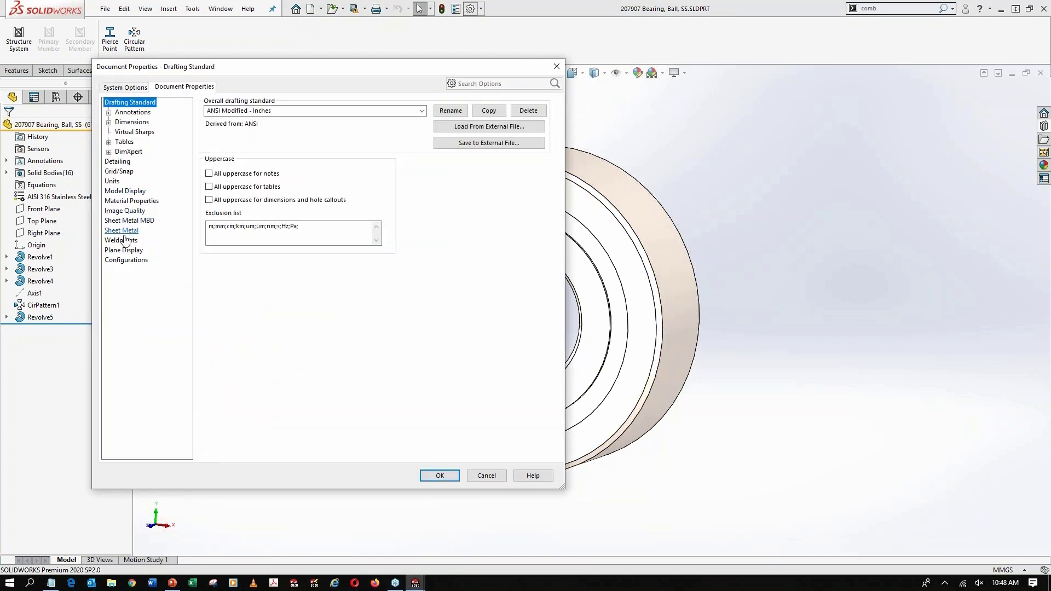
pyautogui.click(125, 211)
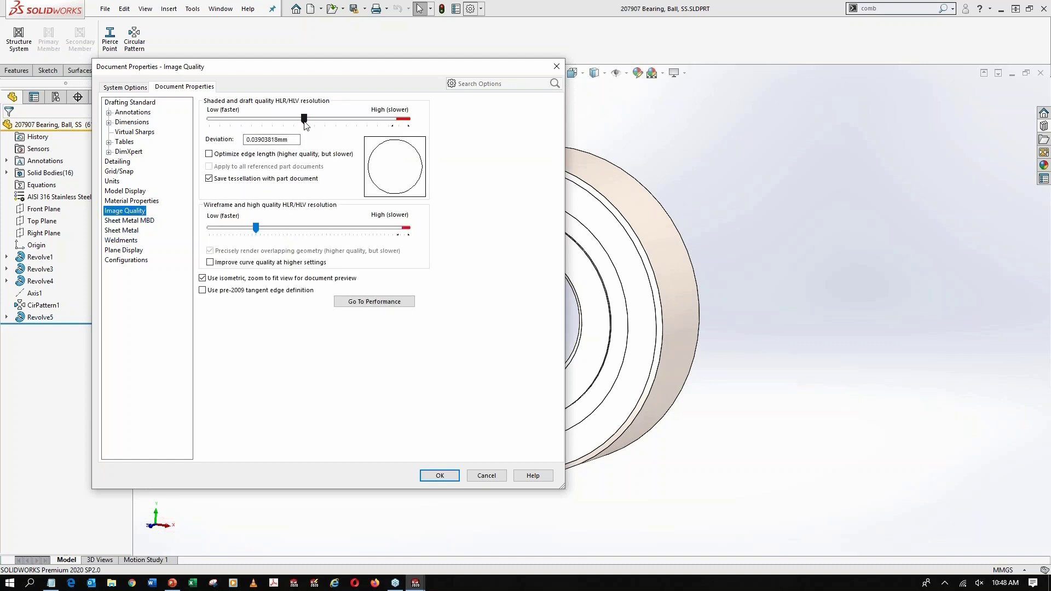
pyautogui.moveTo(304, 118); pyautogui.dragTo(245, 120)
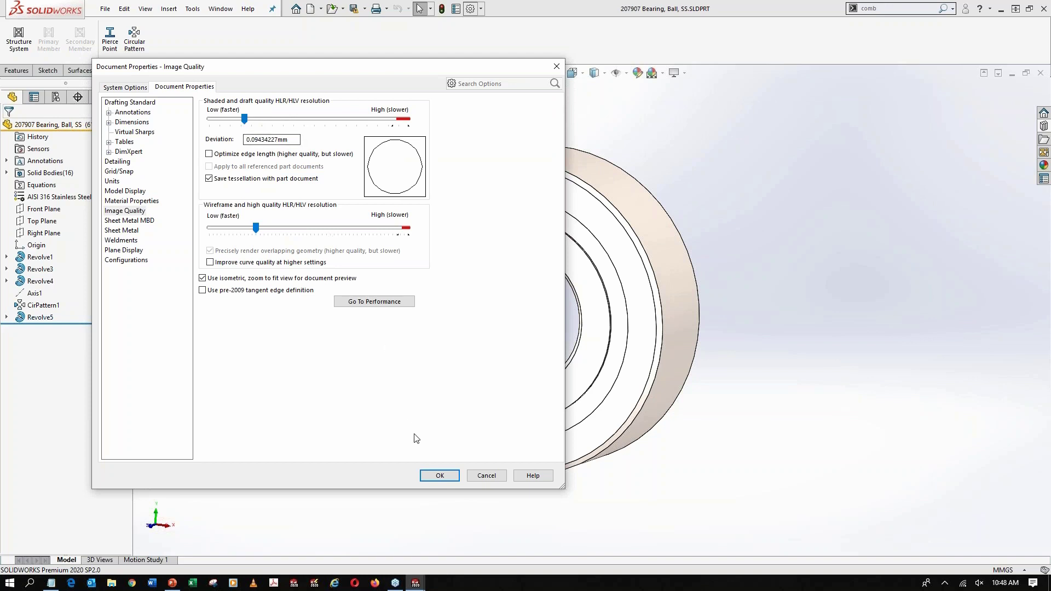
pyautogui.click(439, 475)
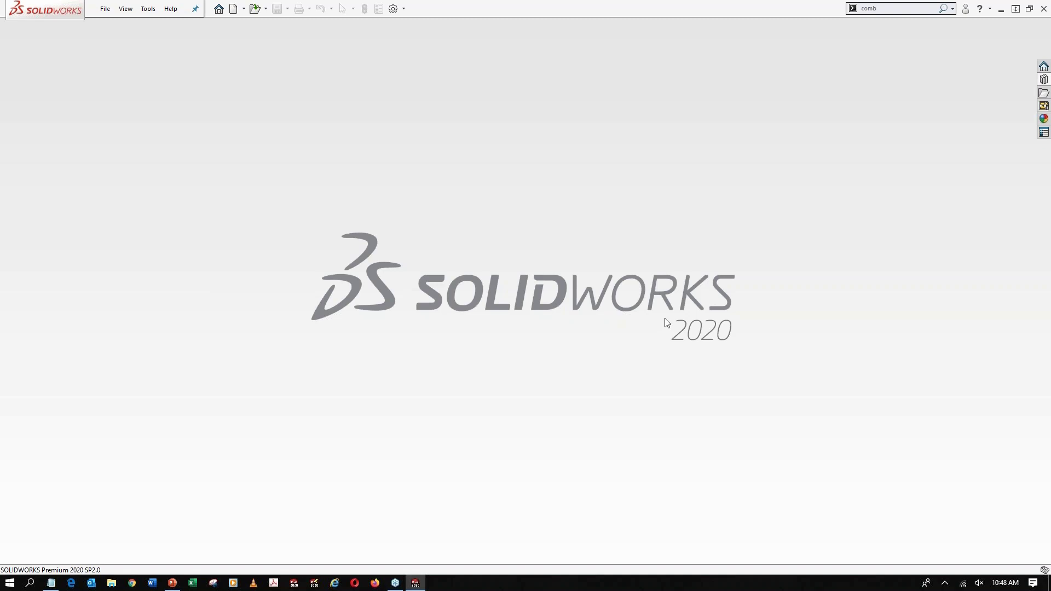
# Open the recent assembly Abfan_Robot_Mate Controller.SLDASM and view the robot arm from its side
pyautogui.press('r')
pyautogui.click(429, 345)
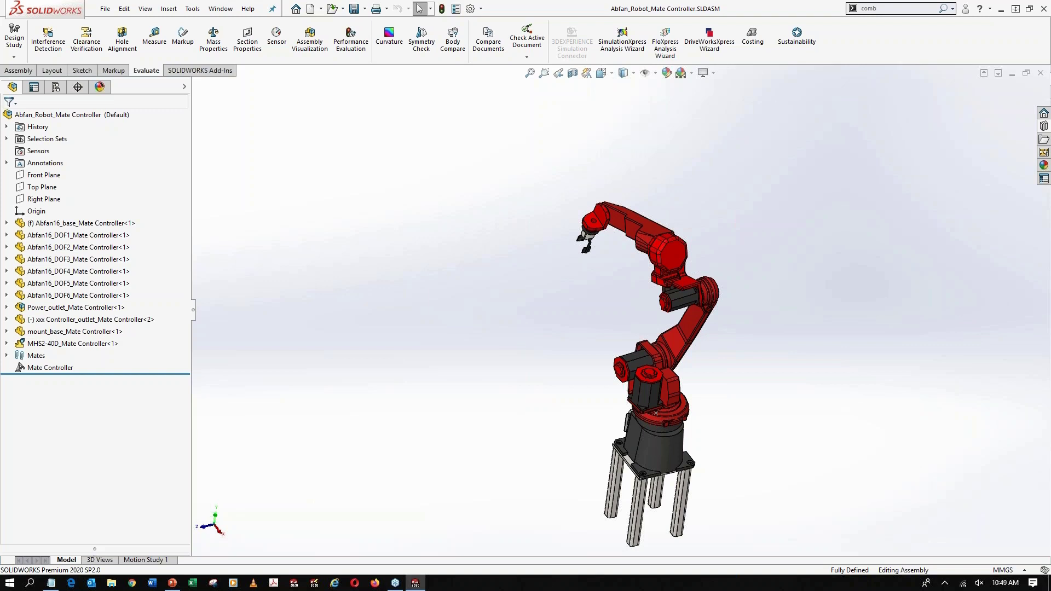
pyautogui.moveTo(537, 413); pyautogui.dragTo(569, 345, button='middle')
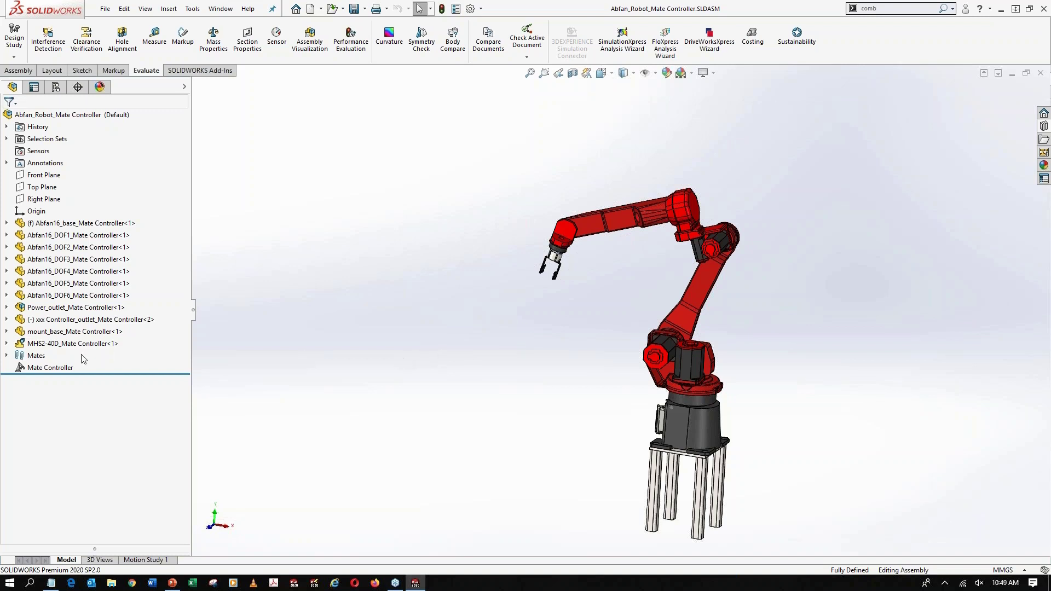
# Edit the Mate Controller feature and run the robot through its saved positions Home-0, Position over object, Pick-up, close jaw and Lift
pyautogui.click(69, 365)
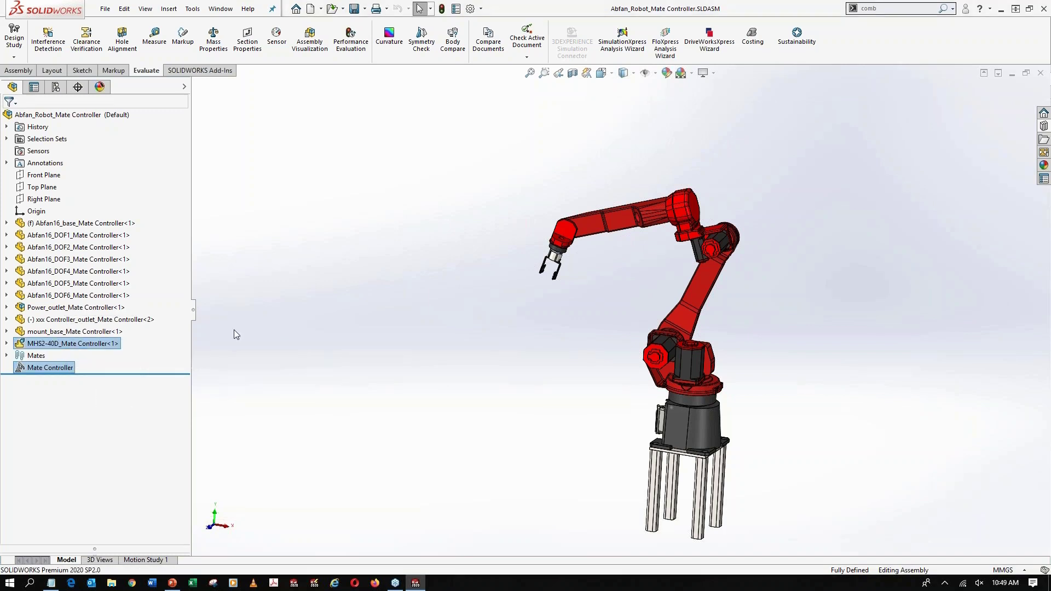
pyautogui.click(96, 258)
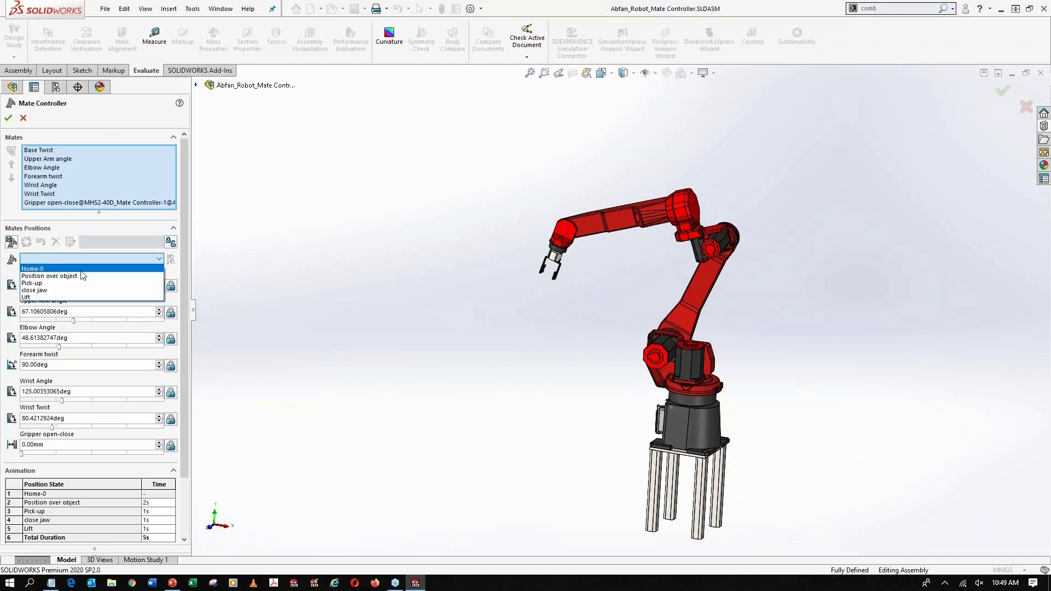
pyautogui.click(81, 270)
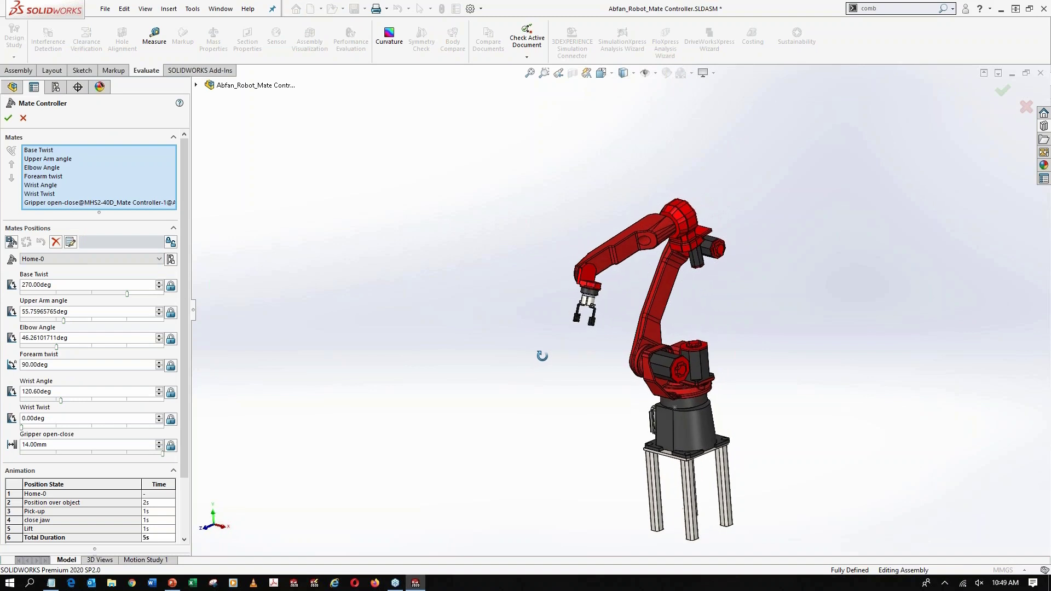
pyautogui.click(79, 258)
pyautogui.click(76, 276)
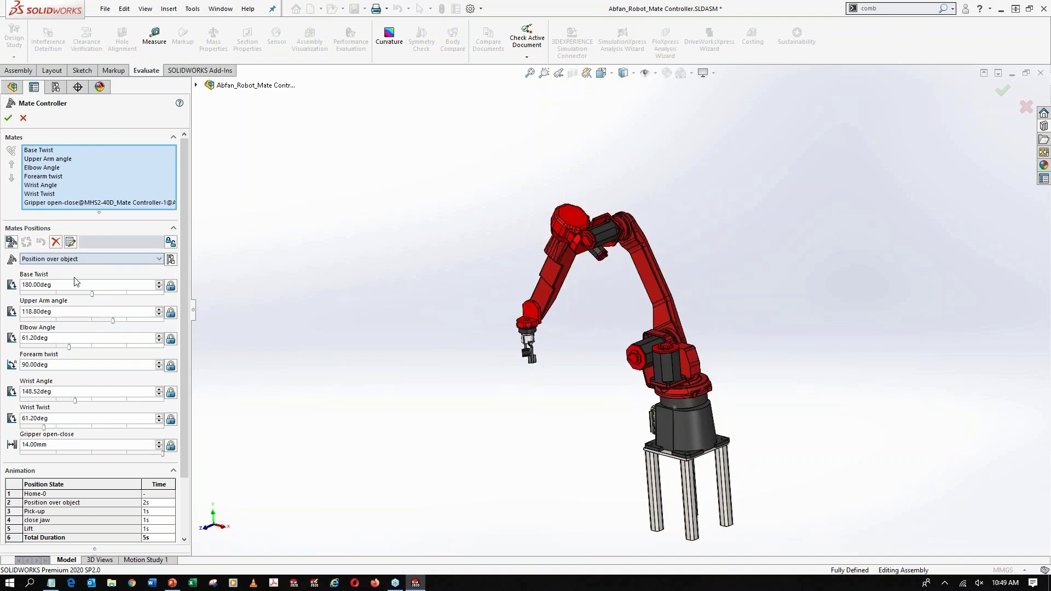
pyautogui.click(81, 259)
pyautogui.click(80, 283)
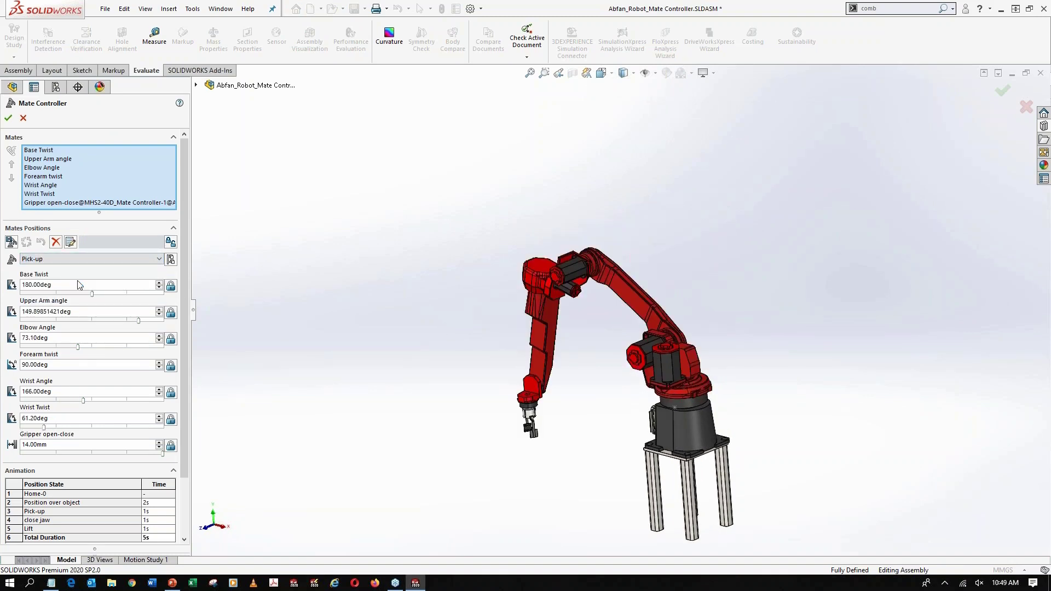
pyautogui.click(77, 258)
pyautogui.click(75, 290)
pyautogui.click(76, 261)
pyautogui.click(65, 296)
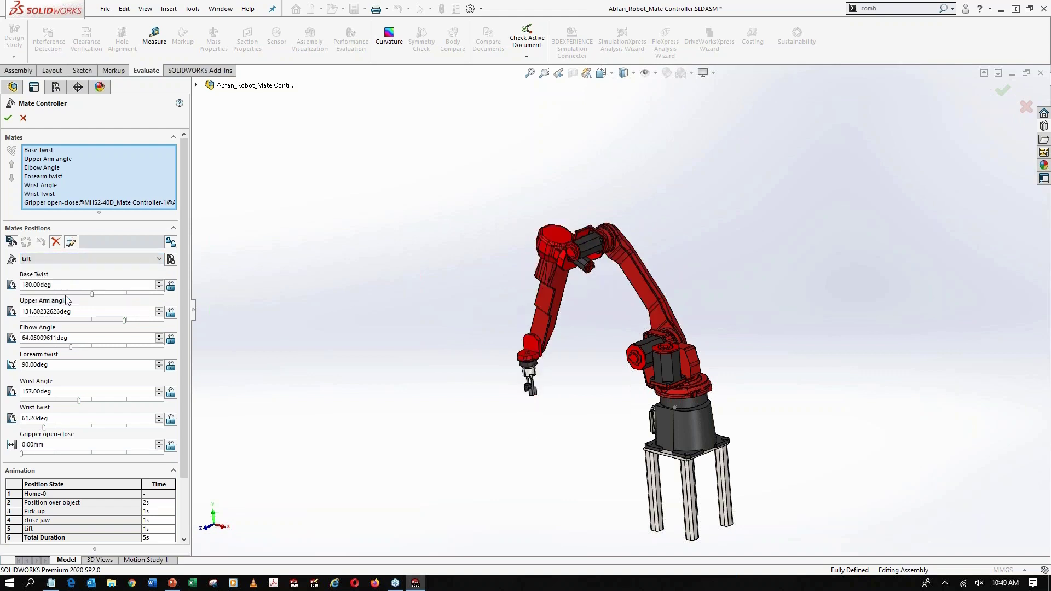
# Add Position 6 to the Mate Controller and update it with a 280.80° base twist and a 64.80° upper arm angle
pyautogui.click(10, 242)
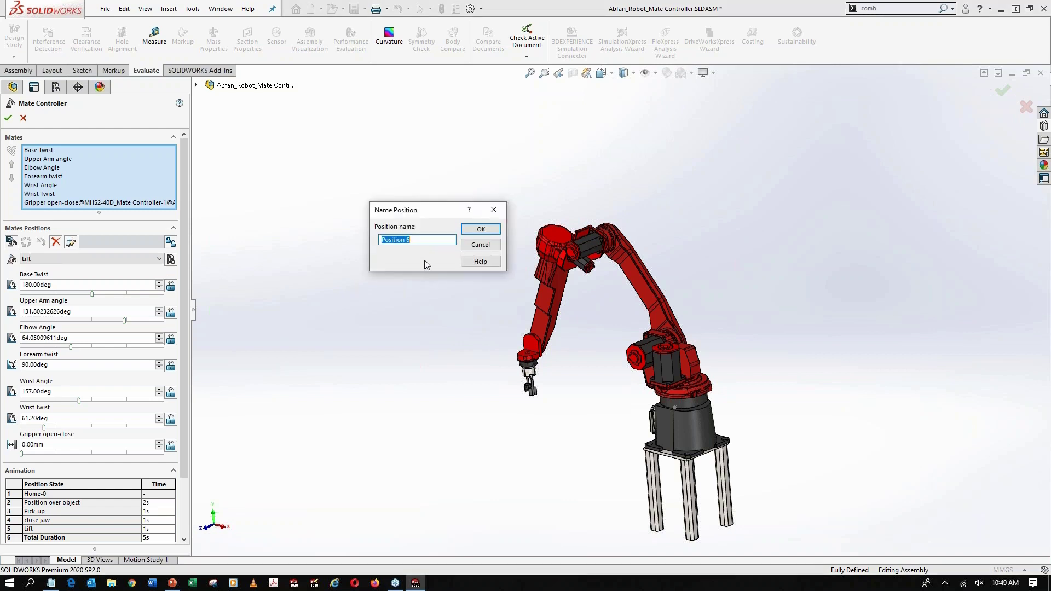
pyautogui.click(478, 230)
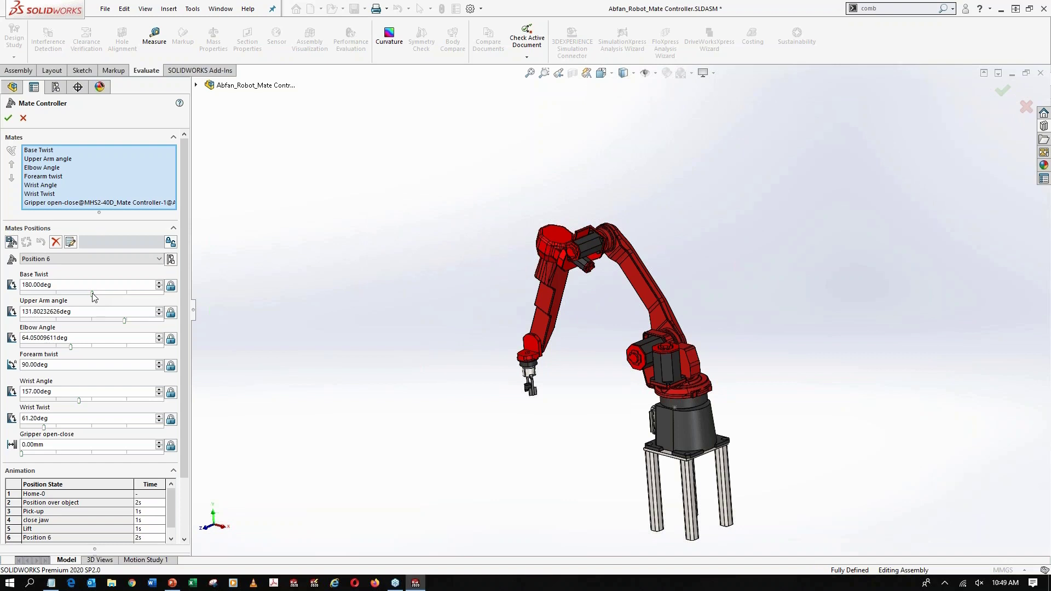
pyautogui.moveTo(92, 294); pyautogui.dragTo(72, 322)
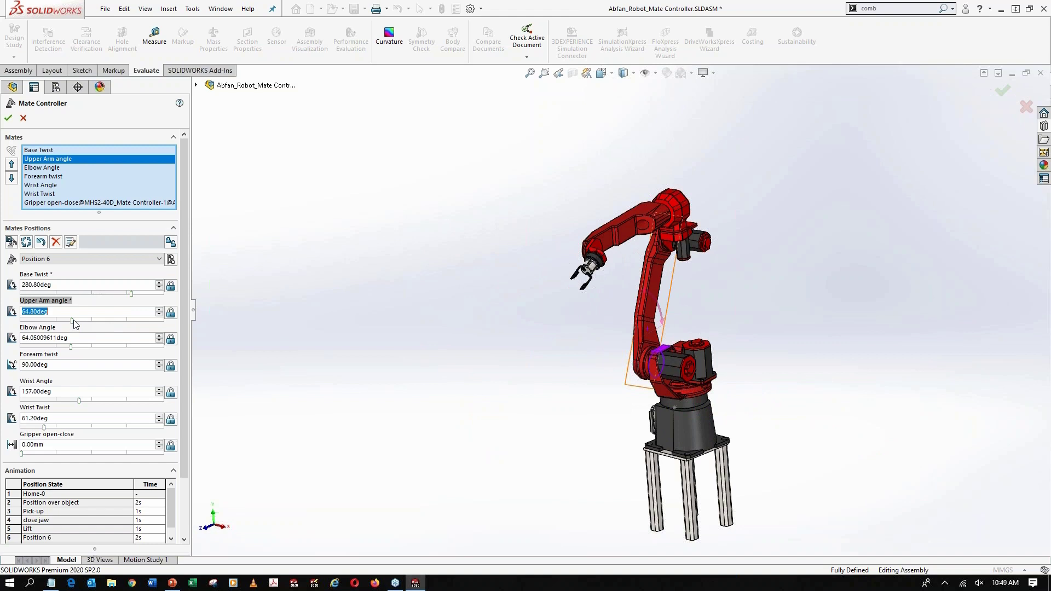
pyautogui.click(26, 245)
# Add Position 7 and update it with a wrist angle of 244.80°
pyautogui.click(12, 242)
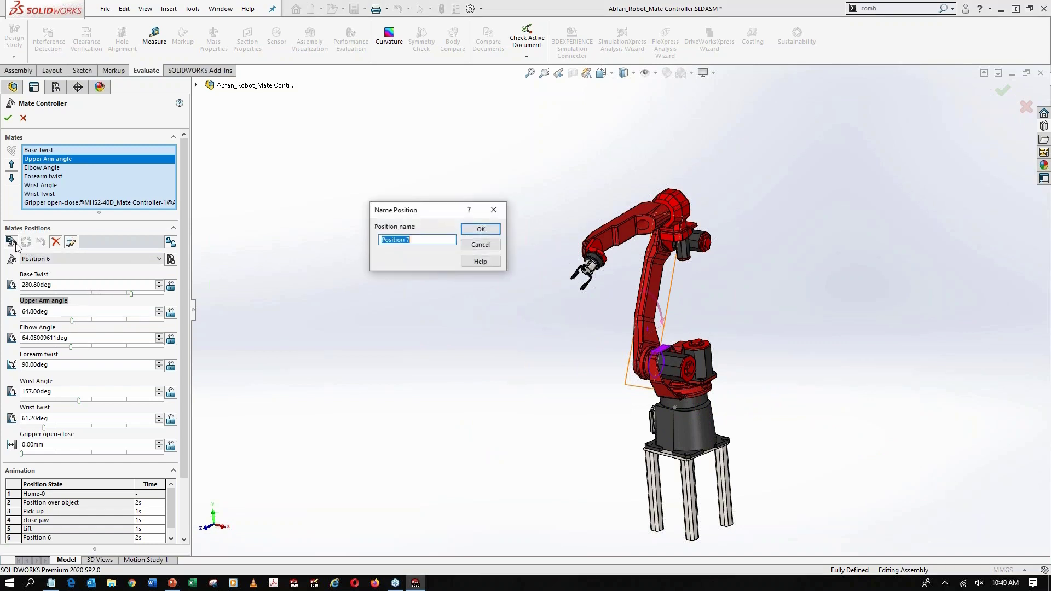
pyautogui.click(498, 233)
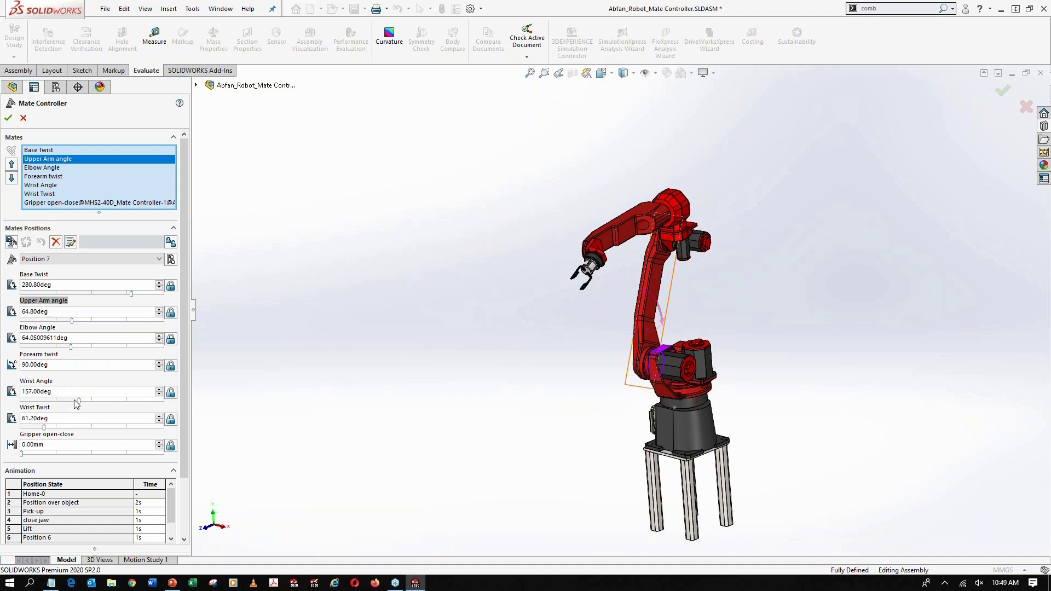
pyautogui.moveTo(44, 400); pyautogui.dragTo(126, 400)
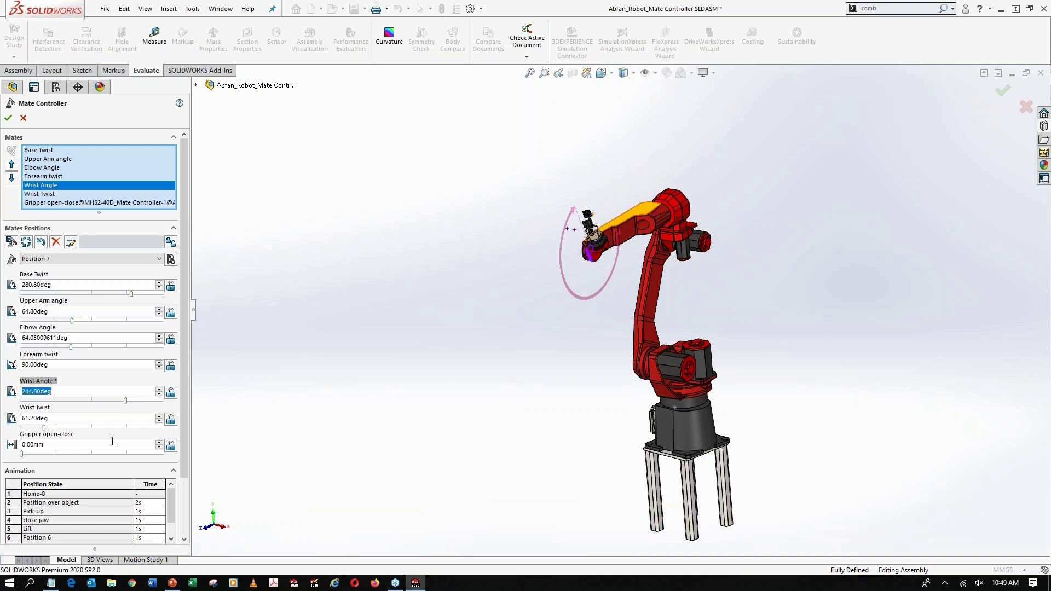
pyautogui.click(26, 245)
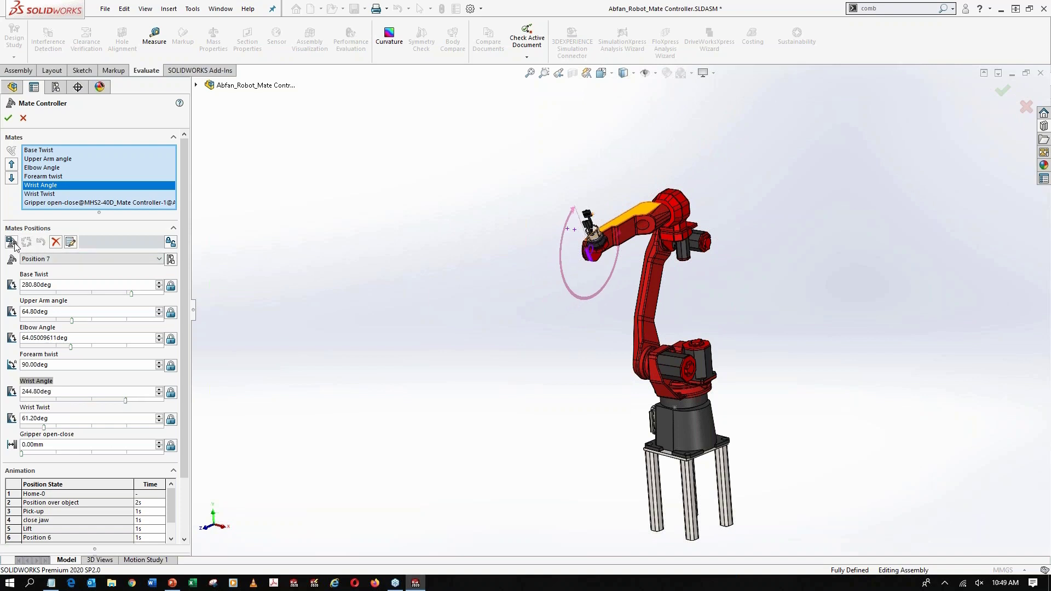
# Add Position 8 and update it with the gripper fully opened to 14 mm
pyautogui.click(11, 242)
pyautogui.click(471, 231)
pyautogui.moveTo(23, 452); pyautogui.dragTo(163, 453)
pyautogui.click(25, 242)
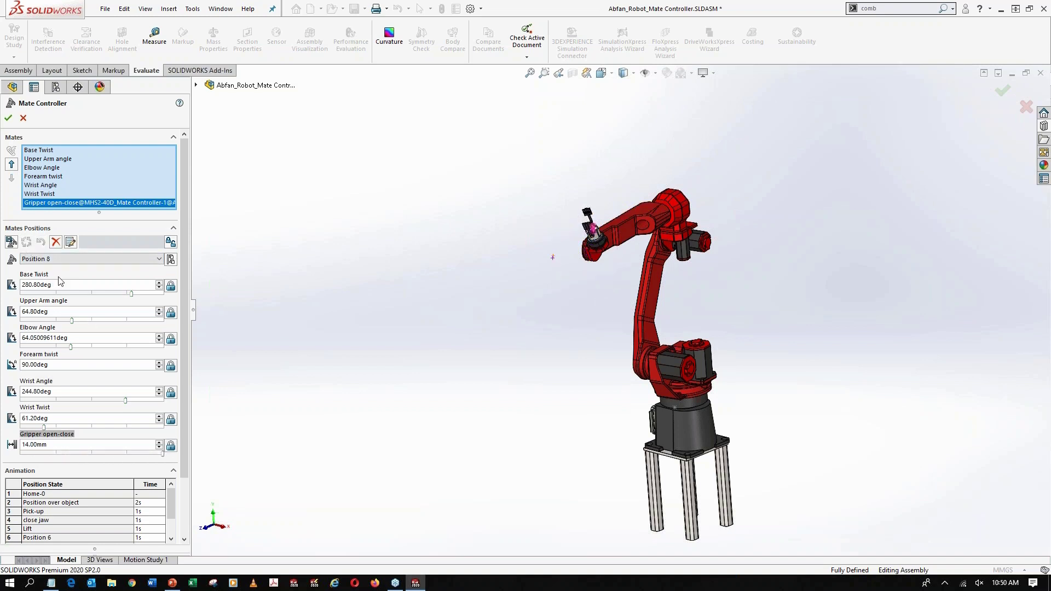
# Return the robot to Home-0 and save that pose as Position 9
pyautogui.click(50, 259)
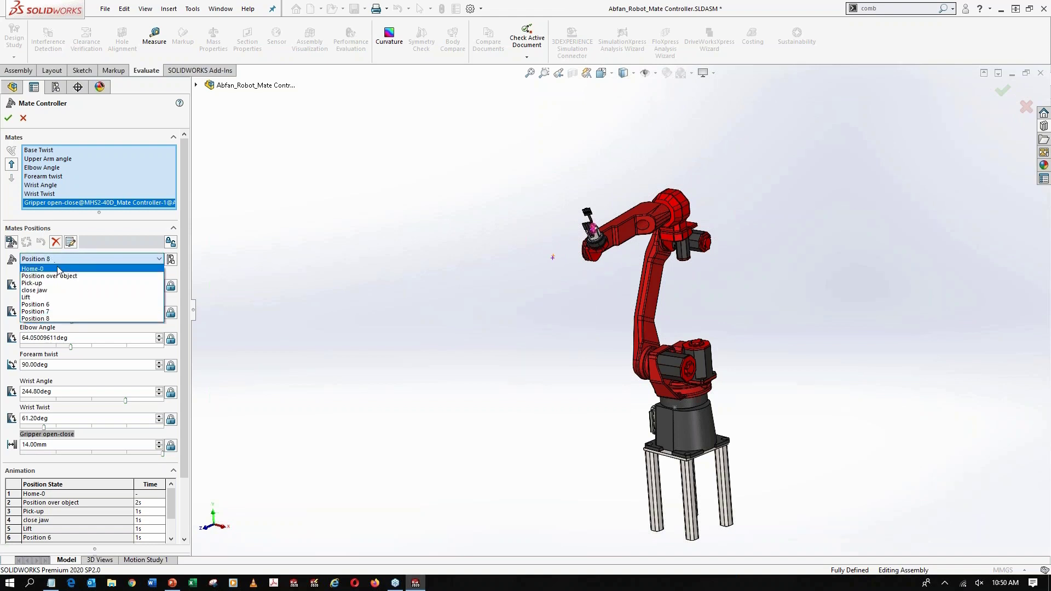
pyautogui.click(58, 268)
pyautogui.click(12, 242)
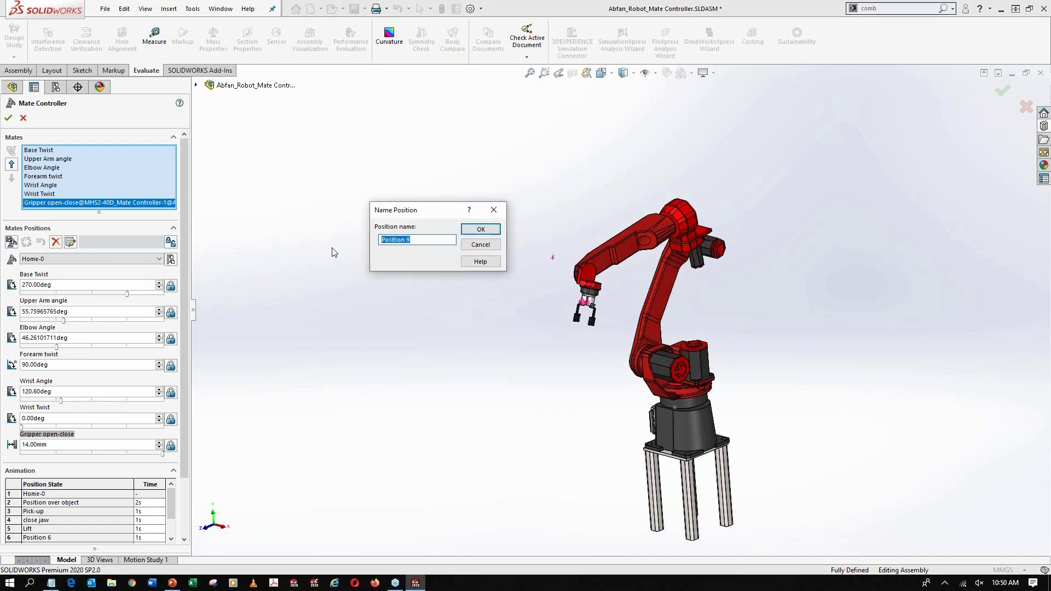
pyautogui.click(474, 230)
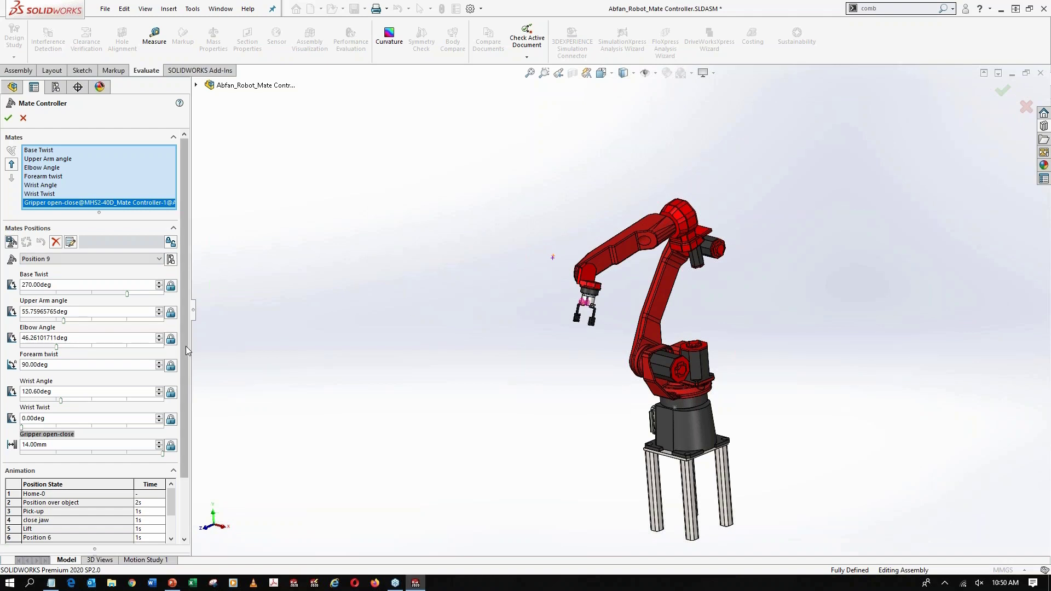
# Calculate the Mate Controller animation for all positions and accept the edited feature
pyautogui.scroll(-3, 186, 346)
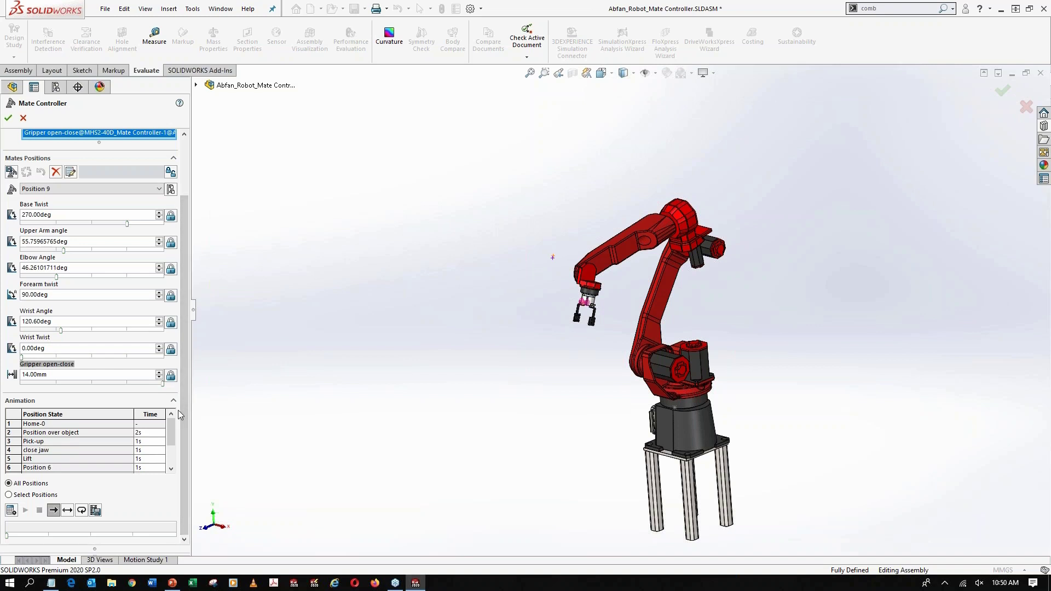
pyautogui.click(11, 510)
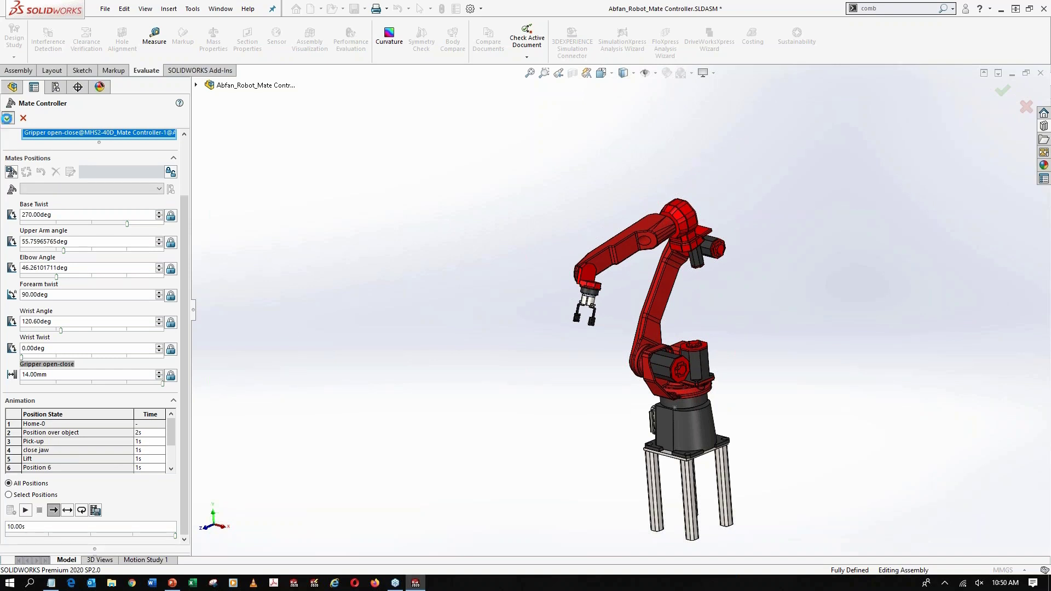
pyautogui.click(9, 118)
# In Motion Study 1, accept the updated initial animation state and import the Mate Controller motion as key points without a start delay
pyautogui.click(164, 561)
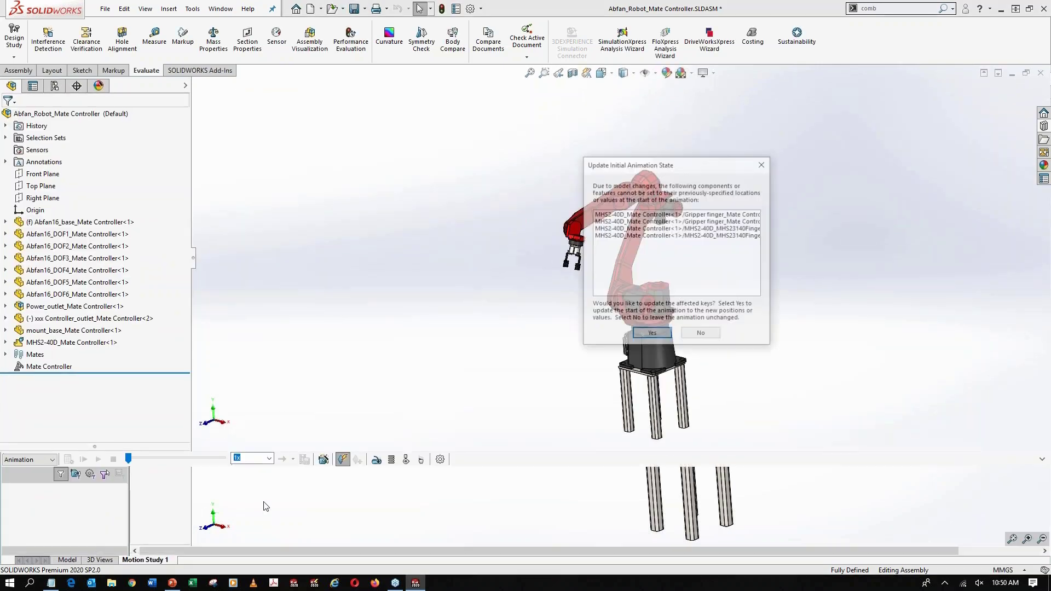
pyautogui.click(640, 335)
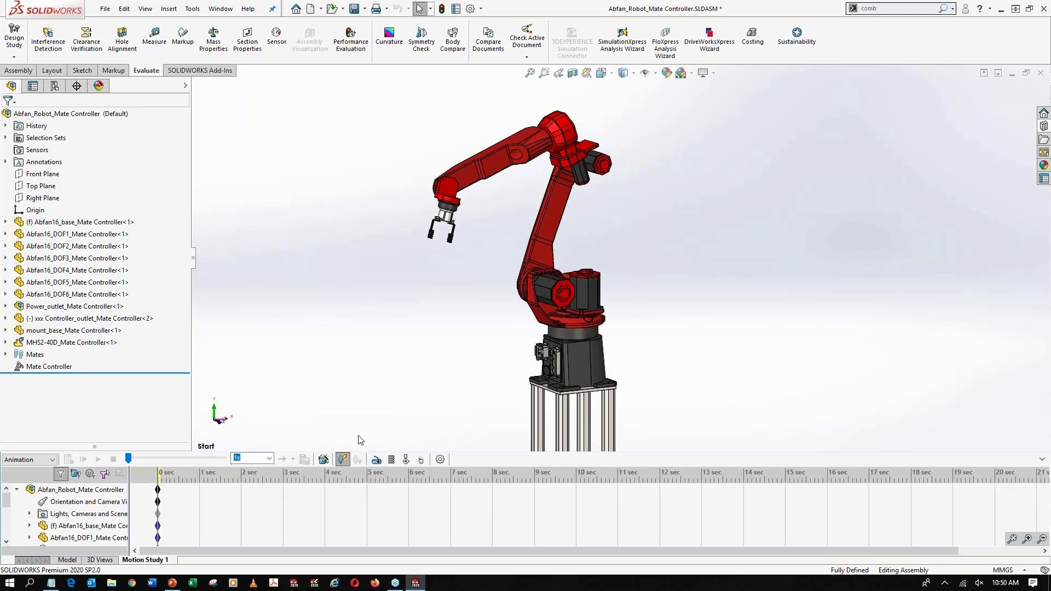
pyautogui.click(323, 459)
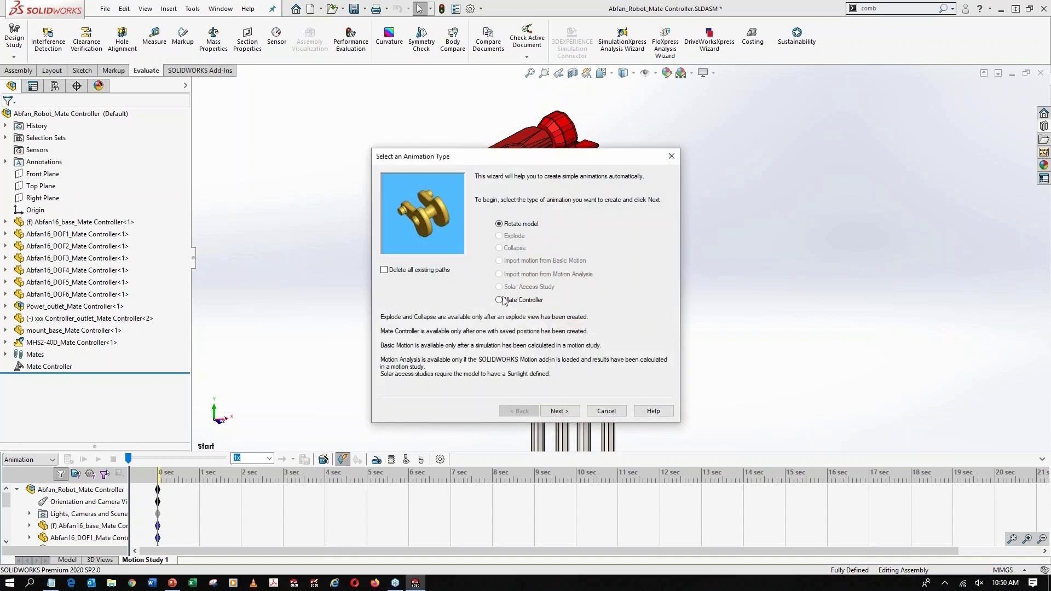
pyautogui.click(506, 302)
pyautogui.click(559, 411)
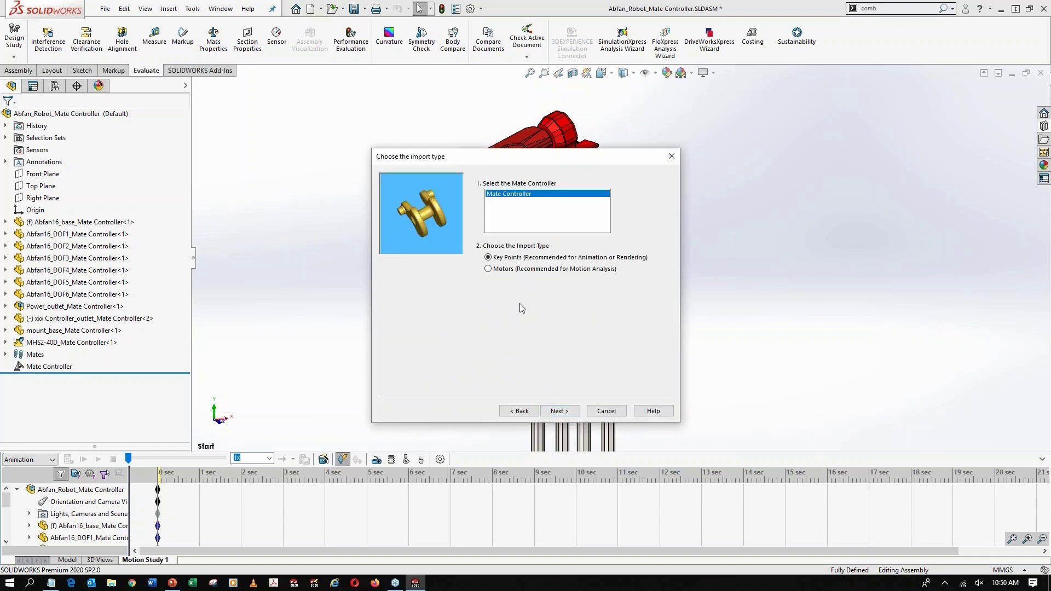
pyautogui.click(558, 411)
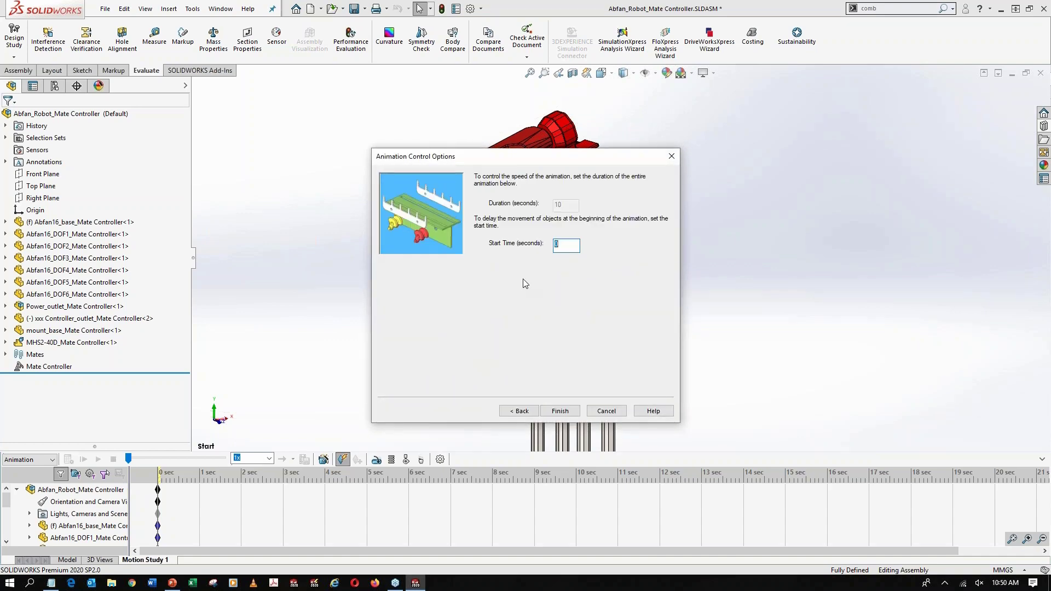
pyautogui.click(559, 411)
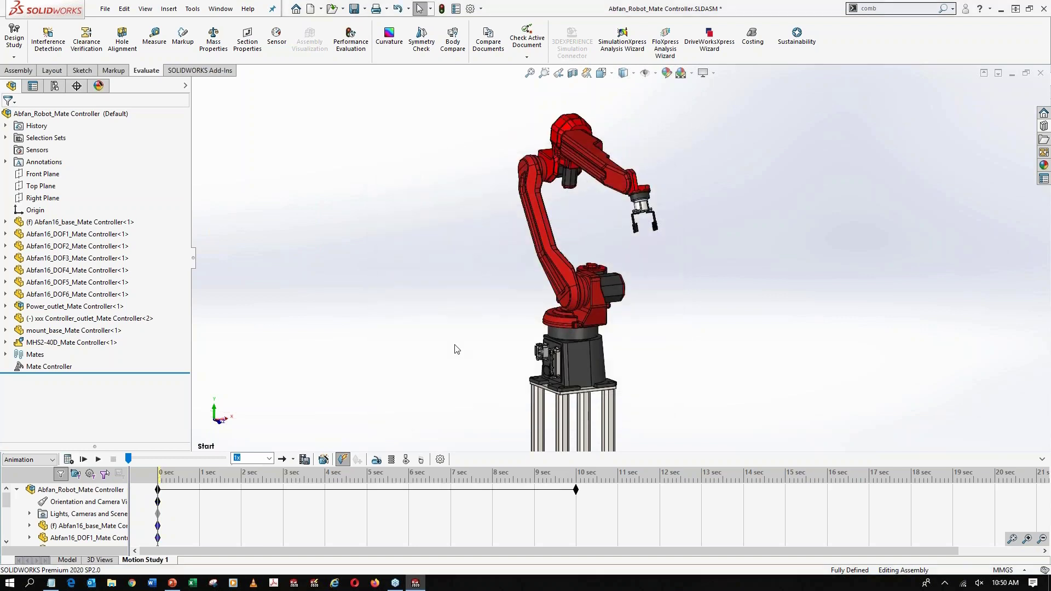
# Play the imported robot animation from the start and expand the mates in the motion study tree to examine their key points
pyautogui.click(83, 459)
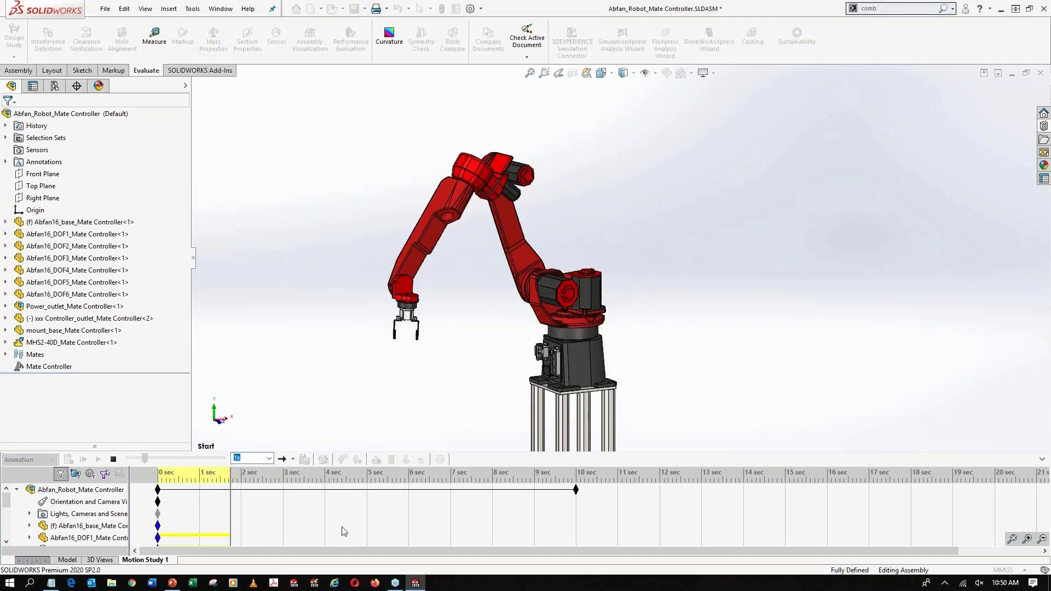
pyautogui.scroll(-4, 339, 529)
pyautogui.click(30, 538)
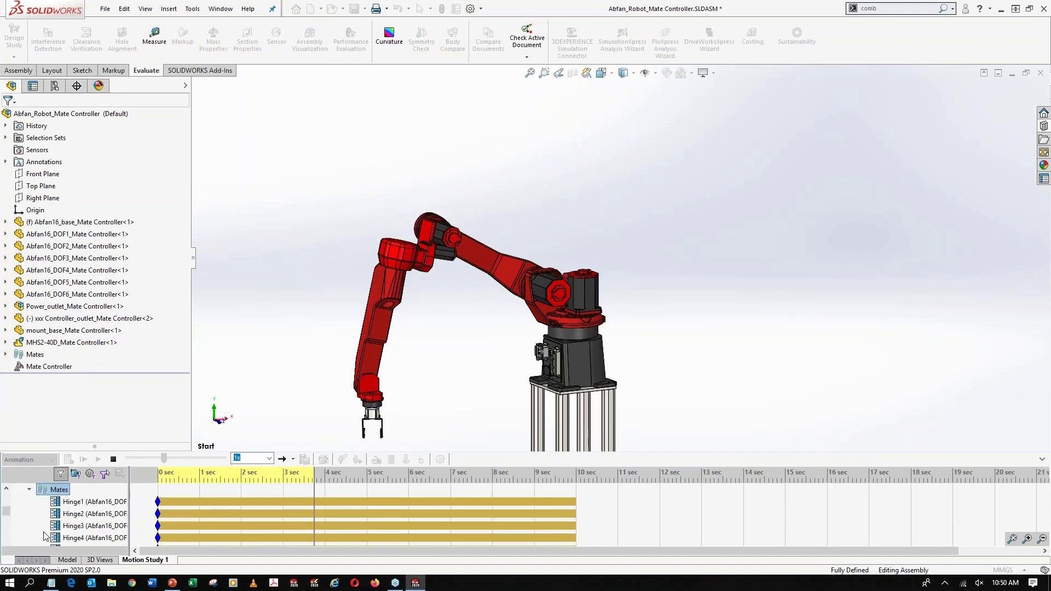
pyautogui.scroll(-4, 248, 515)
pyautogui.scroll(-1, 339, 531)
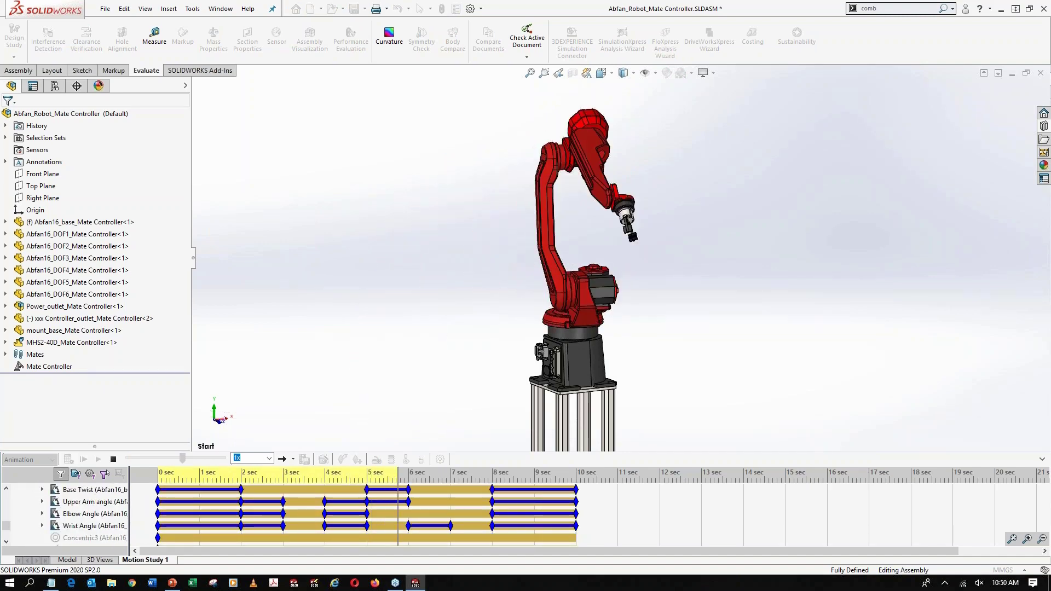